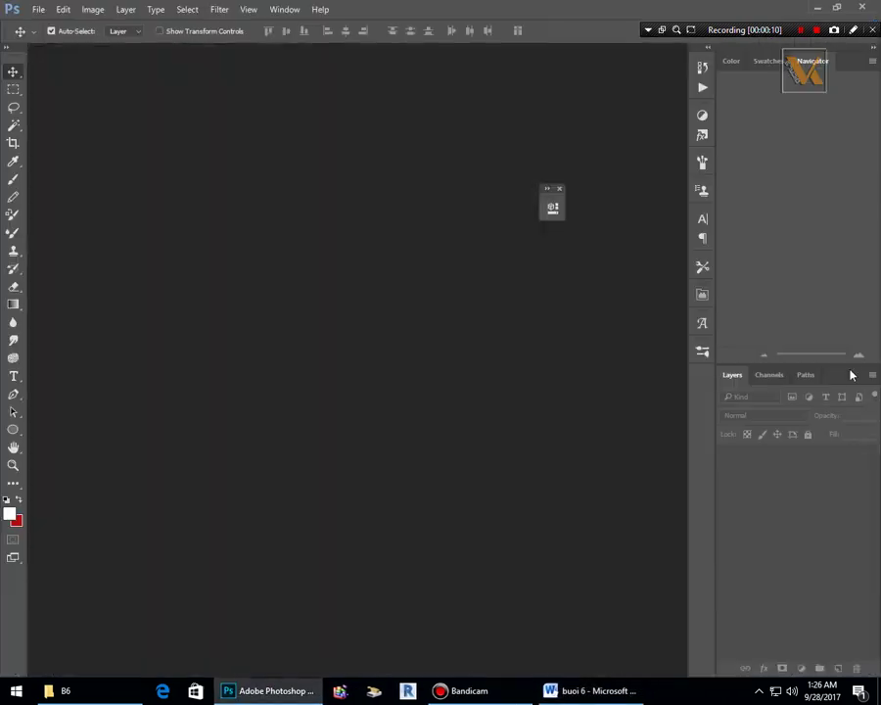
Open the Floor_Plans image from the B6 folder in Photoshop, ignoring its invalid embedded ICC profile.
{"action": "left_click", "coordinate": [86, 693]}
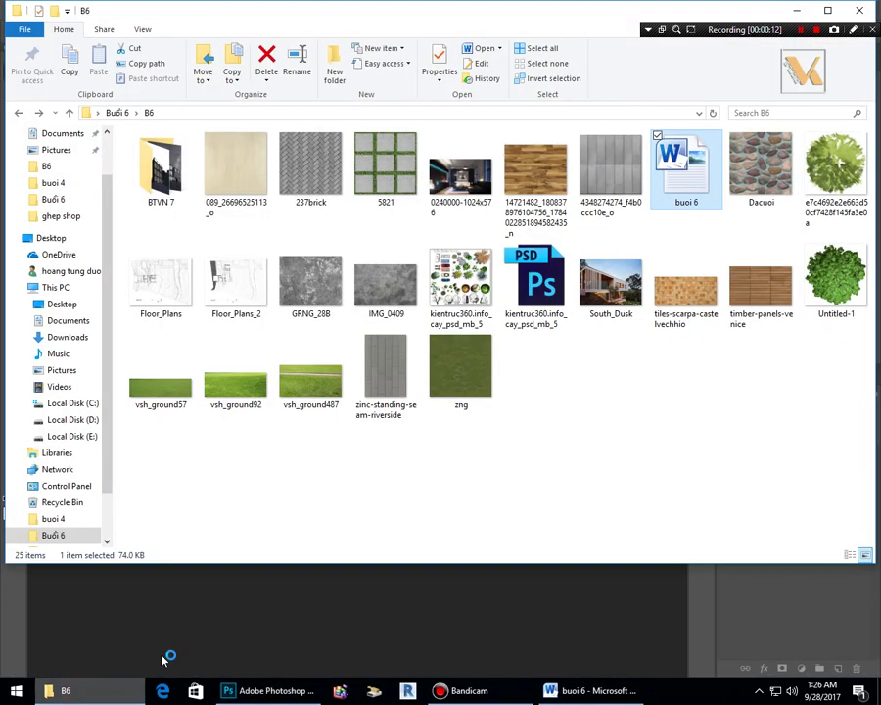
{"action": "left_click", "coordinate": [592, 409]}
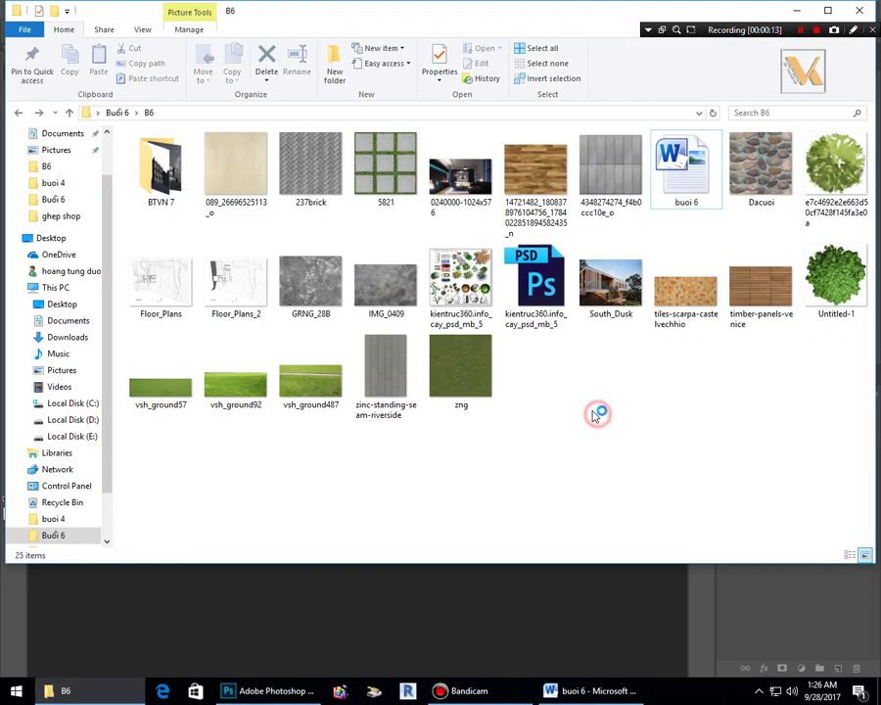
{"action": "left_click", "coordinate": [490, 621]}
{"action": "key", "text": "alt+Tab"}
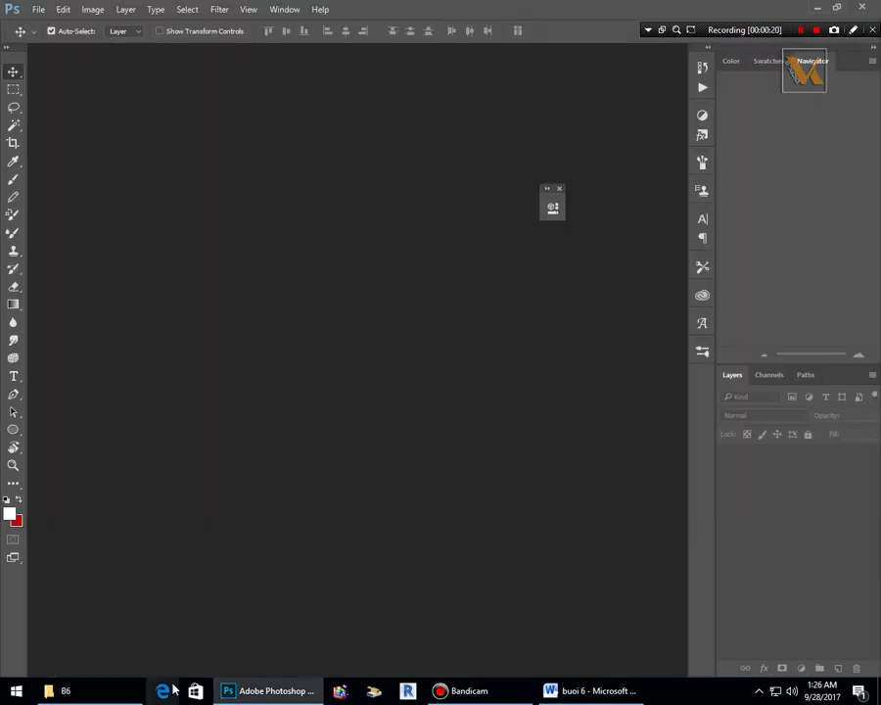
{"action": "left_click", "coordinate": [94, 696]}
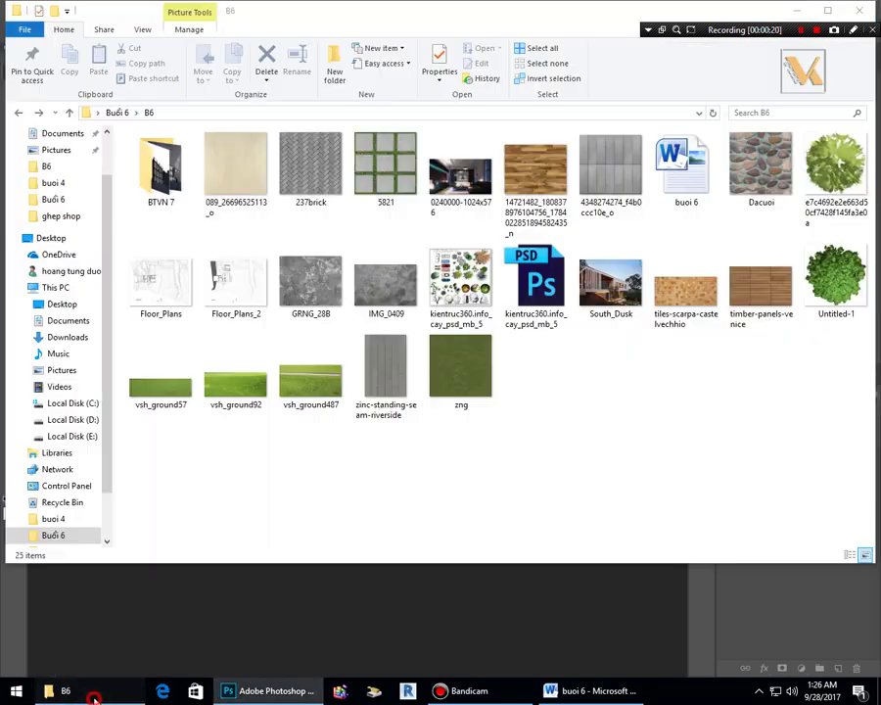
{"action": "left_click_drag", "start_coordinate": [176, 299], "coordinate": [251, 639]}
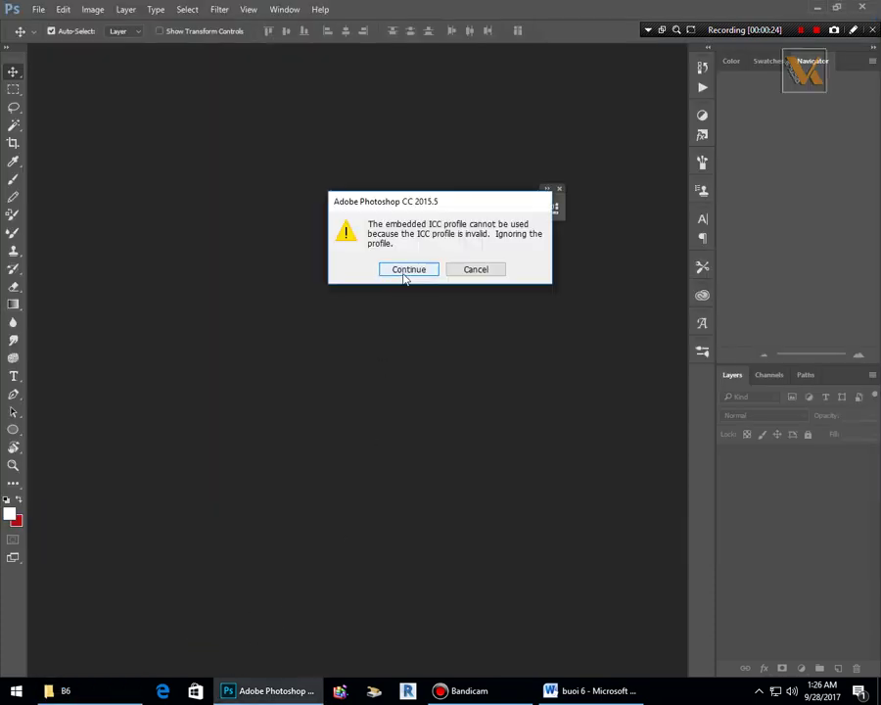
{"action": "left_click", "coordinate": [405, 270]}
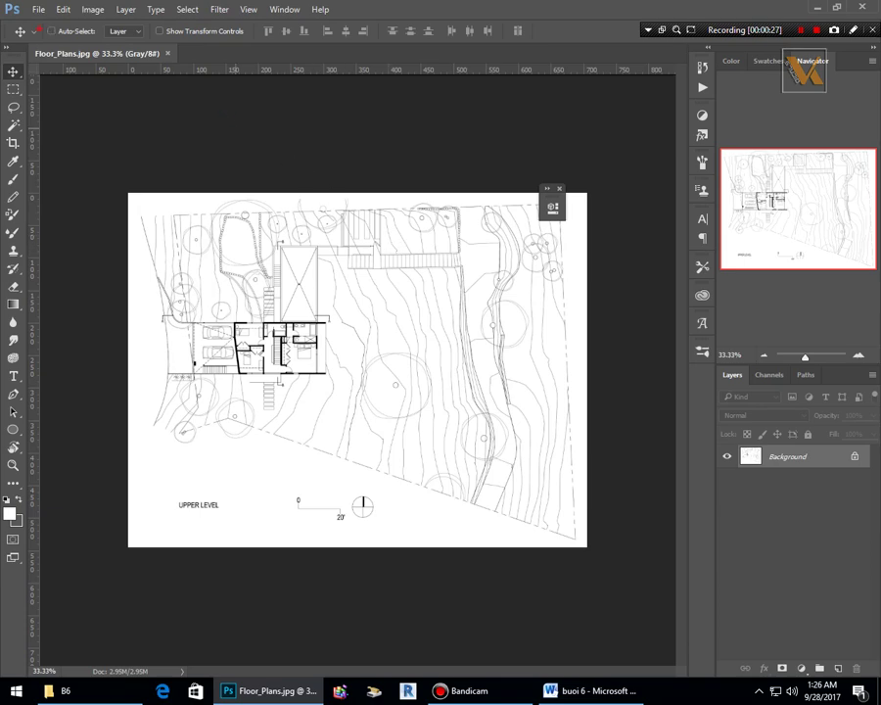
Convert the floor plan image from Grayscale to RGB Color mode.
{"action": "left_click_drag", "start_coordinate": [116, 43], "coordinate": [182, 72]}
{"action": "left_click", "coordinate": [85, 13]}
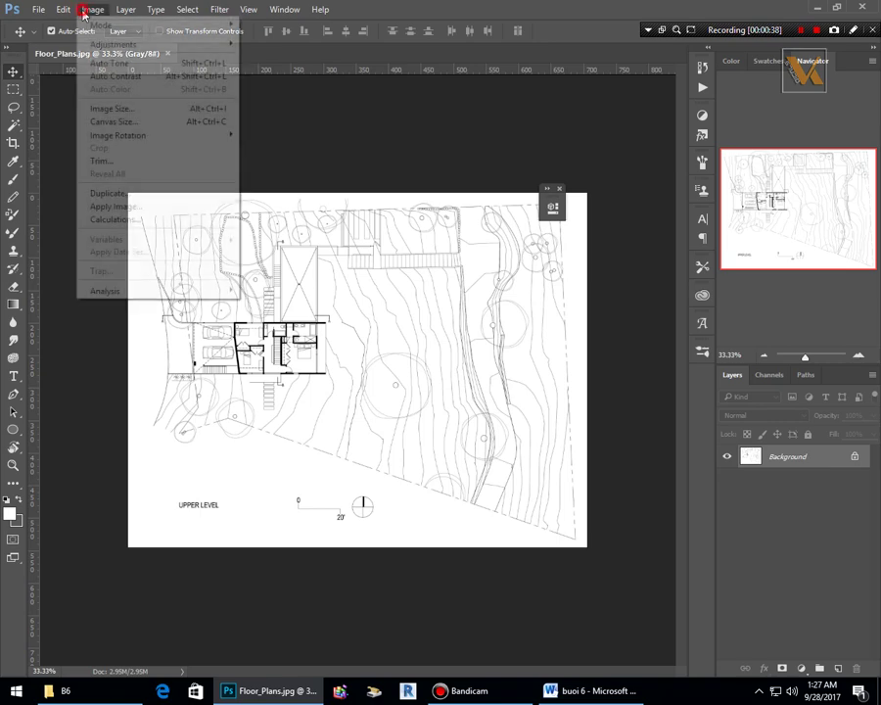
{"action": "mouse_move", "coordinate": [98, 24]}
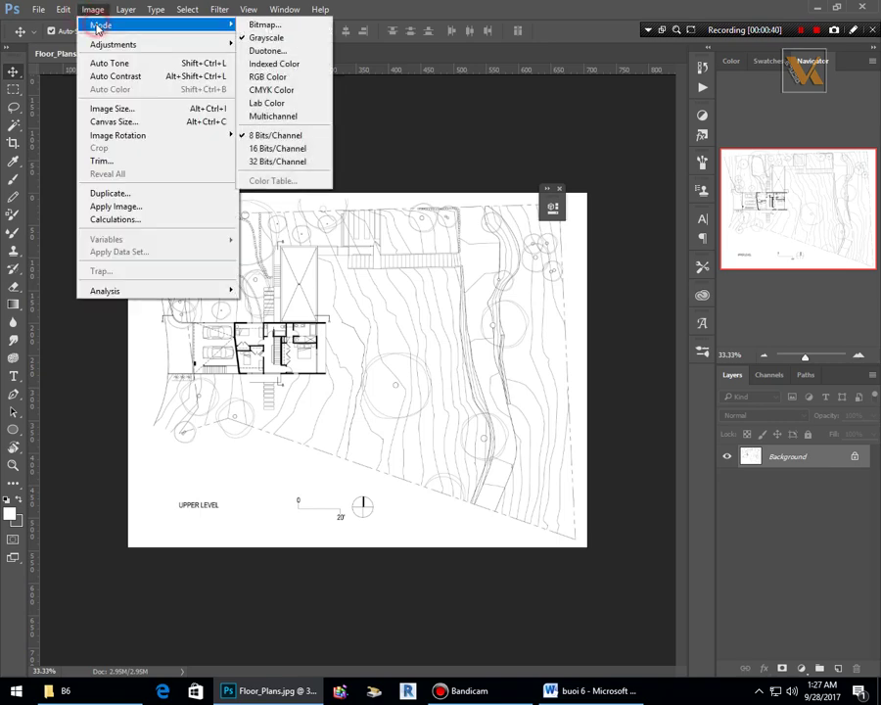
{"action": "left_click", "coordinate": [289, 78]}
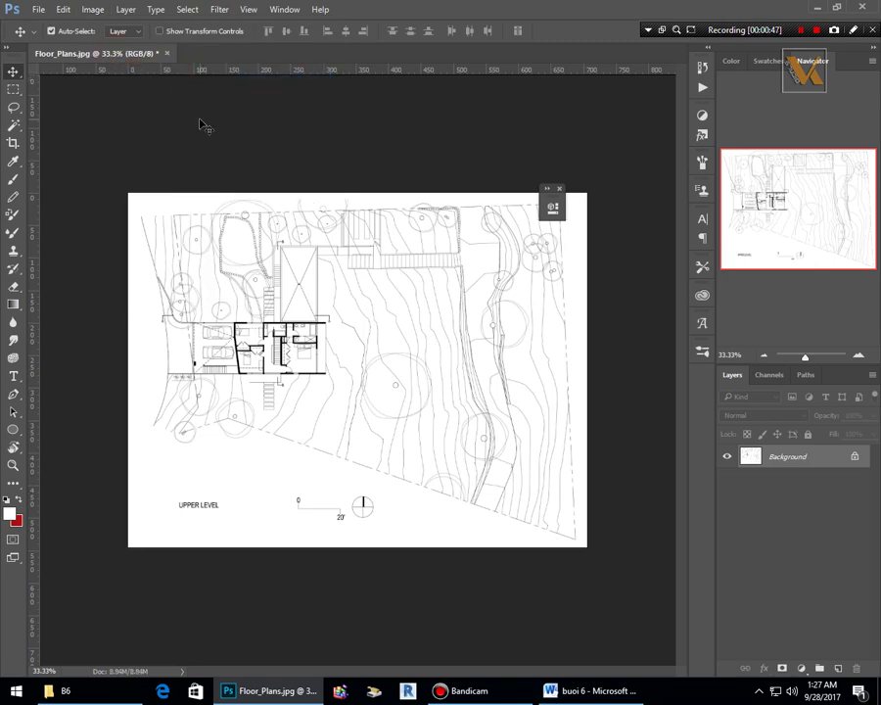
{"action": "scroll", "coordinate": [127, 438], "scroll_direction": "up", "scroll_amount": 3}
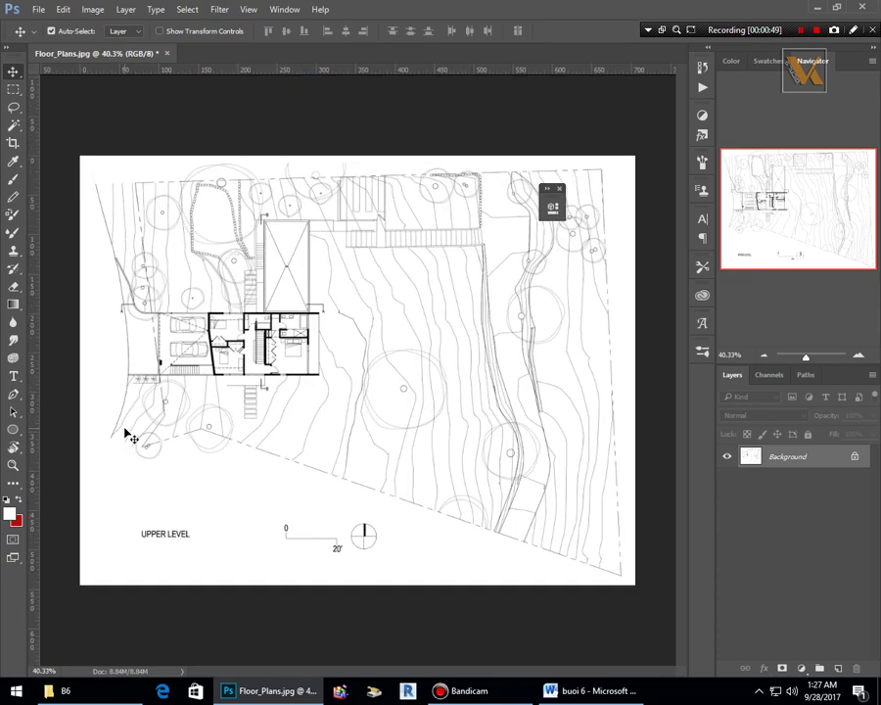
{"action": "scroll", "coordinate": [112, 429], "scroll_direction": "up", "scroll_amount": 2}
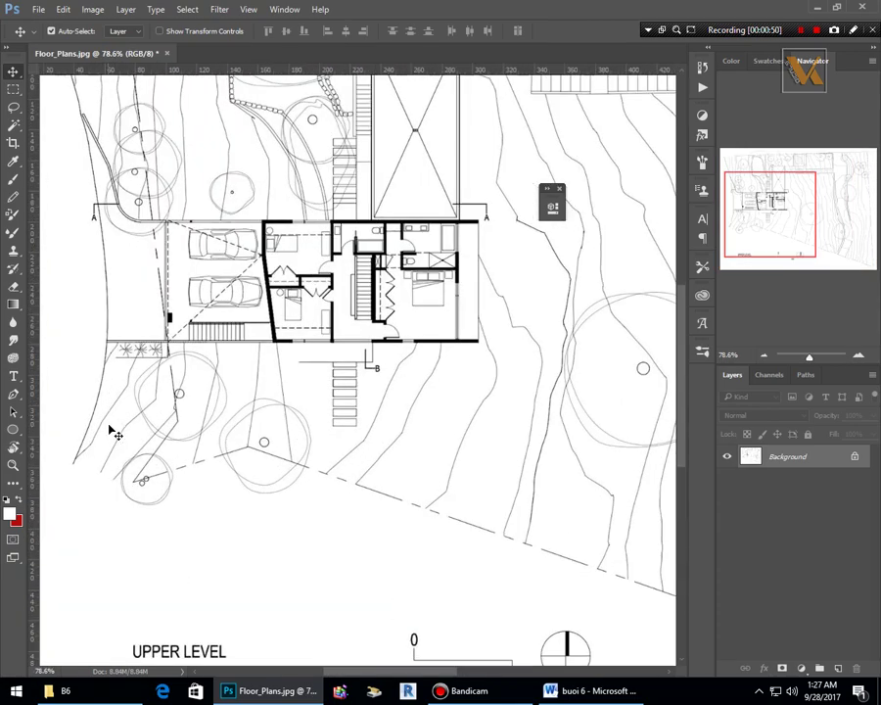
{"action": "scroll", "coordinate": [114, 433], "scroll_direction": "down", "scroll_amount": 3}
{"action": "scroll", "coordinate": [134, 255], "scroll_direction": "up", "scroll_amount": 1}
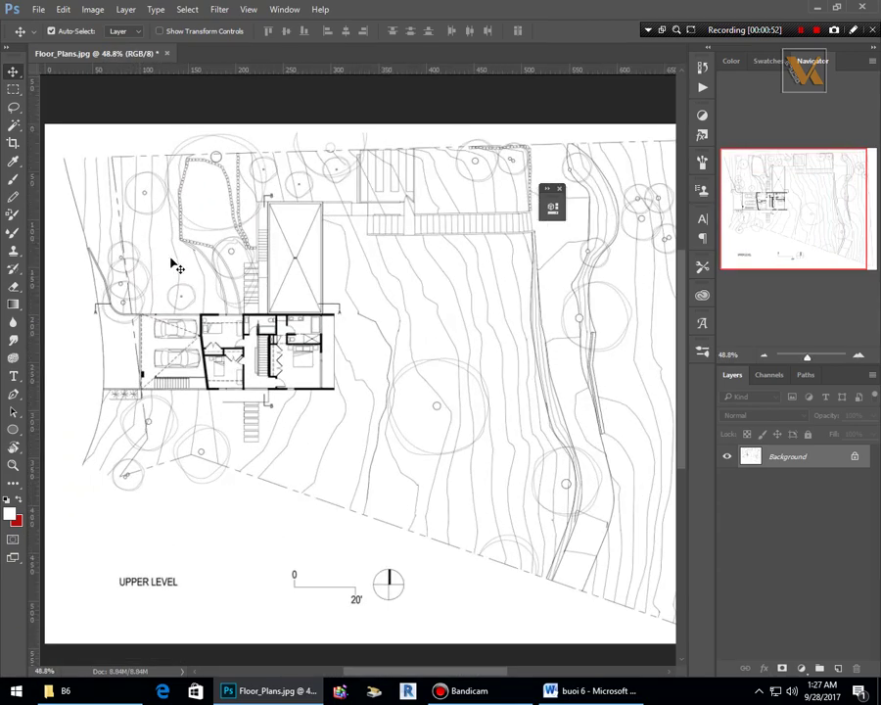
{"action": "scroll", "coordinate": [186, 284], "scroll_direction": "up", "scroll_amount": 1}
{"action": "scroll", "coordinate": [196, 313], "scroll_direction": "down", "scroll_amount": 1}
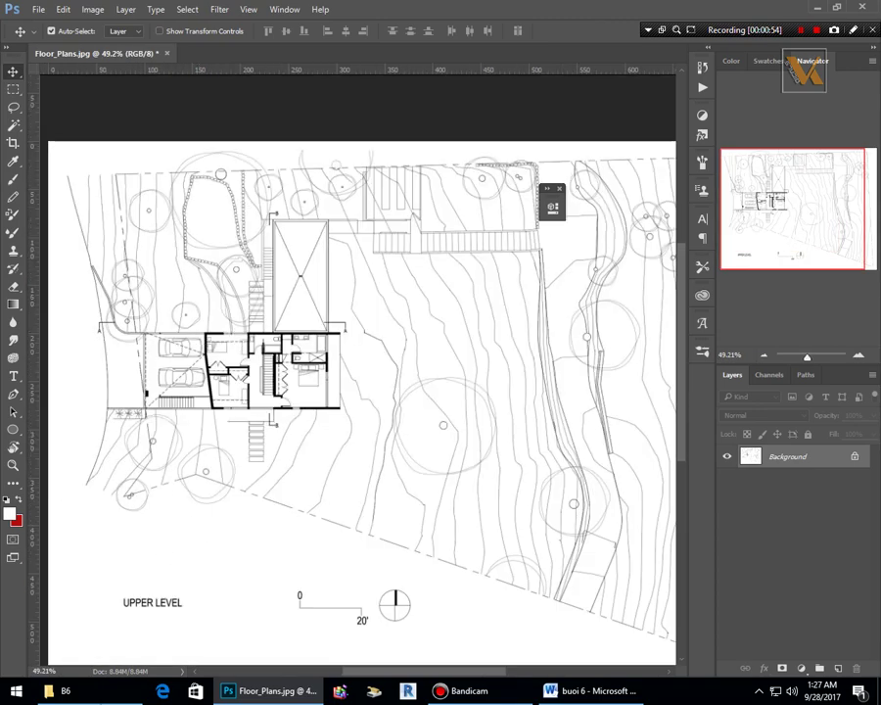
Open the vsh_ground57 grass image from the B6 folder as a separate Photoshop document.
{"action": "key", "text": "alt+Tab"}
{"action": "left_click", "coordinate": [576, 472]}
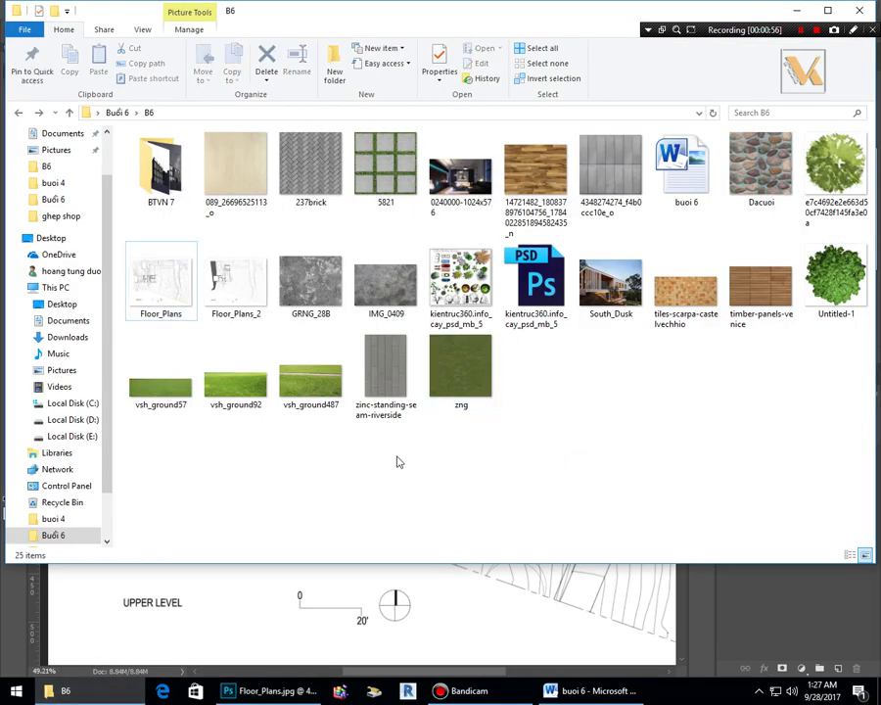
{"action": "left_click", "coordinate": [672, 448]}
{"action": "left_click", "coordinate": [600, 412]}
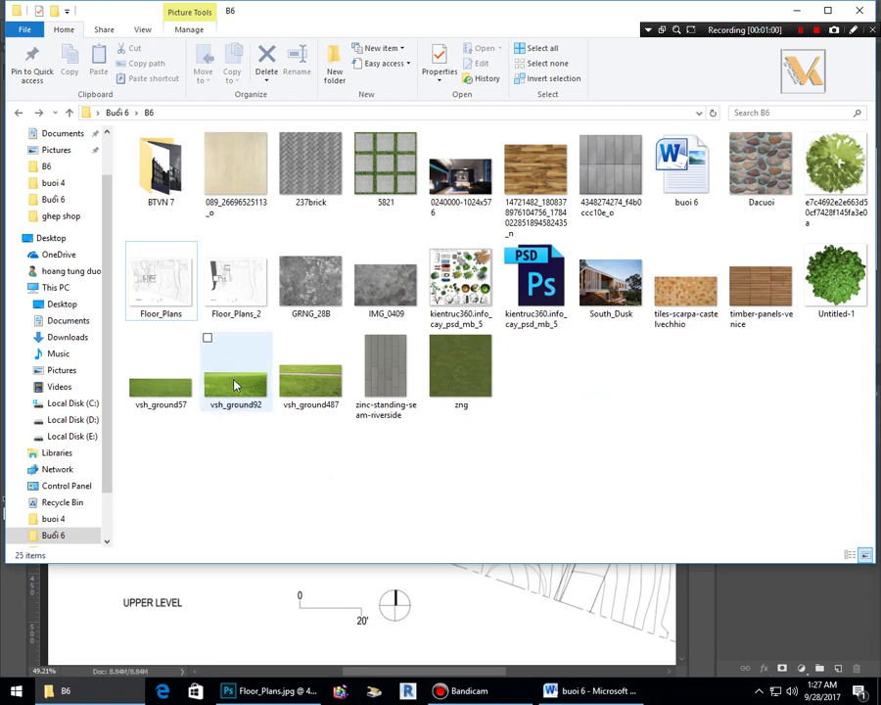
{"action": "left_click", "coordinate": [233, 390]}
{"action": "left_click", "coordinate": [161, 386]}
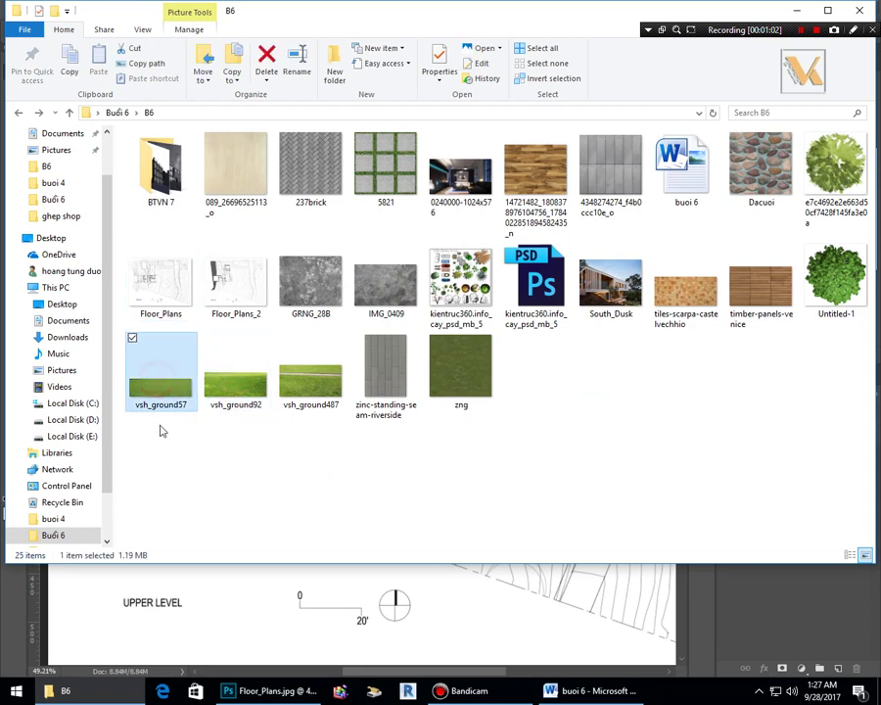
{"action": "left_click_drag", "start_coordinate": [161, 386], "coordinate": [337, 59]}
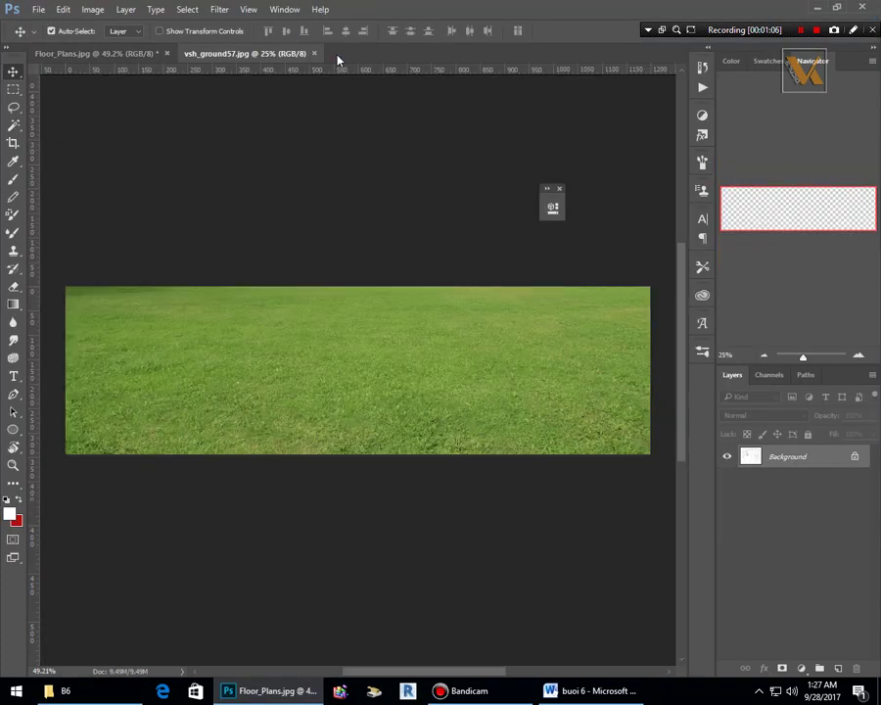
Apply the Offset filter to the grass image with horizontal +2429, vertical +581 pixels and Wrap Around for undefined areas.
{"action": "left_click", "coordinate": [352, 368]}
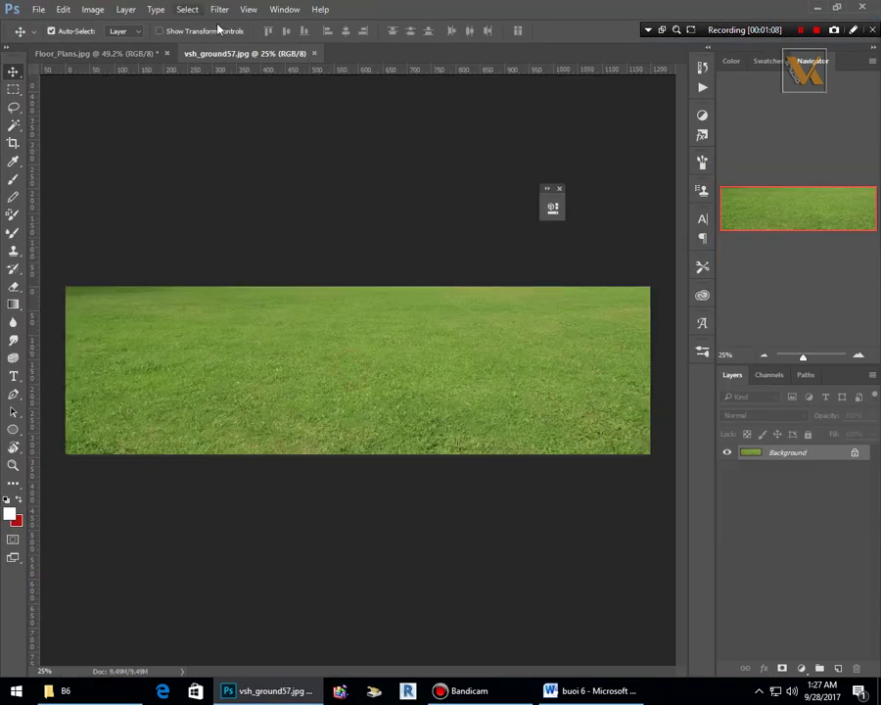
{"action": "left_click", "coordinate": [306, 328]}
{"action": "left_click", "coordinate": [219, 9]}
{"action": "left_click", "coordinate": [242, 282]}
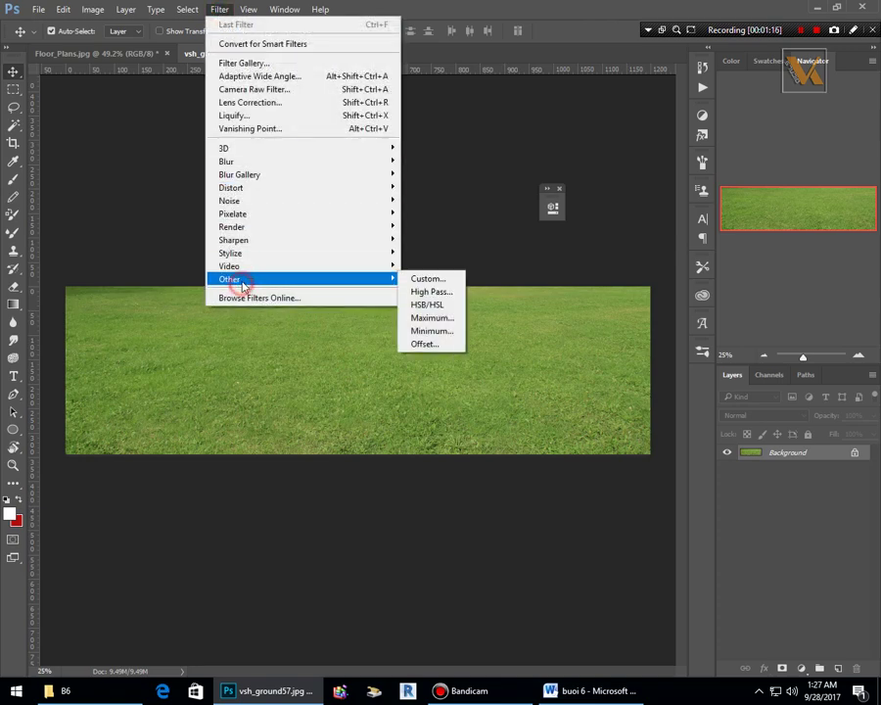
{"action": "left_click", "coordinate": [440, 345]}
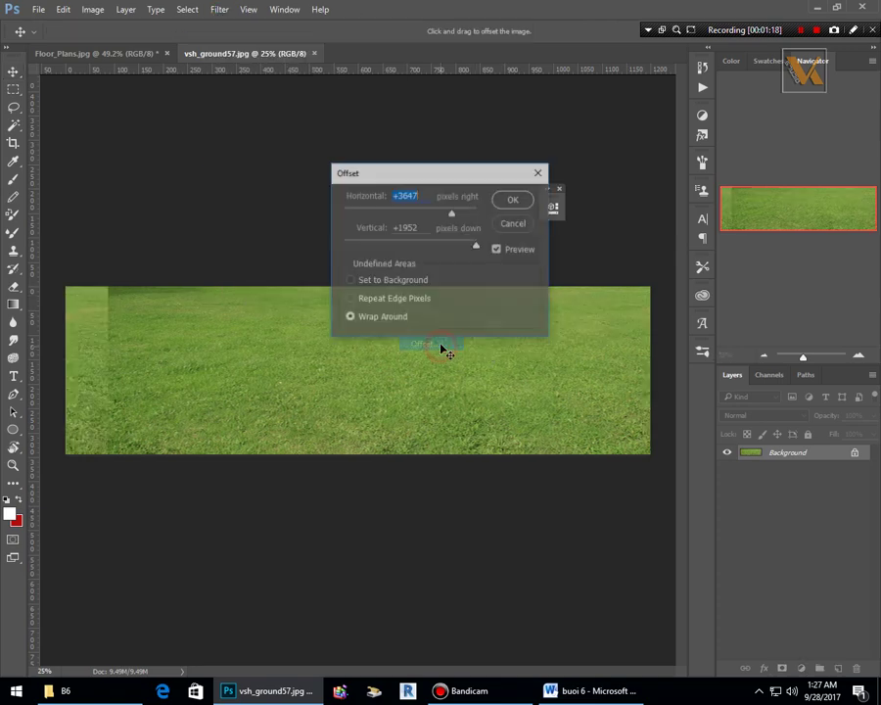
{"action": "left_click_drag", "start_coordinate": [455, 215], "coordinate": [434, 250]}
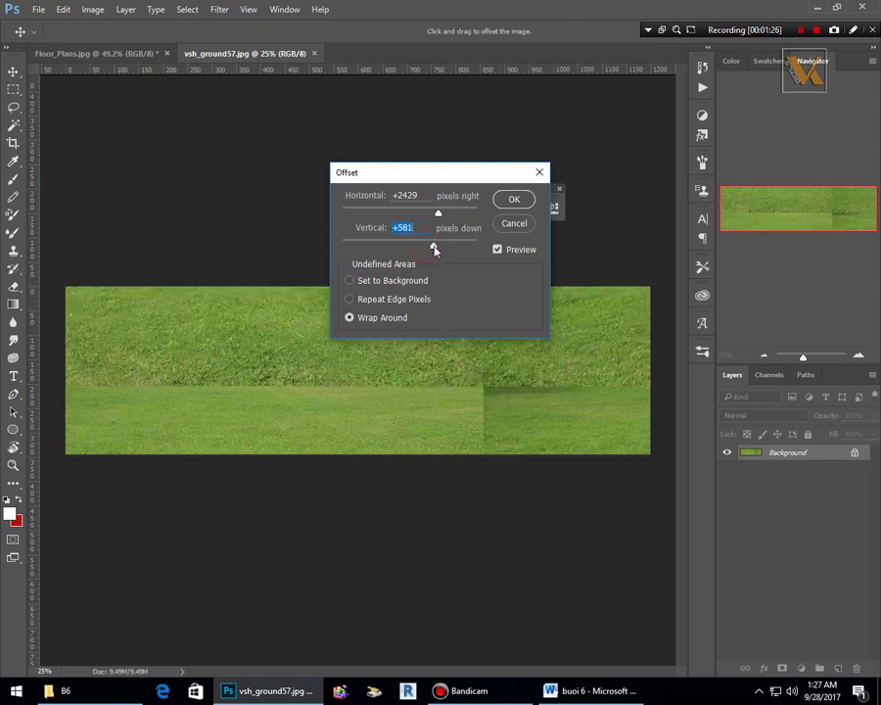
{"action": "left_click", "coordinate": [500, 202]}
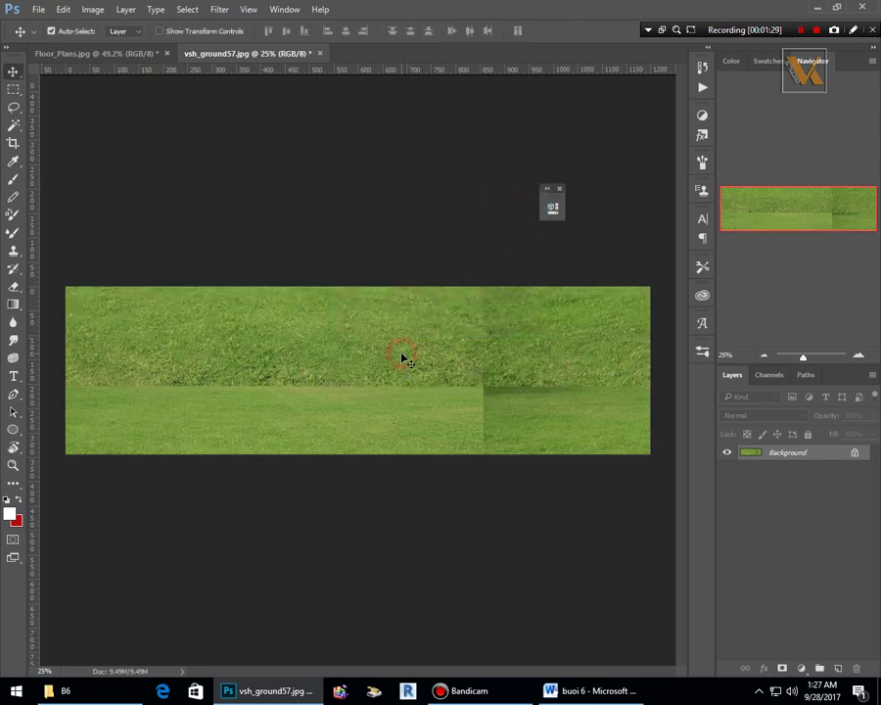
Set up the Clone Stamp tool with a soft brush of 143 px size and 0% hardness.
{"action": "key", "text": "s"}
{"action": "right_click", "coordinate": [381, 375]}
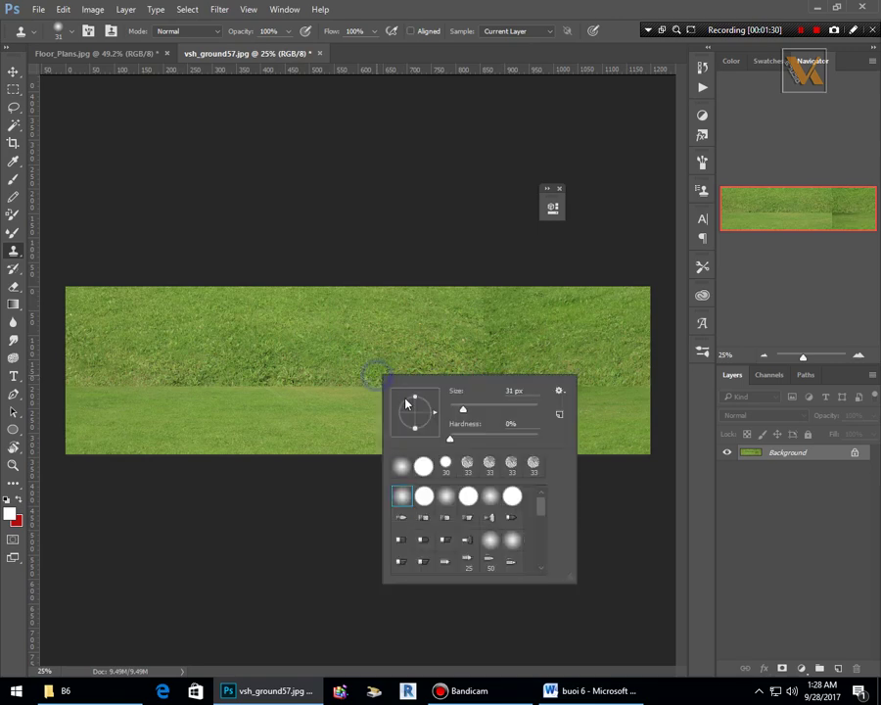
{"action": "left_click_drag", "start_coordinate": [463, 409], "coordinate": [533, 409]}
{"action": "left_click_drag", "start_coordinate": [480, 408], "coordinate": [468, 410]}
{"action": "left_click", "coordinate": [14, 253]}
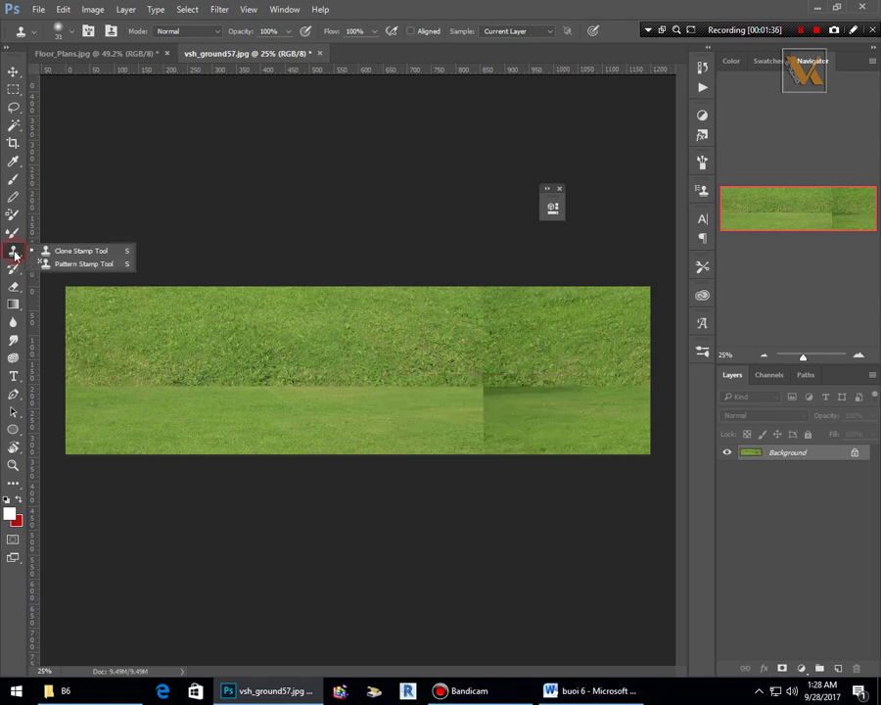
{"action": "left_click", "coordinate": [101, 252]}
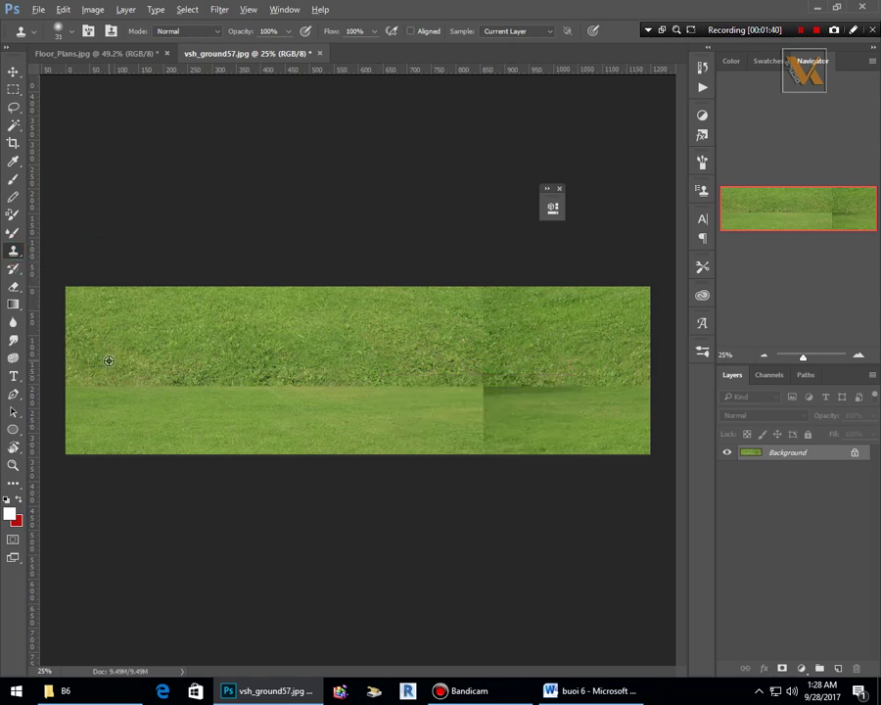
{"action": "right_click", "coordinate": [99, 394]}
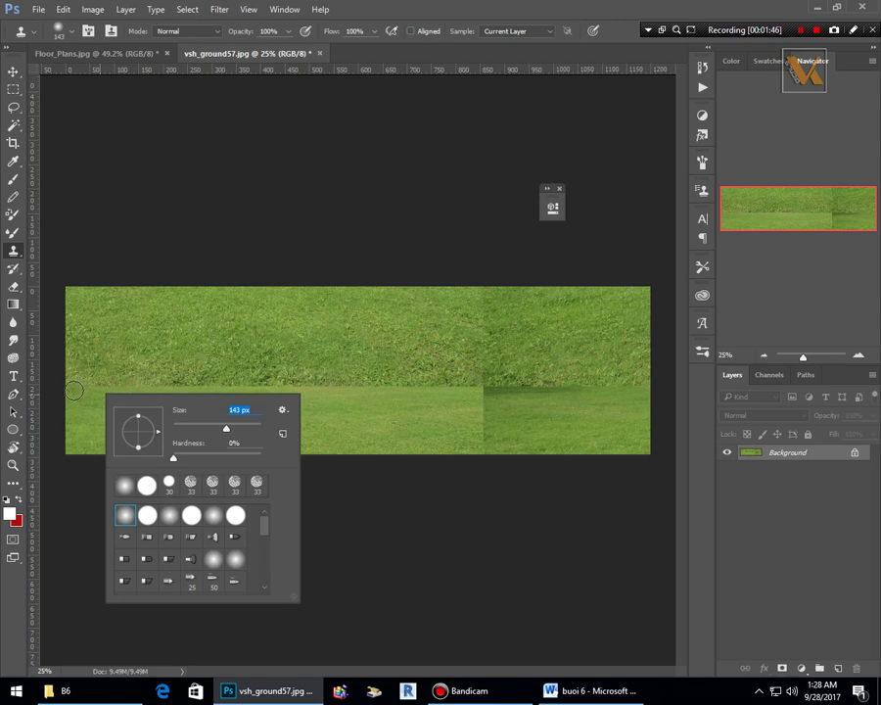
{"action": "key", "text": "Return"}
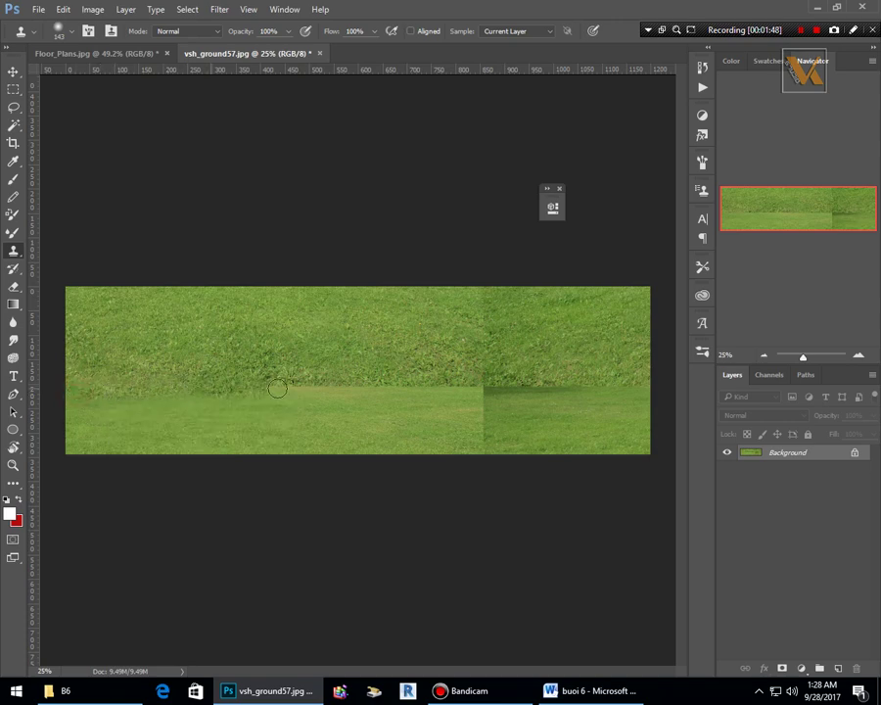
Clone coarse grass over the horizontal seam from the image's left edge to the vertical seam.
{"action": "left_click_drag", "start_coordinate": [277, 388], "coordinate": [443, 385]}
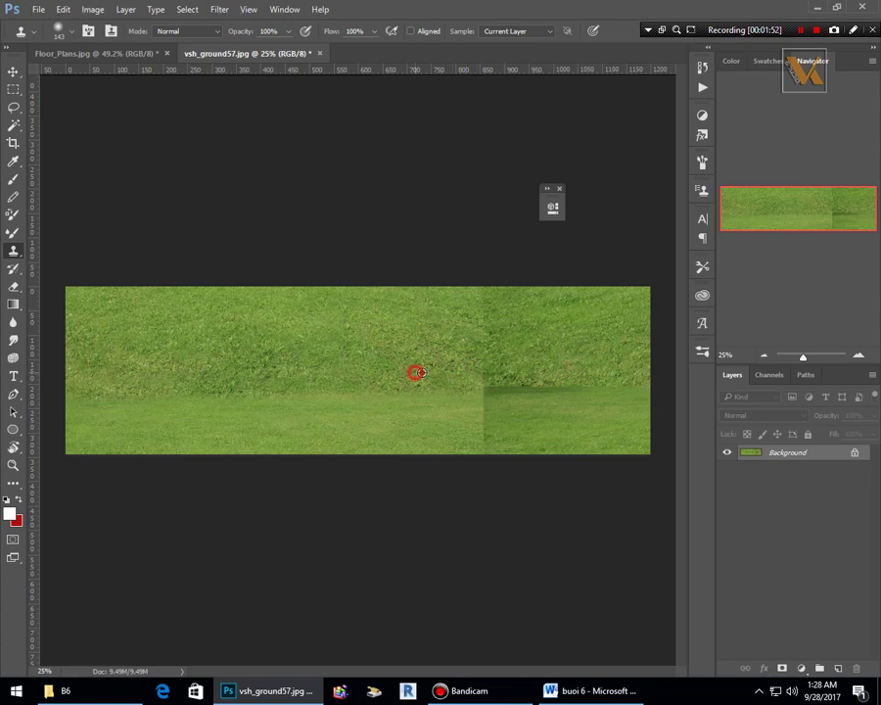
{"action": "left_click", "coordinate": [417, 372], "text": "alt"}
{"action": "left_click", "coordinate": [483, 386]}
{"action": "left_click", "coordinate": [355, 374], "text": "alt"}
{"action": "left_click", "coordinate": [79, 369]}
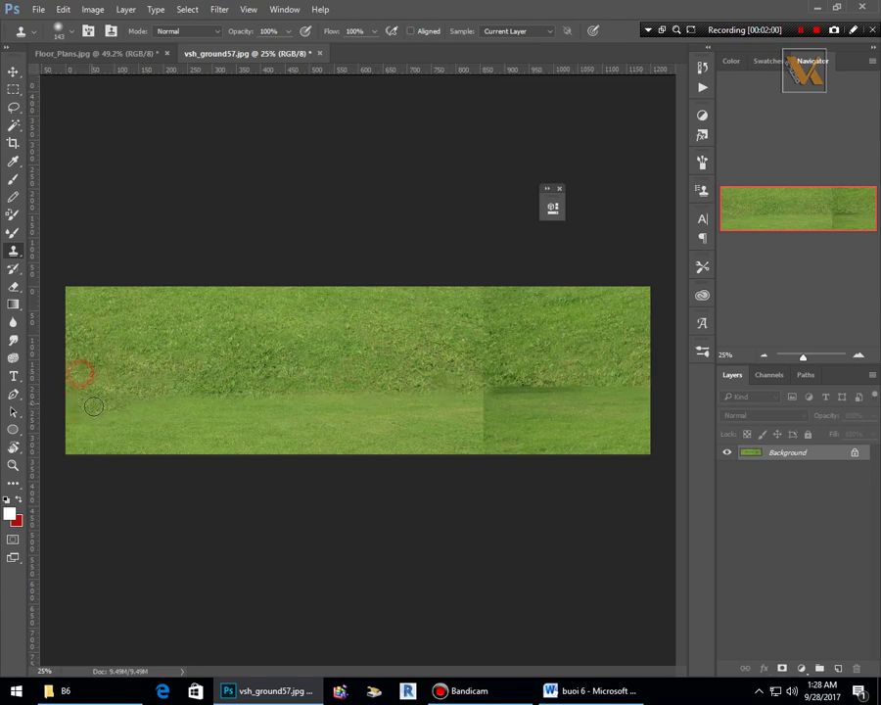
{"action": "left_click_drag", "start_coordinate": [129, 408], "coordinate": [480, 401]}
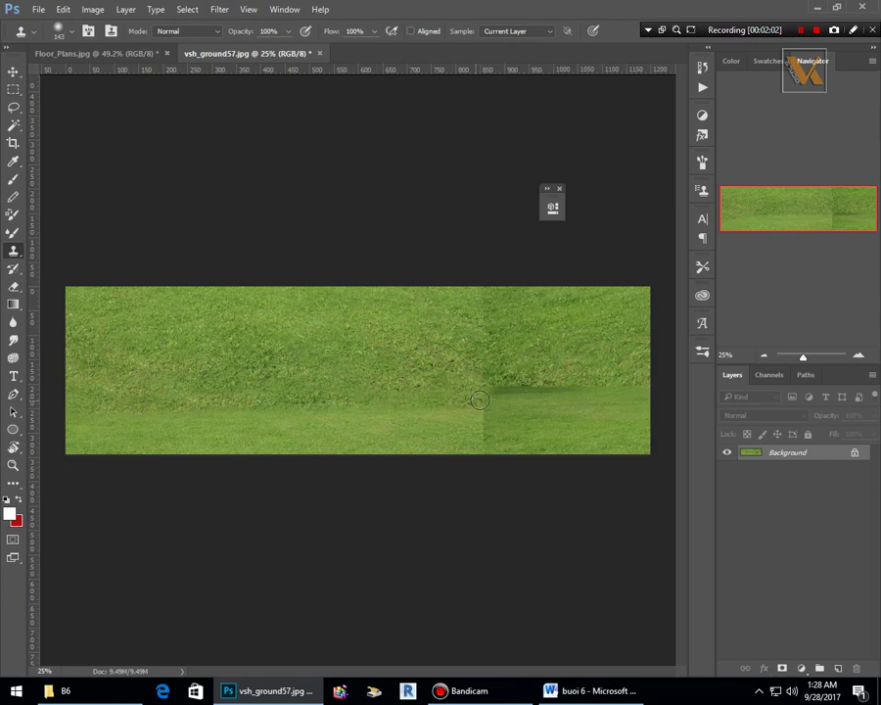
Clone grass over the vertical seam and the right part of the horizontal seam, and blend the lower-left transition band.
{"action": "left_click", "coordinate": [485, 295]}
{"action": "left_click", "coordinate": [428, 387], "text": "alt"}
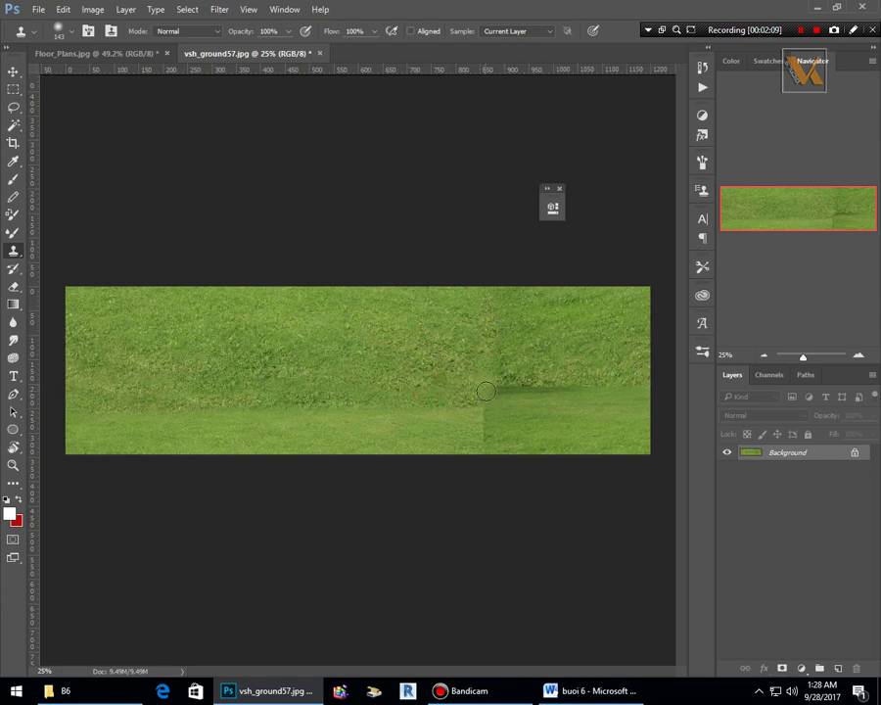
{"action": "left_click_drag", "start_coordinate": [486, 391], "coordinate": [641, 388]}
{"action": "mouse_move", "coordinate": [548, 389]}
{"action": "left_mouse_down"}
{"action": "mouse_move", "coordinate": [482, 417]}
{"action": "mouse_move", "coordinate": [483, 441]}
{"action": "mouse_move", "coordinate": [496, 396]}
{"action": "left_mouse_up"}
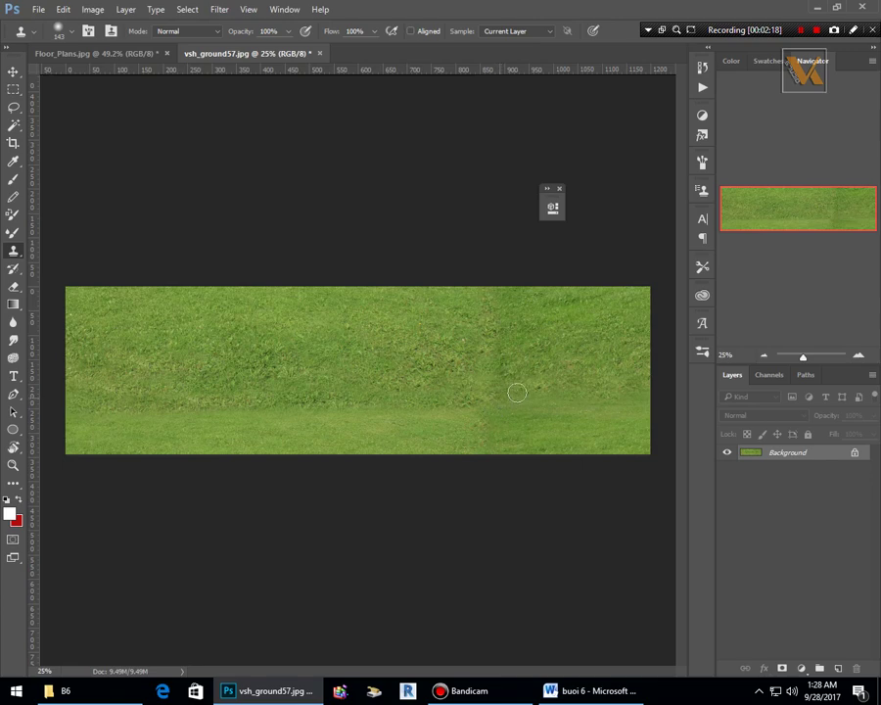
{"action": "left_click", "coordinate": [587, 391]}
{"action": "left_click", "coordinate": [628, 395]}
{"action": "mouse_move", "coordinate": [87, 415]}
{"action": "left_mouse_down"}
{"action": "mouse_move", "coordinate": [538, 408]}
{"action": "mouse_move", "coordinate": [504, 407]}
{"action": "left_mouse_up"}
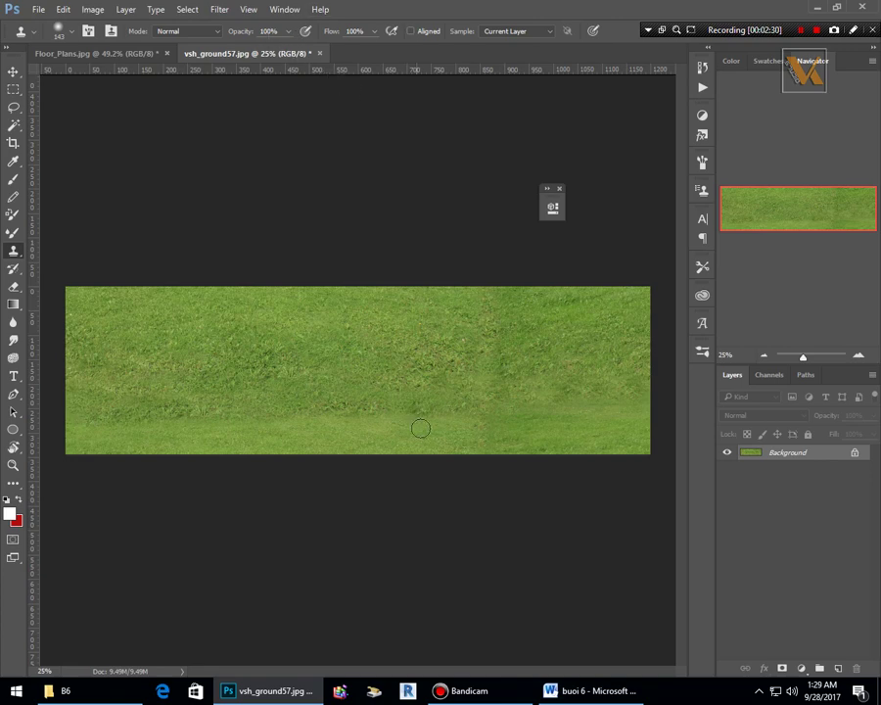
Apply the Offset filter to the grass image with horizontal +2313, vertical +581 pixels and Wrap Around, and return to the Clone Stamp.
{"action": "left_click", "coordinate": [219, 9]}
{"action": "mouse_move", "coordinate": [295, 279]}
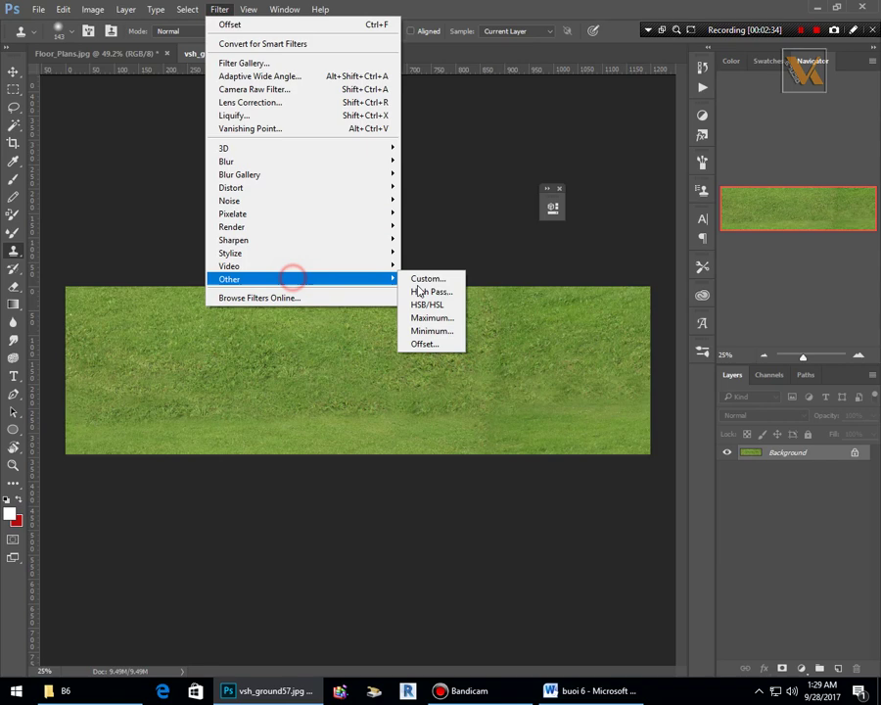
{"action": "left_click", "coordinate": [425, 341]}
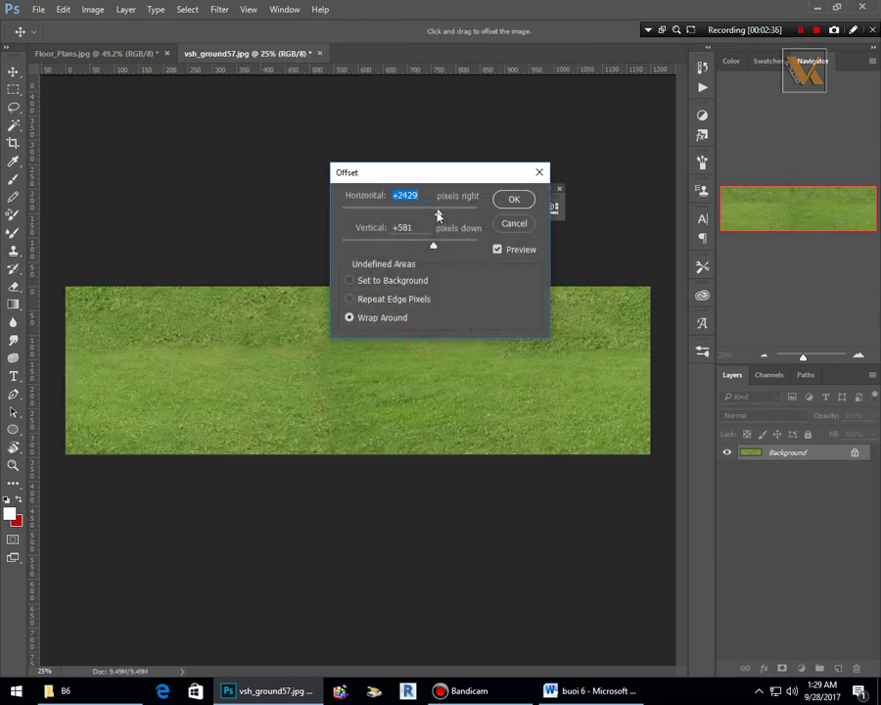
{"action": "mouse_move", "coordinate": [438, 215]}
{"action": "left_mouse_down"}
{"action": "mouse_move", "coordinate": [429, 211]}
{"action": "mouse_move", "coordinate": [438, 216]}
{"action": "left_mouse_up"}
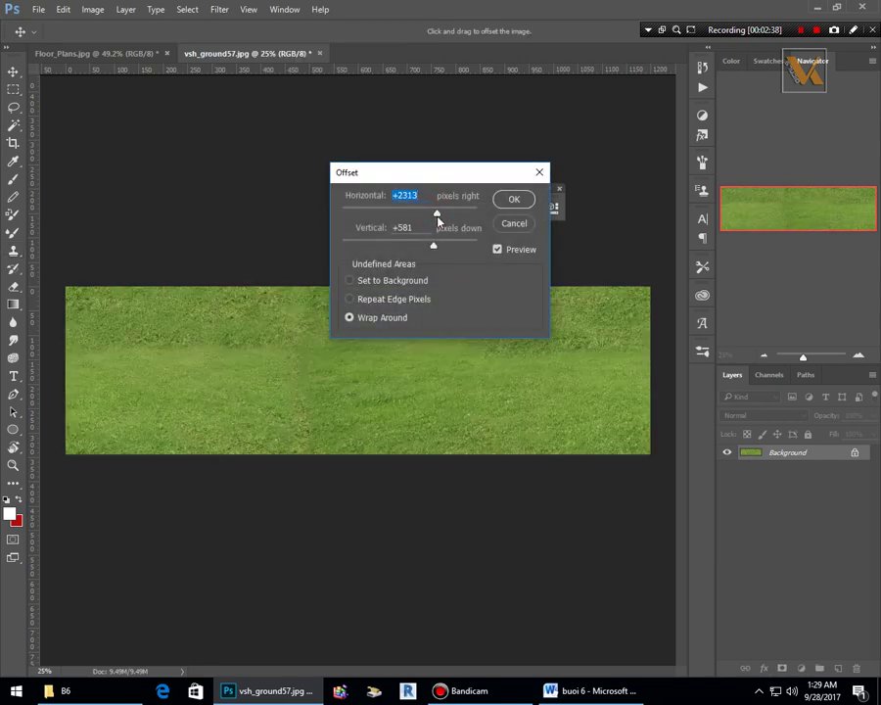
{"action": "left_click", "coordinate": [514, 200]}
{"action": "key", "text": "s"}
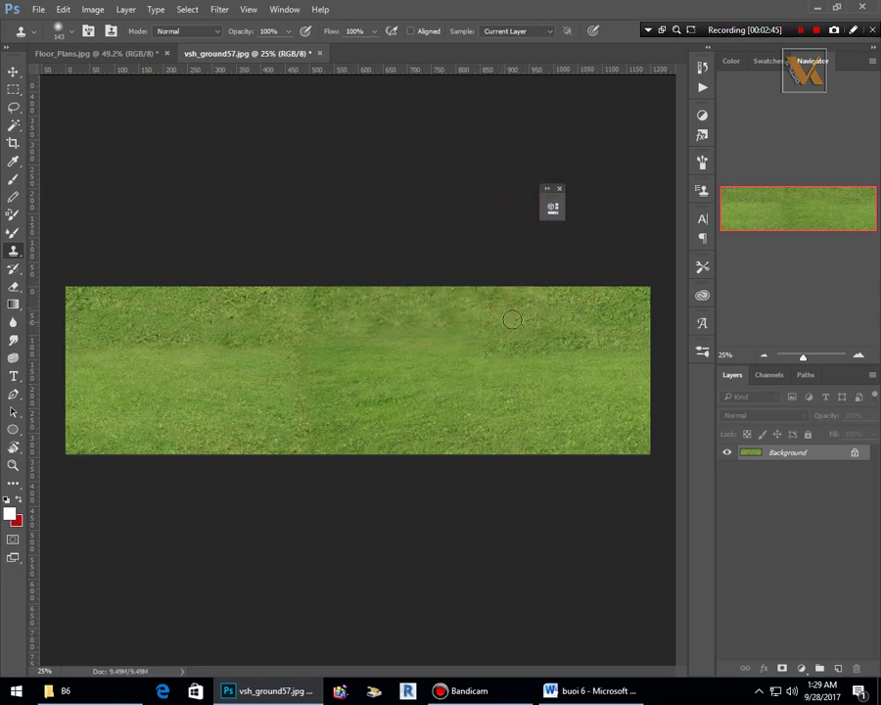
{"action": "left_click", "coordinate": [759, 691]}
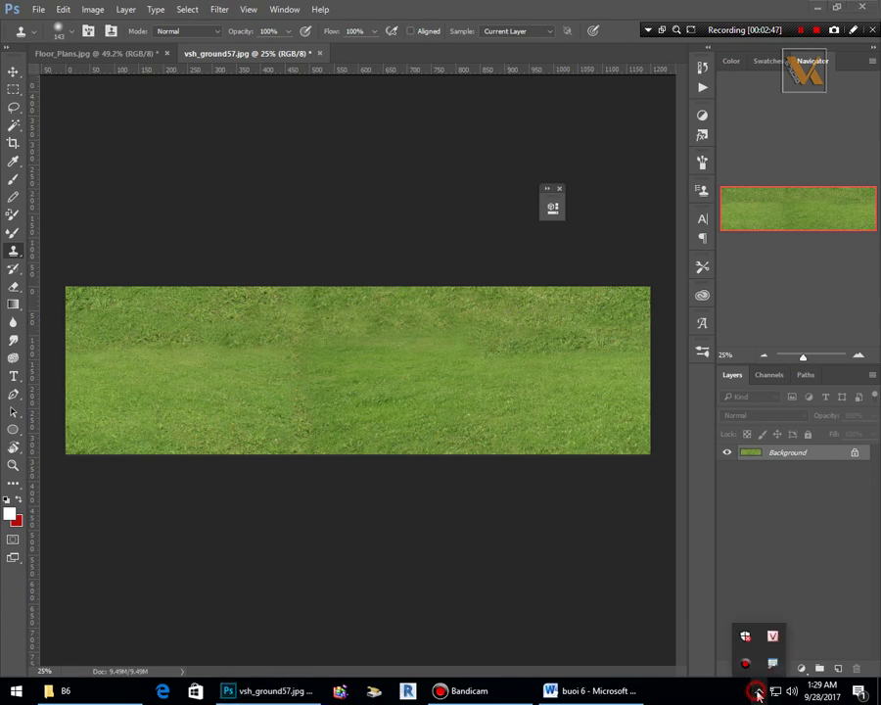
{"action": "left_click", "coordinate": [619, 240]}
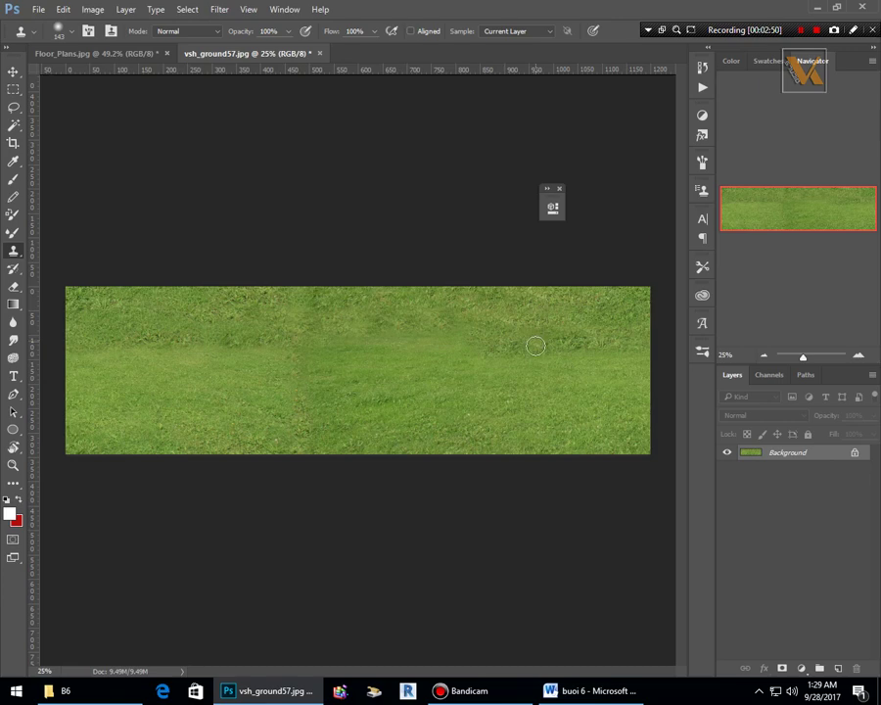
With a 250 px Clone Stamp brush, clone coarse grass over the horizontal transition band in the middle and left part of the image.
{"action": "key", "text": "bracketright"}
{"action": "key", "text": "bracketright"}
{"action": "key", "text": "bracketright"}
{"action": "key", "text": "bracketright"}
{"action": "key", "text": "bracketright"}
{"action": "key", "text": "bracketright"}
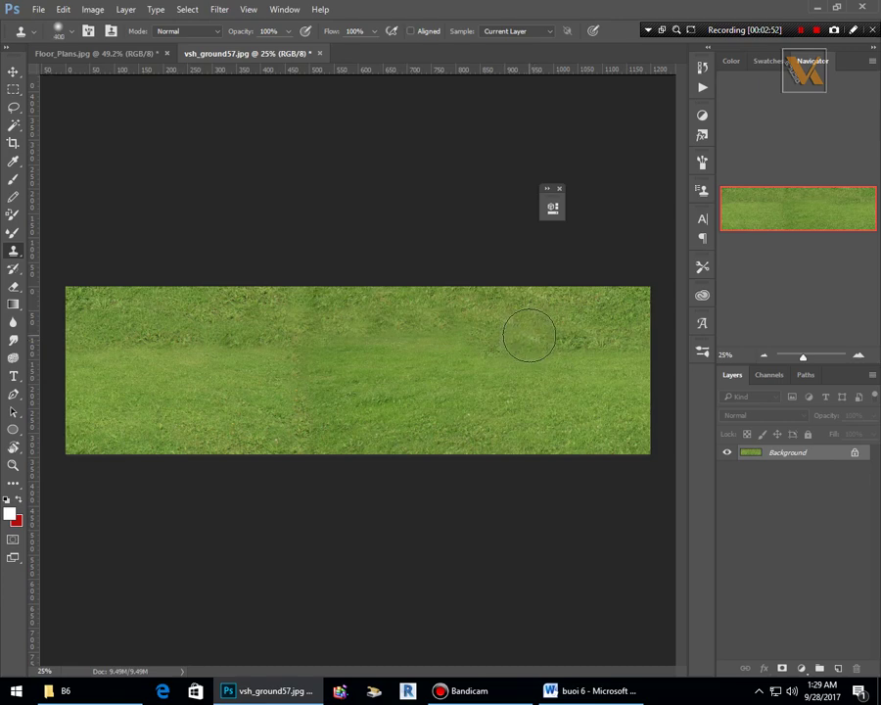
{"action": "key", "text": "bracketleft"}
{"action": "key", "text": "bracketleft"}
{"action": "left_click", "coordinate": [492, 380], "text": "alt"}
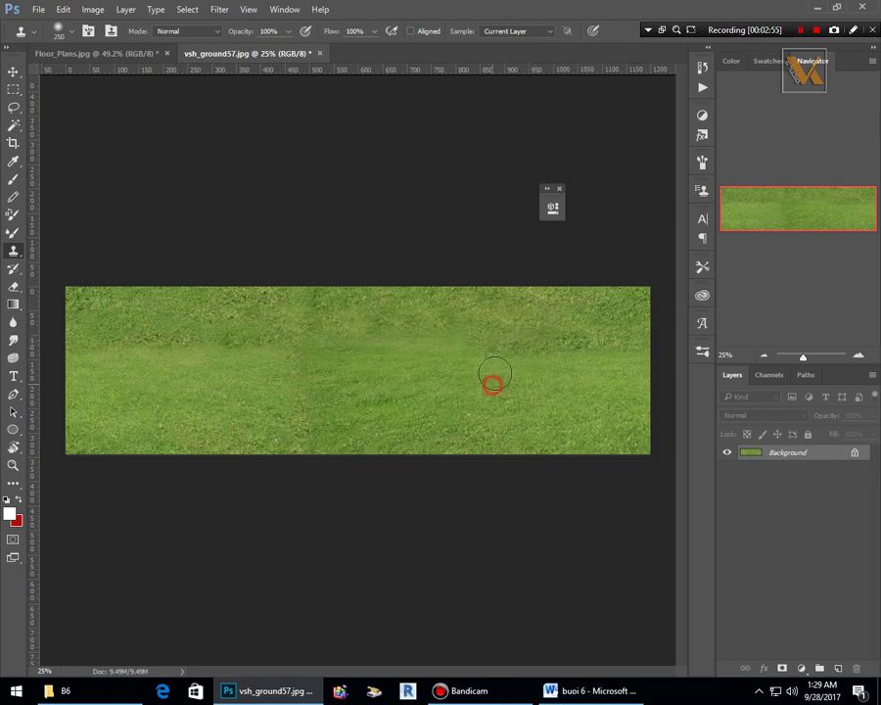
{"action": "left_click", "coordinate": [517, 319], "text": "alt"}
{"action": "left_click", "coordinate": [466, 346]}
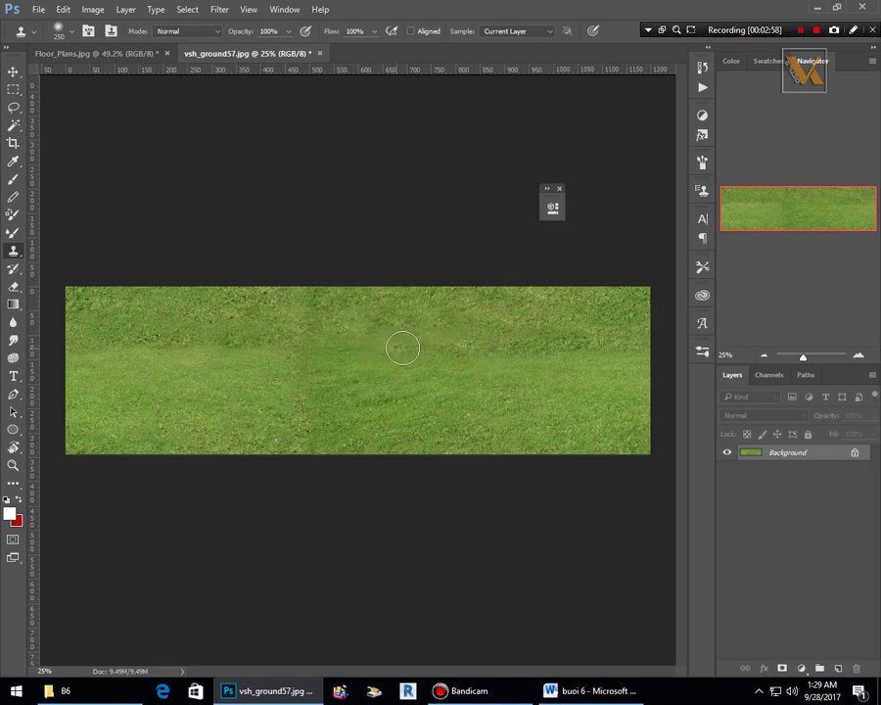
{"action": "left_click", "coordinate": [473, 345]}
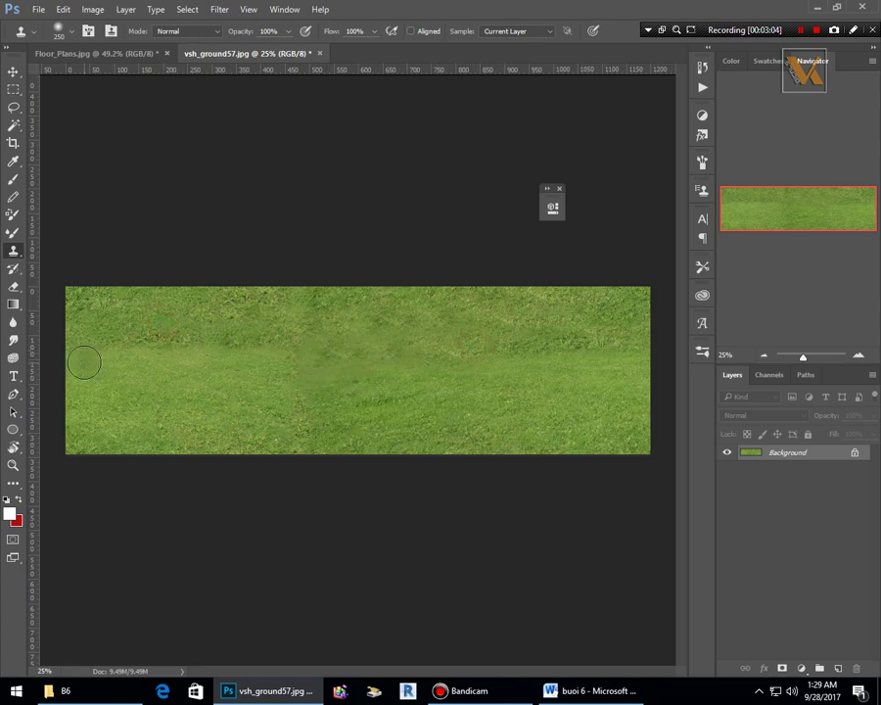
{"action": "mouse_move", "coordinate": [90, 358]}
{"action": "left_mouse_down"}
{"action": "mouse_move", "coordinate": [284, 354]}
{"action": "mouse_move", "coordinate": [279, 376]}
{"action": "mouse_move", "coordinate": [420, 399]}
{"action": "left_mouse_up"}
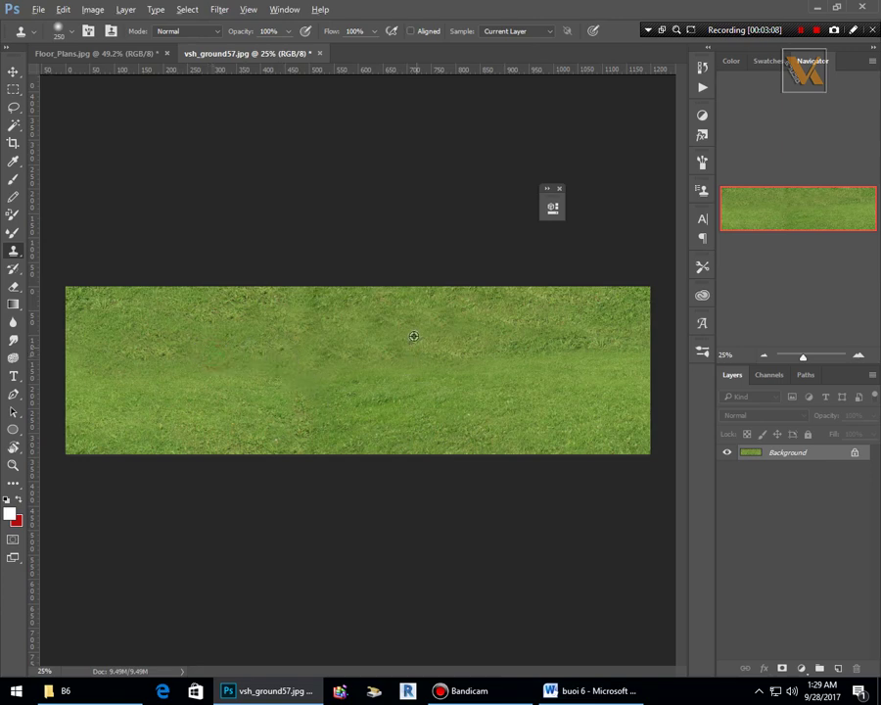
Clone grass over the lower half of the vertical seam and along the right part of the horizontal transition band.
{"action": "left_click", "coordinate": [149, 339], "text": "alt"}
{"action": "mouse_move", "coordinate": [307, 435]}
{"action": "left_mouse_down"}
{"action": "mouse_move", "coordinate": [346, 384]}
{"action": "mouse_move", "coordinate": [335, 376]}
{"action": "mouse_move", "coordinate": [417, 370]}
{"action": "mouse_move", "coordinate": [342, 411]}
{"action": "left_mouse_up"}
{"action": "left_click", "coordinate": [341, 411]}
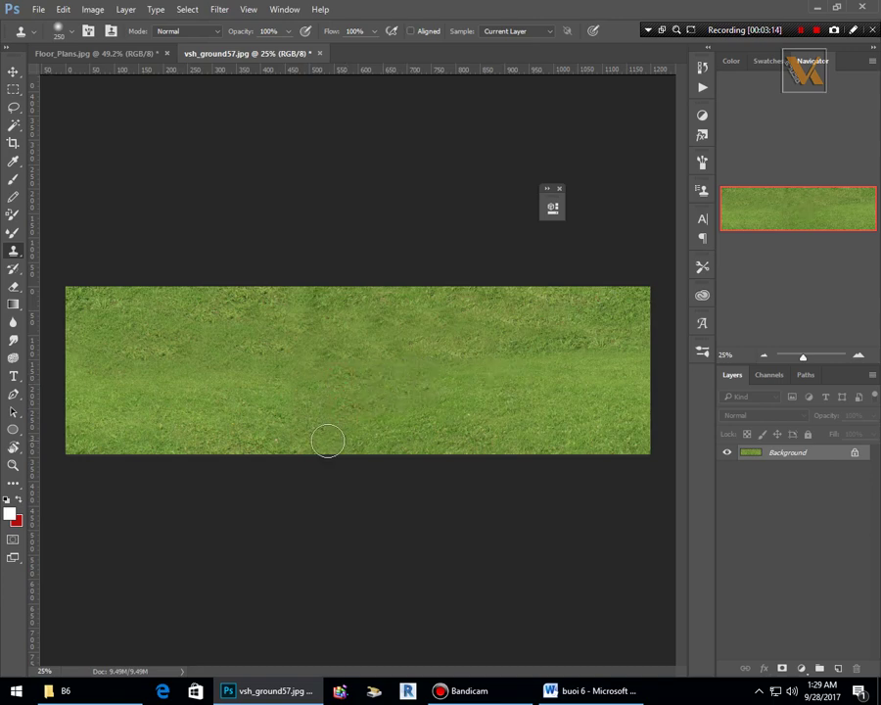
{"action": "left_click", "coordinate": [351, 430]}
{"action": "left_click_drag", "start_coordinate": [466, 368], "coordinate": [501, 361]}
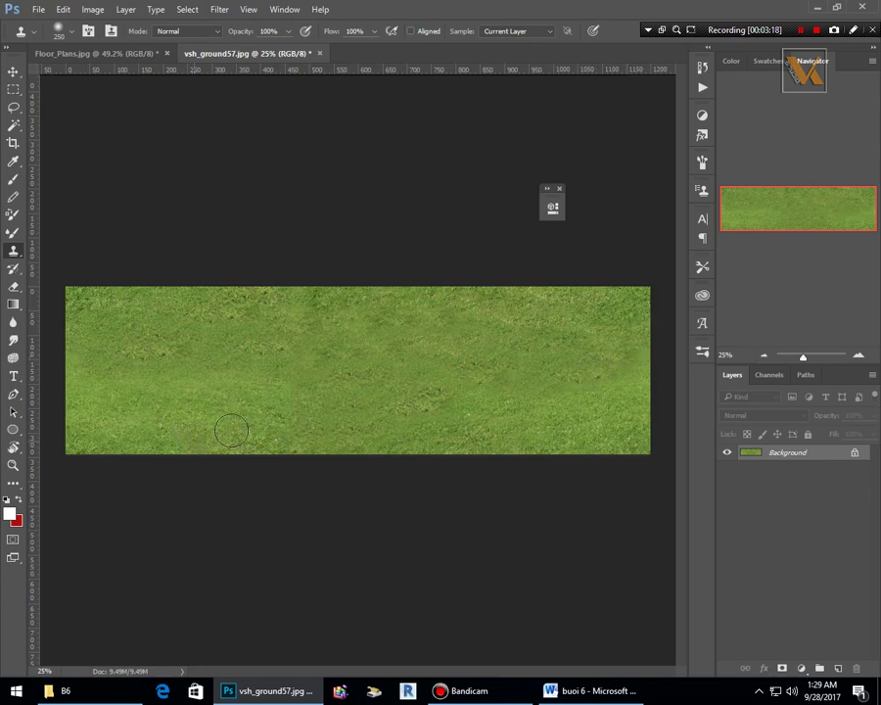
Clone grass over the upper part of the vertical seam and the blurry patches around the image's upper centre.
{"action": "left_click", "coordinate": [181, 310]}
{"action": "left_click", "coordinate": [306, 310]}
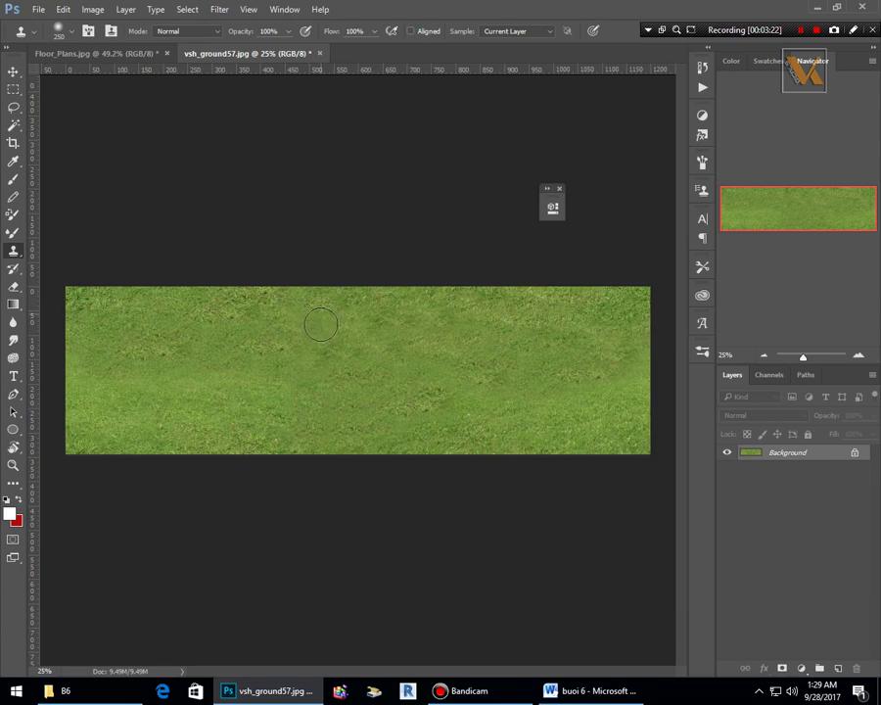
{"action": "left_click", "coordinate": [324, 357]}
{"action": "left_click", "coordinate": [374, 321]}
{"action": "left_click", "coordinate": [387, 354]}
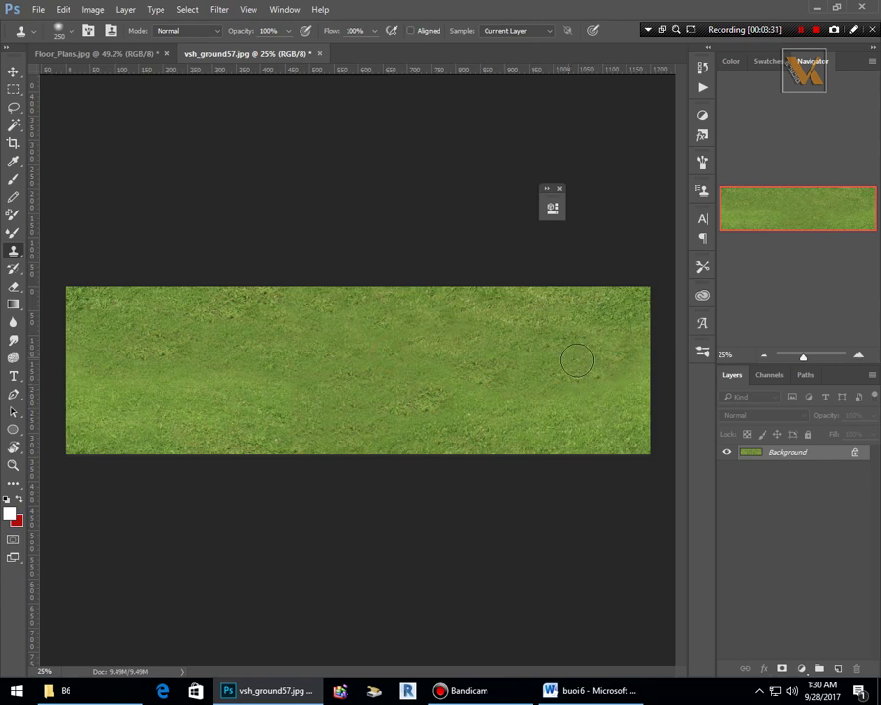
Define the grass image as a pattern named "map co".
{"action": "left_click", "coordinate": [63, 10]}
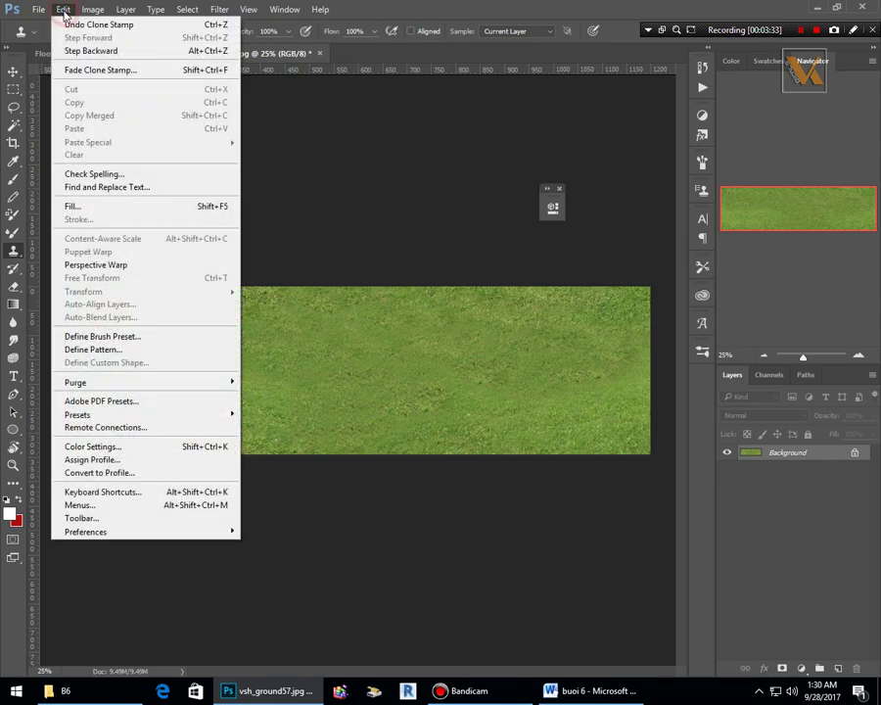
{"action": "left_click", "coordinate": [126, 349]}
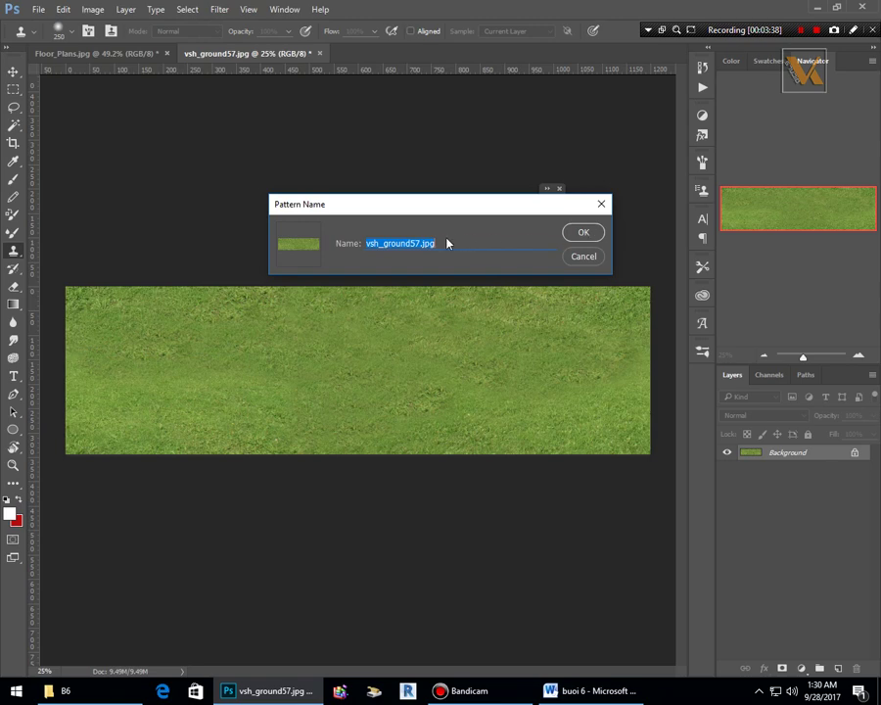
{"action": "double_click", "coordinate": [411, 243]}
{"action": "type", "text": "map co"}
{"action": "left_click", "coordinate": [580, 235]}
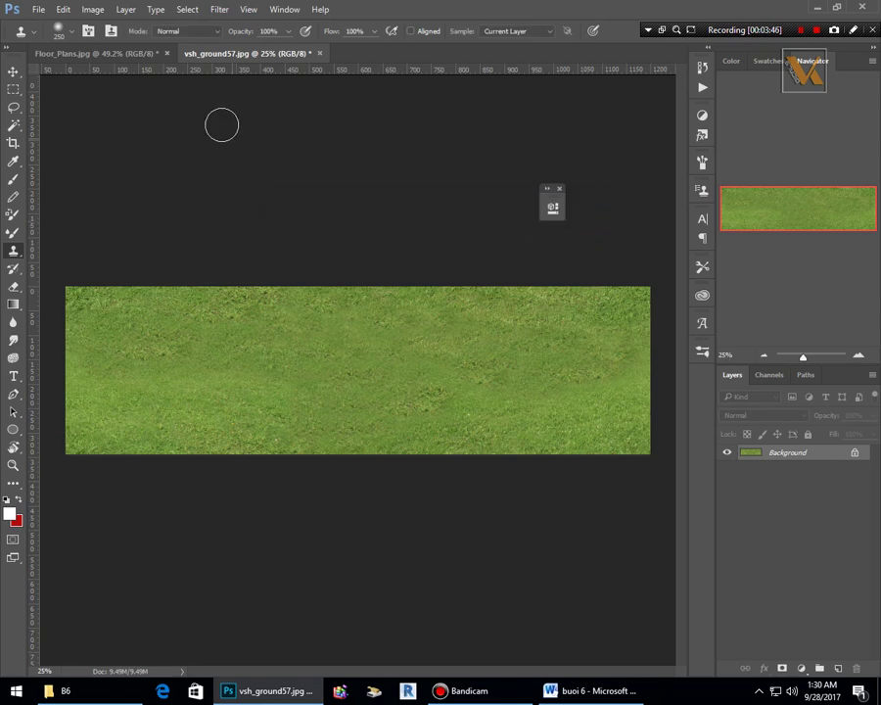
Switch to Floor_Plans.jpg, activate the Quick Selection tool, and inspect the gaps in the dashed lower boundary line.
{"action": "left_click", "coordinate": [132, 56]}
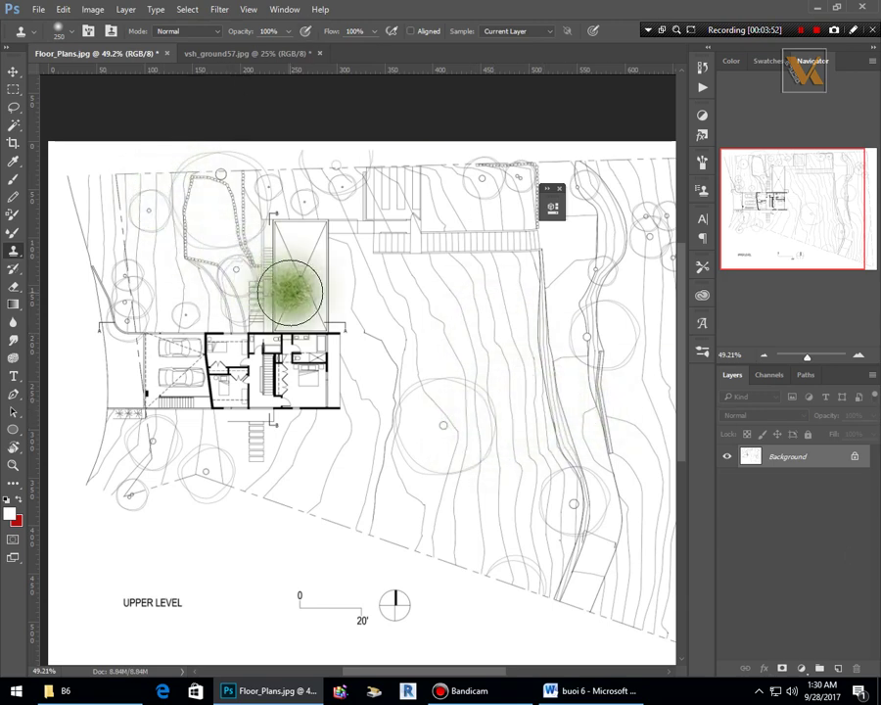
{"action": "key", "text": "w"}
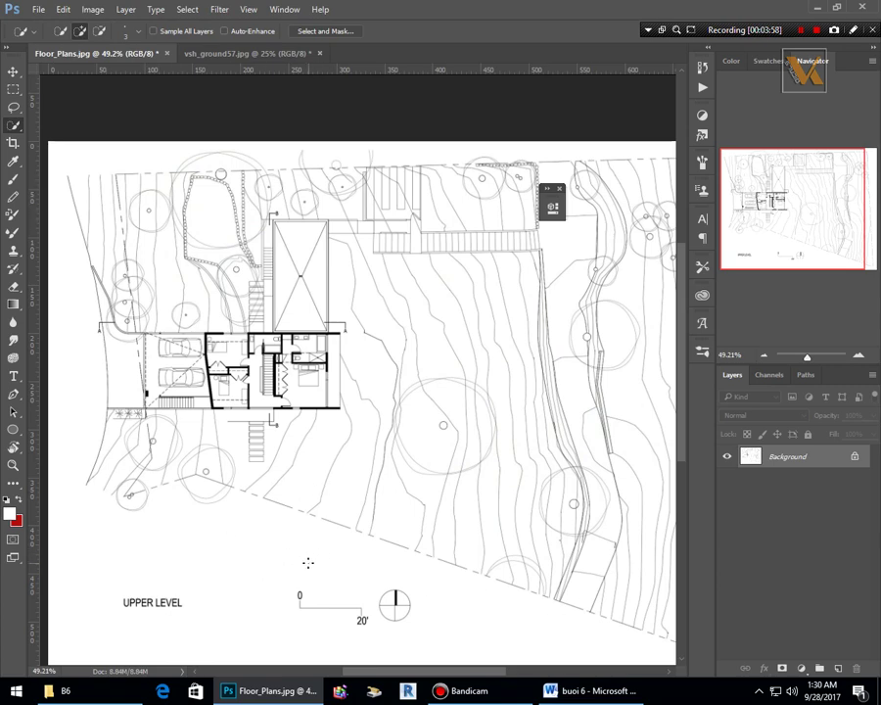
{"action": "scroll", "coordinate": [519, 626], "scroll_direction": "up", "scroll_amount": 5}
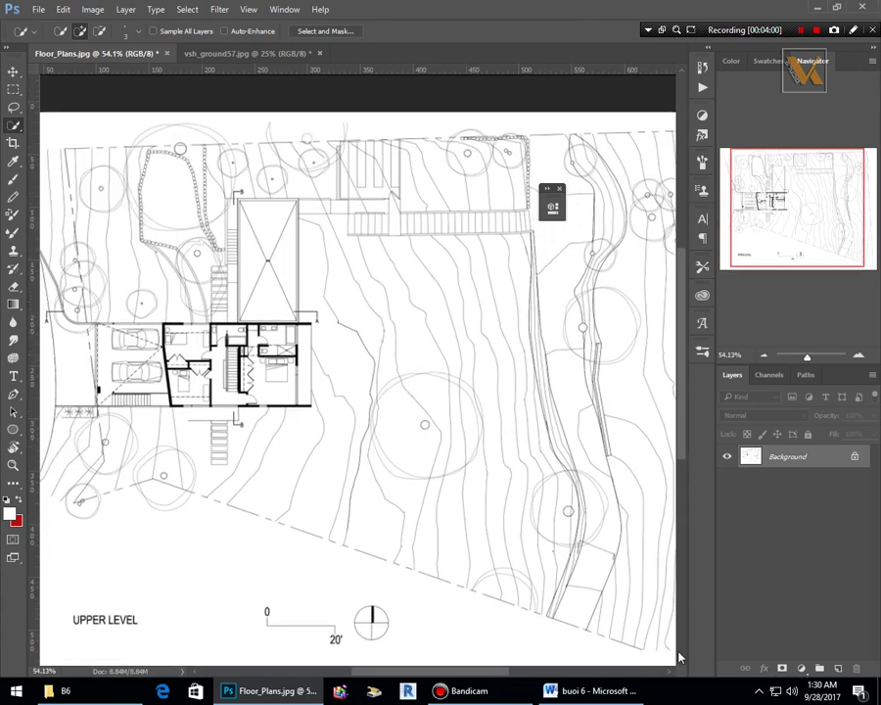
{"action": "scroll", "coordinate": [457, 623], "scroll_direction": "up", "scroll_amount": 8}
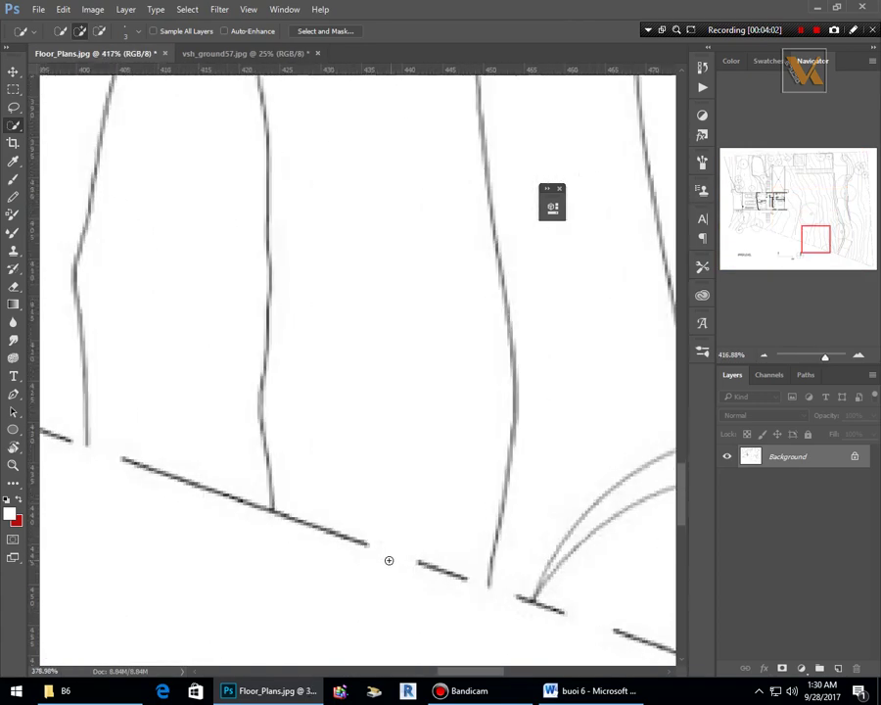
{"action": "scroll", "coordinate": [409, 563], "scroll_direction": "down", "scroll_amount": 12}
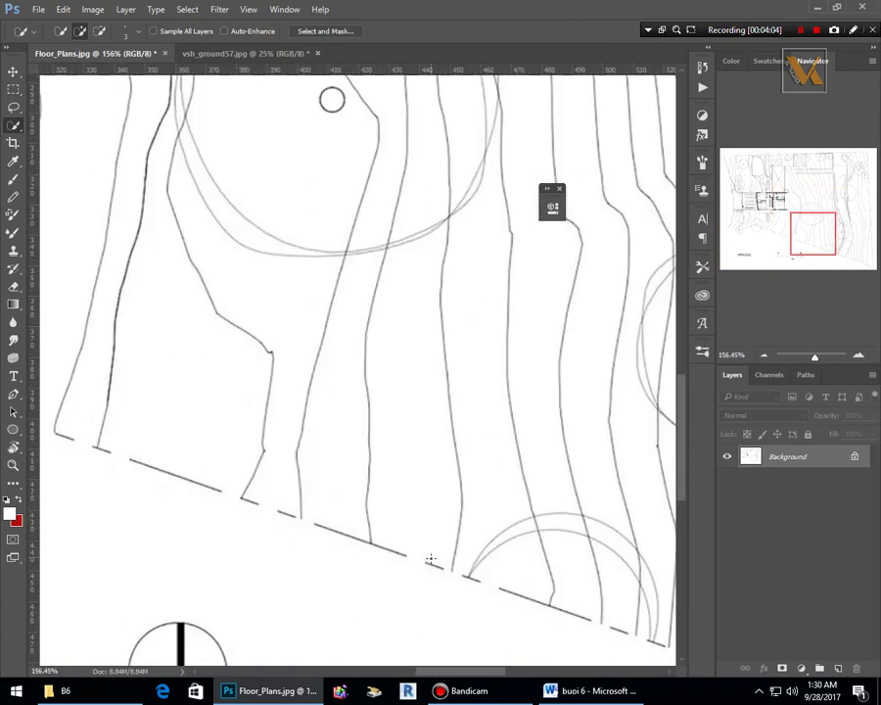
{"action": "scroll", "coordinate": [429, 552], "scroll_direction": "up", "scroll_amount": 1}
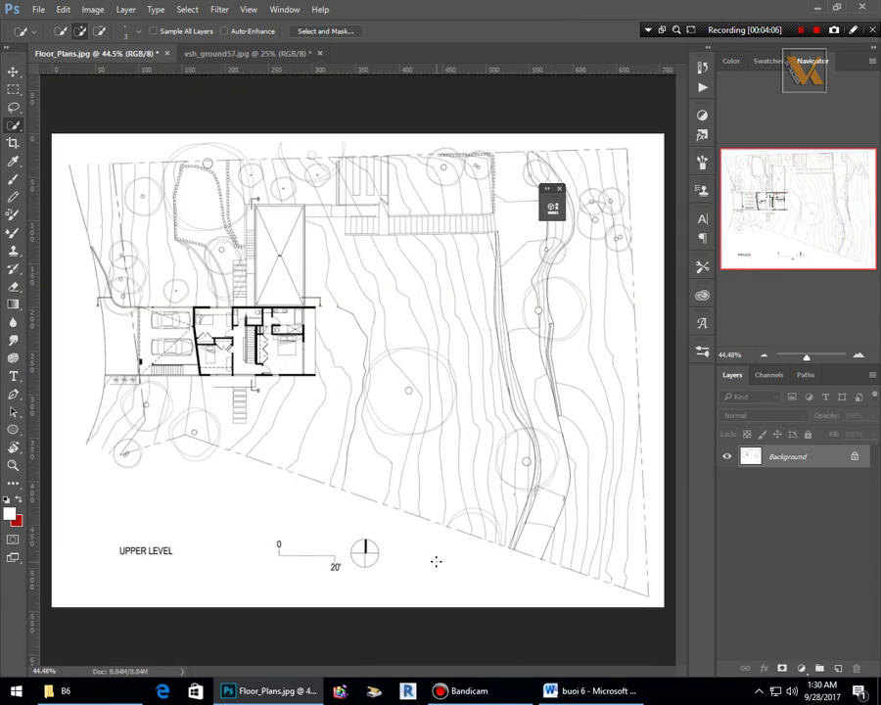
Set up the Brush tool with a size of 2 px and 100% hardness.
{"action": "key", "text": "b"}
{"action": "right_click", "coordinate": [333, 302]}
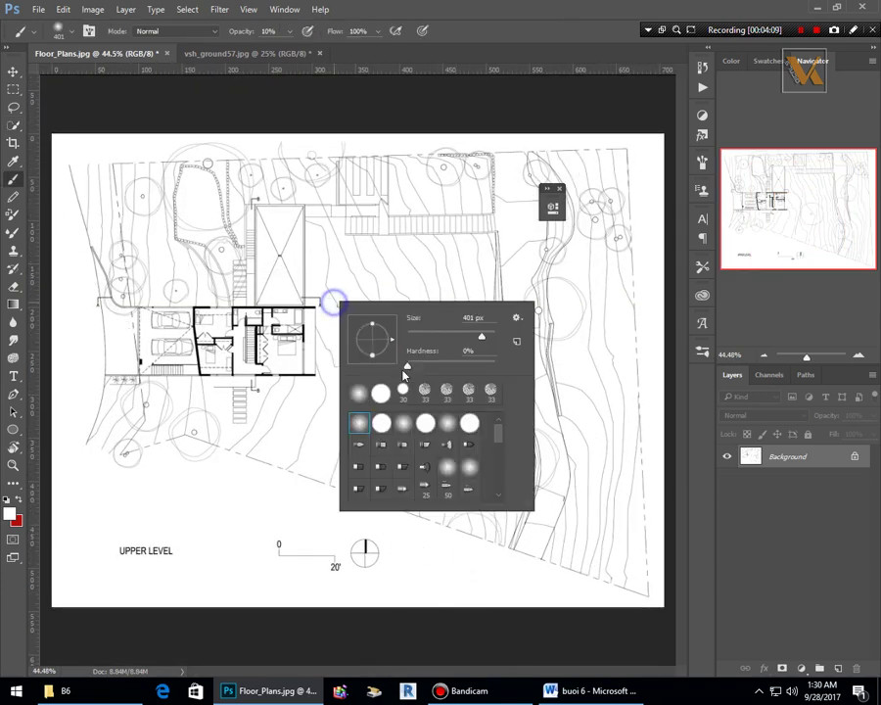
{"action": "left_click_drag", "start_coordinate": [405, 363], "coordinate": [505, 347]}
{"action": "left_click", "coordinate": [474, 317]}
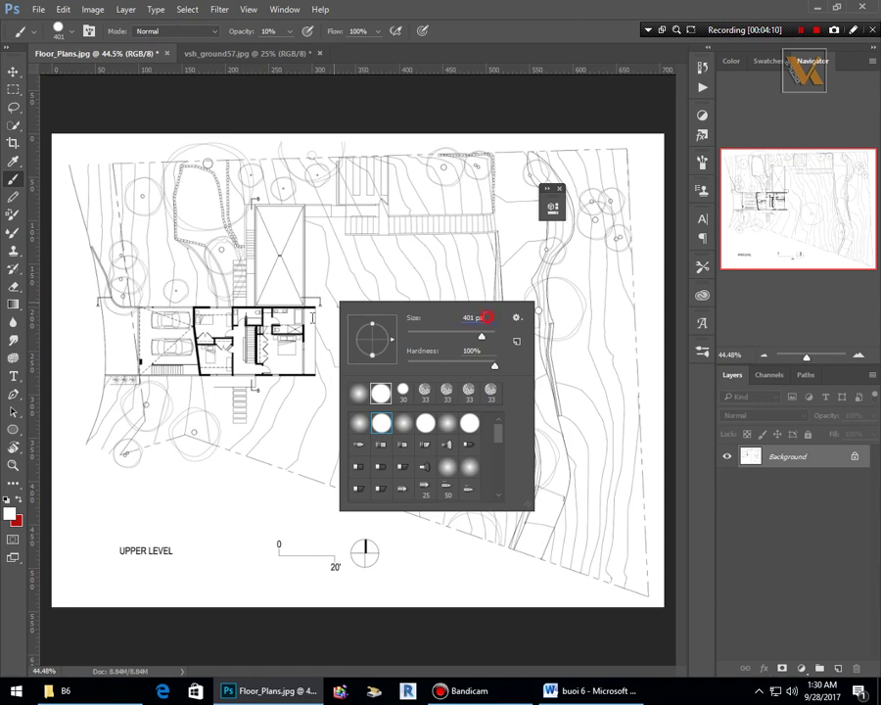
{"action": "type", "text": "2"}
{"action": "key", "text": "Return"}
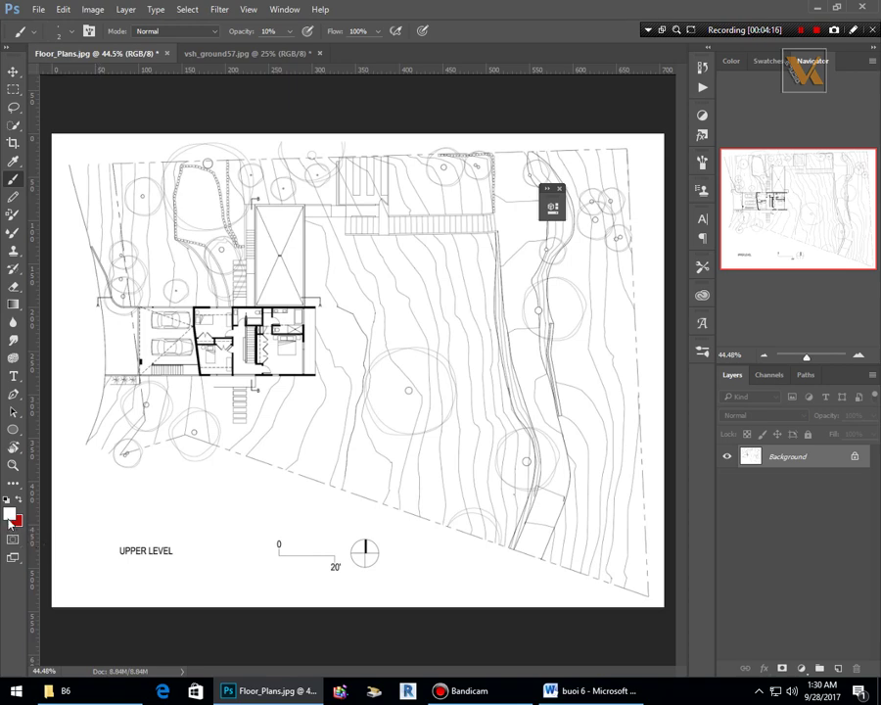
Reset the foreground and background colours to the default black and white.
{"action": "mouse_move", "coordinate": [2, 496]}
{"action": "left_mouse_down"}
{"action": "mouse_move", "coordinate": [60, 559]}
{"action": "mouse_move", "coordinate": [142, 577]}
{"action": "left_mouse_up"}
{"action": "left_click_drag", "start_coordinate": [124, 529], "coordinate": [81, 579]}
{"action": "key", "text": "x"}
{"action": "key", "text": "d"}
{"action": "left_click_drag", "start_coordinate": [2, 492], "coordinate": [53, 557]}
{"action": "left_click_drag", "start_coordinate": [4, 499], "coordinate": [78, 553]}
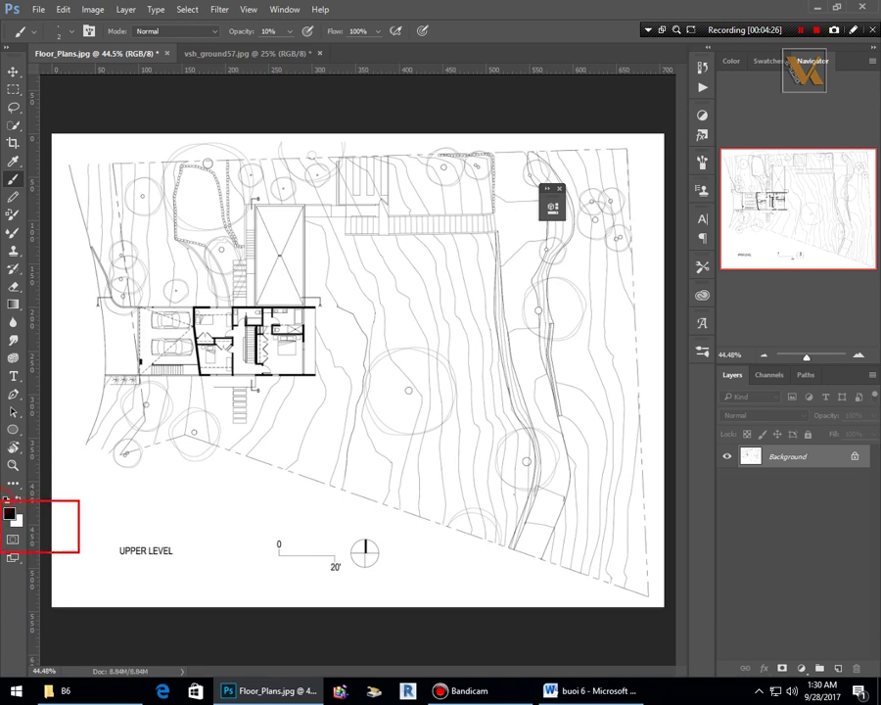
{"action": "mouse_move", "coordinate": [65, 505]}
{"action": "left_mouse_down"}
{"action": "mouse_move", "coordinate": [64, 533]}
{"action": "mouse_move", "coordinate": [88, 538]}
{"action": "left_mouse_up"}
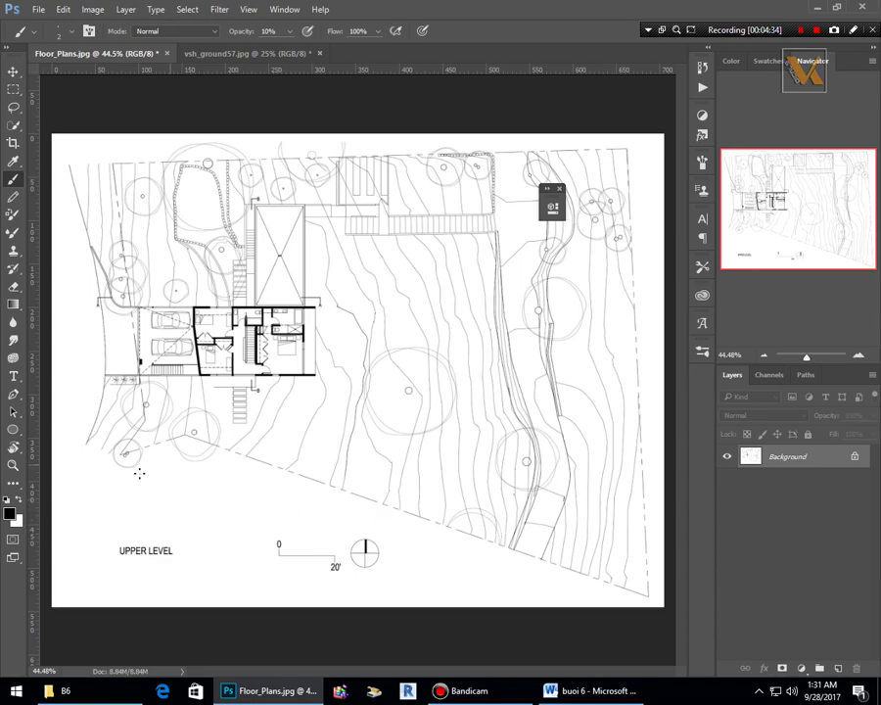
Draw a straight 10% opacity brush line over the dashed boundary segment at the plan's lower-left, from its corner to the next vertex.
{"action": "scroll", "coordinate": [139, 473], "scroll_direction": "up", "scroll_amount": 6}
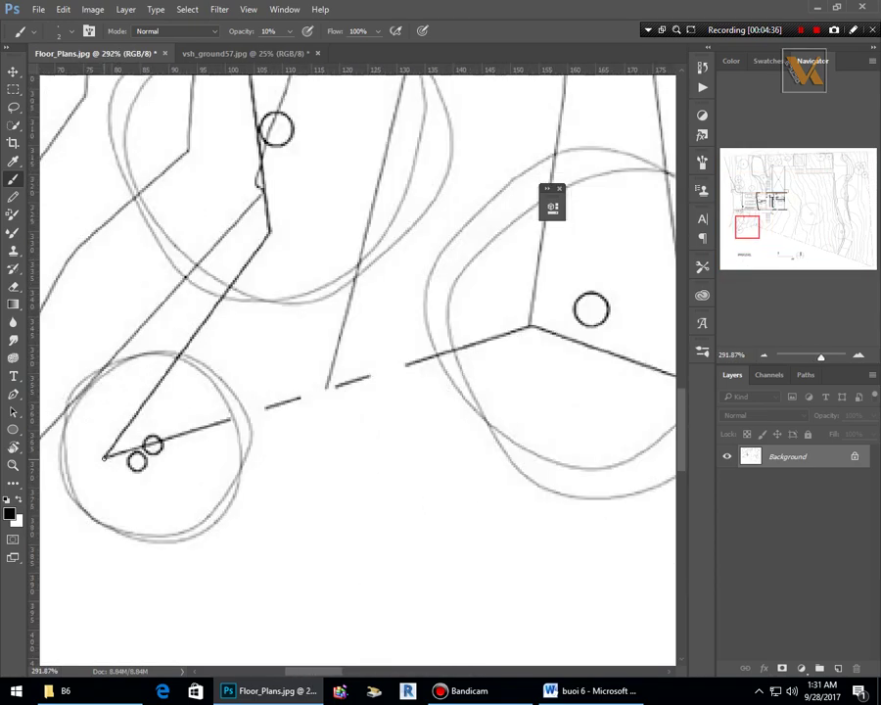
{"action": "left_click", "coordinate": [104, 457]}
{"action": "left_click", "coordinate": [529, 326]}
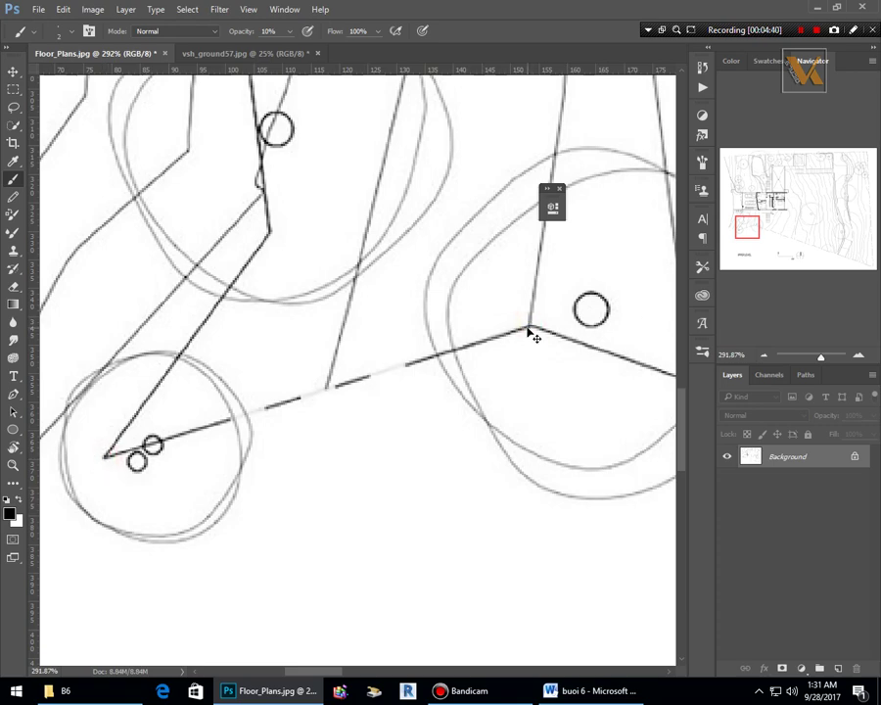
Set the brush opacity to 100% and draw a solid straight line over the lower-left dashed boundary segment, from its corner to the next vertex.
{"action": "left_click_drag", "start_coordinate": [205, 19], "coordinate": [311, 49]}
{"action": "left_click", "coordinate": [103, 455]}
{"action": "left_click", "coordinate": [529, 326], "text": "shift"}
Draw a straight solid brush line over the dashed right boundary of the plan, from its lower-right corner to its upper-right corner.
{"action": "scroll", "coordinate": [137, 392], "scroll_direction": "down", "scroll_amount": 5}
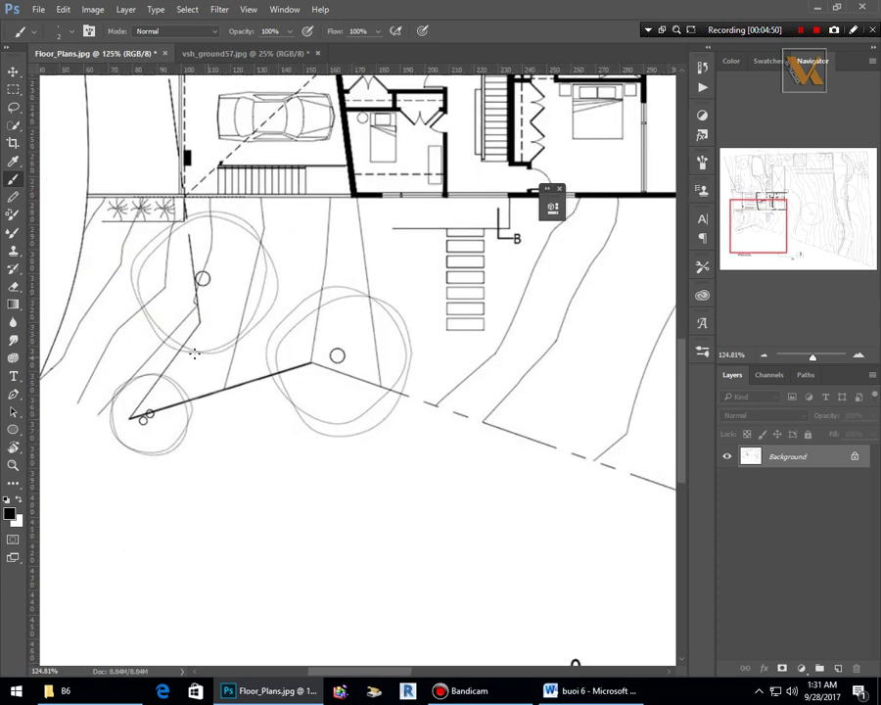
{"action": "scroll", "coordinate": [195, 354], "scroll_direction": "down", "scroll_amount": 3}
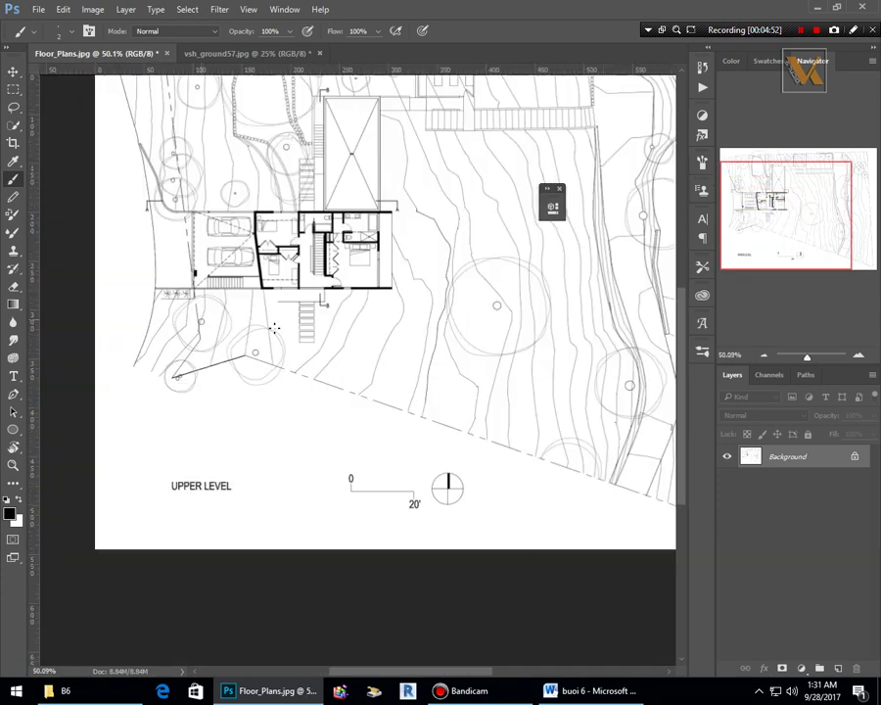
{"action": "scroll", "coordinate": [599, 460], "scroll_direction": "down", "scroll_amount": 1}
{"action": "scroll", "coordinate": [566, 556], "scroll_direction": "up", "scroll_amount": 3}
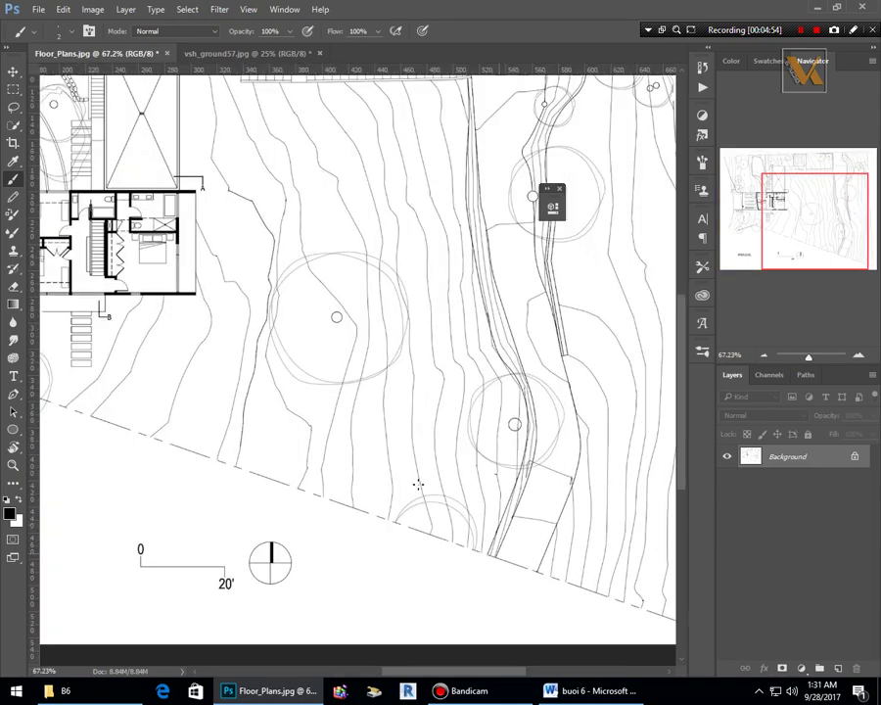
{"action": "scroll", "coordinate": [450, 504], "scroll_direction": "down", "scroll_amount": 2}
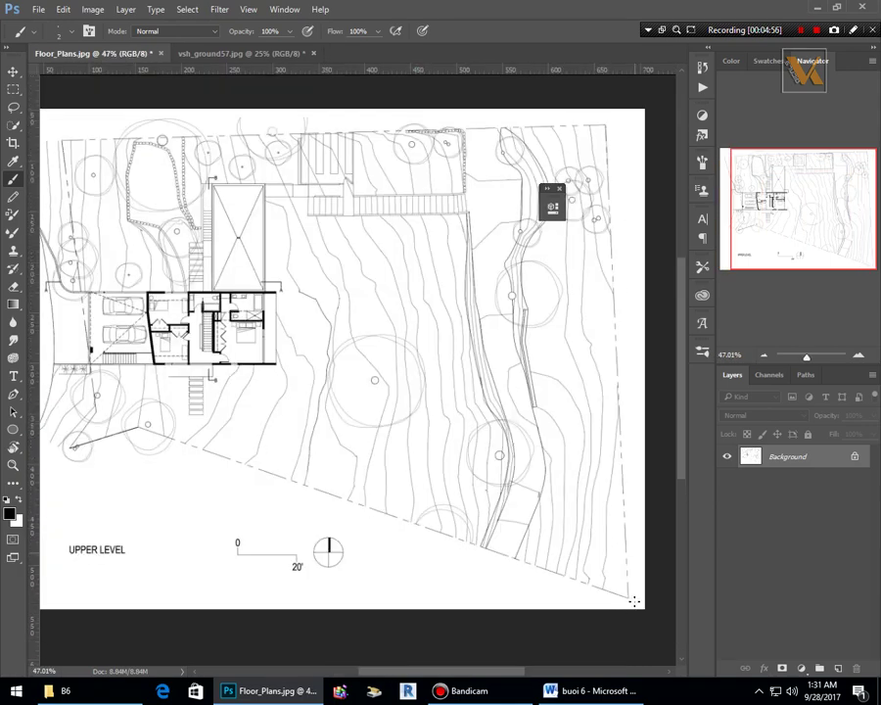
{"action": "scroll", "coordinate": [628, 600], "scroll_direction": "up", "scroll_amount": 6}
{"action": "scroll", "coordinate": [603, 589], "scroll_direction": "up", "scroll_amount": 2}
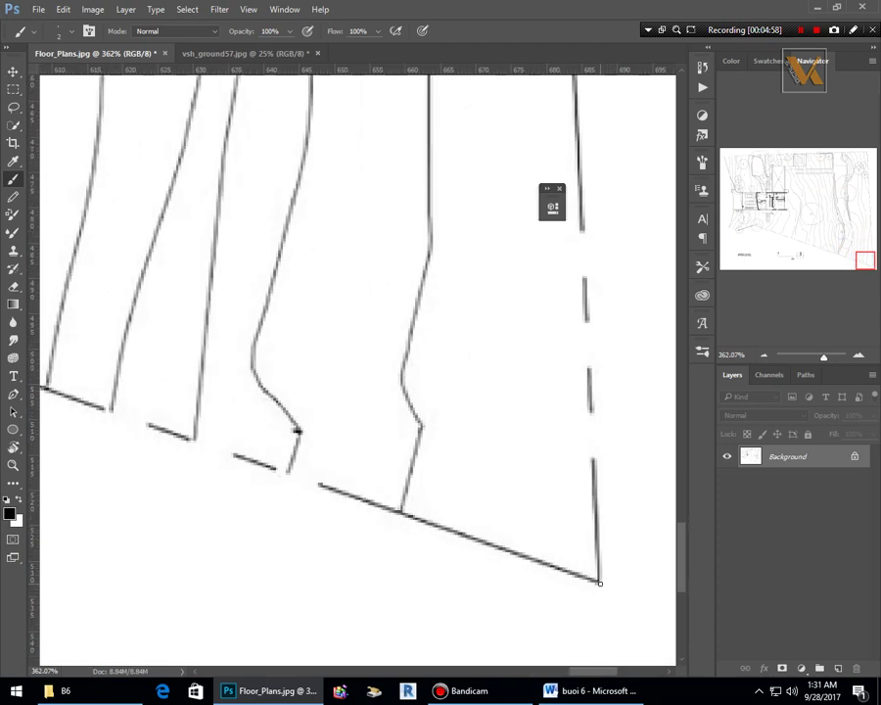
{"action": "scroll", "coordinate": [596, 582], "scroll_direction": "down", "scroll_amount": 8}
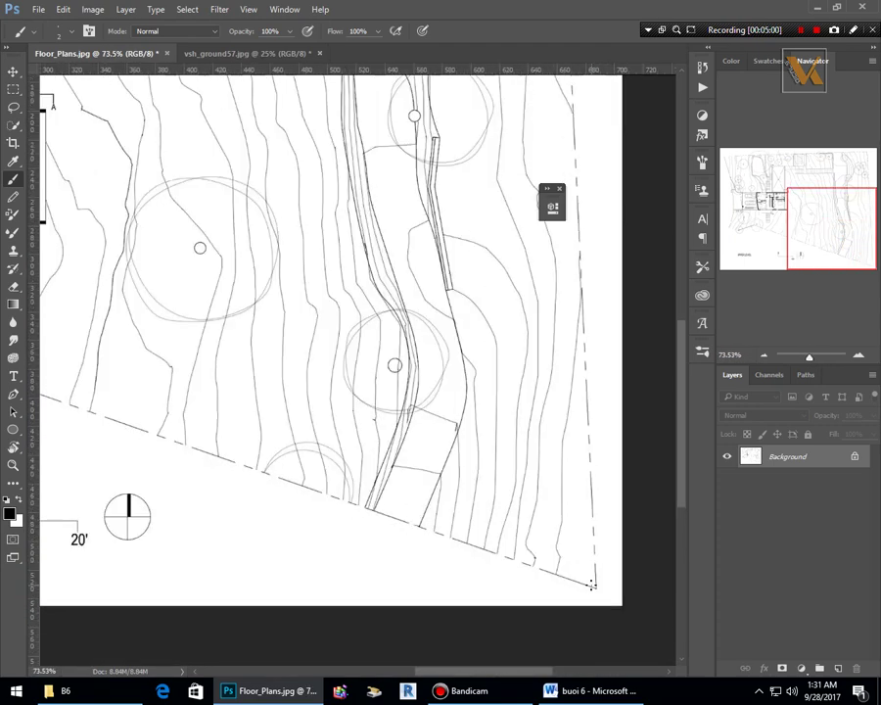
{"action": "scroll", "coordinate": [613, 158], "scroll_direction": "up", "scroll_amount": 5}
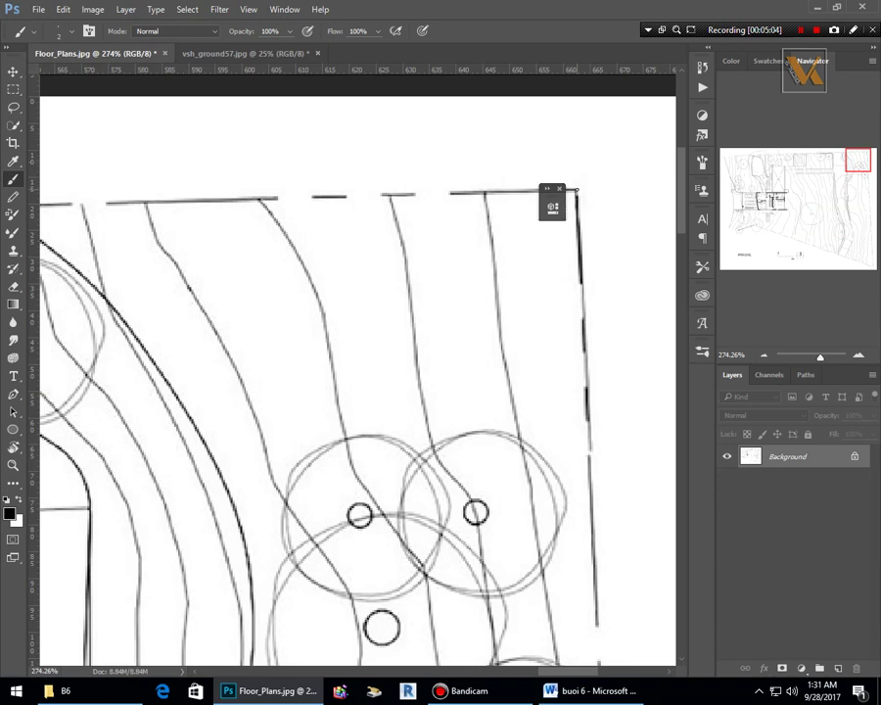
{"action": "left_click", "coordinate": [577, 190]}
{"action": "left_click", "coordinate": [600, 664], "text": "shift"}
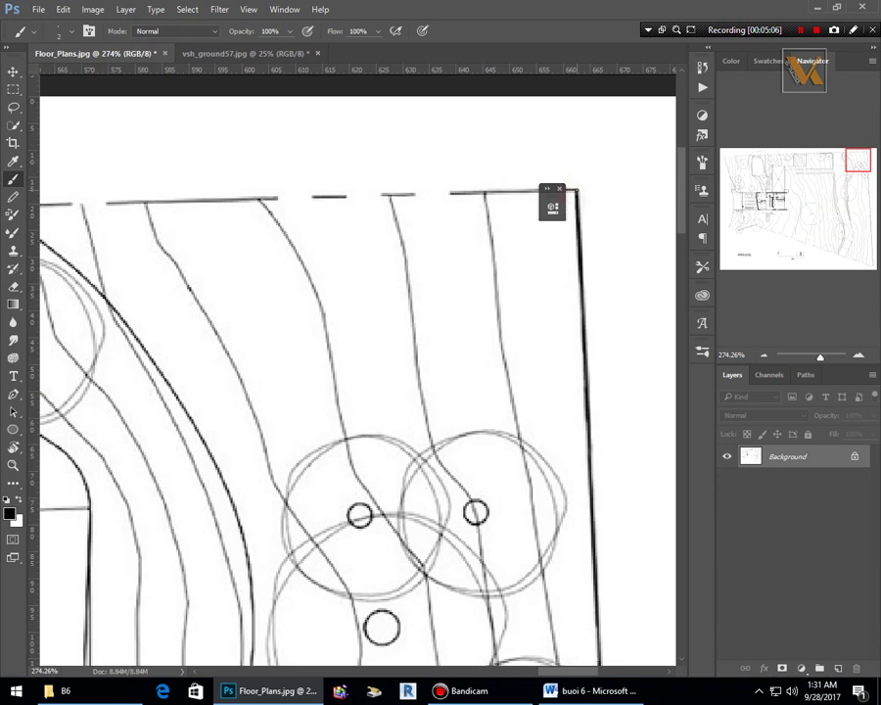
Draw a straight brush line along the plan's dashed upper boundary, from the upper-right corner to the upper end of the left boundary line.
{"action": "scroll", "coordinate": [580, 187], "scroll_direction": "down", "scroll_amount": 6}
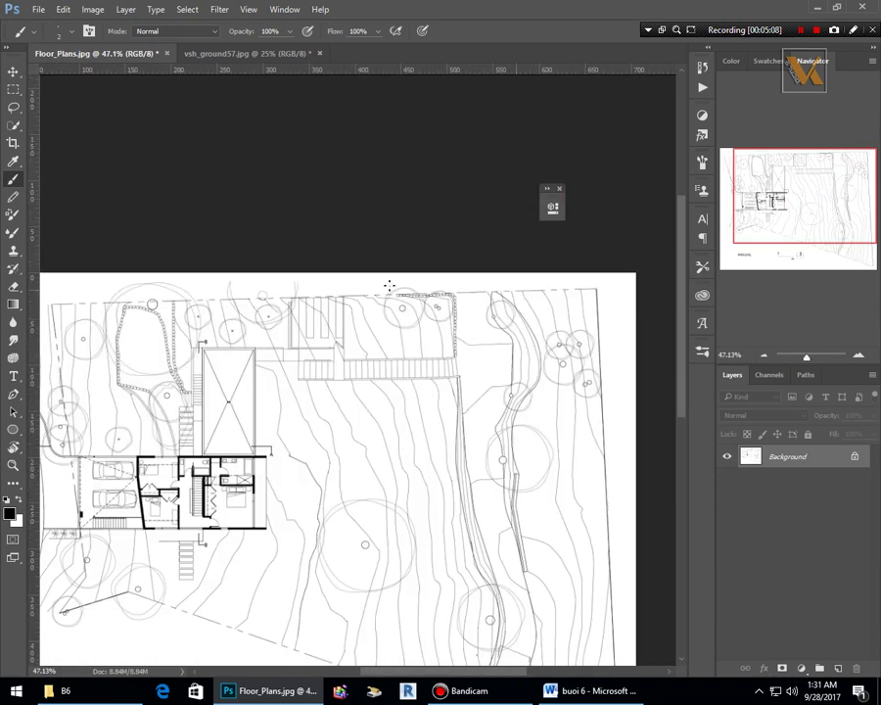
{"action": "scroll", "coordinate": [168, 224], "scroll_direction": "down", "scroll_amount": 2}
{"action": "scroll", "coordinate": [69, 171], "scroll_direction": "up", "scroll_amount": 3}
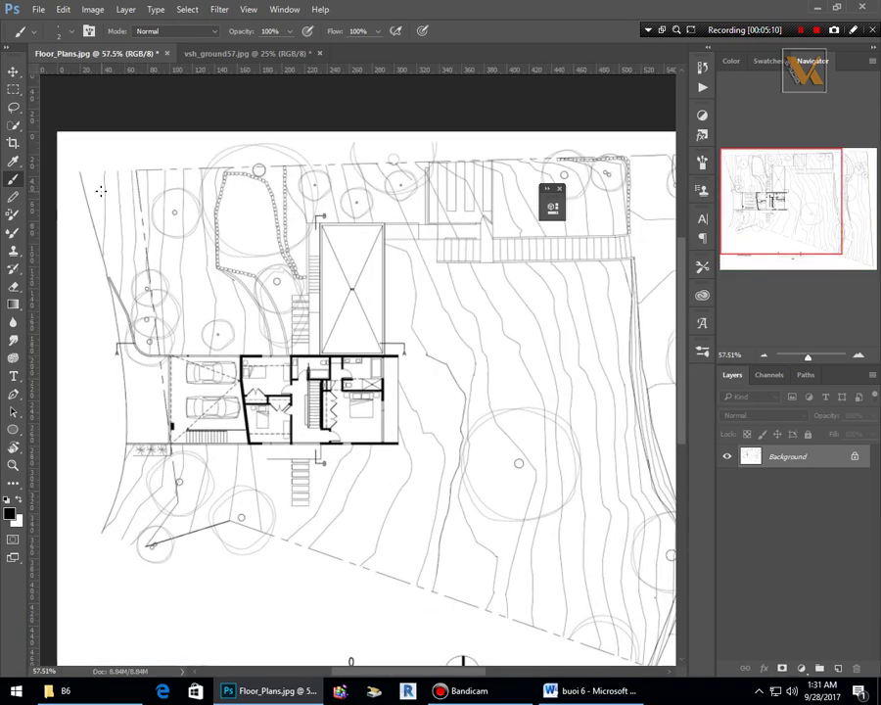
{"action": "scroll", "coordinate": [101, 175], "scroll_direction": "up", "scroll_amount": 5}
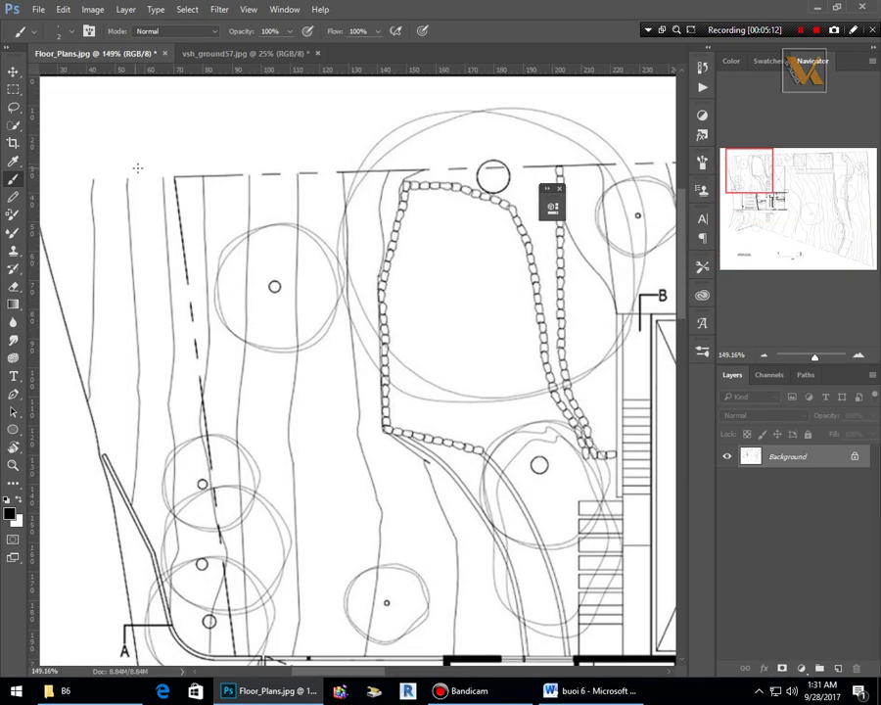
{"action": "scroll", "coordinate": [207, 178], "scroll_direction": "down", "scroll_amount": 5}
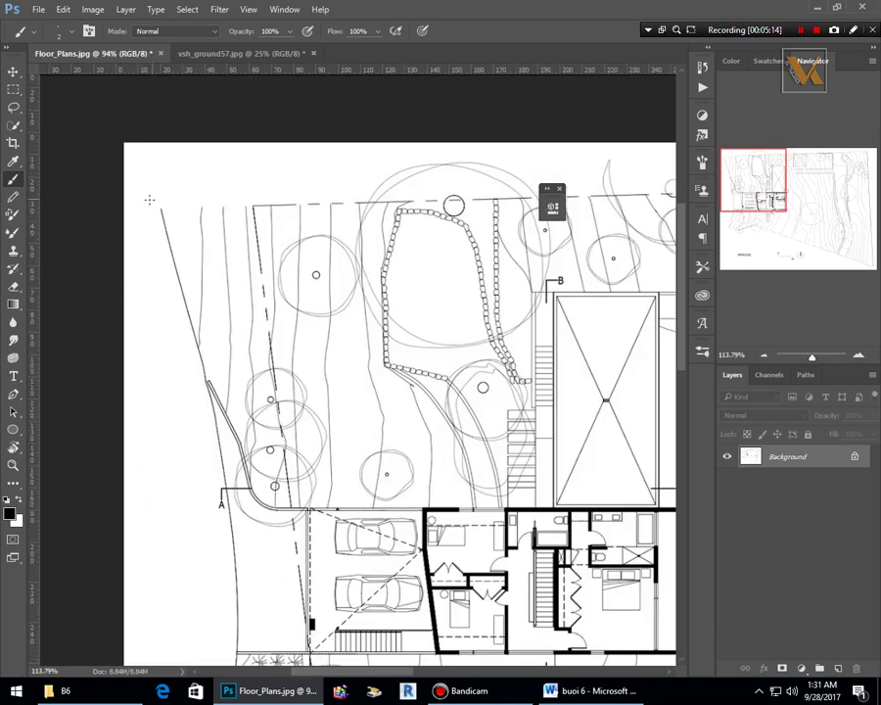
{"action": "scroll", "coordinate": [159, 216], "scroll_direction": "up", "scroll_amount": 5}
{"action": "left_click", "coordinate": [172, 227], "text": "shift"}
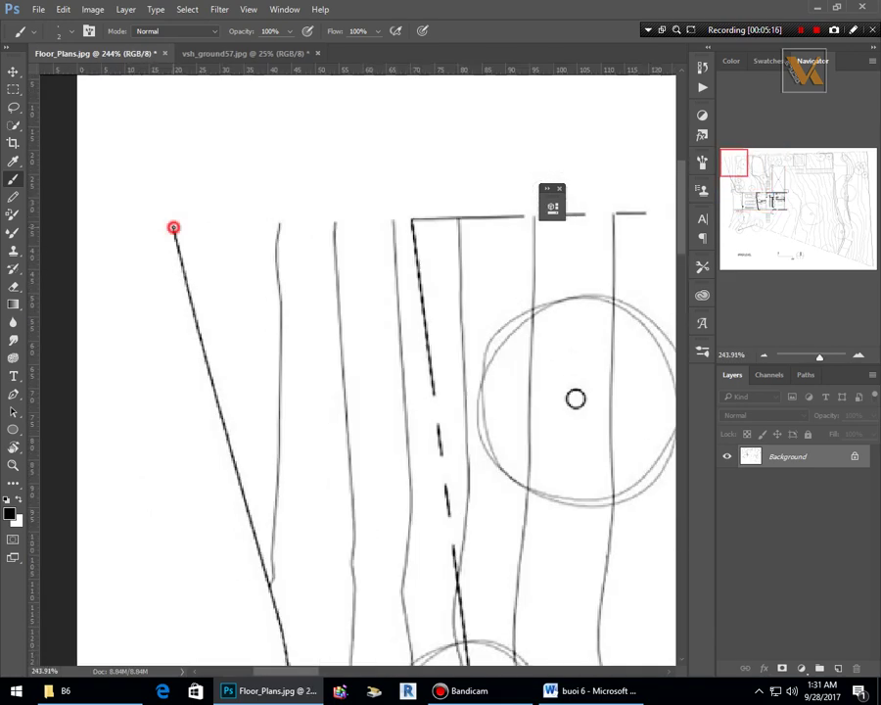
Close the open lower-left boundary with a straight brush line from the left curve's lower end to the corner of the solid segment.
{"action": "scroll", "coordinate": [176, 211], "scroll_direction": "down", "scroll_amount": 5}
{"action": "scroll", "coordinate": [134, 386], "scroll_direction": "down", "scroll_amount": 1}
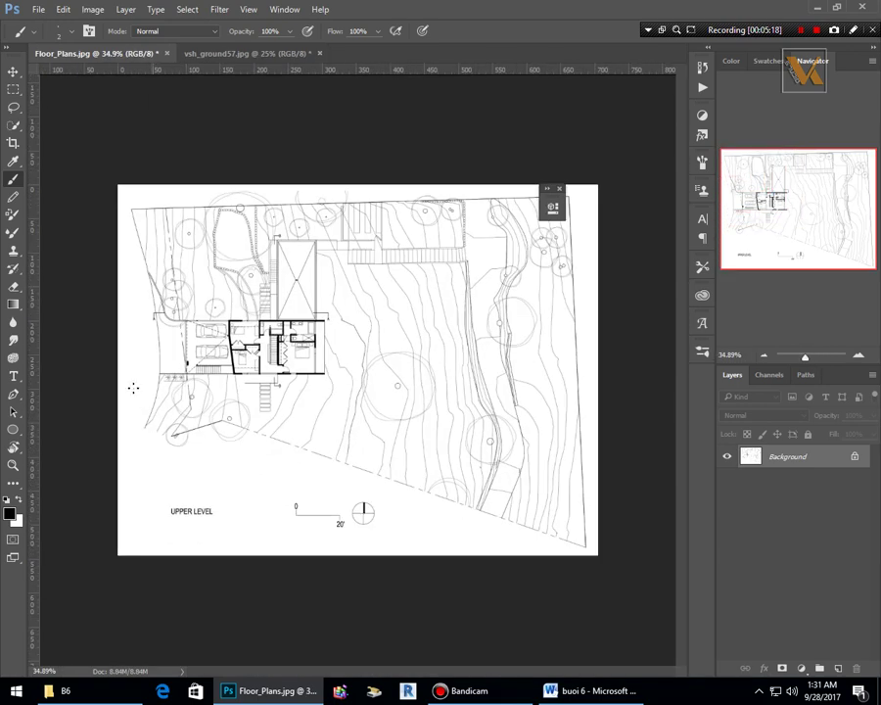
{"action": "scroll", "coordinate": [78, 465], "scroll_direction": "up", "scroll_amount": 6}
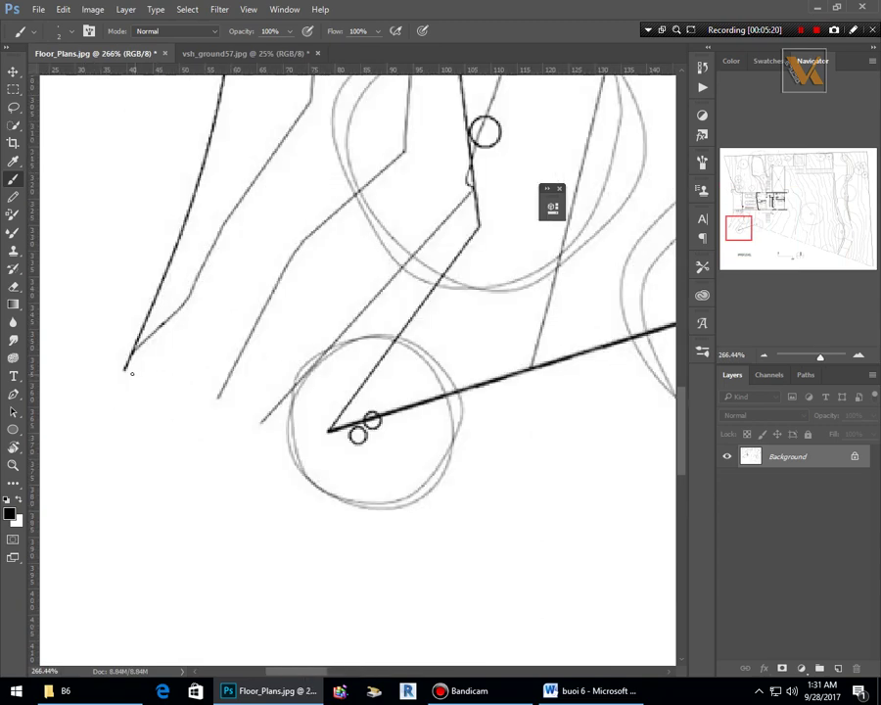
{"action": "left_click", "coordinate": [125, 369]}
{"action": "left_click", "coordinate": [326, 428], "text": "shift"}
Draw another straight brush line over the lower-left boundary segment, from its corner to the next vertex.
{"action": "scroll", "coordinate": [308, 392], "scroll_direction": "down", "scroll_amount": 3}
{"action": "scroll", "coordinate": [263, 376], "scroll_direction": "up", "scroll_amount": 3}
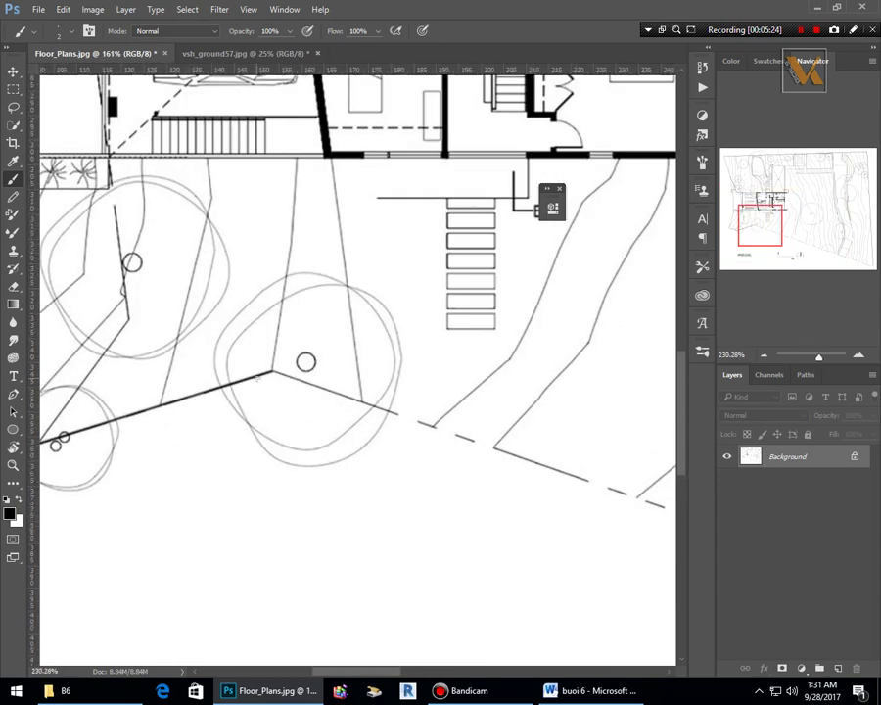
{"action": "scroll", "coordinate": [266, 372], "scroll_direction": "up", "scroll_amount": 4}
{"action": "left_click", "coordinate": [278, 367], "text": "shift"}
{"action": "scroll", "coordinate": [160, 352], "scroll_direction": "down", "scroll_amount": 2}
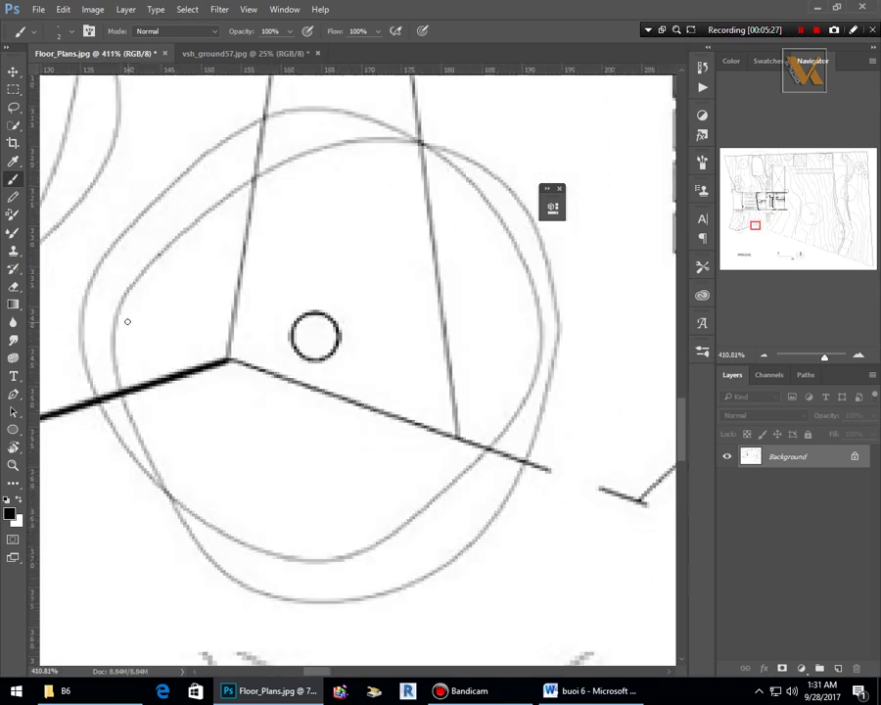
{"action": "scroll", "coordinate": [147, 328], "scroll_direction": "down", "scroll_amount": 2}
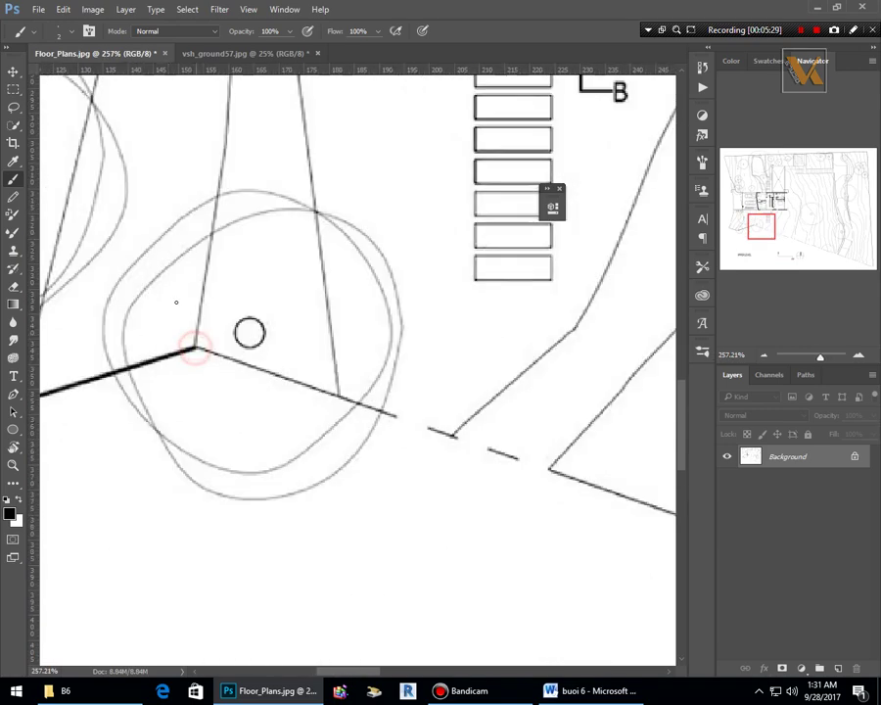
Draw a straight brush line over the long dashed lower boundary, from the vertex near the tree to the plan's lower-right corner.
{"action": "scroll", "coordinate": [147, 293], "scroll_direction": "down", "scroll_amount": 8}
{"action": "scroll", "coordinate": [625, 572], "scroll_direction": "up", "scroll_amount": 5}
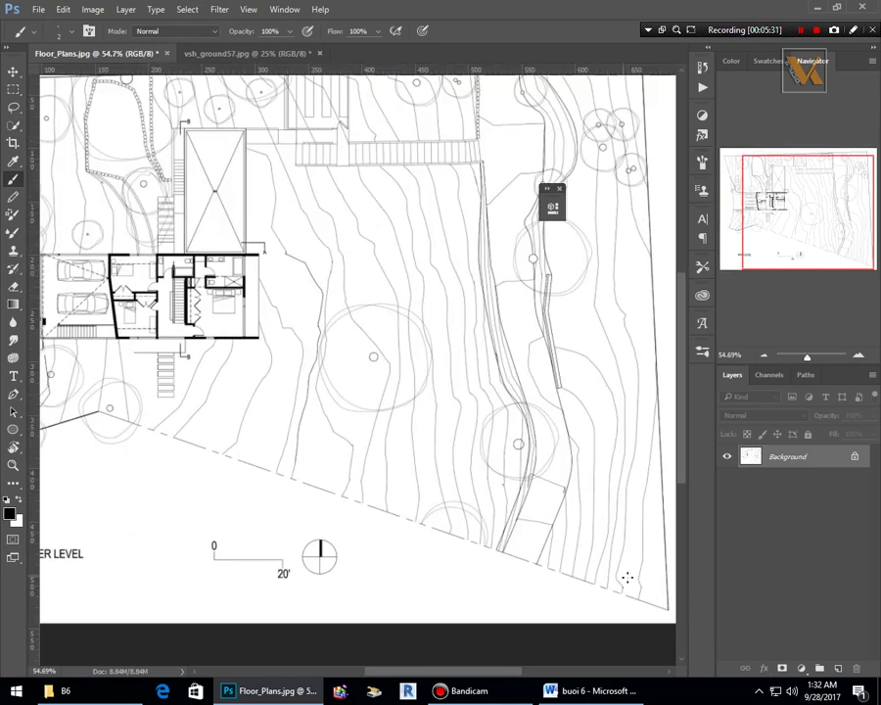
{"action": "scroll", "coordinate": [671, 624], "scroll_direction": "down", "scroll_amount": 2}
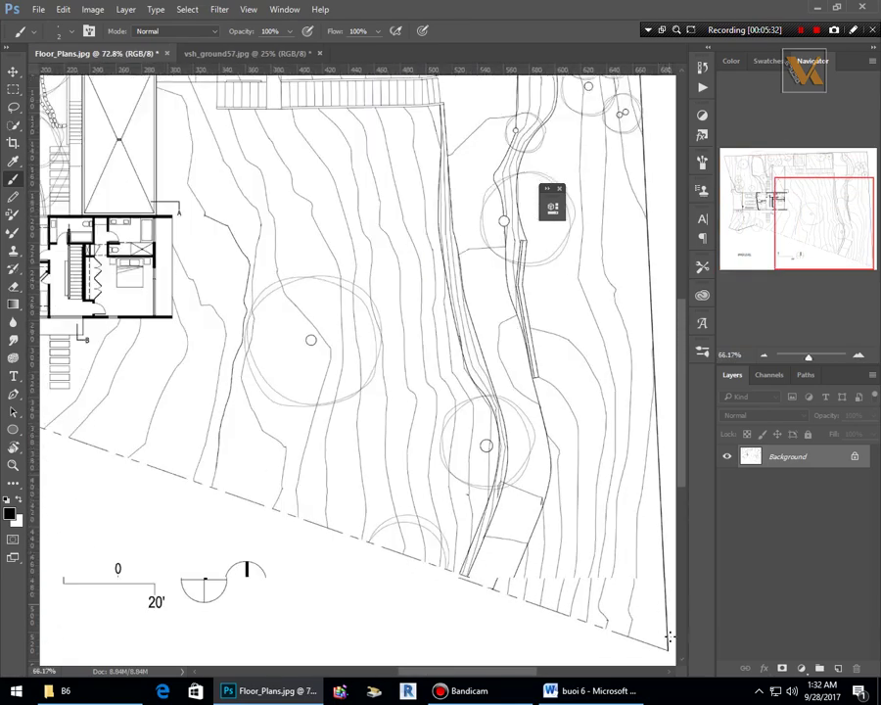
{"action": "scroll", "coordinate": [671, 632], "scroll_direction": "up", "scroll_amount": 6}
{"action": "scroll", "coordinate": [671, 641], "scroll_direction": "down", "scroll_amount": 4}
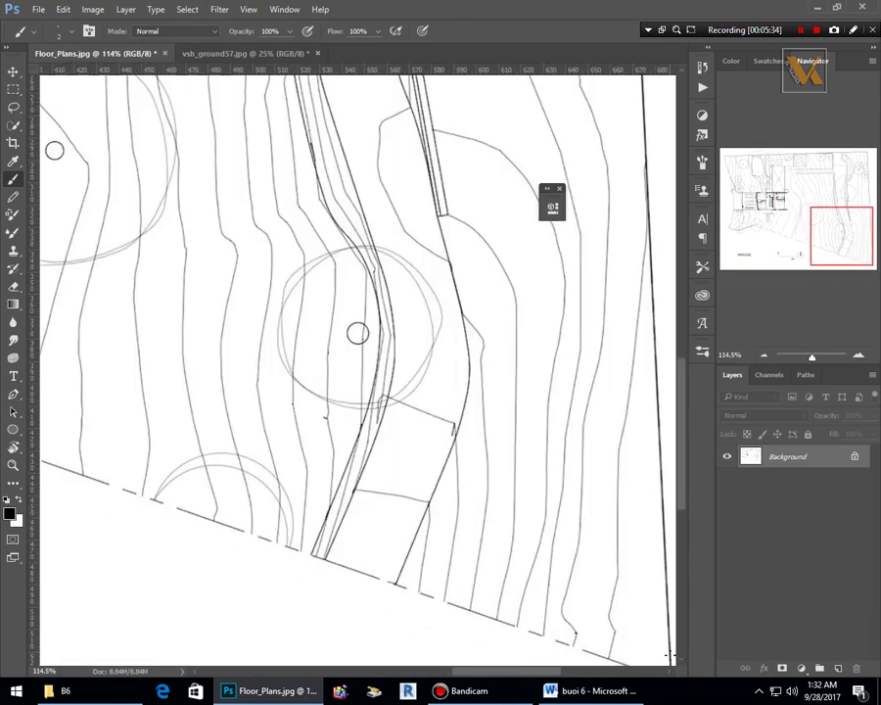
{"action": "scroll", "coordinate": [675, 626], "scroll_direction": "up", "scroll_amount": 2}
{"action": "scroll", "coordinate": [631, 512], "scroll_direction": "down", "scroll_amount": 3}
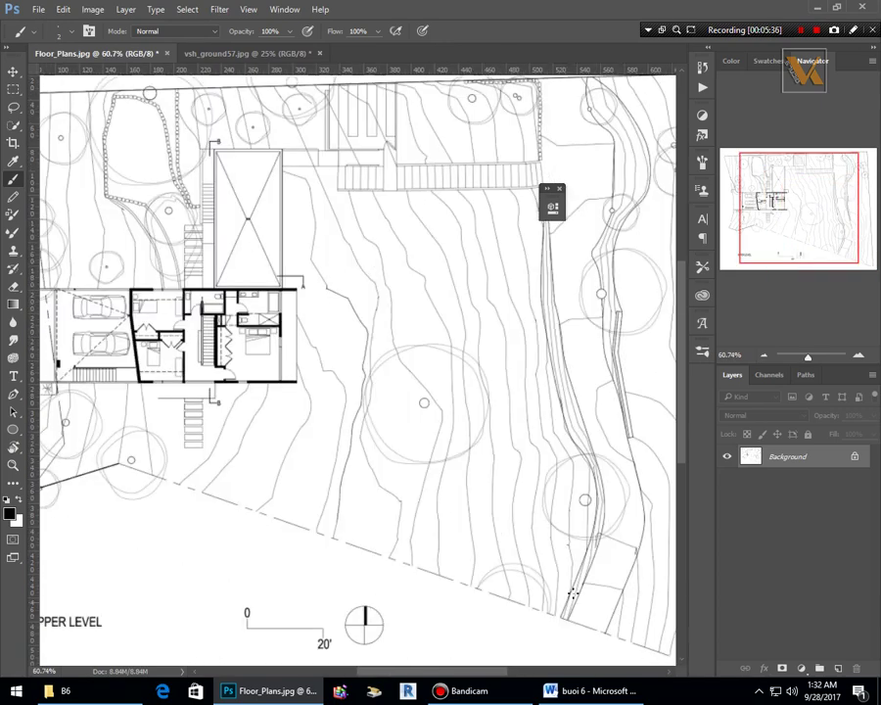
{"action": "scroll", "coordinate": [655, 598], "scroll_direction": "up", "scroll_amount": 1}
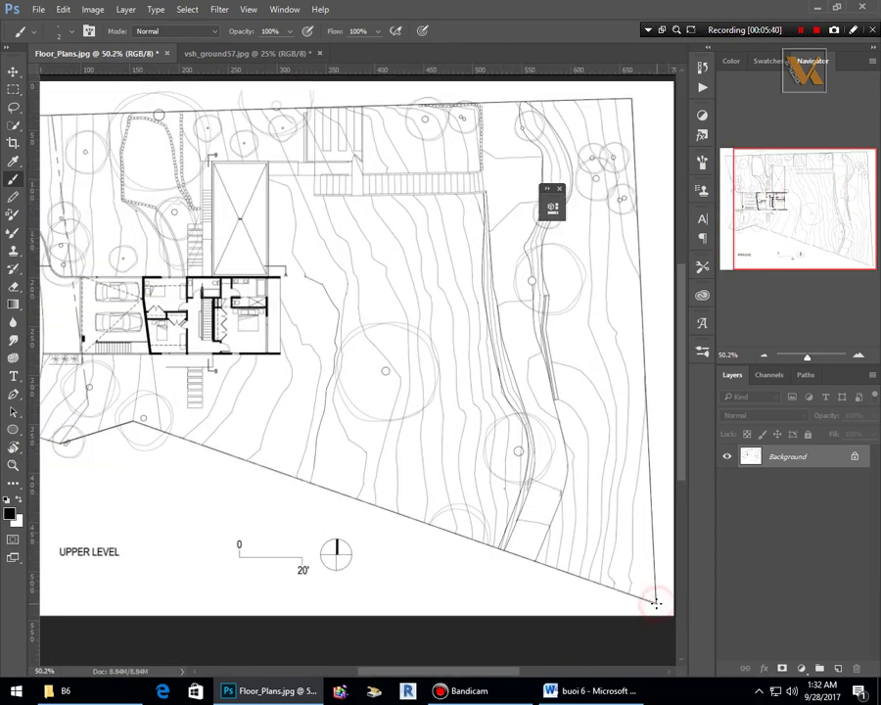
{"action": "scroll", "coordinate": [244, 186], "scroll_direction": "down", "scroll_amount": 2}
{"action": "scroll", "coordinate": [213, 197], "scroll_direction": "up", "scroll_amount": 1}
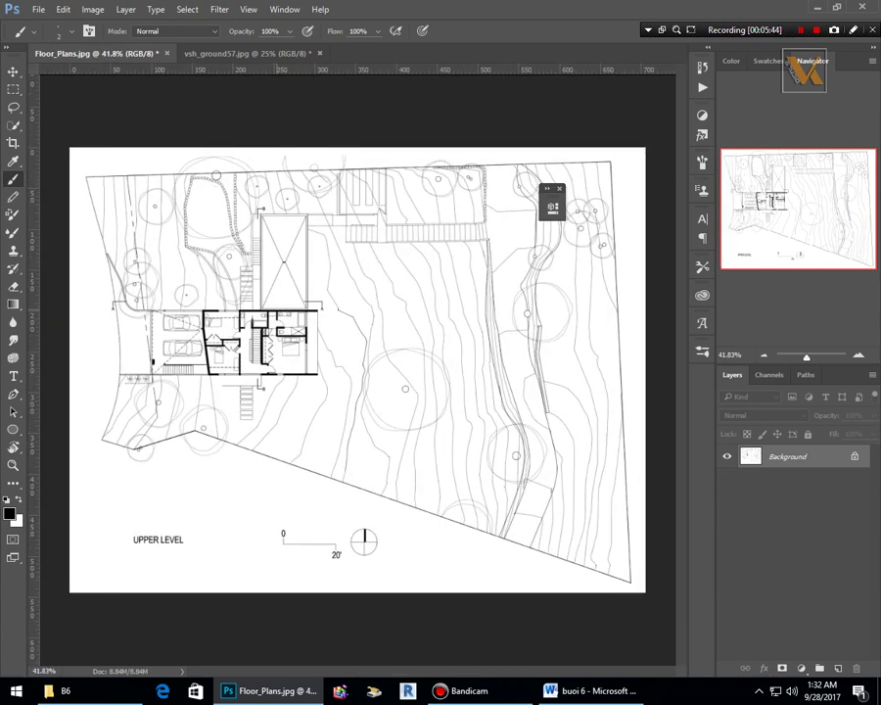
{"action": "mouse_move", "coordinate": [64, 138]}
{"action": "left_mouse_down"}
{"action": "mouse_move", "coordinate": [476, 442]}
{"action": "mouse_move", "coordinate": [647, 593]}
{"action": "left_mouse_up"}
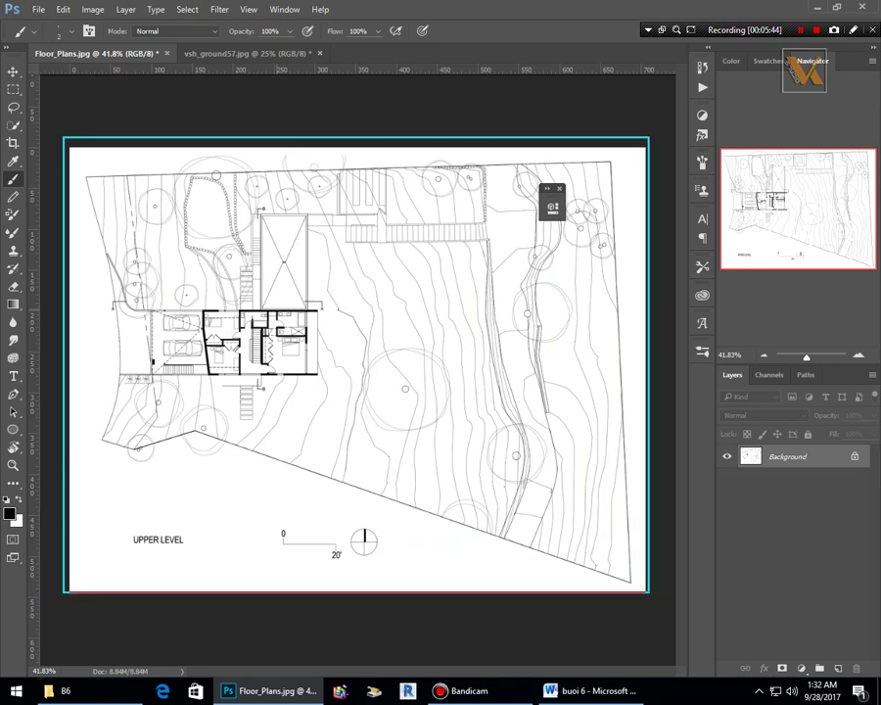
{"action": "key", "text": "Escape"}
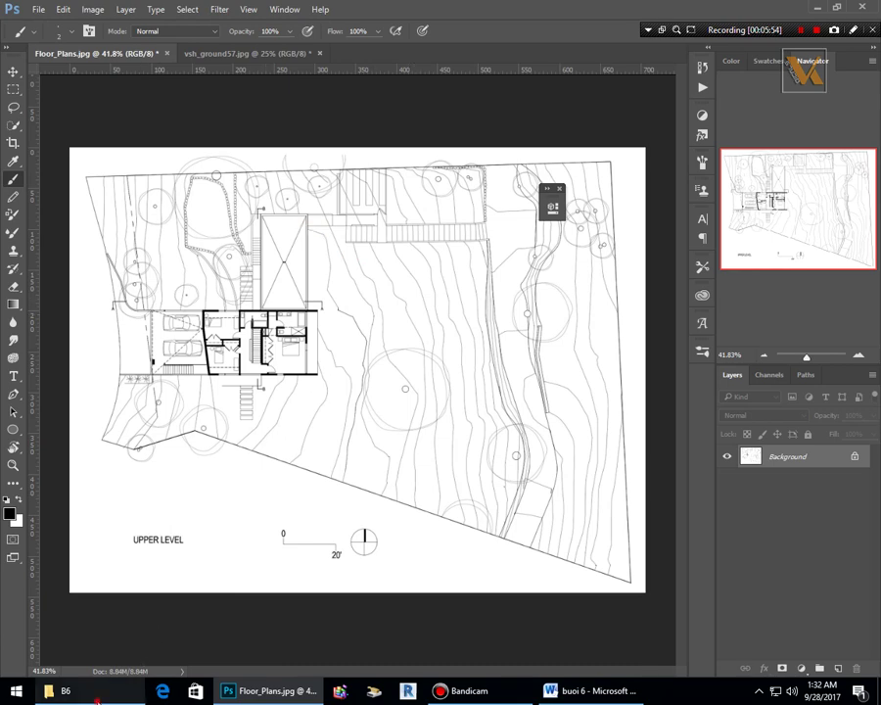
Open the photo South_Dusk.jpg from the B6 folder and examine the lawn, stepping stones, trees, planting and entrance around the house.
{"action": "left_click", "coordinate": [59, 690]}
{"action": "double_click", "coordinate": [613, 293]}
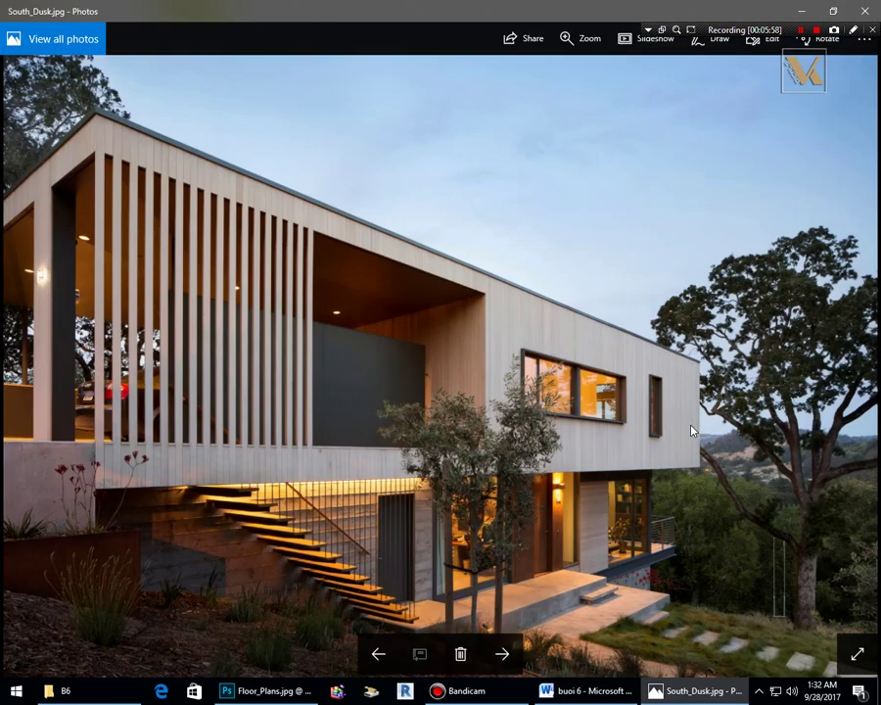
{"action": "left_click", "coordinate": [689, 421]}
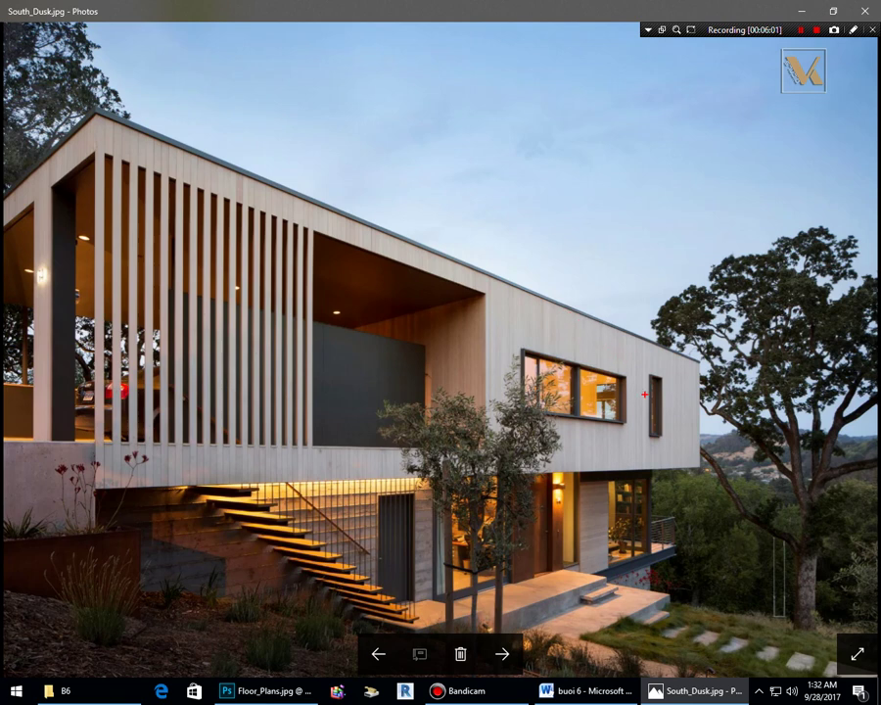
{"action": "left_click_drag", "start_coordinate": [565, 541], "coordinate": [865, 680]}
{"action": "left_click_drag", "start_coordinate": [722, 252], "coordinate": [878, 454]}
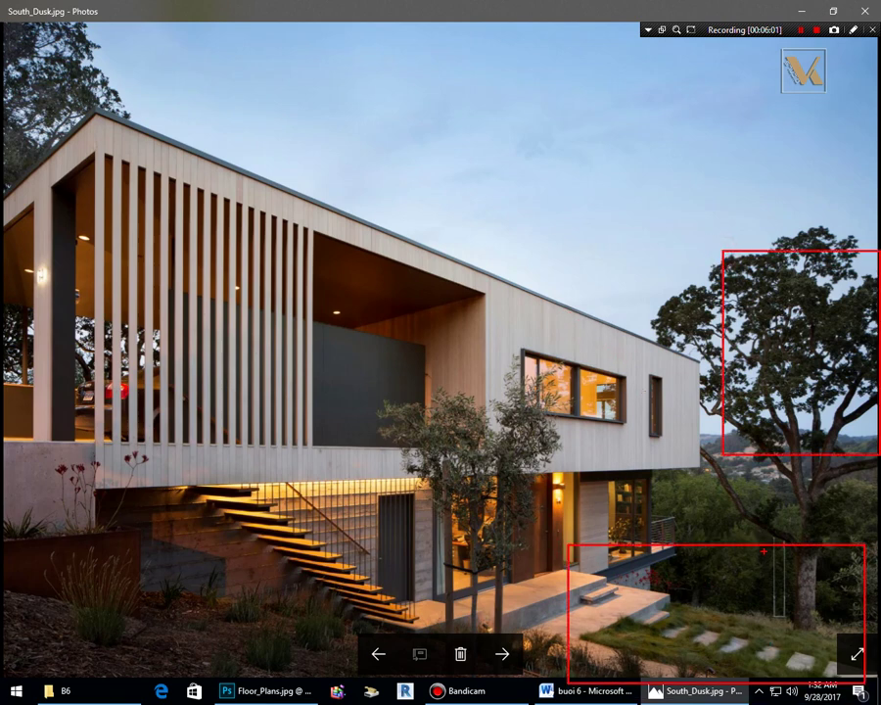
{"action": "left_click_drag", "start_coordinate": [665, 481], "coordinate": [776, 544]}
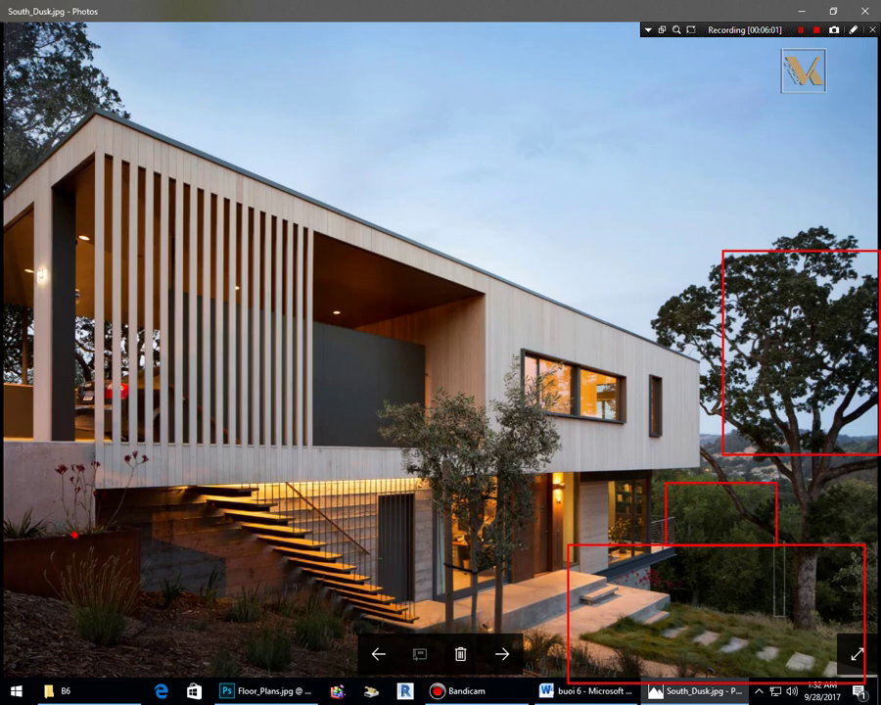
{"action": "left_click_drag", "start_coordinate": [74, 535], "coordinate": [147, 555]}
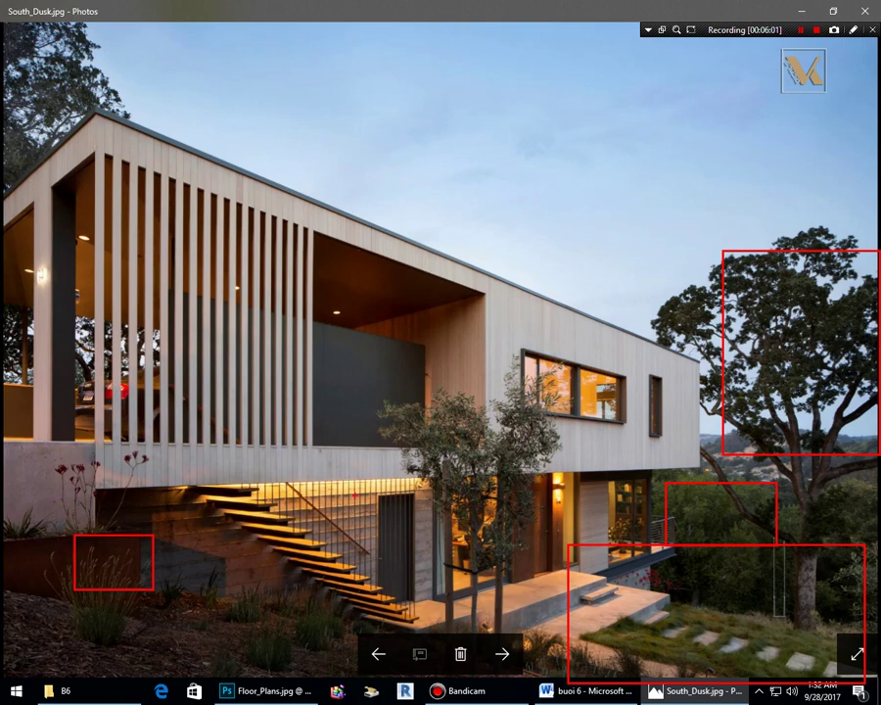
{"action": "left_click_drag", "start_coordinate": [299, 466], "coordinate": [636, 594]}
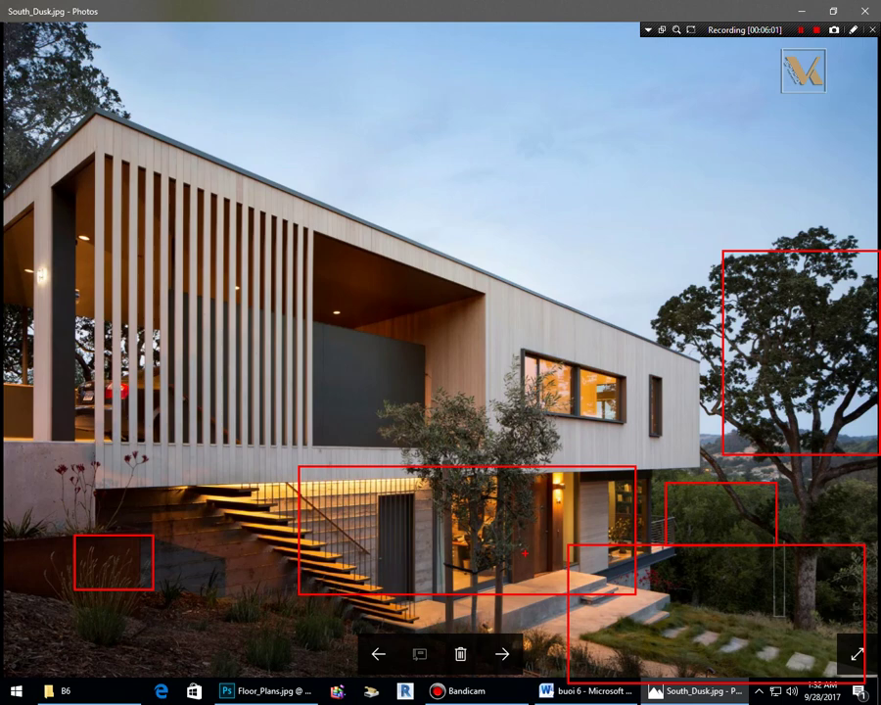
{"action": "left_click", "coordinate": [853, 30]}
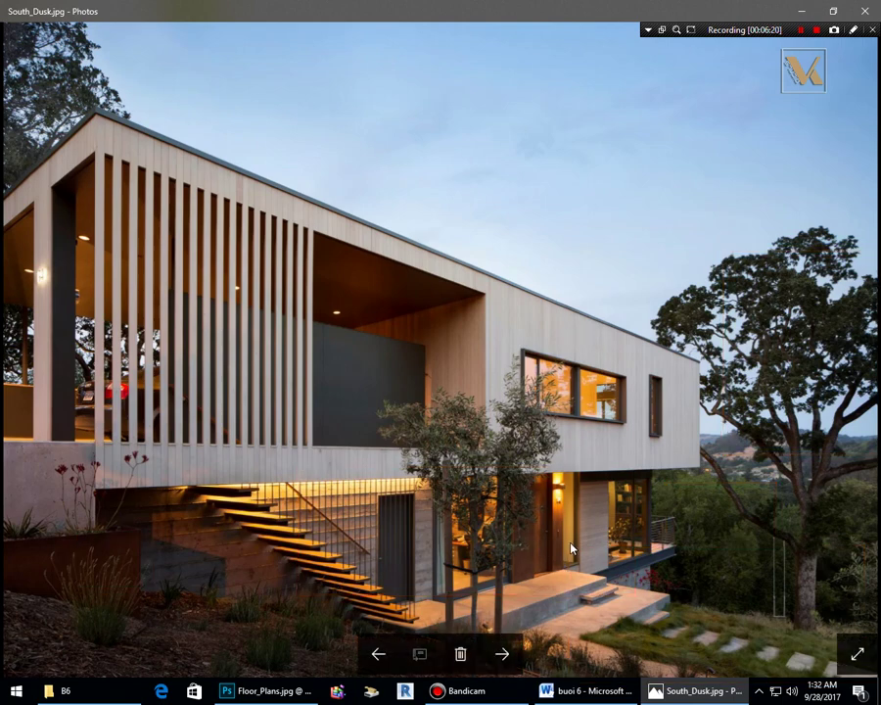
Switch back to the floor plan in Photoshop and examine the route of the long winding path and the stepped path branching off it.
{"action": "left_click", "coordinate": [282, 697]}
{"action": "scroll", "coordinate": [401, 382], "scroll_direction": "up", "scroll_amount": 3}
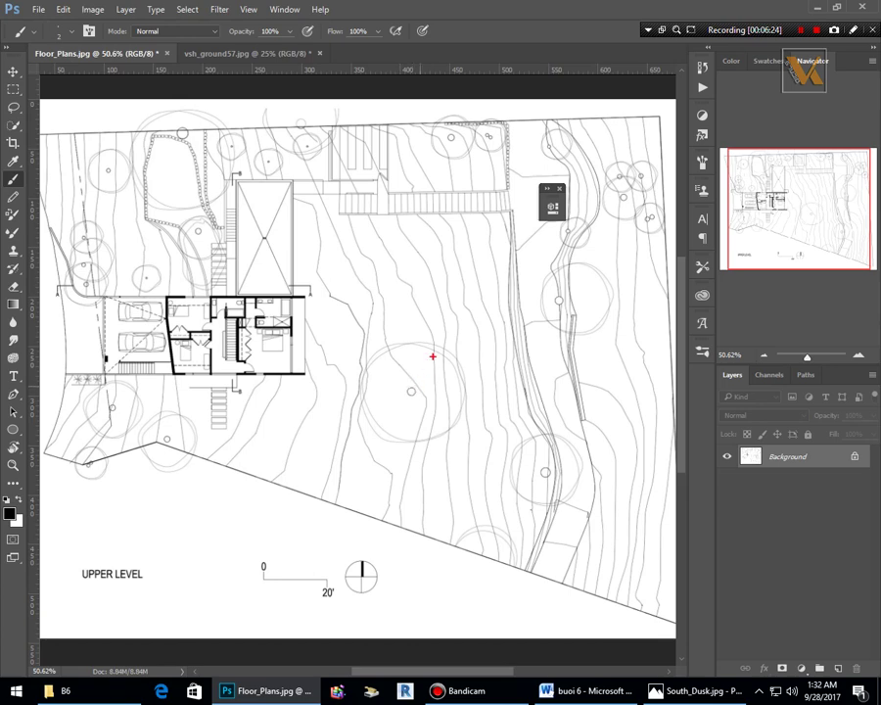
{"action": "mouse_move", "coordinate": [329, 237]}
{"action": "left_mouse_down"}
{"action": "mouse_move", "coordinate": [482, 433]}
{"action": "mouse_move", "coordinate": [465, 518]}
{"action": "left_mouse_up"}
{"action": "left_click_drag", "start_coordinate": [525, 129], "coordinate": [529, 167]}
{"action": "mouse_move", "coordinate": [517, 125]}
{"action": "left_mouse_down"}
{"action": "mouse_move", "coordinate": [518, 202]}
{"action": "mouse_move", "coordinate": [557, 367]}
{"action": "mouse_move", "coordinate": [551, 425]}
{"action": "mouse_move", "coordinate": [570, 471]}
{"action": "mouse_move", "coordinate": [565, 574]}
{"action": "left_mouse_up"}
{"action": "mouse_move", "coordinate": [519, 195]}
{"action": "left_mouse_down"}
{"action": "mouse_move", "coordinate": [344, 204]}
{"action": "mouse_move", "coordinate": [353, 211]}
{"action": "mouse_move", "coordinate": [383, 185]}
{"action": "left_mouse_up"}
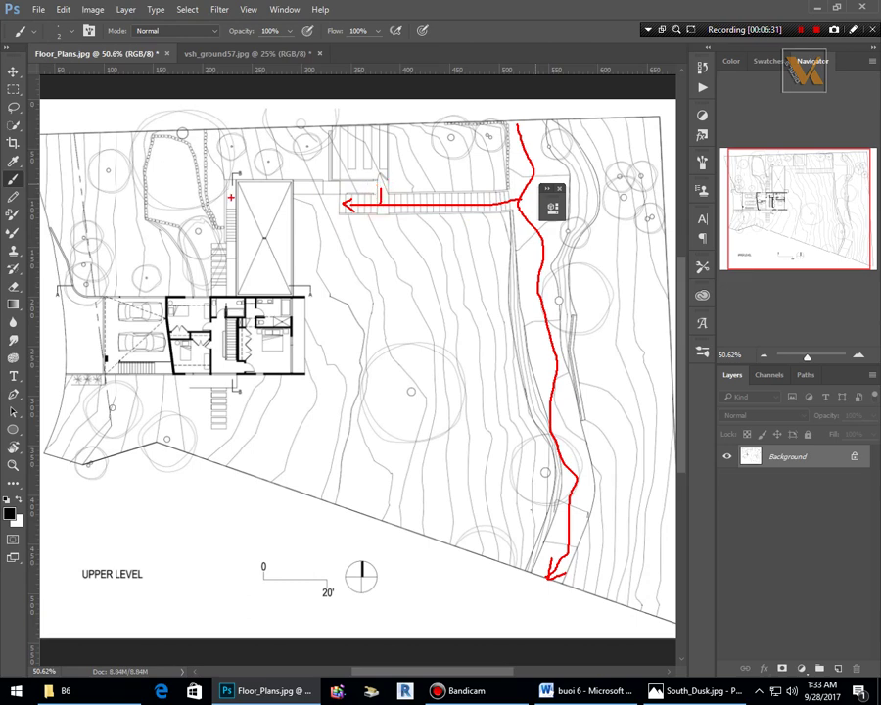
{"action": "mouse_move", "coordinate": [231, 196]}
{"action": "left_mouse_down"}
{"action": "mouse_move", "coordinate": [231, 245]}
{"action": "mouse_move", "coordinate": [217, 255]}
{"action": "mouse_move", "coordinate": [212, 416]}
{"action": "mouse_move", "coordinate": [228, 413]}
{"action": "left_mouse_up"}
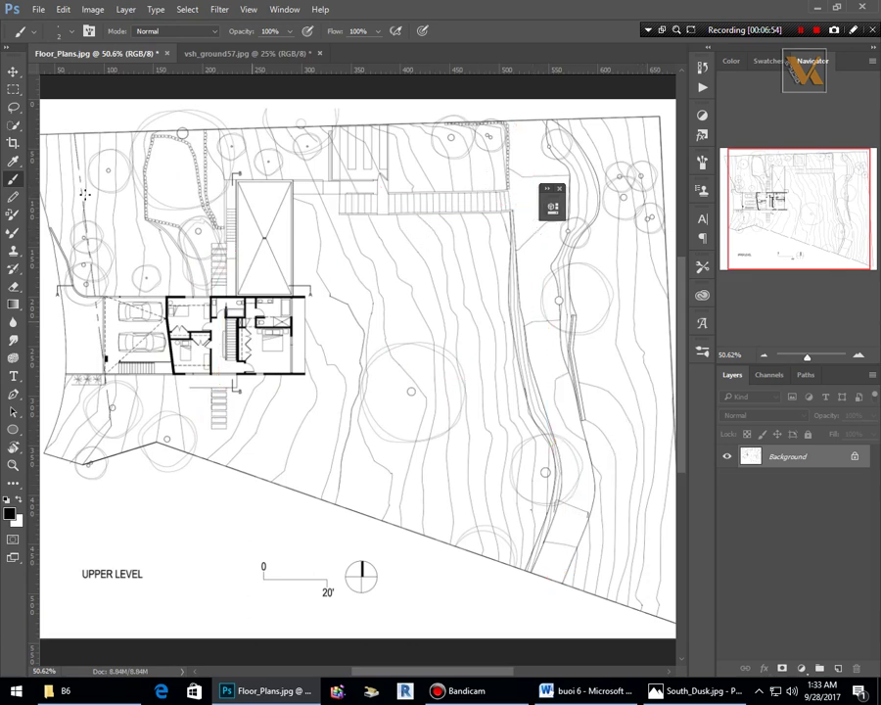
Select the lawn strips between the contour lines below the stepped path with the Magic Wand, as far as the winding path's edge.
{"action": "left_click", "coordinate": [15, 126]}
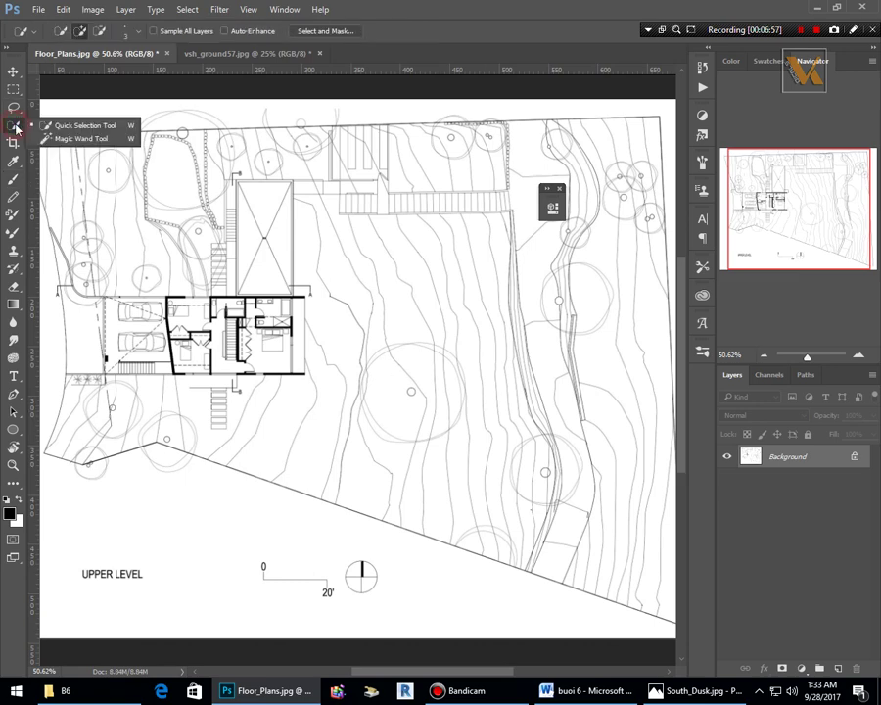
{"action": "left_click", "coordinate": [80, 139]}
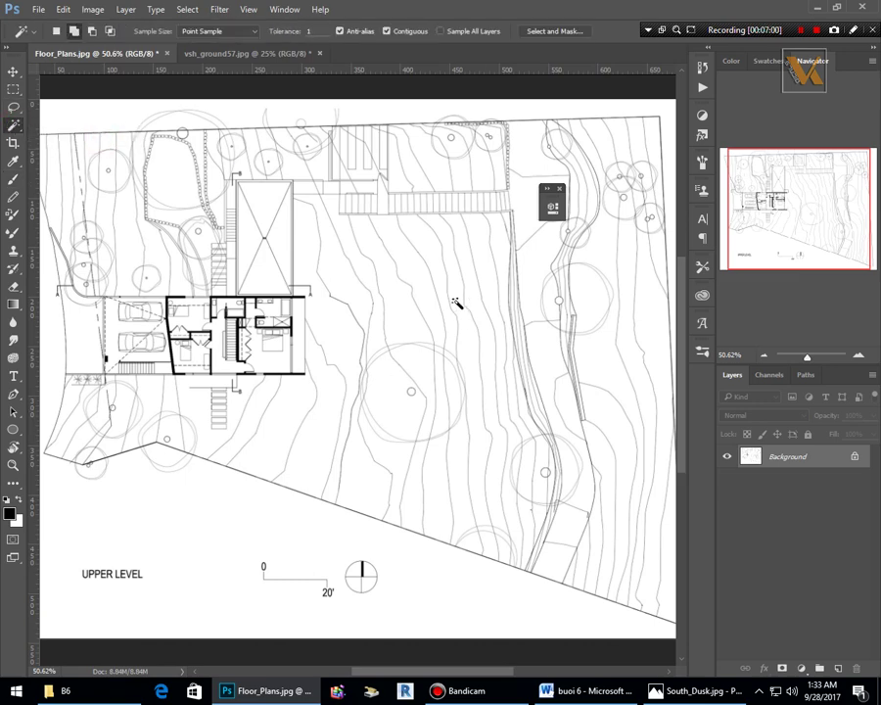
{"action": "scroll", "coordinate": [455, 304], "scroll_direction": "up", "scroll_amount": 4}
{"action": "left_click", "coordinate": [358, 298]}
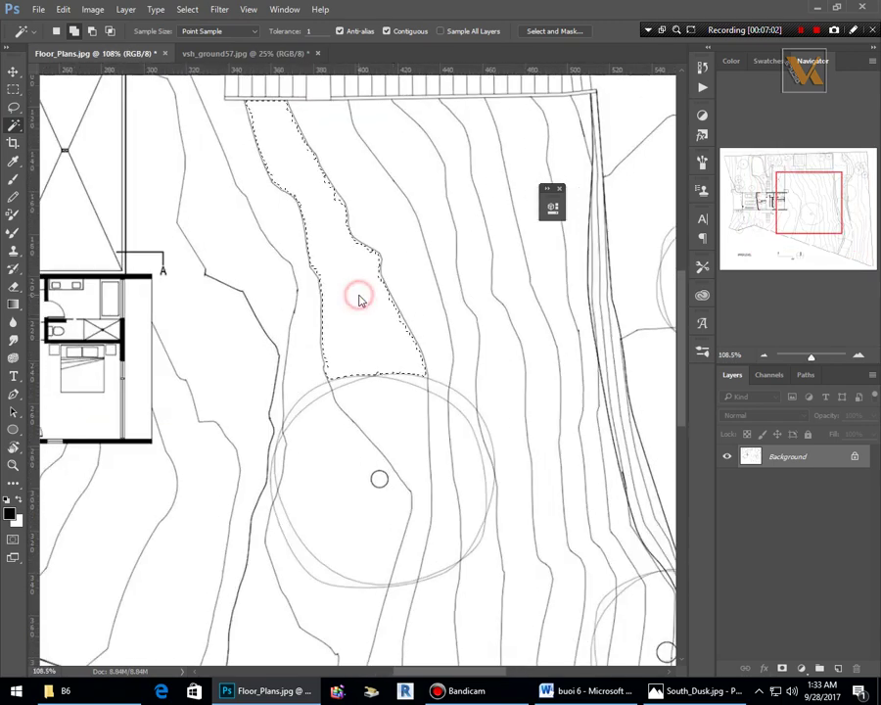
{"action": "scroll", "coordinate": [381, 334], "scroll_direction": "down", "scroll_amount": 3}
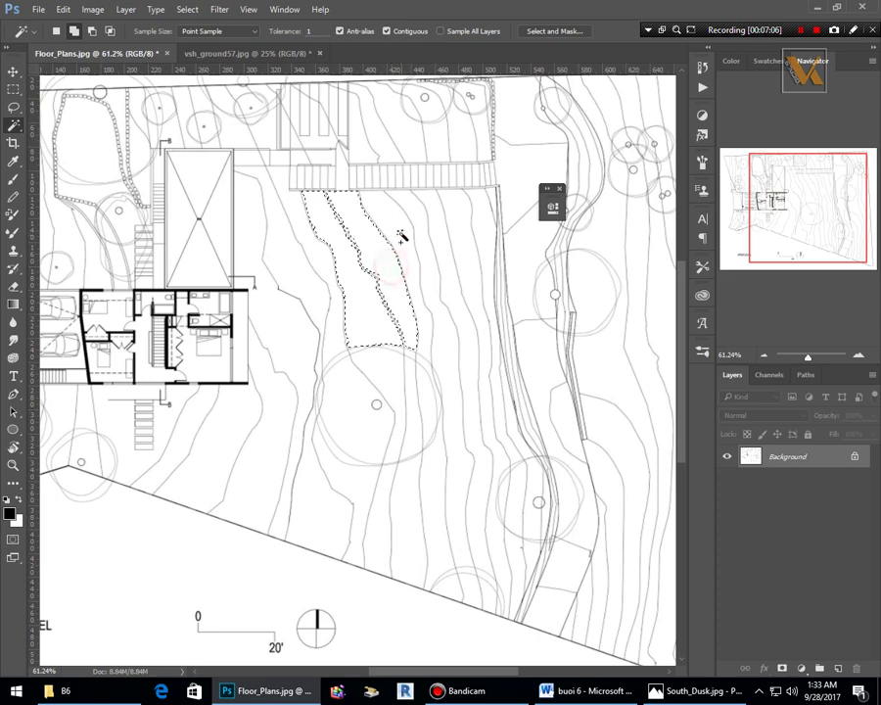
{"action": "left_click", "coordinate": [438, 213], "text": "shift"}
{"action": "left_click", "coordinate": [464, 222], "text": "shift"}
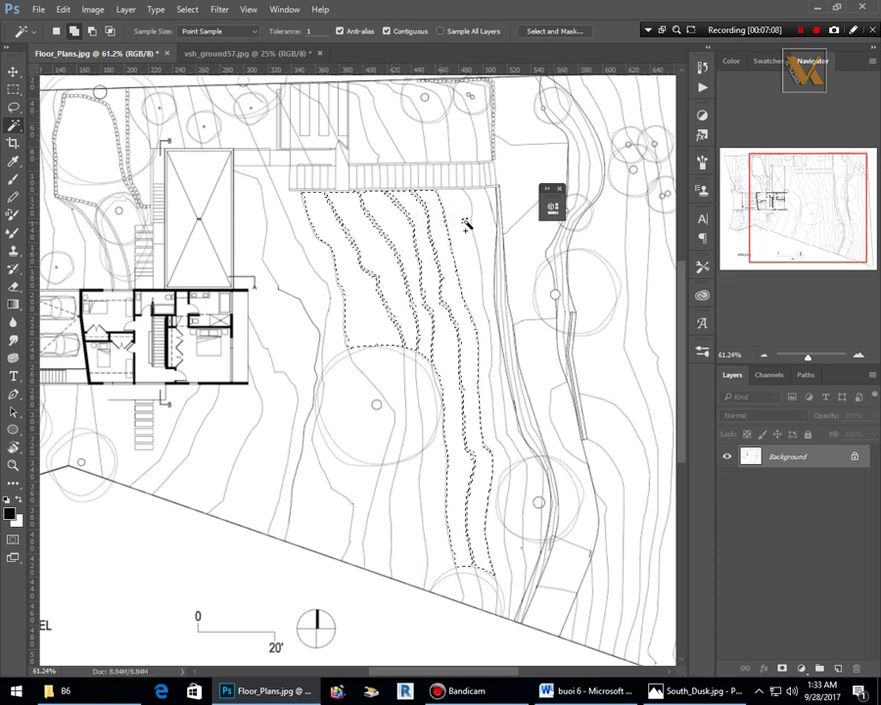
{"action": "left_click", "coordinate": [492, 222], "text": "shift"}
{"action": "left_click", "coordinate": [521, 448], "text": "shift"}
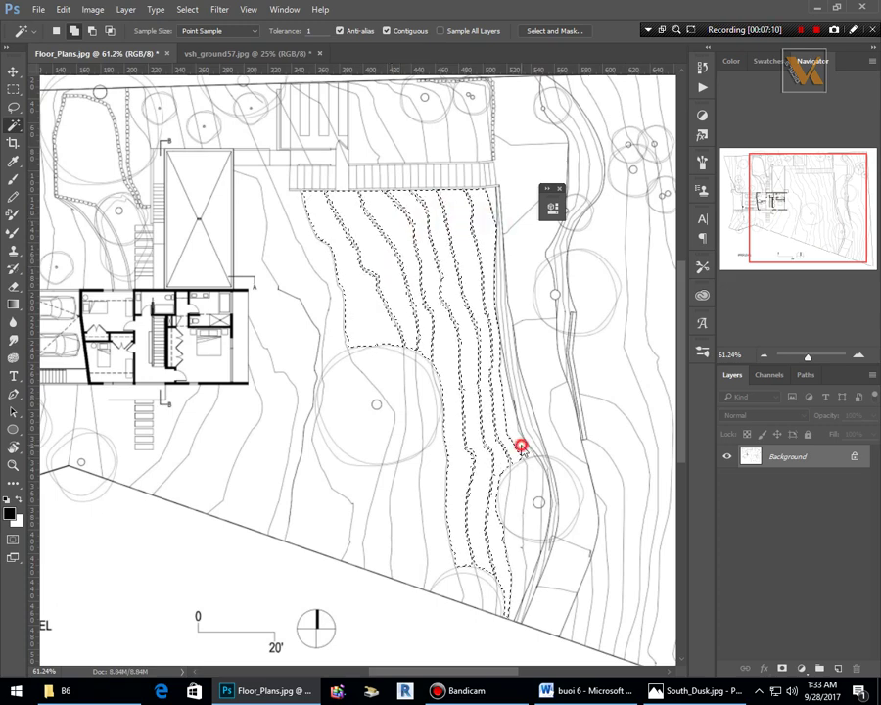
Add the remaining contour strips around the tree beside the winding path's lower end to the lawn selection.
{"action": "scroll", "coordinate": [540, 538], "scroll_direction": "up", "scroll_amount": 4}
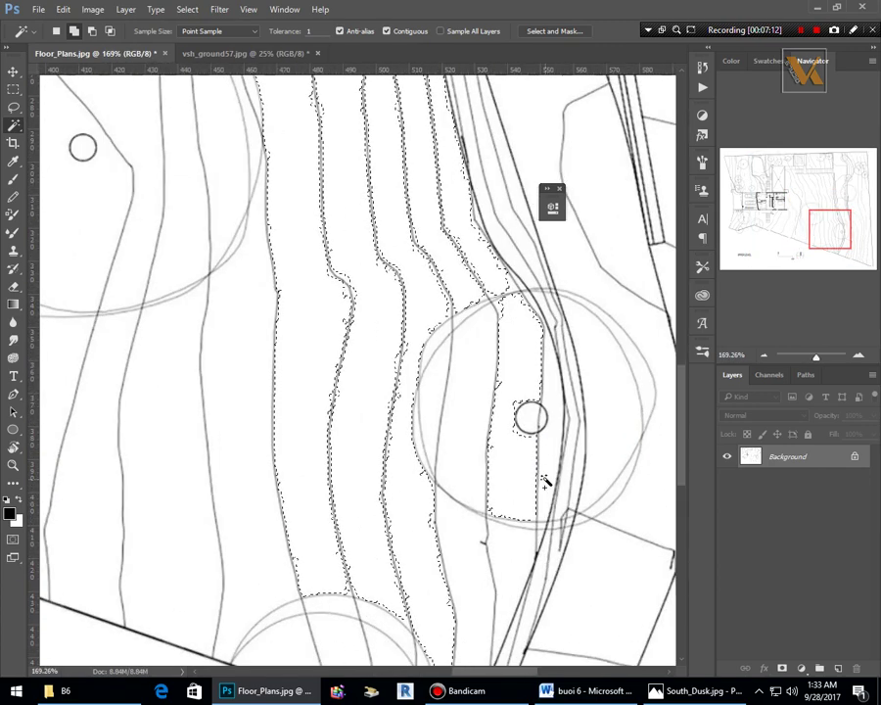
{"action": "left_click", "coordinate": [517, 544], "text": "shift"}
{"action": "scroll", "coordinate": [491, 399], "scroll_direction": "down", "scroll_amount": 3}
{"action": "left_click", "coordinate": [474, 569], "text": "shift"}
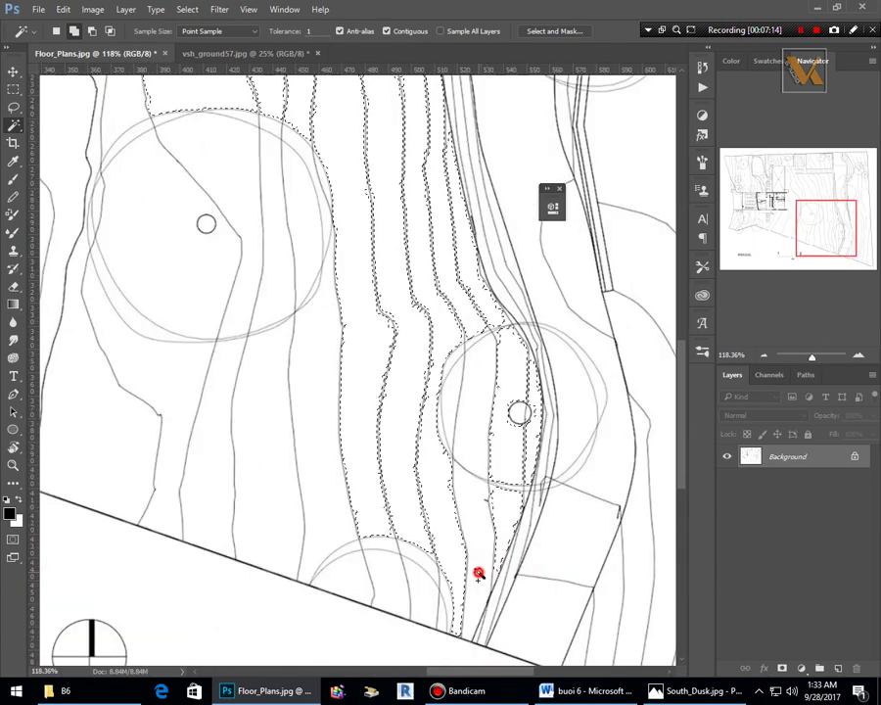
{"action": "left_click", "coordinate": [474, 417], "text": "shift"}
{"action": "scroll", "coordinate": [507, 409], "scroll_direction": "down", "scroll_amount": 1}
{"action": "scroll", "coordinate": [507, 409], "scroll_direction": "down", "scroll_amount": 1}
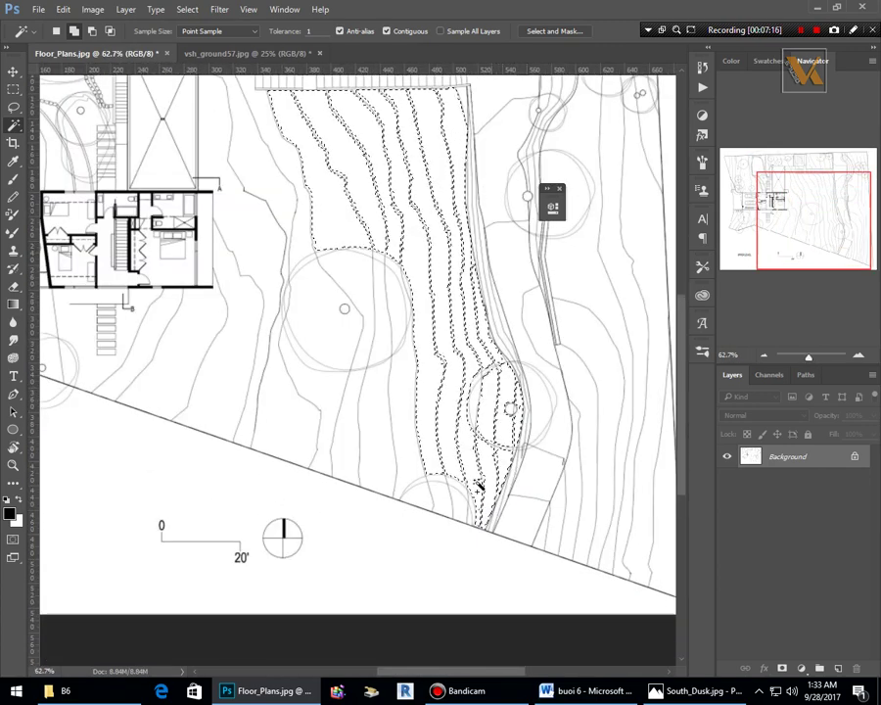
{"action": "scroll", "coordinate": [404, 476], "scroll_direction": "down", "scroll_amount": 1}
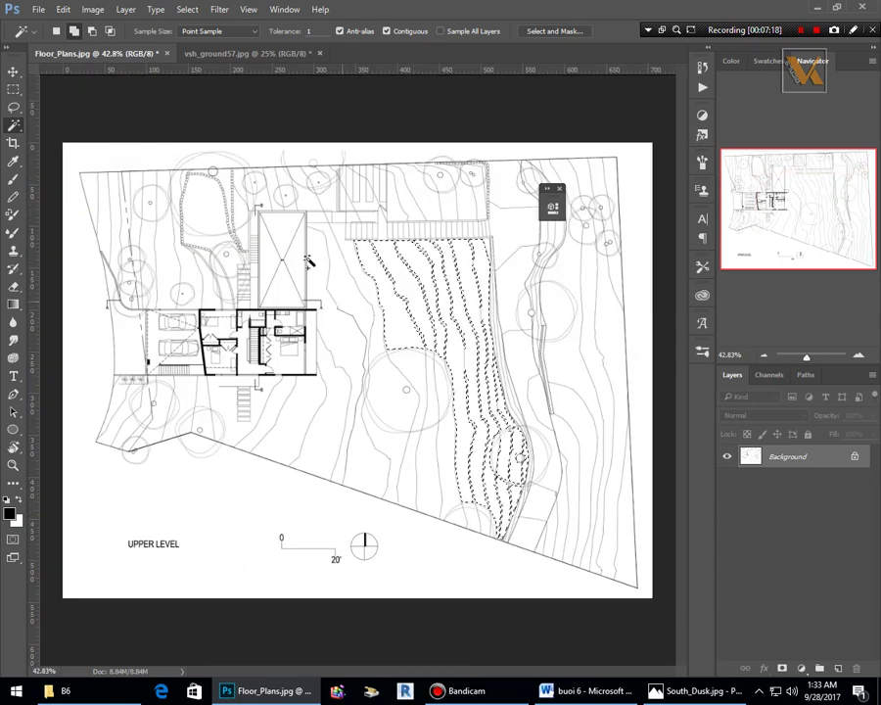
Add the contour strips beside the crossed rectangle and the house, down to the site boundary, to the lawn selection.
{"action": "scroll", "coordinate": [355, 243], "scroll_direction": "up", "scroll_amount": 3}
{"action": "left_click", "coordinate": [358, 245], "text": "shift"}
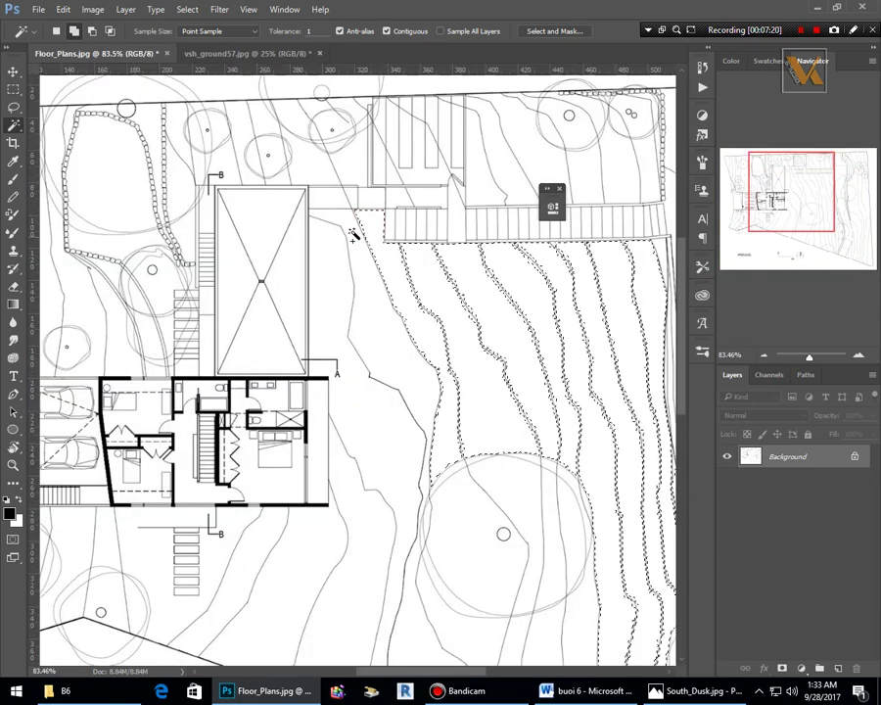
{"action": "left_click", "coordinate": [333, 254], "text": "shift"}
{"action": "scroll", "coordinate": [336, 274], "scroll_direction": "down", "scroll_amount": 1}
{"action": "left_click", "coordinate": [349, 429], "text": "shift"}
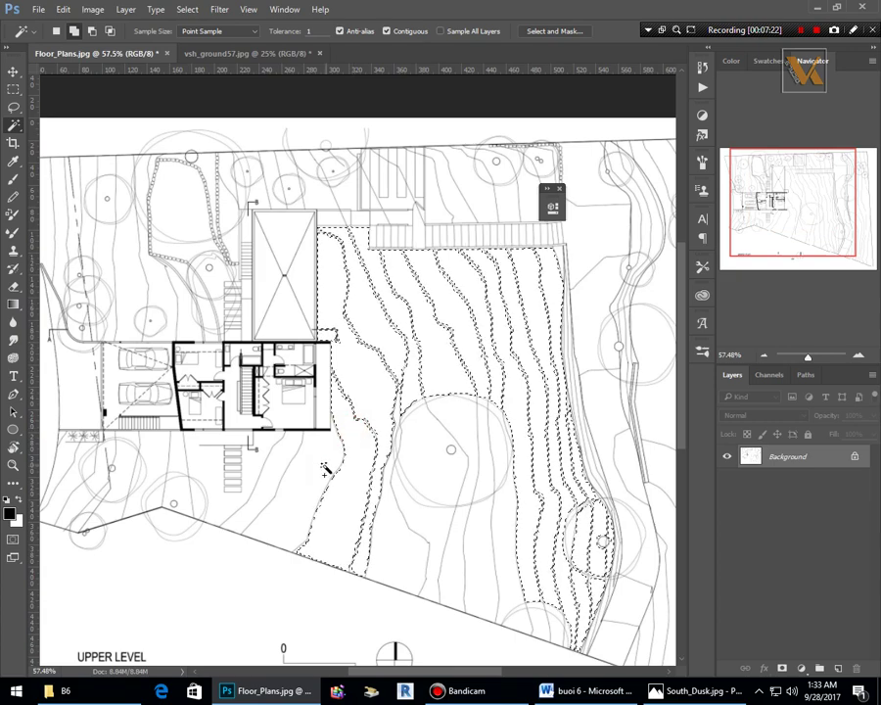
{"action": "left_click", "coordinate": [277, 474], "text": "shift"}
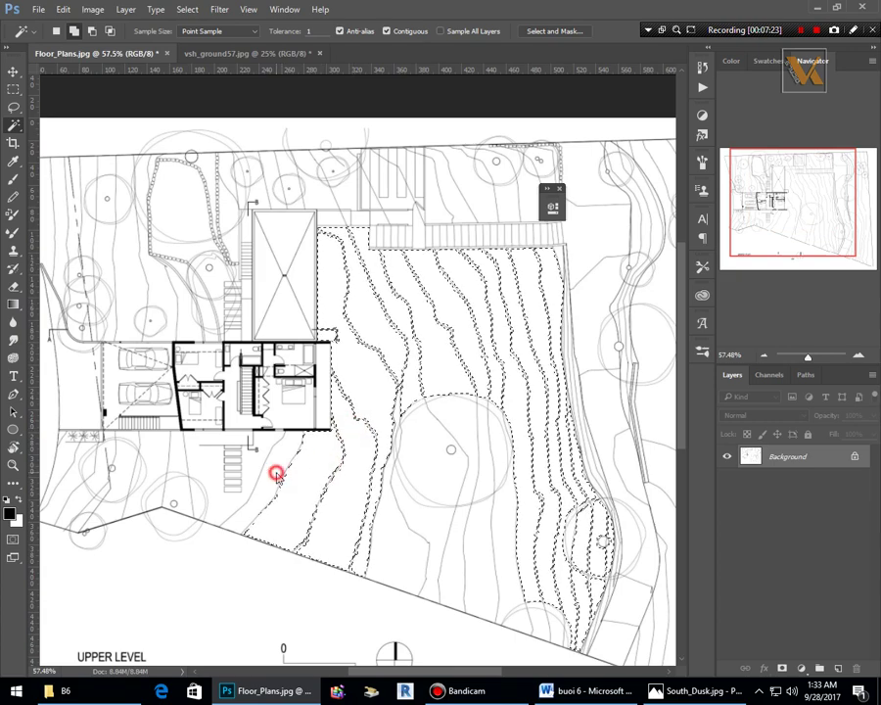
Start a Polygonal Lasso outline where the winding path meets the lower site boundary and run it along that boundary to the selection's far corner.
{"action": "left_click", "coordinate": [14, 107]}
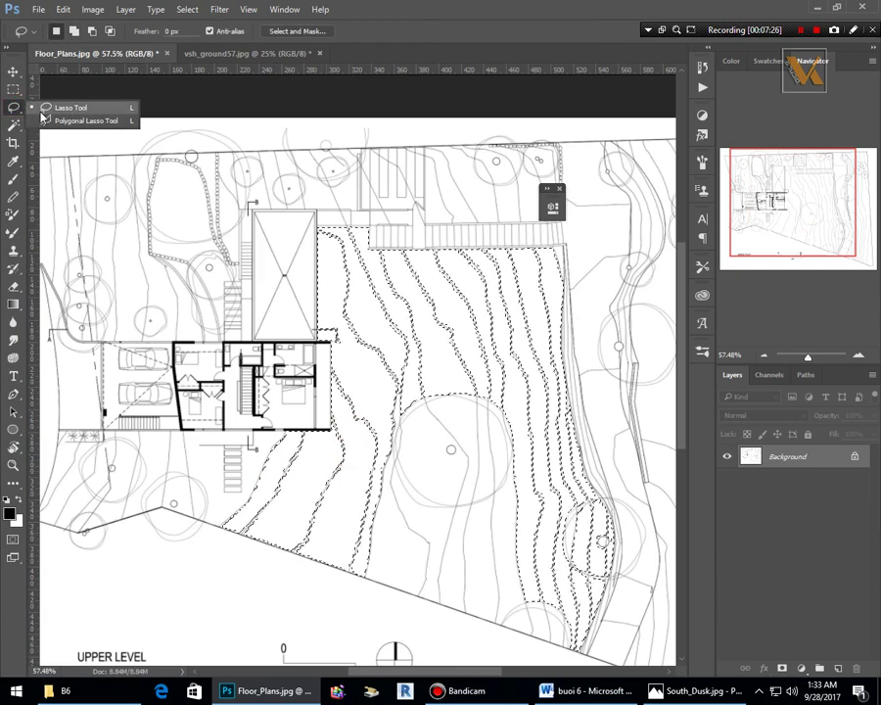
{"action": "left_click", "coordinate": [49, 119]}
{"action": "scroll", "coordinate": [582, 656], "scroll_direction": "up", "scroll_amount": 5}
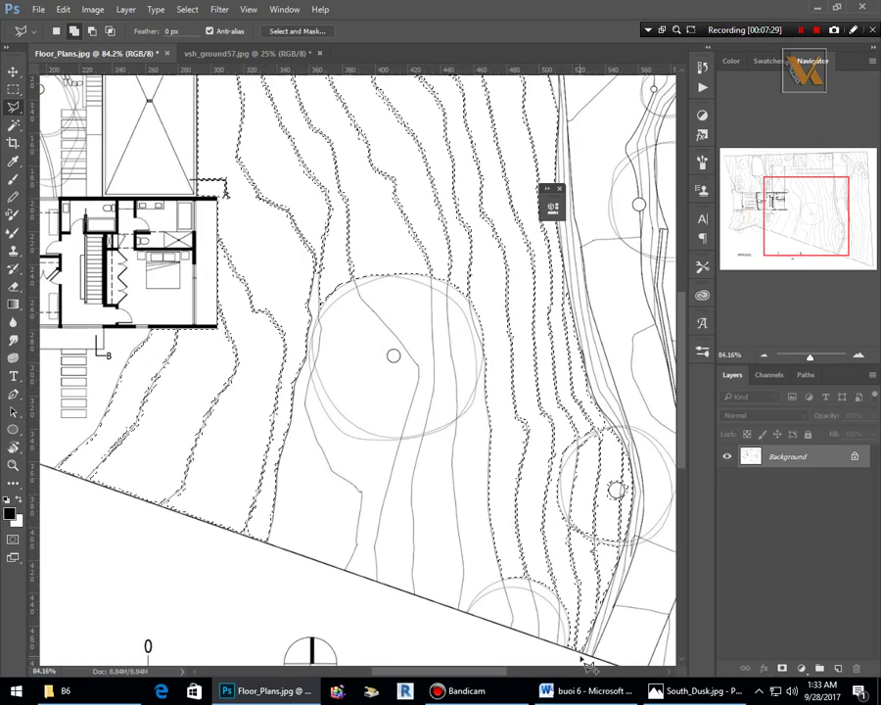
{"action": "left_click", "coordinate": [583, 644]}
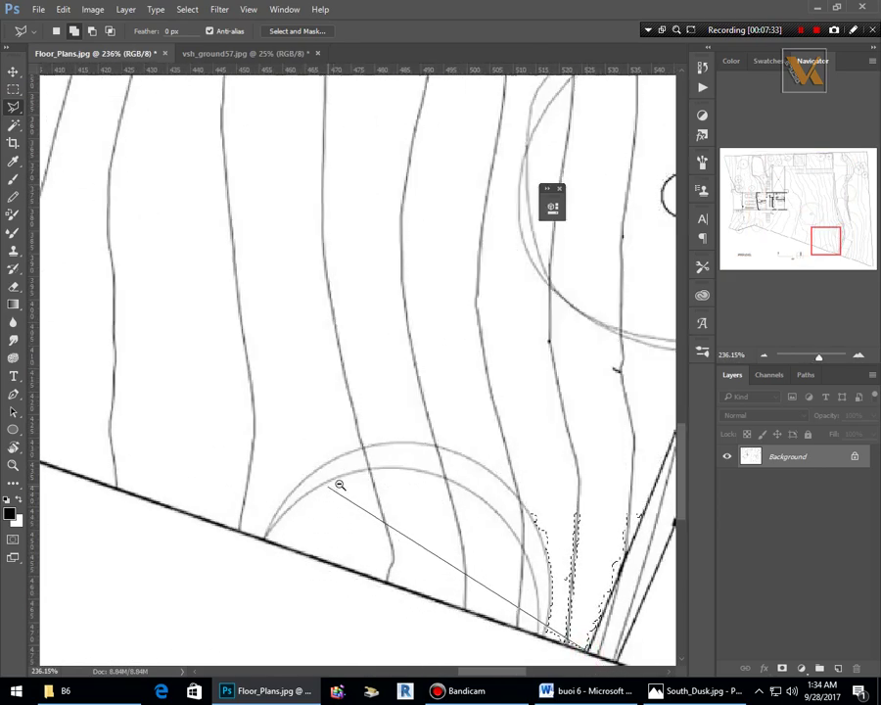
{"action": "scroll", "coordinate": [337, 529], "scroll_direction": "down", "scroll_amount": 5}
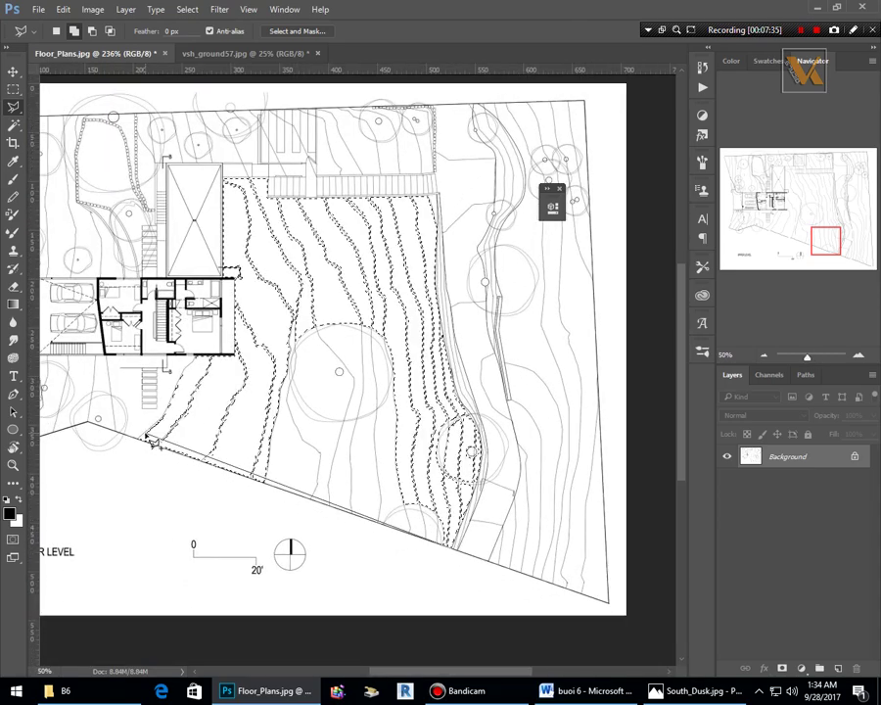
{"action": "scroll", "coordinate": [150, 439], "scroll_direction": "up", "scroll_amount": 6}
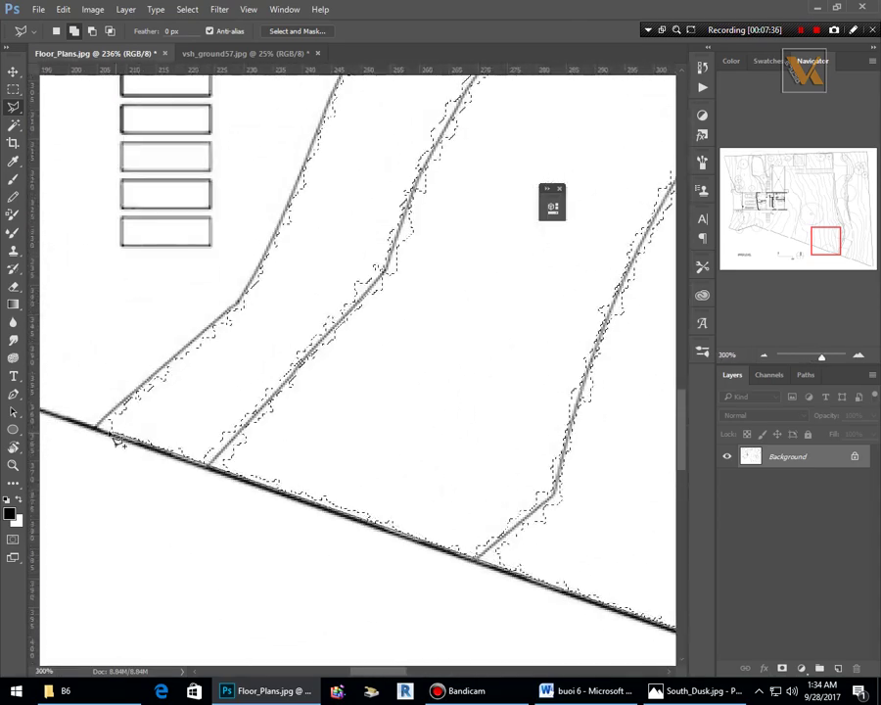
{"action": "left_click", "coordinate": [98, 425]}
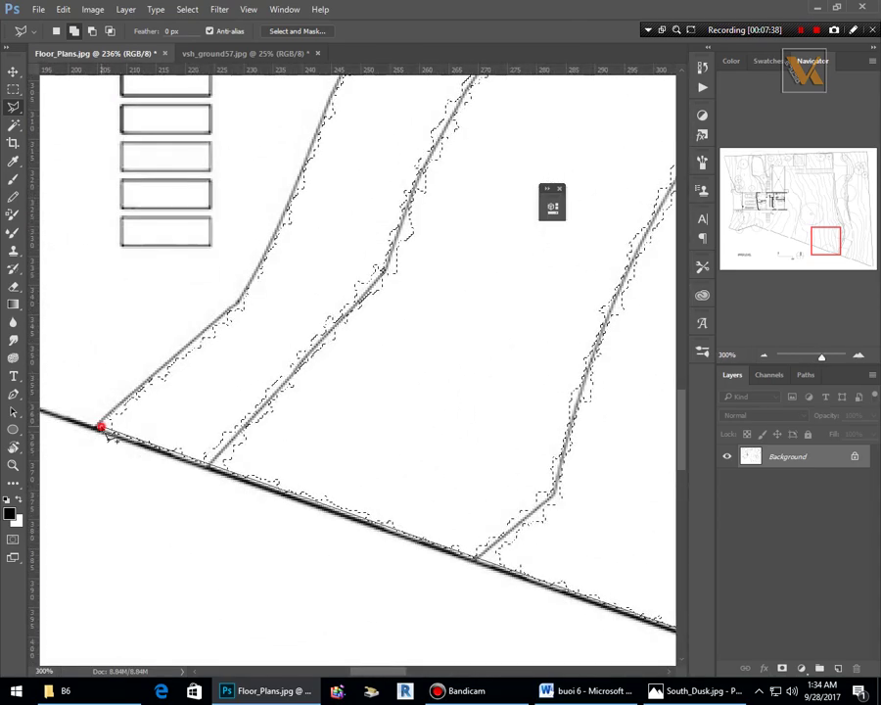
Continue the lasso outline up the contour line beside the stepping stones to the house's lower wall.
{"action": "left_click", "coordinate": [232, 312]}
{"action": "scroll", "coordinate": [400, 239], "scroll_direction": "down", "scroll_amount": 5}
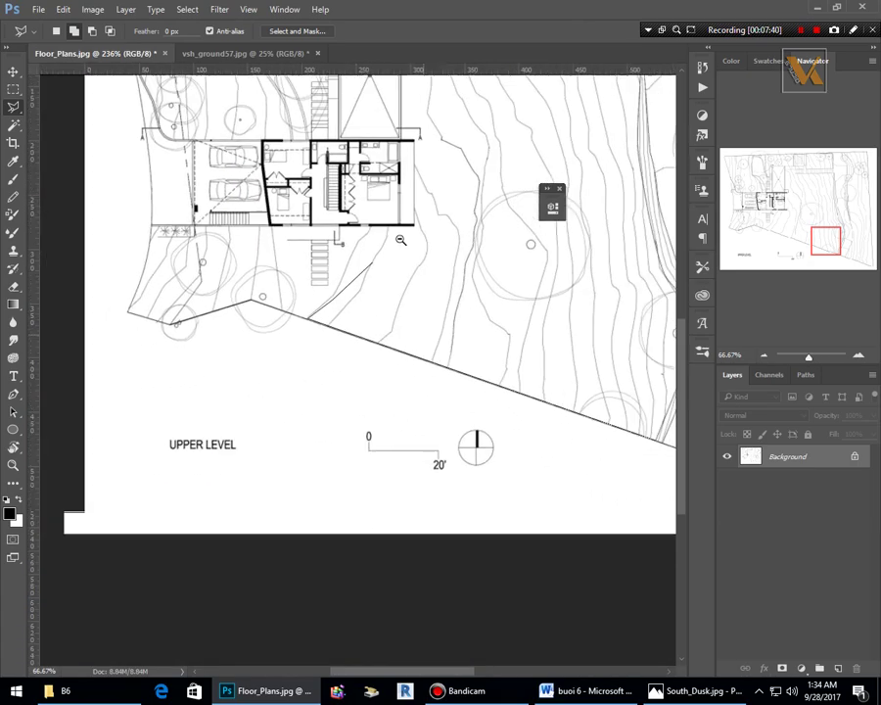
{"action": "scroll", "coordinate": [401, 240], "scroll_direction": "down", "scroll_amount": 2}
{"action": "scroll", "coordinate": [339, 382], "scroll_direction": "up", "scroll_amount": 4}
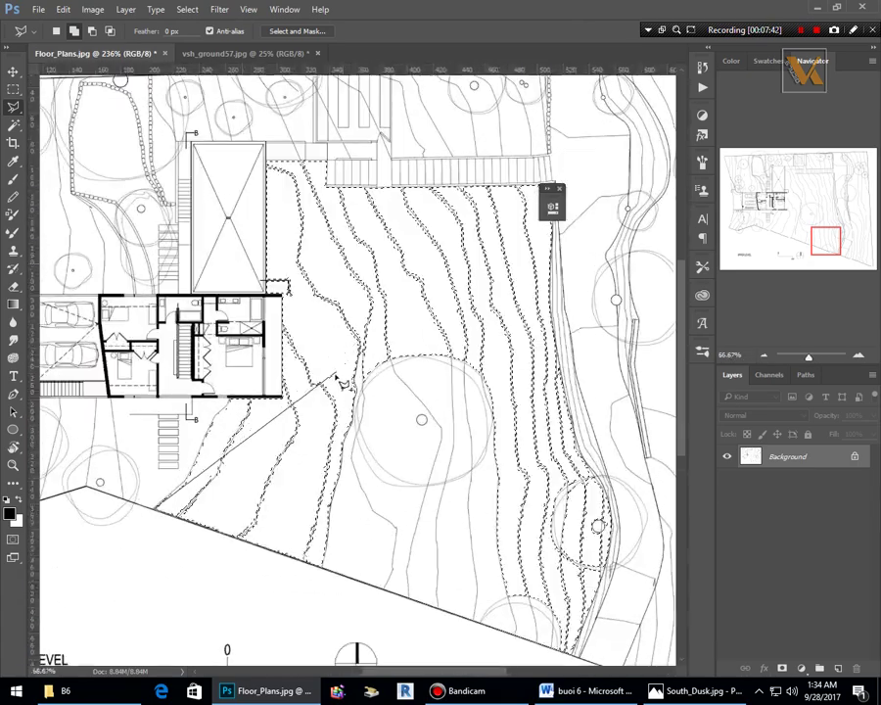
{"action": "left_click", "coordinate": [238, 401]}
{"action": "left_click", "coordinate": [249, 401]}
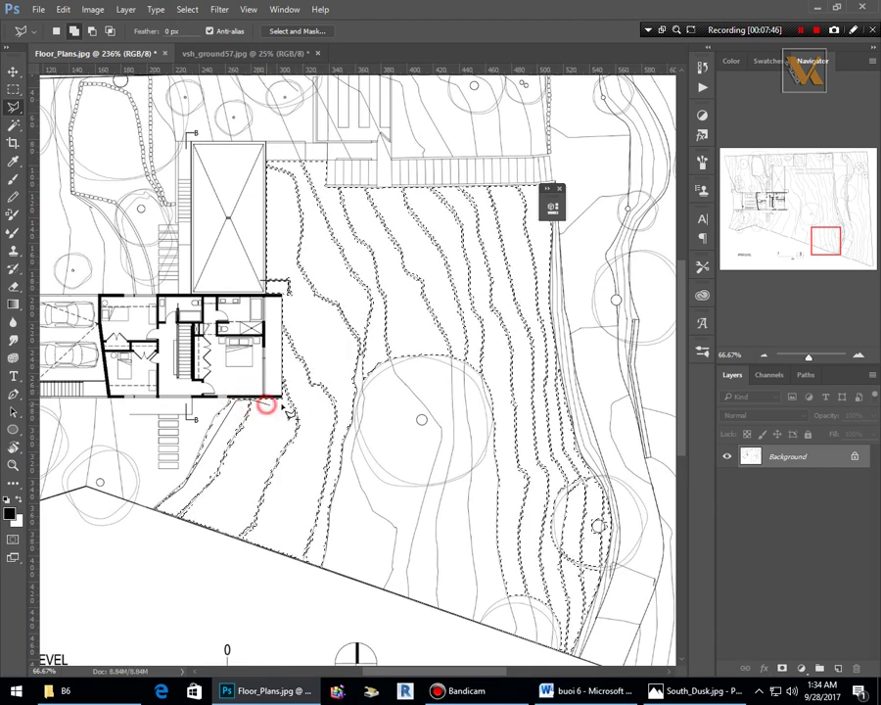
Trace the lasso outline around the house's outer corner, up beside the crossed rectangle and across to the start of the stepped path.
{"action": "left_click", "coordinate": [283, 399]}
{"action": "left_click", "coordinate": [283, 375]}
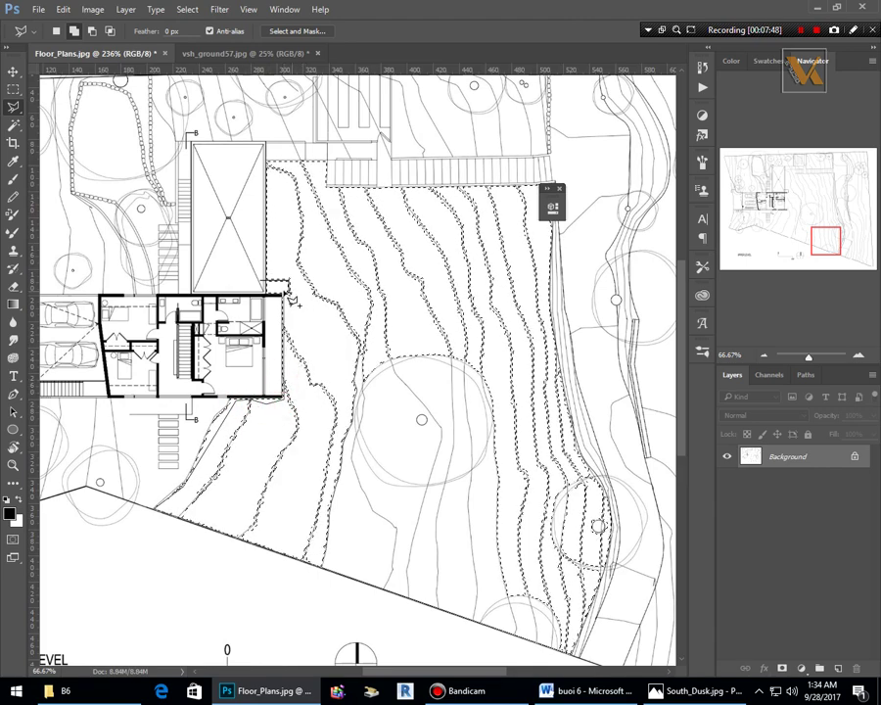
{"action": "left_click", "coordinate": [267, 289]}
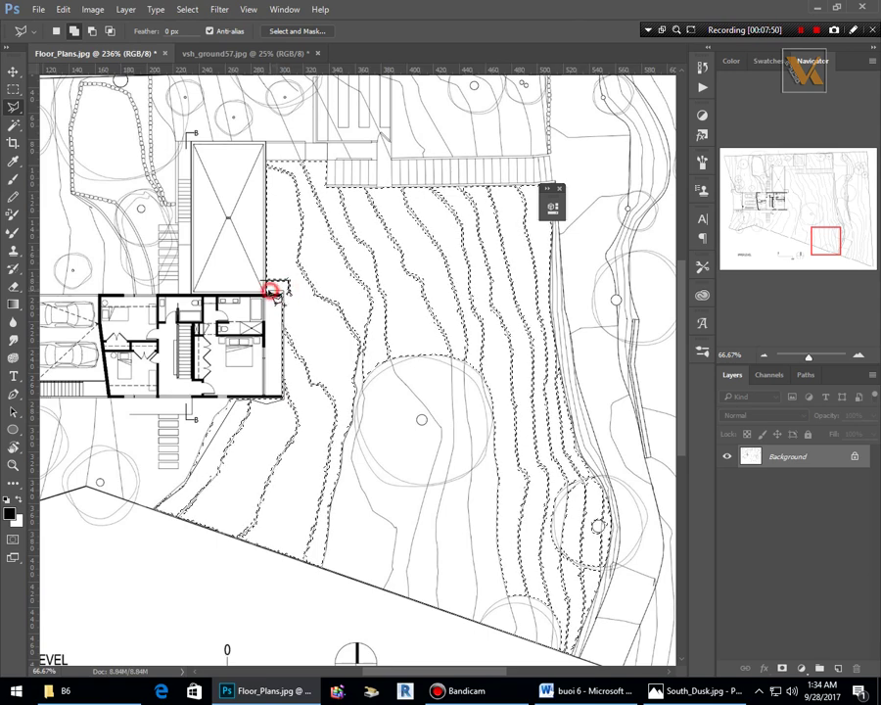
{"action": "left_click", "coordinate": [269, 165]}
{"action": "left_click", "coordinate": [324, 163]}
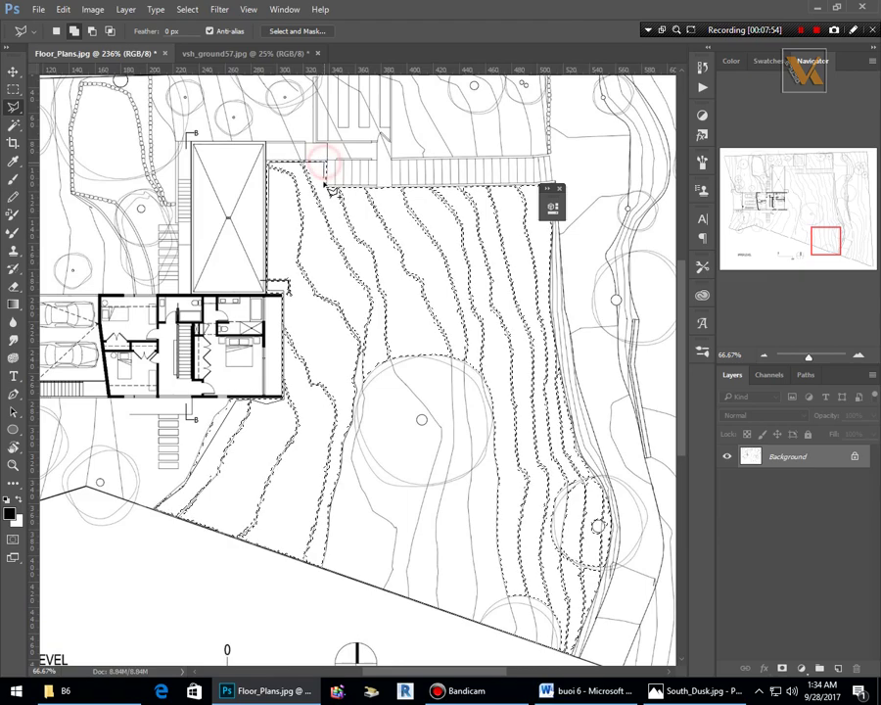
{"action": "left_click", "coordinate": [327, 188]}
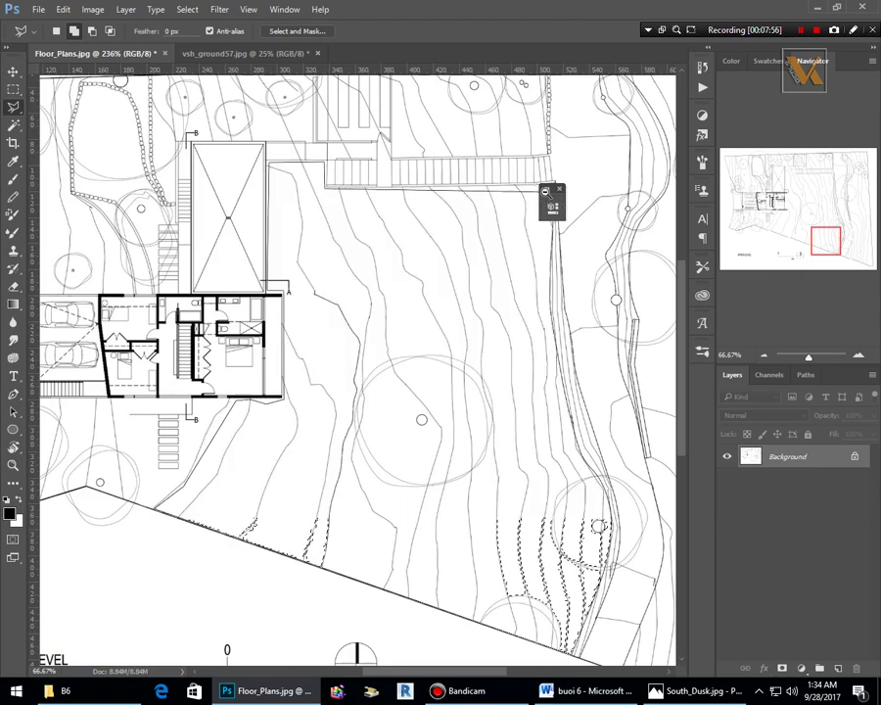
Trace the lasso outline along the stepped path's lower edge, around its end corner and onto the winding path's inner edge.
{"action": "scroll", "coordinate": [554, 201], "scroll_direction": "down", "scroll_amount": 1}
{"action": "scroll", "coordinate": [577, 172], "scroll_direction": "up", "scroll_amount": 2}
{"action": "scroll", "coordinate": [568, 177], "scroll_direction": "up", "scroll_amount": 1}
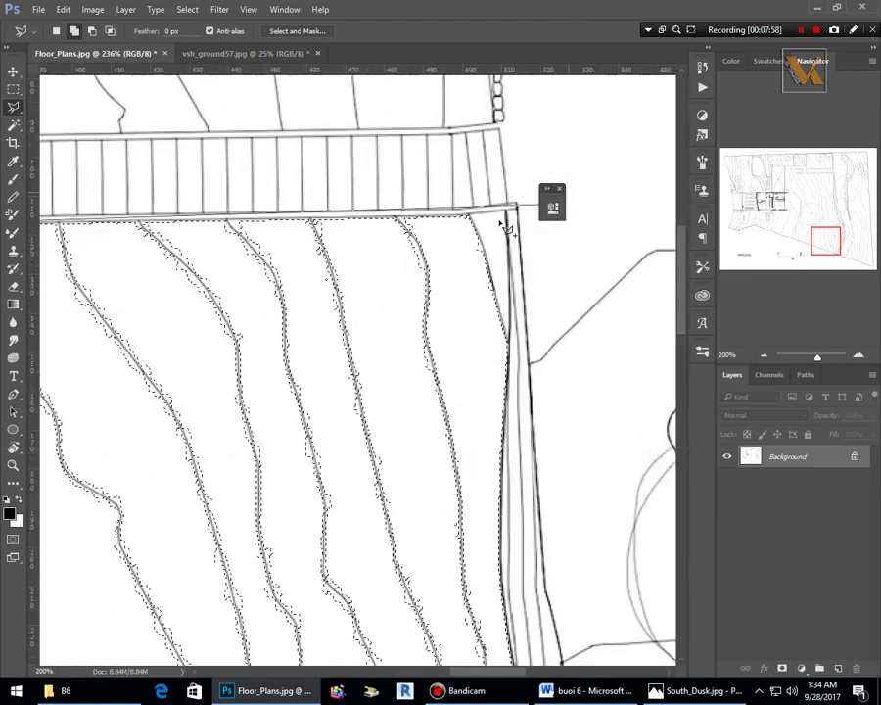
{"action": "left_click", "coordinate": [500, 215]}
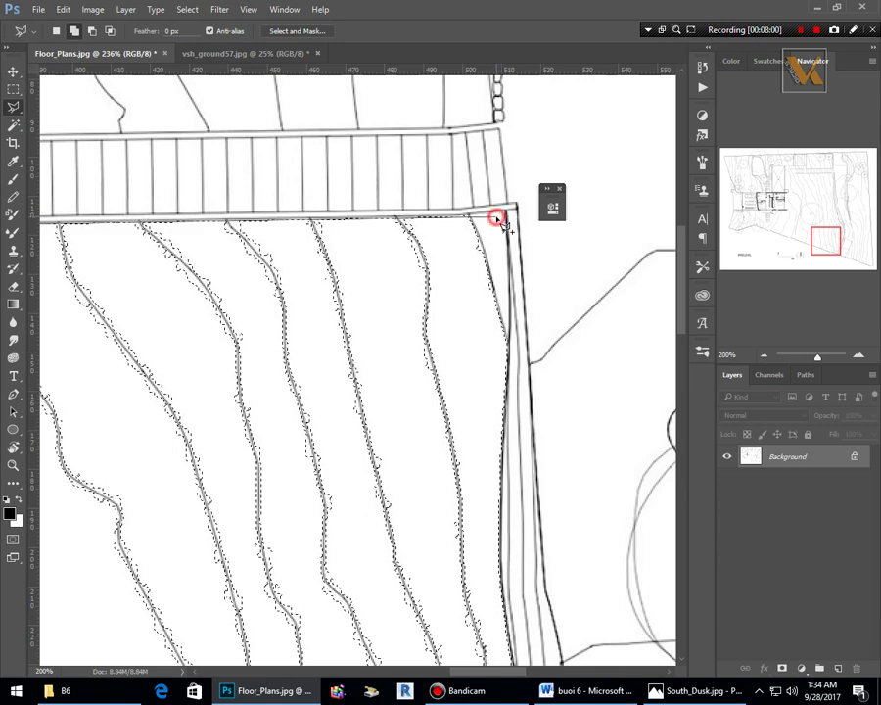
{"action": "left_click", "coordinate": [504, 209]}
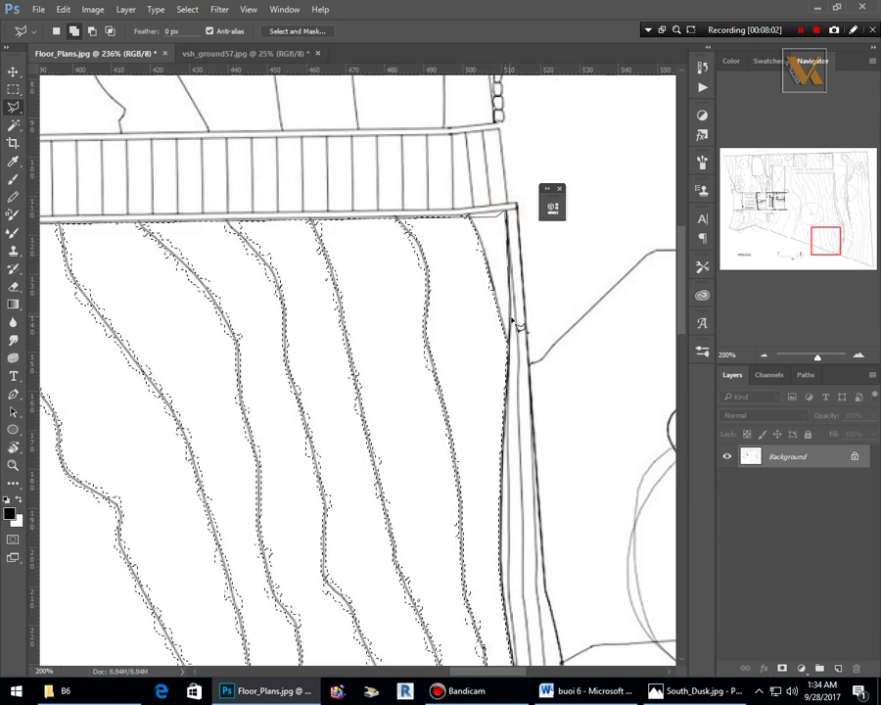
{"action": "left_click", "coordinate": [508, 312]}
{"action": "left_click", "coordinate": [507, 368]}
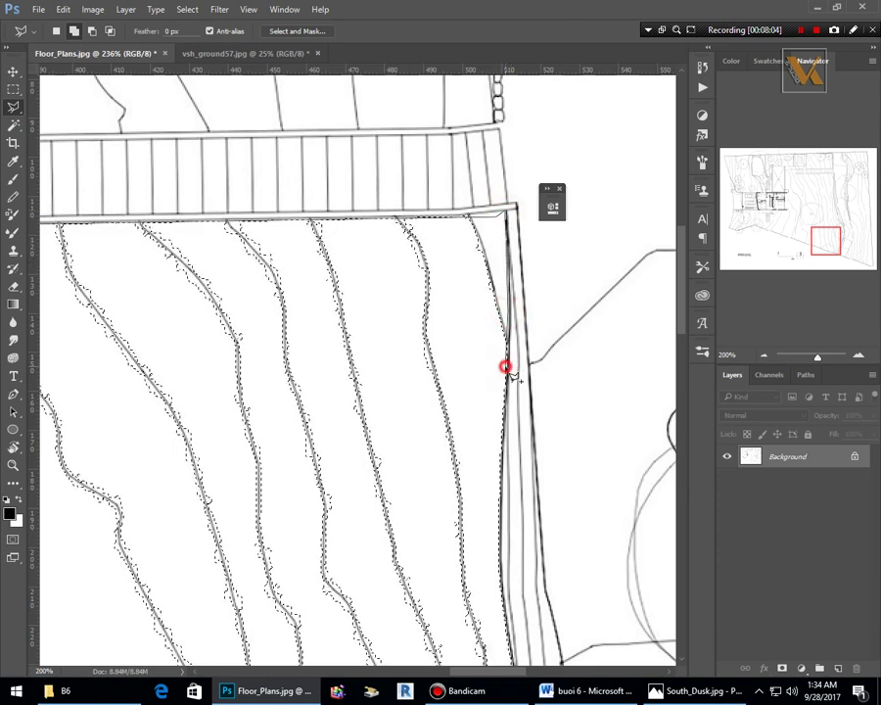
Continue the lasso outline down the winding path's inner edge from the stepped path to the edge of the lower tree circle.
{"action": "scroll", "coordinate": [505, 366], "scroll_direction": "down", "scroll_amount": 3}
{"action": "scroll", "coordinate": [486, 418], "scroll_direction": "up", "scroll_amount": 3}
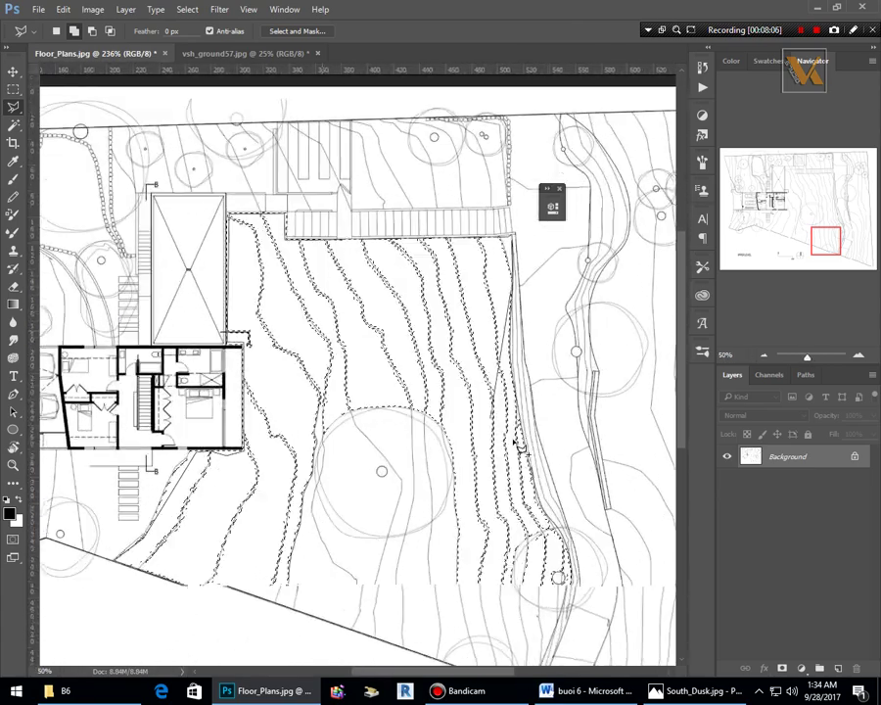
{"action": "left_click", "coordinate": [493, 318]}
{"action": "left_click", "coordinate": [521, 484]}
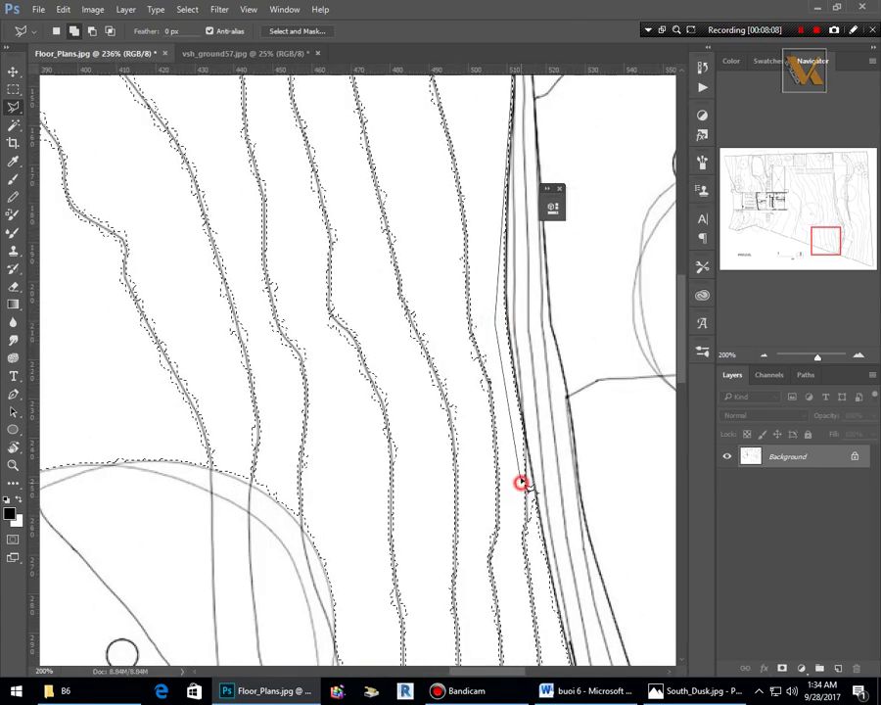
{"action": "left_click", "coordinate": [522, 433]}
{"action": "scroll", "coordinate": [524, 437], "scroll_direction": "down", "scroll_amount": 3}
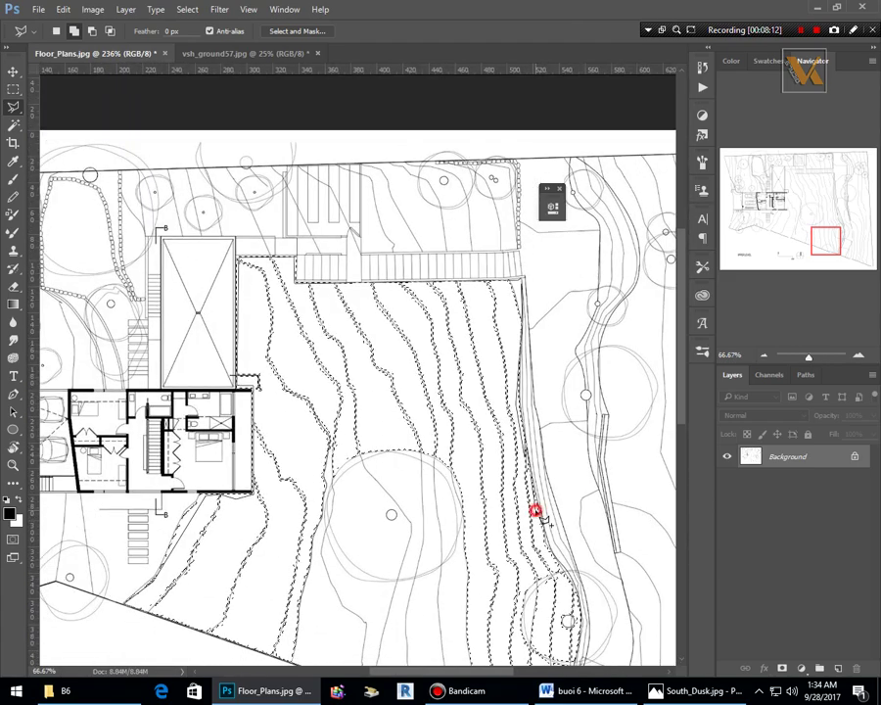
{"action": "scroll", "coordinate": [558, 564], "scroll_direction": "up", "scroll_amount": 1}
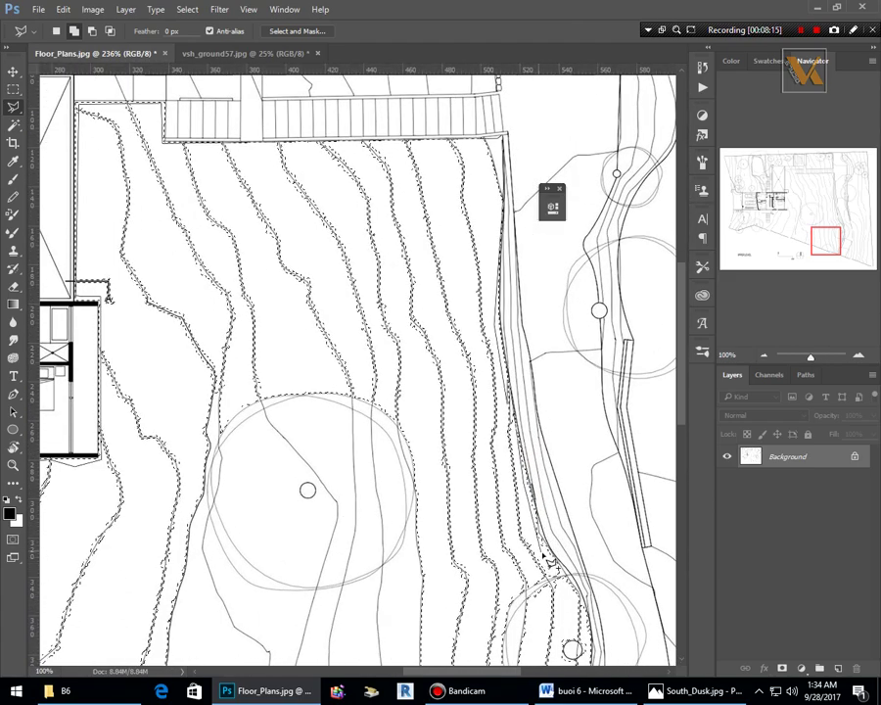
{"action": "scroll", "coordinate": [547, 563], "scroll_direction": "up", "scroll_amount": 2}
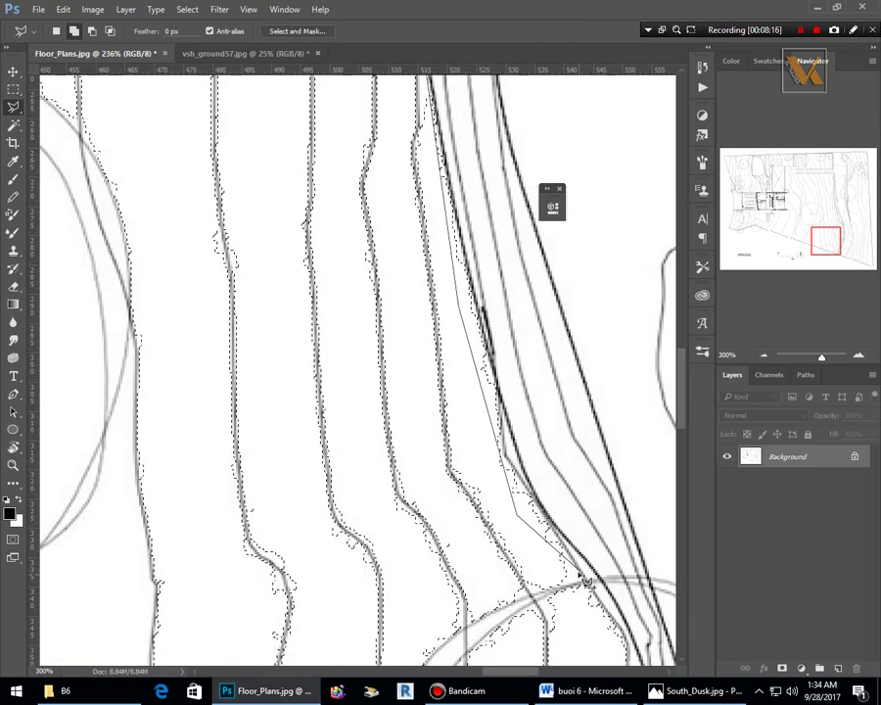
{"action": "left_click", "coordinate": [580, 572]}
Trace the lasso outline around the path's bend inside the lower tree circle, keeping to the path's inner edge.
{"action": "scroll", "coordinate": [579, 572], "scroll_direction": "down", "scroll_amount": 5}
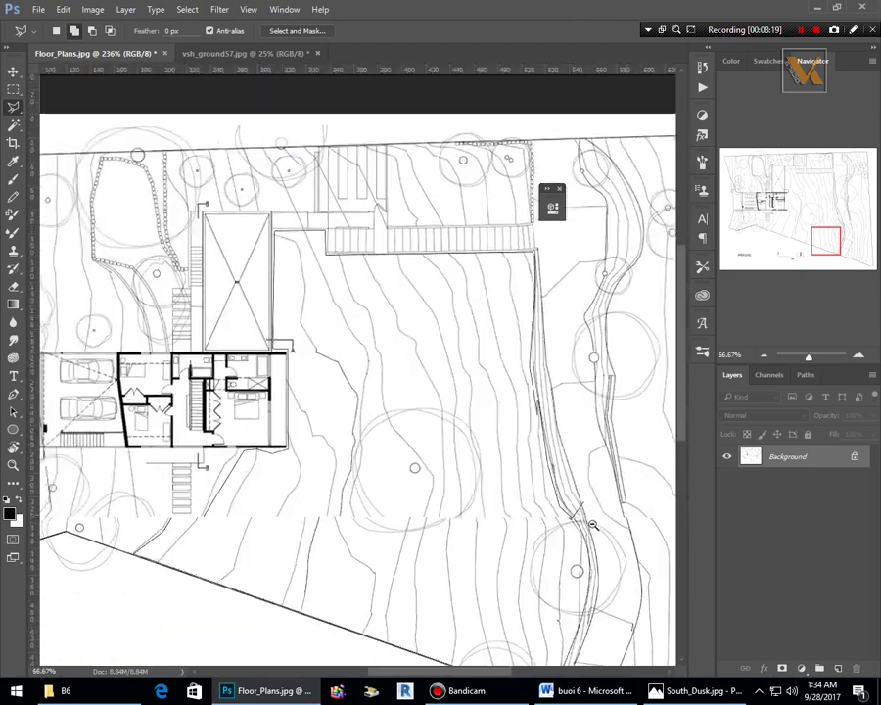
{"action": "scroll", "coordinate": [594, 571], "scroll_direction": "up", "scroll_amount": 5}
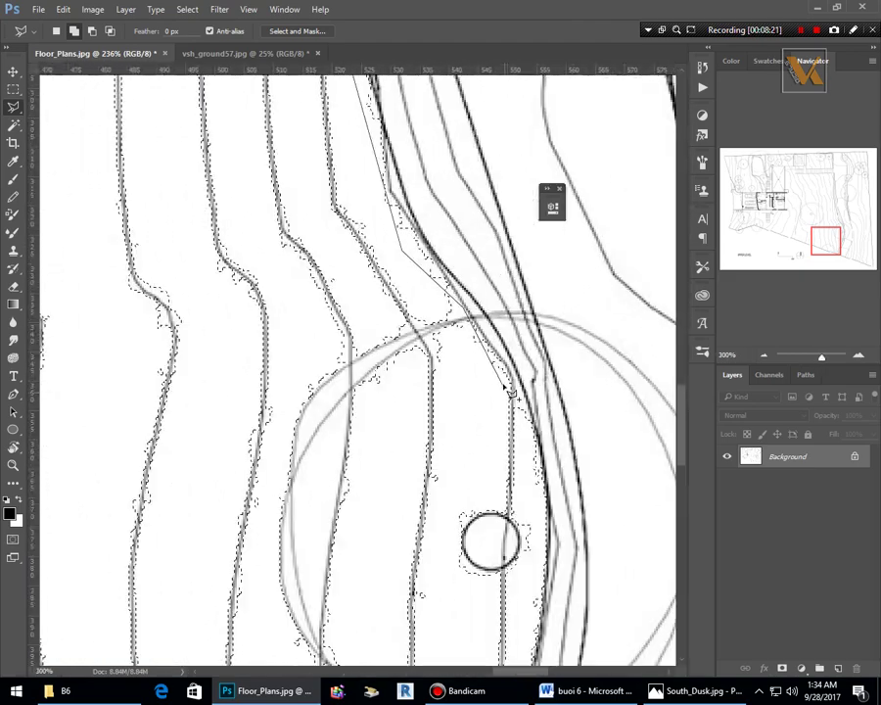
{"action": "left_click", "coordinate": [509, 374]}
{"action": "left_click", "coordinate": [531, 418]}
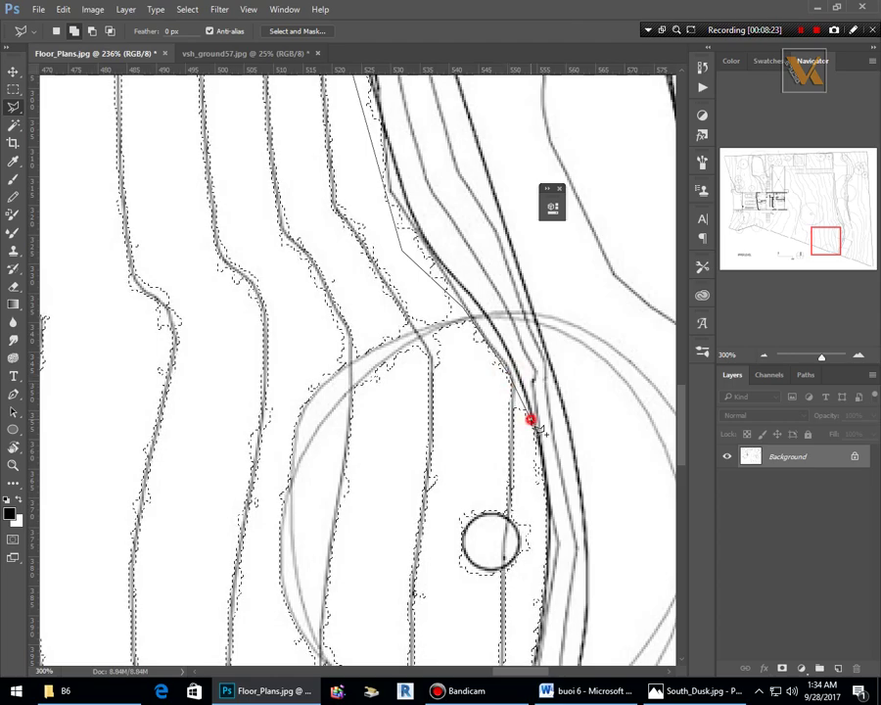
{"action": "left_click", "coordinate": [538, 460]}
{"action": "scroll", "coordinate": [546, 474], "scroll_direction": "down", "scroll_amount": 4}
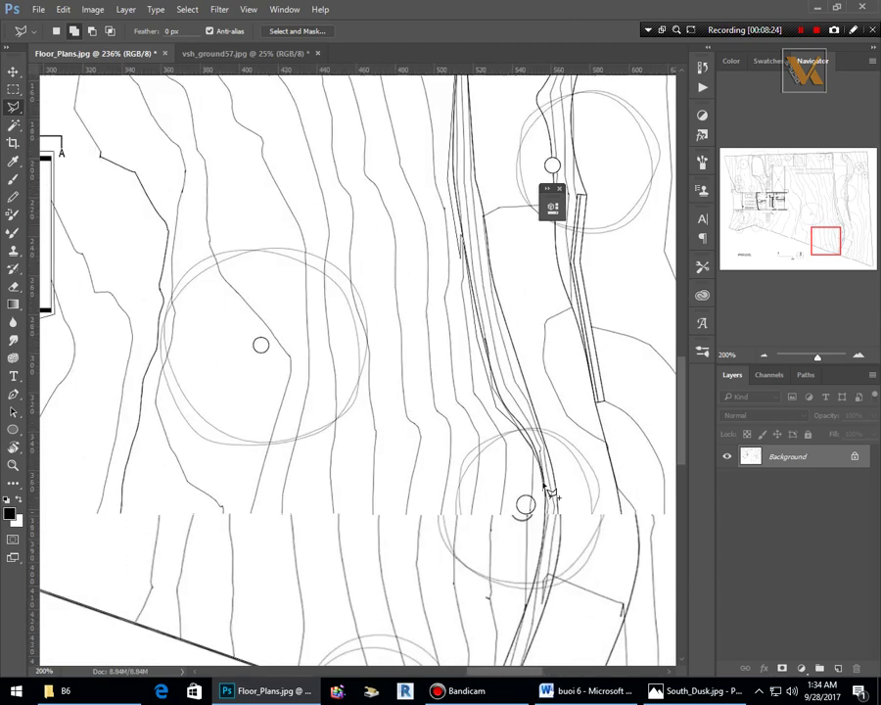
{"action": "scroll", "coordinate": [542, 508], "scroll_direction": "up", "scroll_amount": 3}
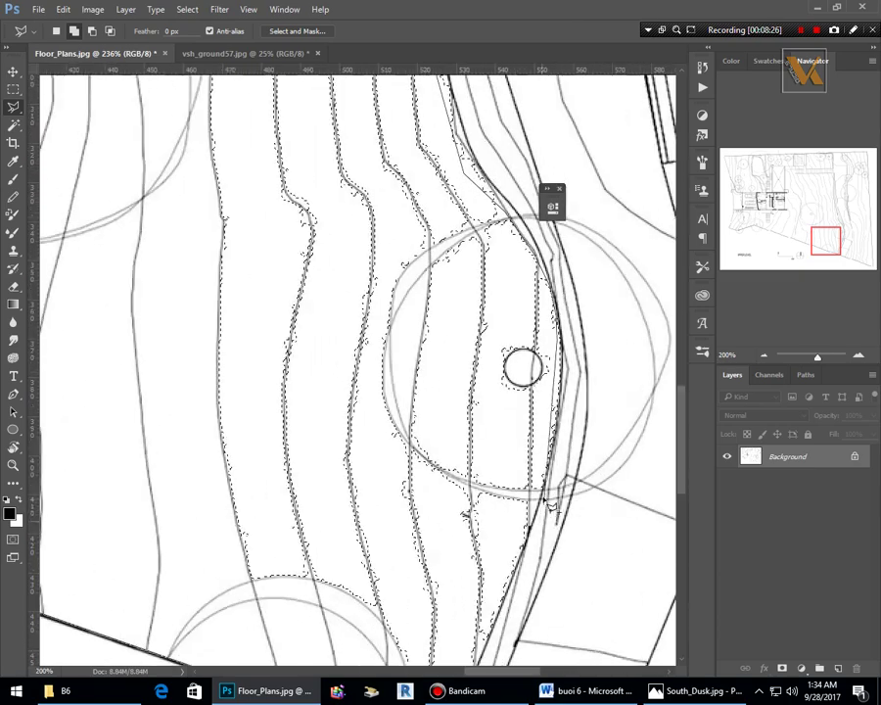
Run the lasso outline down the path's edge to the lower site boundary and close it around the lawn area.
{"action": "left_click", "coordinate": [542, 487]}
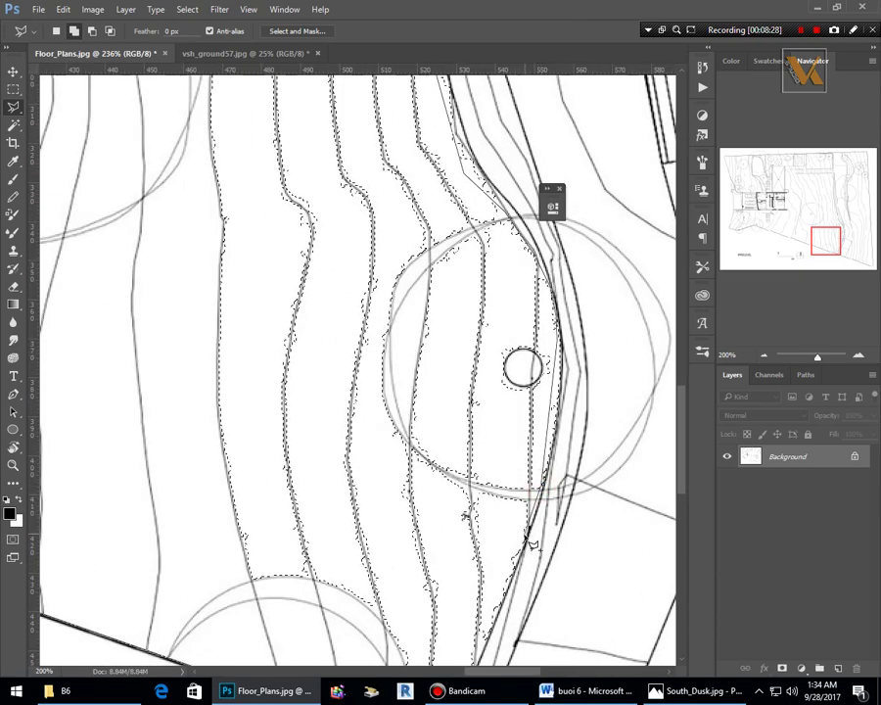
{"action": "scroll", "coordinate": [531, 542], "scroll_direction": "down", "scroll_amount": 3}
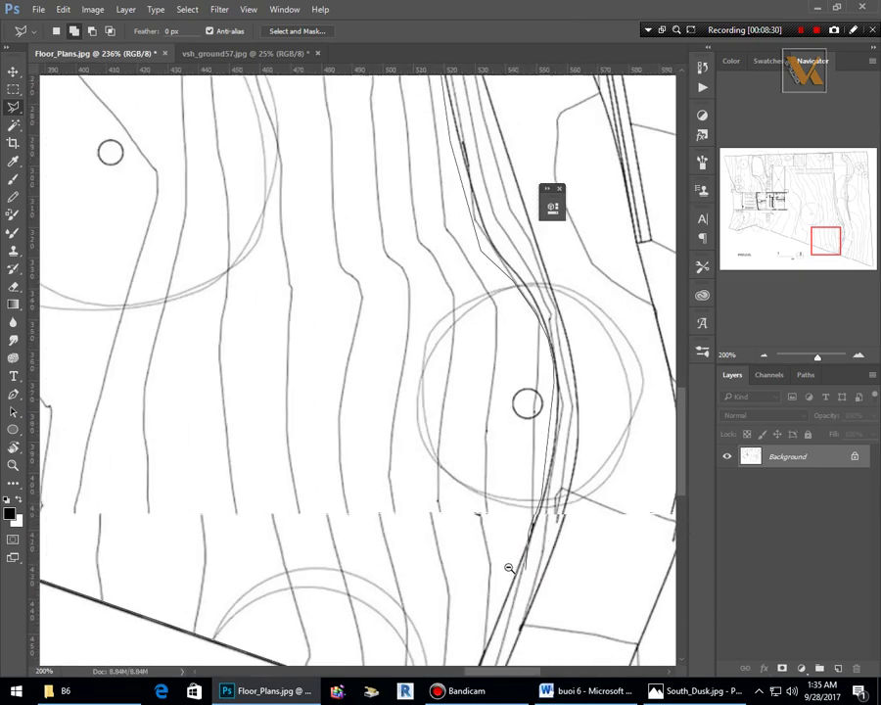
{"action": "scroll", "coordinate": [508, 568], "scroll_direction": "down", "scroll_amount": 2}
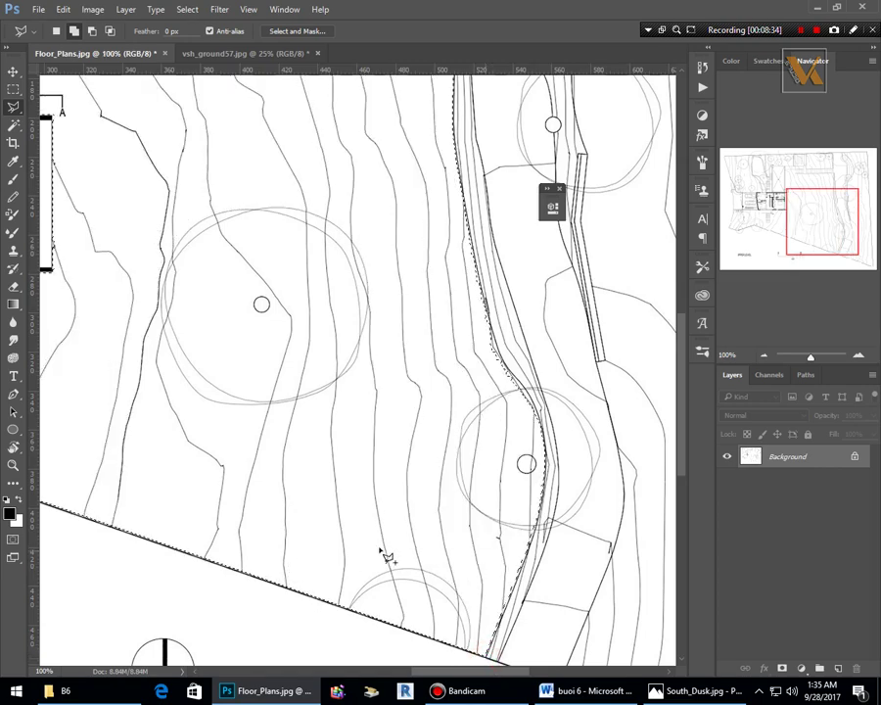
{"action": "scroll", "coordinate": [456, 529], "scroll_direction": "down", "scroll_amount": 2}
{"action": "scroll", "coordinate": [452, 308], "scroll_direction": "up", "scroll_amount": 1}
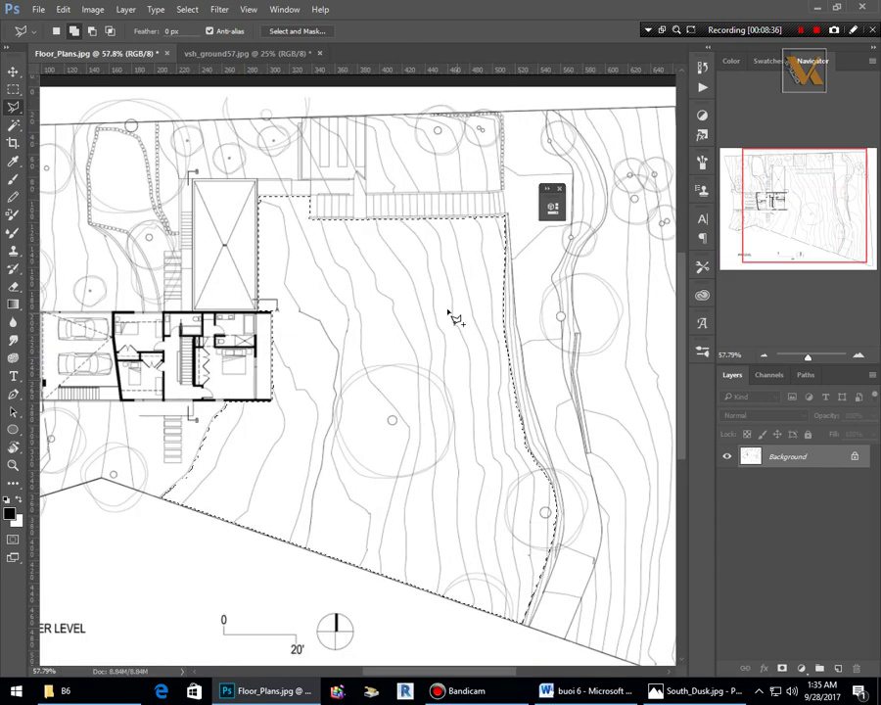
Fill the lawn selection with a Pattern fill layer using the grass pattern at 100% scale.
{"action": "scroll", "coordinate": [456, 311], "scroll_direction": "up", "scroll_amount": 1}
{"action": "left_click", "coordinate": [801, 668]}
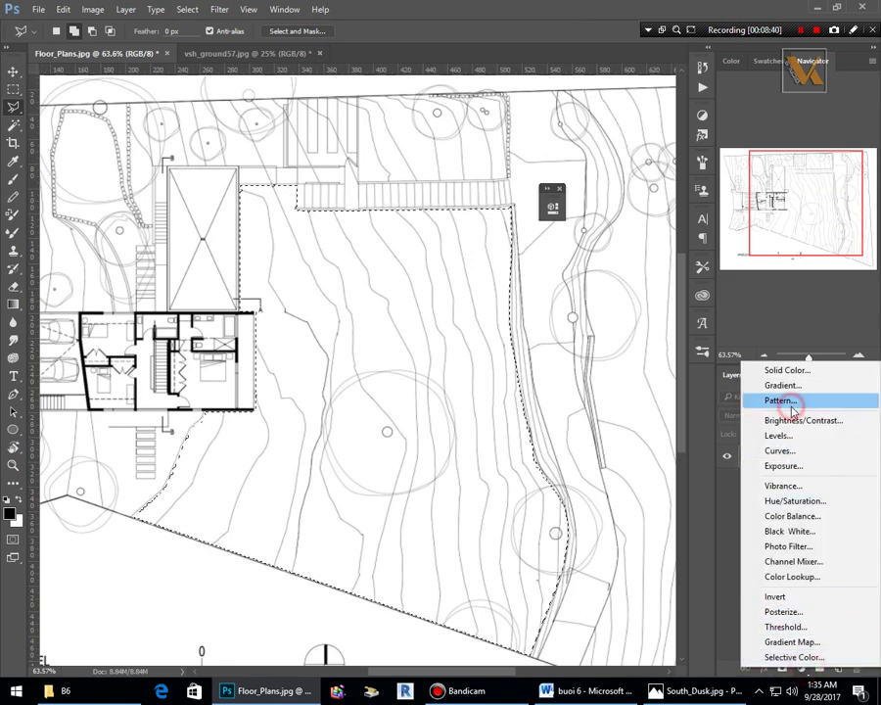
{"action": "left_click", "coordinate": [781, 400]}
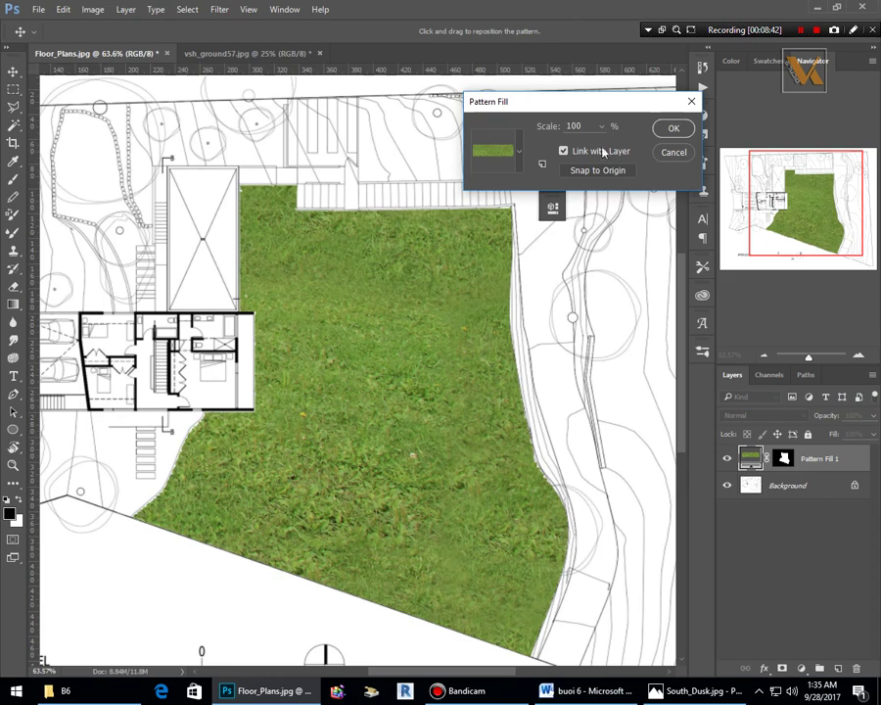
{"action": "left_click", "coordinate": [678, 128]}
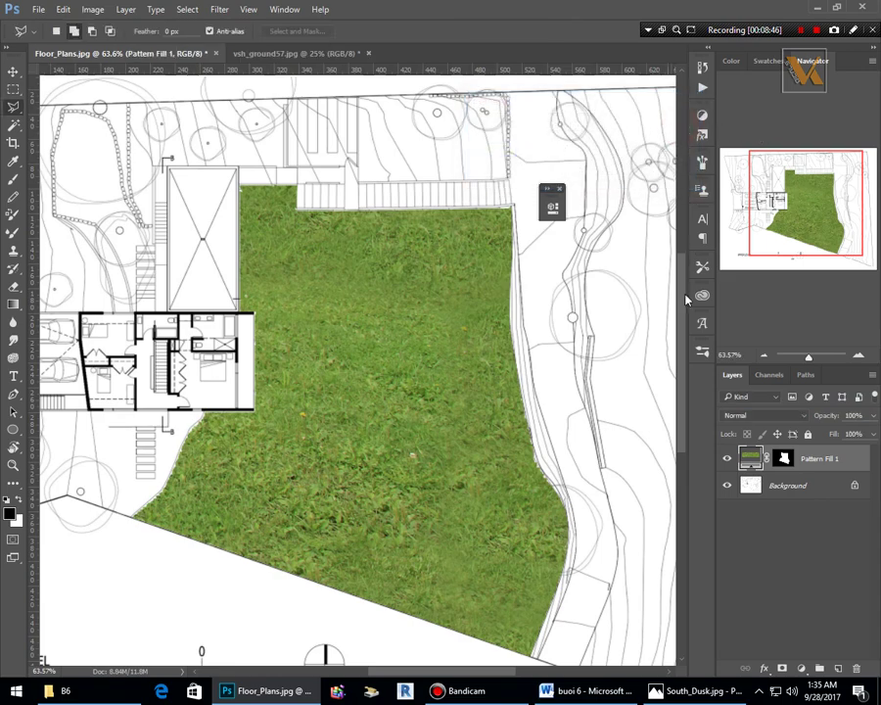
Duplicate the Background layer and place the copy above the grass pattern fill layer.
{"action": "left_click", "coordinate": [778, 492]}
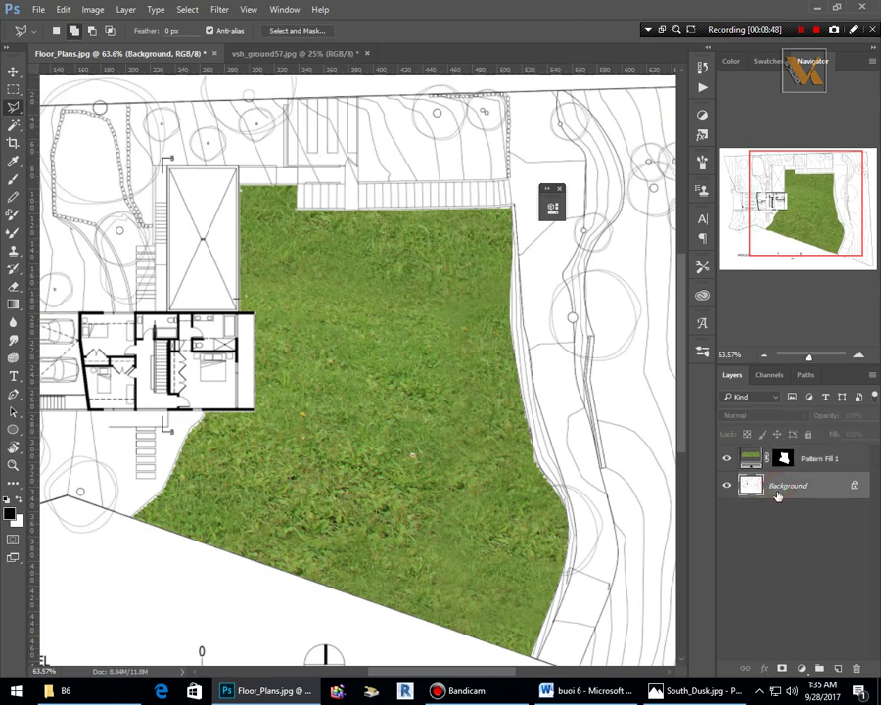
{"action": "key", "text": "ctrl+j"}
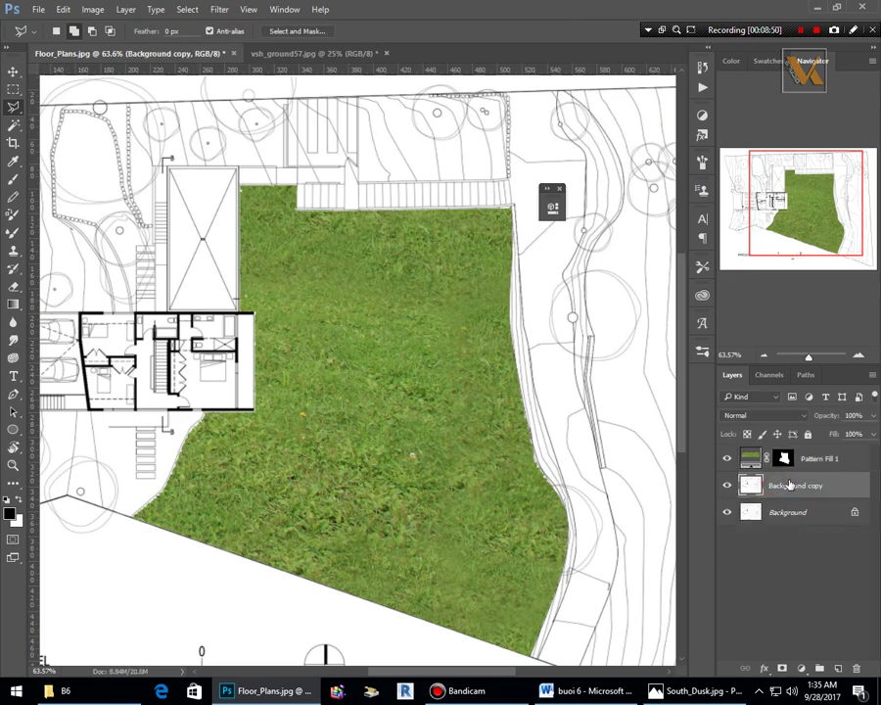
{"action": "left_click_drag", "start_coordinate": [788, 489], "coordinate": [793, 453]}
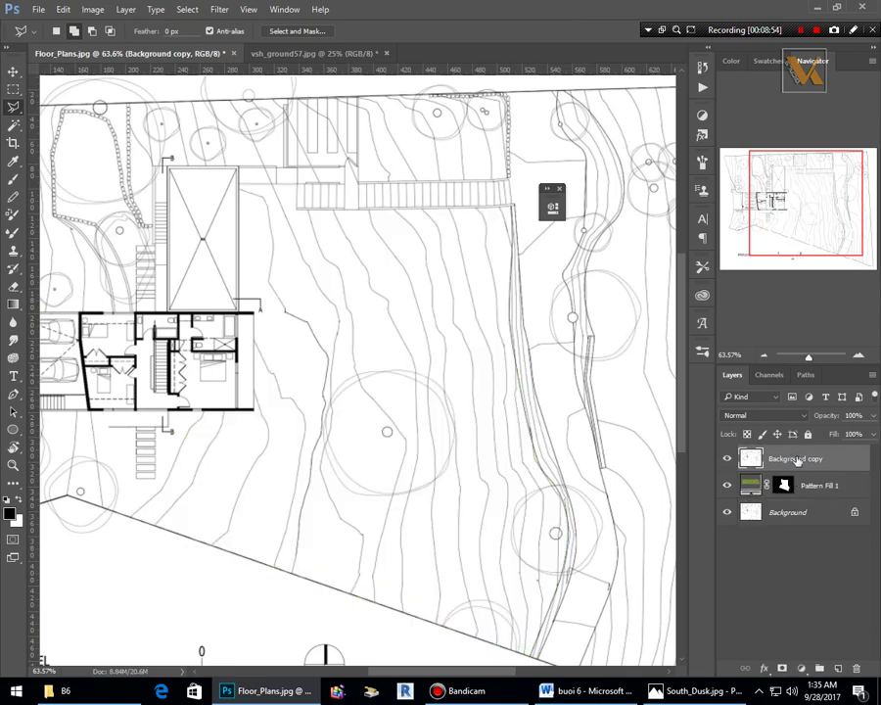
Select the white areas of the Background copy layer with the Magic Wand at tolerance 6, delete them and deselect.
{"action": "left_click", "coordinate": [15, 124]}
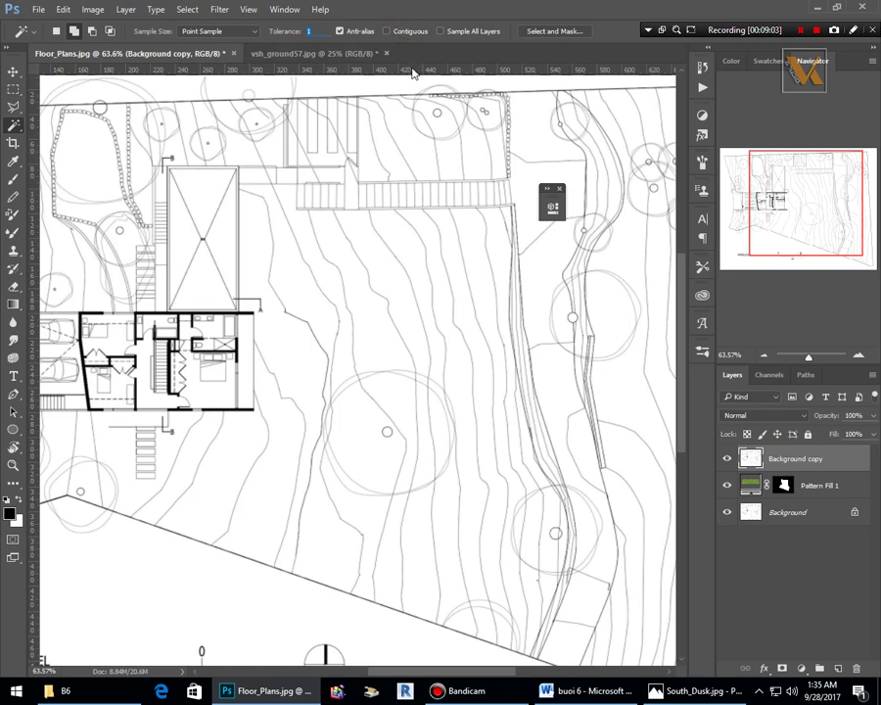
{"action": "type", "text": "6"}
{"action": "scroll", "coordinate": [429, 55], "scroll_direction": "down", "scroll_amount": 2}
{"action": "scroll", "coordinate": [456, 255], "scroll_direction": "down", "scroll_amount": 4}
{"action": "scroll", "coordinate": [299, 486], "scroll_direction": "up", "scroll_amount": 1}
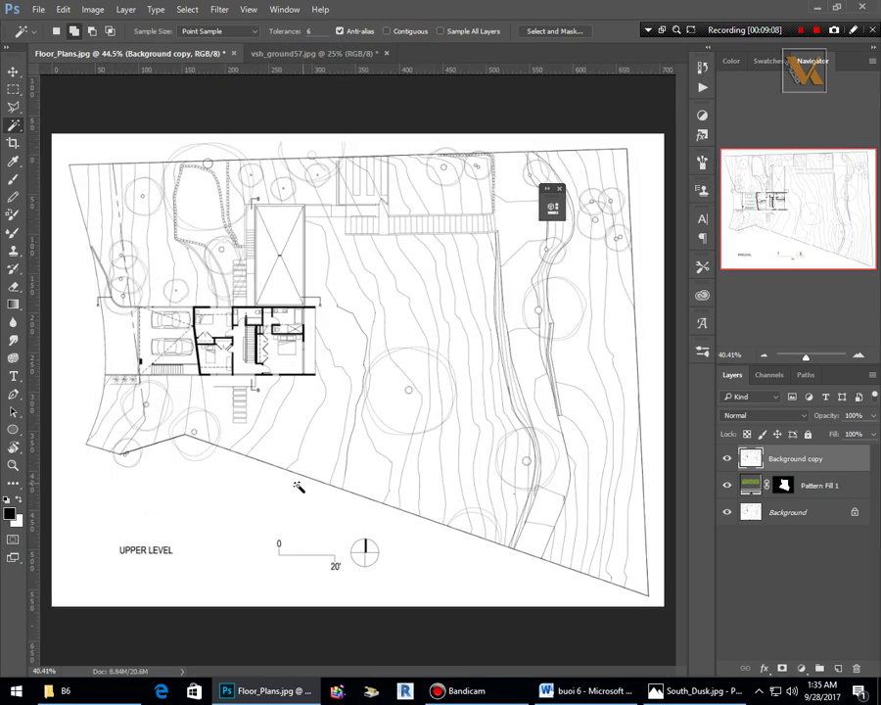
{"action": "scroll", "coordinate": [229, 497], "scroll_direction": "up", "scroll_amount": 1}
{"action": "scroll", "coordinate": [233, 494], "scroll_direction": "down", "scroll_amount": 2}
{"action": "scroll", "coordinate": [237, 491], "scroll_direction": "up", "scroll_amount": 1}
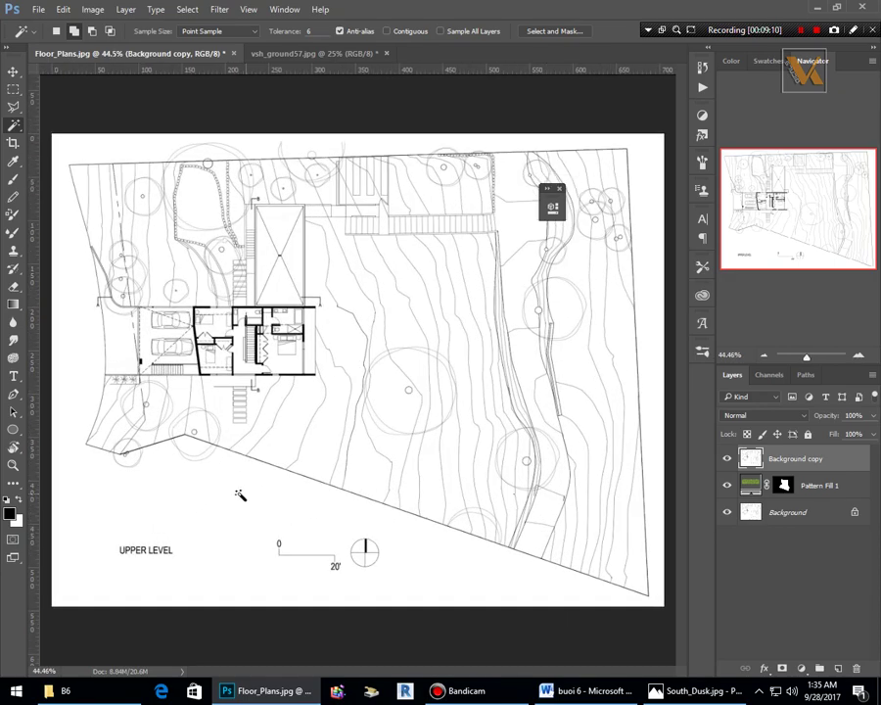
{"action": "left_click", "coordinate": [240, 497]}
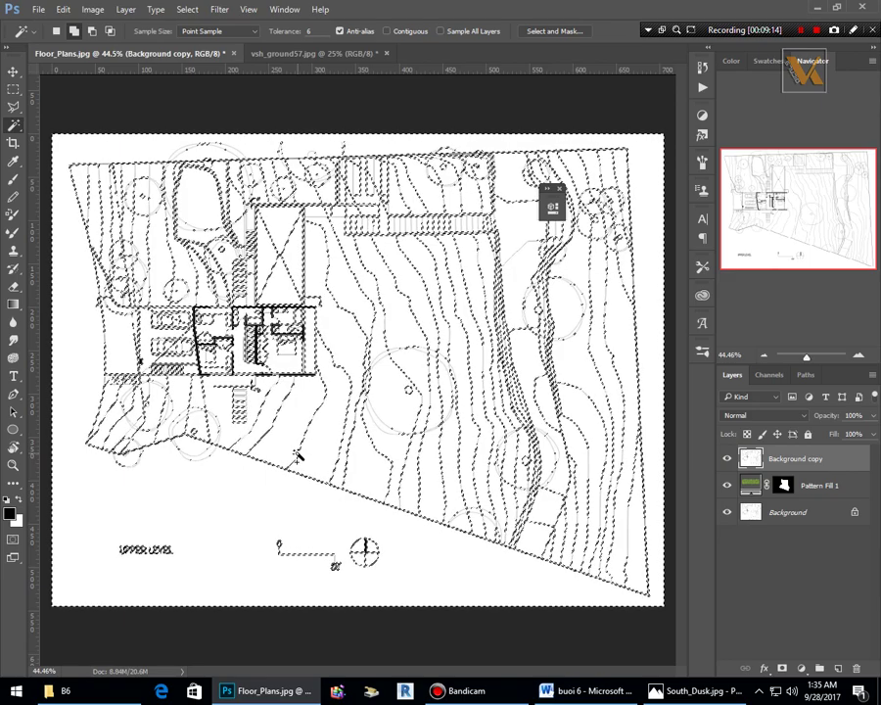
{"action": "key", "text": "Delete"}
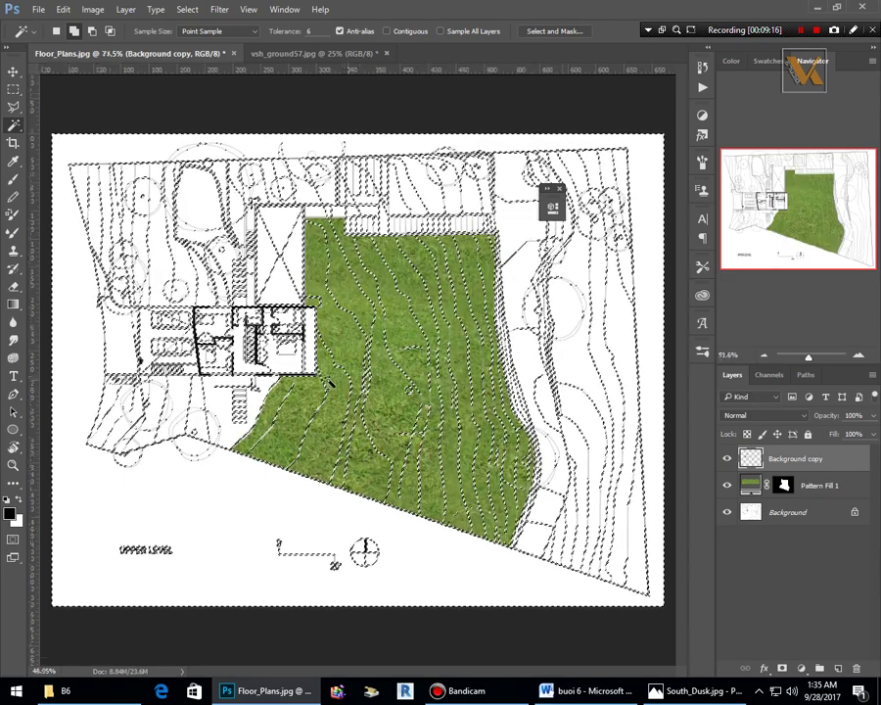
{"action": "scroll", "coordinate": [354, 384], "scroll_direction": "up", "scroll_amount": 5}
{"action": "scroll", "coordinate": [393, 411], "scroll_direction": "up", "scroll_amount": 3}
{"action": "scroll", "coordinate": [387, 406], "scroll_direction": "down", "scroll_amount": 2}
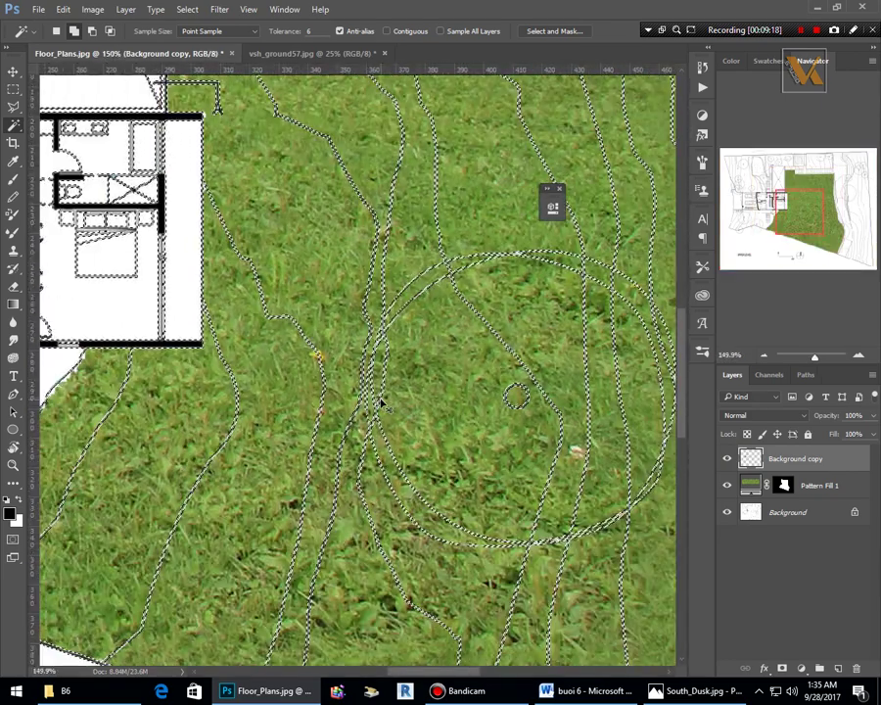
{"action": "key", "text": "ctrl+d"}
{"action": "scroll", "coordinate": [380, 400], "scroll_direction": "down", "scroll_amount": 2}
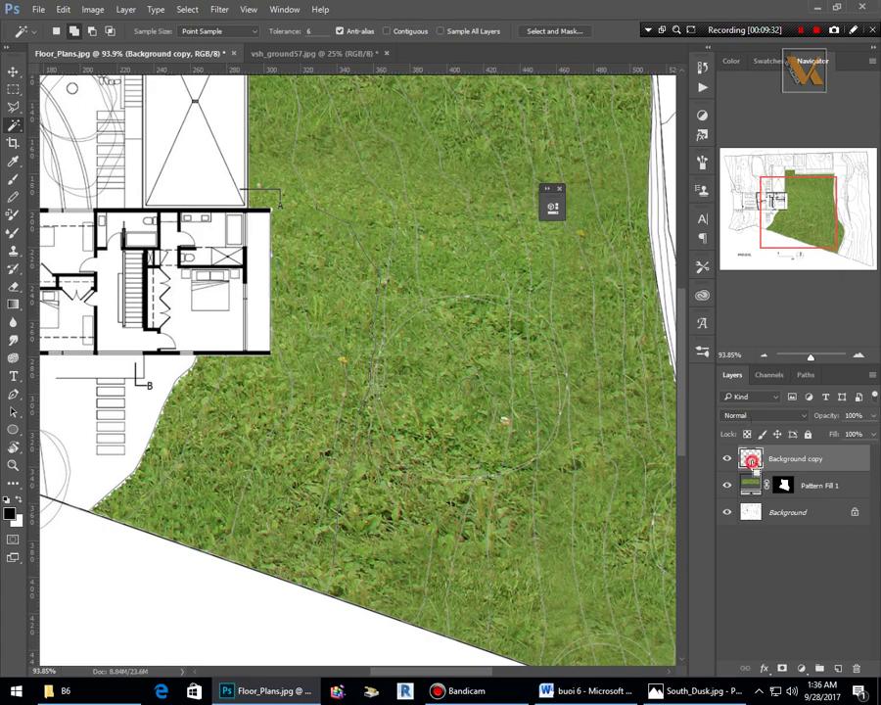
Load the linework of the Background copy layer as a selection and fill it with dark grey 504f4f.
{"action": "left_click", "coordinate": [751, 460], "text": "ctrl"}
{"action": "scroll", "coordinate": [489, 483], "scroll_direction": "down", "scroll_amount": 3}
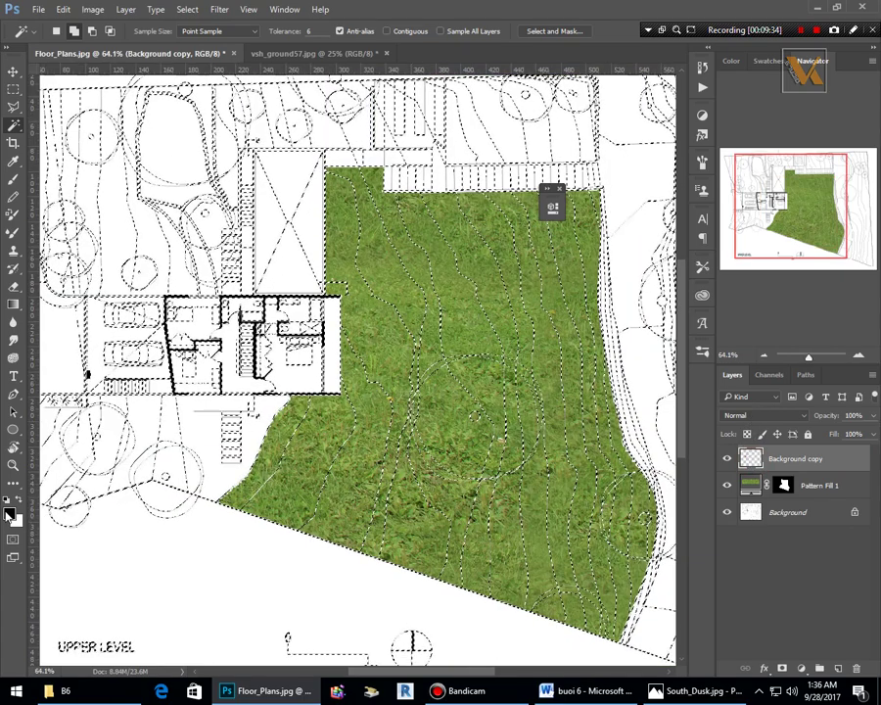
{"action": "left_click", "coordinate": [10, 514]}
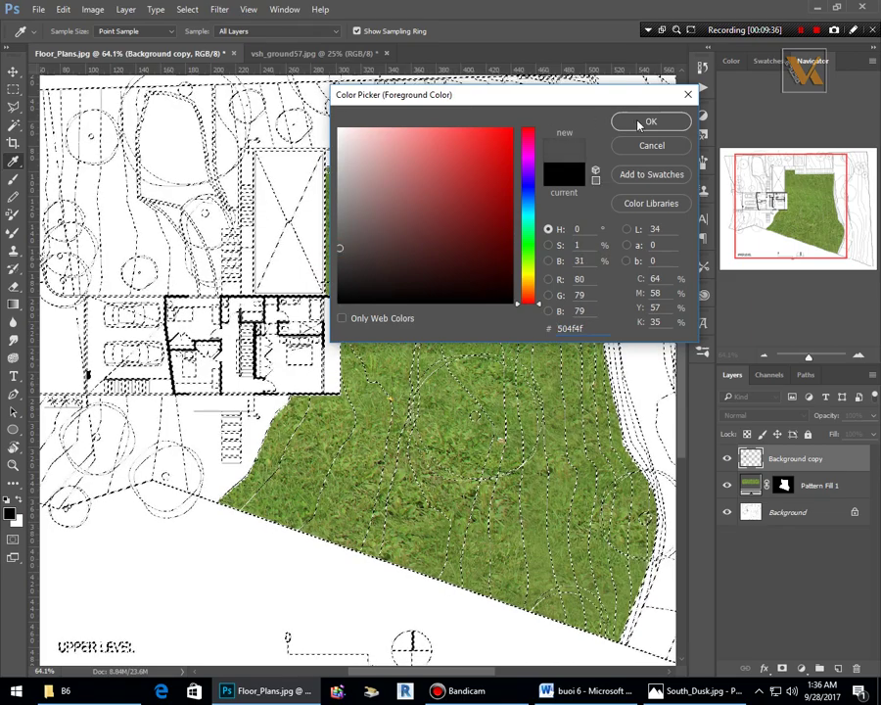
{"action": "left_click", "coordinate": [646, 121]}
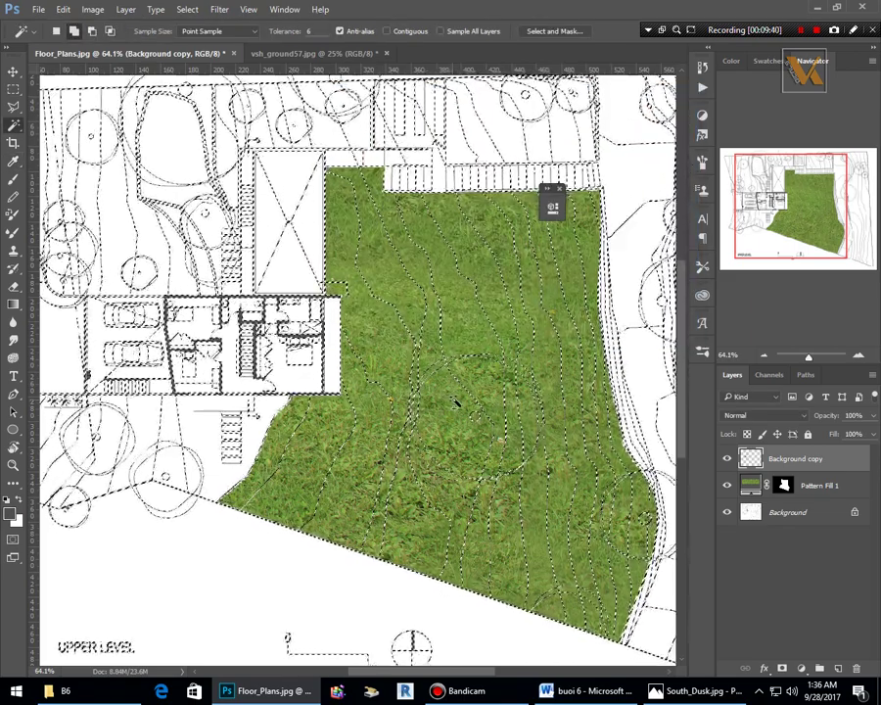
Set the foreground colour to near-black 262626, refill the selected linework with it and deselect.
{"action": "scroll", "coordinate": [455, 401], "scroll_direction": "up", "scroll_amount": 5}
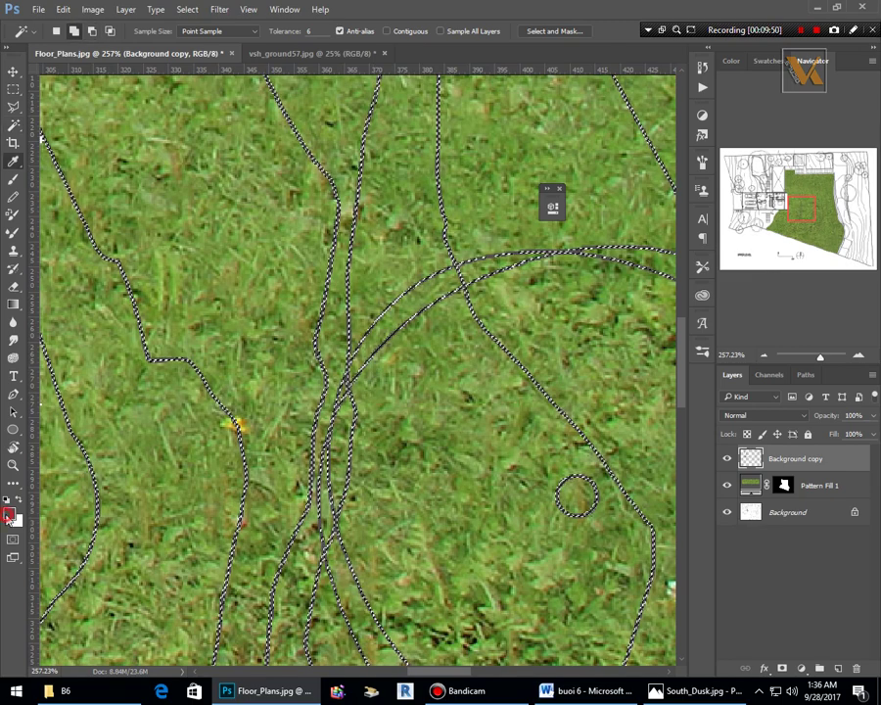
{"action": "left_click", "coordinate": [9, 509]}
{"action": "left_click", "coordinate": [339, 277]}
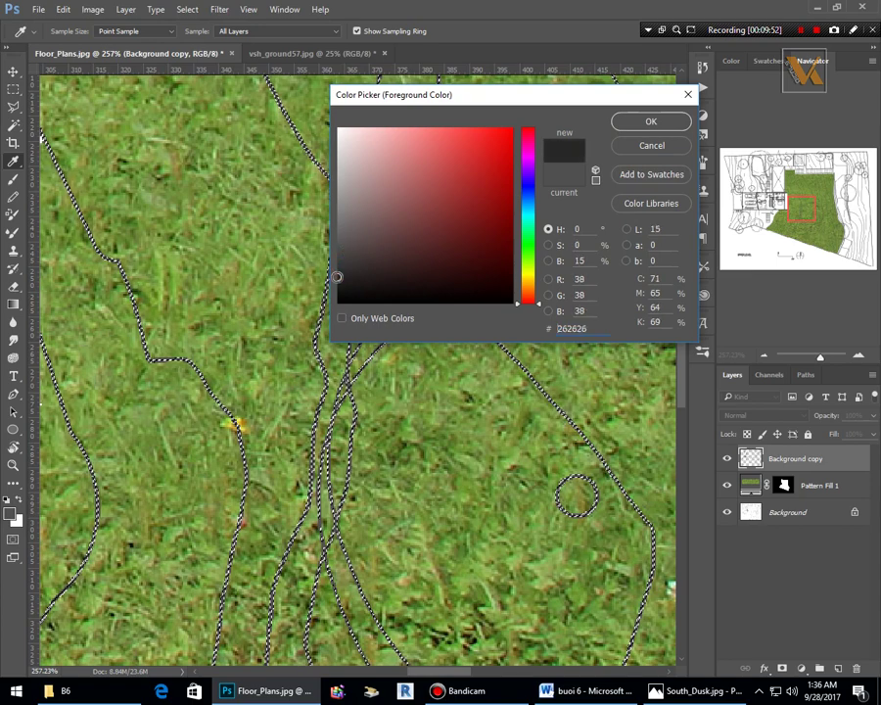
{"action": "left_click", "coordinate": [651, 122]}
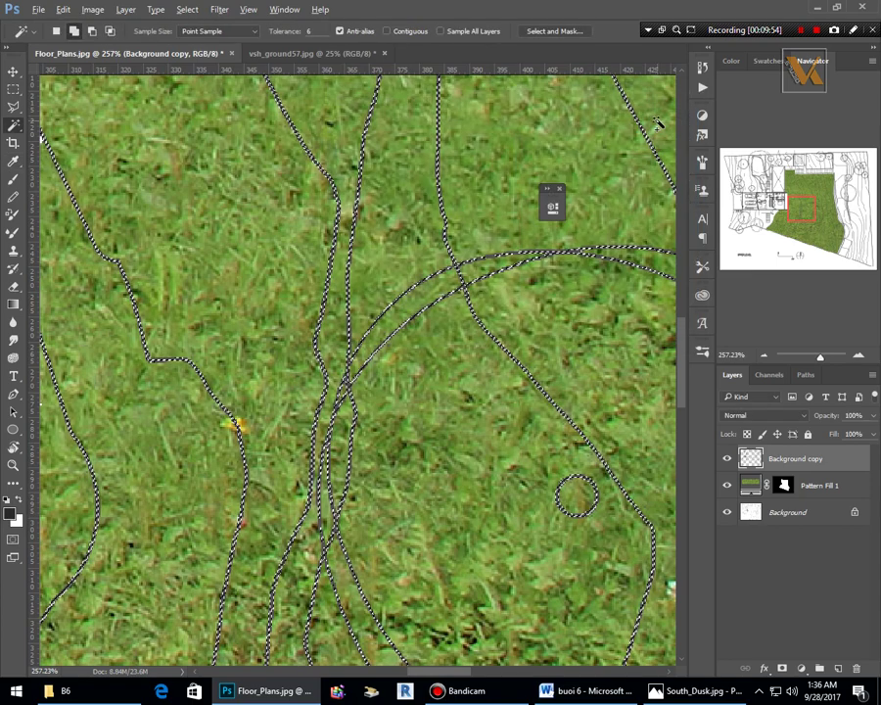
{"action": "key", "text": "alt+BackSpace"}
{"action": "key", "text": "ctrl+d"}
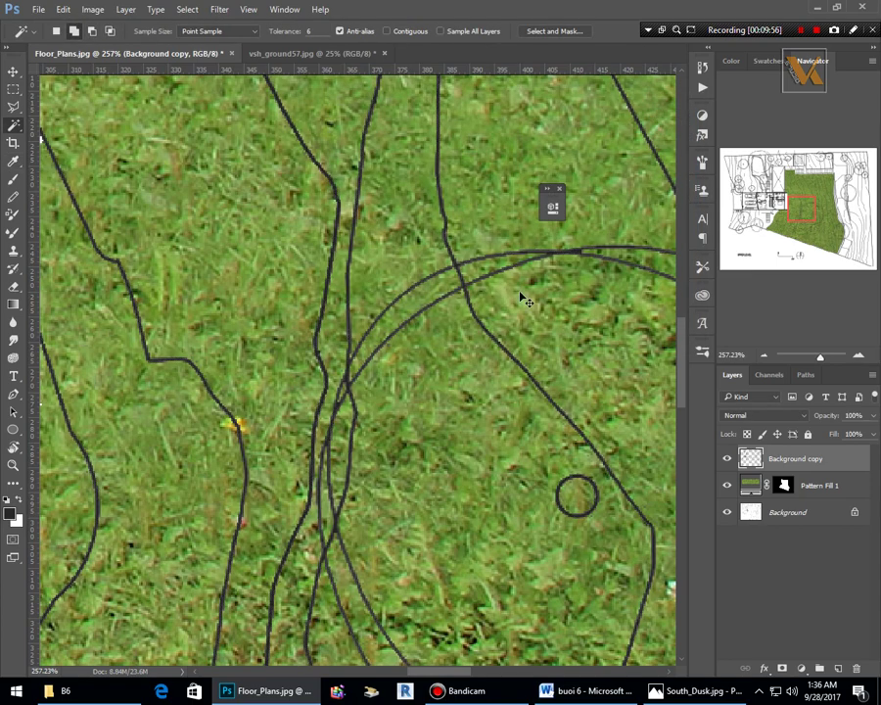
{"action": "scroll", "coordinate": [431, 372], "scroll_direction": "down", "scroll_amount": 5}
{"action": "scroll", "coordinate": [431, 372], "scroll_direction": "down", "scroll_amount": 3}
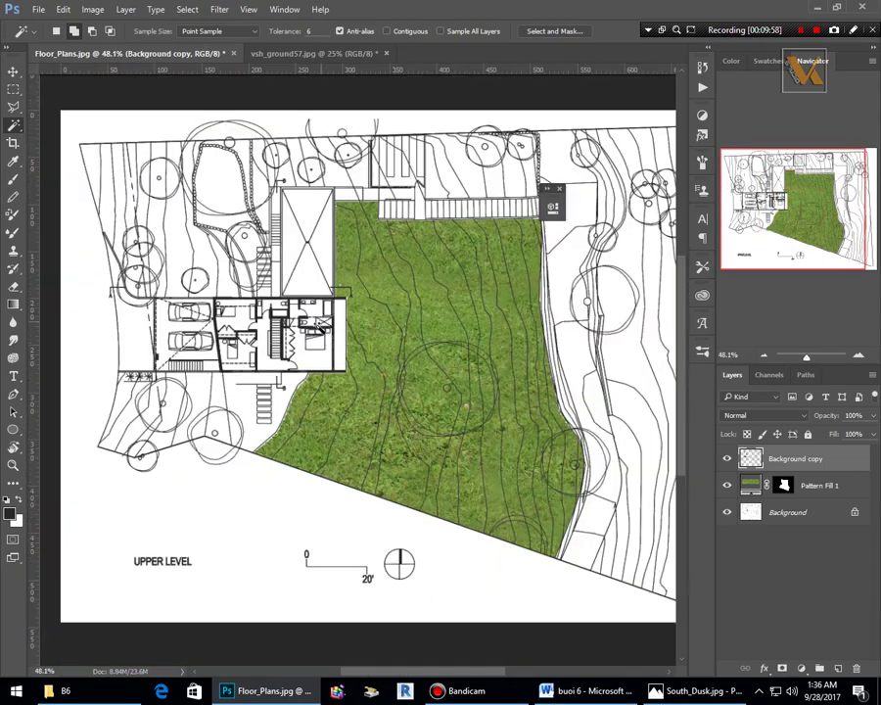
Examine the recoloured linework over the grass and around the stairs and planted area along the plan's upper boundary.
{"action": "scroll", "coordinate": [323, 323], "scroll_direction": "down", "scroll_amount": 1}
{"action": "scroll", "coordinate": [323, 323], "scroll_direction": "up", "scroll_amount": 2}
{"action": "scroll", "coordinate": [307, 323], "scroll_direction": "down", "scroll_amount": 2}
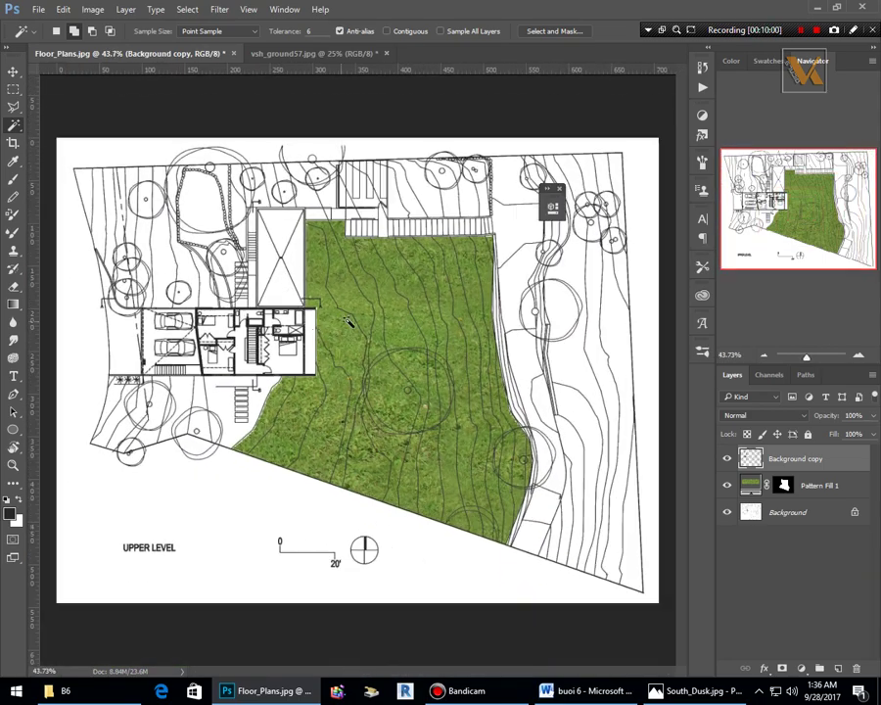
{"action": "scroll", "coordinate": [347, 323], "scroll_direction": "up", "scroll_amount": 1}
{"action": "key", "text": "v"}
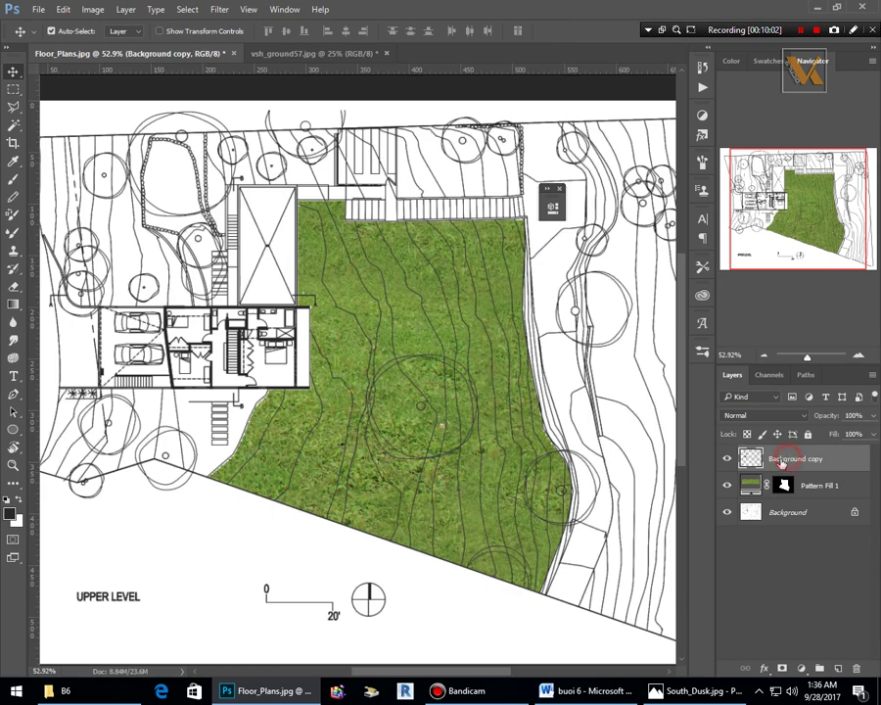
{"action": "scroll", "coordinate": [489, 133], "scroll_direction": "up", "scroll_amount": 1}
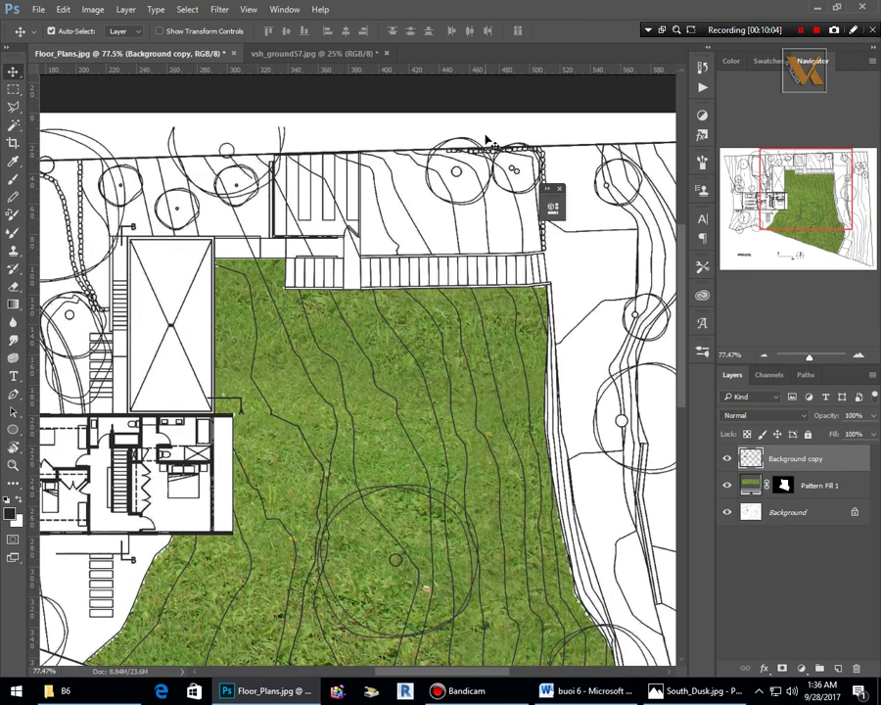
{"action": "scroll", "coordinate": [464, 259], "scroll_direction": "up", "scroll_amount": 1}
{"action": "scroll", "coordinate": [360, 347], "scroll_direction": "up", "scroll_amount": 1}
{"action": "scroll", "coordinate": [356, 350], "scroll_direction": "down", "scroll_amount": 1}
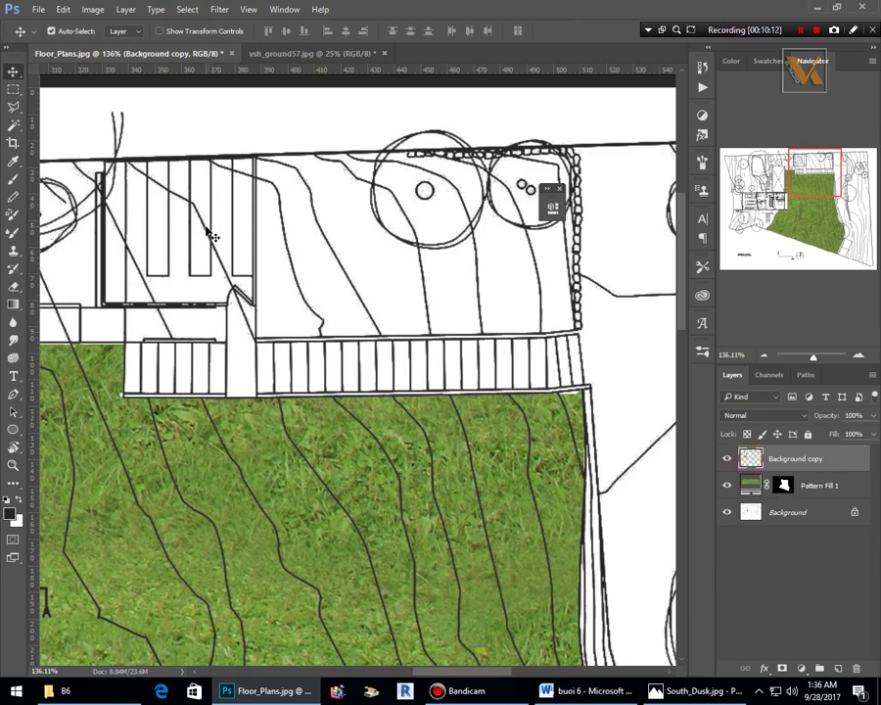
Select the planted area above the long stair strip with the Polygonal Lasso, following the stone edging and the upper plot boundary.
{"action": "key", "text": "l"}
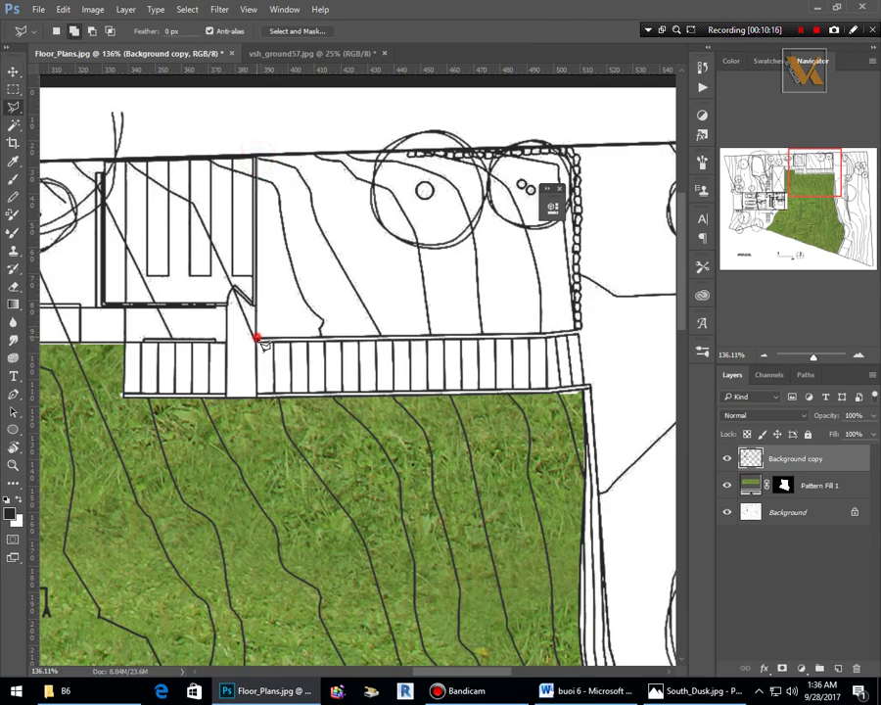
{"action": "left_click", "coordinate": [548, 338]}
{"action": "left_click", "coordinate": [577, 339]}
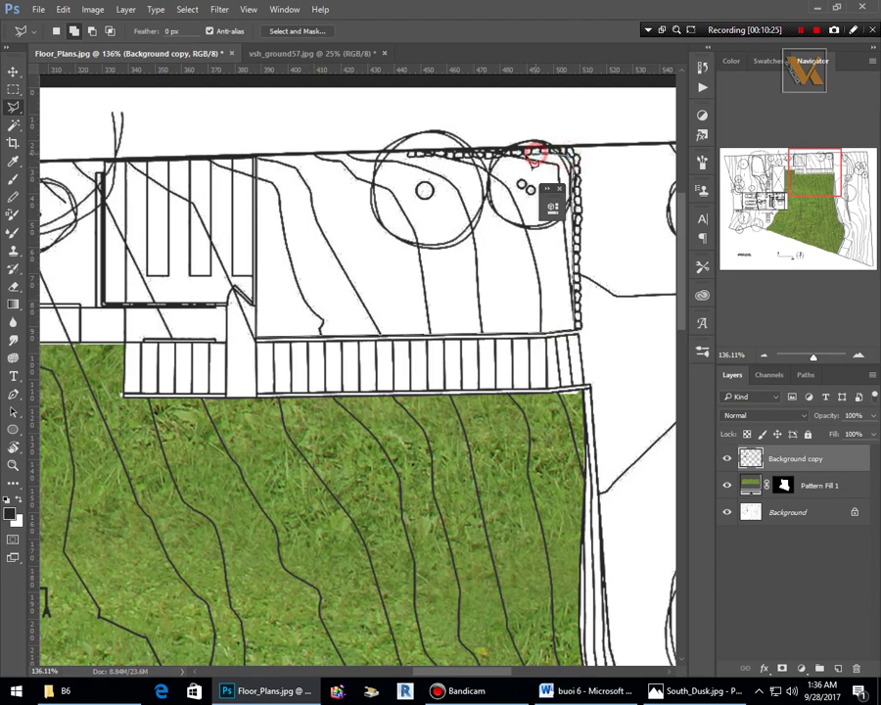
{"action": "left_click", "coordinate": [505, 156]}
{"action": "left_click", "coordinate": [455, 156]}
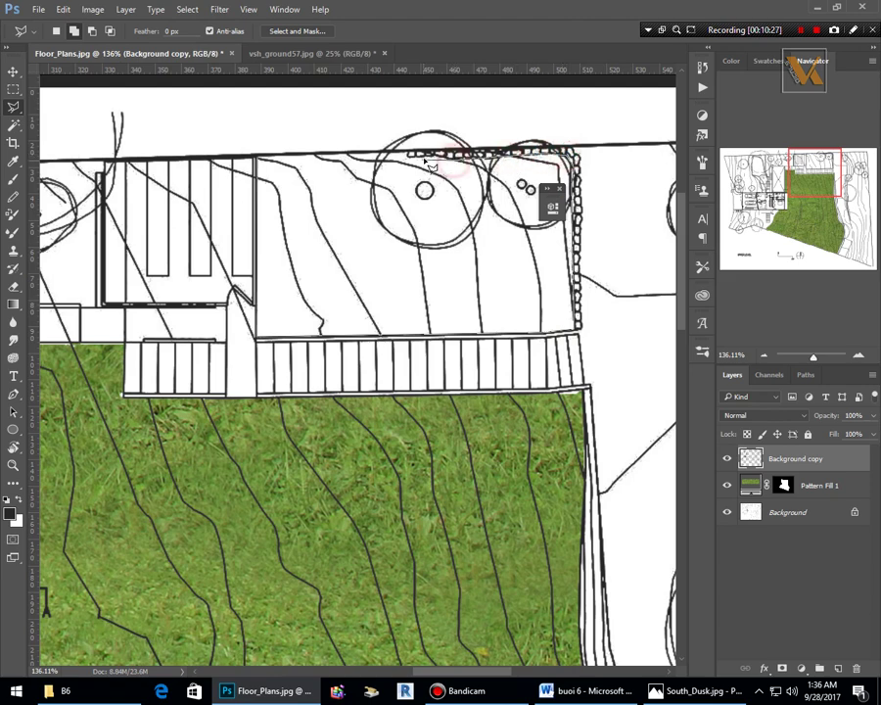
{"action": "left_click", "coordinate": [418, 155]}
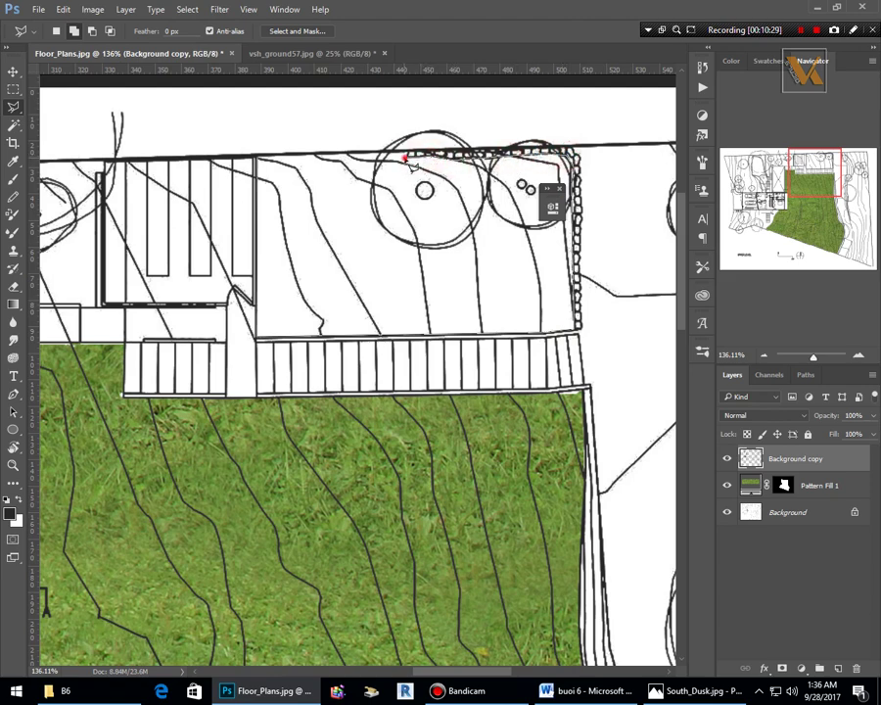
{"action": "left_click", "coordinate": [256, 158]}
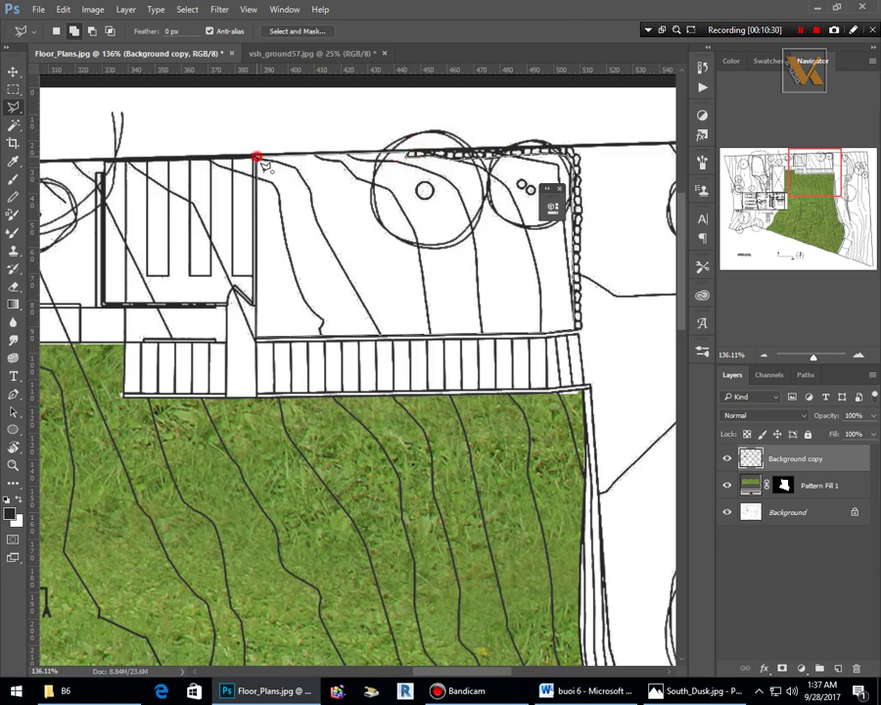
{"action": "double_click", "coordinate": [256, 337]}
Try to add the white strip along the plot's right boundary to the selection using the Magic Wand with Contiguous off.
{"action": "scroll", "coordinate": [327, 224], "scroll_direction": "down", "scroll_amount": 5}
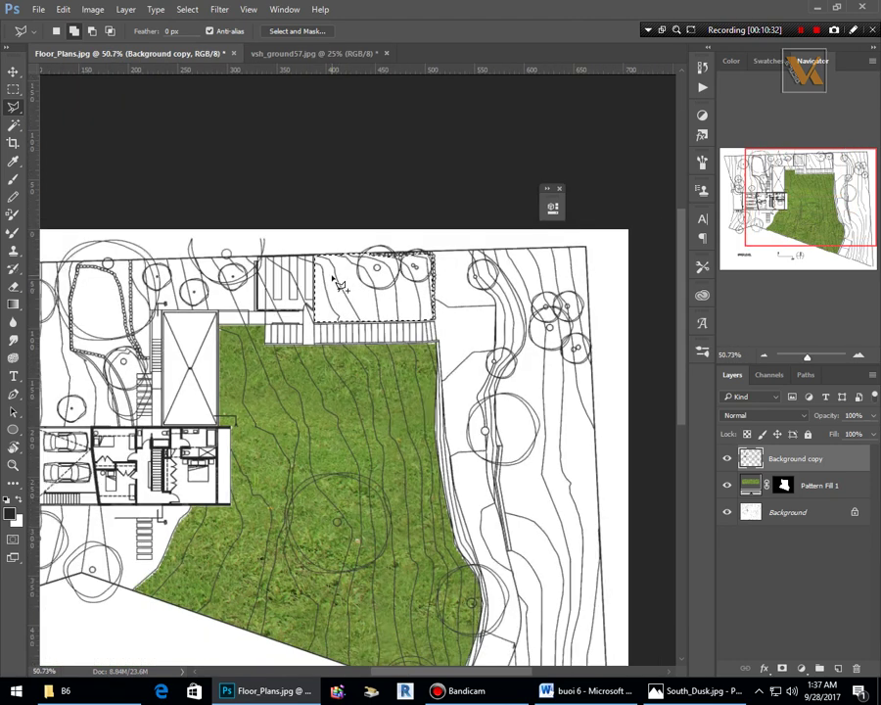
{"action": "key", "text": "ctrl+plus"}
{"action": "key", "text": "ctrl+plus"}
{"action": "key", "text": "ctrl+plus"}
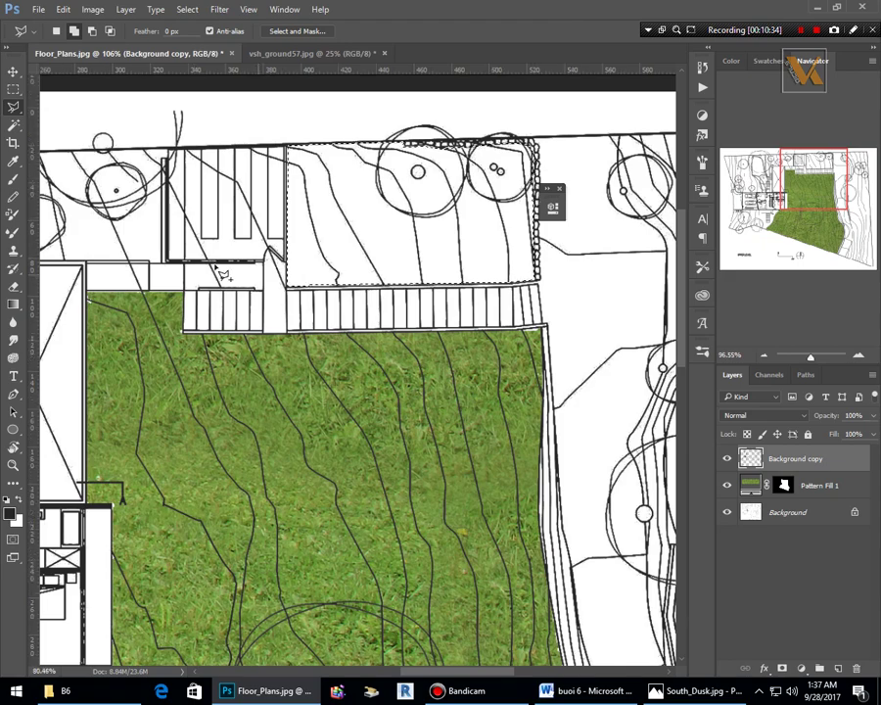
{"action": "key", "text": "ctrl+0"}
{"action": "scroll", "coordinate": [576, 489], "scroll_direction": "up", "scroll_amount": 3}
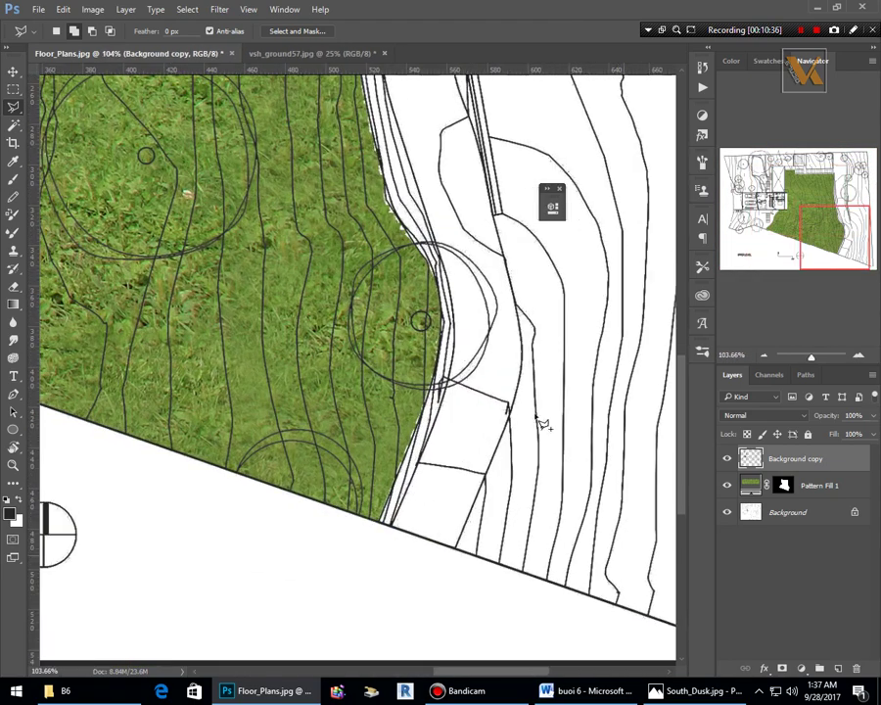
{"action": "scroll", "coordinate": [545, 419], "scroll_direction": "down", "scroll_amount": 1}
{"action": "scroll", "coordinate": [467, 431], "scroll_direction": "down", "scroll_amount": 1}
{"action": "key", "text": "w"}
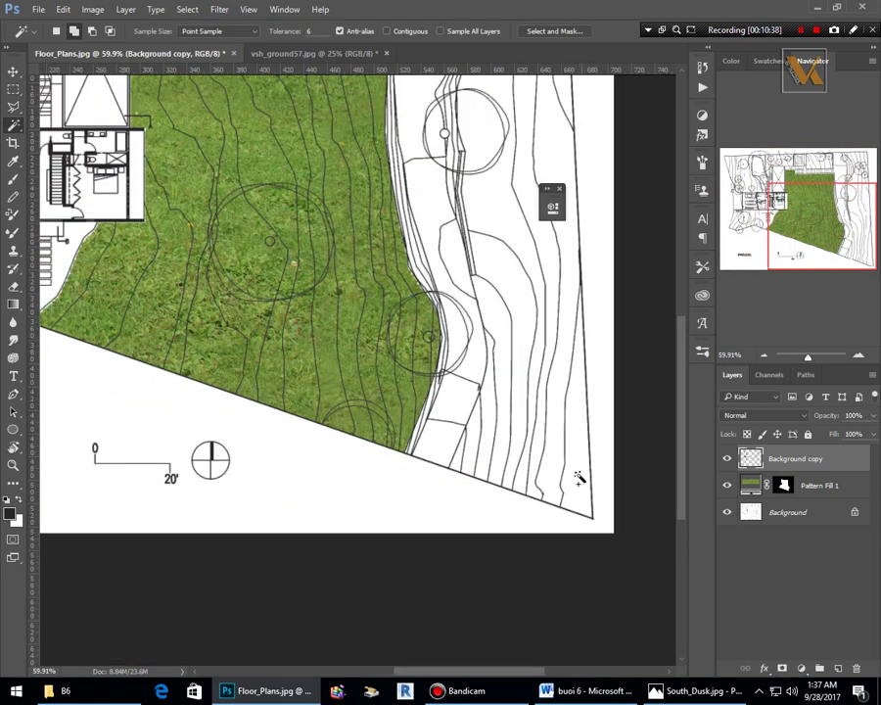
{"action": "left_click", "coordinate": [579, 476]}
{"action": "key", "text": "ctrl+d"}
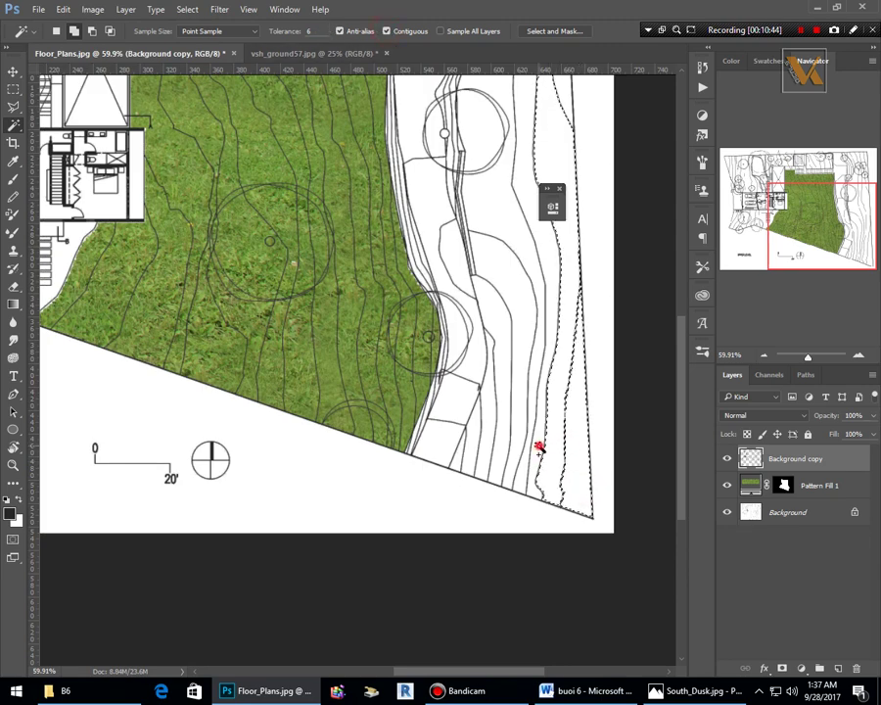
With Contiguous on, add the white strips between the contour lines on the plot's right-hand slope to the selection with the Magic Wand.
{"action": "left_click", "coordinate": [486, 446], "text": "shift"}
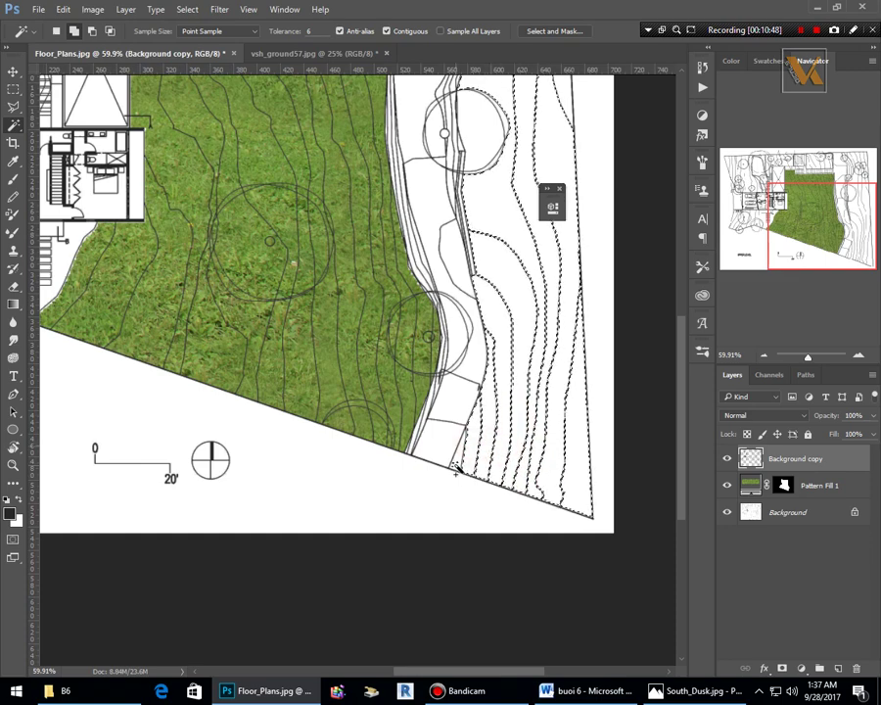
{"action": "scroll", "coordinate": [554, 245], "scroll_direction": "down", "scroll_amount": 3}
{"action": "scroll", "coordinate": [554, 247], "scroll_direction": "up", "scroll_amount": 3}
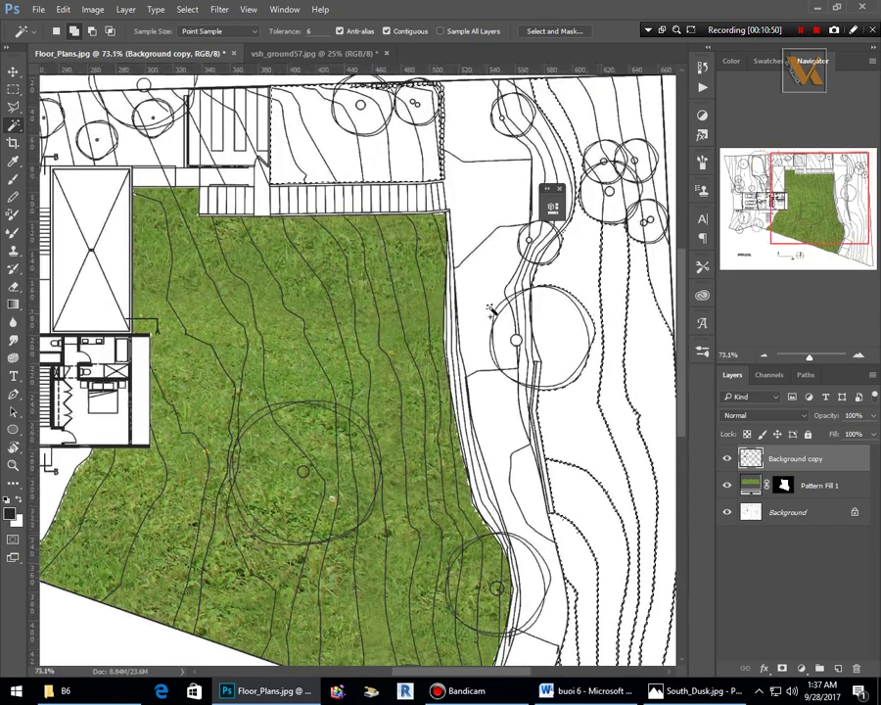
{"action": "scroll", "coordinate": [577, 391], "scroll_direction": "down", "scroll_amount": 3}
{"action": "scroll", "coordinate": [583, 405], "scroll_direction": "up", "scroll_amount": 1}
{"action": "left_click", "coordinate": [583, 404], "text": "shift"}
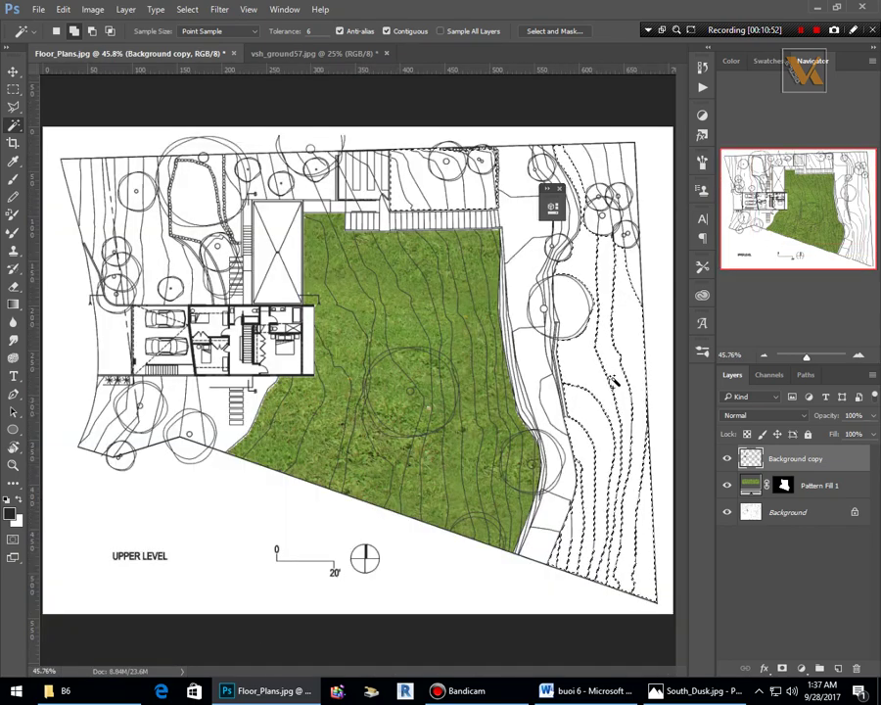
Begin an additive Polygonal Lasso outline along the plot's right boundary, around its upper-right corner and back along the upper boundary.
{"action": "key", "text": "l"}
{"action": "scroll", "coordinate": [675, 430], "scroll_direction": "up", "scroll_amount": 4}
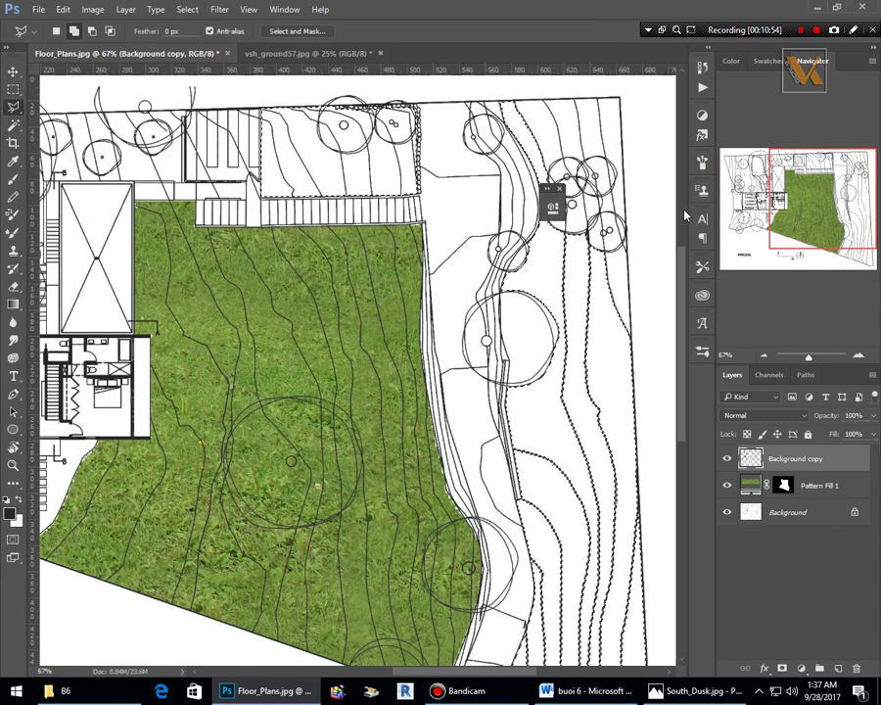
{"action": "scroll", "coordinate": [654, 547], "scroll_direction": "up", "scroll_amount": 5}
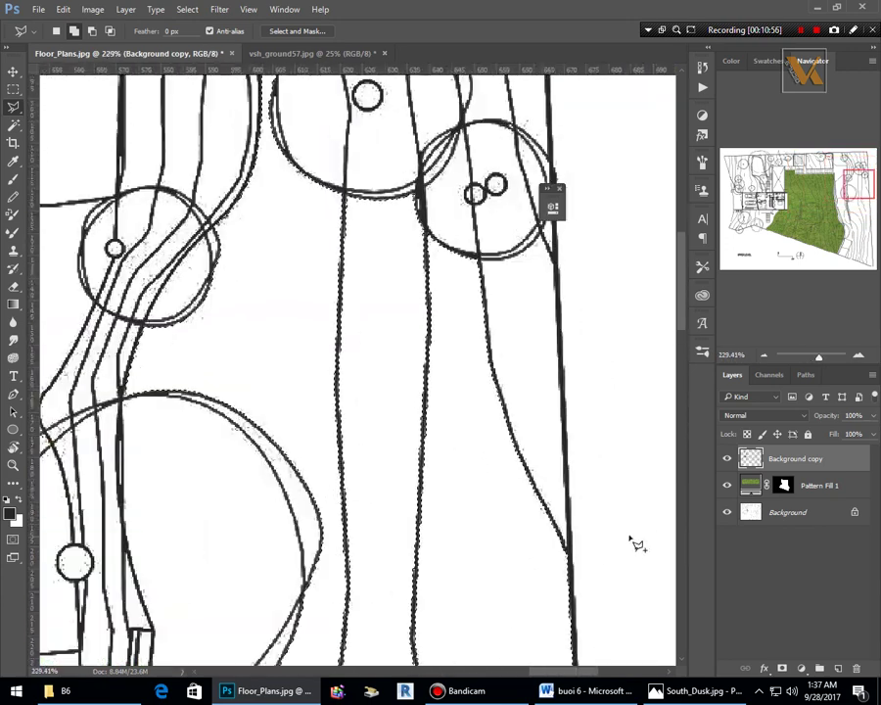
{"action": "mouse_move", "coordinate": [578, 572]}
{"action": "left_mouse_down"}
{"action": "mouse_move", "coordinate": [568, 558]}
{"action": "mouse_move", "coordinate": [553, 69]}
{"action": "mouse_move", "coordinate": [551, 238]}
{"action": "mouse_move", "coordinate": [186, 244]}
{"action": "left_mouse_up"}
{"action": "left_click", "coordinate": [182, 237]}
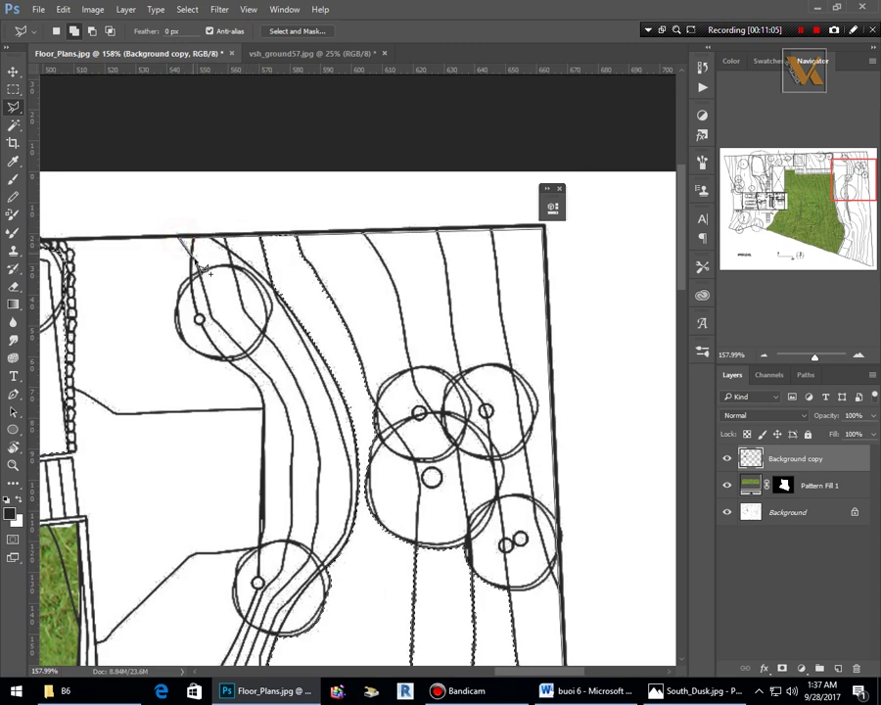
Continue the lasso outline down the contour line through the upper small tree to the top of the next tree.
{"action": "left_click", "coordinate": [197, 259]}
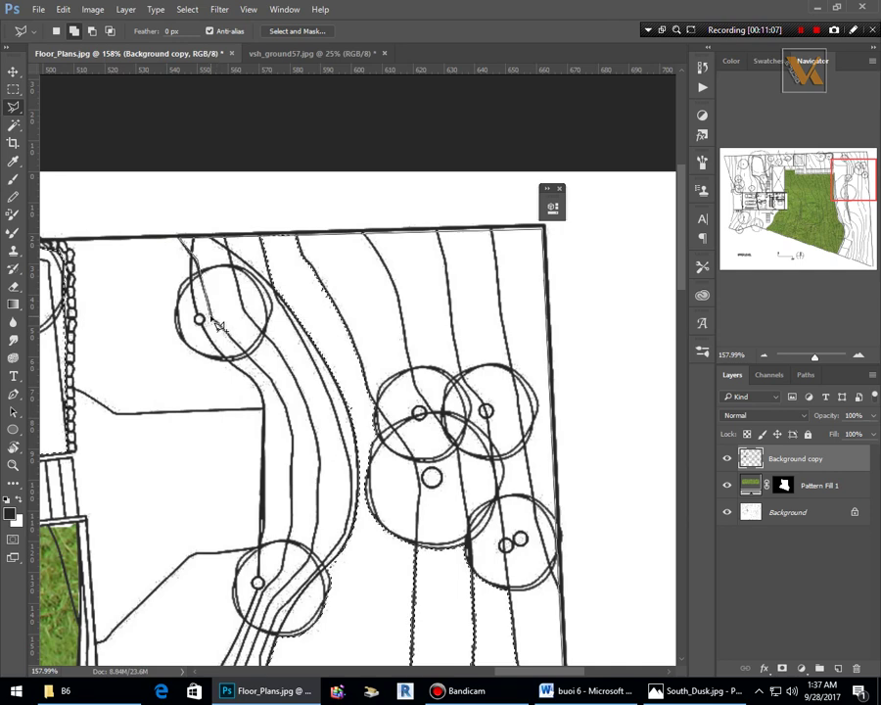
{"action": "left_click", "coordinate": [211, 311]}
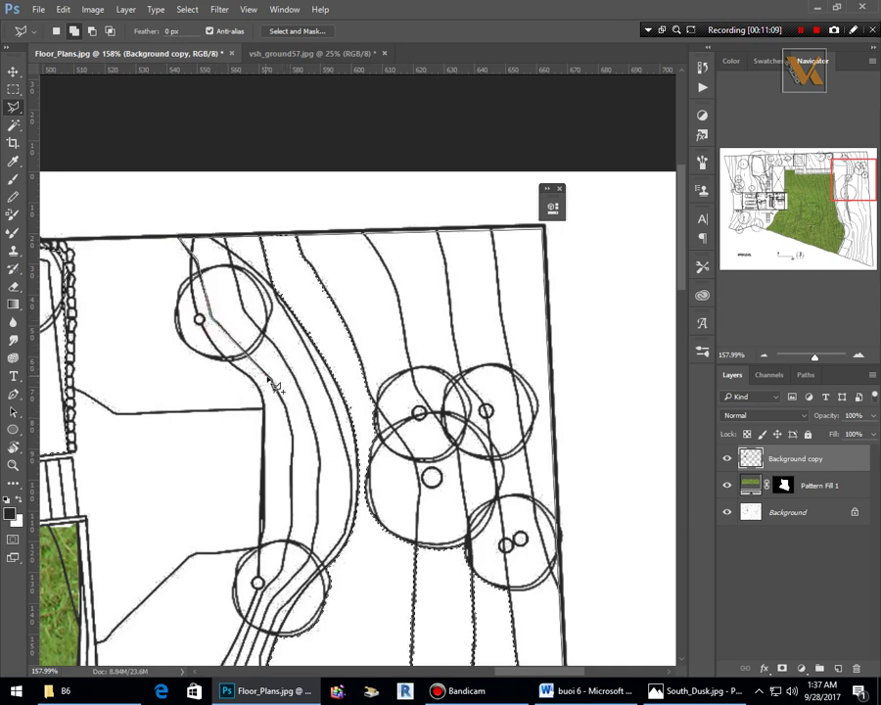
{"action": "left_click", "coordinate": [282, 390]}
{"action": "left_click", "coordinate": [291, 415]}
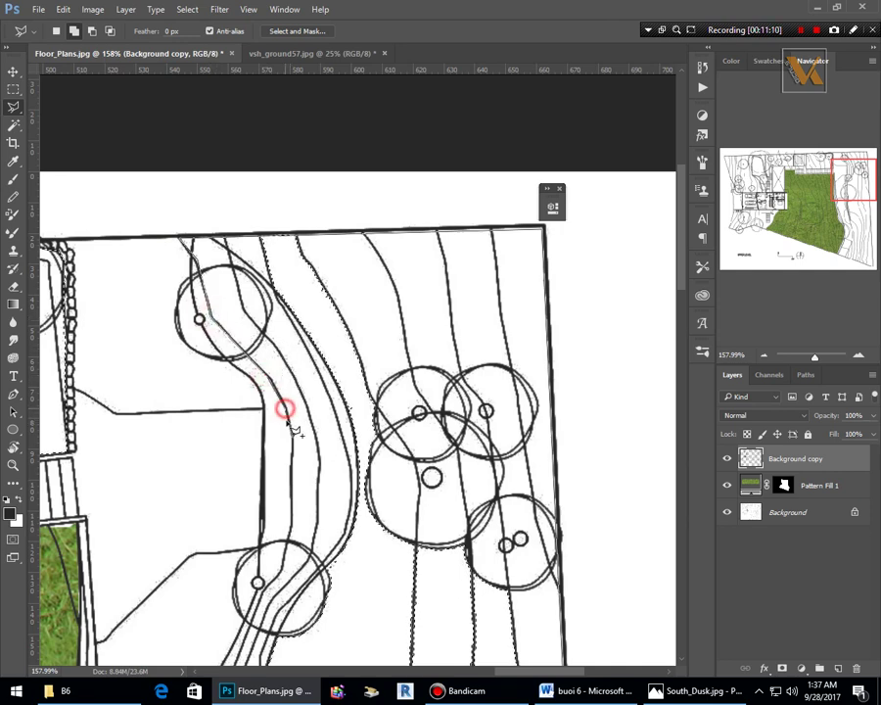
{"action": "left_click", "coordinate": [292, 440]}
{"action": "left_click", "coordinate": [292, 495]}
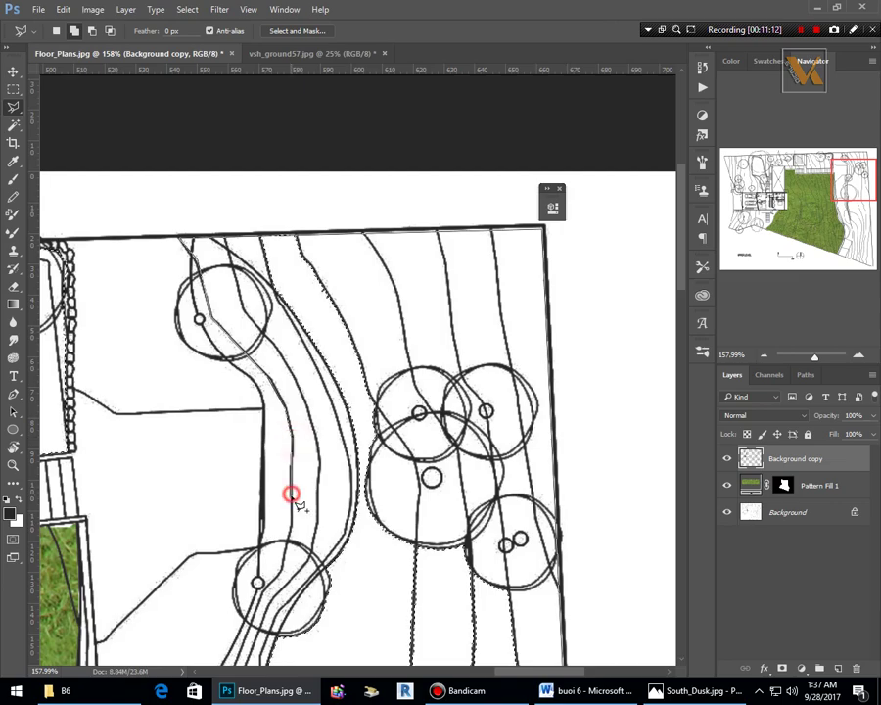
{"action": "left_click", "coordinate": [292, 533]}
Trace the lasso outline through the second small tree and down the contour line to the edge of the large tree.
{"action": "scroll", "coordinate": [297, 573], "scroll_direction": "down", "scroll_amount": 3}
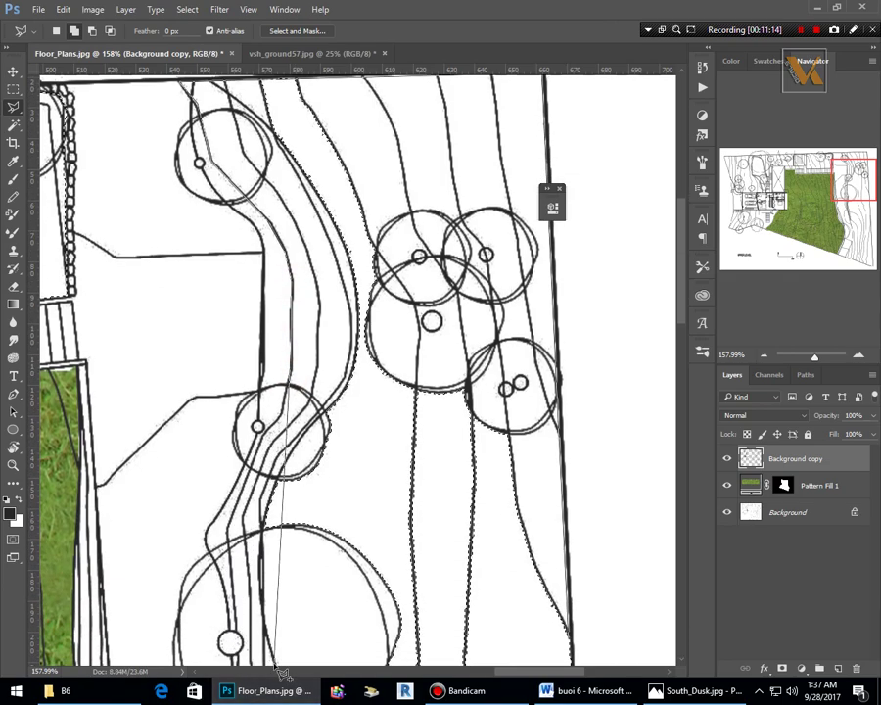
{"action": "scroll", "coordinate": [296, 573], "scroll_direction": "down", "scroll_amount": 3}
{"action": "scroll", "coordinate": [297, 572], "scroll_direction": "up", "scroll_amount": 2}
{"action": "scroll", "coordinate": [297, 573], "scroll_direction": "up", "scroll_amount": 1}
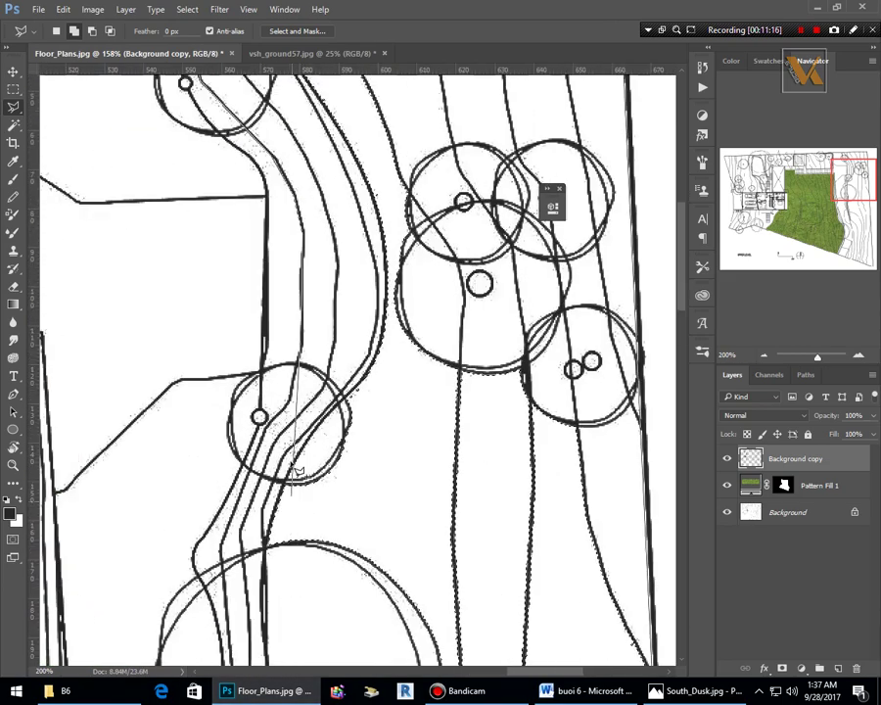
{"action": "left_click", "coordinate": [276, 415]}
{"action": "left_click", "coordinate": [262, 431]}
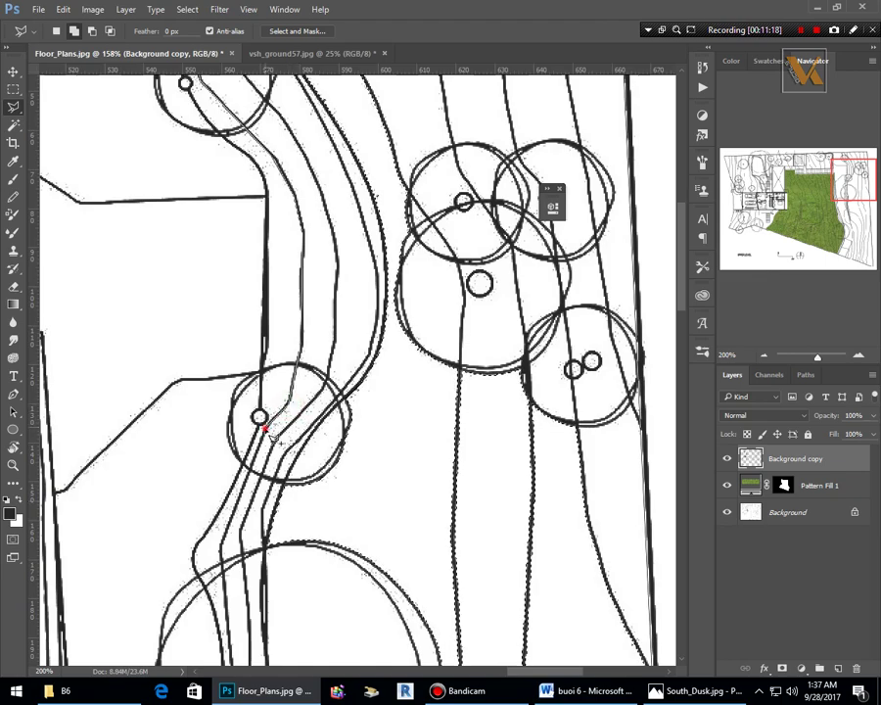
{"action": "left_click", "coordinate": [224, 551]}
Extend the lasso outline through the large tree, passing just beside its trunk circle to the contour line below.
{"action": "scroll", "coordinate": [235, 509], "scroll_direction": "up", "scroll_amount": 1}
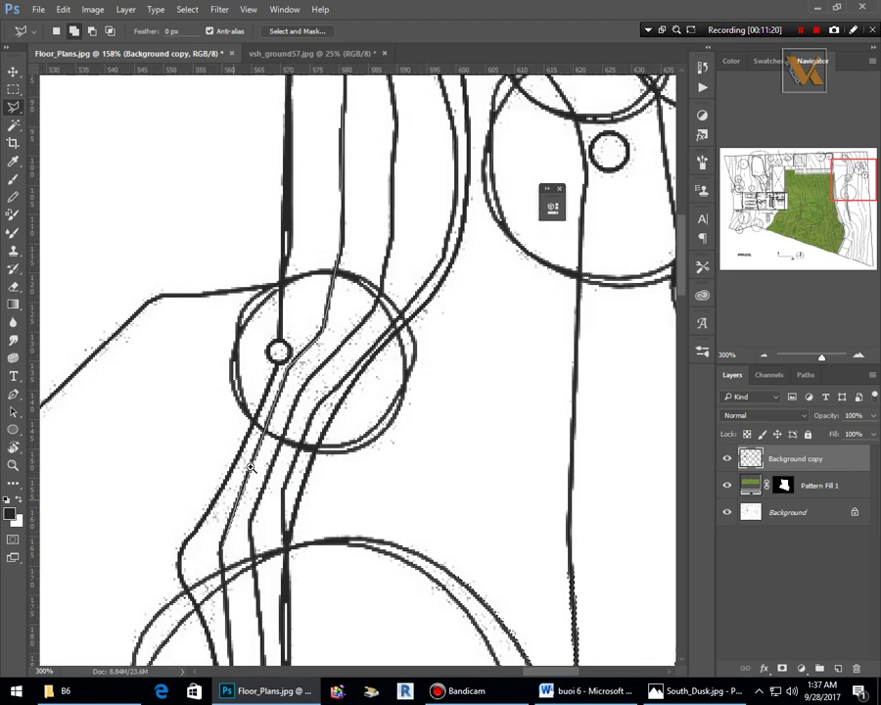
{"action": "scroll", "coordinate": [260, 460], "scroll_direction": "down", "scroll_amount": 2}
{"action": "scroll", "coordinate": [267, 399], "scroll_direction": "down", "scroll_amount": 3}
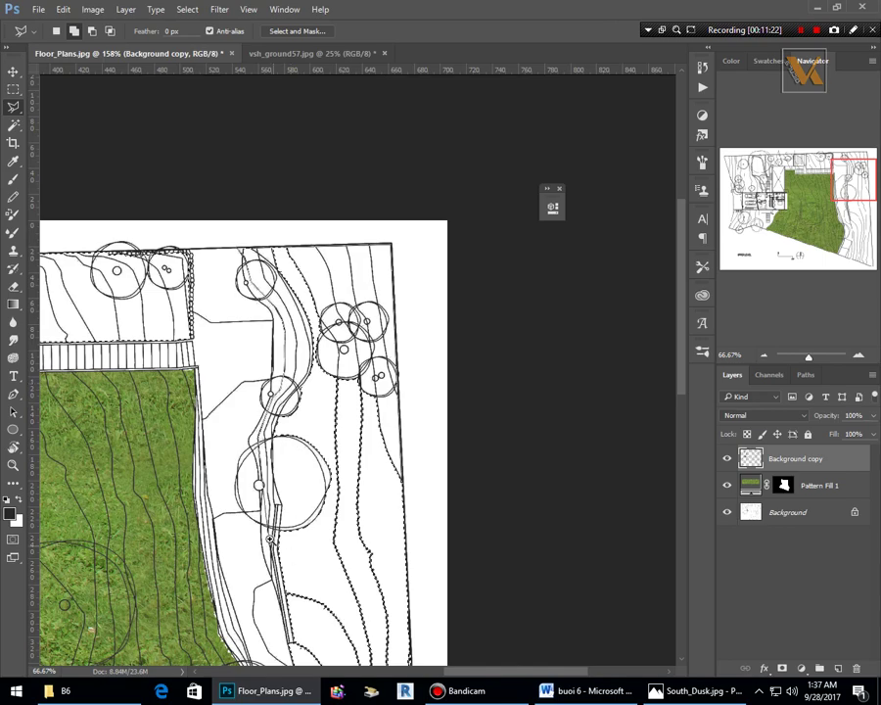
{"action": "scroll", "coordinate": [254, 437], "scroll_direction": "up", "scroll_amount": 3}
{"action": "scroll", "coordinate": [255, 437], "scroll_direction": "up", "scroll_amount": 1}
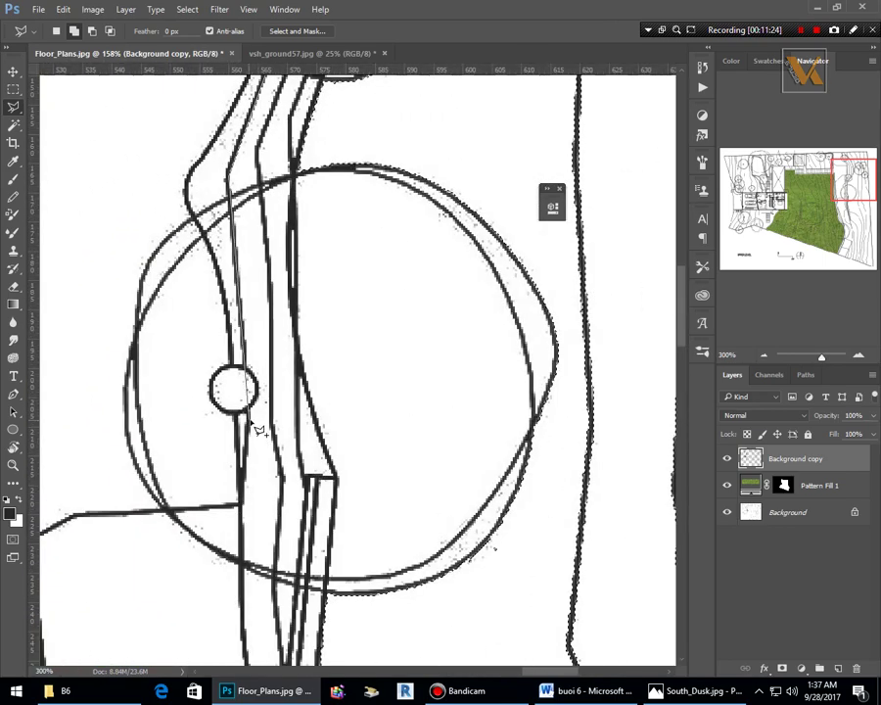
{"action": "left_click", "coordinate": [251, 418]}
{"action": "left_click", "coordinate": [246, 502]}
{"action": "left_click", "coordinate": [240, 527]}
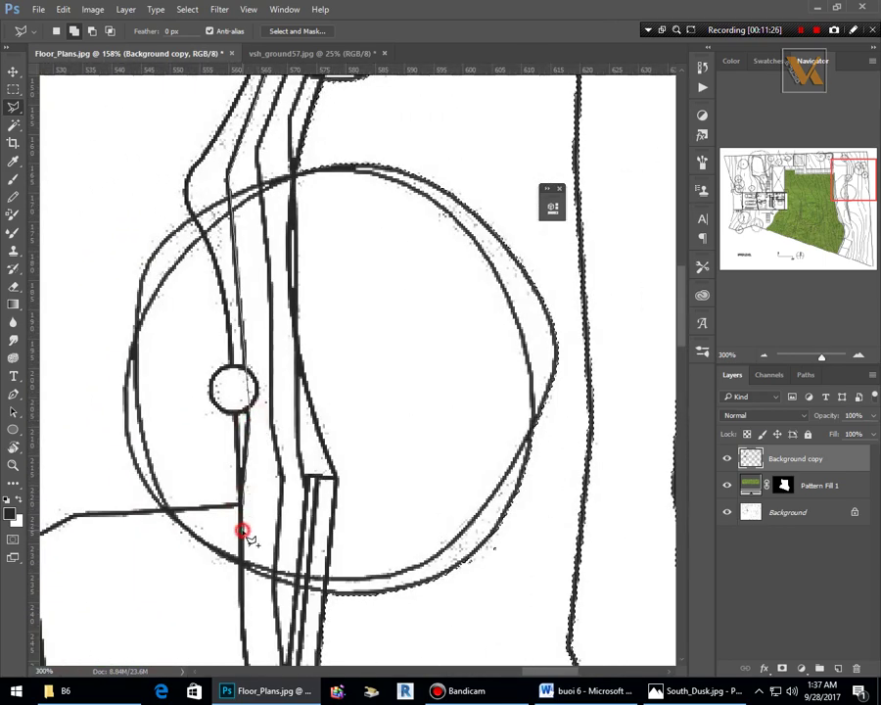
Continue the lasso outline from below the large tree's trunk down the contour line to the lower end of the narrow wall.
{"action": "scroll", "coordinate": [285, 399], "scroll_direction": "down", "scroll_amount": 4}
{"action": "scroll", "coordinate": [302, 360], "scroll_direction": "down", "scroll_amount": 2}
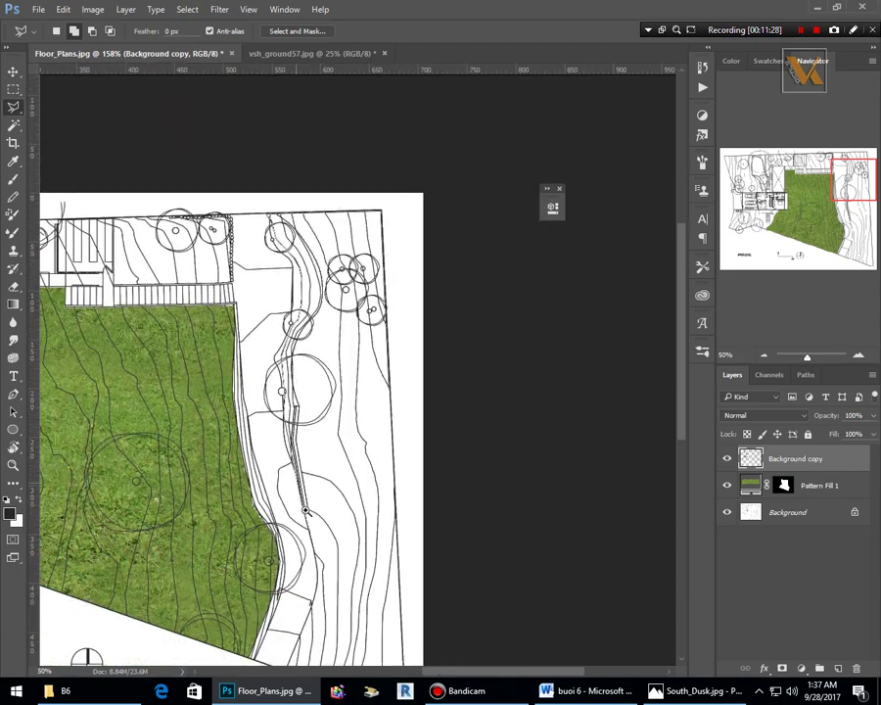
{"action": "scroll", "coordinate": [294, 392], "scroll_direction": "up", "scroll_amount": 4}
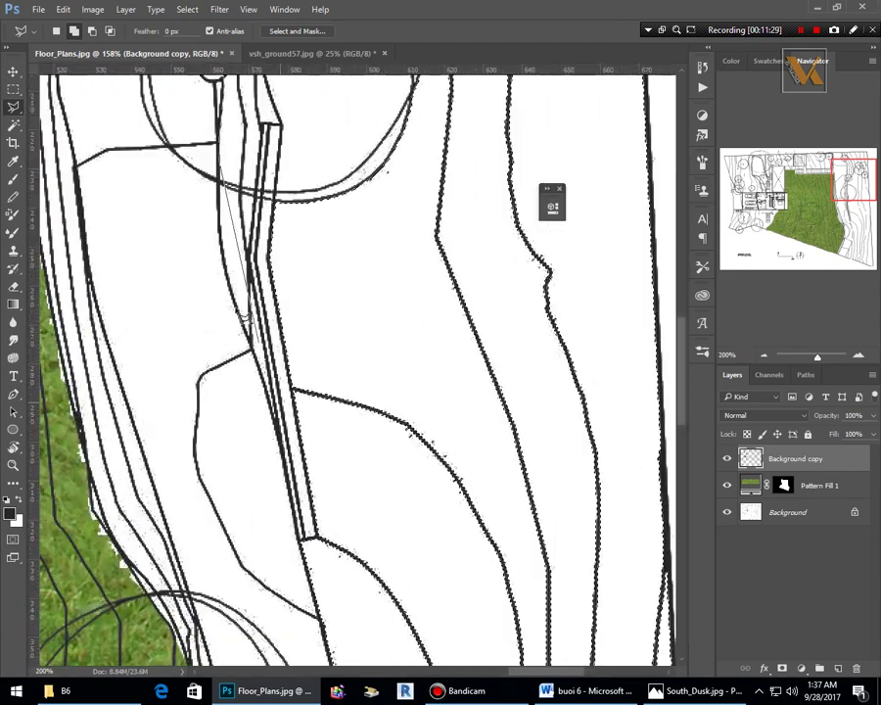
{"action": "left_click", "coordinate": [221, 239]}
{"action": "left_click", "coordinate": [235, 293]}
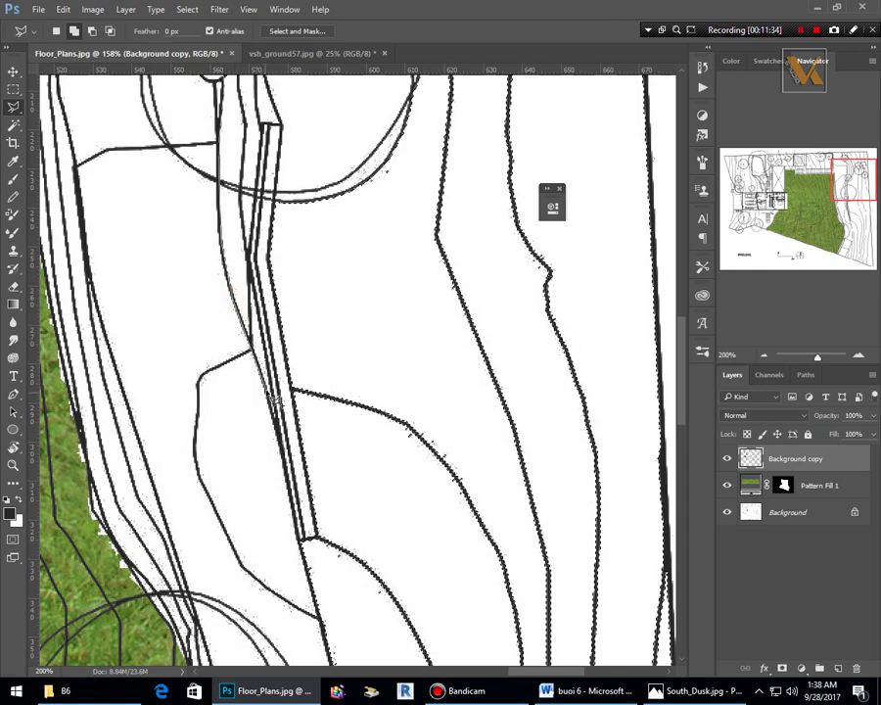
{"action": "left_click", "coordinate": [264, 386]}
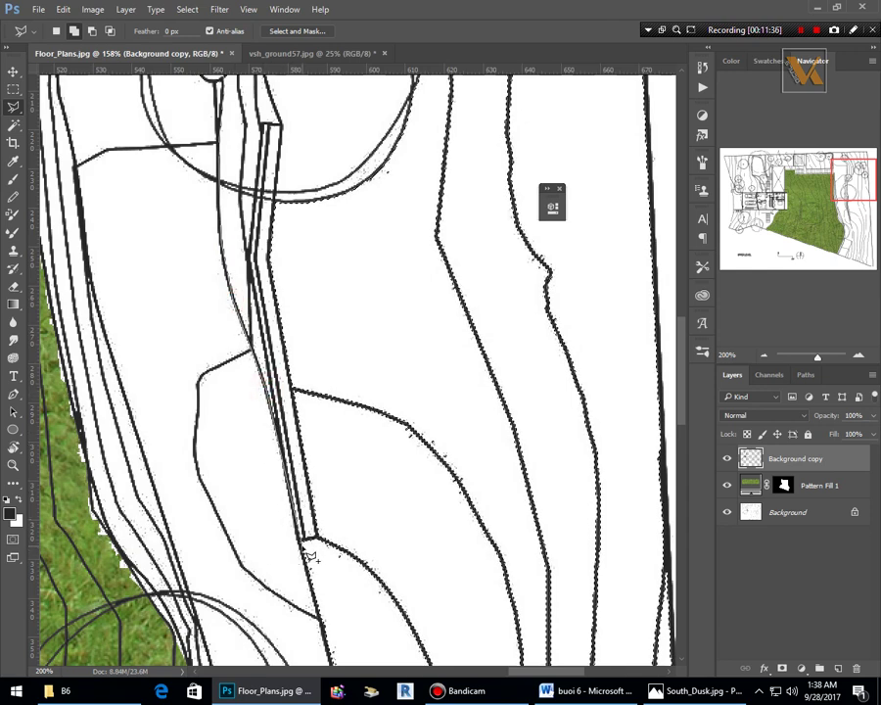
{"action": "left_click", "coordinate": [303, 540]}
Trace the lasso down the path's outer edge to the lower boundary, around the plot's lower-right corner, and close it on the right boundary.
{"action": "scroll", "coordinate": [352, 582], "scroll_direction": "down", "scroll_amount": 5}
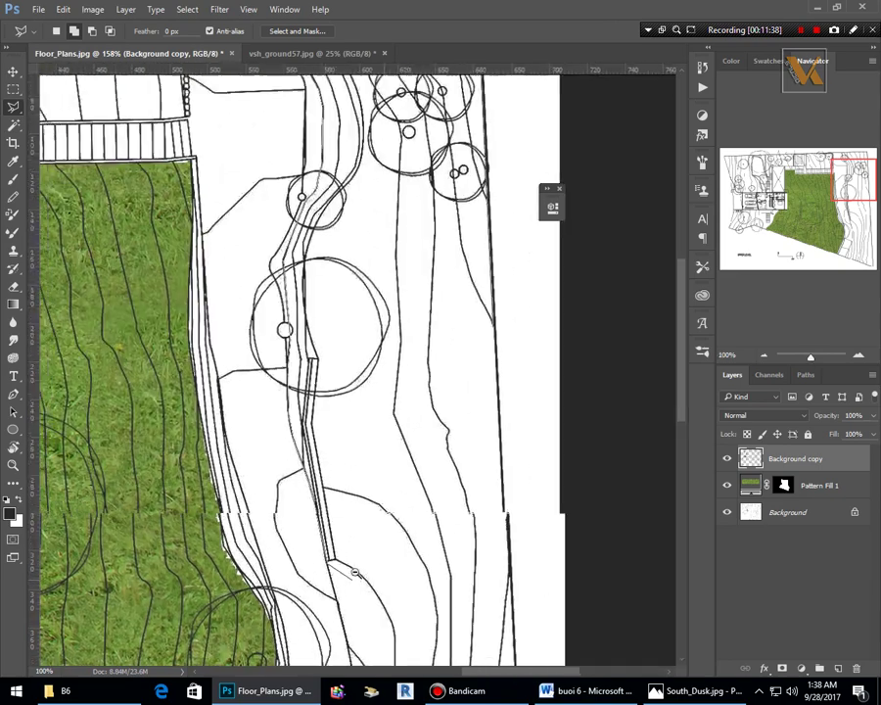
{"action": "scroll", "coordinate": [389, 529], "scroll_direction": "up", "scroll_amount": 3}
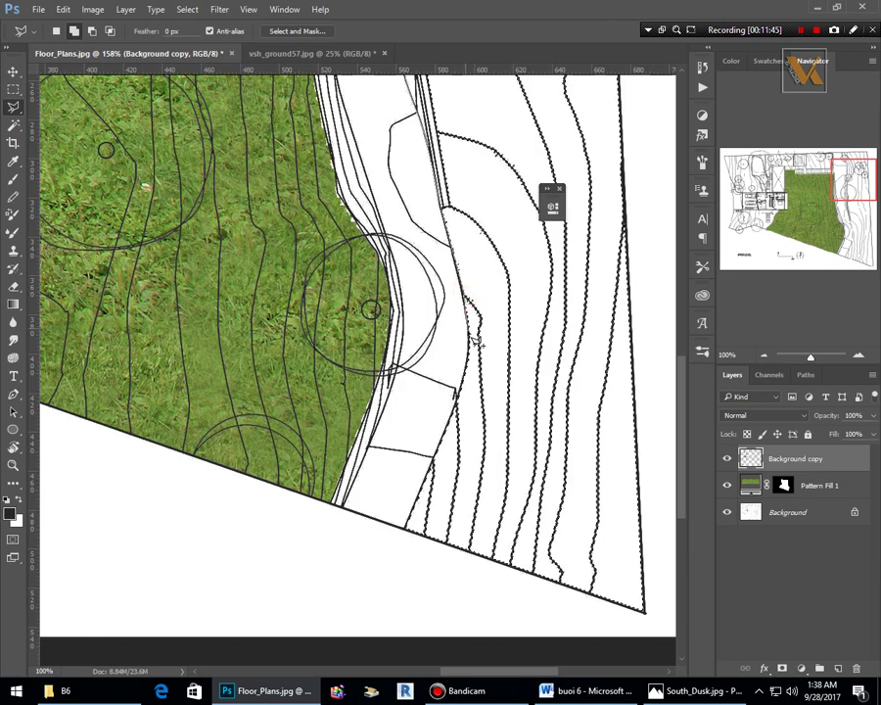
{"action": "left_click", "coordinate": [472, 340]}
{"action": "left_click", "coordinate": [466, 392]}
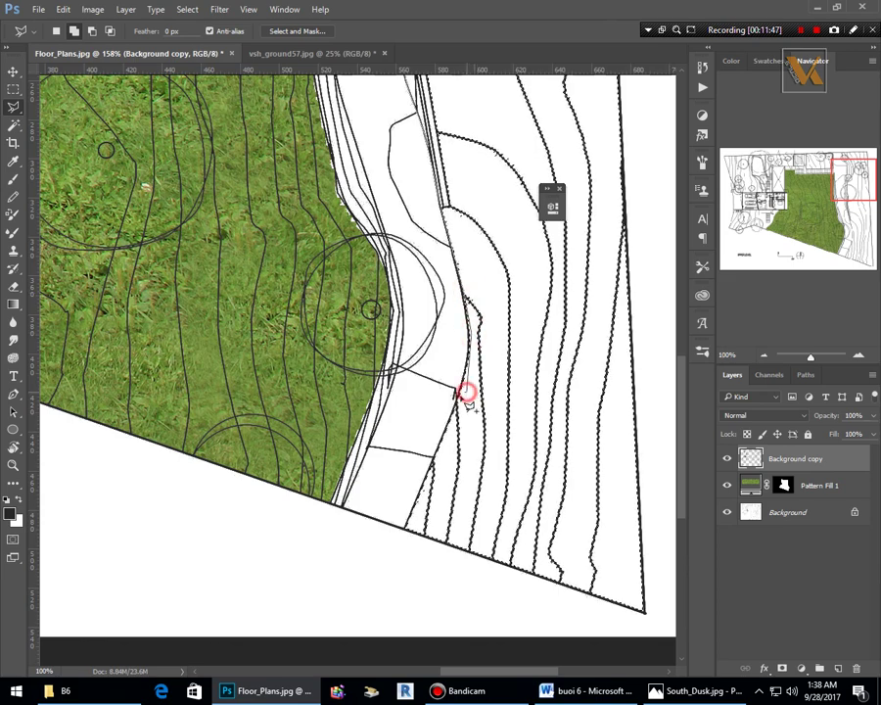
{"action": "left_click", "coordinate": [454, 396]}
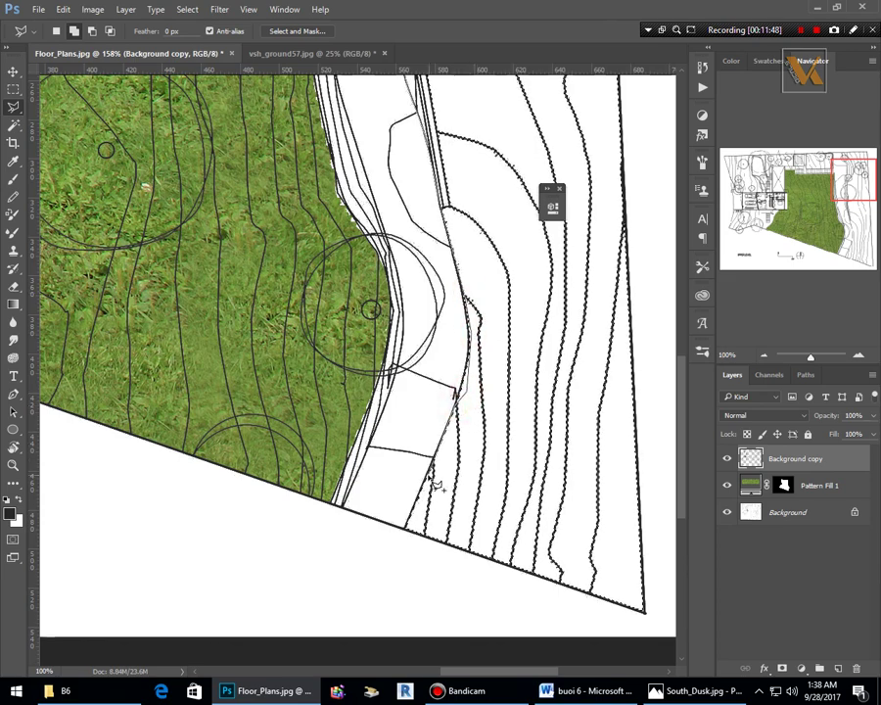
{"action": "left_click", "coordinate": [423, 472]}
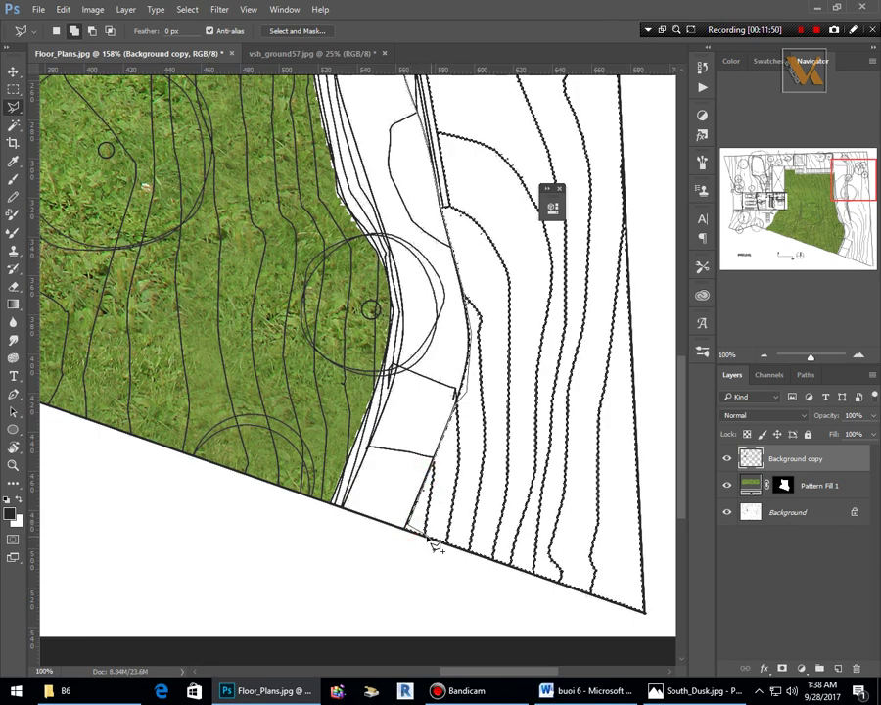
{"action": "left_click", "coordinate": [423, 533]}
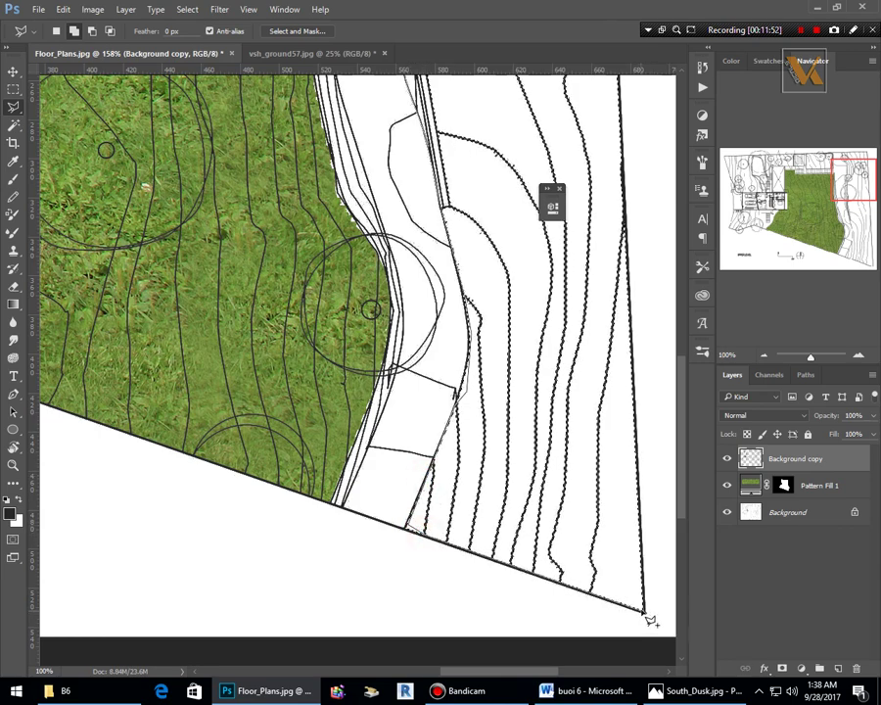
{"action": "left_click", "coordinate": [643, 609]}
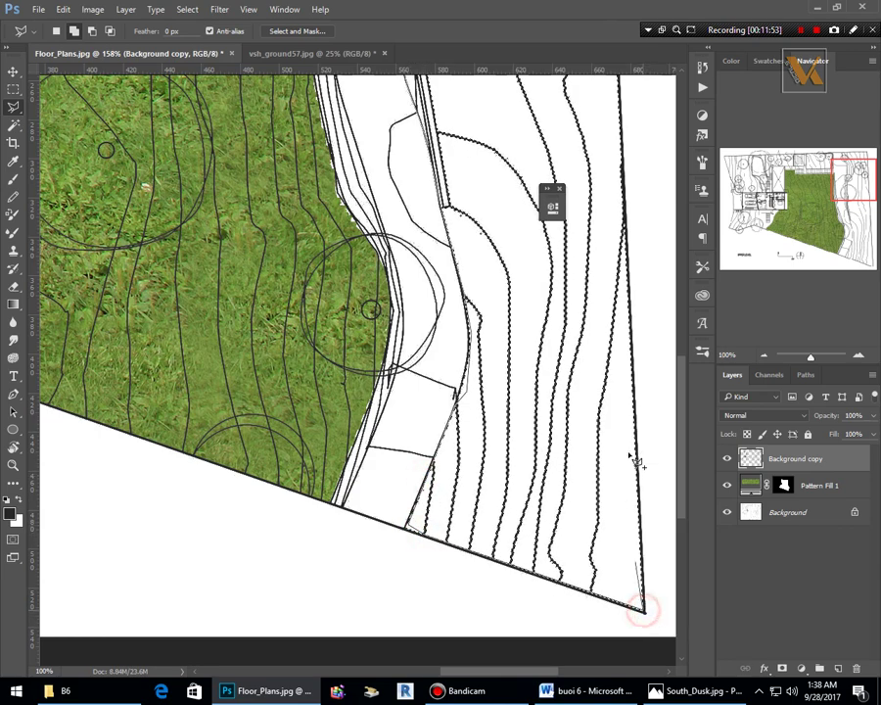
{"action": "left_click", "coordinate": [625, 180]}
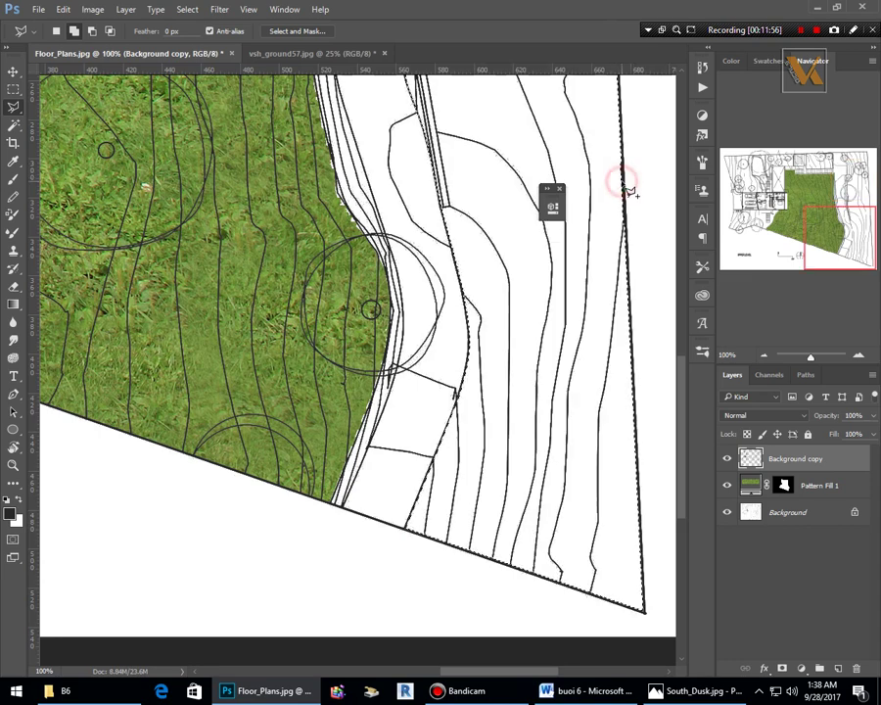
Fill the selected areas with white on the Pattern Fill 1 layer mask to extend the grass there.
{"action": "key", "text": "ctrl+0"}
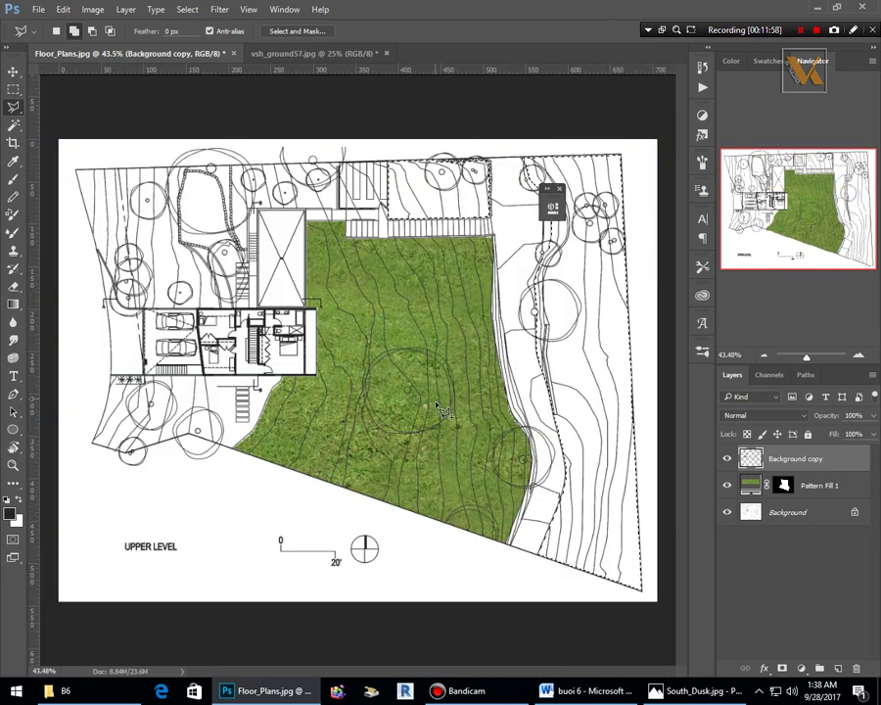
{"action": "left_click", "coordinate": [784, 487]}
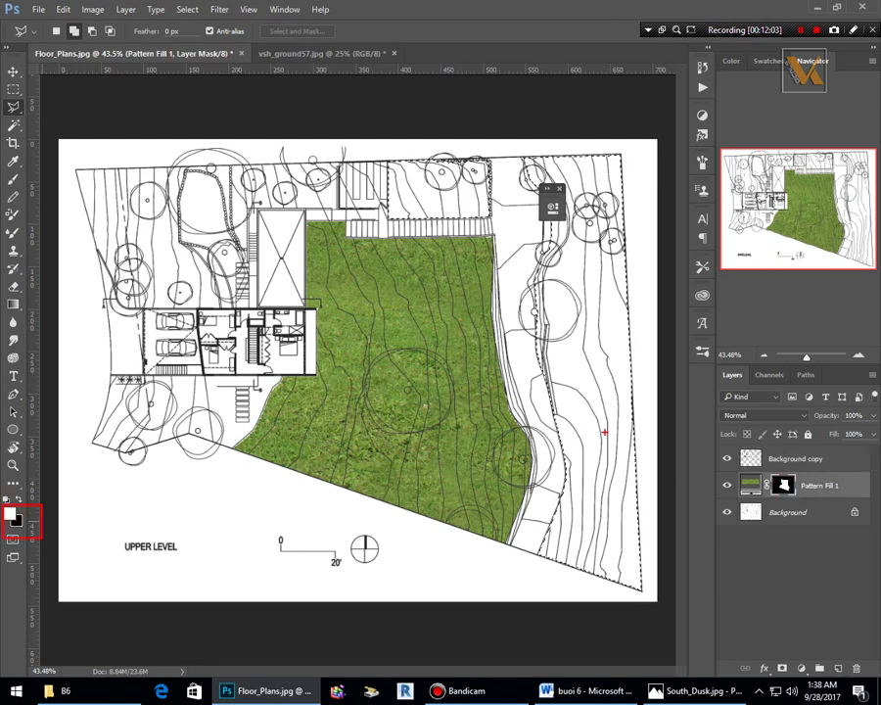
{"action": "key", "text": "alt+BackSpace"}
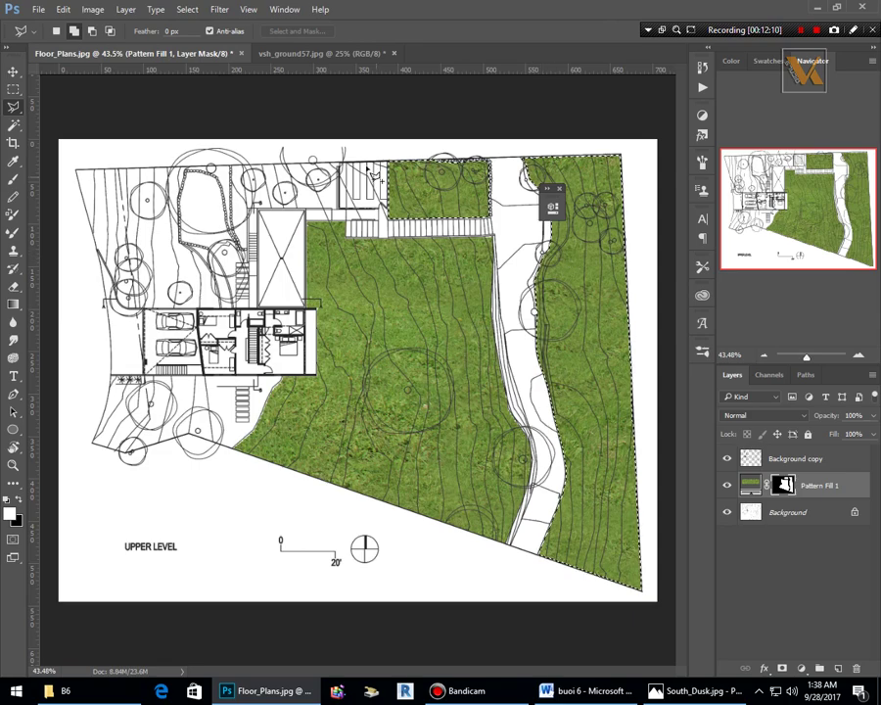
Begin a Polygonal Lasso outline up the wall beside the striped terrace and along the upper boundary to the stone edging.
{"action": "scroll", "coordinate": [370, 173], "scroll_direction": "up", "scroll_amount": 5}
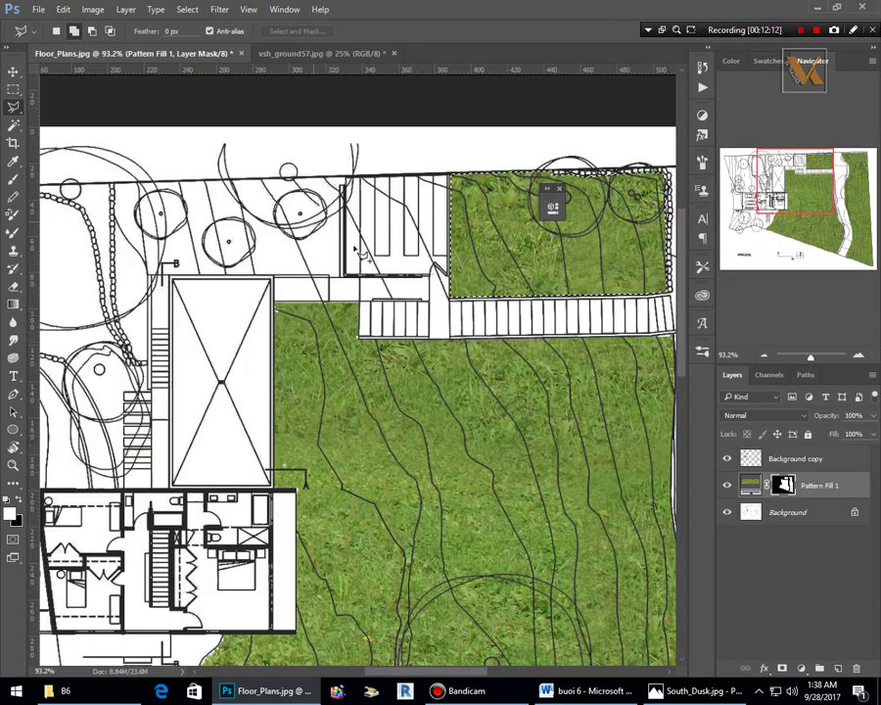
{"action": "scroll", "coordinate": [355, 247], "scroll_direction": "down", "scroll_amount": 2}
{"action": "scroll", "coordinate": [332, 201], "scroll_direction": "up", "scroll_amount": 3}
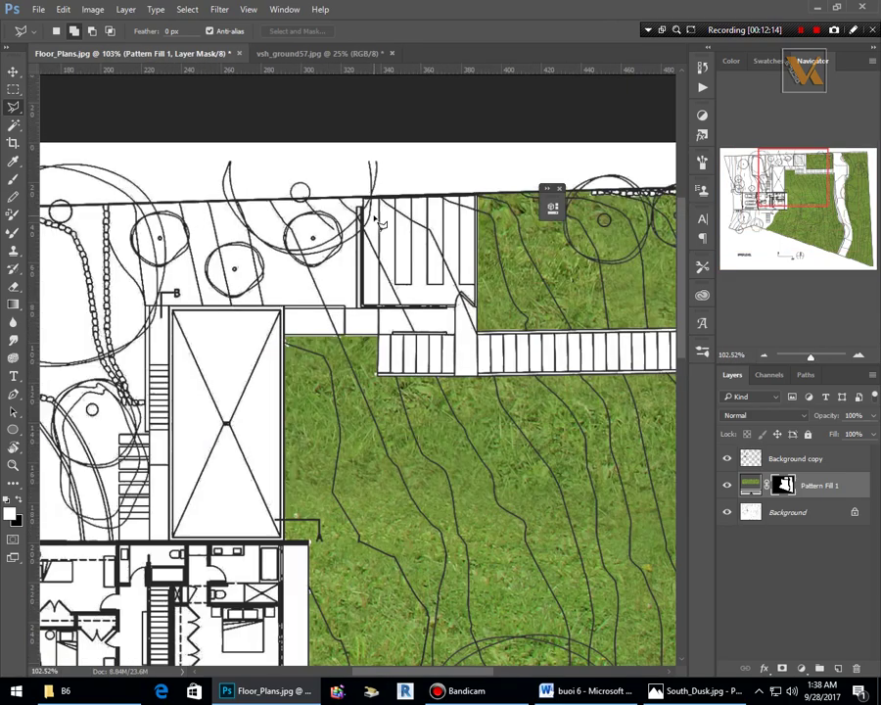
{"action": "scroll", "coordinate": [352, 256], "scroll_direction": "up", "scroll_amount": 3}
{"action": "left_click", "coordinate": [404, 351]}
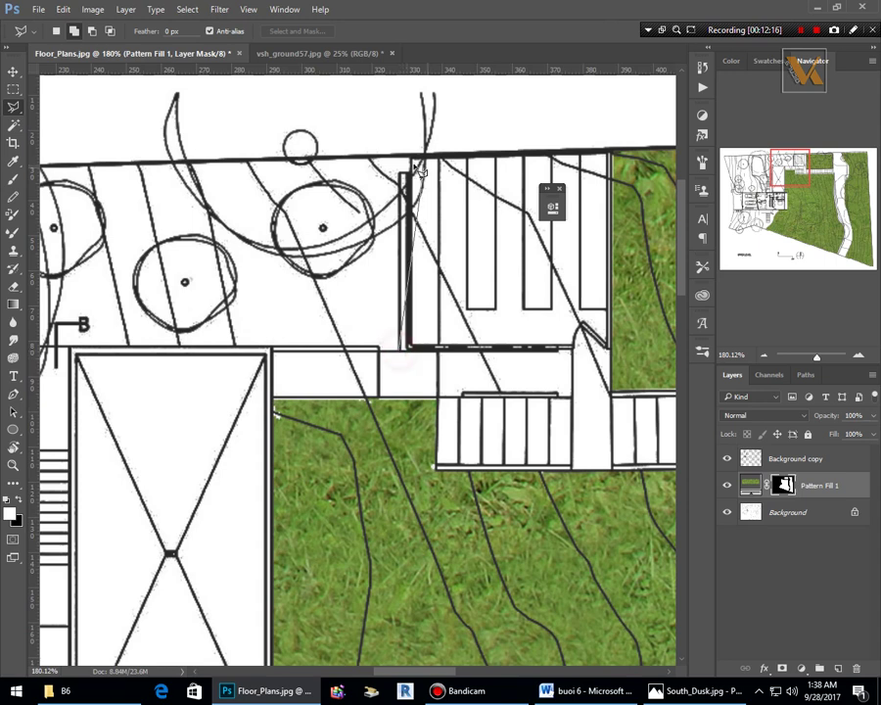
{"action": "left_click", "coordinate": [401, 172]}
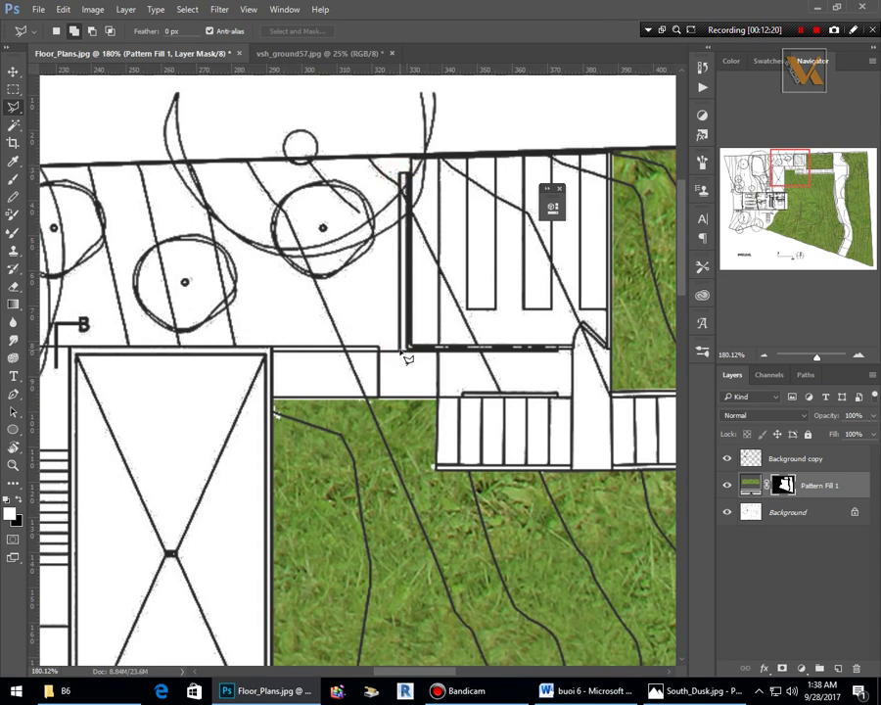
{"action": "left_click", "coordinate": [403, 177]}
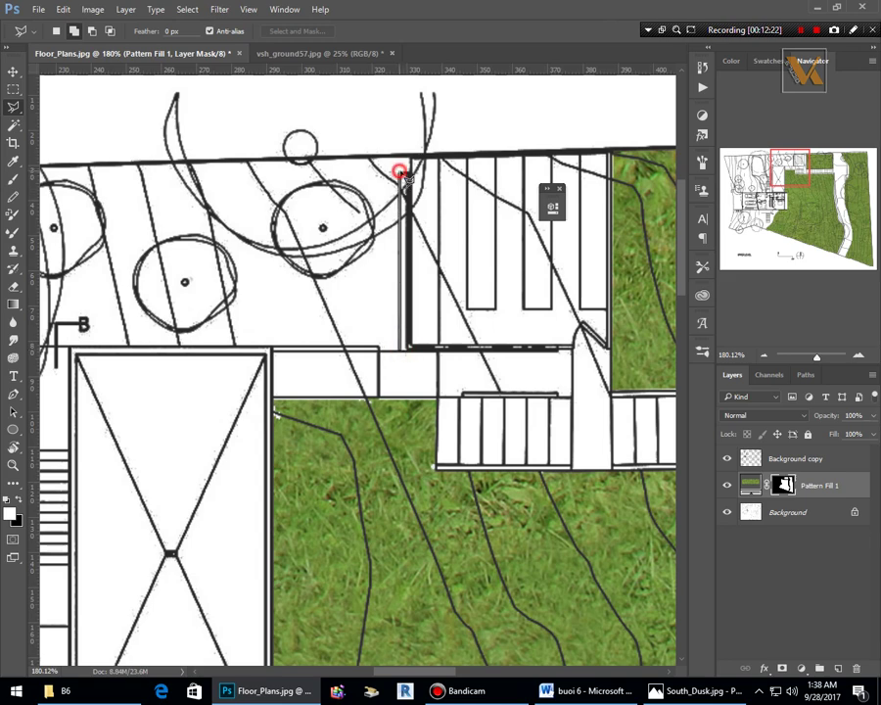
{"action": "scroll", "coordinate": [416, 167], "scroll_direction": "left", "scroll_amount": 6}
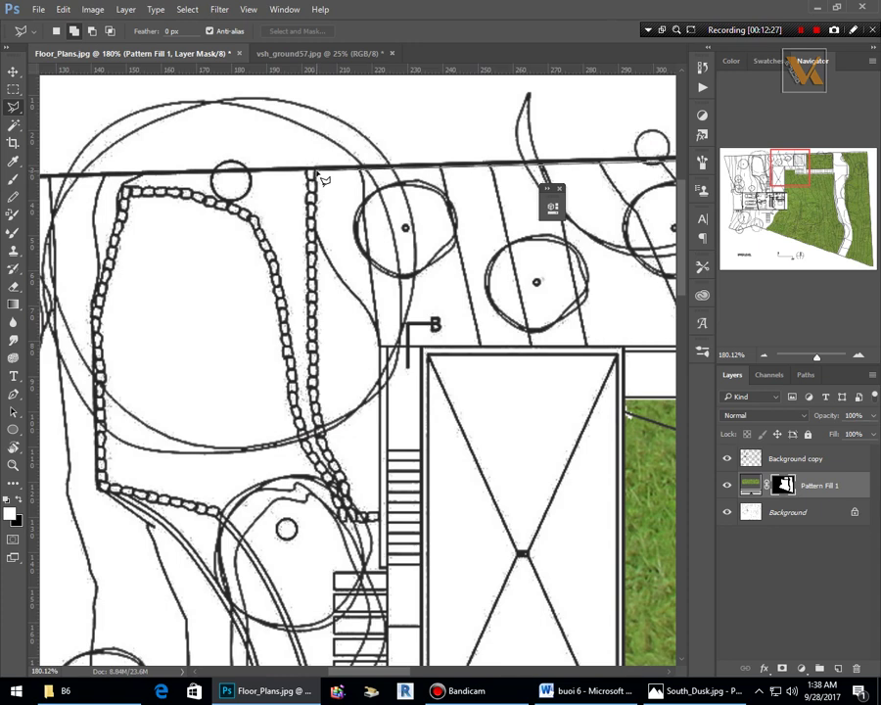
{"action": "left_click", "coordinate": [325, 180]}
Trace the lasso outline down the stone edging to its lower end beside the stairs.
{"action": "left_click", "coordinate": [318, 281]}
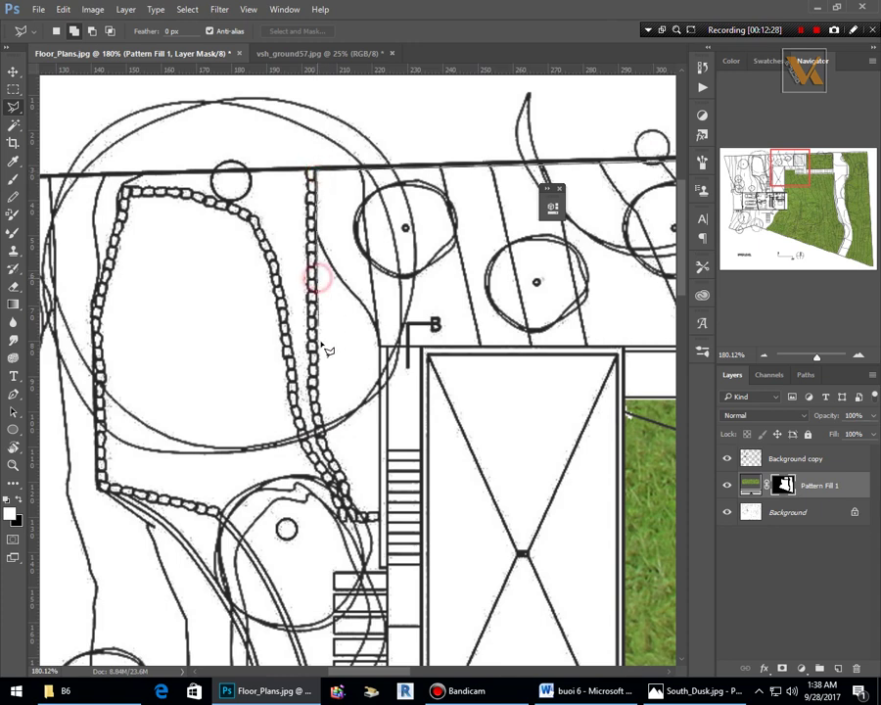
{"action": "left_click", "coordinate": [318, 403]}
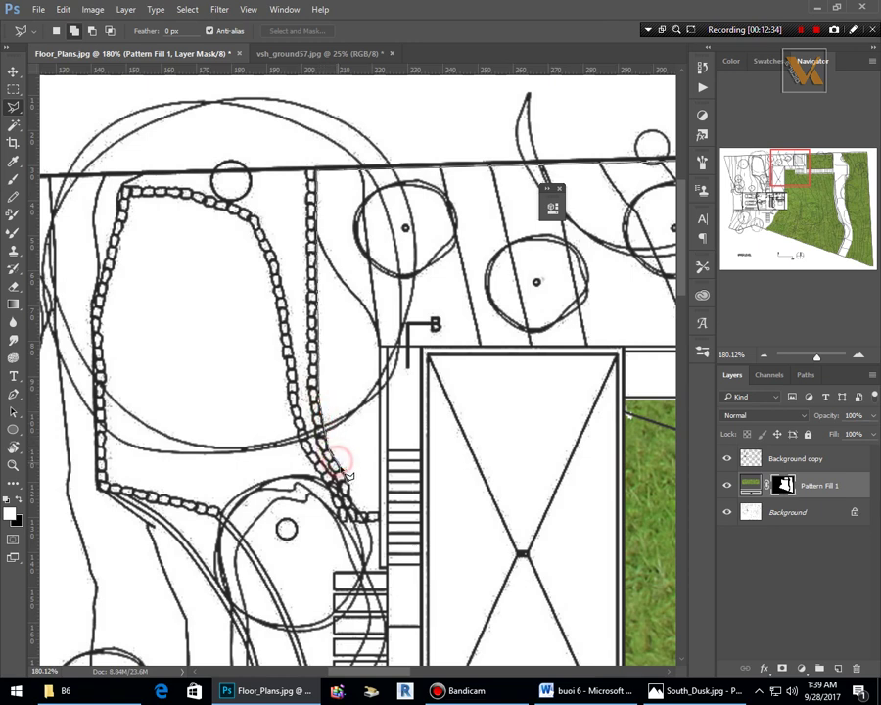
{"action": "left_click", "coordinate": [348, 486]}
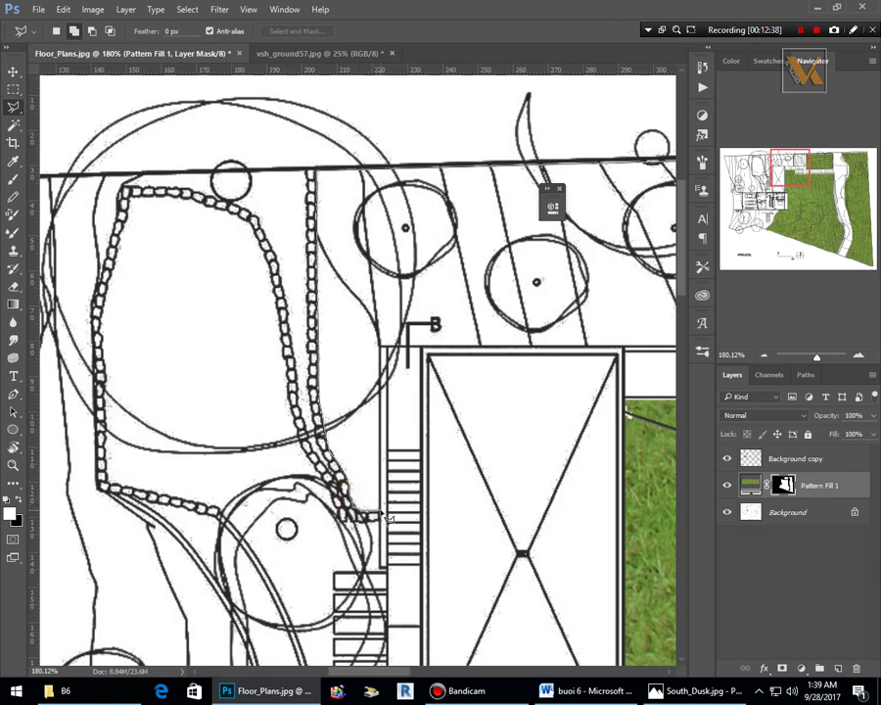
{"action": "left_click", "coordinate": [386, 519]}
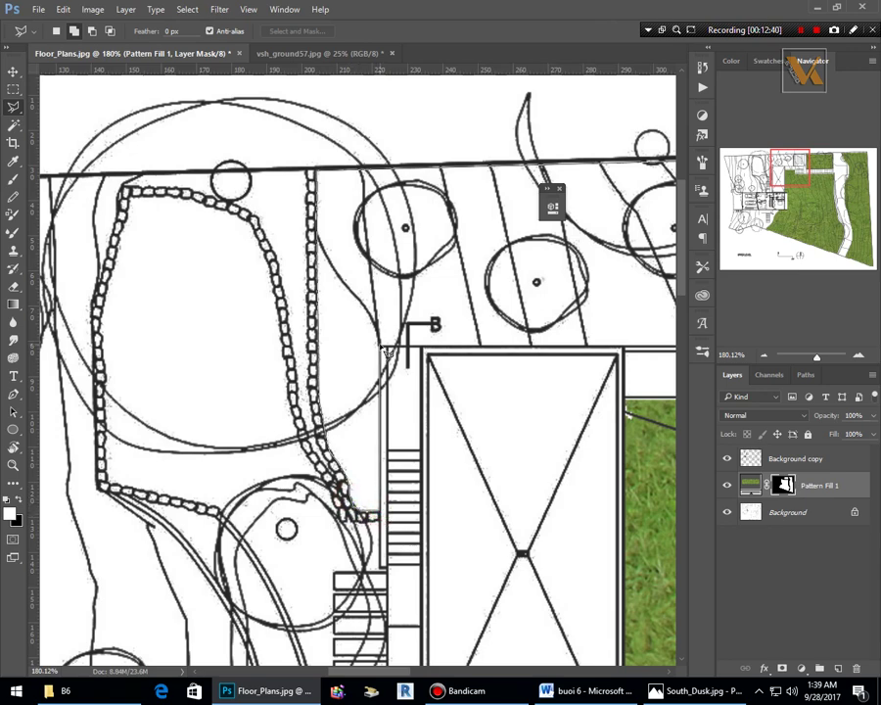
Close the lasso outline up the stair edge and along the top of the crossed rectangular structure to the wall's base.
{"action": "left_click", "coordinate": [380, 338]}
{"action": "scroll", "coordinate": [391, 343], "scroll_direction": "right", "scroll_amount": 5}
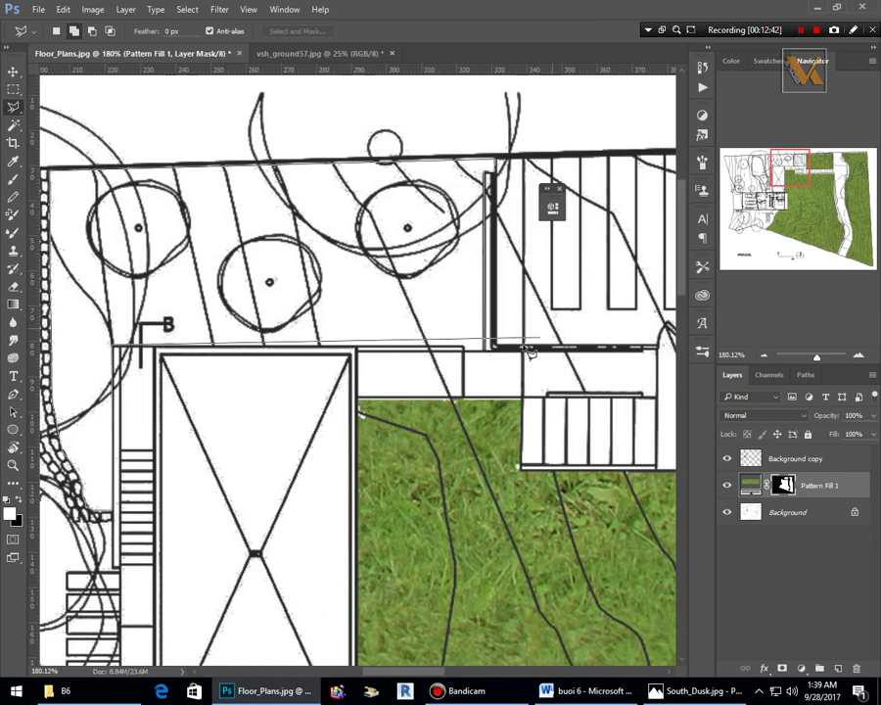
{"action": "left_click", "coordinate": [464, 342]}
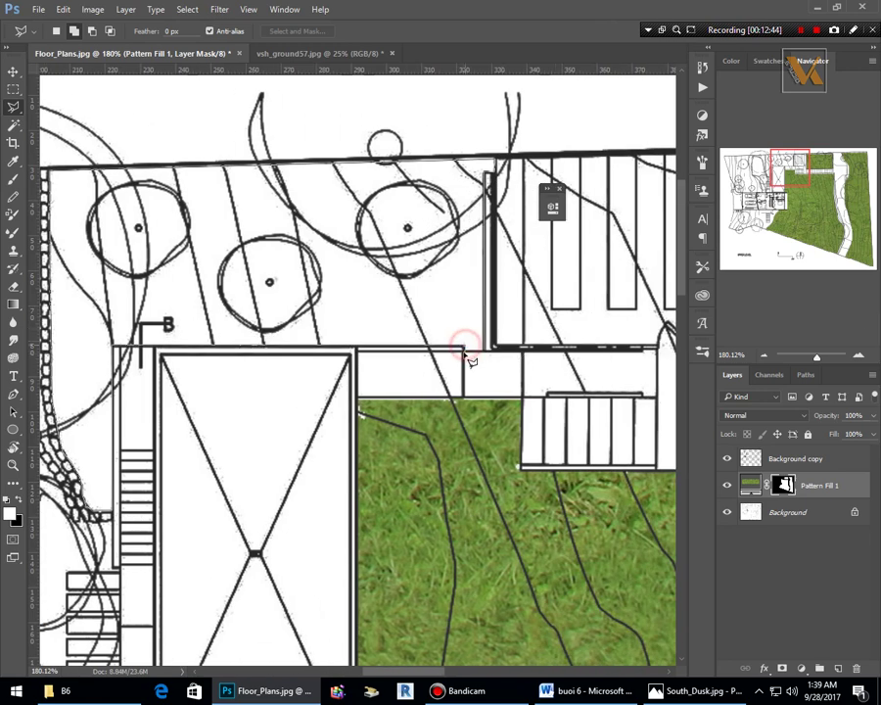
{"action": "left_click", "coordinate": [490, 356]}
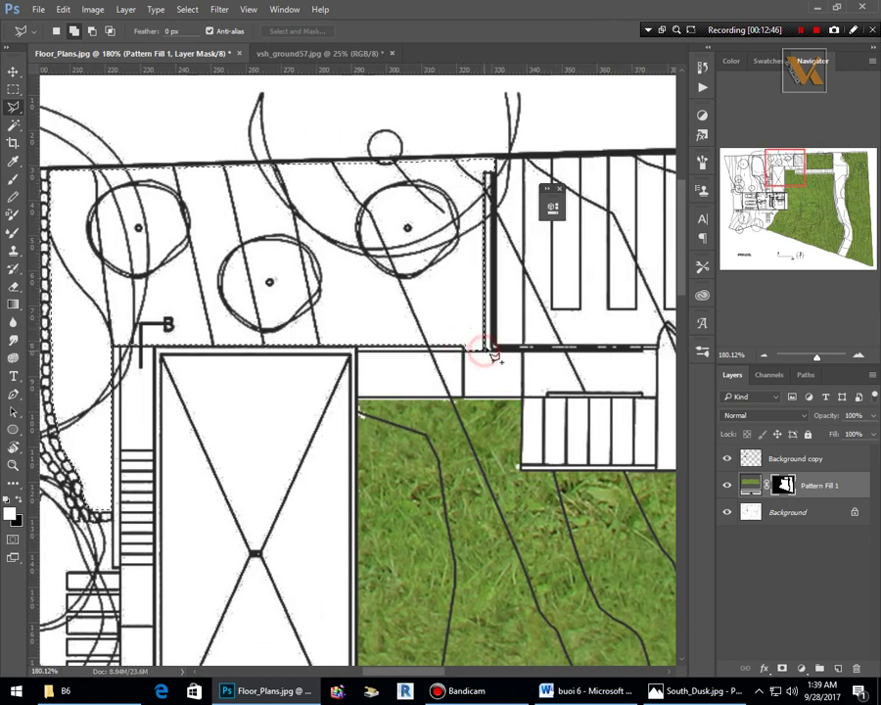
Fill the selected planting area with white on the Pattern Fill 1 mask, and clear the selection.
{"action": "scroll", "coordinate": [489, 356], "scroll_direction": "down", "scroll_amount": 3}
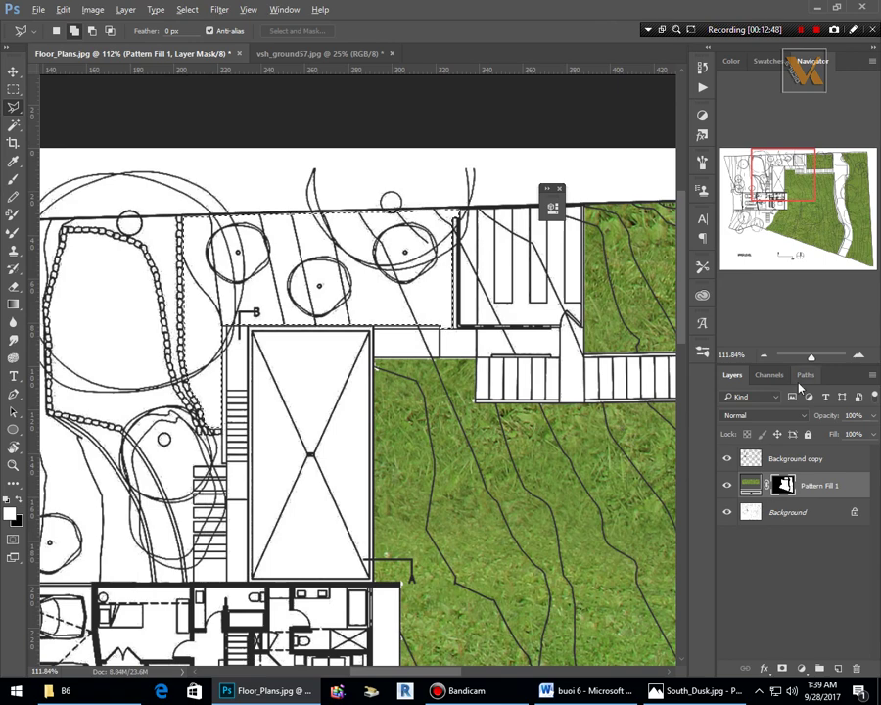
{"action": "key", "text": "alt+BackSpace"}
{"action": "scroll", "coordinate": [401, 313], "scroll_direction": "down", "scroll_amount": 5}
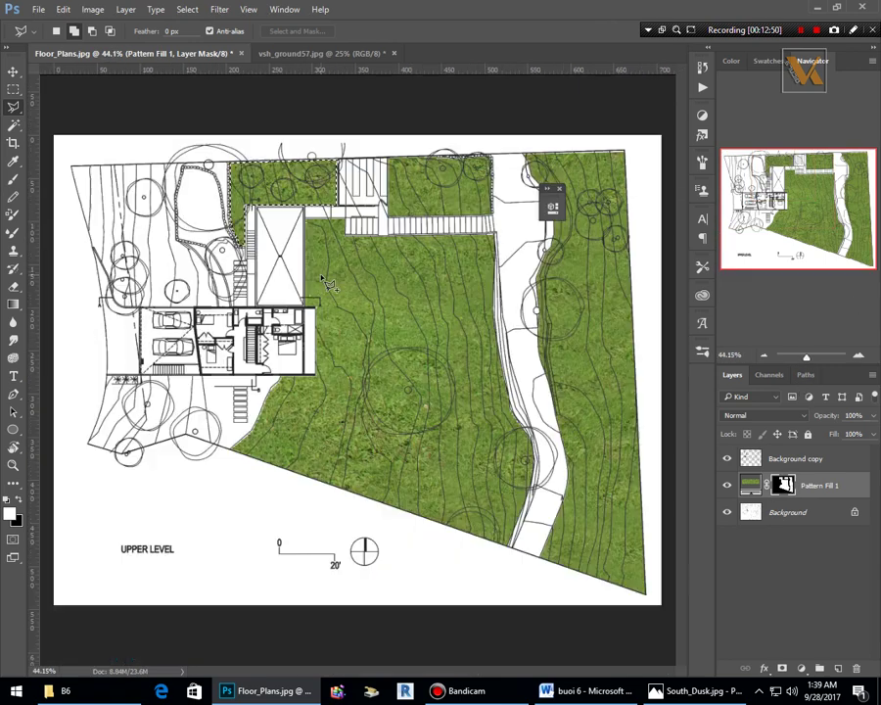
{"action": "scroll", "coordinate": [295, 232], "scroll_direction": "up", "scroll_amount": 2}
{"action": "key", "text": "ctrl+d"}
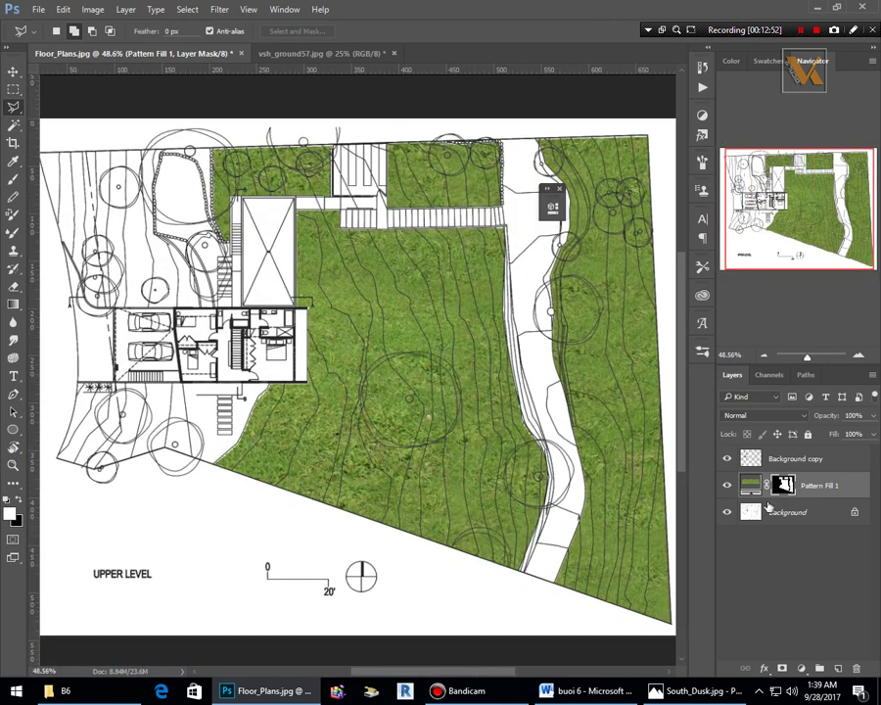
Set the Pattern Fill 1 grass pattern's scale to 50%.
{"action": "double_click", "coordinate": [751, 484]}
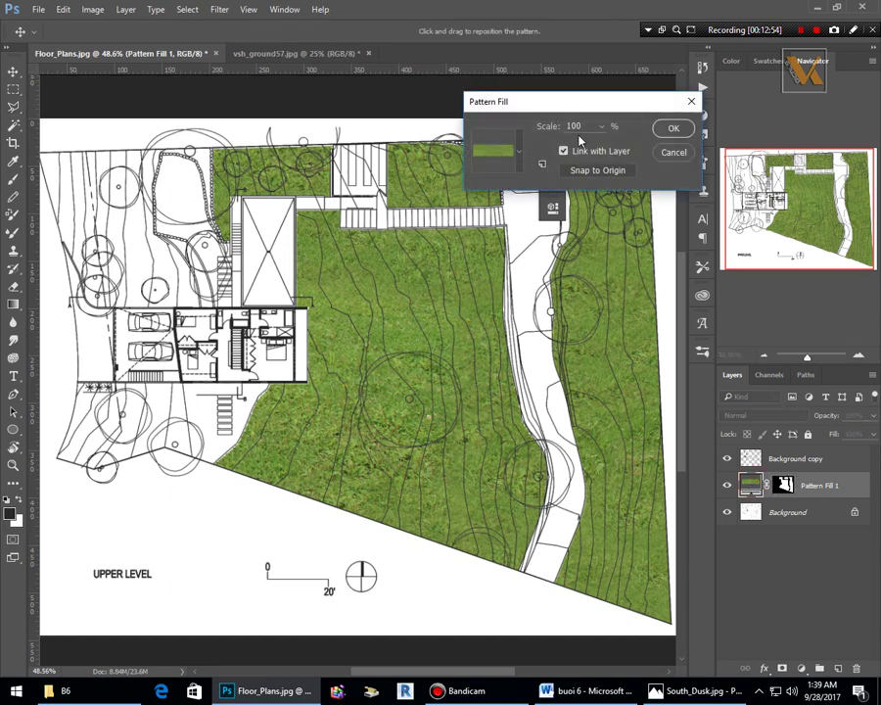
{"action": "type", "text": "50"}
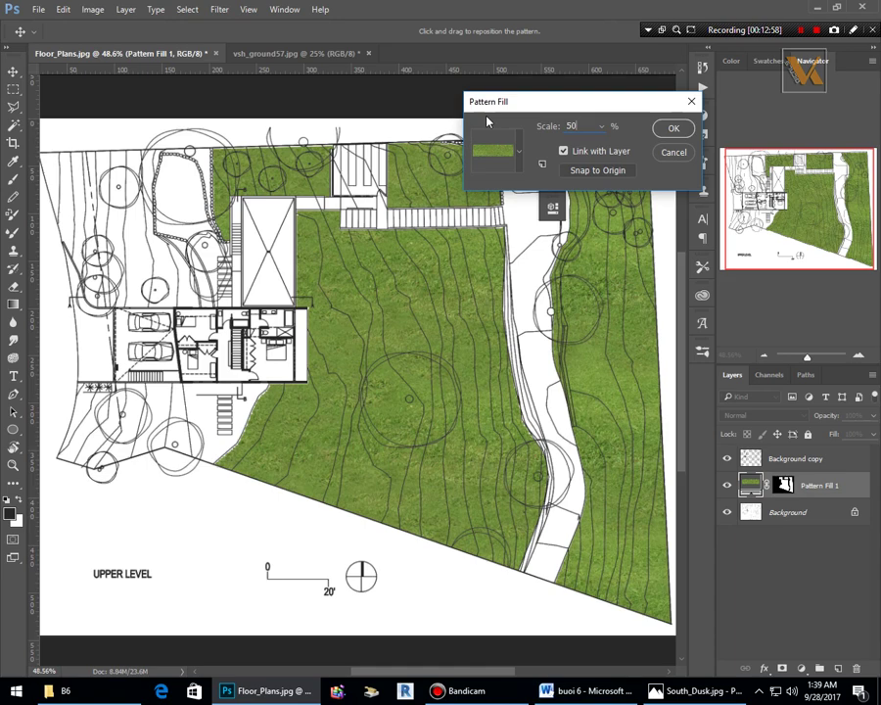
{"action": "type", "text": "40"}
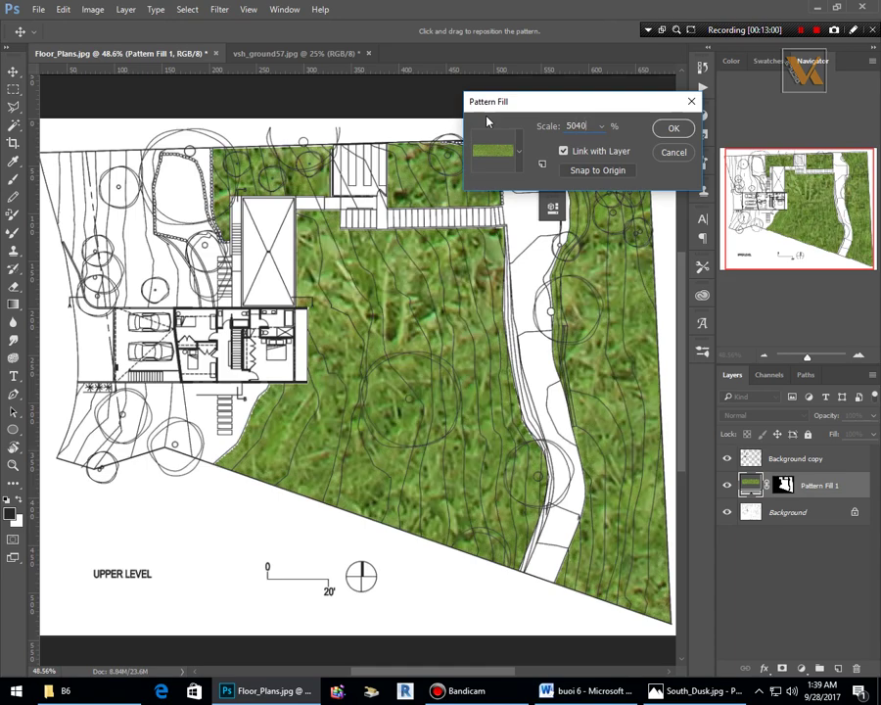
{"action": "key", "text": "BackSpace"}
{"action": "key", "text": "BackSpace"}
{"action": "key", "text": "BackSpace"}
{"action": "key", "text": "BackSpace"}
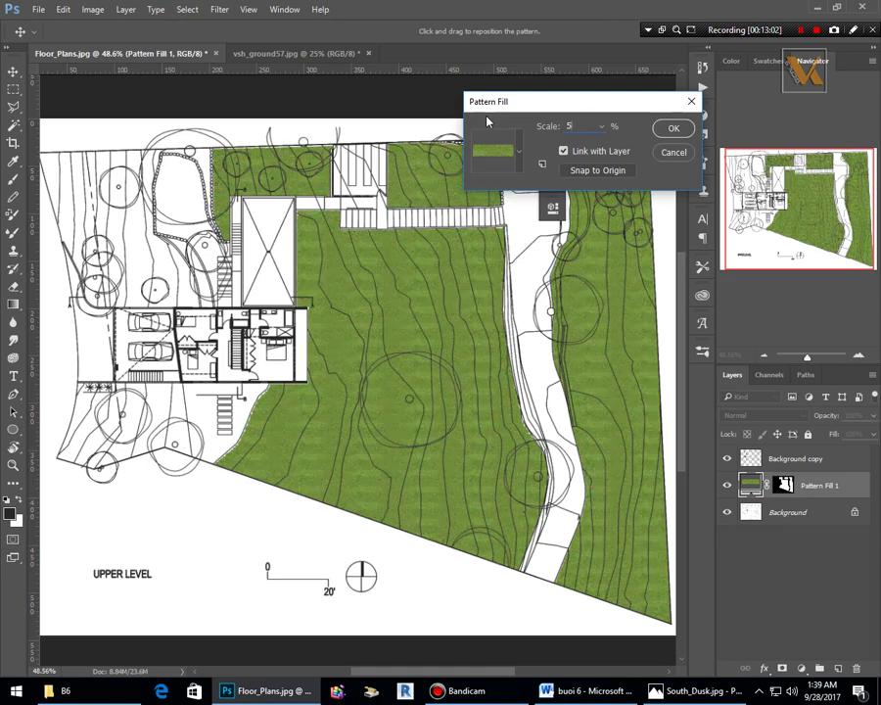
{"action": "type", "text": "40"}
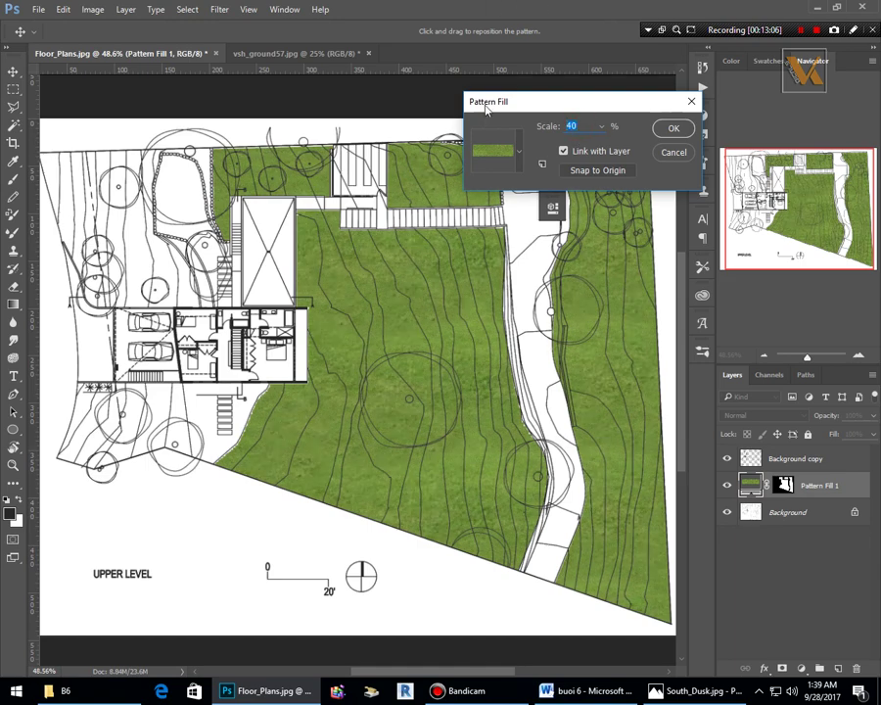
{"action": "type", "text": "50"}
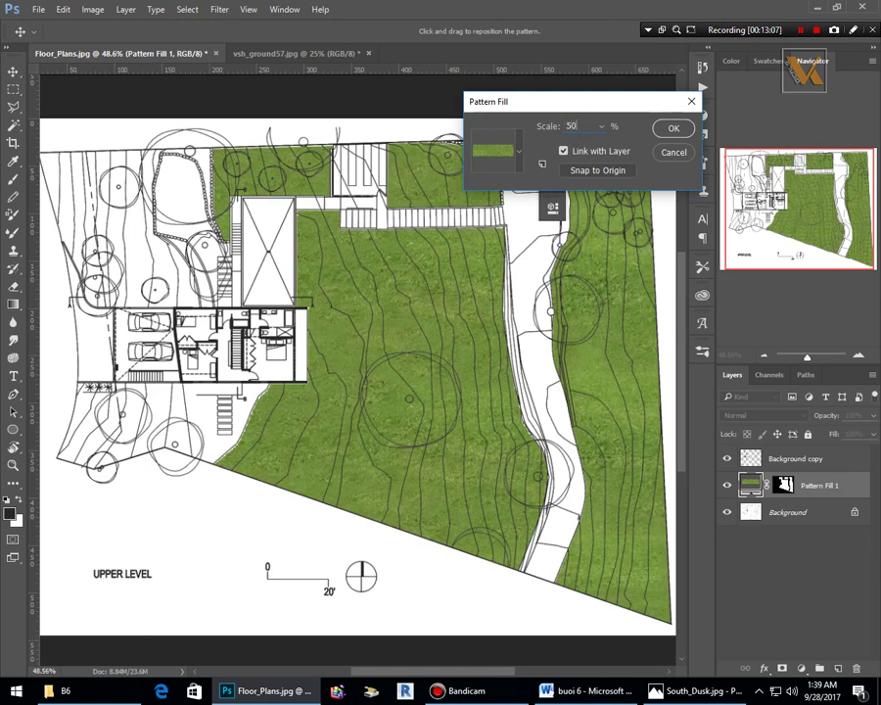
{"action": "left_click", "coordinate": [674, 129]}
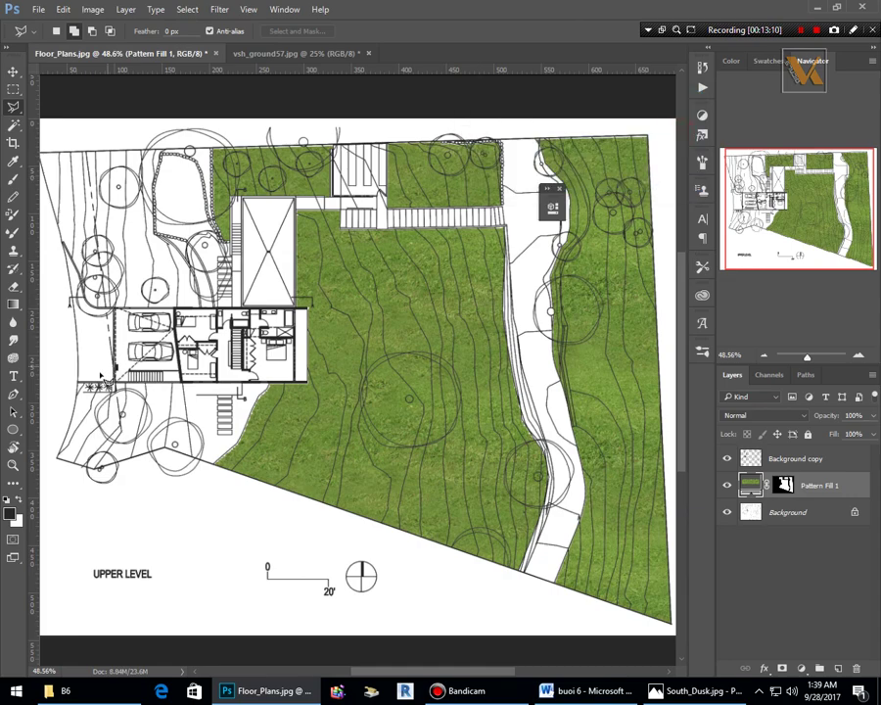
Begin a Polygonal Lasso outline from the site's lower-left corner along the lower boundary to the slanted line below the bedrooms, then up to the wall.
{"action": "scroll", "coordinate": [101, 377], "scroll_direction": "down", "scroll_amount": 1}
{"action": "scroll", "coordinate": [102, 401], "scroll_direction": "up", "scroll_amount": 4}
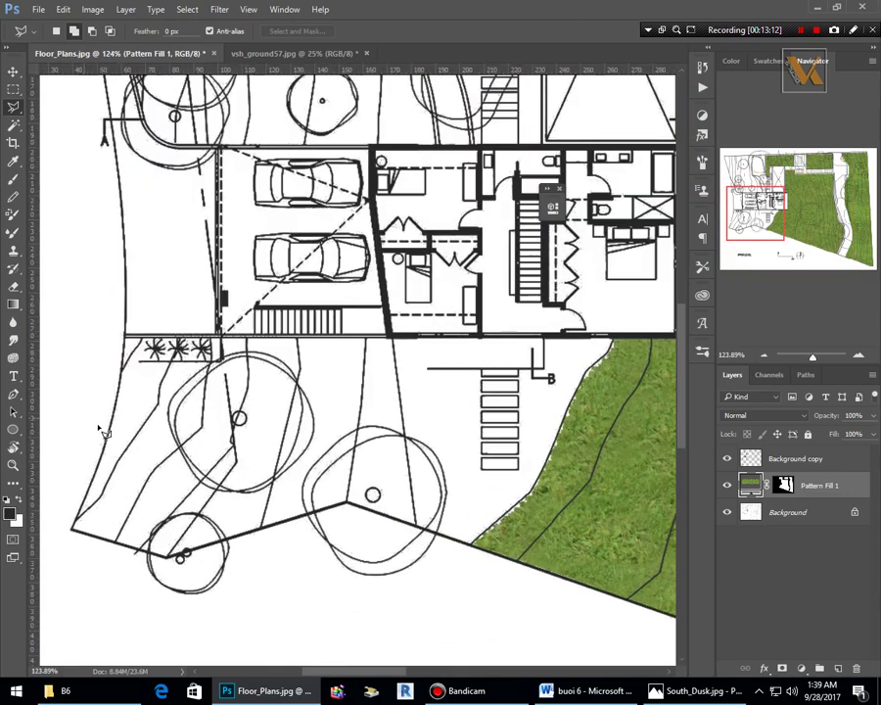
{"action": "scroll", "coordinate": [134, 340], "scroll_direction": "down", "scroll_amount": 3}
{"action": "scroll", "coordinate": [157, 238], "scroll_direction": "up", "scroll_amount": 2}
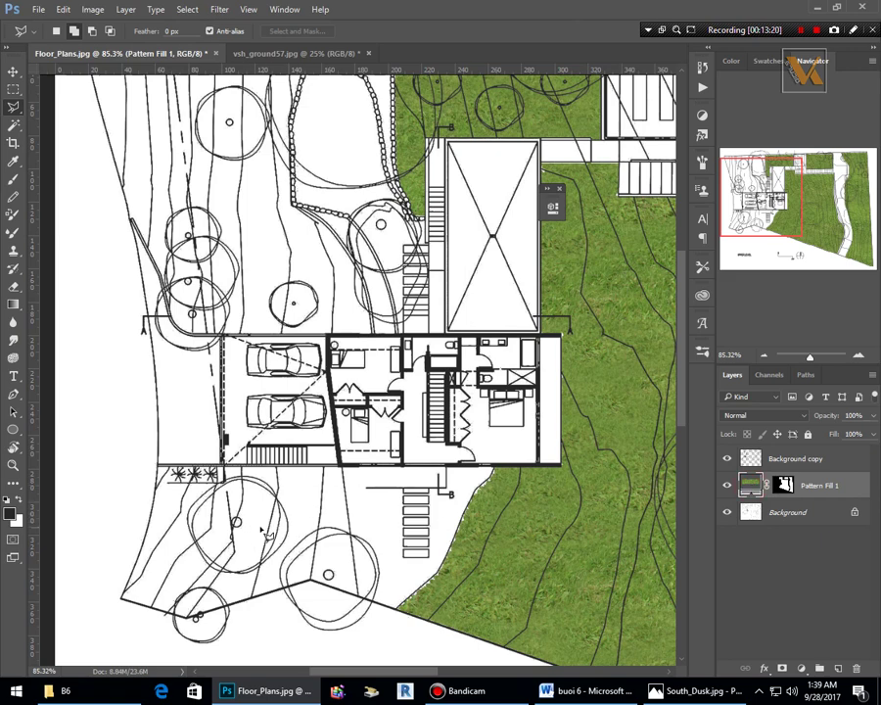
{"action": "scroll", "coordinate": [273, 531], "scroll_direction": "down", "scroll_amount": 2}
{"action": "scroll", "coordinate": [305, 404], "scroll_direction": "up", "scroll_amount": 1}
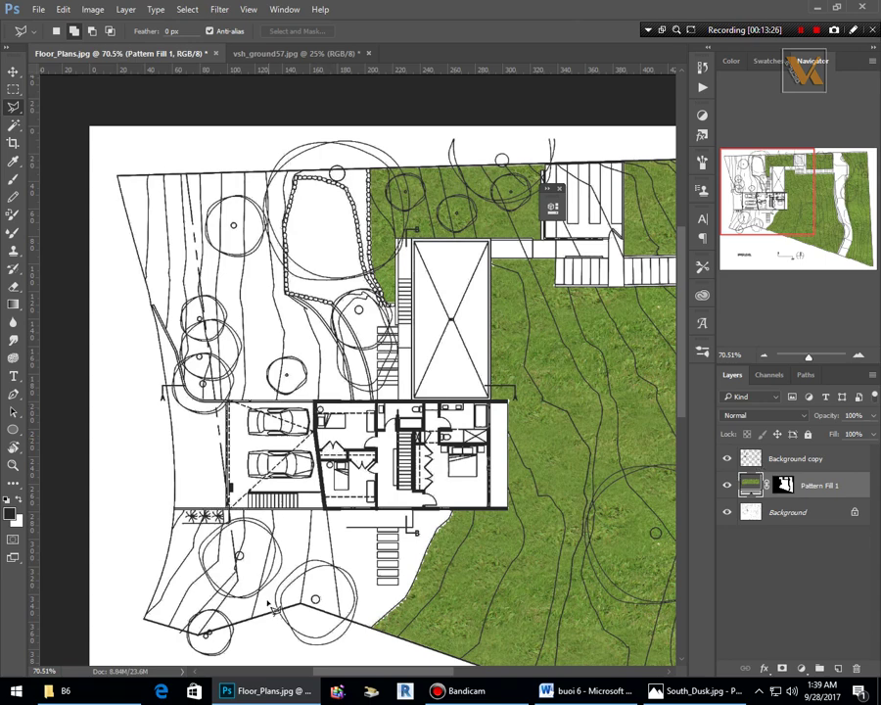
{"action": "scroll", "coordinate": [268, 601], "scroll_direction": "up", "scroll_amount": 4}
{"action": "left_click", "coordinate": [78, 617]}
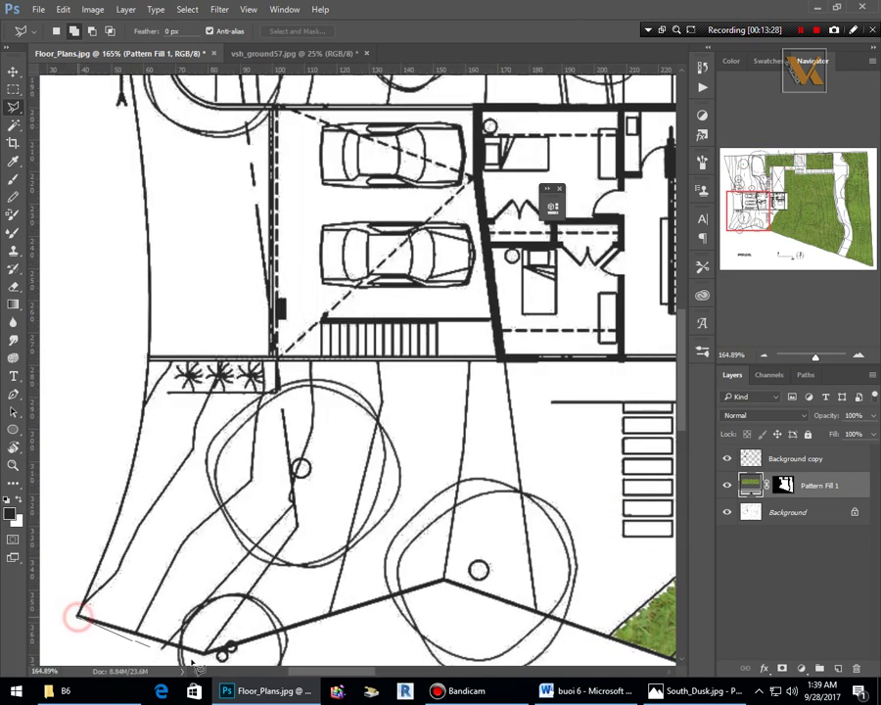
{"action": "left_click", "coordinate": [444, 582]}
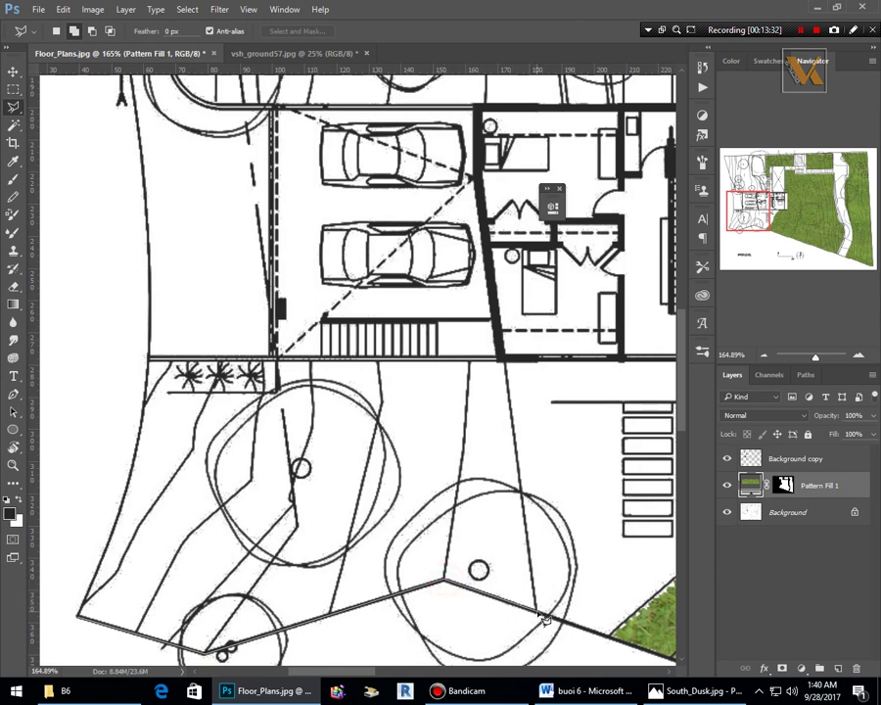
{"action": "left_click", "coordinate": [537, 609]}
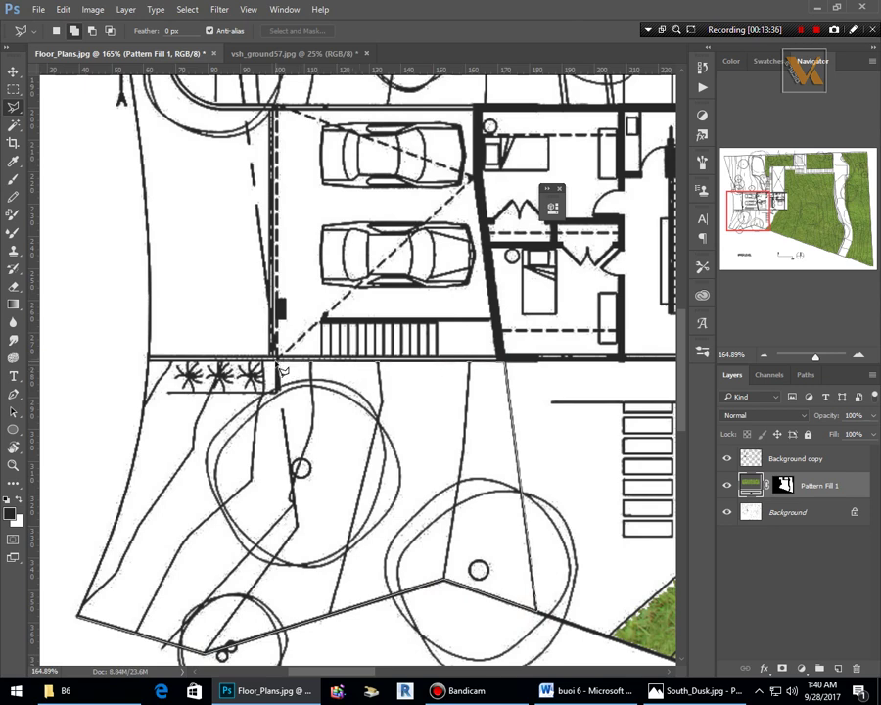
Close the lasso outline around the three-shrub planter by the garage and down the curved site edge to the starting corner.
{"action": "left_click", "coordinate": [277, 390]}
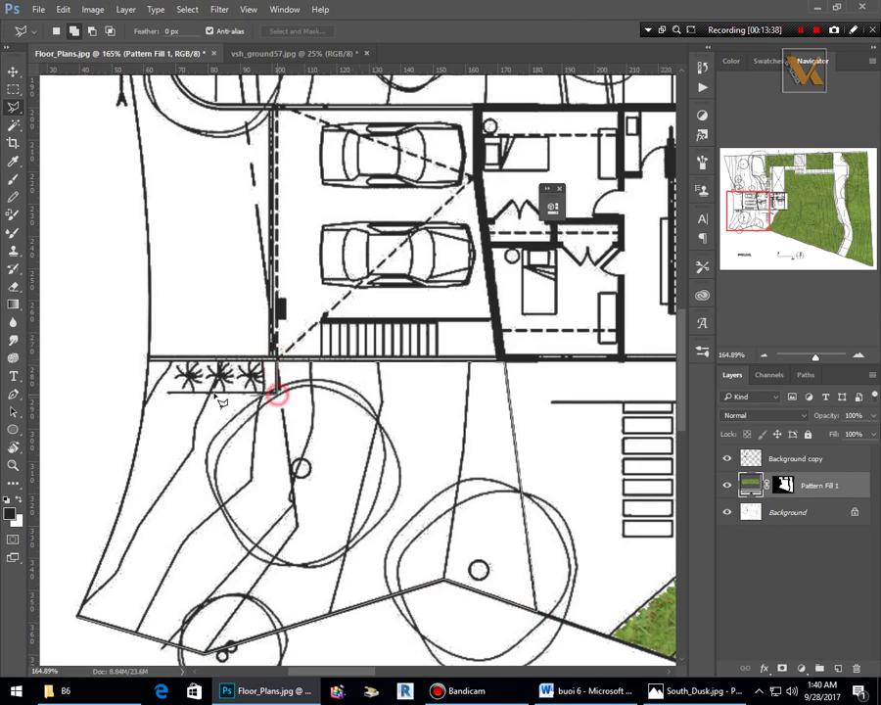
{"action": "left_click", "coordinate": [144, 404]}
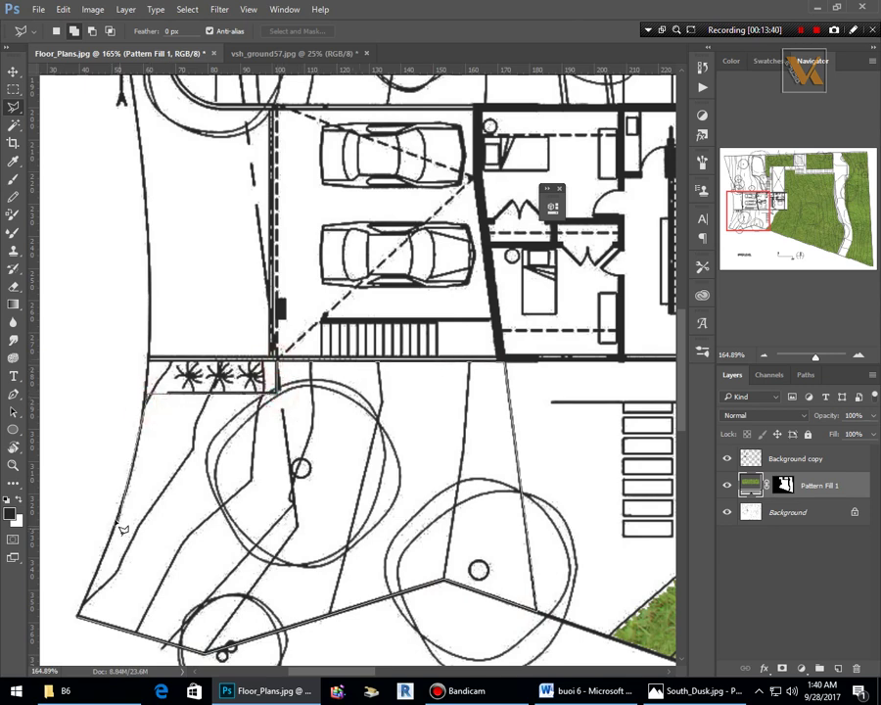
{"action": "left_click", "coordinate": [118, 521]}
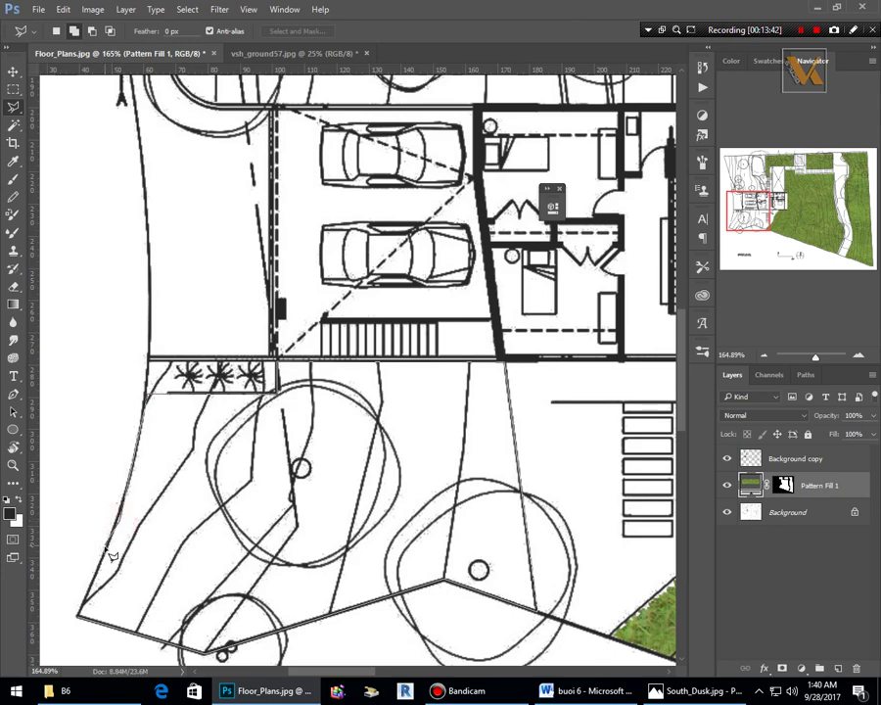
{"action": "left_click", "coordinate": [105, 554]}
{"action": "left_click", "coordinate": [78, 614]}
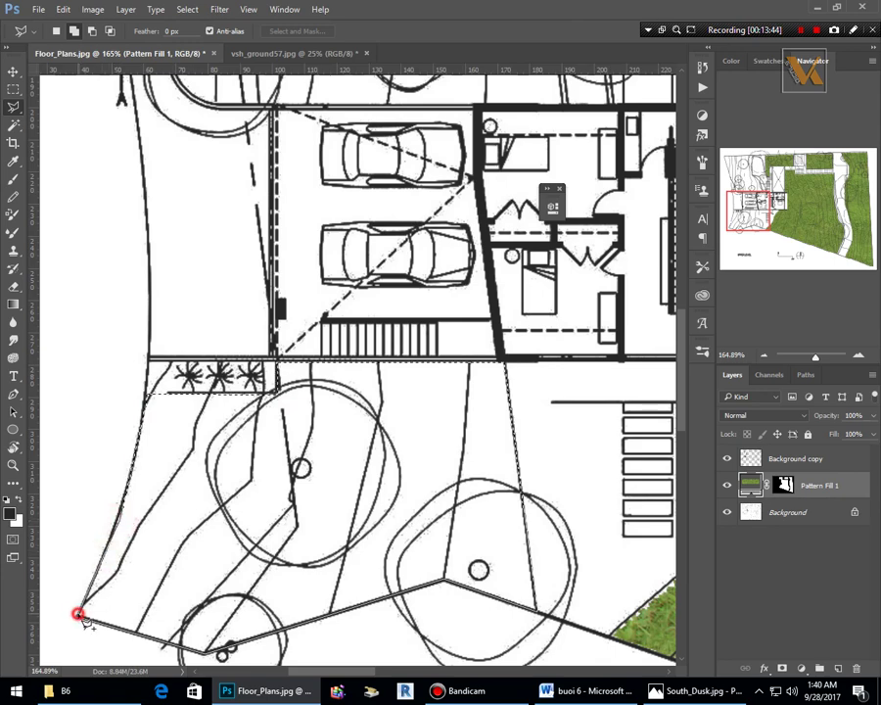
Fill the selected area below the garage with white on the Pattern Fill 1 mask, and clear the selection.
{"action": "scroll", "coordinate": [331, 442], "scroll_direction": "down", "scroll_amount": 3}
{"action": "left_click", "coordinate": [783, 484]}
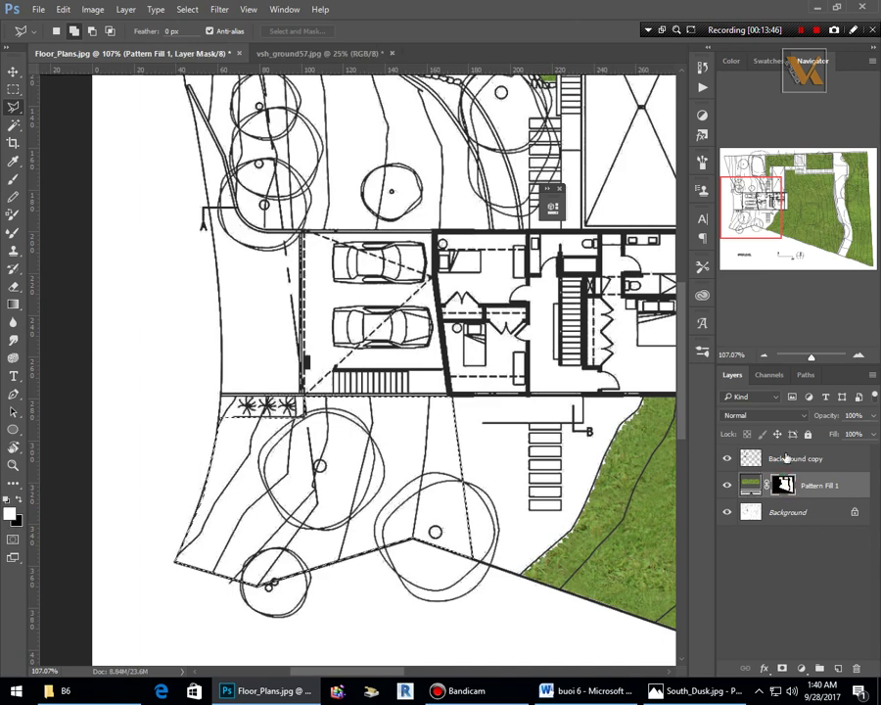
{"action": "key", "text": "alt+BackSpace"}
{"action": "scroll", "coordinate": [375, 453], "scroll_direction": "down", "scroll_amount": 5}
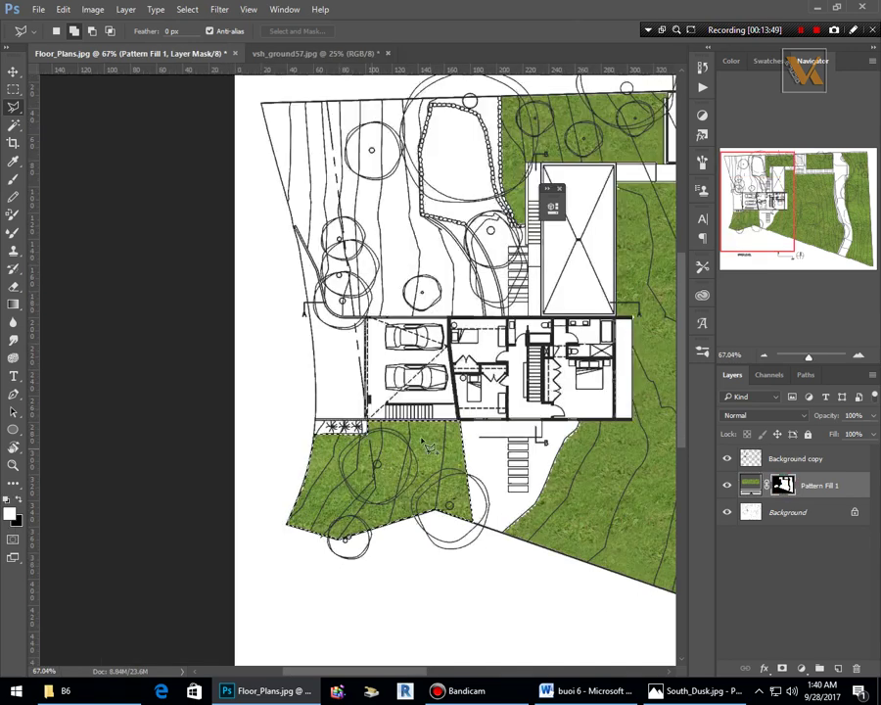
{"action": "scroll", "coordinate": [274, 353], "scroll_direction": "up", "scroll_amount": 2}
{"action": "scroll", "coordinate": [238, 278], "scroll_direction": "down", "scroll_amount": 2}
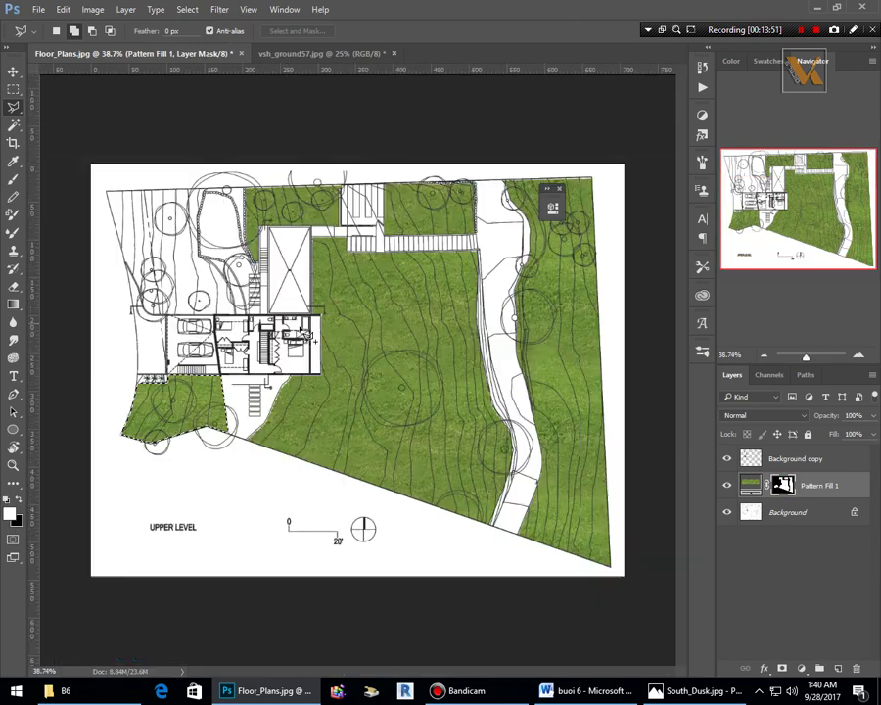
{"action": "key", "text": "ctrl+d"}
Select the ground strips and small tree circle between the stone edging and the house with the Magic Wand on the Background layer.
{"action": "scroll", "coordinate": [240, 271], "scroll_direction": "up", "scroll_amount": 5}
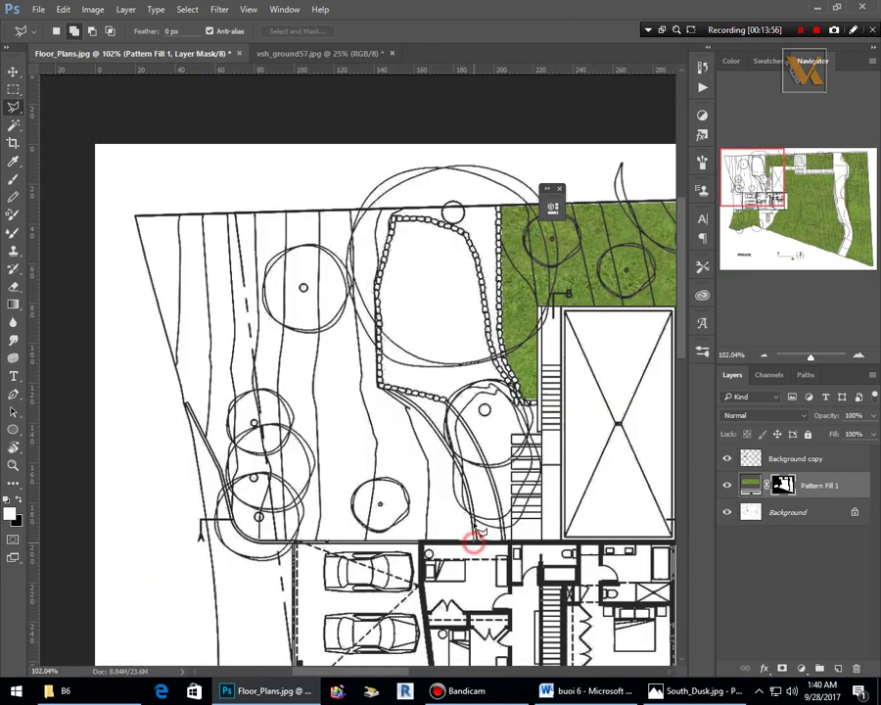
{"action": "key", "text": "w"}
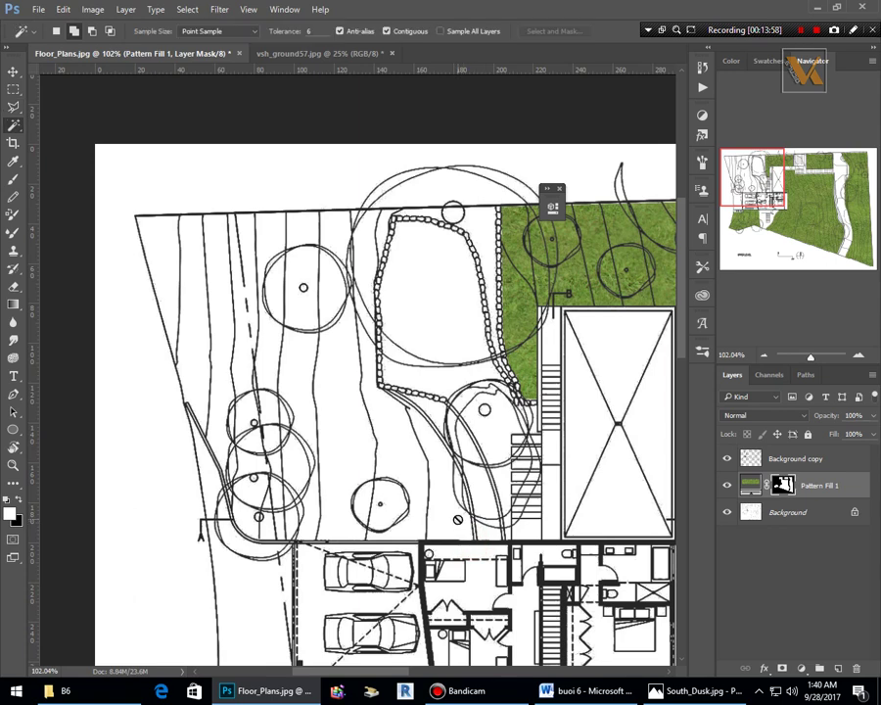
{"action": "left_click", "coordinate": [754, 513]}
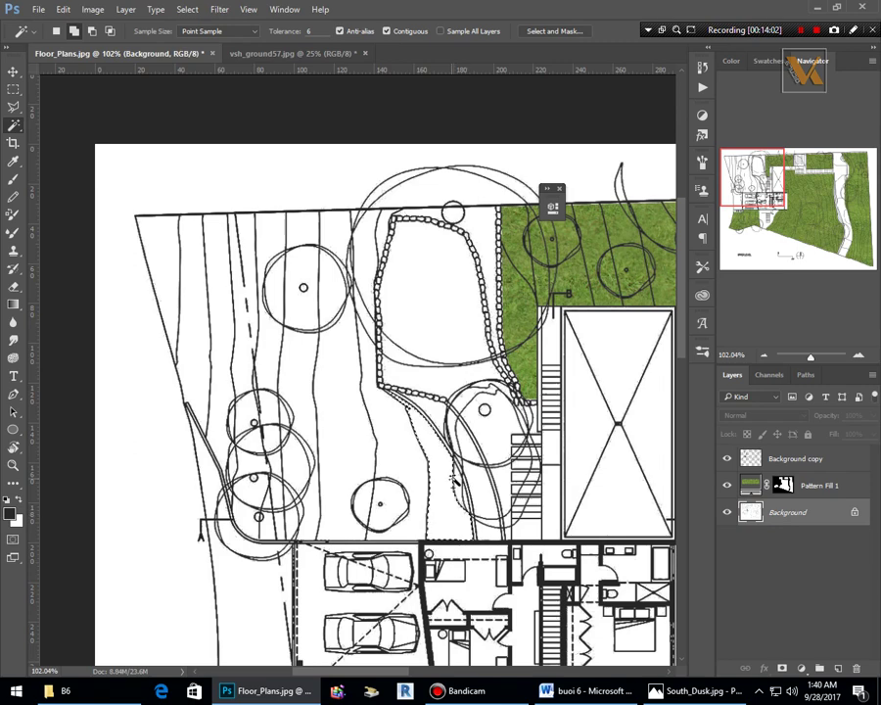
{"action": "scroll", "coordinate": [454, 480], "scroll_direction": "up", "scroll_amount": 3}
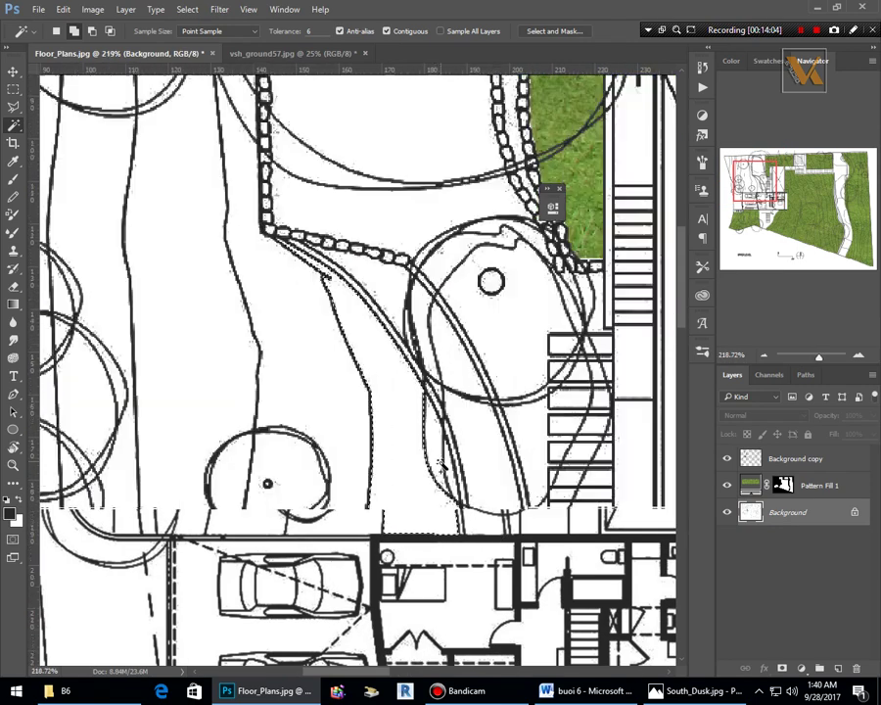
{"action": "scroll", "coordinate": [435, 448], "scroll_direction": "down", "scroll_amount": 2}
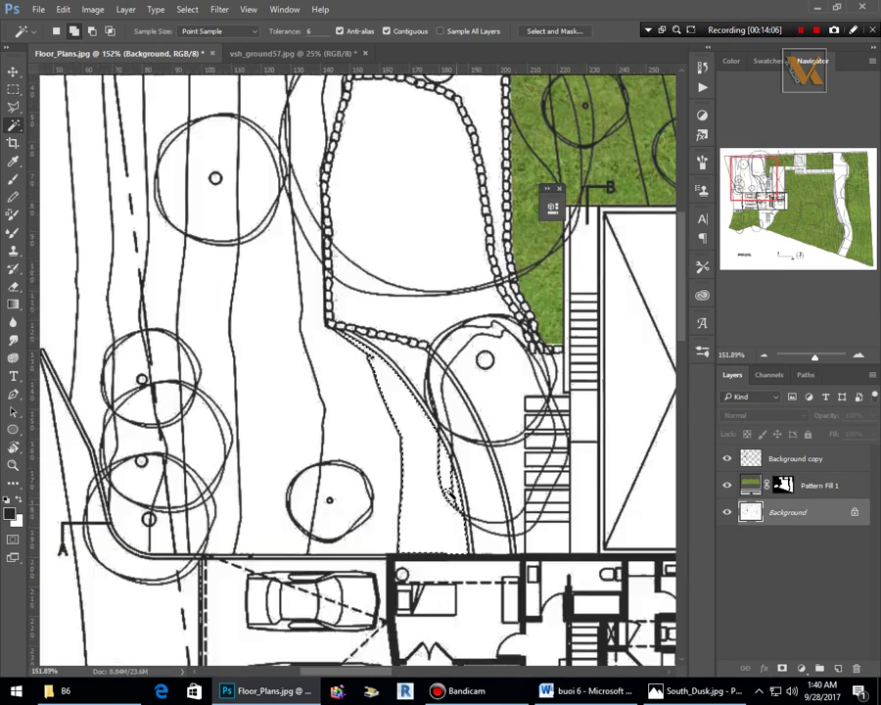
{"action": "scroll", "coordinate": [431, 475], "scroll_direction": "down", "scroll_amount": 3}
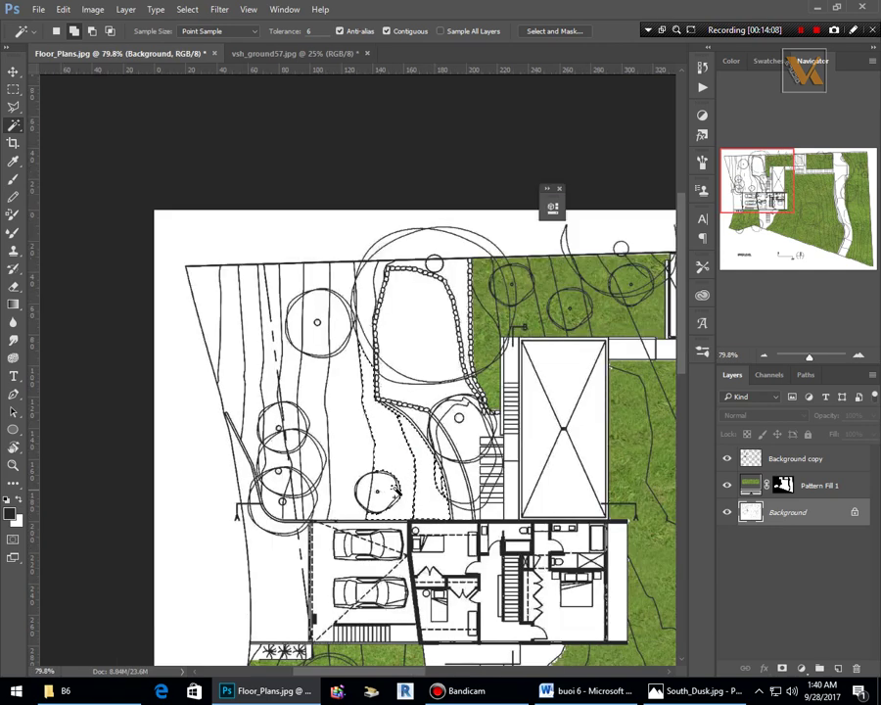
{"action": "left_click", "coordinate": [390, 491]}
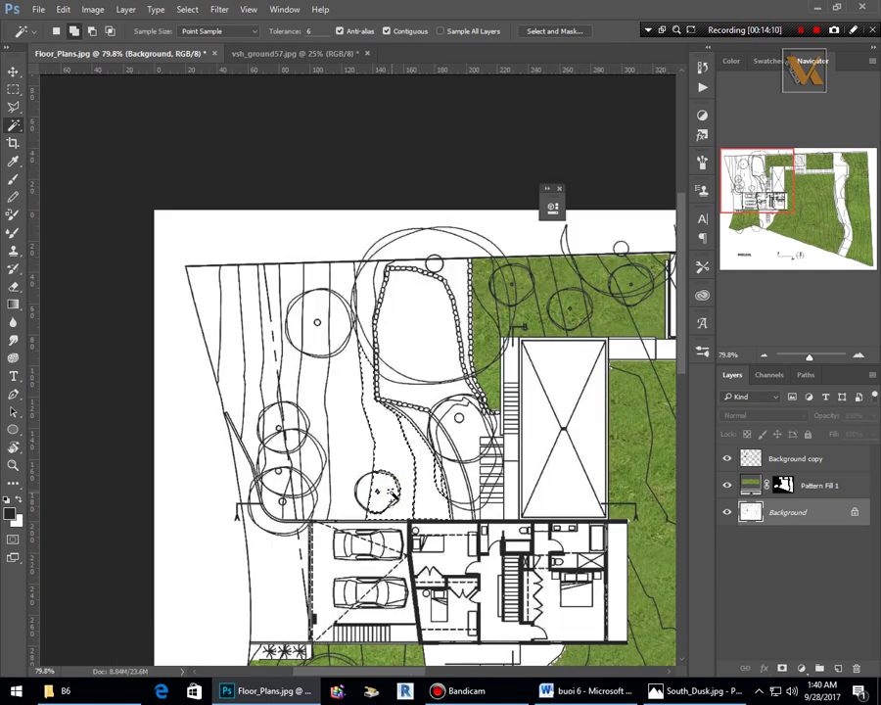
Begin a Polygonal Lasso outline at the garage's upper-left wall, up the curved site edge to the upper-left corner and along the upper boundary.
{"action": "key", "text": "l"}
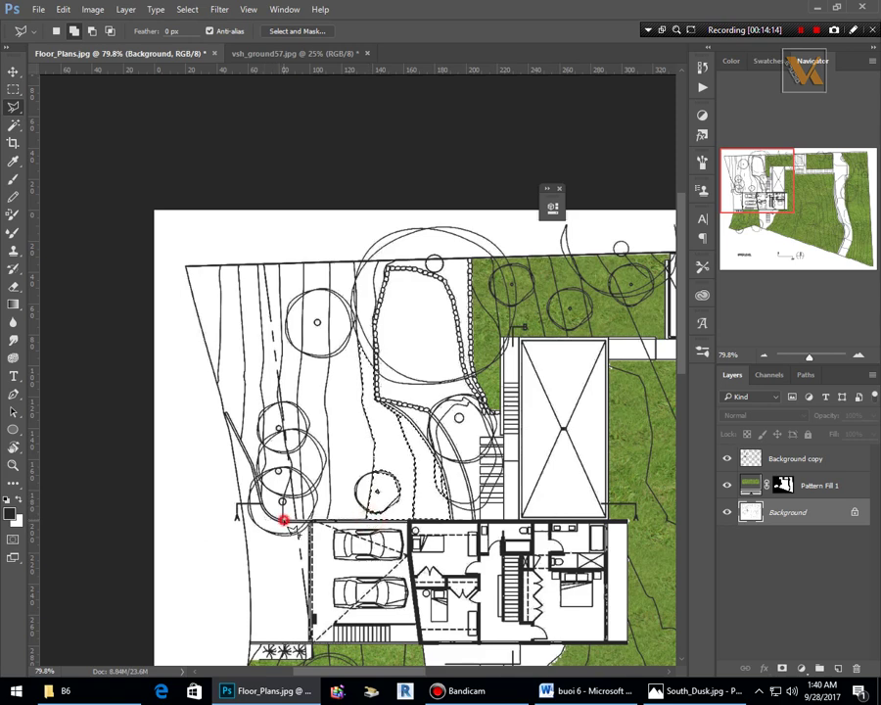
{"action": "left_click", "coordinate": [275, 516]}
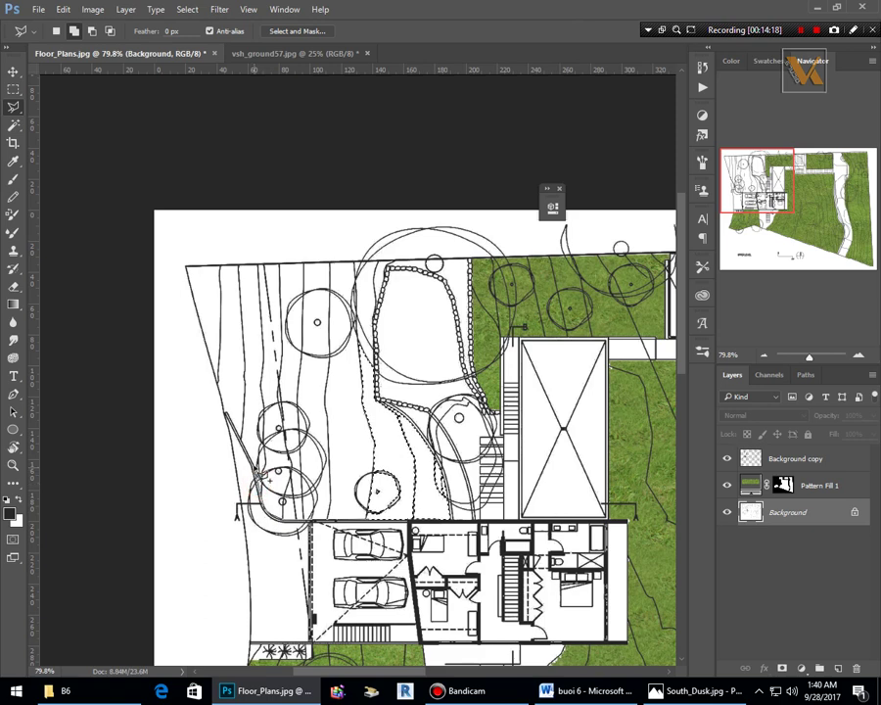
{"action": "left_click", "coordinate": [249, 462]}
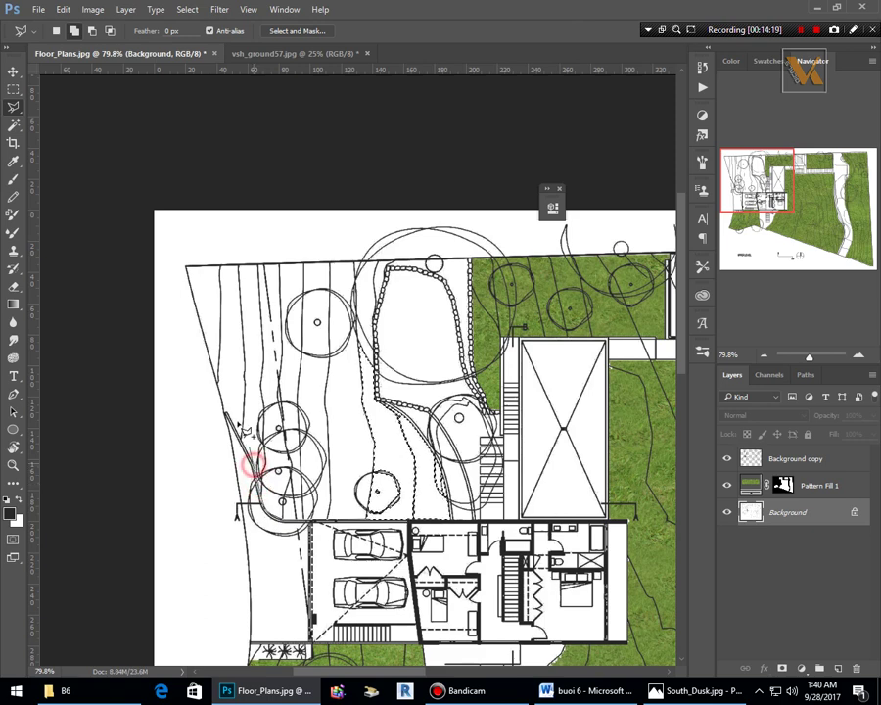
{"action": "left_click", "coordinate": [222, 399]}
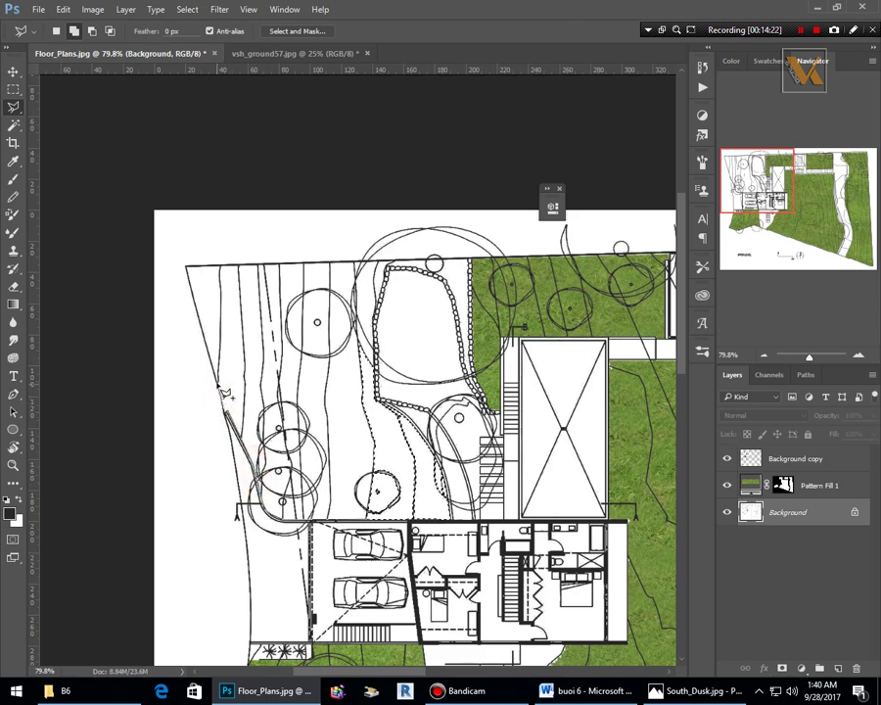
{"action": "left_click", "coordinate": [217, 383]}
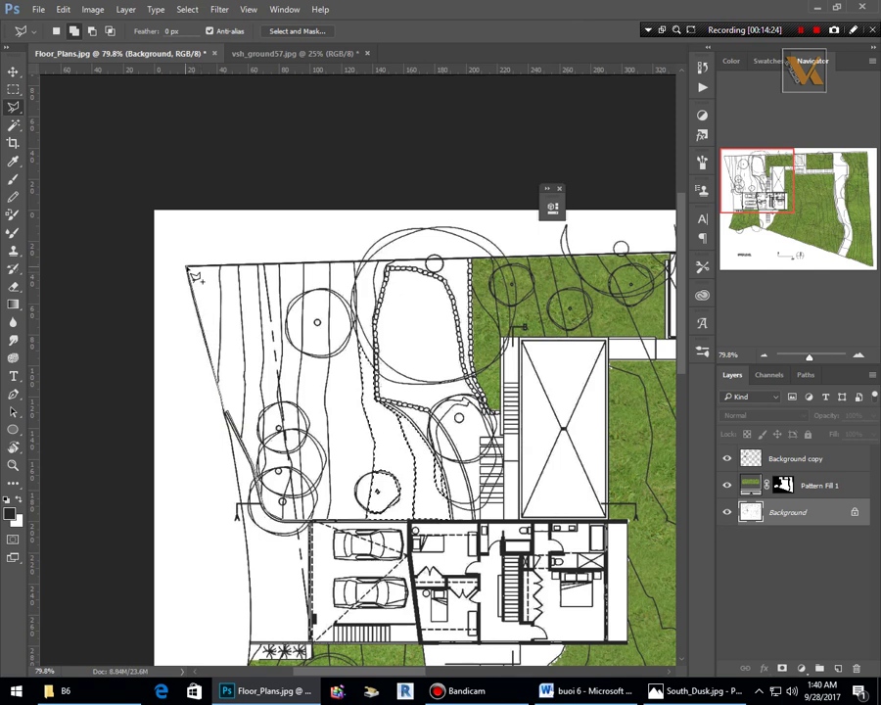
{"action": "left_click", "coordinate": [193, 275]}
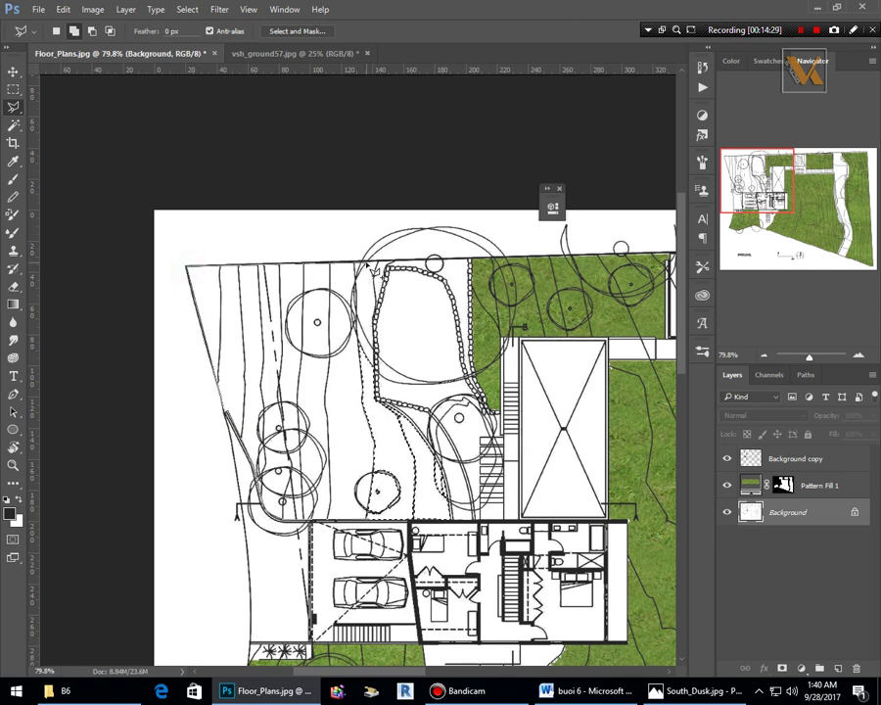
{"action": "left_click", "coordinate": [367, 262]}
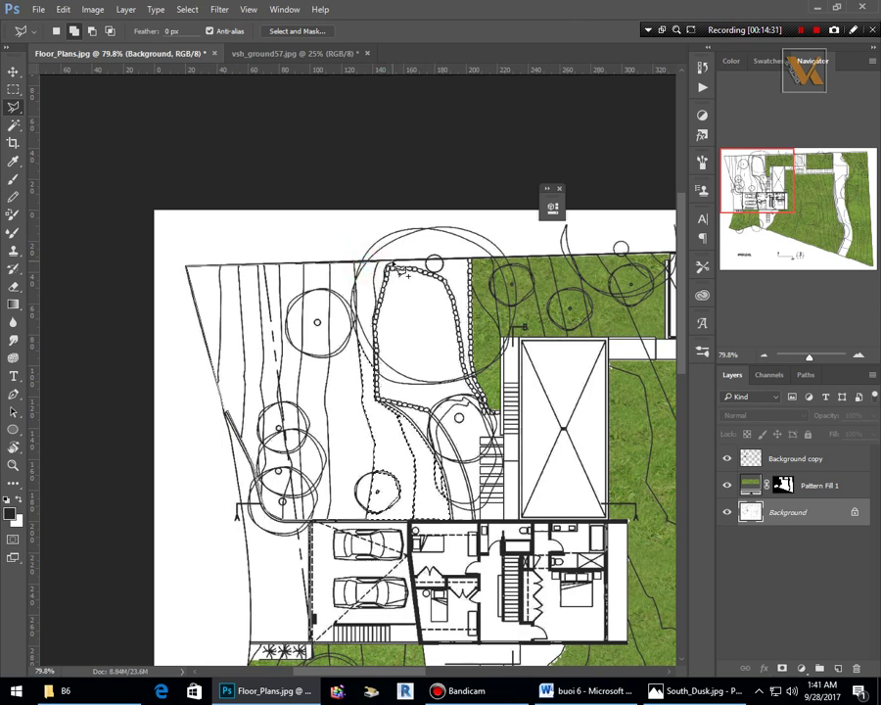
Continue the lasso outline down the outer side of the stone edging to its lower corner, remove stray points, and add the area to the selection.
{"action": "left_click", "coordinate": [386, 283]}
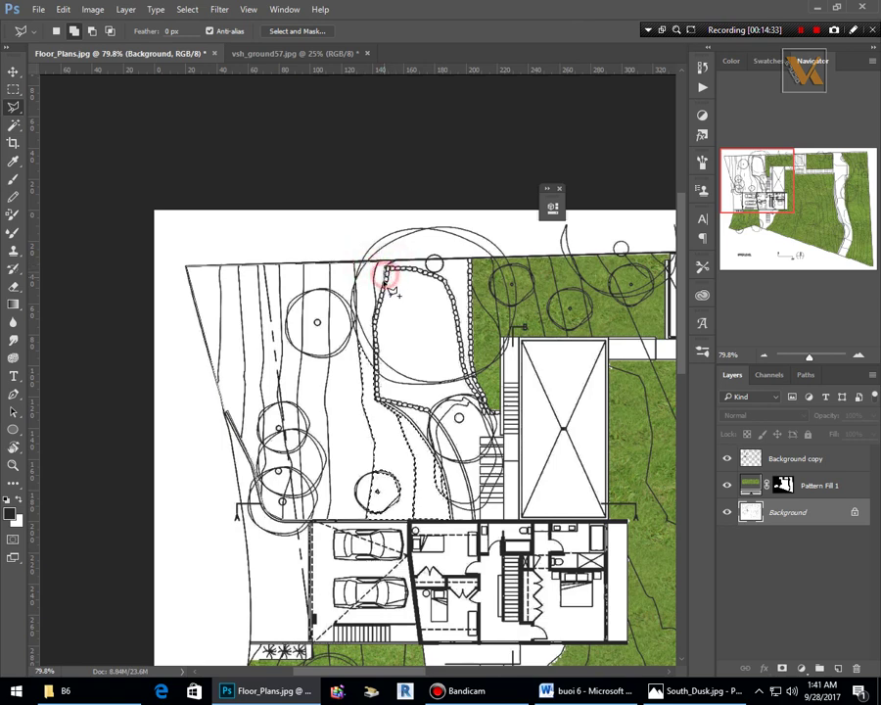
{"action": "left_click", "coordinate": [371, 333]}
{"action": "left_click", "coordinate": [374, 350]}
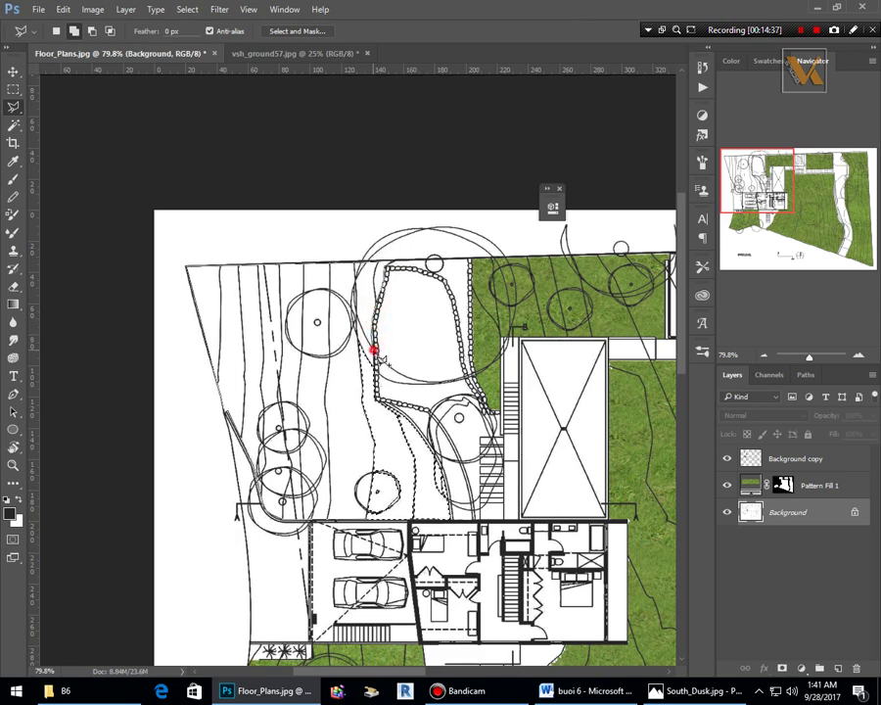
{"action": "left_click", "coordinate": [370, 391]}
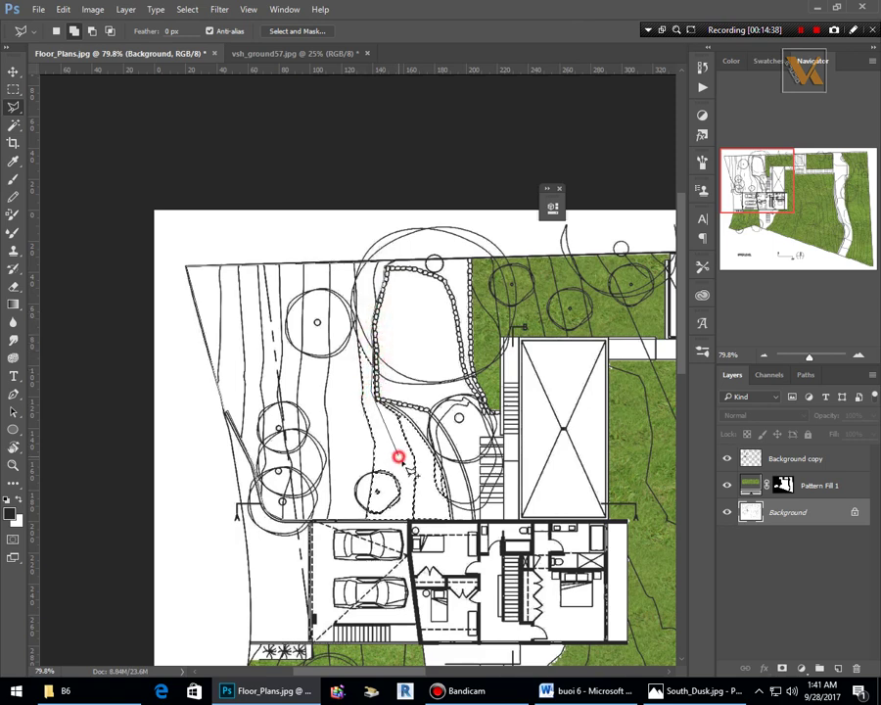
{"action": "key", "text": "BackSpace"}
{"action": "key", "text": "BackSpace"}
{"action": "key", "text": "BackSpace"}
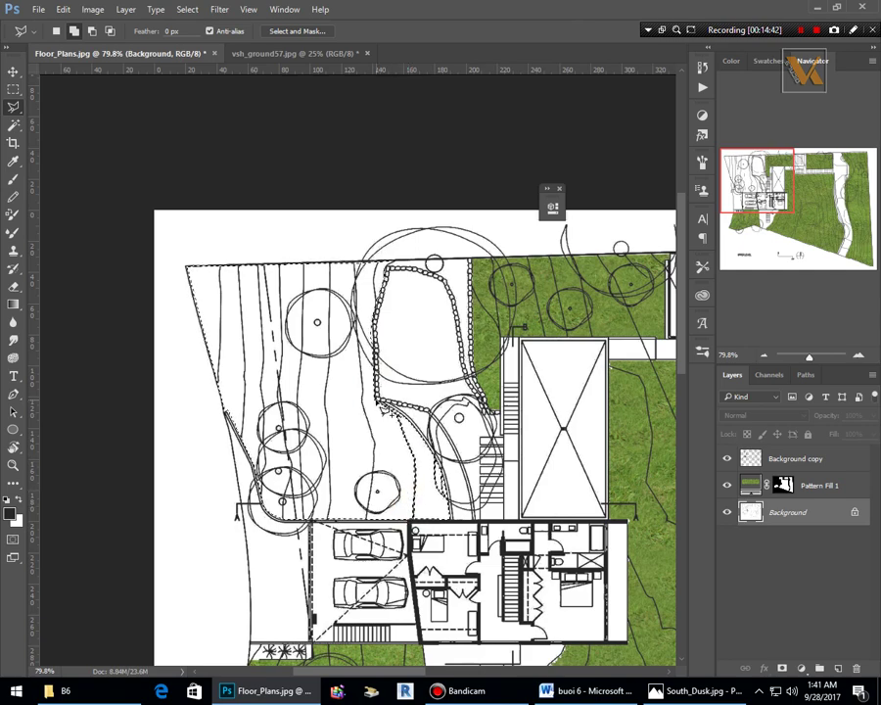
Add the remaining strips between the curved path, the stone edging's lower corner and the house wall to the selection with the Polygonal Lasso.
{"action": "scroll", "coordinate": [442, 544], "scroll_direction": "up", "scroll_amount": 6}
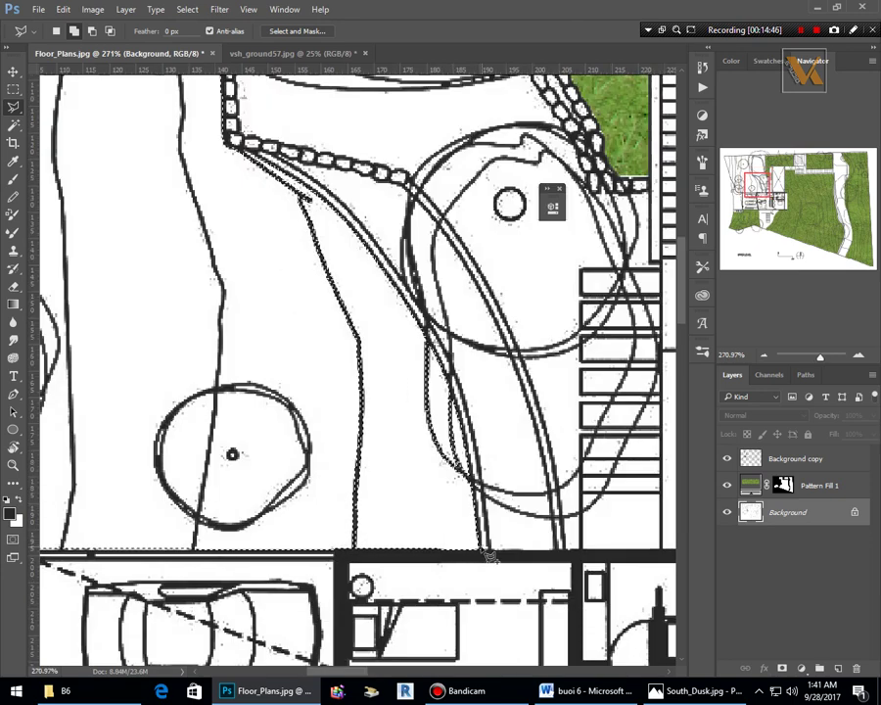
{"action": "left_click", "coordinate": [481, 544]}
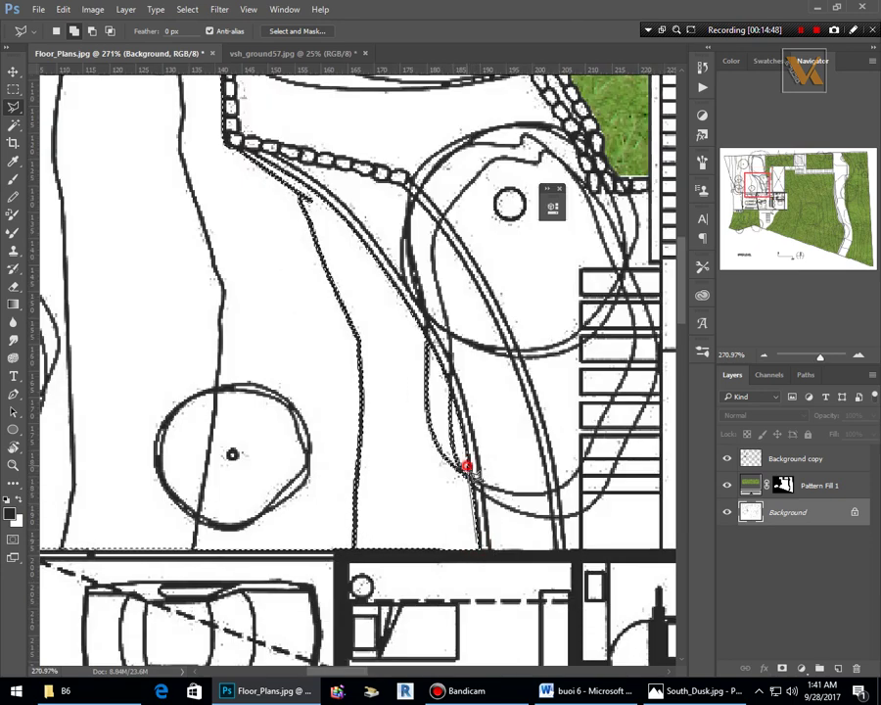
{"action": "left_click", "coordinate": [453, 406]}
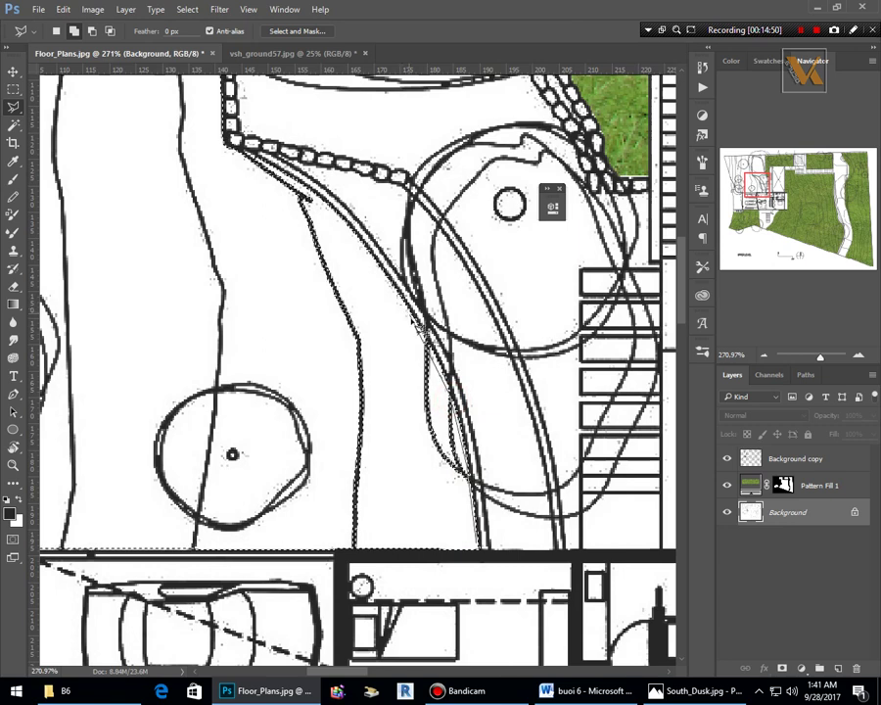
{"action": "left_click", "coordinate": [426, 339]}
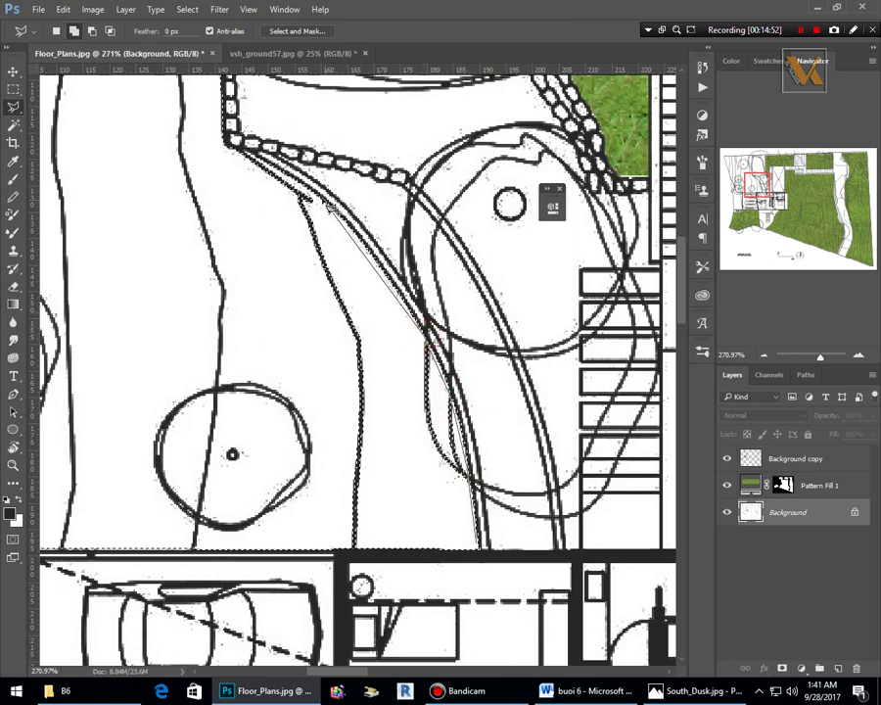
{"action": "left_click", "coordinate": [305, 196]}
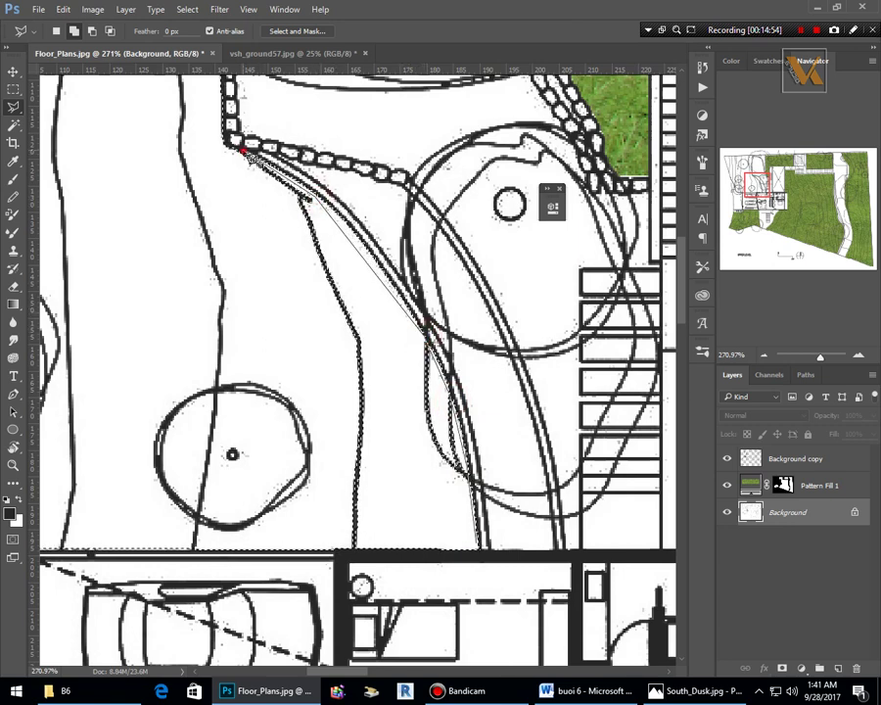
{"action": "left_click", "coordinate": [229, 147]}
{"action": "left_click", "coordinate": [281, 397]}
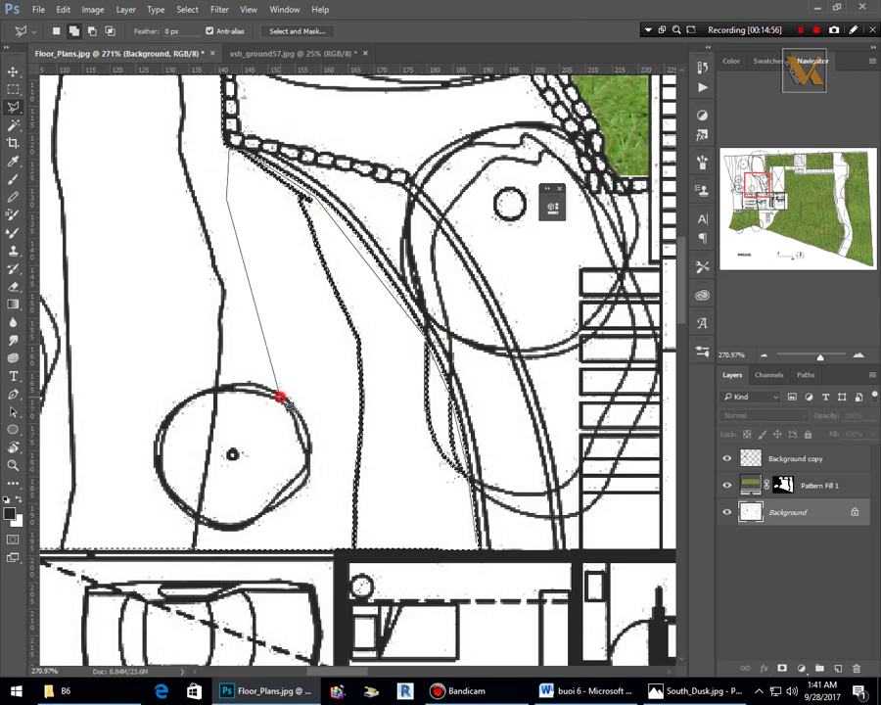
{"action": "left_click", "coordinate": [298, 521]}
{"action": "left_click", "coordinate": [354, 550]}
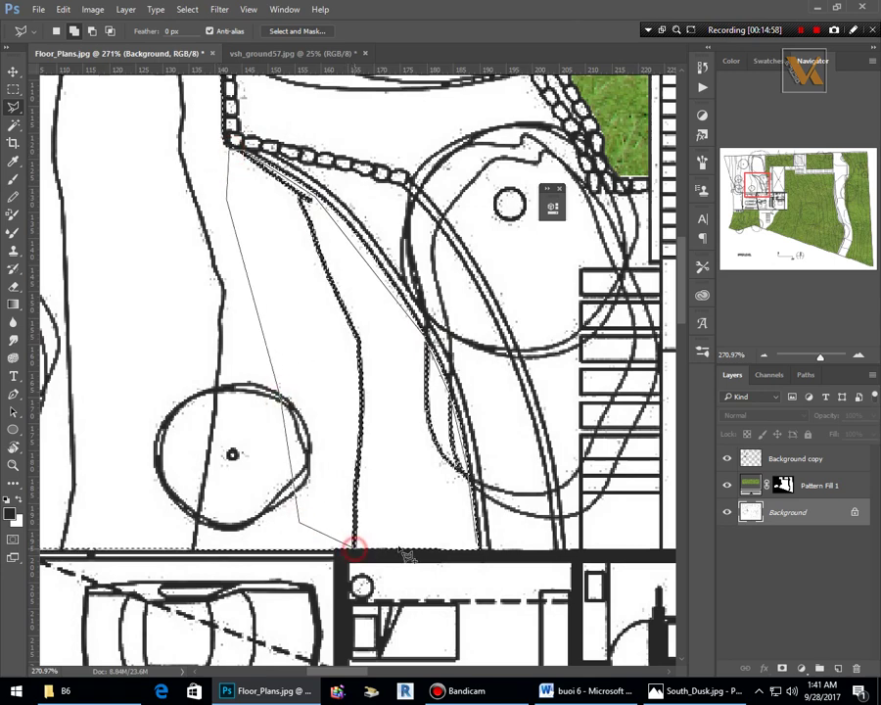
{"action": "double_click", "coordinate": [403, 547]}
Fill the selected area above the garage with white on the Pattern Fill 1 mask, and clear the selection.
{"action": "scroll", "coordinate": [419, 444], "scroll_direction": "down", "scroll_amount": 5}
{"action": "scroll", "coordinate": [422, 468], "scroll_direction": "down", "scroll_amount": 2}
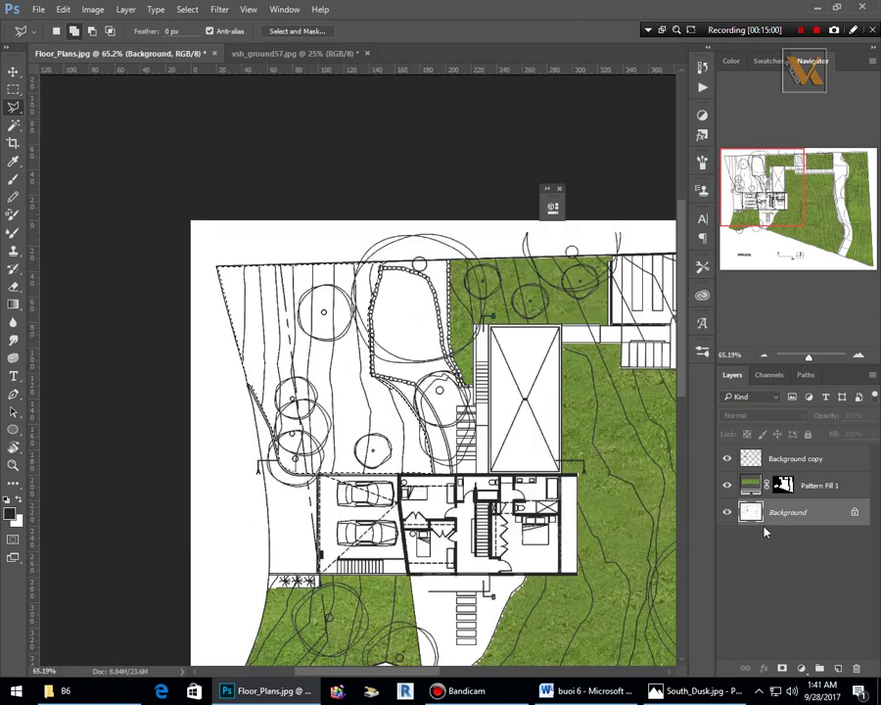
{"action": "left_click", "coordinate": [783, 484]}
{"action": "key", "text": "alt+BackSpace"}
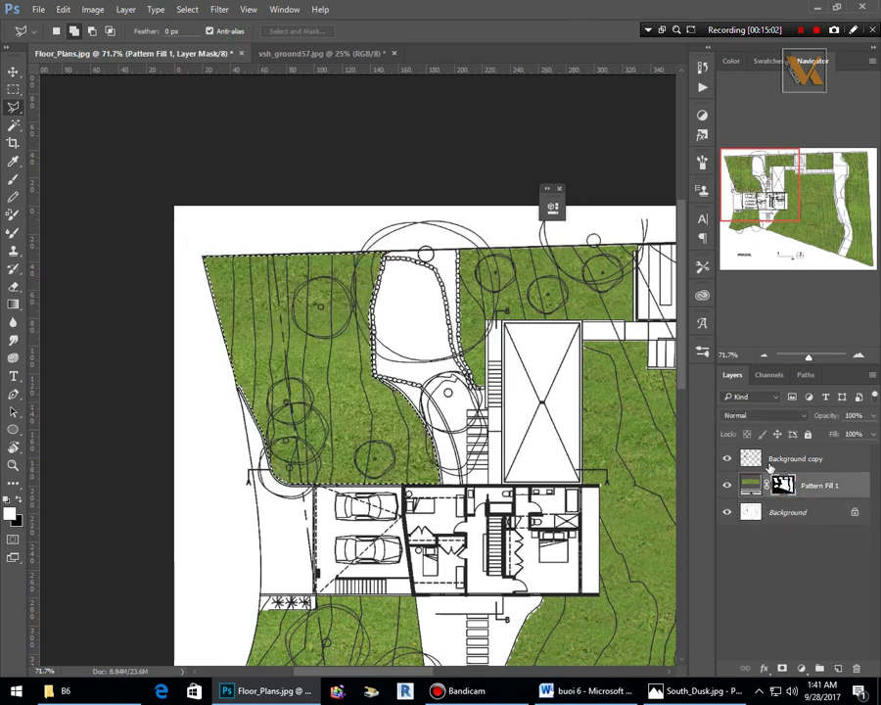
{"action": "scroll", "coordinate": [187, 210], "scroll_direction": "down", "scroll_amount": 2}
{"action": "scroll", "coordinate": [279, 279], "scroll_direction": "down", "scroll_amount": 1}
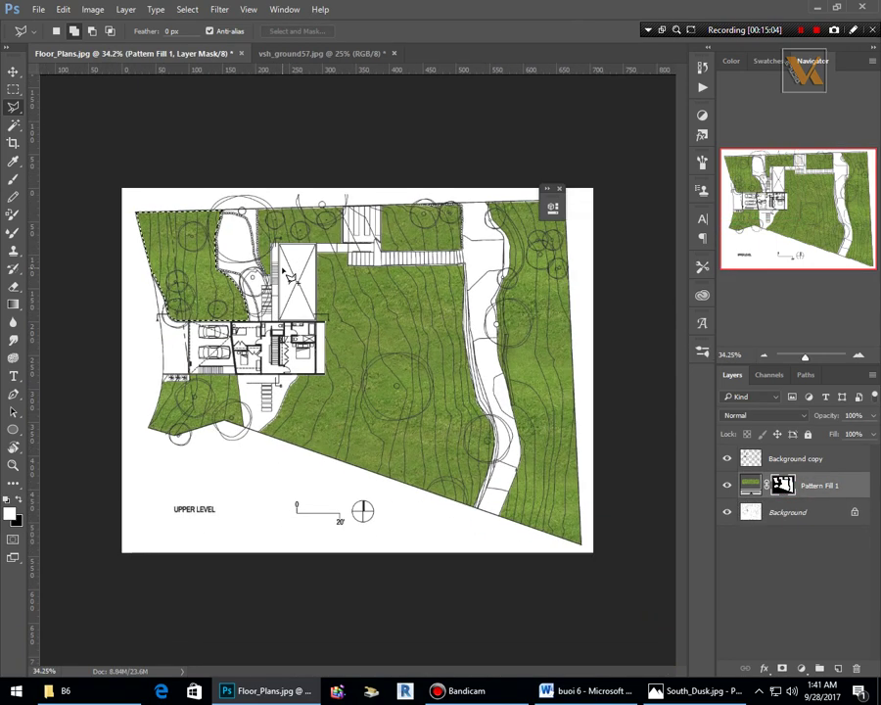
{"action": "scroll", "coordinate": [251, 256], "scroll_direction": "up", "scroll_amount": 3}
{"action": "scroll", "coordinate": [68, 360], "scroll_direction": "up", "scroll_amount": 2}
{"action": "scroll", "coordinate": [68, 360], "scroll_direction": "up", "scroll_amount": 2}
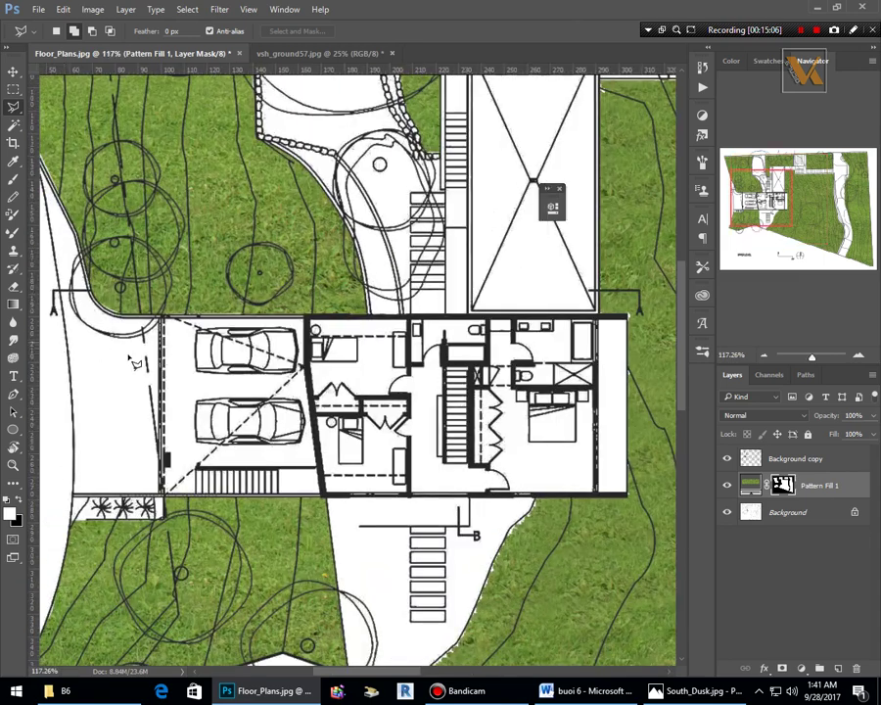
{"action": "scroll", "coordinate": [395, 372], "scroll_direction": "down", "scroll_amount": 2}
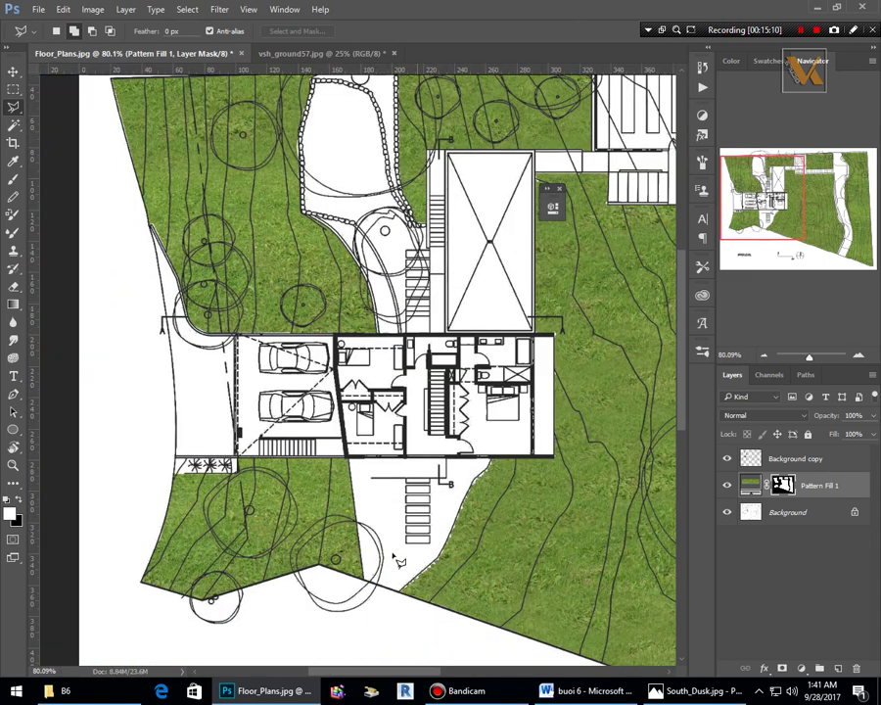
Switch to the Cốc Cốc browser and search Google for images of "concrete texture".
{"action": "left_click", "coordinate": [16, 690]}
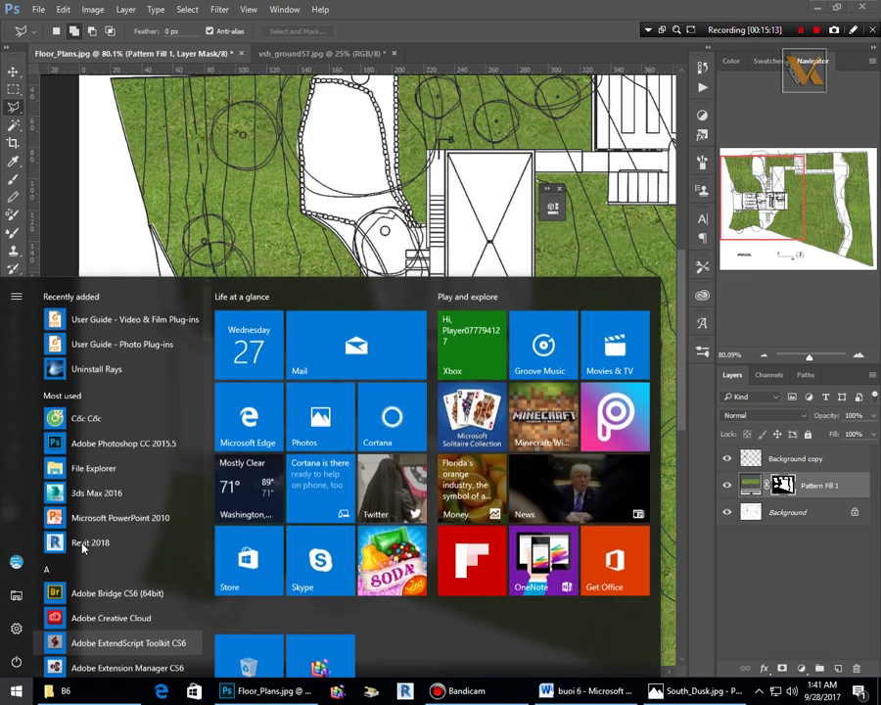
{"action": "left_click", "coordinate": [116, 431]}
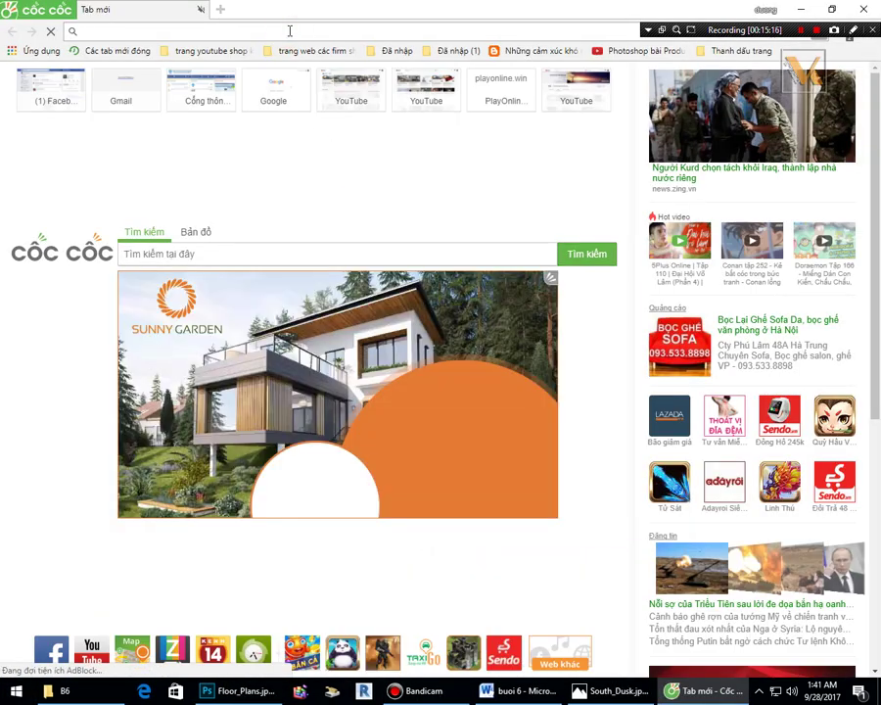
{"action": "type", "text": "conc"}
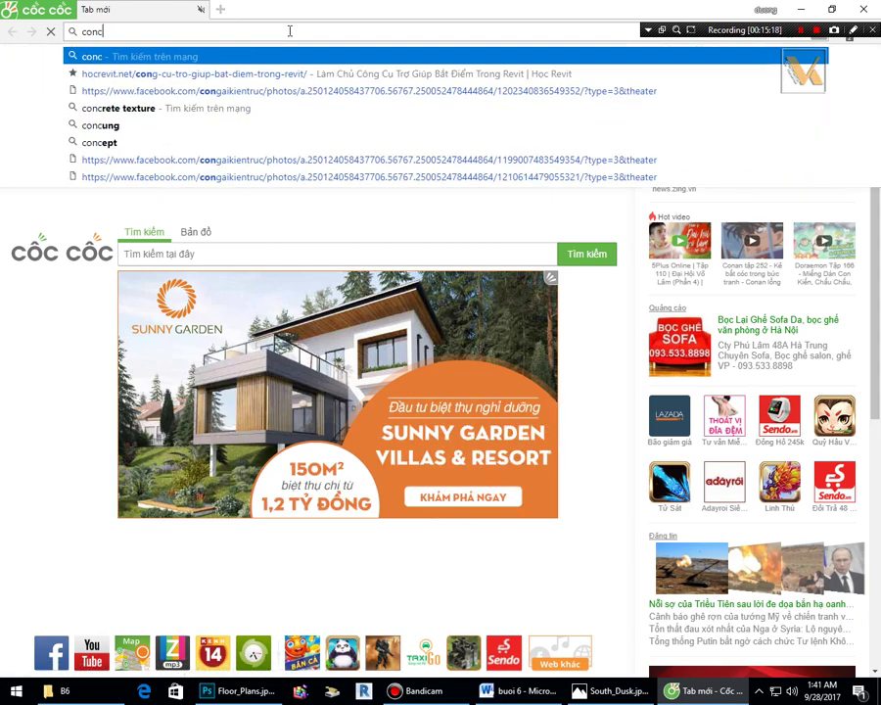
{"action": "key", "text": "Down"}
{"action": "key", "text": "Return"}
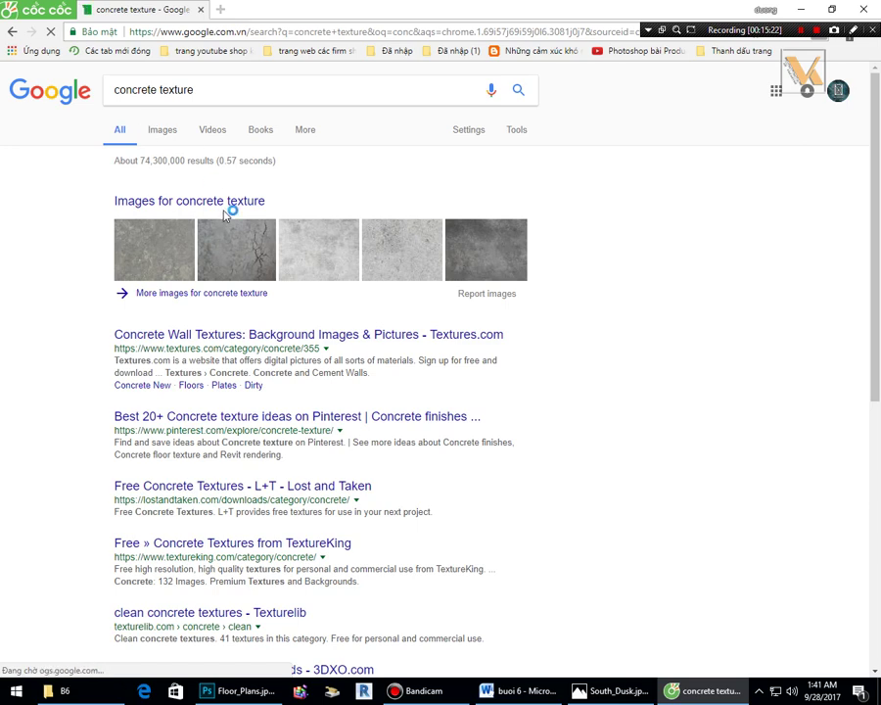
{"action": "left_click", "coordinate": [224, 203]}
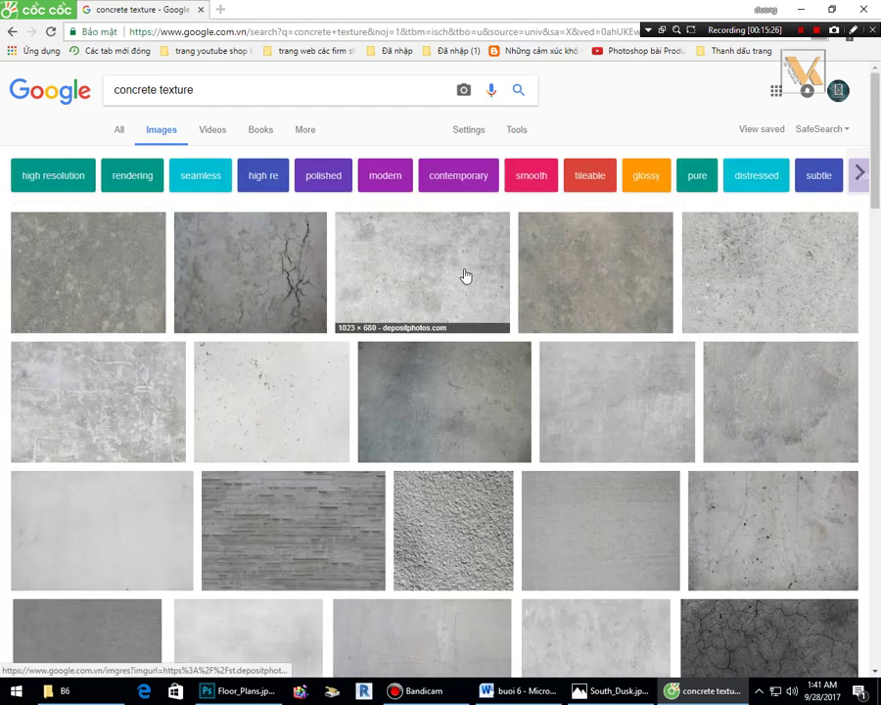
Browse the concrete texture results and open the blue-grey 3872 × 2592 Sycha Web Design image at full size.
{"action": "scroll", "coordinate": [347, 284], "scroll_direction": "down", "scroll_amount": 2}
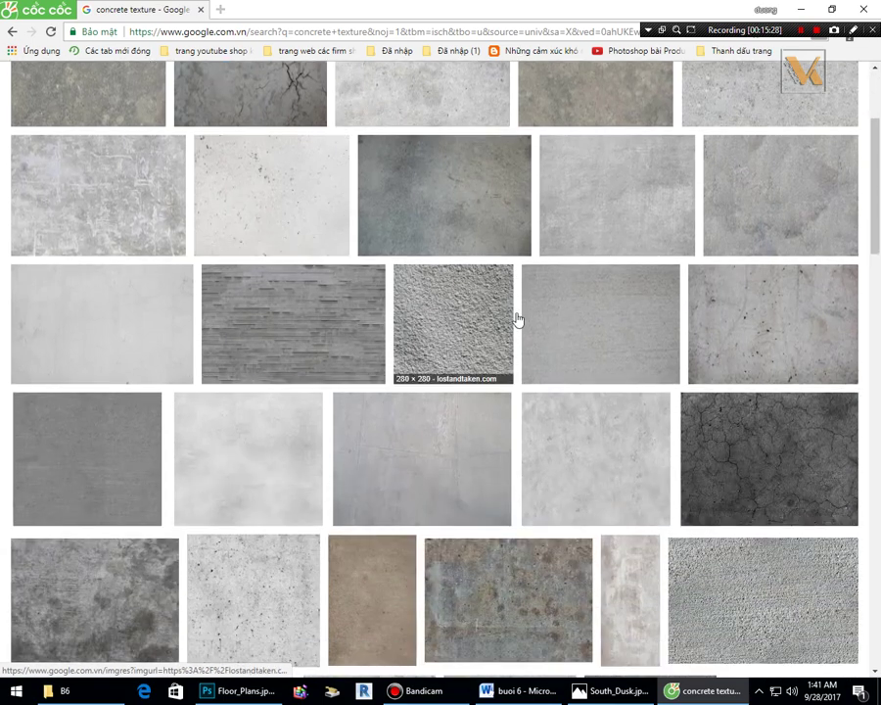
{"action": "scroll", "coordinate": [536, 327], "scroll_direction": "up", "scroll_amount": 2}
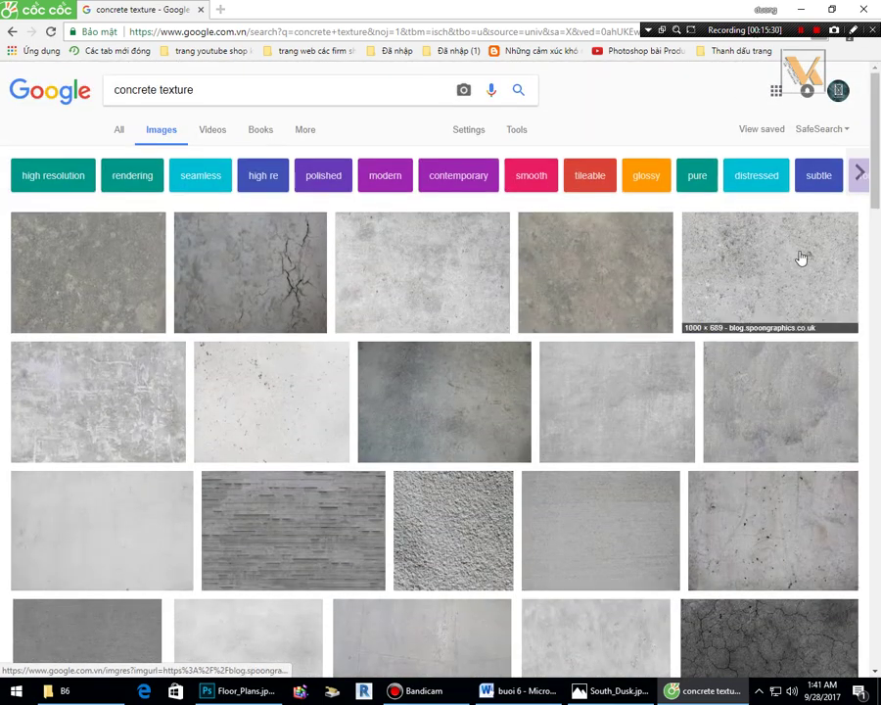
{"action": "left_click", "coordinate": [778, 272]}
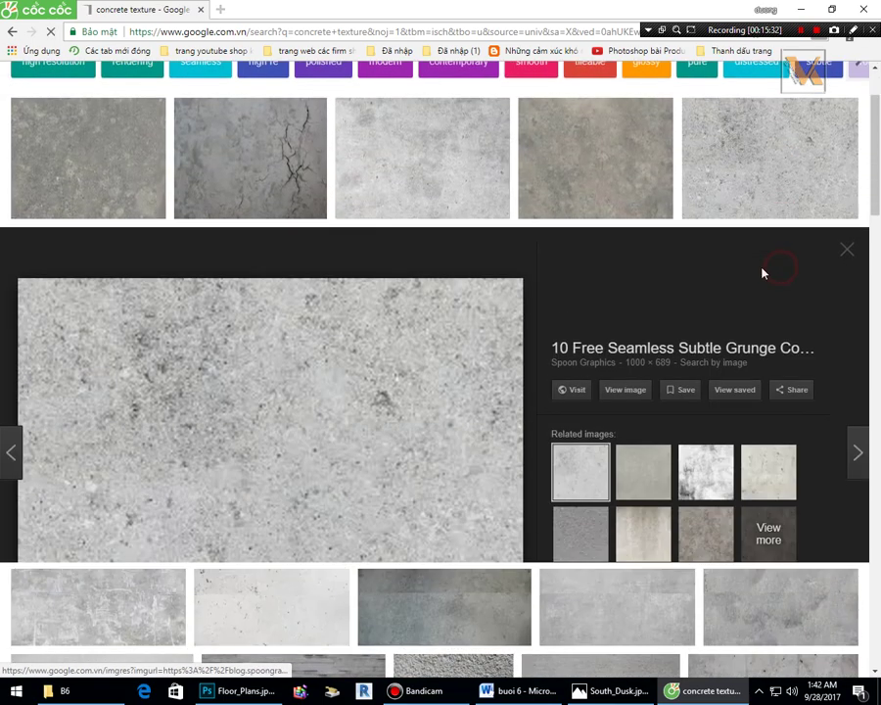
{"action": "key", "text": "Escape"}
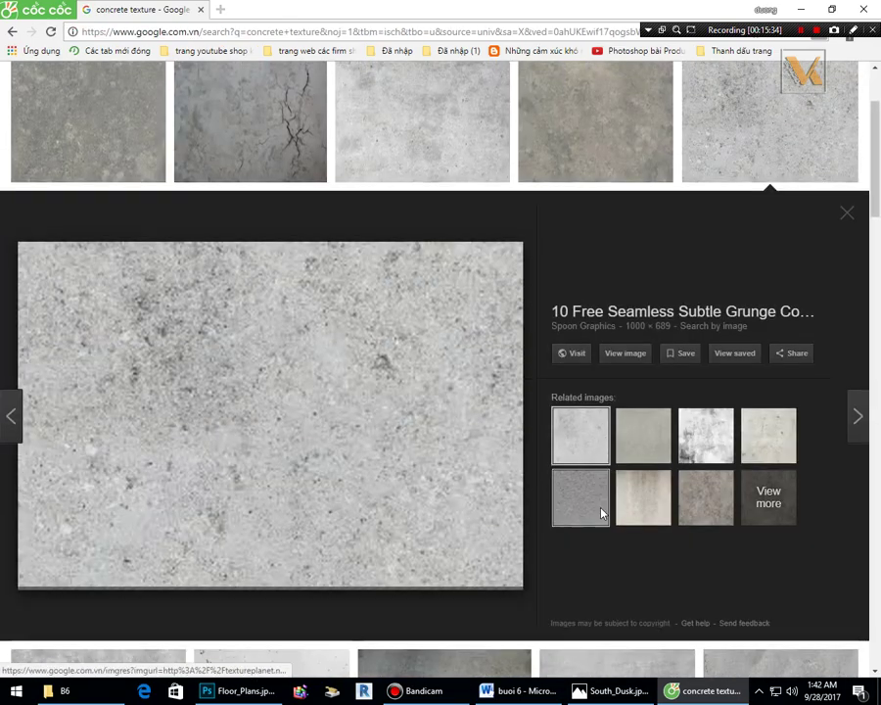
{"action": "scroll", "coordinate": [606, 382], "scroll_direction": "down", "scroll_amount": 3}
{"action": "left_click", "coordinate": [507, 368]}
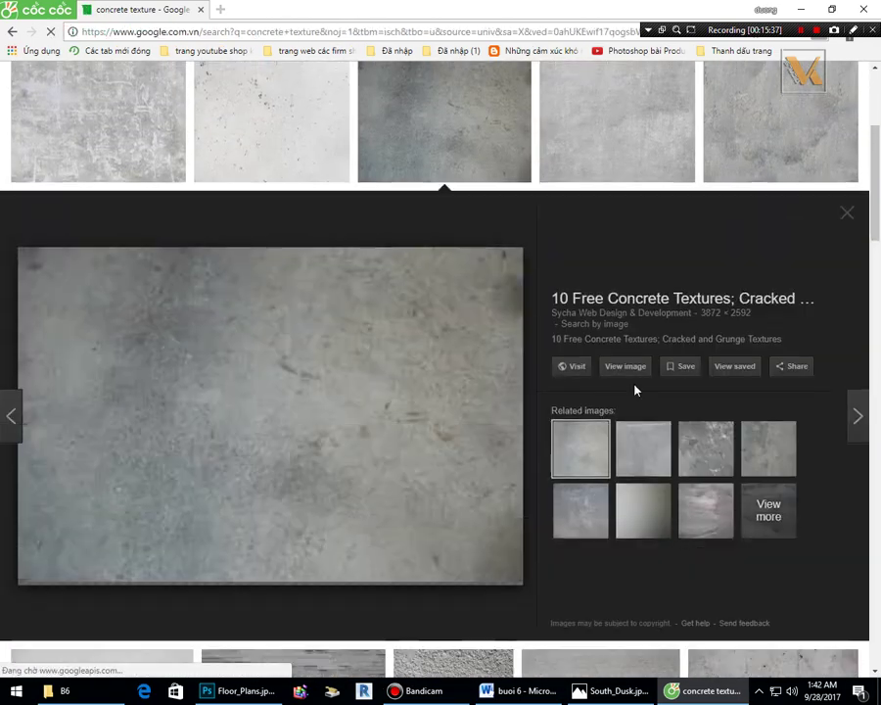
{"action": "left_click", "coordinate": [627, 367]}
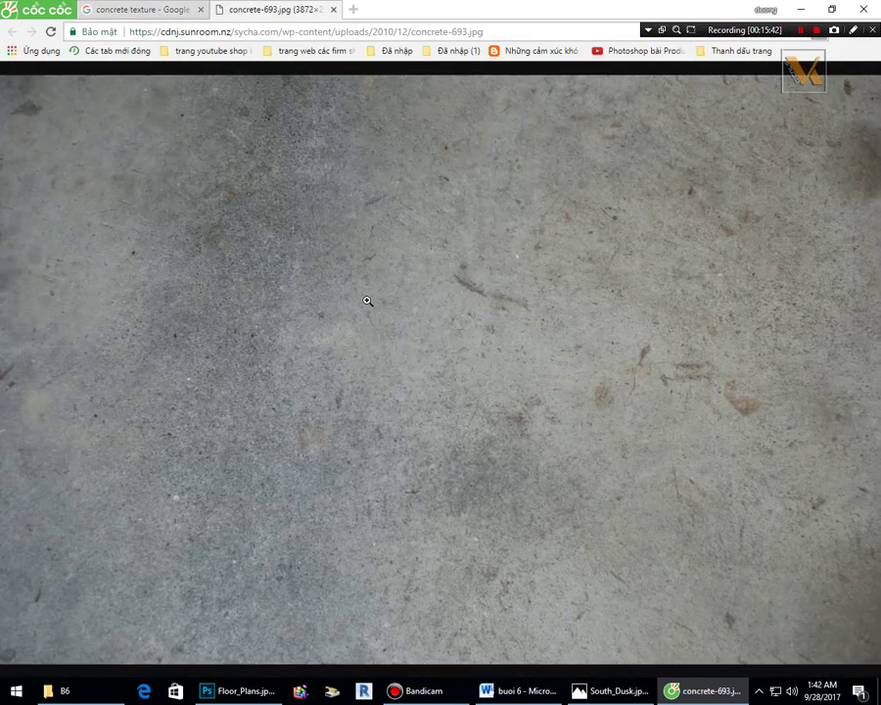
Start saving the full-size concrete image as concrete-693 in JPEG format, choosing the Buổi 6 folder on the Desktop.
{"action": "right_click", "coordinate": [352, 298]}
{"action": "left_click", "coordinate": [380, 321]}
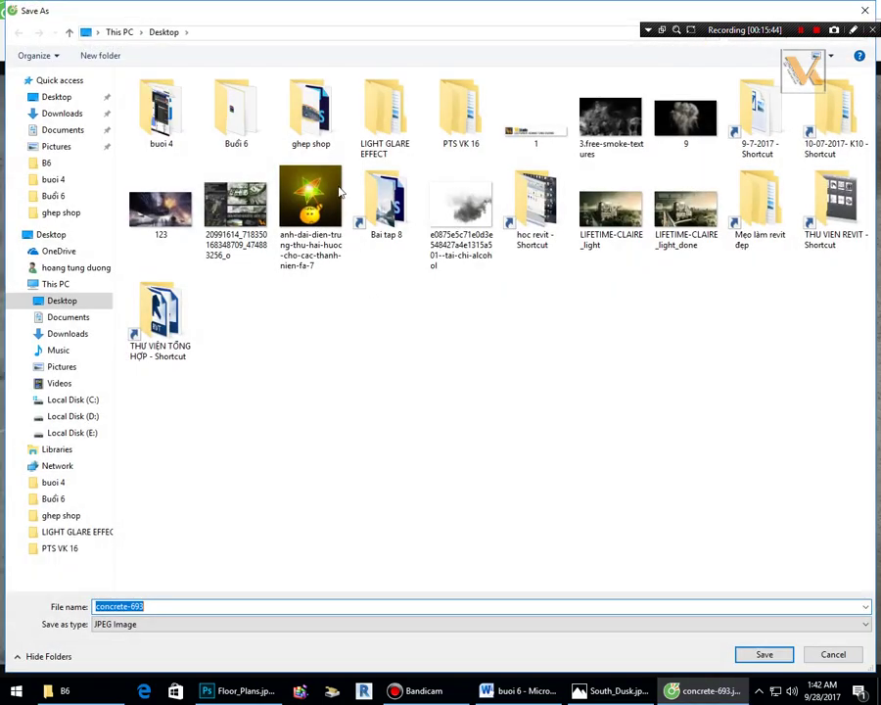
{"action": "double_click", "coordinate": [235, 96]}
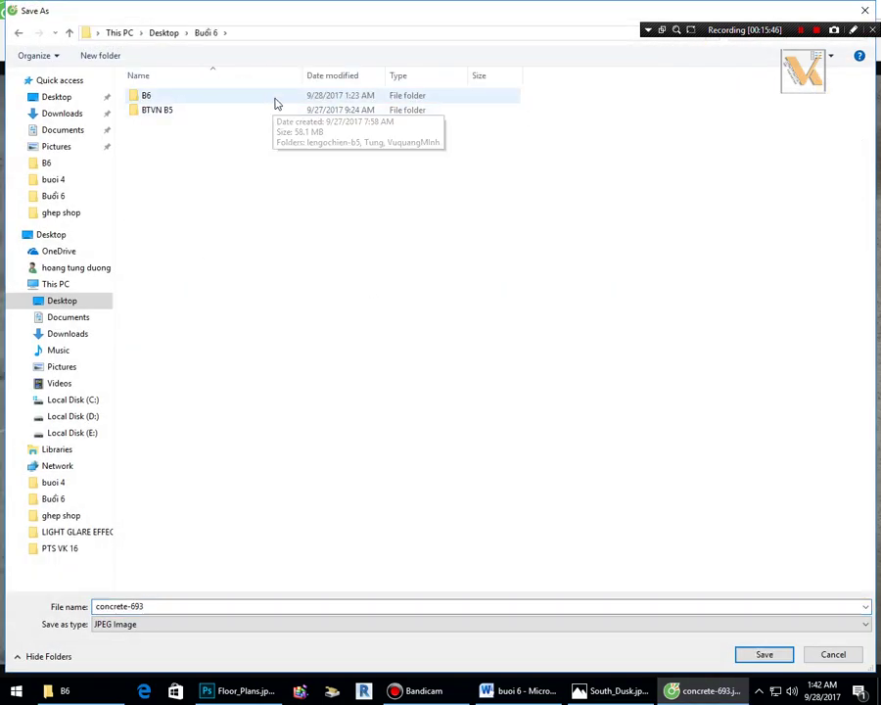
Save the concrete texture as the JPEG image concrete-693 in the B6 folder, close its preview and open that folder.
{"action": "left_click", "coordinate": [766, 654]}
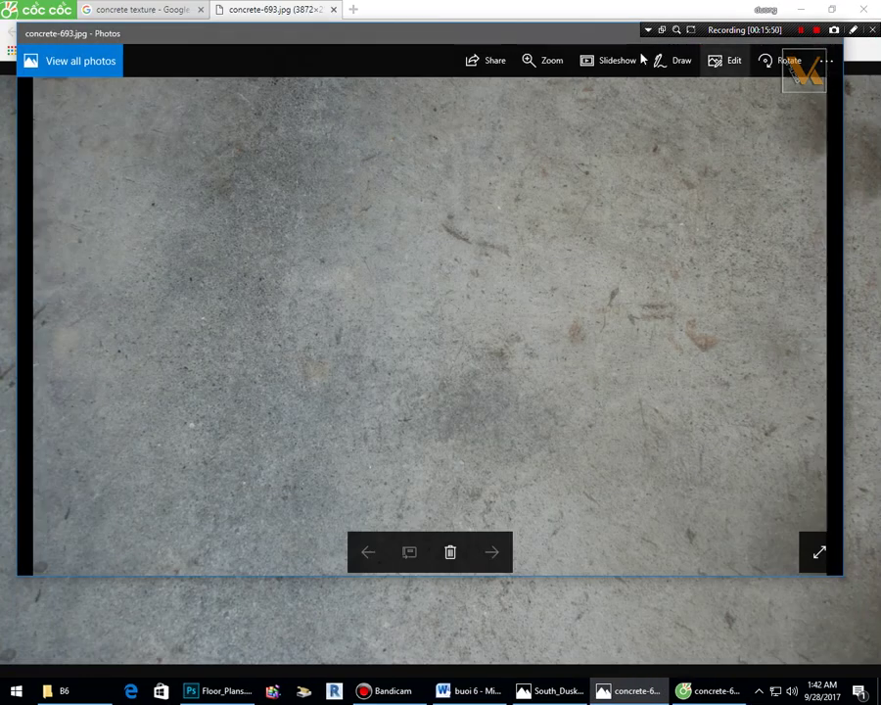
{"action": "left_click_drag", "start_coordinate": [337, 36], "coordinate": [318, 120]}
{"action": "key", "text": "alt+F4"}
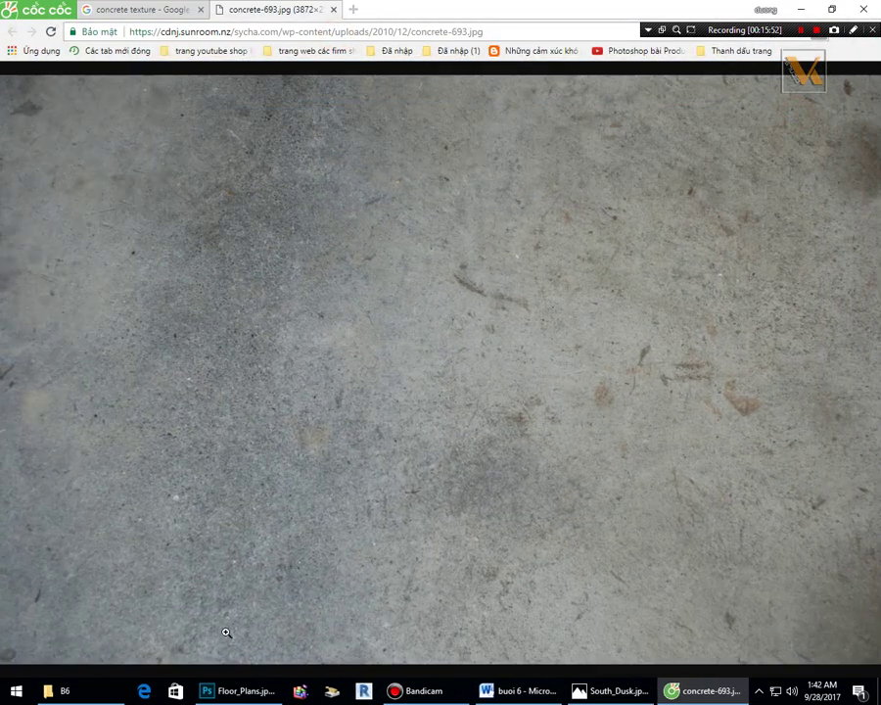
{"action": "left_click", "coordinate": [90, 688]}
{"action": "left_click", "coordinate": [724, 456]}
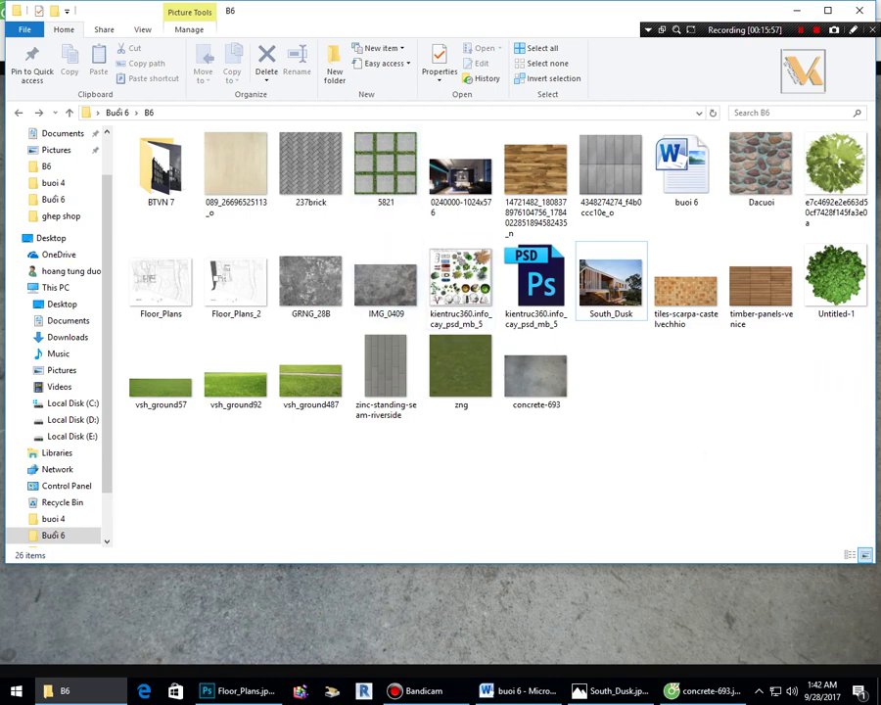
{"action": "mouse_move", "coordinate": [837, 475]}
{"action": "left_mouse_down"}
{"action": "mouse_move", "coordinate": [802, 418]}
{"action": "mouse_move", "coordinate": [271, 134]}
{"action": "mouse_move", "coordinate": [157, 140]}
{"action": "mouse_move", "coordinate": [165, 150]}
{"action": "left_mouse_up"}
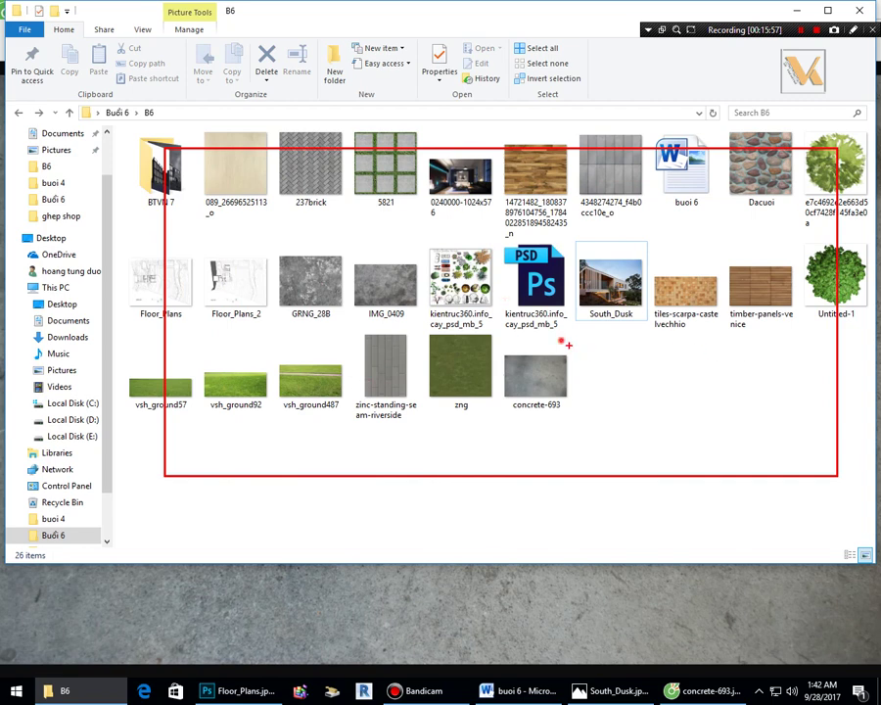
{"action": "left_click_drag", "start_coordinate": [562, 341], "coordinate": [424, 237]}
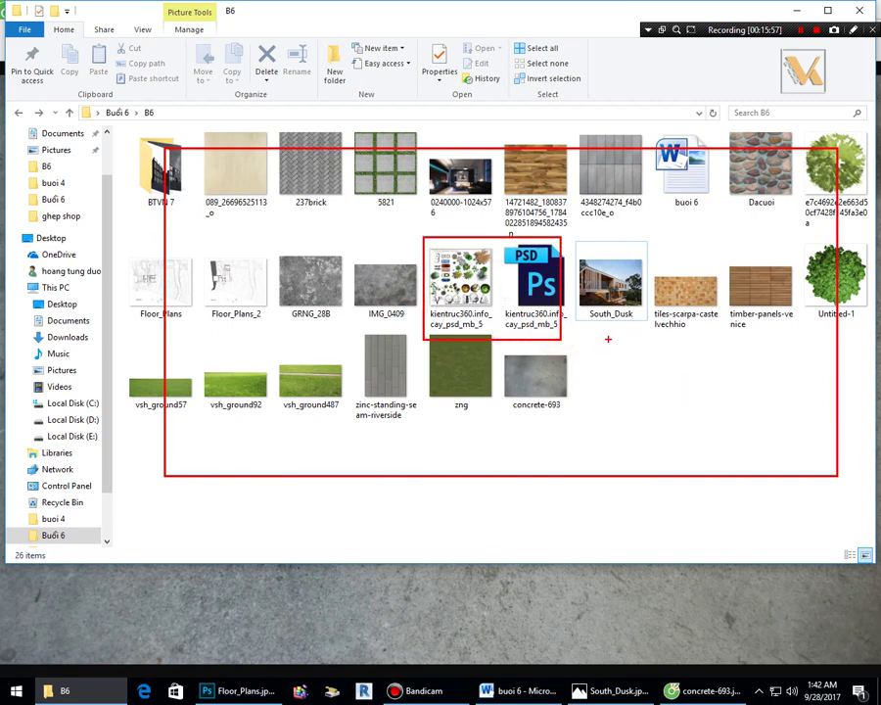
{"action": "left_click_drag", "start_coordinate": [801, 339], "coordinate": [876, 121]}
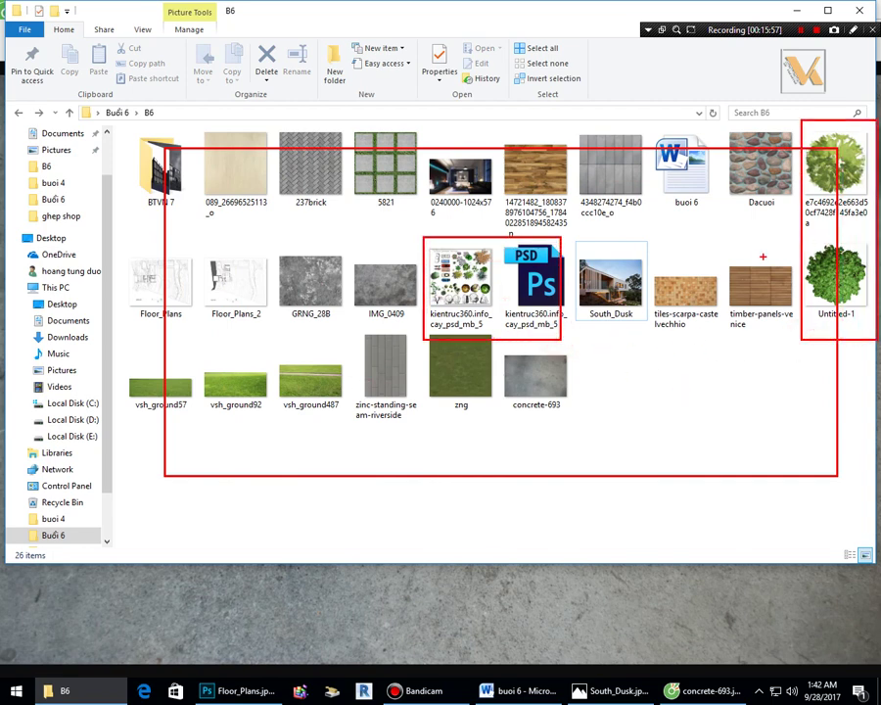
Open the Dacuoi and concrete-693 images from the B6 folder together in Photoshop.
{"action": "left_click", "coordinate": [758, 184]}
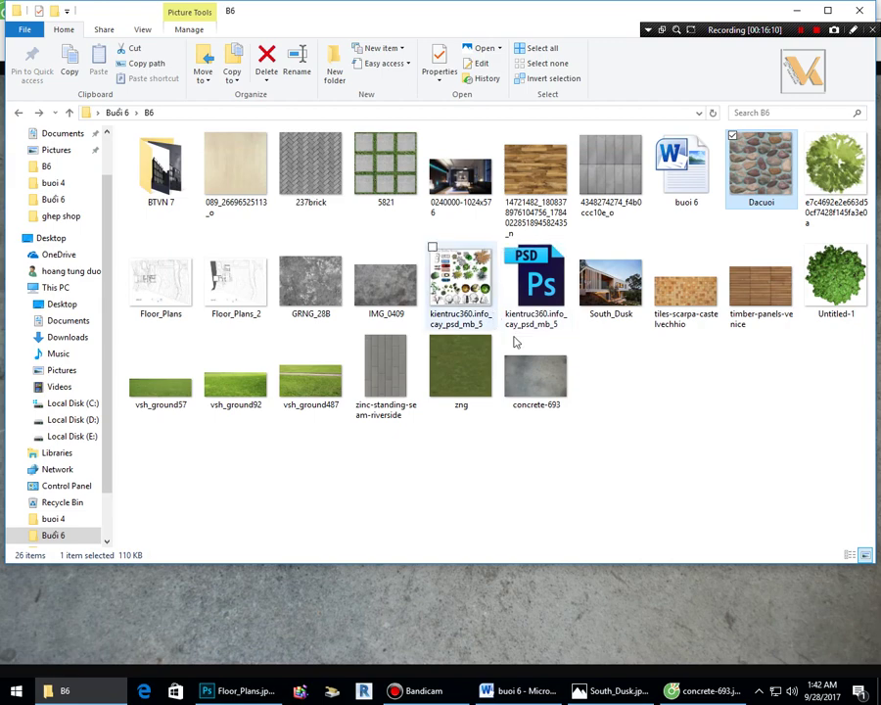
{"action": "left_click", "coordinate": [535, 377], "text": "ctrl"}
{"action": "left_click_drag", "start_coordinate": [535, 376], "coordinate": [456, 59]}
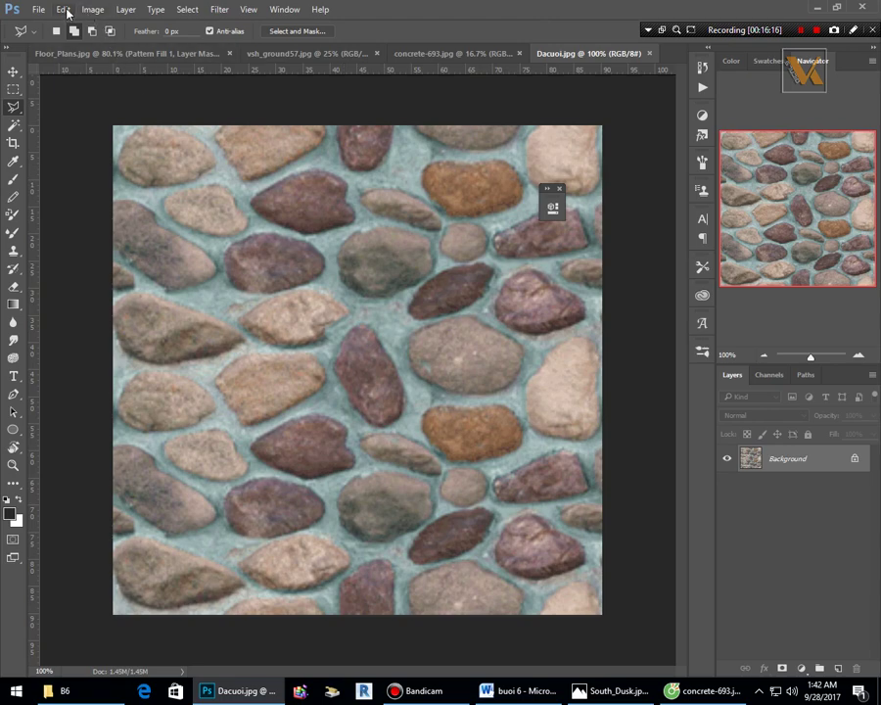
Define the Dacuoi stone image as a pattern named Dacuoi.jpg and close the image.
{"action": "left_click", "coordinate": [63, 9]}
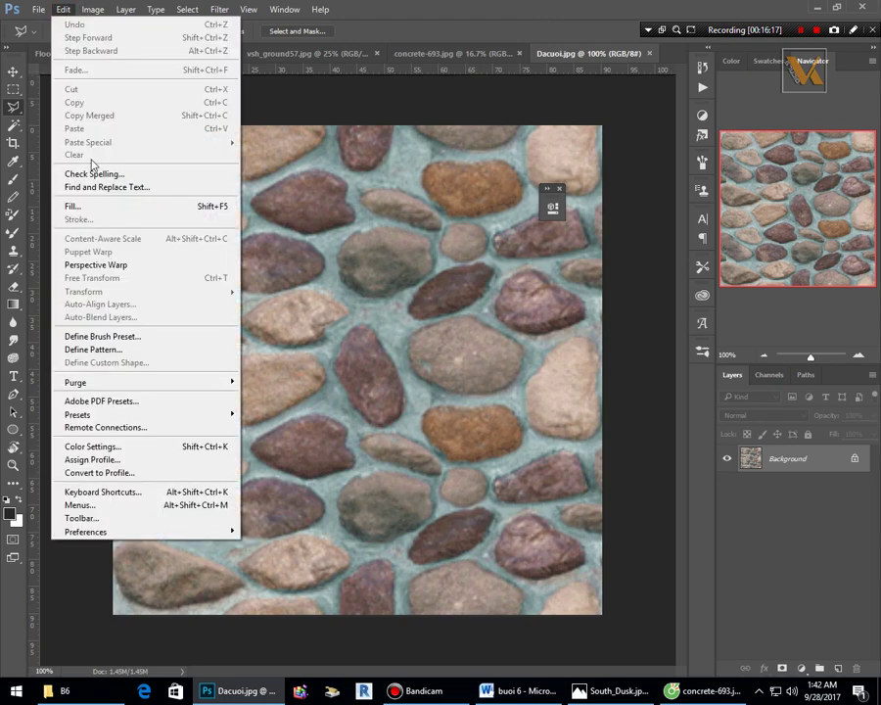
{"action": "left_click", "coordinate": [94, 349]}
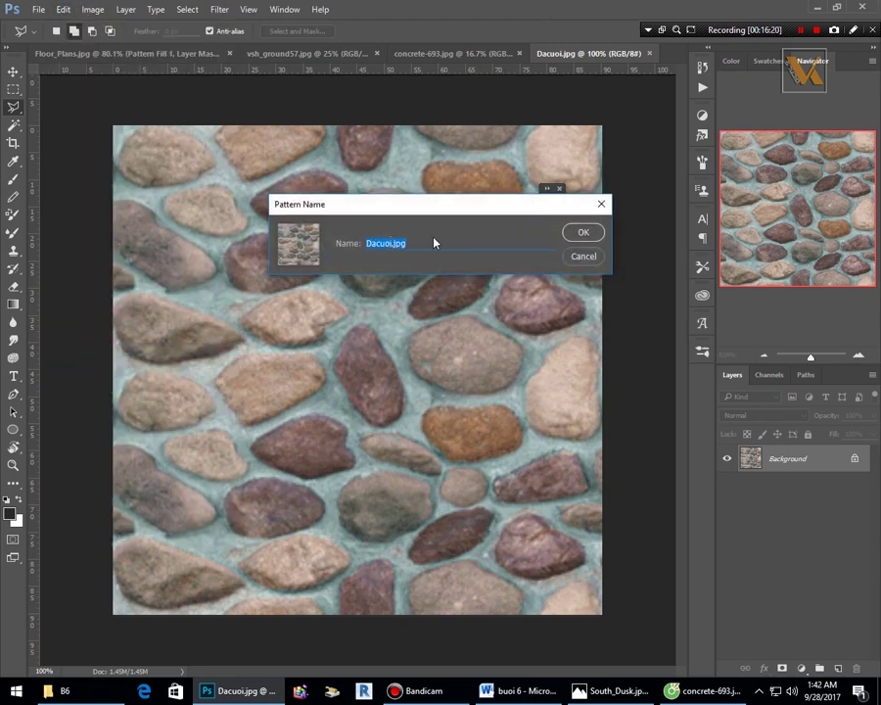
{"action": "left_click", "coordinate": [581, 233]}
{"action": "left_click", "coordinate": [651, 54]}
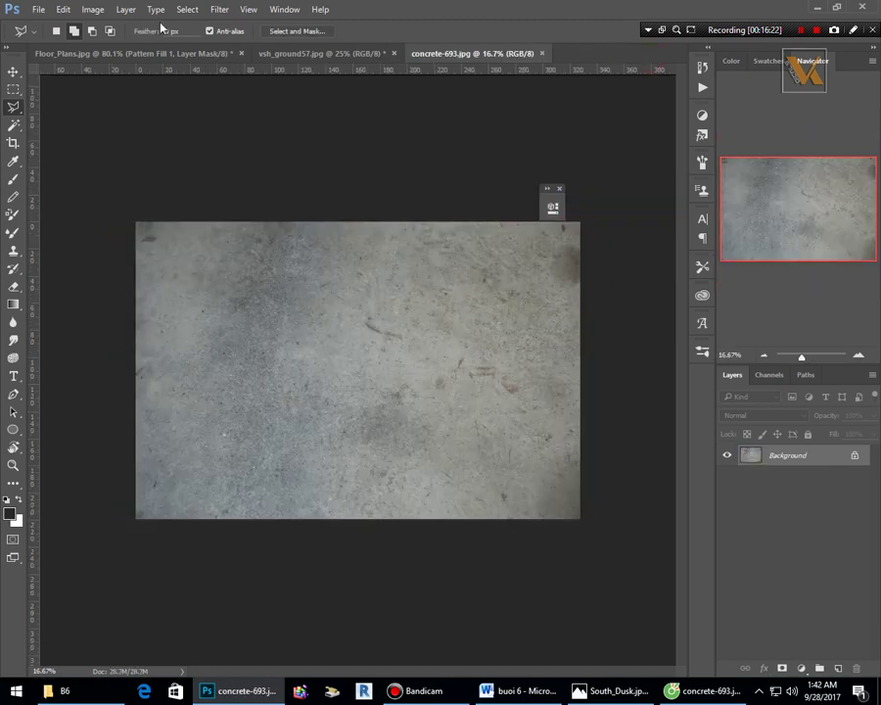
Define the concrete-693 image as a pattern and close the image.
{"action": "left_click", "coordinate": [63, 10]}
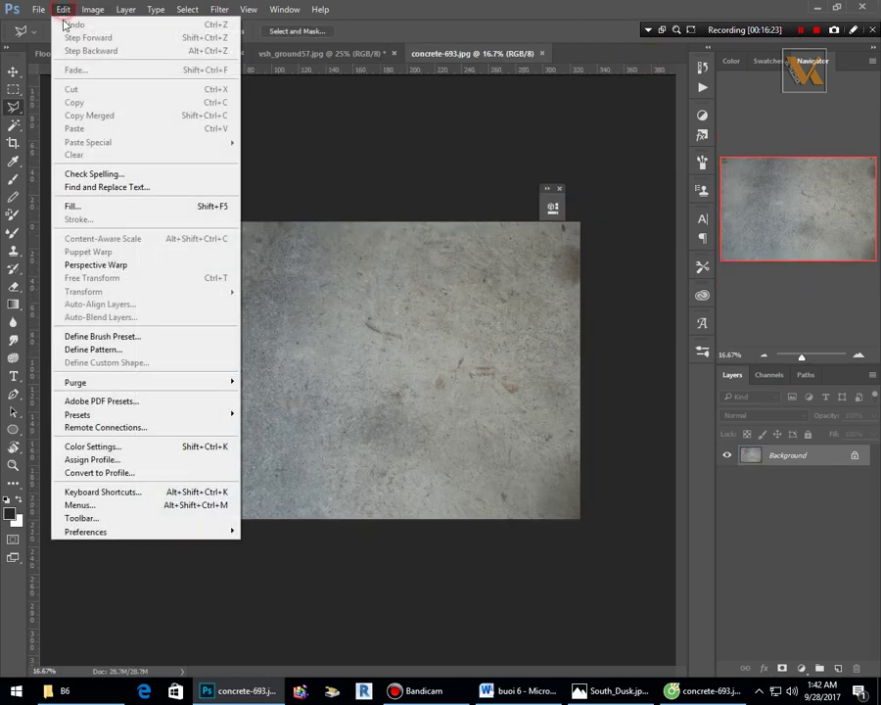
{"action": "left_click", "coordinate": [76, 348]}
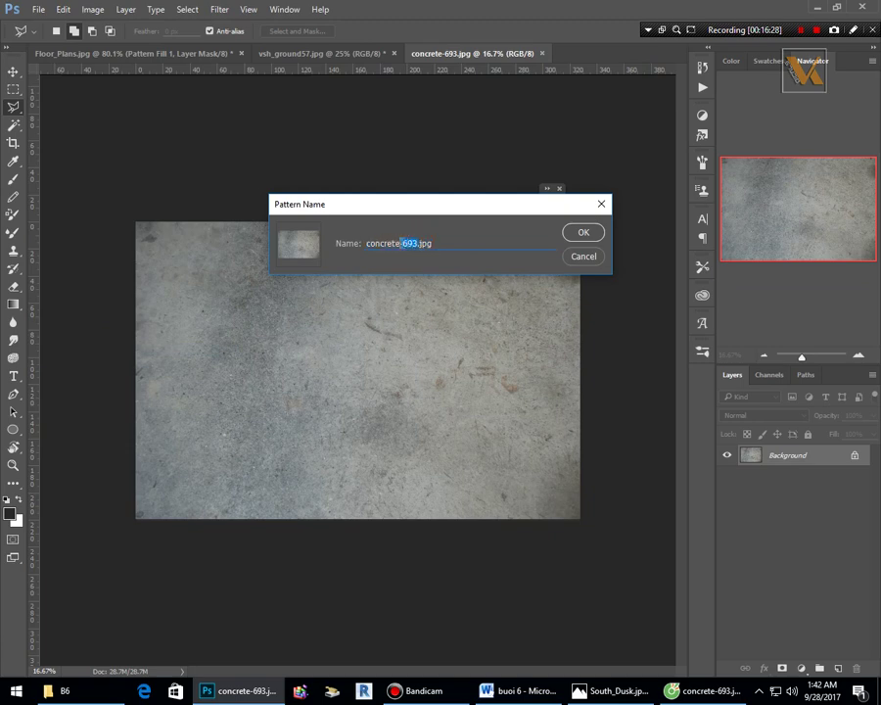
{"action": "left_click", "coordinate": [591, 232]}
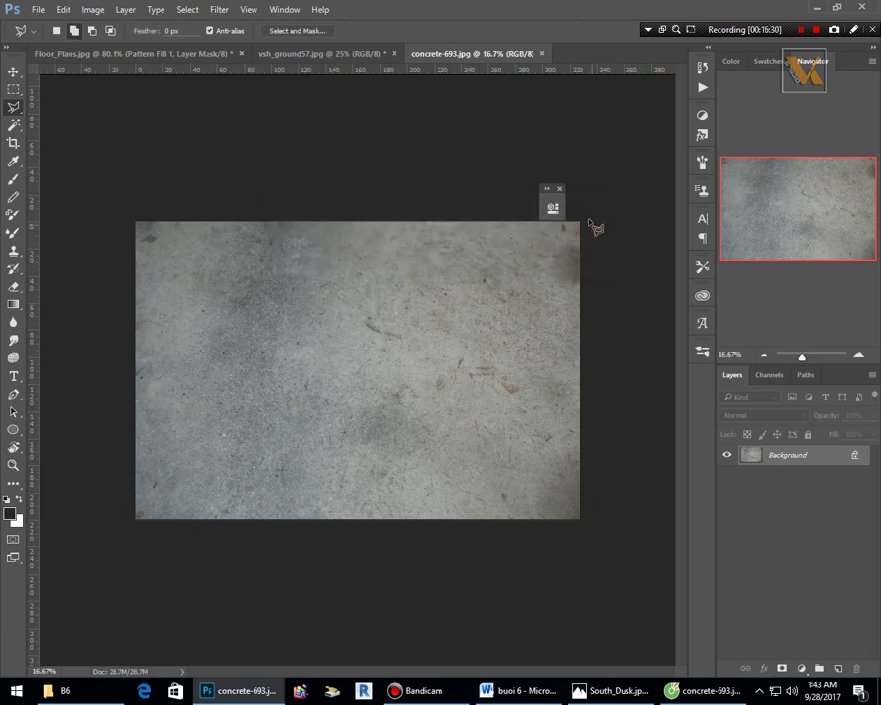
{"action": "left_click", "coordinate": [541, 54]}
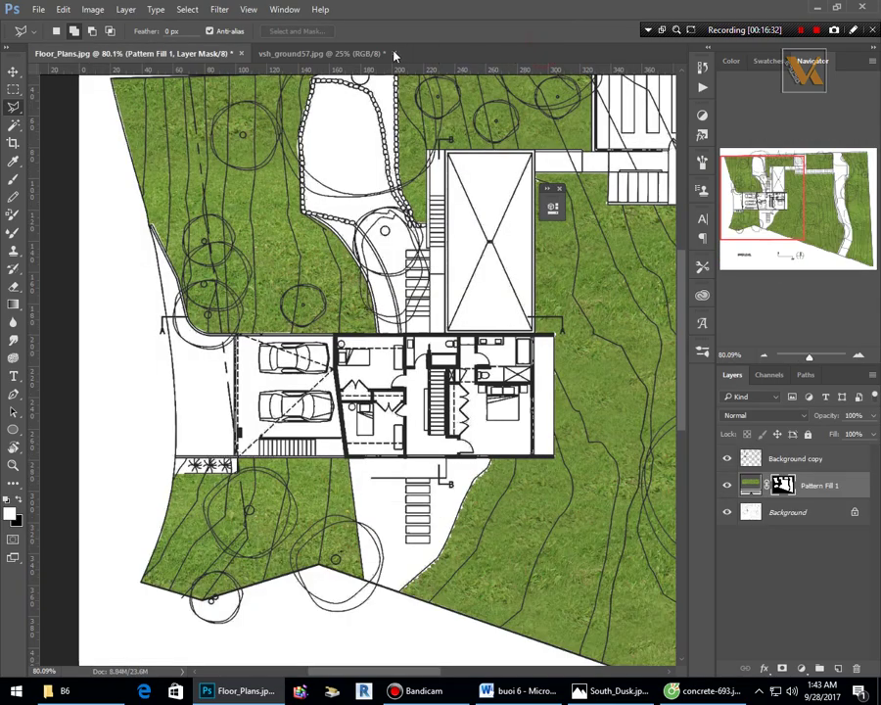
Close the vsh_ground57.jpg grass image so that only the floor plan stays open.
{"action": "left_click", "coordinate": [359, 53]}
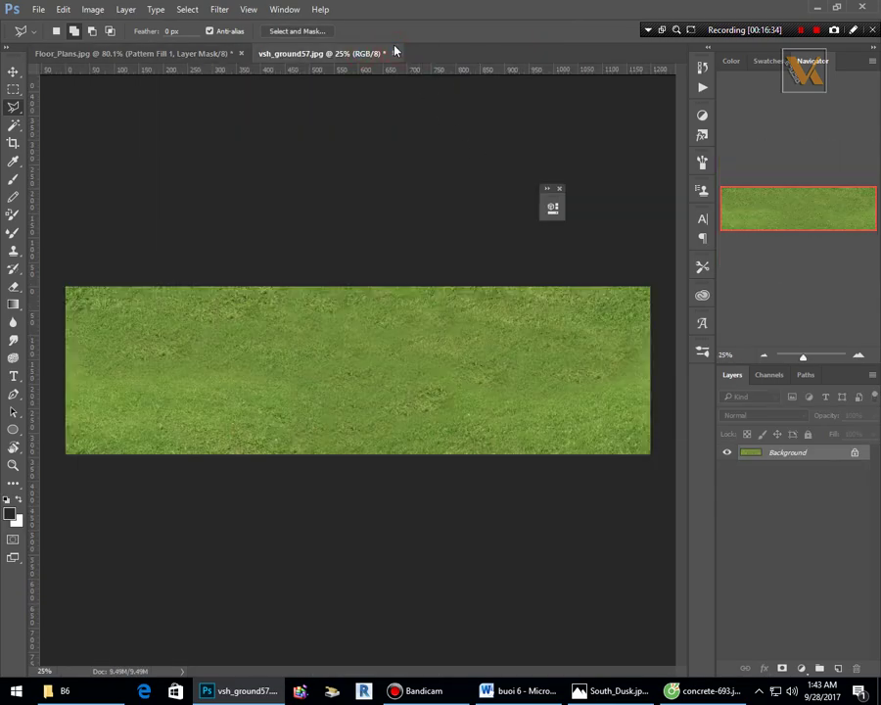
{"action": "left_click", "coordinate": [394, 54]}
{"action": "left_click", "coordinate": [452, 258]}
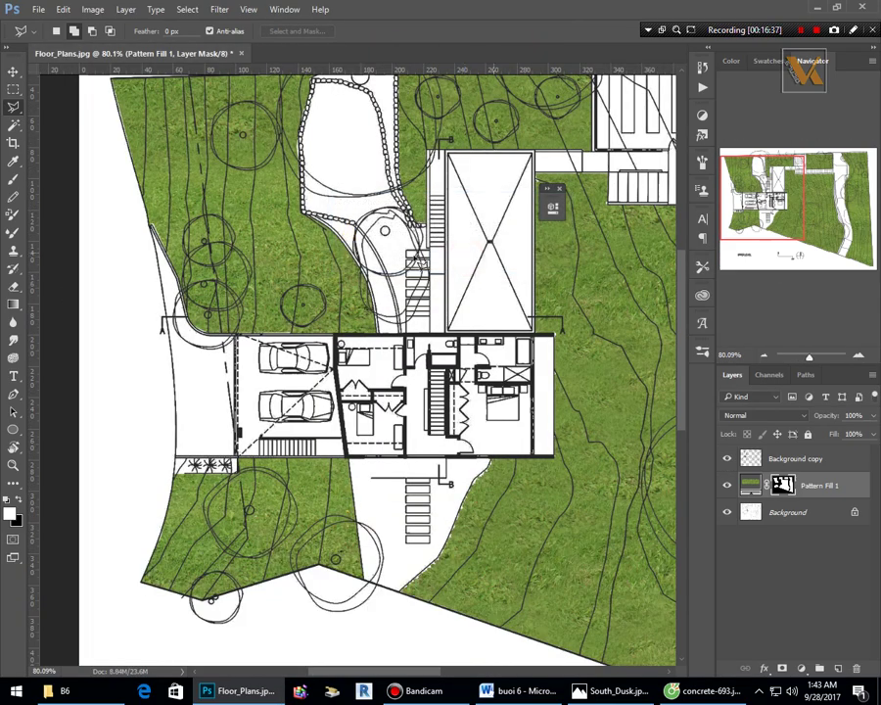
Examine the rectangular roof area with crossed diagonals above the bedroom wing in the floor plan.
{"action": "scroll", "coordinate": [243, 361], "scroll_direction": "down", "scroll_amount": 3}
{"action": "scroll", "coordinate": [243, 360], "scroll_direction": "down", "scroll_amount": 1}
{"action": "scroll", "coordinate": [280, 270], "scroll_direction": "up", "scroll_amount": 5}
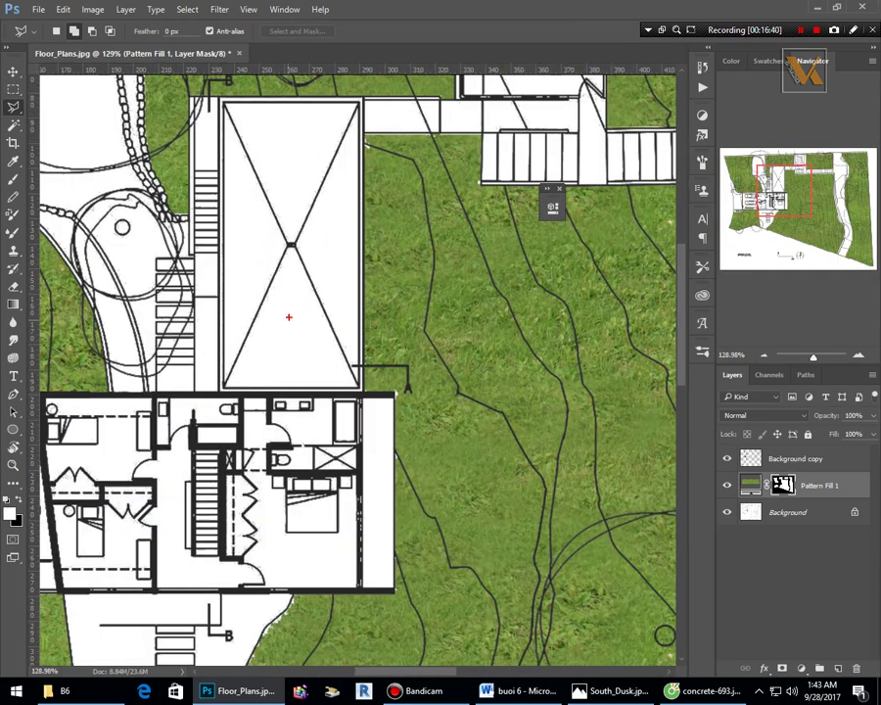
{"action": "left_click", "coordinate": [203, 86]}
{"action": "left_click", "coordinate": [203, 399]}
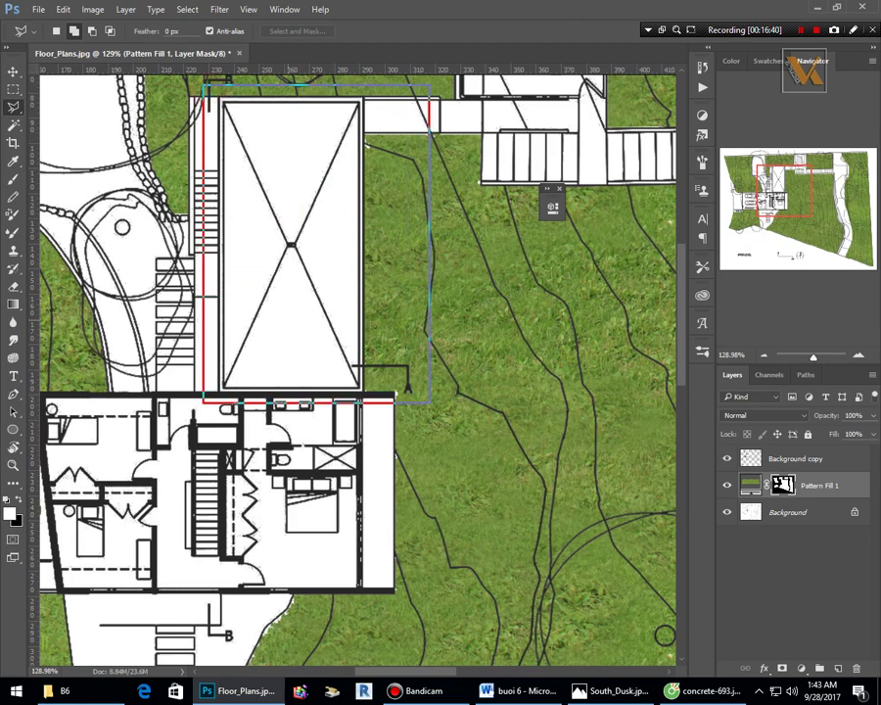
{"action": "left_click", "coordinate": [380, 399]}
{"action": "left_click", "coordinate": [380, 86]}
{"action": "left_click", "coordinate": [203, 86]}
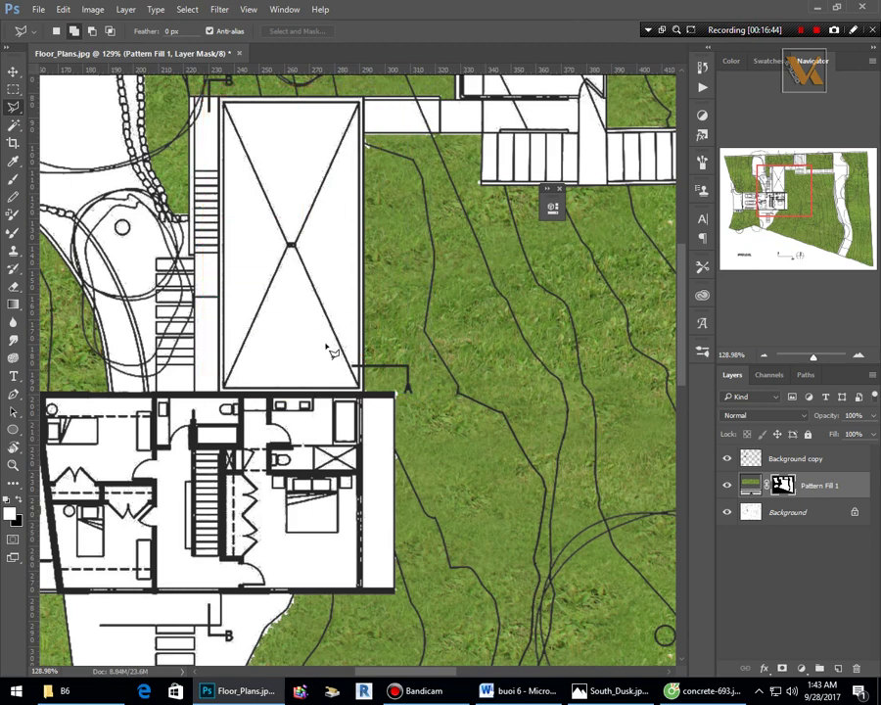
{"action": "scroll", "coordinate": [327, 346], "scroll_direction": "down", "scroll_amount": 2}
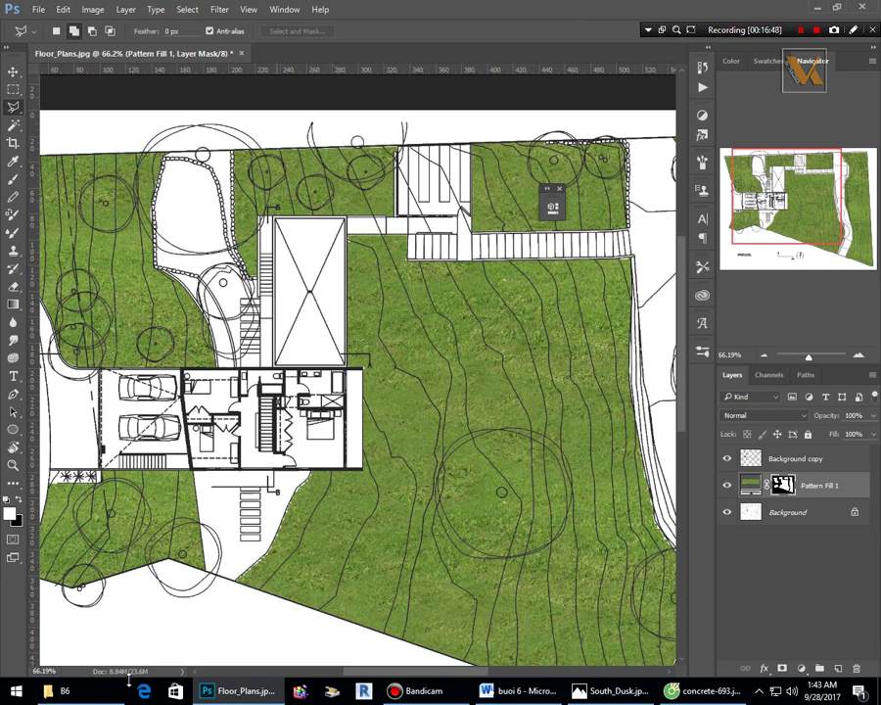
Switch to File Explorer and browse the roof textures in D:\THƯ VIỆN\Vat lieu Render\THKT-TEXTURE\Roof.
{"action": "left_click", "coordinate": [68, 691]}
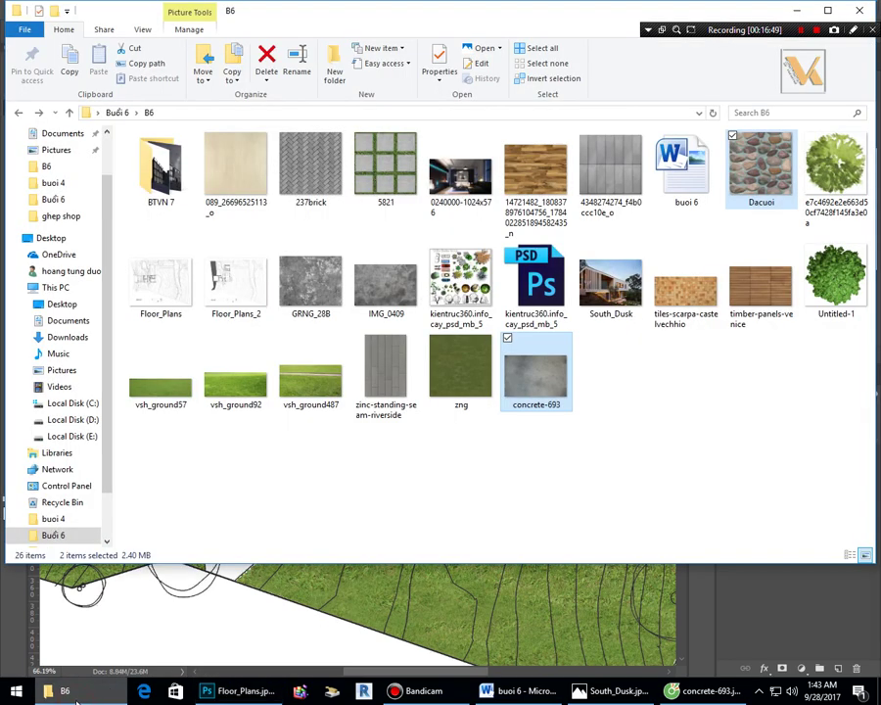
{"action": "left_click", "coordinate": [659, 446]}
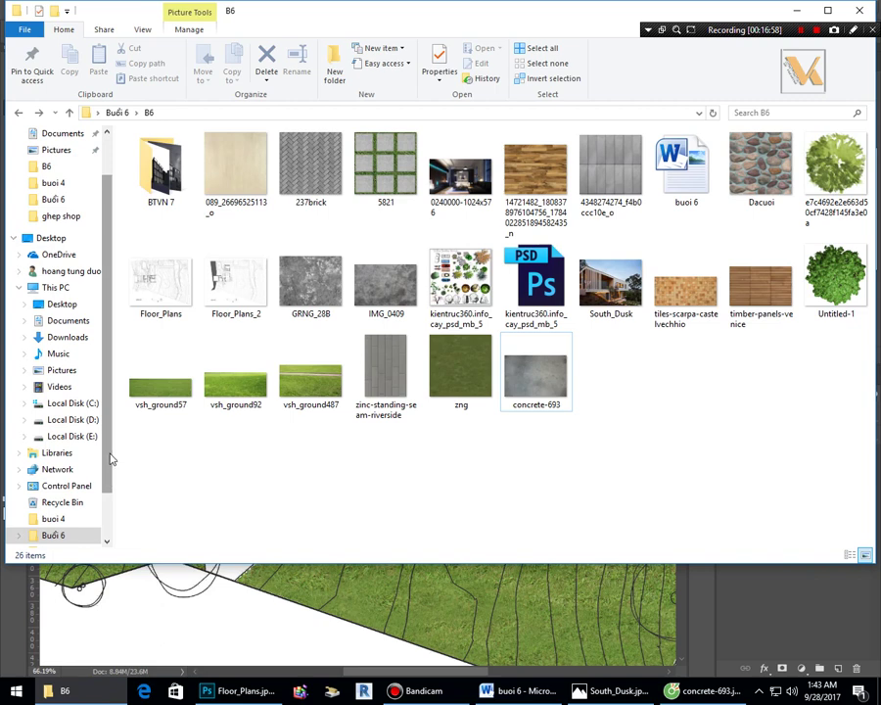
{"action": "scroll", "coordinate": [110, 466], "scroll_direction": "down", "scroll_amount": 2}
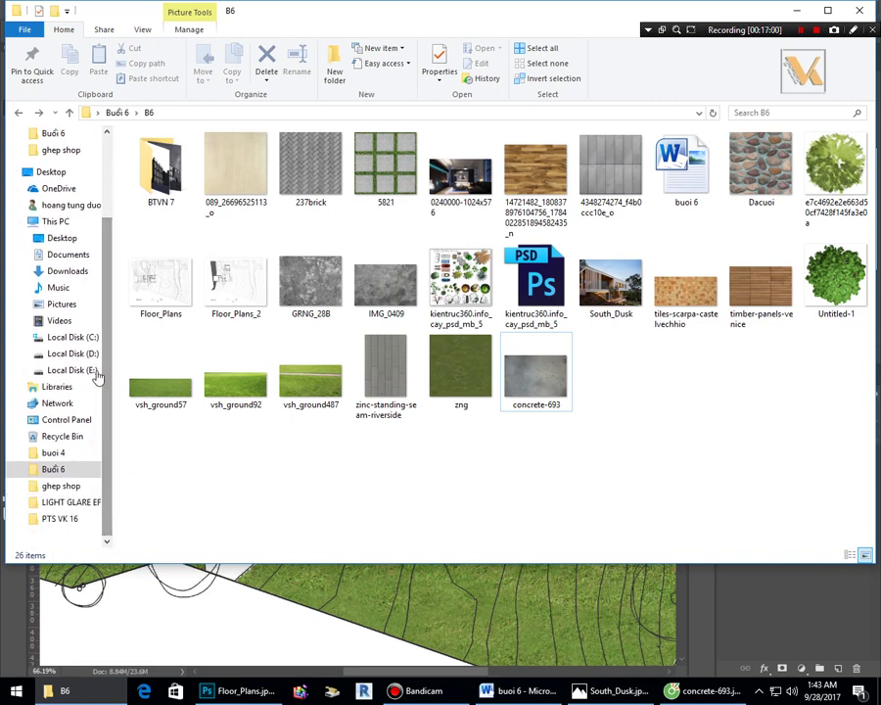
{"action": "left_click", "coordinate": [84, 355]}
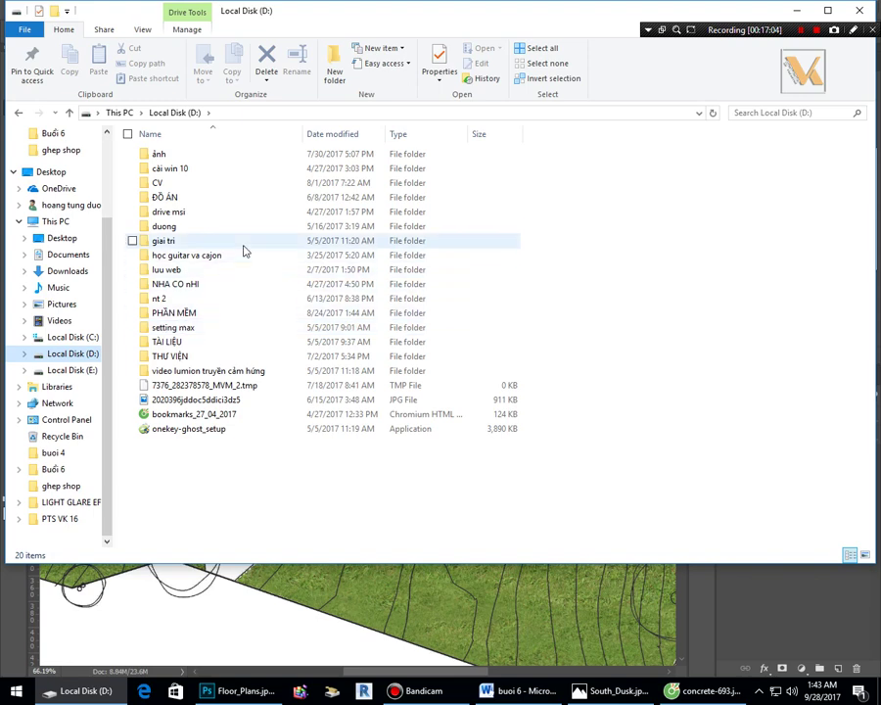
{"action": "double_click", "coordinate": [178, 358]}
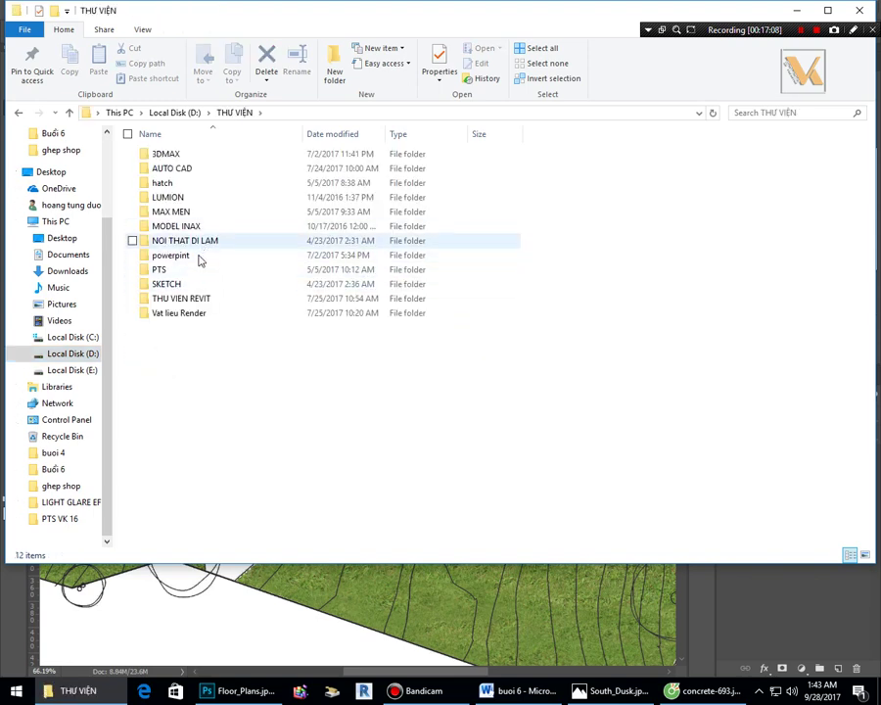
{"action": "double_click", "coordinate": [188, 312]}
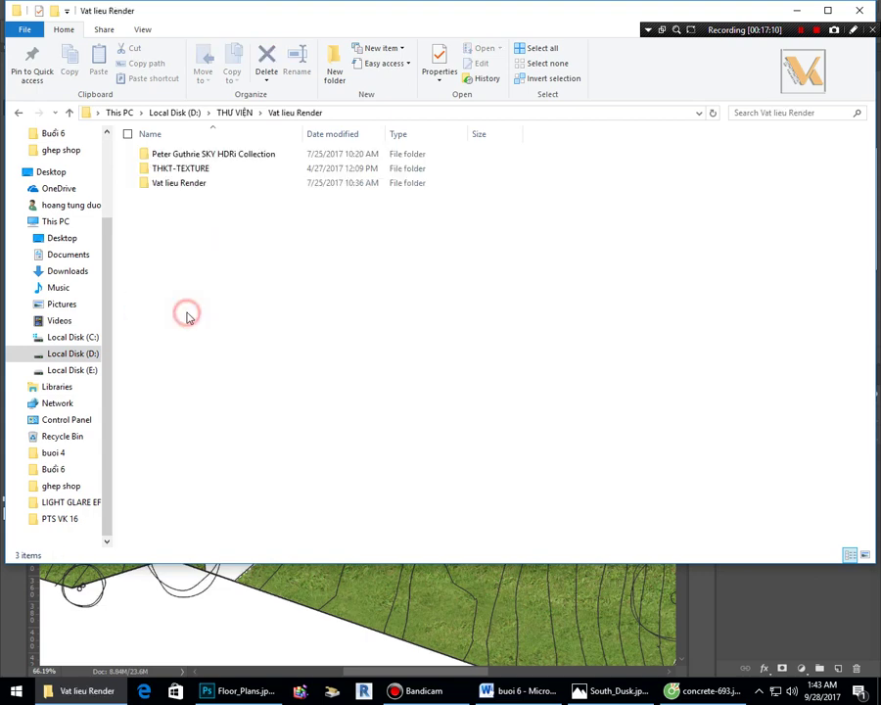
{"action": "double_click", "coordinate": [211, 172]}
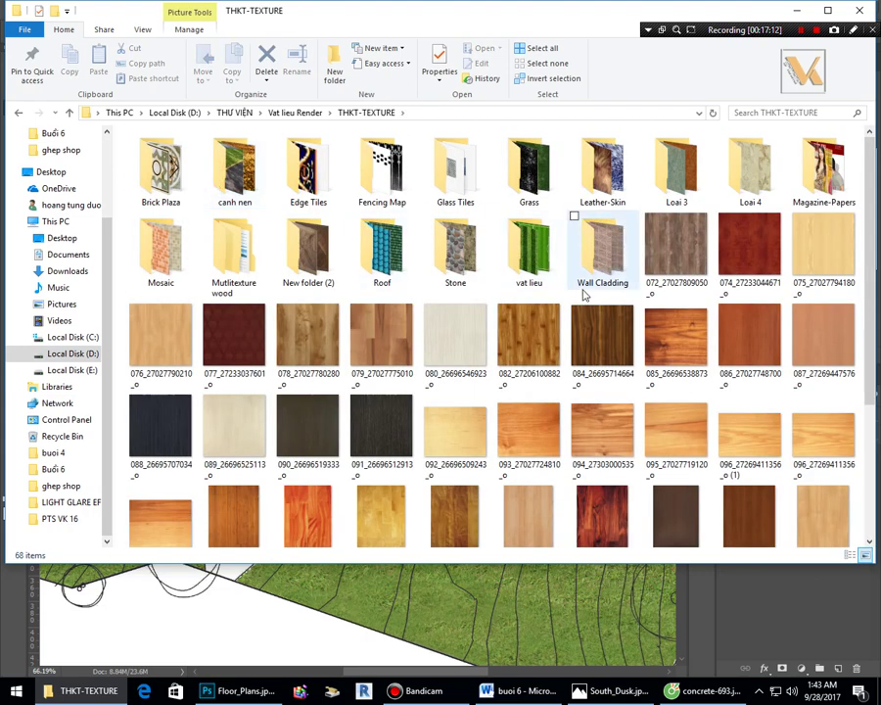
{"action": "double_click", "coordinate": [394, 244]}
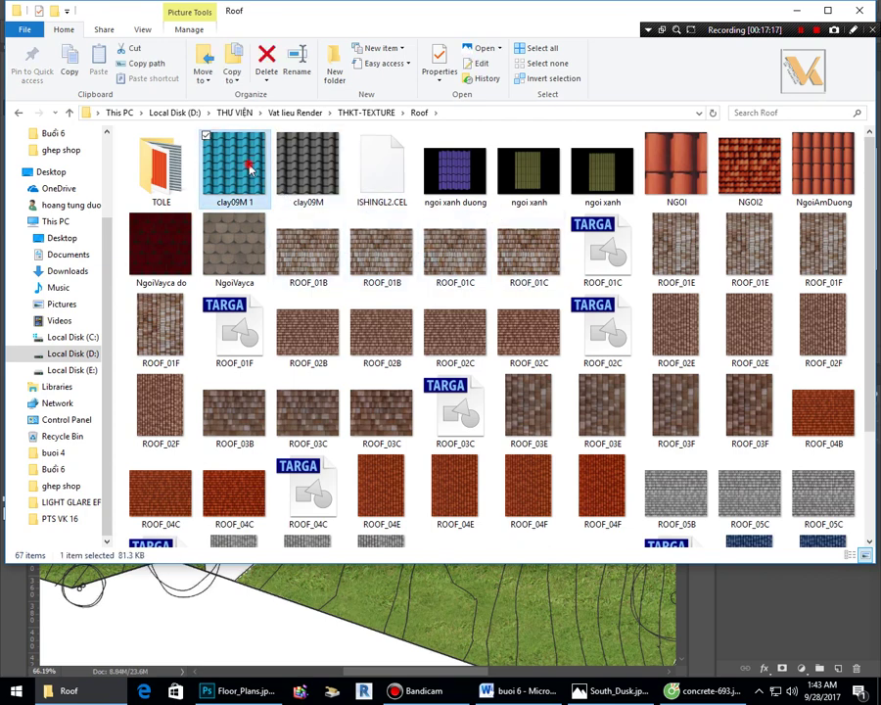
{"action": "scroll", "coordinate": [541, 342], "scroll_direction": "down", "scroll_amount": 2}
{"action": "scroll", "coordinate": [541, 343], "scroll_direction": "up", "scroll_amount": 3}
Switch to the browser, search Google Images for "roof texture" and return to the Roof texture folder.
{"action": "key", "text": "alt+Tab"}
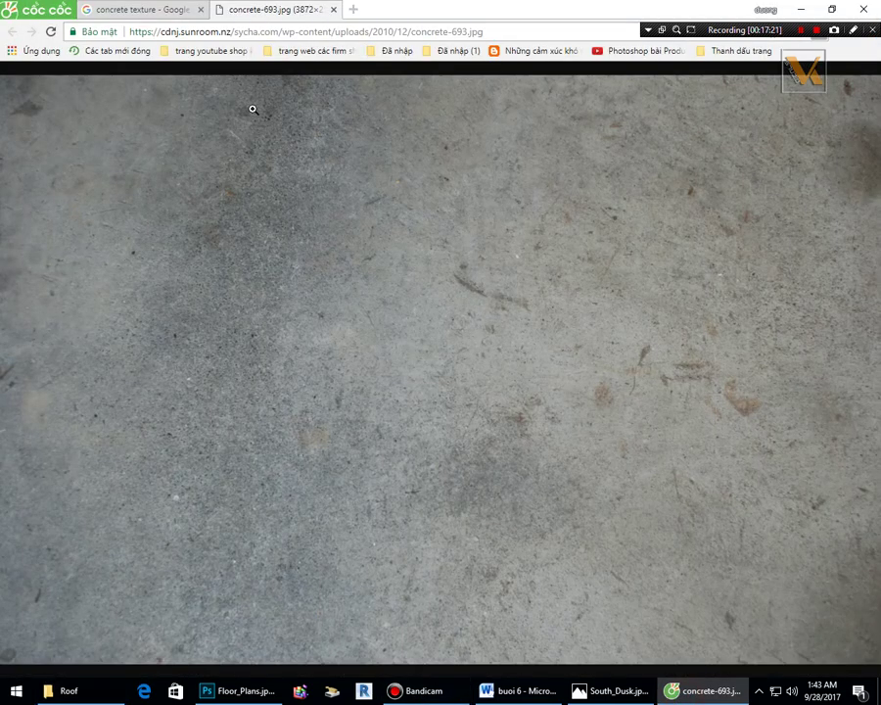
{"action": "left_click", "coordinate": [196, 11]}
{"action": "scroll", "coordinate": [209, 182], "scroll_direction": "up", "scroll_amount": 3}
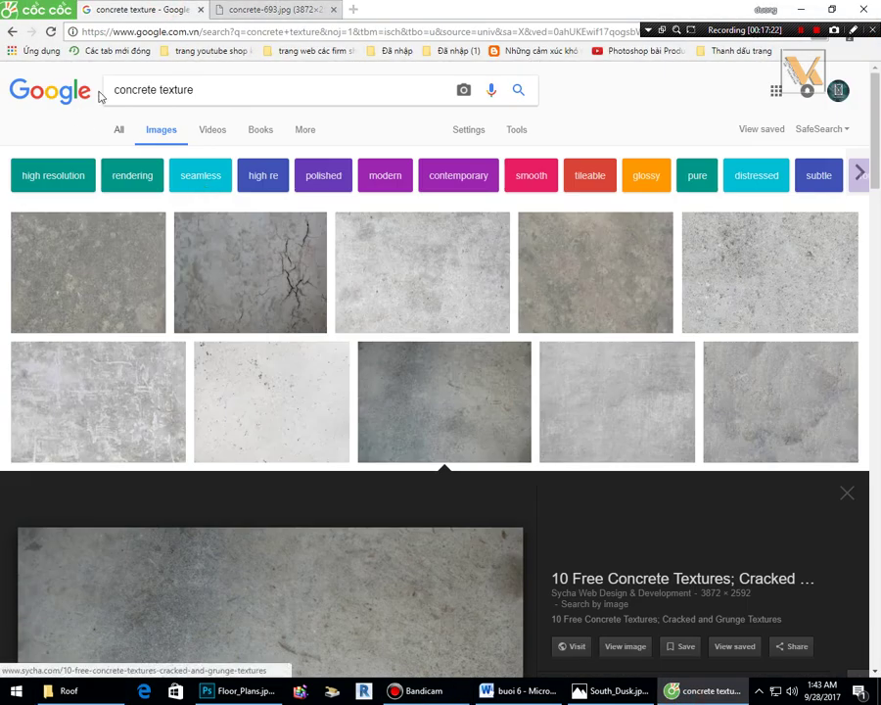
{"action": "double_click", "coordinate": [152, 89]}
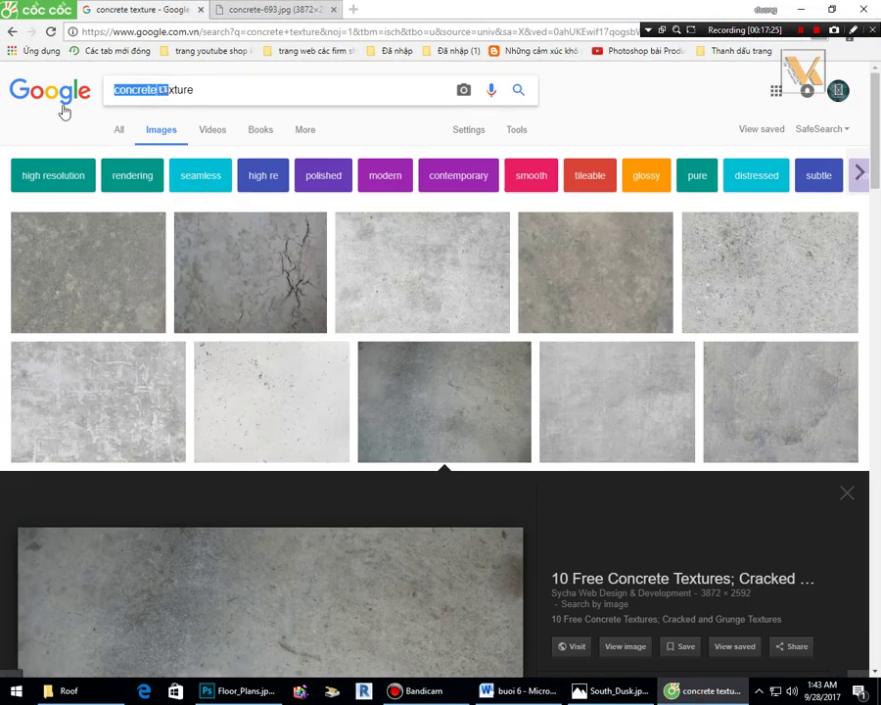
{"action": "type", "text": "ro"}
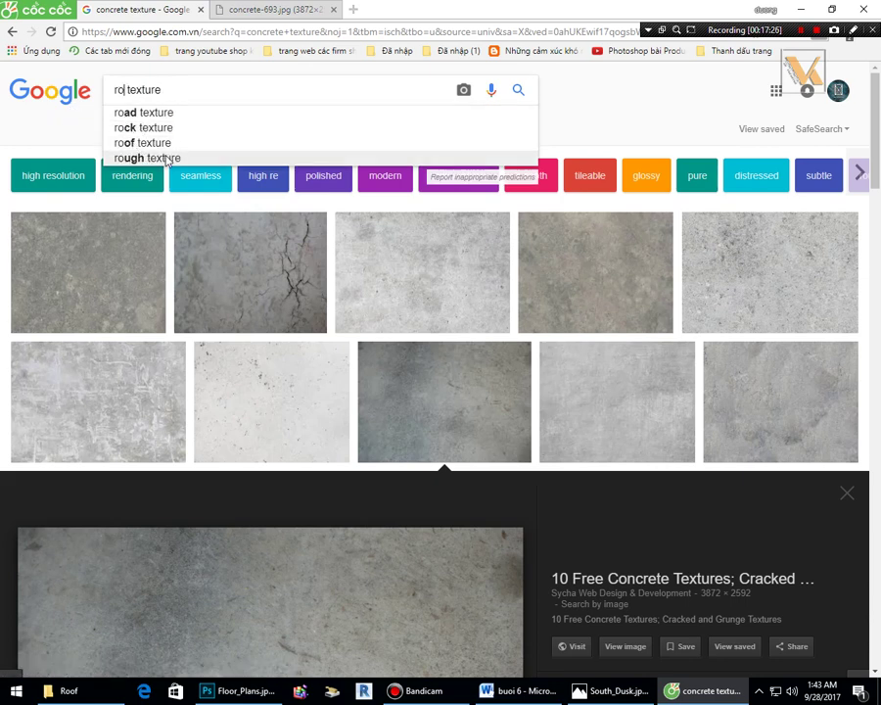
{"action": "type", "text": "of"}
{"action": "left_click", "coordinate": [156, 112]}
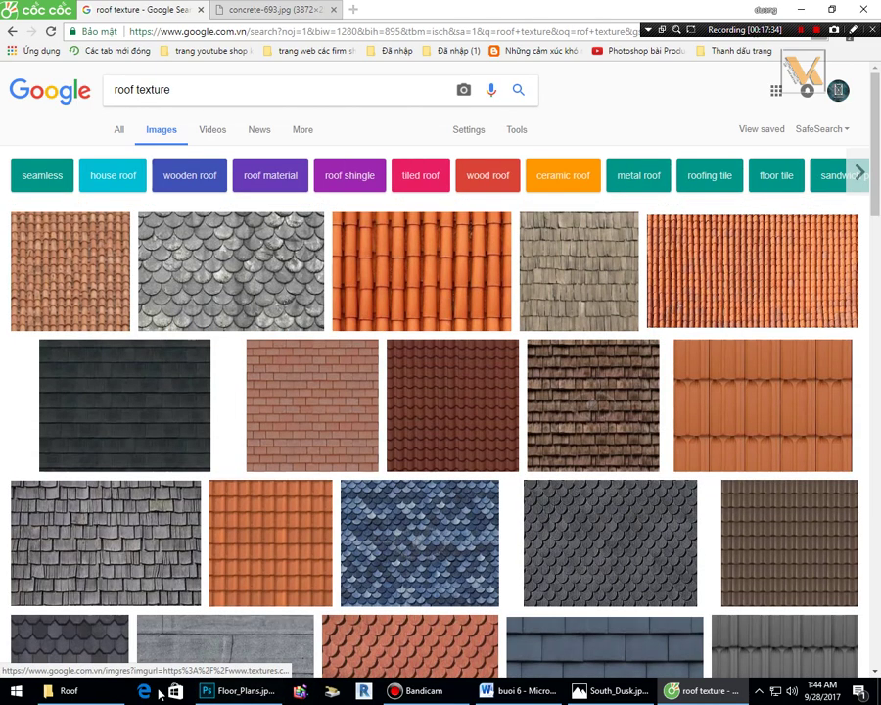
{"action": "left_click", "coordinate": [79, 691]}
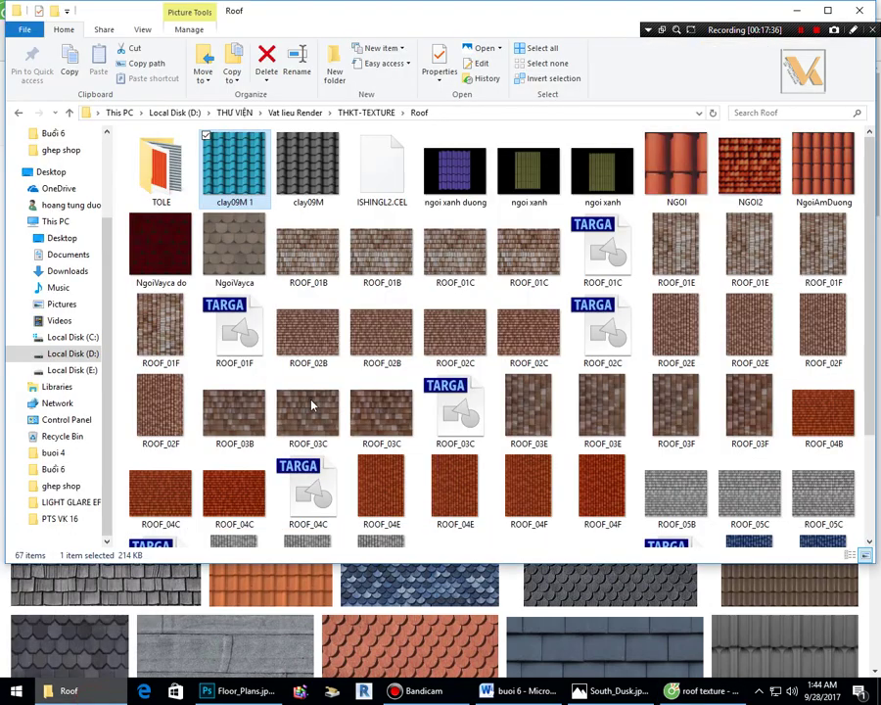
Define the ROOF_01B texture from the Roof folder as a pattern in Photoshop, leaving only the floor plan open.
{"action": "left_click", "coordinate": [402, 255]}
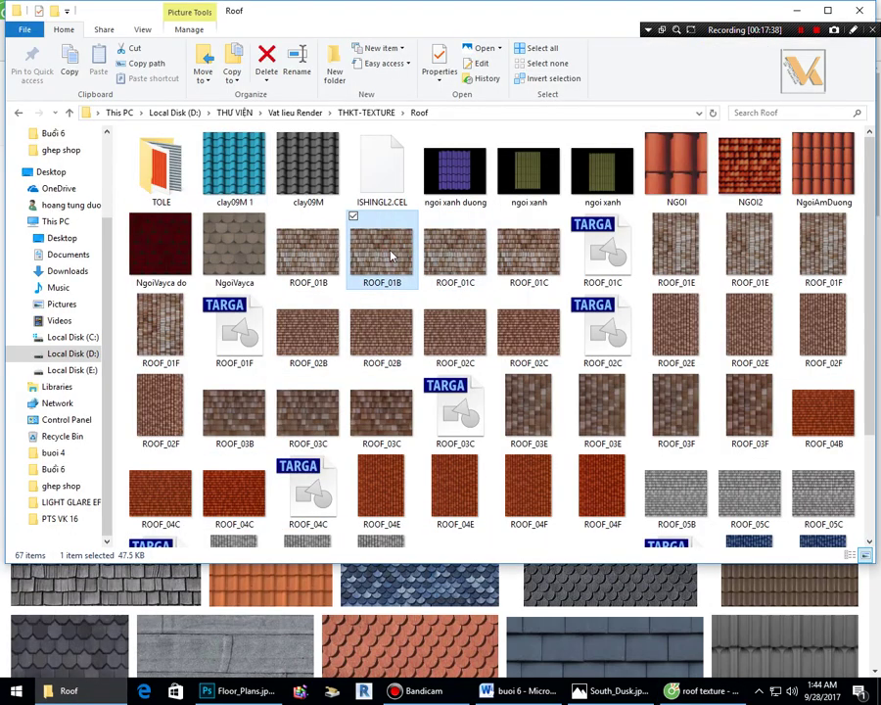
{"action": "left_click_drag", "start_coordinate": [391, 256], "coordinate": [335, 66]}
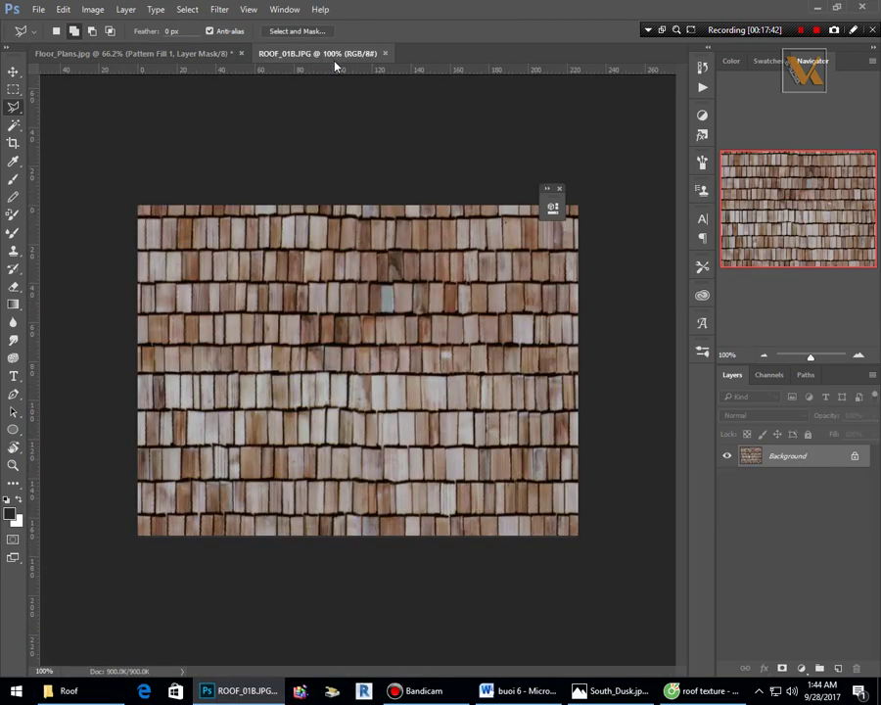
{"action": "left_click", "coordinate": [63, 9]}
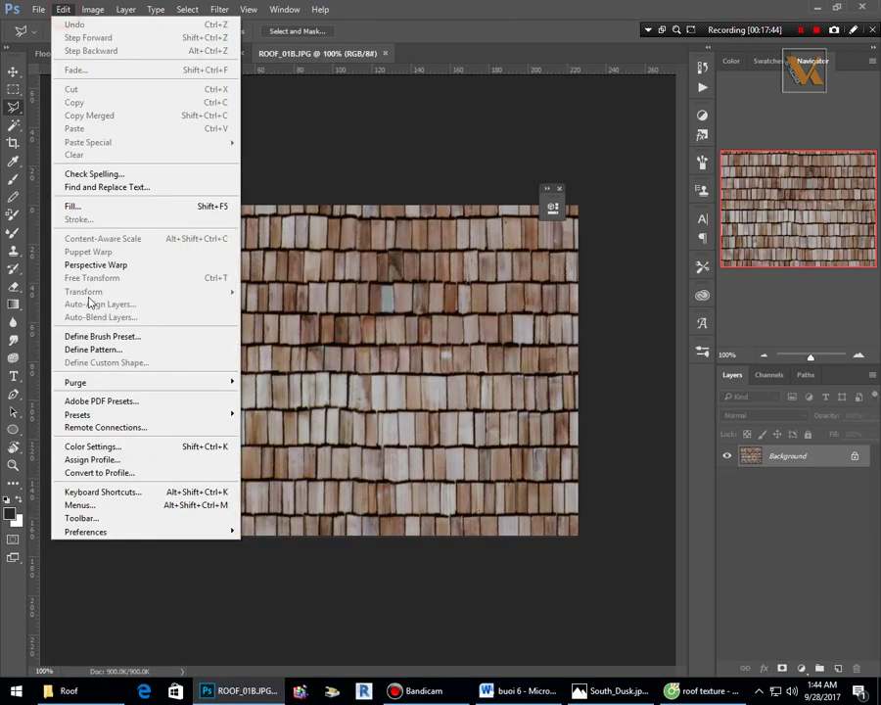
{"action": "left_click", "coordinate": [98, 348]}
{"action": "left_click", "coordinate": [582, 233]}
{"action": "left_click", "coordinate": [385, 53]}
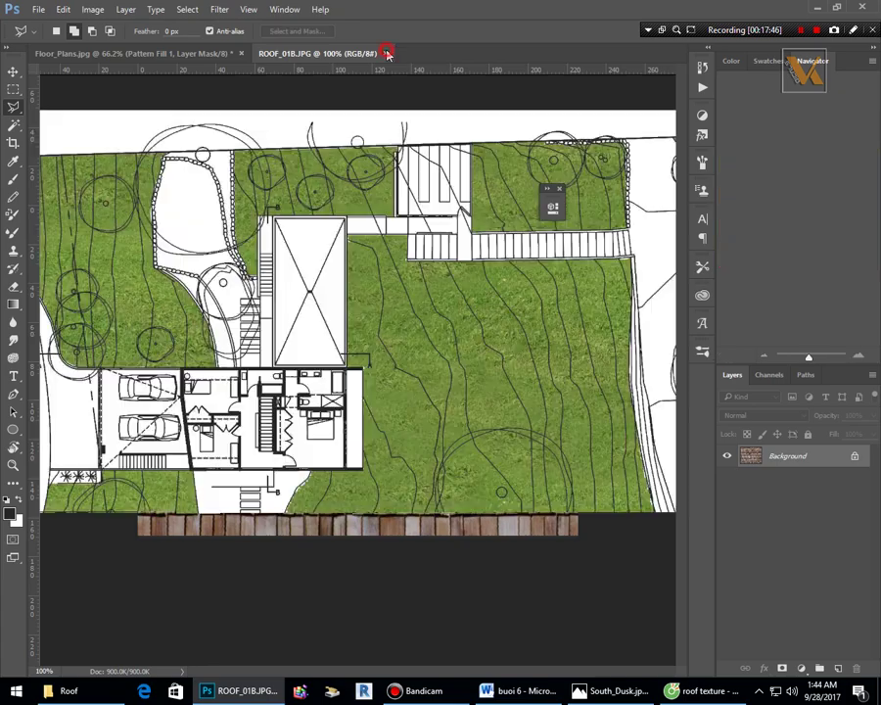
Activate the Magic Wand tool on the Background copy layer for selecting the crossed roof rectangle above the bedroom wing.
{"action": "scroll", "coordinate": [411, 284], "scroll_direction": "down", "scroll_amount": 2}
{"action": "scroll", "coordinate": [343, 284], "scroll_direction": "up", "scroll_amount": 5}
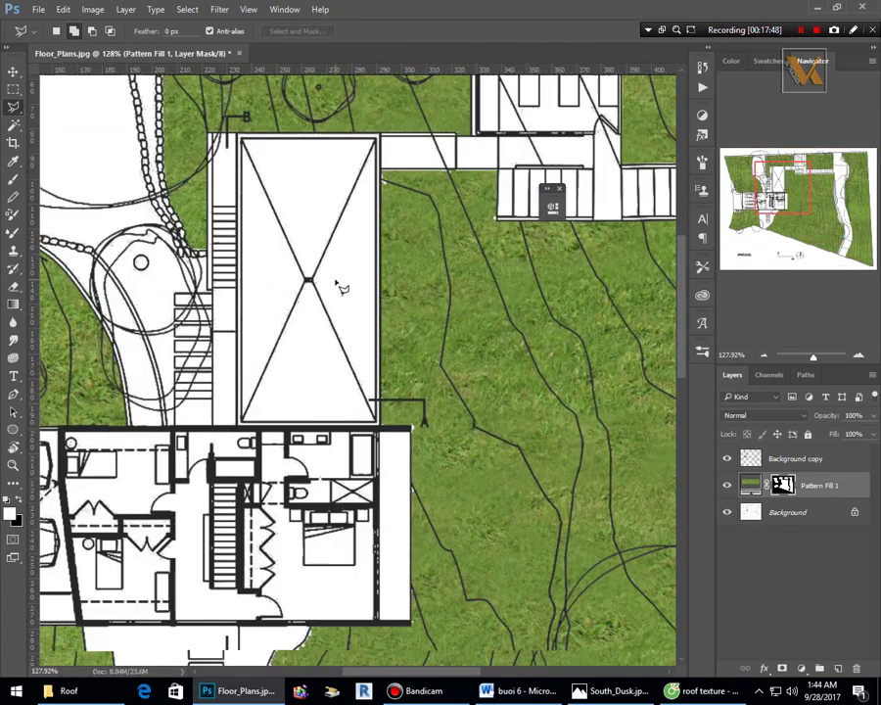
{"action": "left_click", "coordinate": [783, 458]}
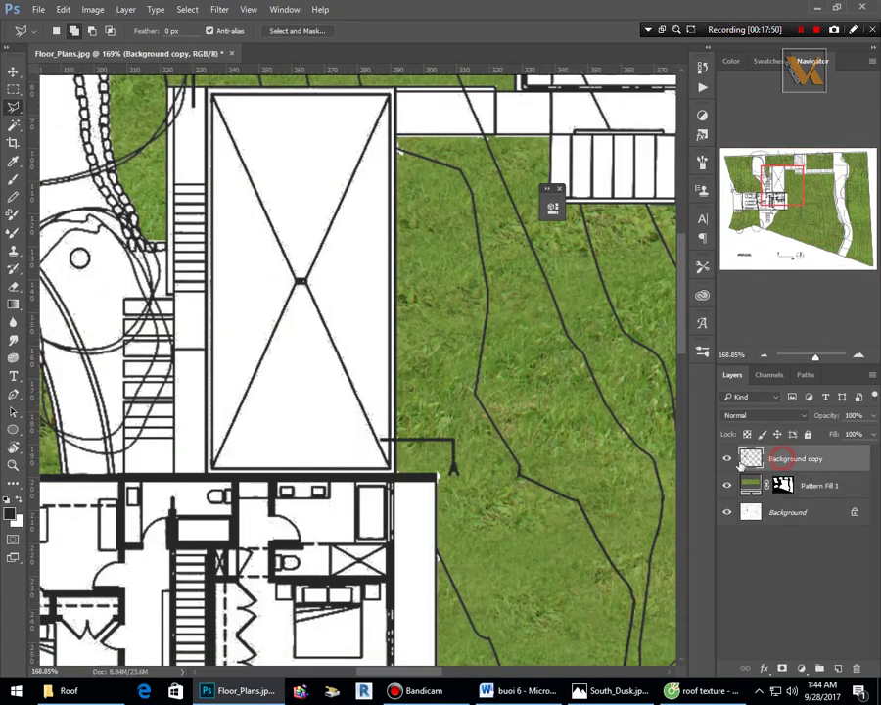
{"action": "left_click", "coordinate": [13, 128]}
{"action": "left_click", "coordinate": [362, 267]}
{"action": "left_click", "coordinate": [308, 163], "text": "shift"}
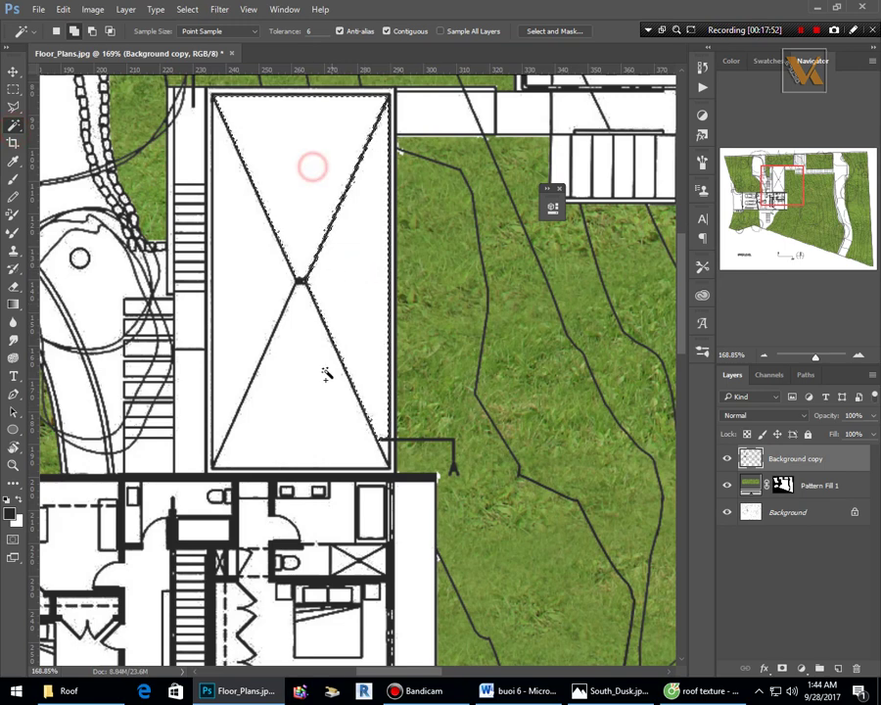
{"action": "left_click", "coordinate": [323, 374], "text": "shift"}
{"action": "left_click", "coordinate": [253, 267], "text": "shift"}
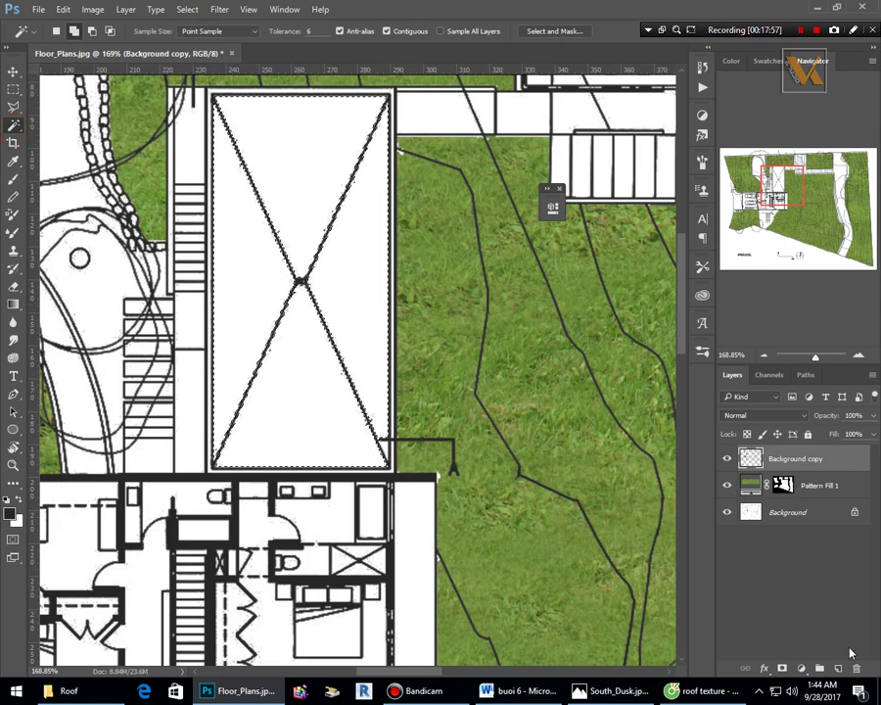
{"action": "left_click", "coordinate": [800, 668]}
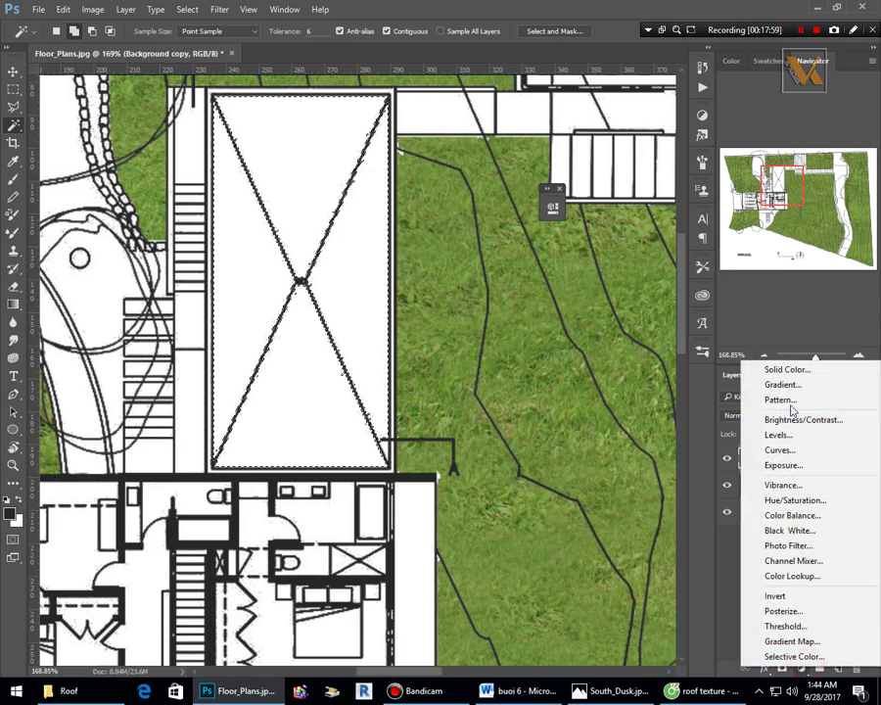
{"action": "left_click", "coordinate": [768, 405]}
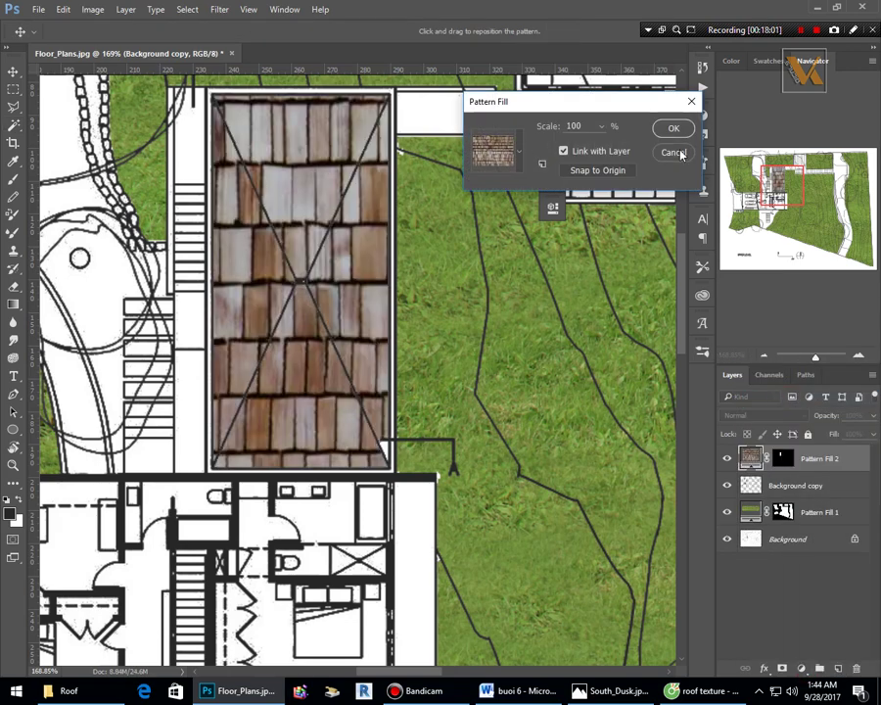
{"action": "left_click", "coordinate": [673, 153]}
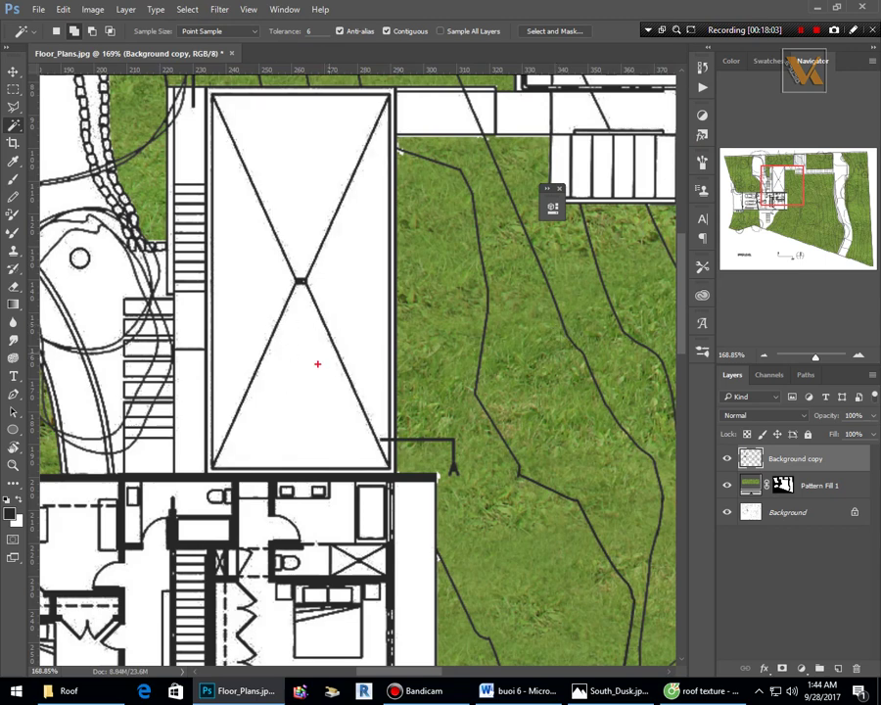
{"action": "left_click_drag", "start_coordinate": [305, 342], "coordinate": [313, 400]}
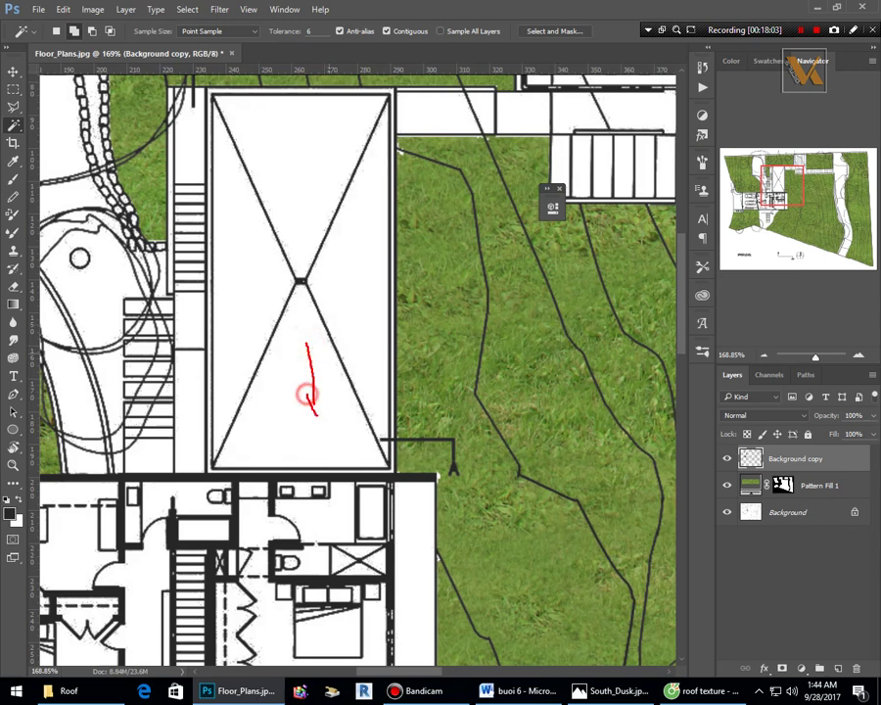
{"action": "left_click_drag", "start_coordinate": [376, 293], "coordinate": [329, 296]}
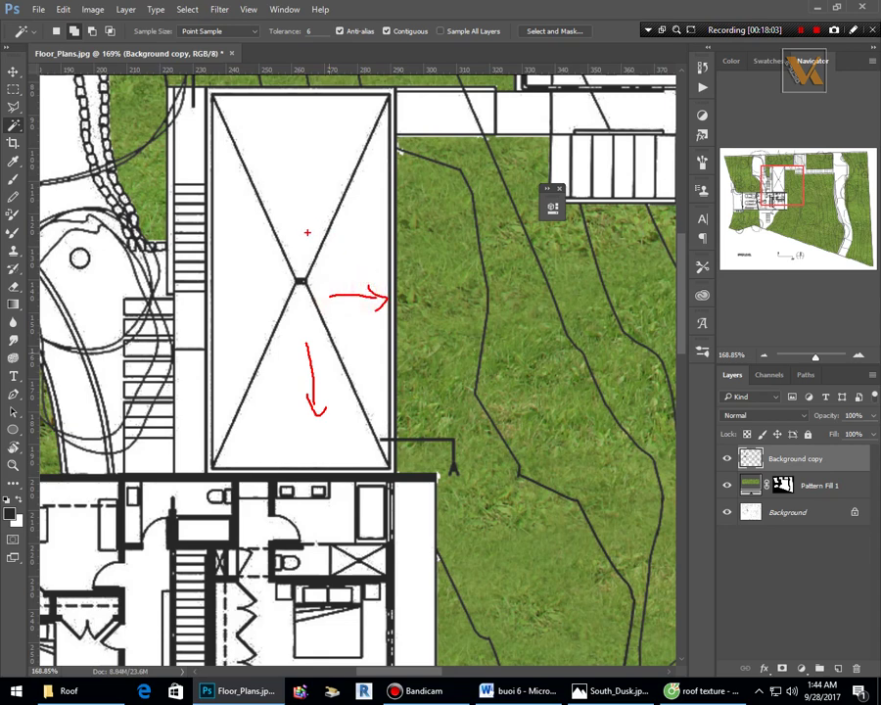
{"action": "mouse_move", "coordinate": [290, 109]}
{"action": "left_mouse_down"}
{"action": "mouse_move", "coordinate": [299, 239]}
{"action": "mouse_move", "coordinate": [283, 138]}
{"action": "left_mouse_up"}
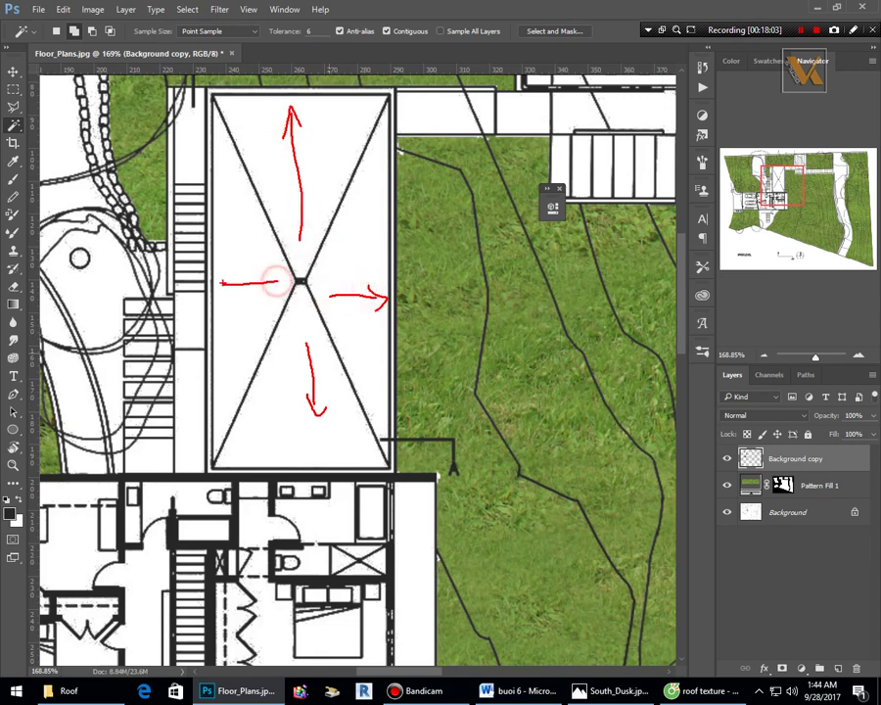
{"action": "left_click_drag", "start_coordinate": [277, 281], "coordinate": [217, 290]}
{"action": "left_click_drag", "start_coordinate": [241, 302], "coordinate": [218, 291]}
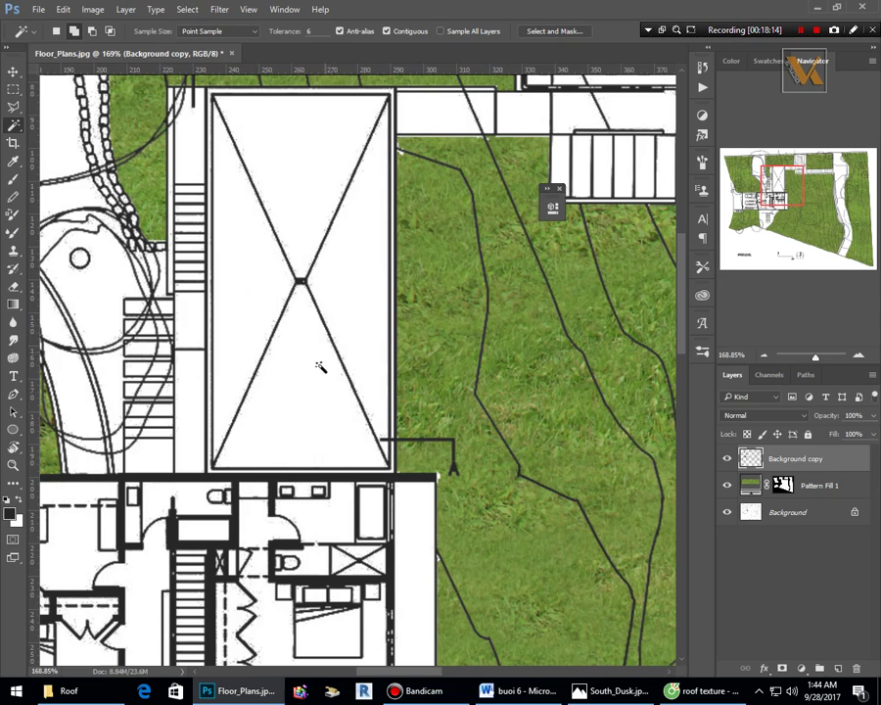
Fill the lower triangle of the crossed roof with the wood-shingle pattern at 30% scale as a pattern fill layer.
{"action": "left_click", "coordinate": [315, 380]}
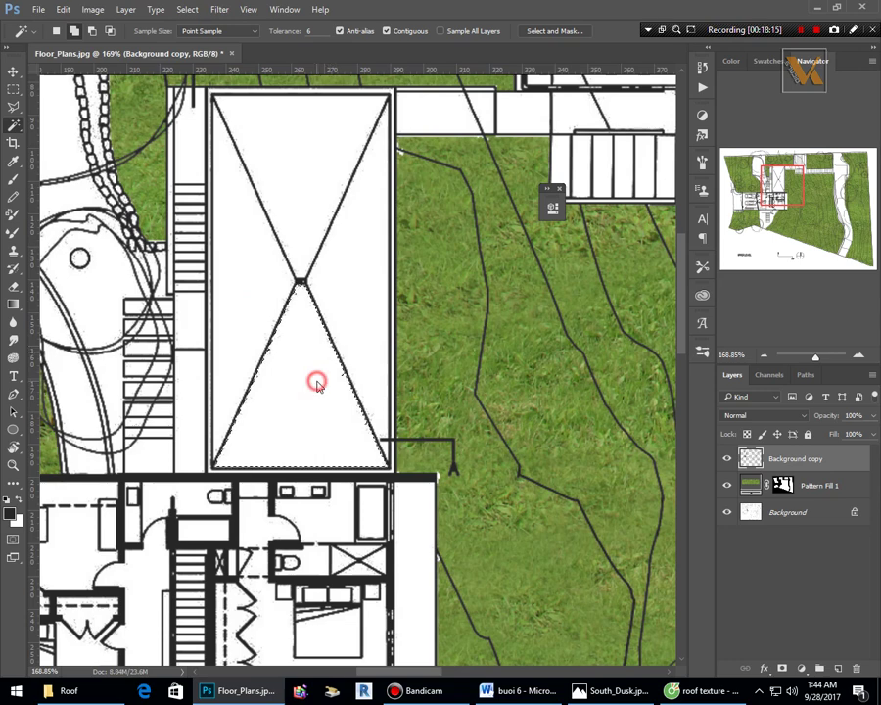
{"action": "left_click", "coordinate": [800, 667]}
{"action": "left_click", "coordinate": [782, 401]}
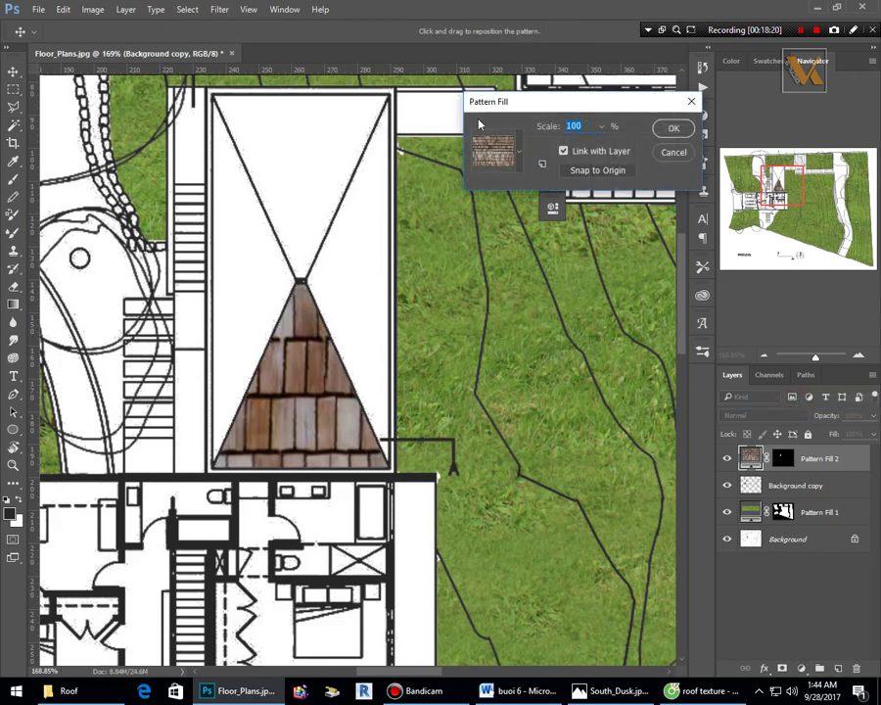
{"action": "type", "text": "30"}
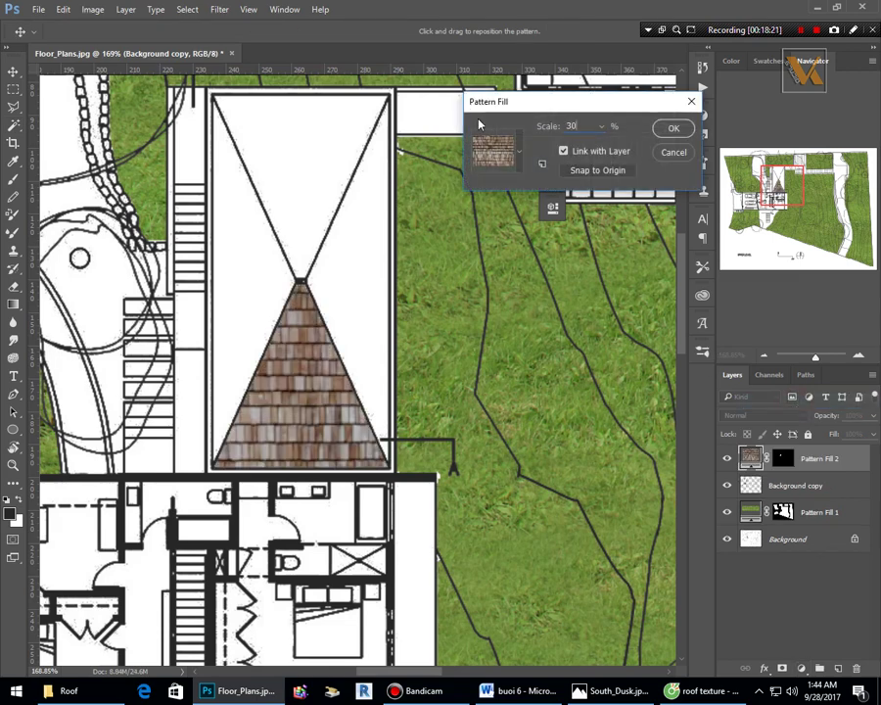
{"action": "left_click", "coordinate": [673, 129]}
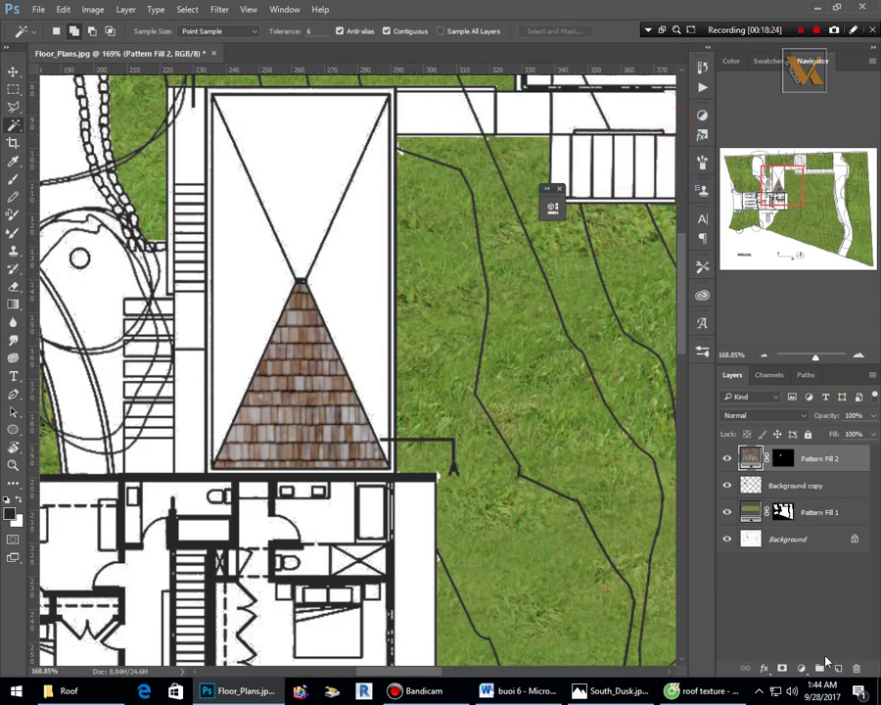
Select the roof's left triangle on the Background copy layer and fill it with the shingle pattern at 30% scale.
{"action": "left_click", "coordinate": [749, 486]}
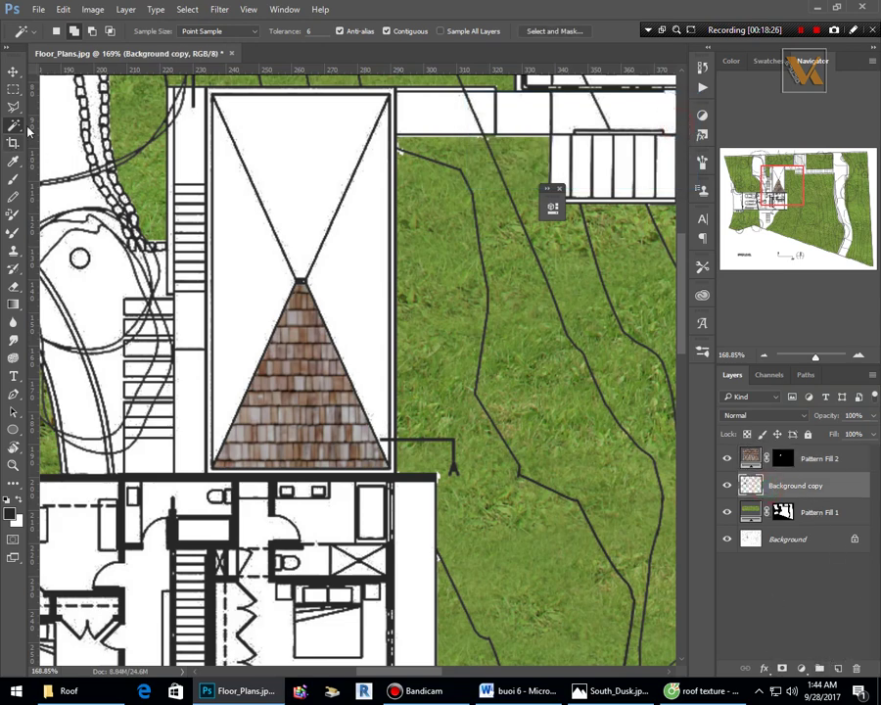
{"action": "left_click", "coordinate": [265, 239]}
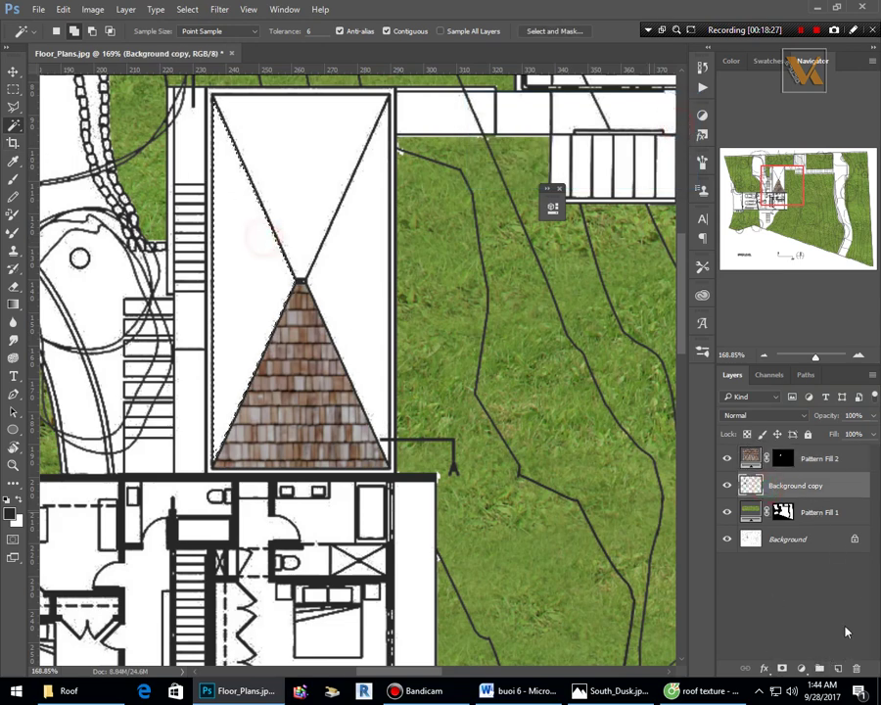
{"action": "left_click", "coordinate": [802, 670]}
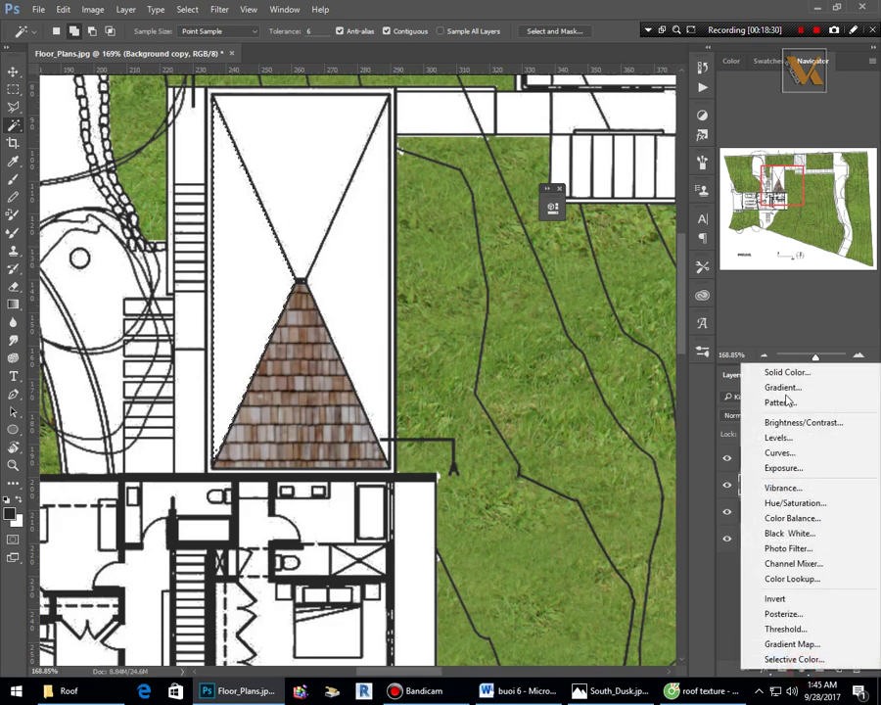
{"action": "left_click", "coordinate": [780, 403]}
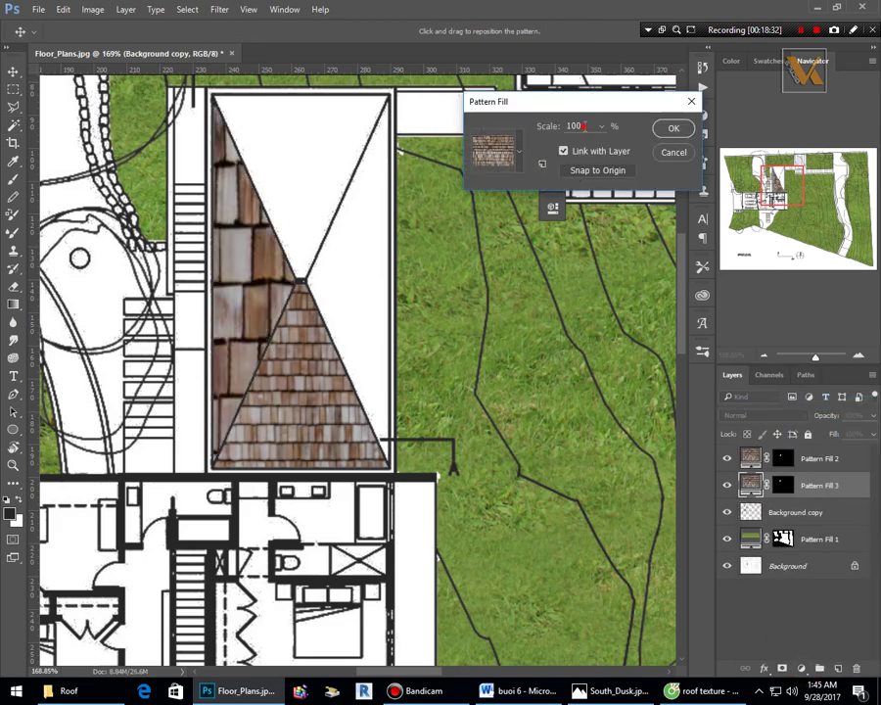
{"action": "type", "text": "30"}
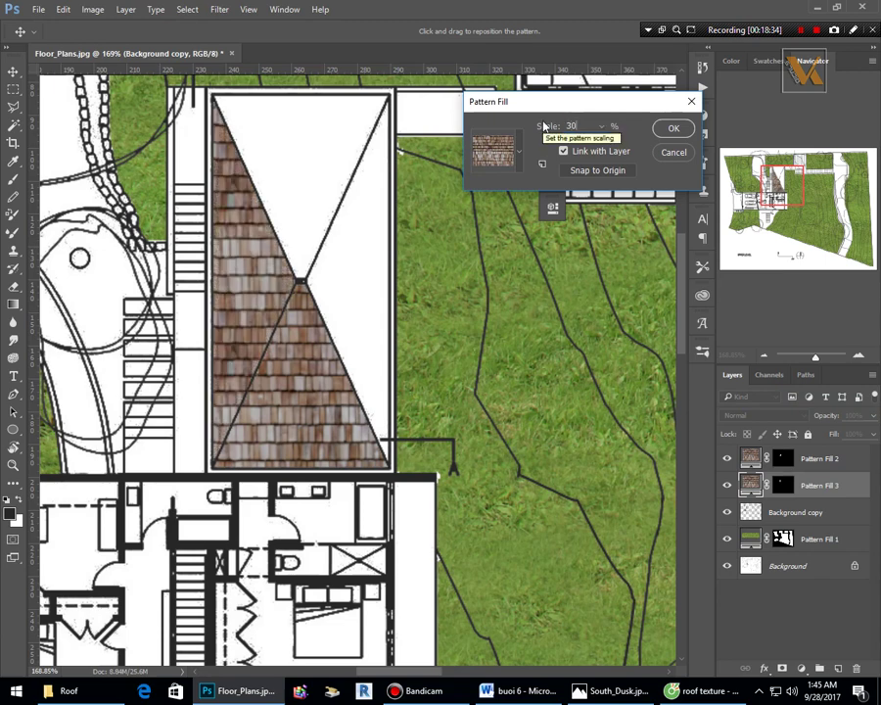
{"action": "left_click", "coordinate": [672, 129]}
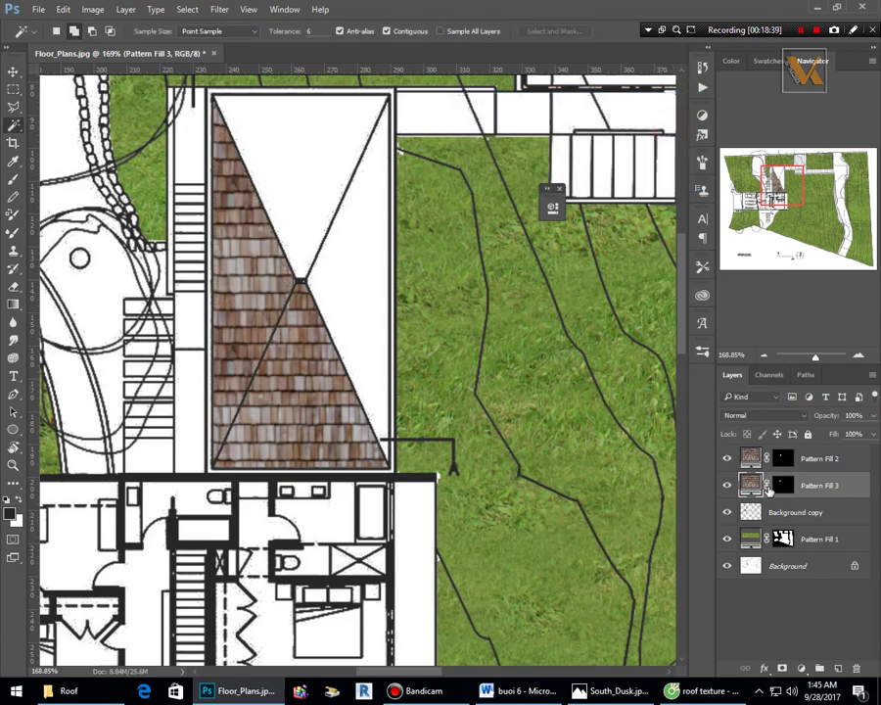
Check the Pattern Fill 3 layer by toggling its visibility and rasterize it.
{"action": "left_click", "coordinate": [727, 484]}
{"action": "left_click", "coordinate": [726, 485]}
{"action": "right_click", "coordinate": [818, 490]}
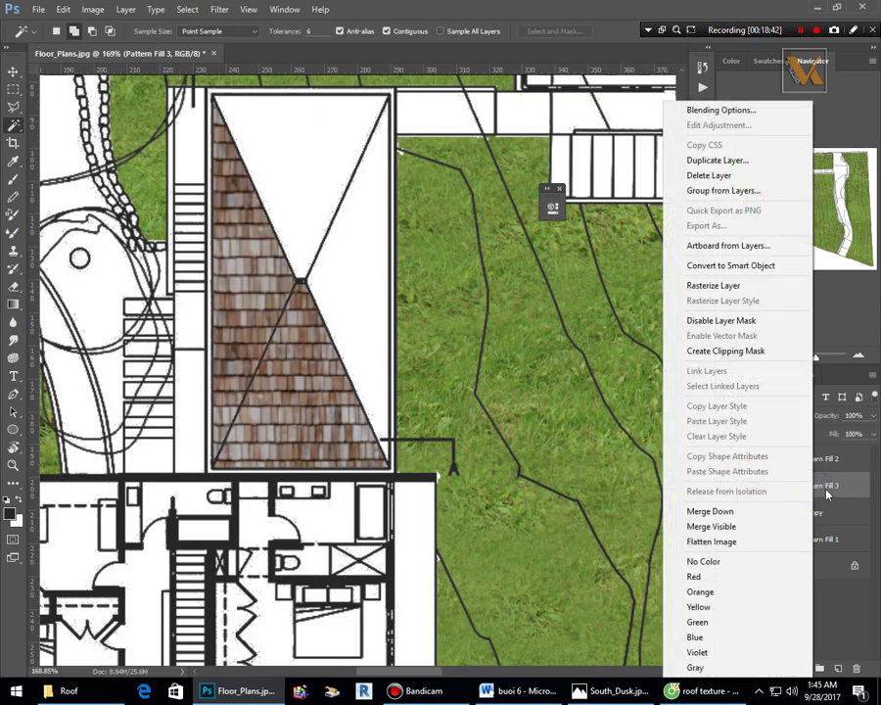
{"action": "left_click", "coordinate": [724, 285]}
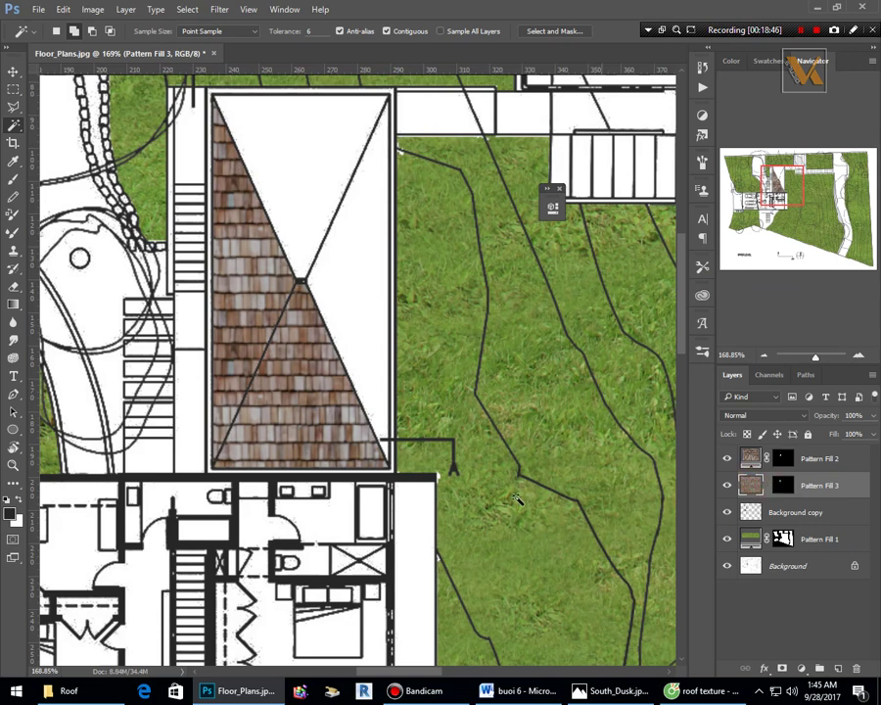
Rotate only the Pattern Fill 3 texture by 90° with Free Transform, keeping its layer mask in place, and check the shingle direction.
{"action": "scroll", "coordinate": [518, 499], "scroll_direction": "down", "scroll_amount": 5}
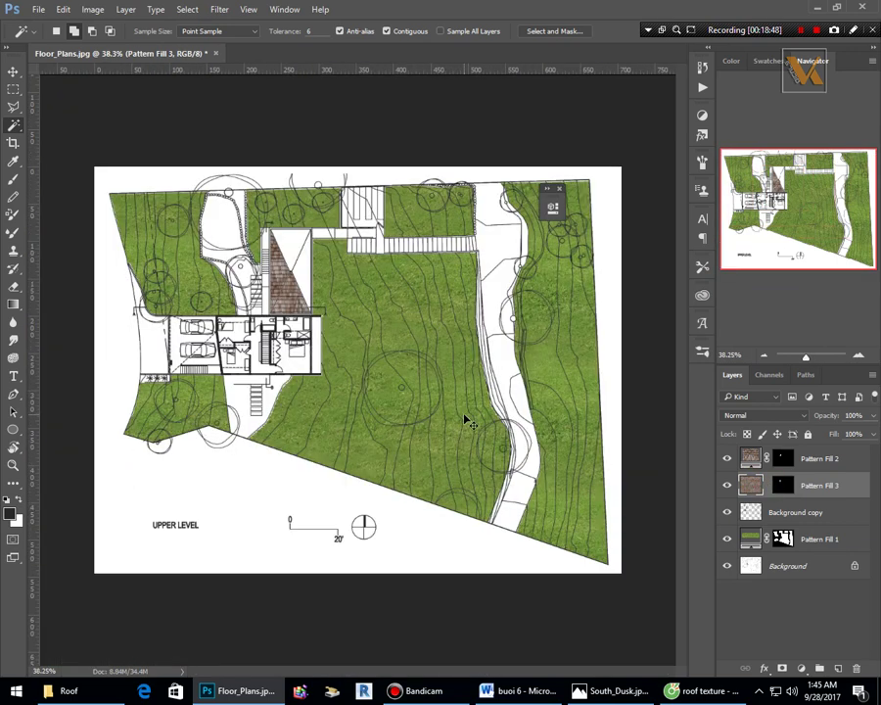
{"action": "key", "text": "ctrl+t"}
{"action": "left_click_drag", "start_coordinate": [643, 159], "coordinate": [529, 558]}
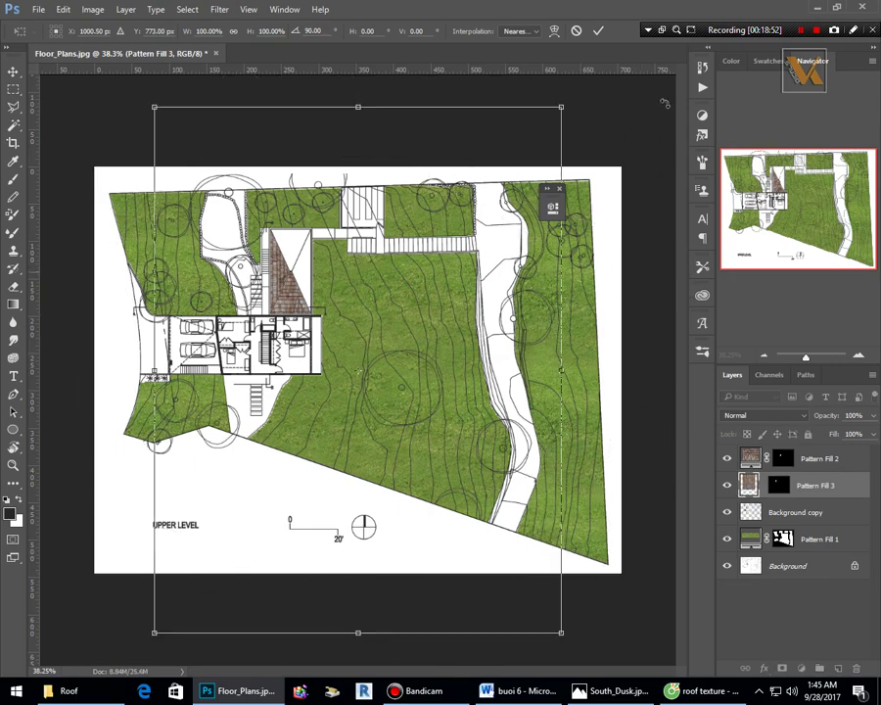
{"action": "left_click", "coordinate": [600, 31]}
{"action": "scroll", "coordinate": [262, 259], "scroll_direction": "up", "scroll_amount": 5}
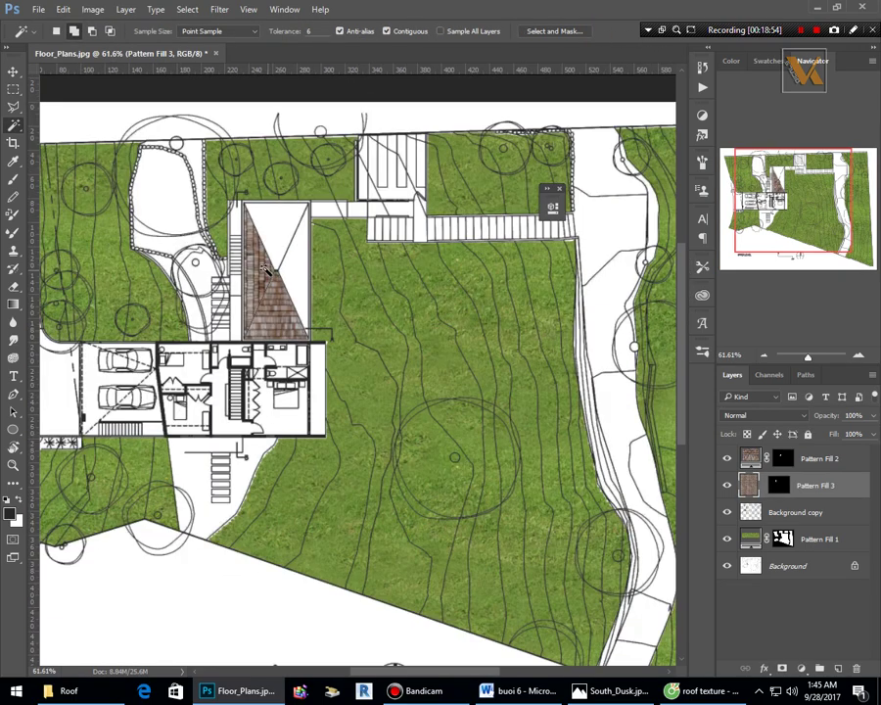
{"action": "scroll", "coordinate": [265, 256], "scroll_direction": "up", "scroll_amount": 3}
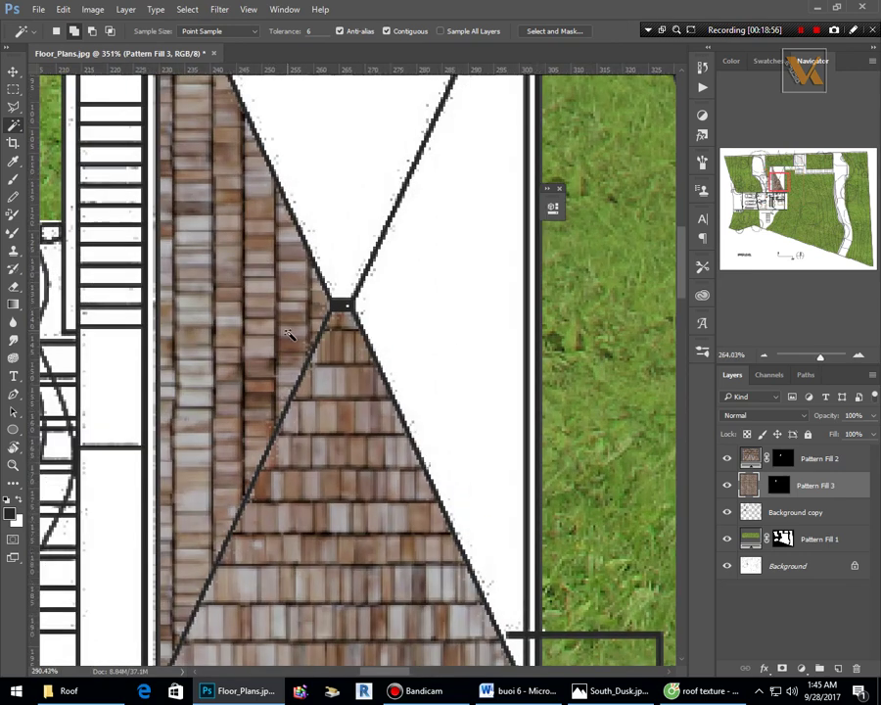
{"action": "scroll", "coordinate": [303, 342], "scroll_direction": "down", "scroll_amount": 4}
{"action": "scroll", "coordinate": [352, 382], "scroll_direction": "down", "scroll_amount": 1}
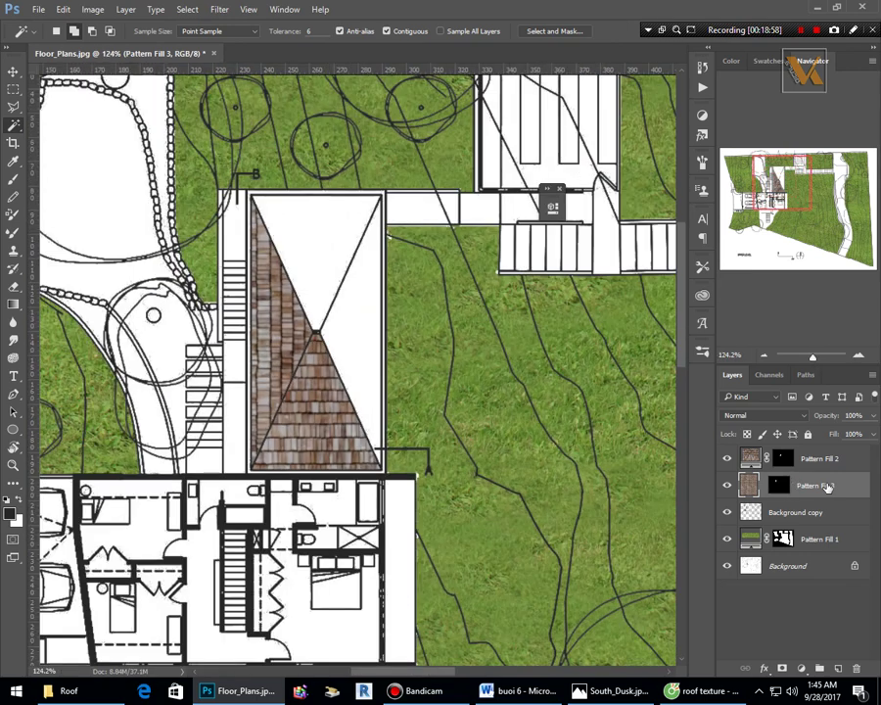
{"action": "left_click", "coordinate": [780, 486]}
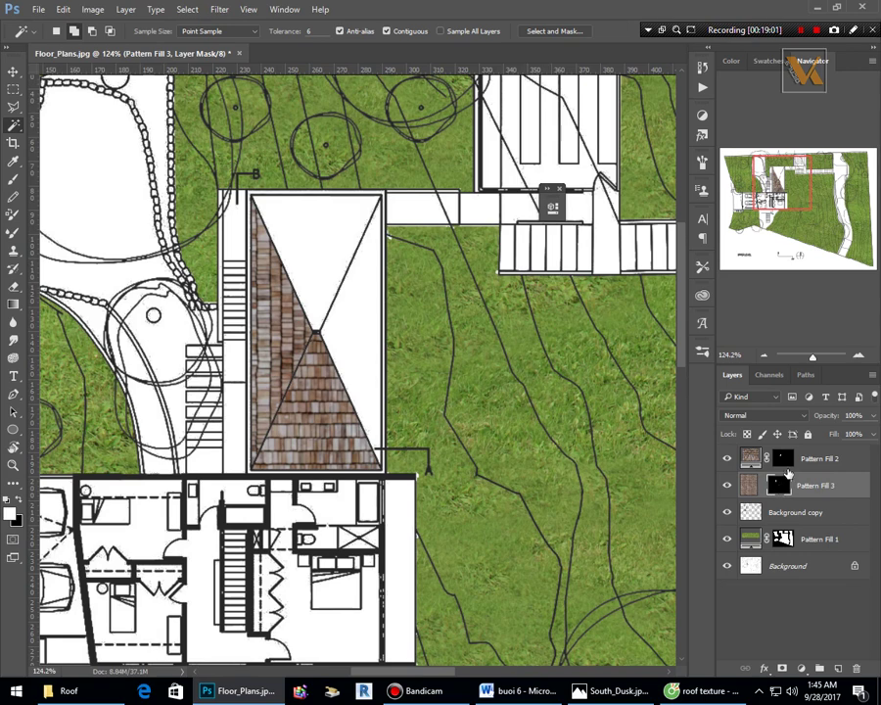
{"action": "left_click", "coordinate": [803, 666]}
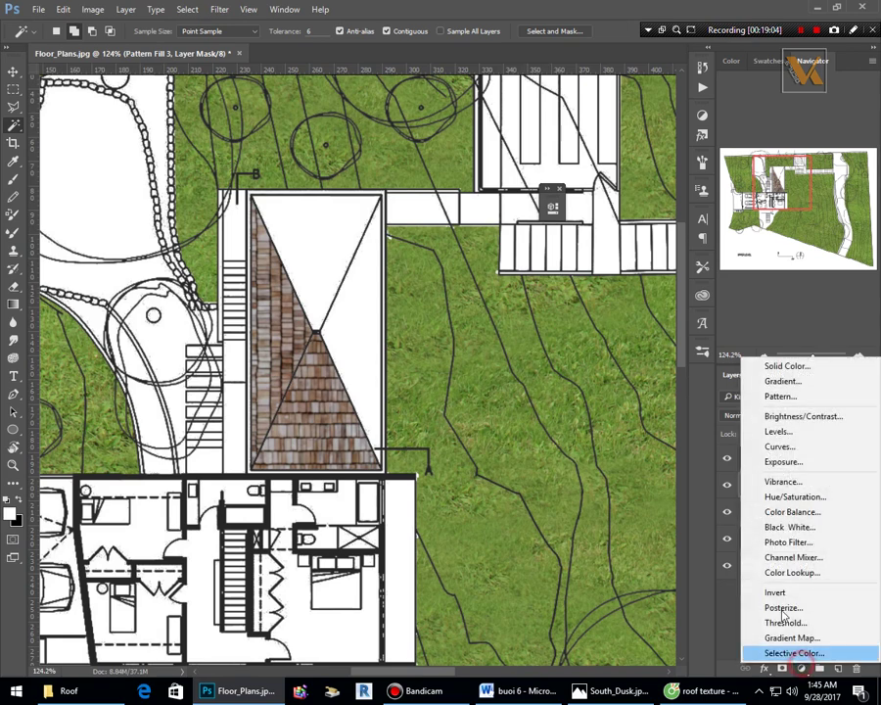
{"action": "left_click", "coordinate": [727, 603]}
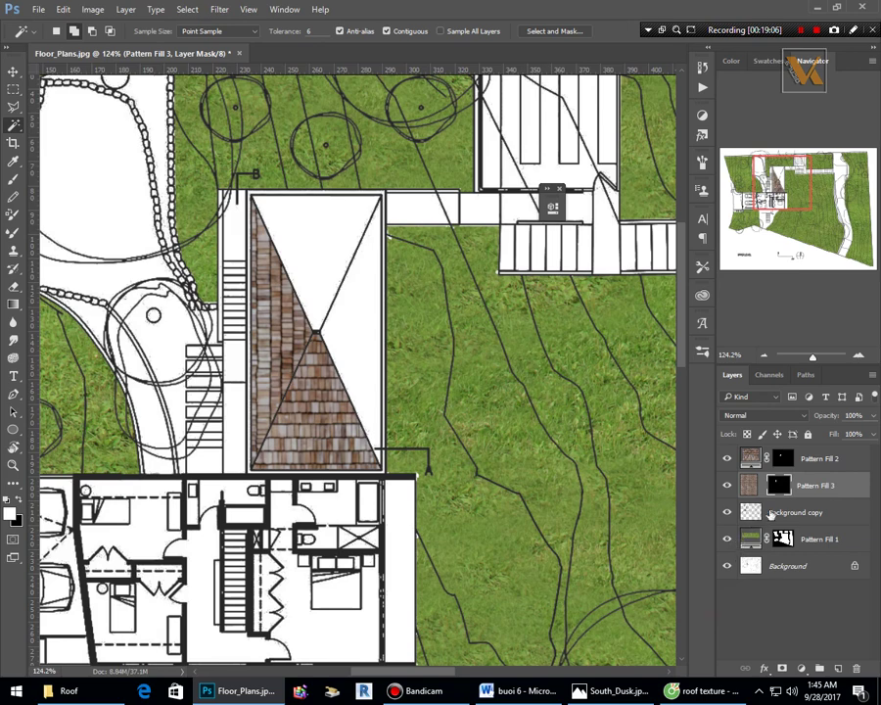
Select the roof's upper triangle on the Background copy layer and fill it with the shingle pattern at 30% scale.
{"action": "left_click", "coordinate": [769, 513]}
{"action": "left_click", "coordinate": [321, 239]}
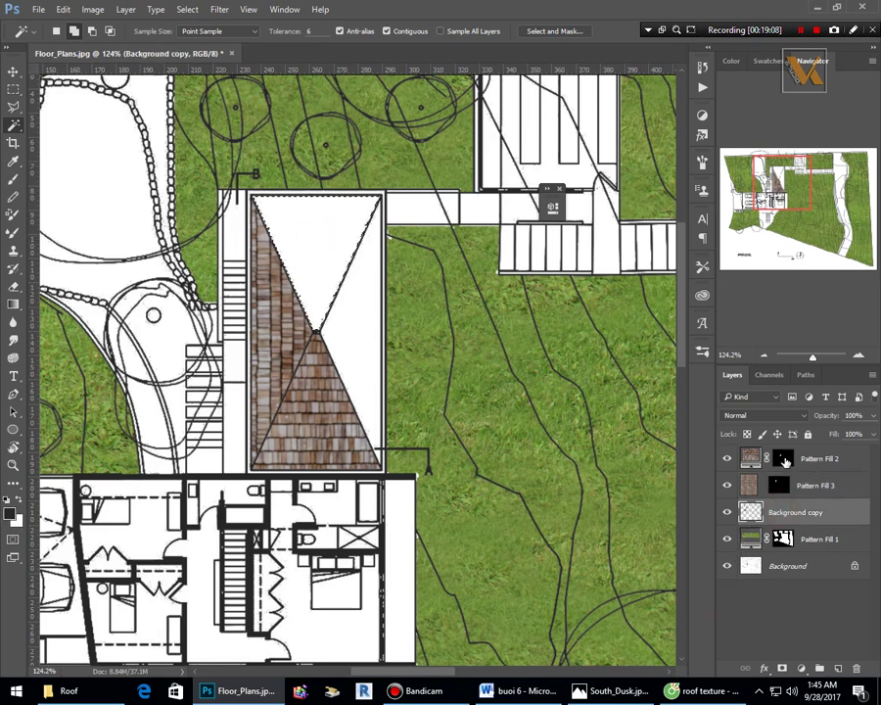
{"action": "left_click", "coordinate": [801, 667]}
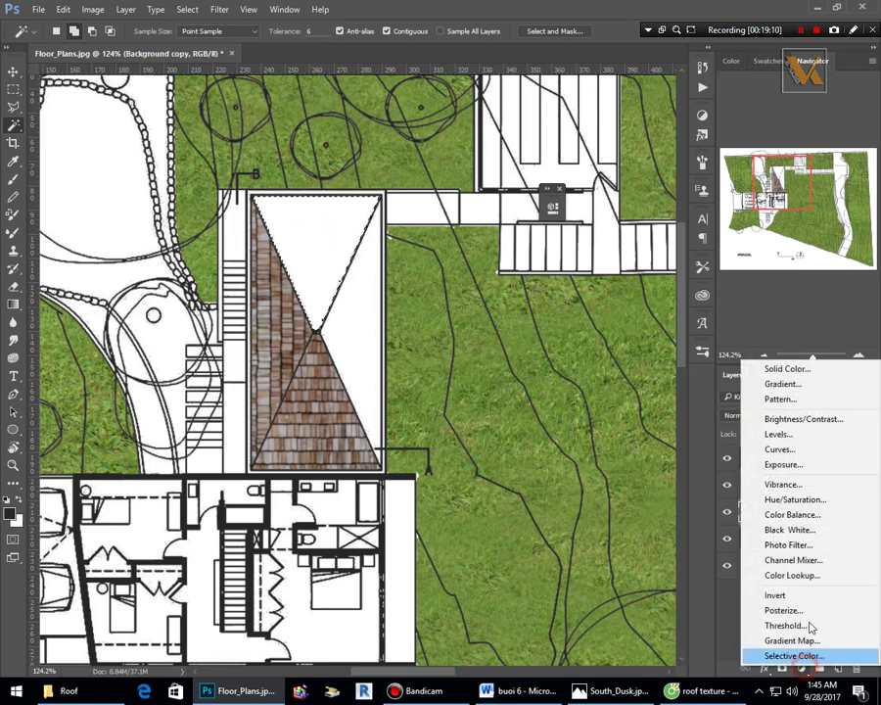
{"action": "left_click", "coordinate": [794, 400]}
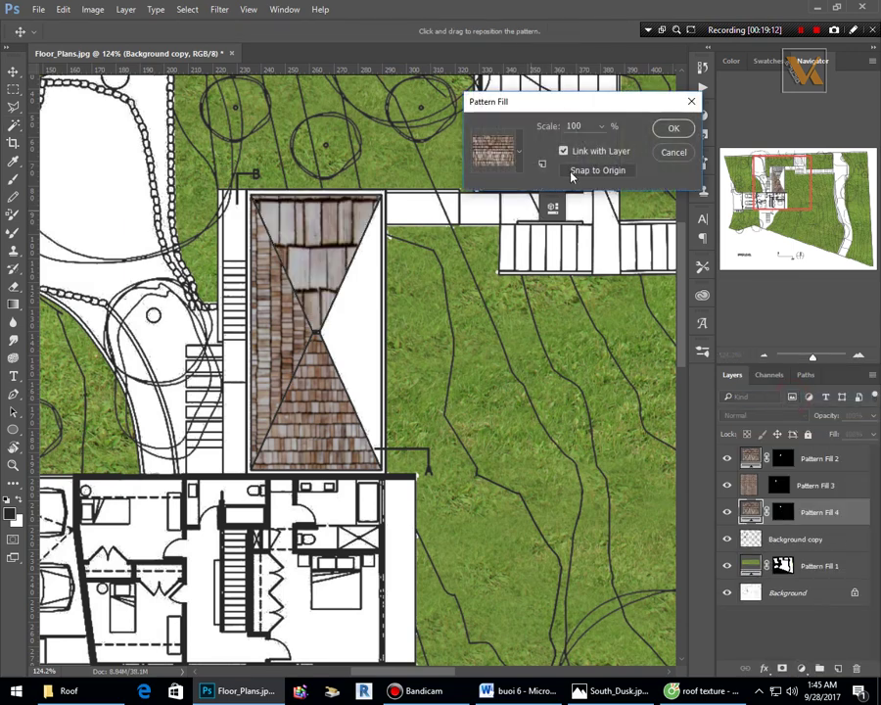
{"action": "type", "text": "30"}
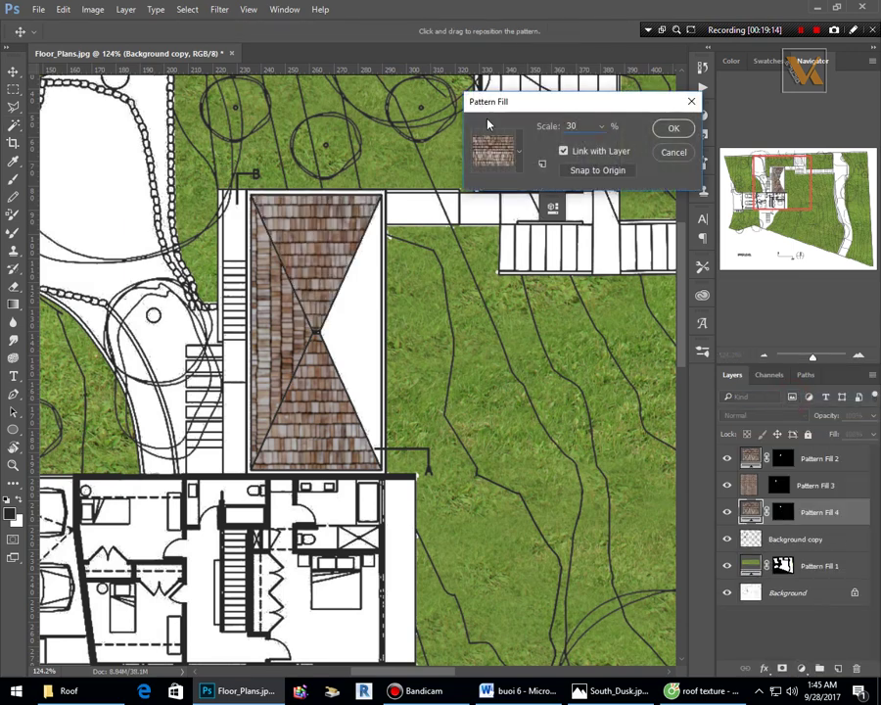
{"action": "left_click", "coordinate": [673, 129]}
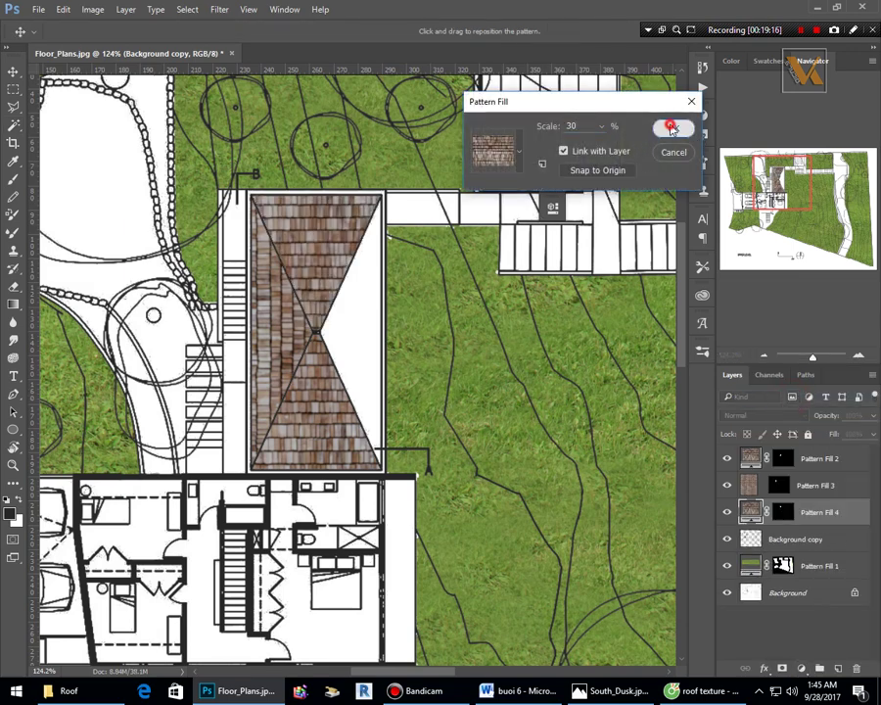
Rasterize the Pattern Fill 4 layer and rotate only its texture by 180°, keeping the layer mask in place.
{"action": "key", "text": "w"}
{"action": "scroll", "coordinate": [320, 421], "scroll_direction": "down", "scroll_amount": 6}
{"action": "scroll", "coordinate": [320, 421], "scroll_direction": "down", "scroll_amount": 1}
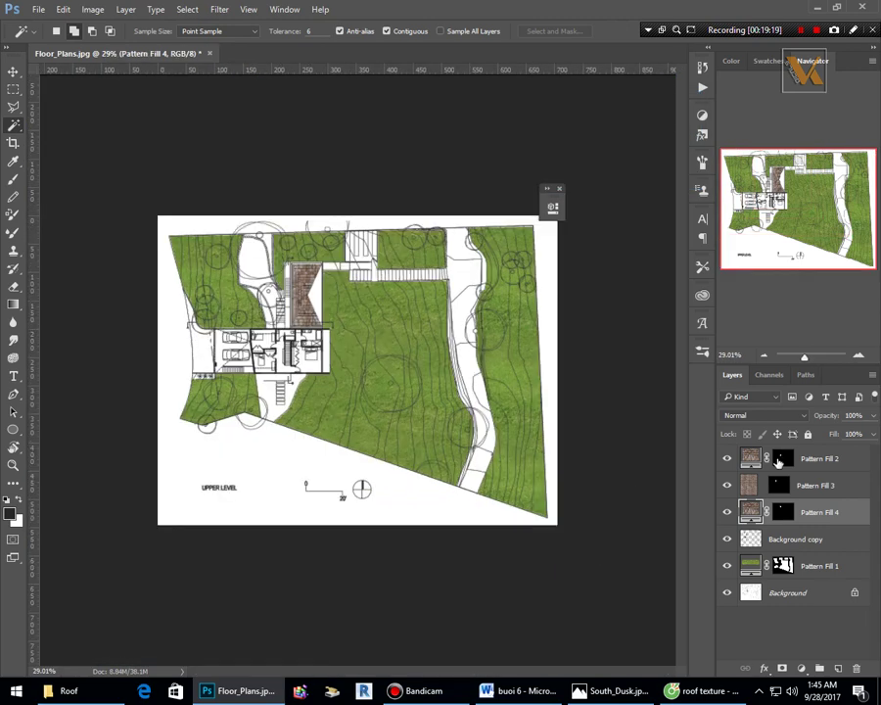
{"action": "right_click", "coordinate": [814, 517]}
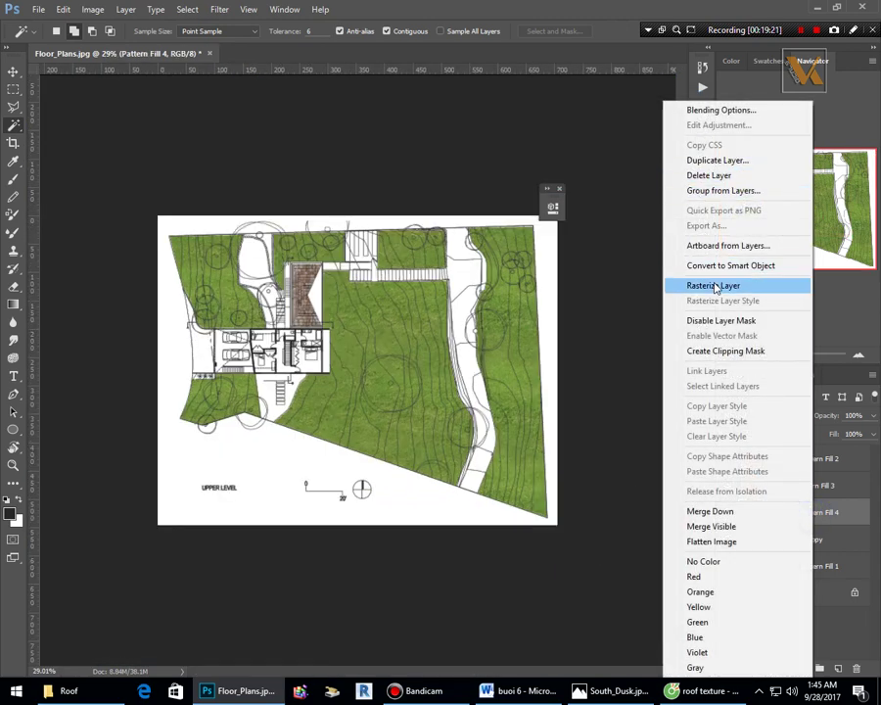
{"action": "left_click", "coordinate": [715, 286]}
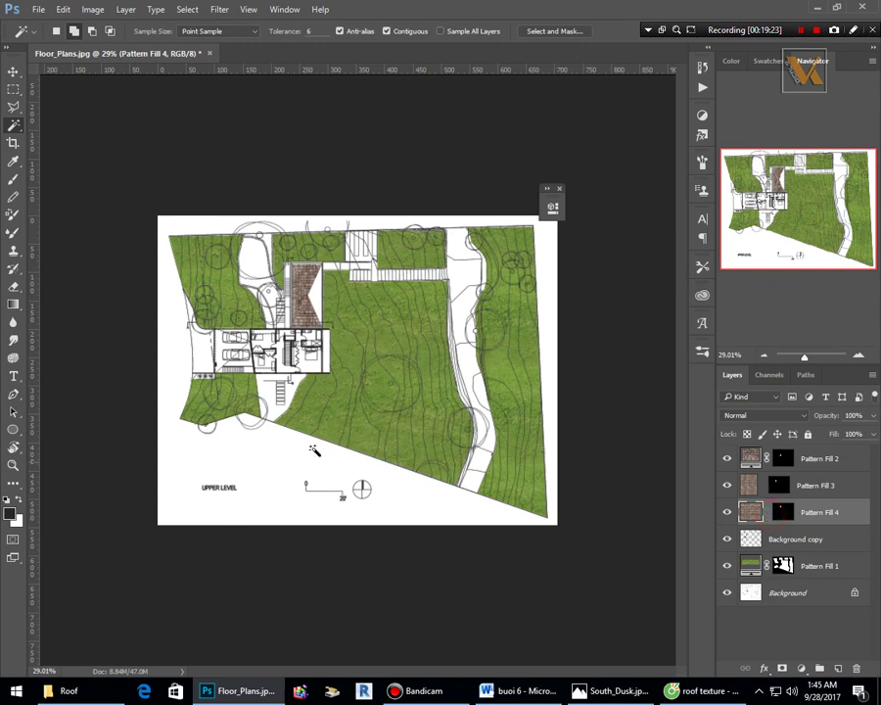
{"action": "scroll", "coordinate": [315, 449], "scroll_direction": "down", "scroll_amount": 3}
{"action": "key", "text": "ctrl+t"}
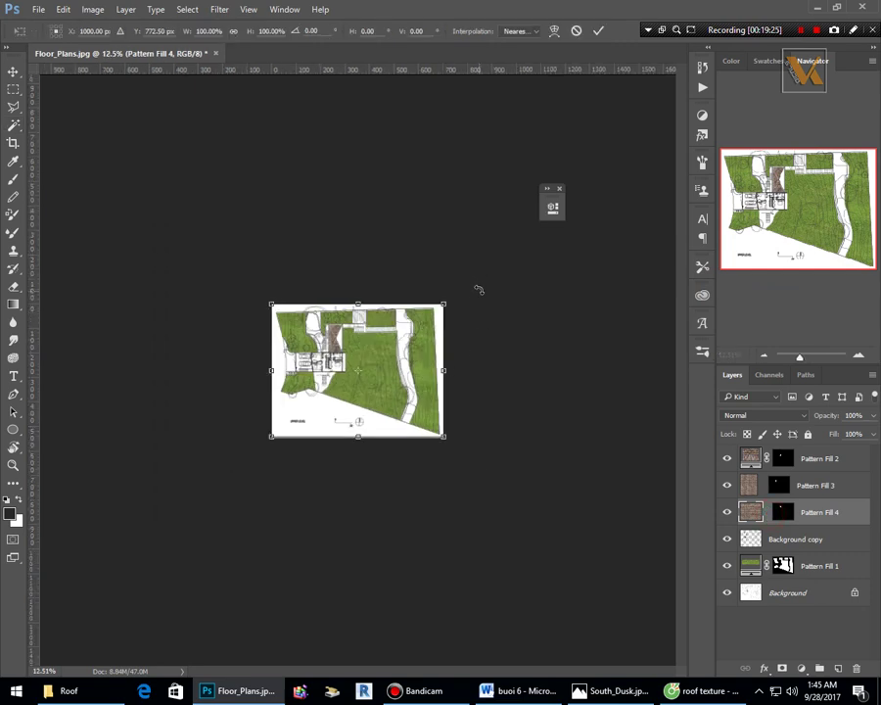
{"action": "left_click_drag", "start_coordinate": [479, 289], "coordinate": [221, 448]}
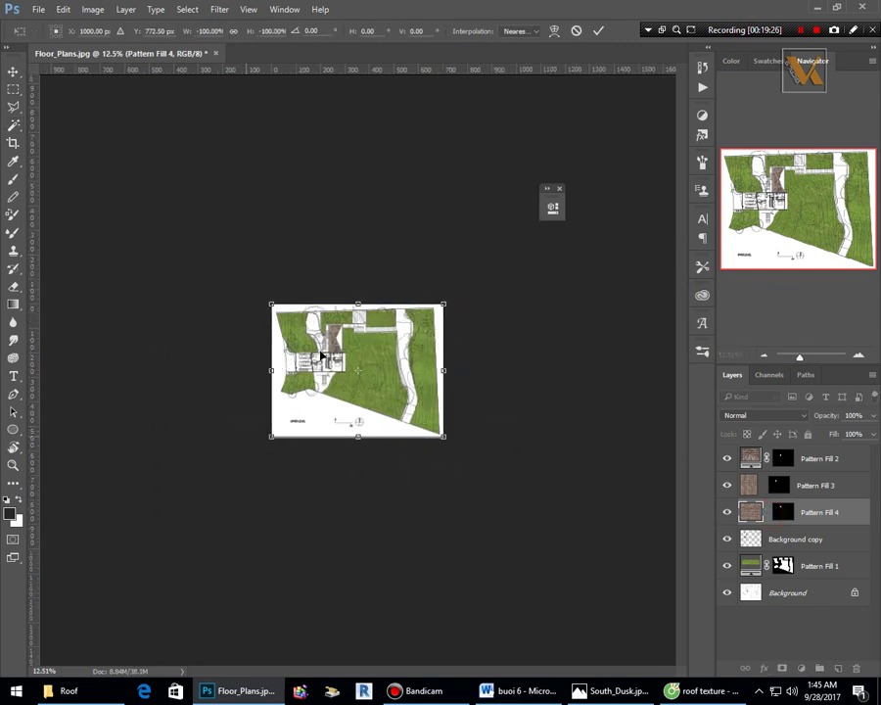
{"action": "left_click", "coordinate": [599, 31]}
{"action": "scroll", "coordinate": [294, 223], "scroll_direction": "up", "scroll_amount": 6}
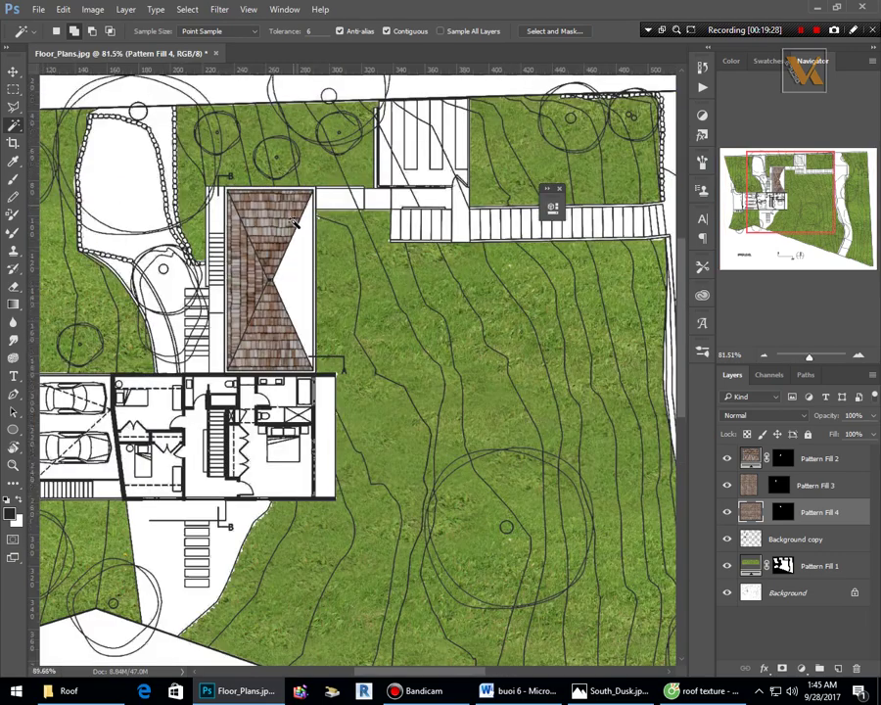
{"action": "scroll", "coordinate": [294, 223], "scroll_direction": "up", "scroll_amount": 3}
Select the roof's right triangle on the Background copy layer and fill it with the shingle pattern at 30% scale.
{"action": "left_click", "coordinate": [830, 540]}
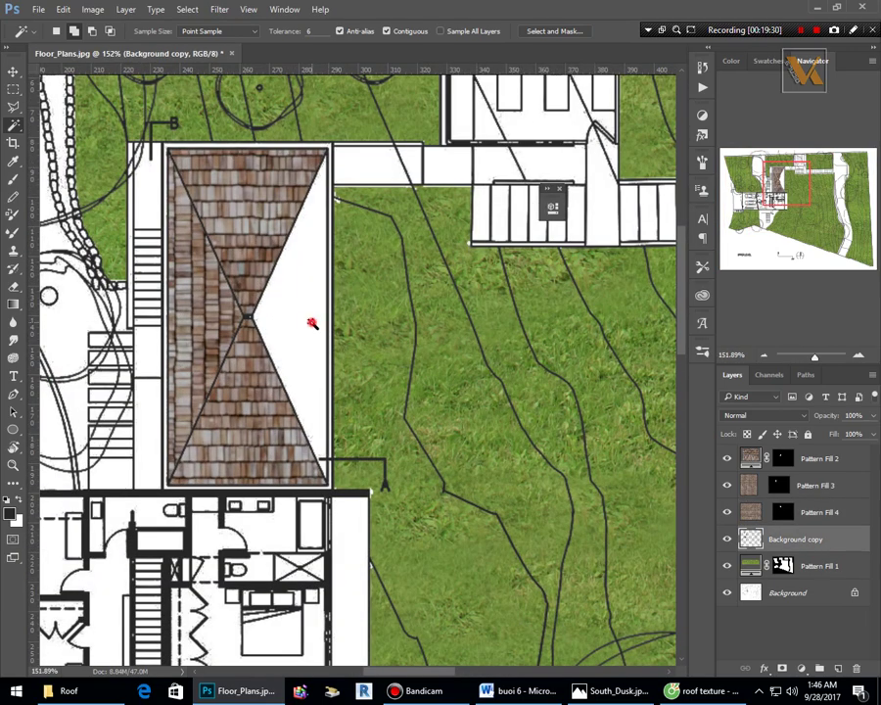
{"action": "left_click", "coordinate": [312, 324]}
{"action": "left_click", "coordinate": [801, 668]}
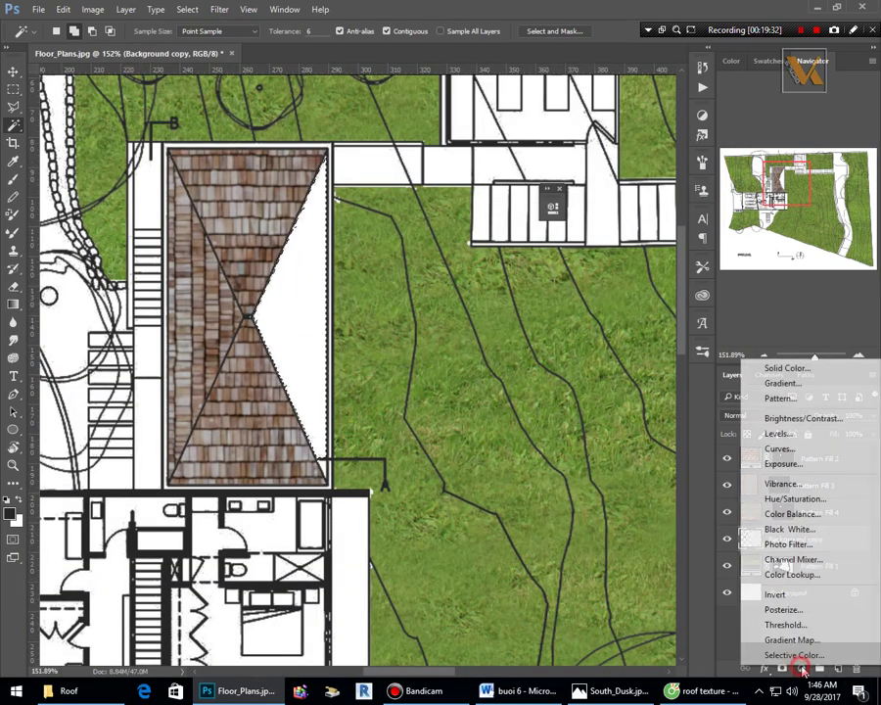
{"action": "left_click", "coordinate": [778, 397]}
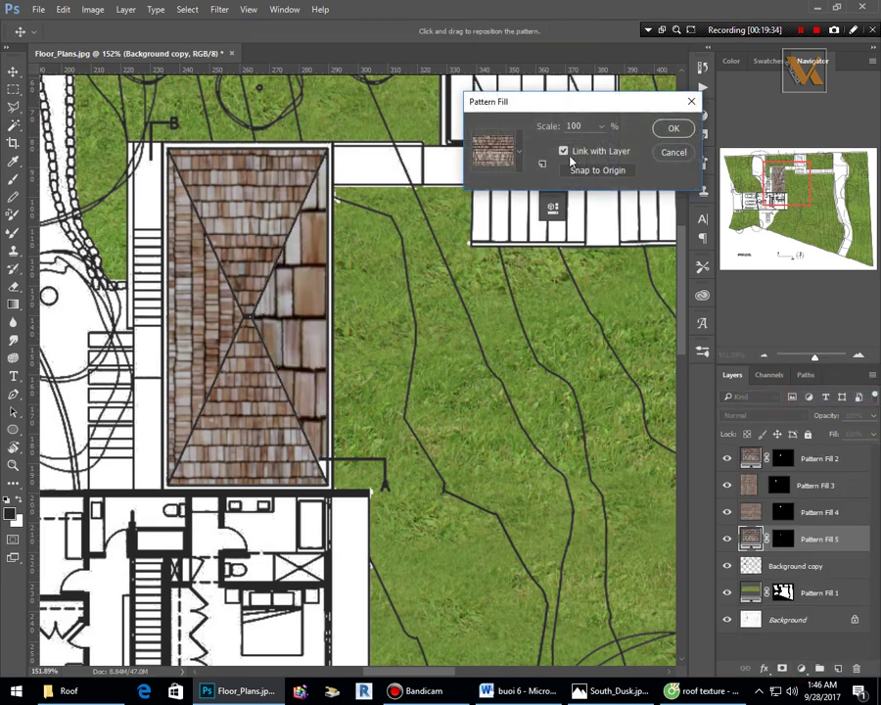
{"action": "type", "text": "30"}
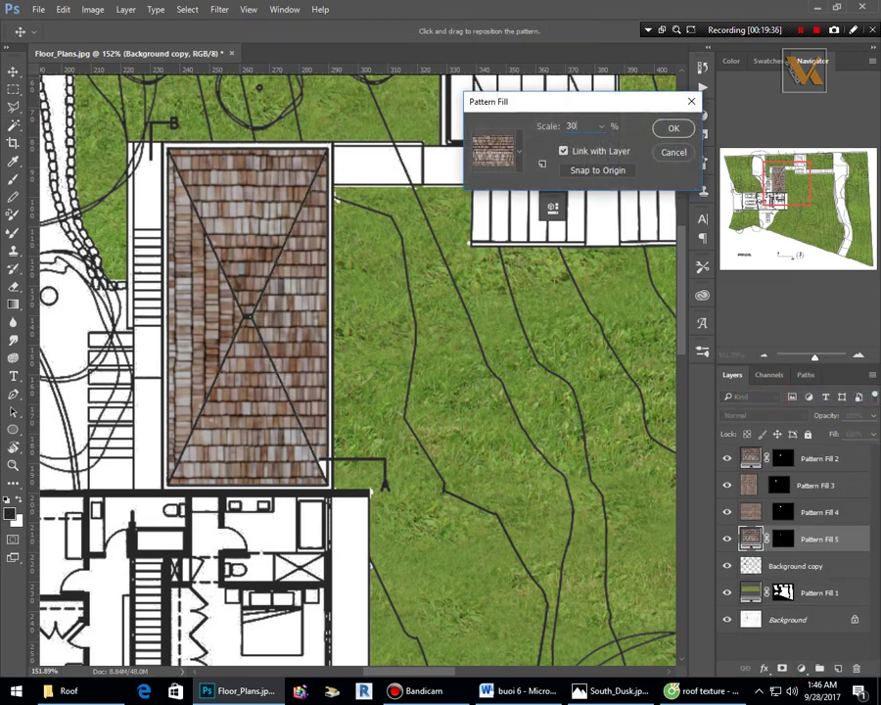
{"action": "left_click", "coordinate": [673, 129]}
Rasterize the Pattern Fill 5 layer.
{"action": "right_click", "coordinate": [841, 542]}
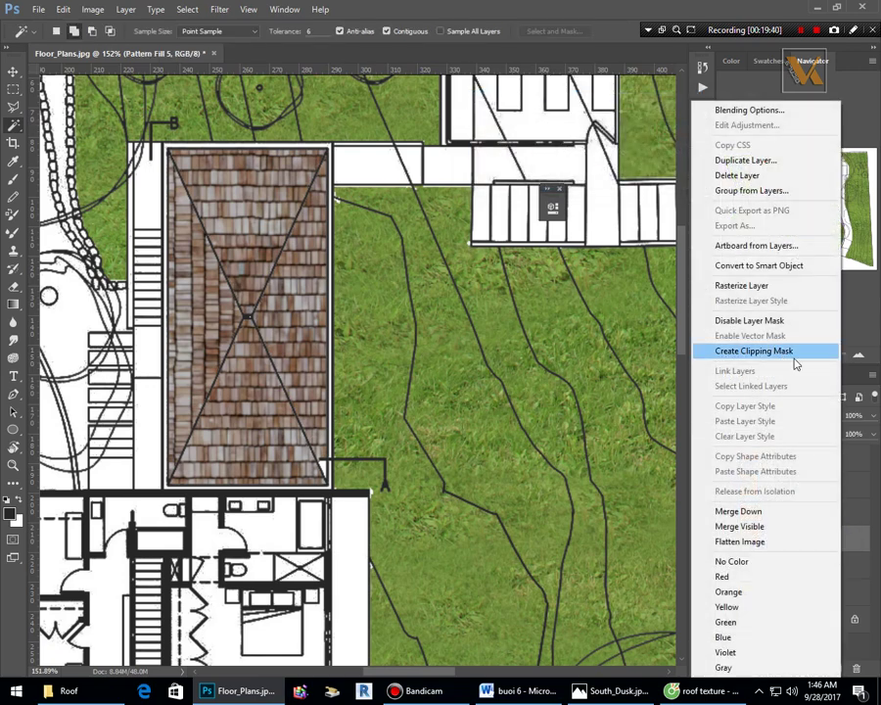
{"action": "left_click", "coordinate": [751, 288]}
{"action": "scroll", "coordinate": [480, 475], "scroll_direction": "down", "scroll_amount": 8}
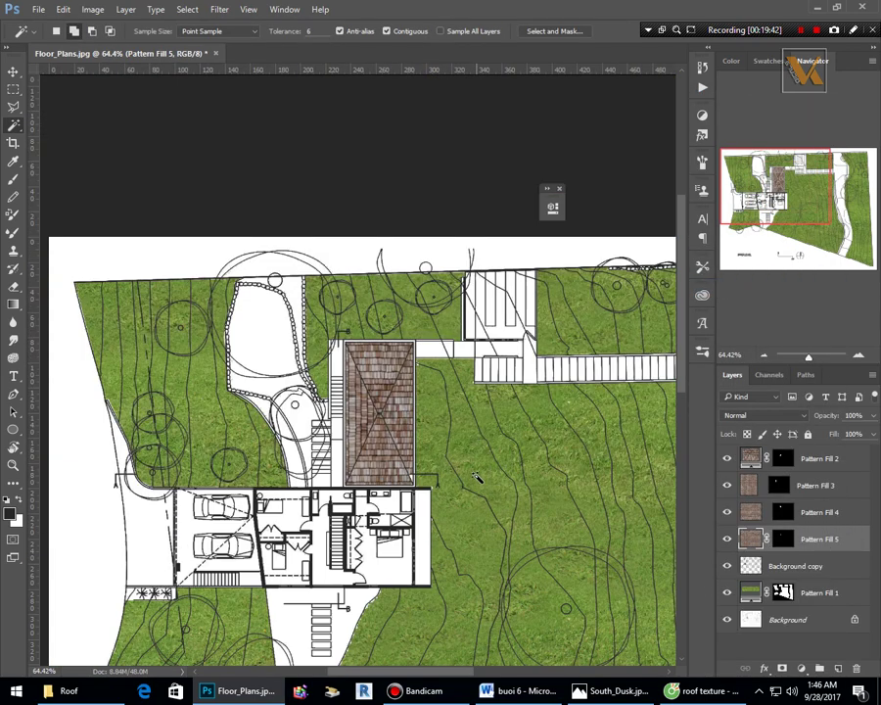
{"action": "key", "text": "ctrl+t"}
{"action": "scroll", "coordinate": [480, 475], "scroll_direction": "down", "scroll_amount": 2}
{"action": "left_click_drag", "start_coordinate": [550, 525], "coordinate": [554, 211]}
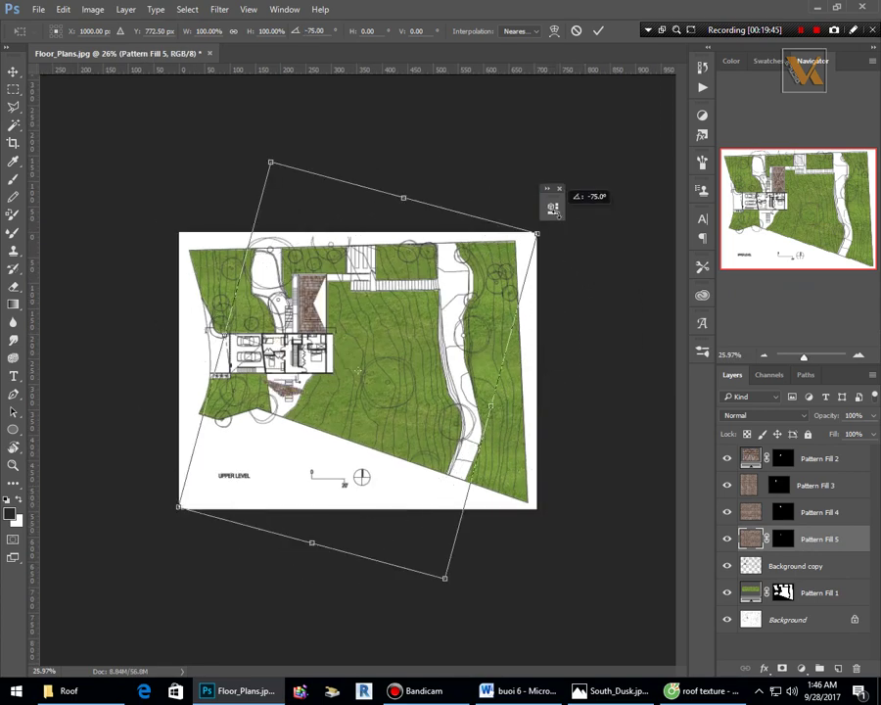
{"action": "left_click", "coordinate": [577, 31]}
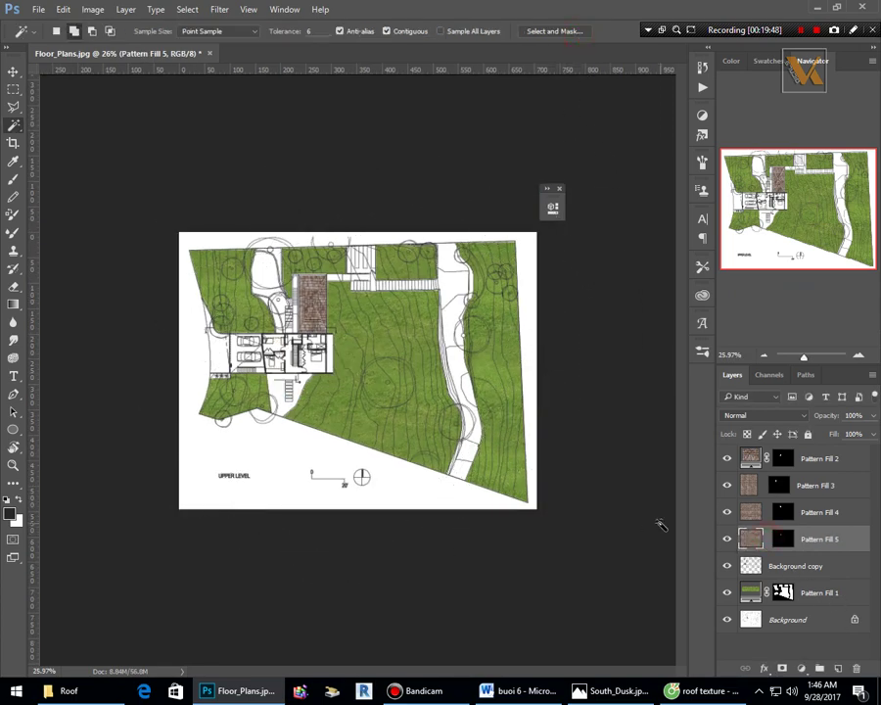
Rotate only the Pattern Fill 5 texture 90° counterclockwise with Free Transform, with its layer mask unlinked.
{"action": "key", "text": "ctrl+t"}
{"action": "left_click_drag", "start_coordinate": [566, 527], "coordinate": [553, 158]}
{"action": "left_click", "coordinate": [603, 31]}
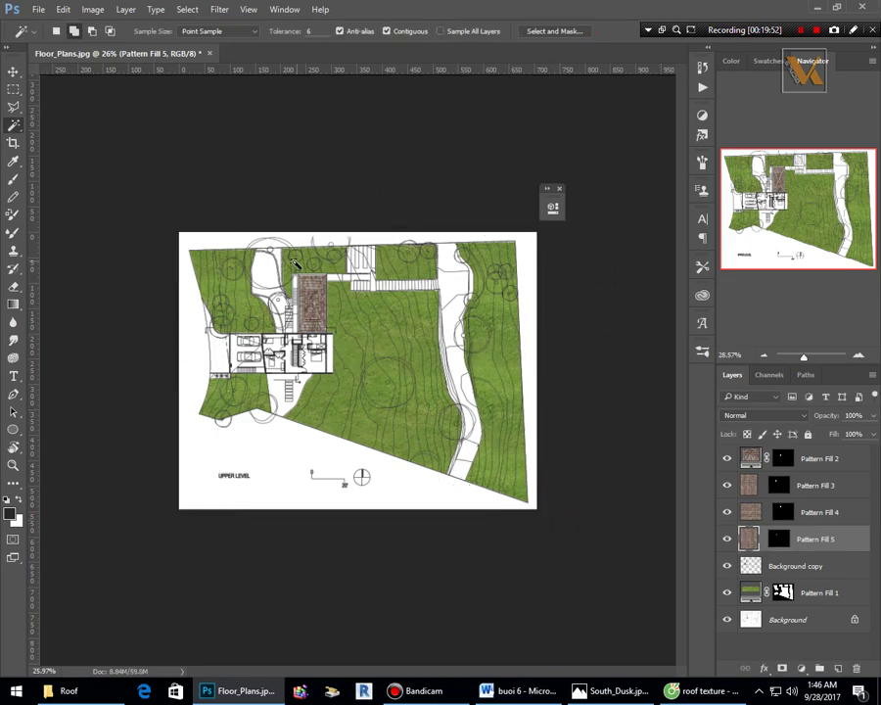
{"action": "scroll", "coordinate": [291, 252], "scroll_direction": "up", "scroll_amount": 5}
{"action": "scroll", "coordinate": [264, 330], "scroll_direction": "down", "scroll_amount": 3}
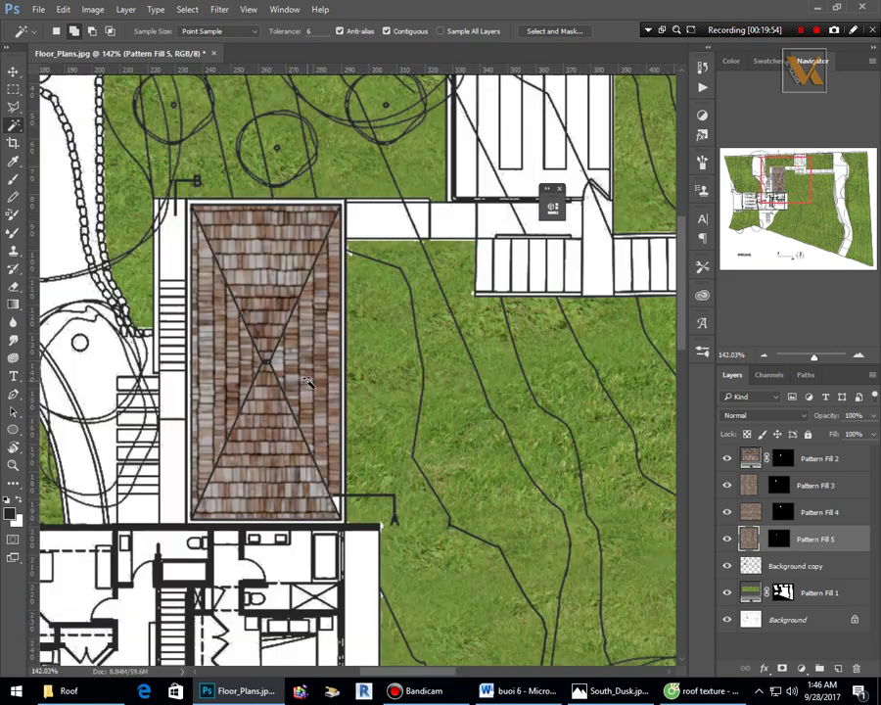
{"action": "key", "text": "v"}
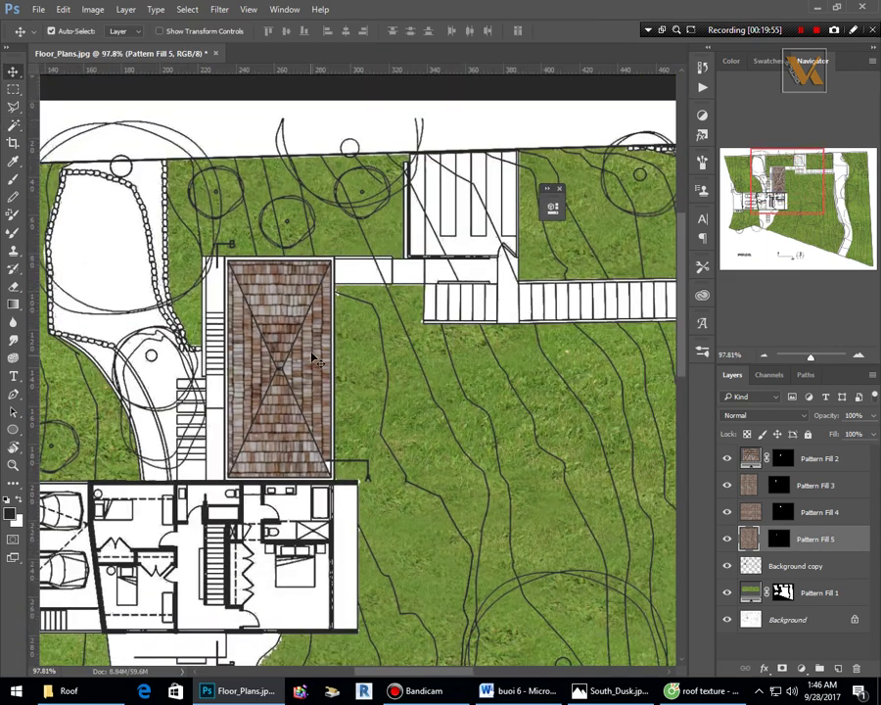
{"action": "left_click", "coordinate": [361, 277]}
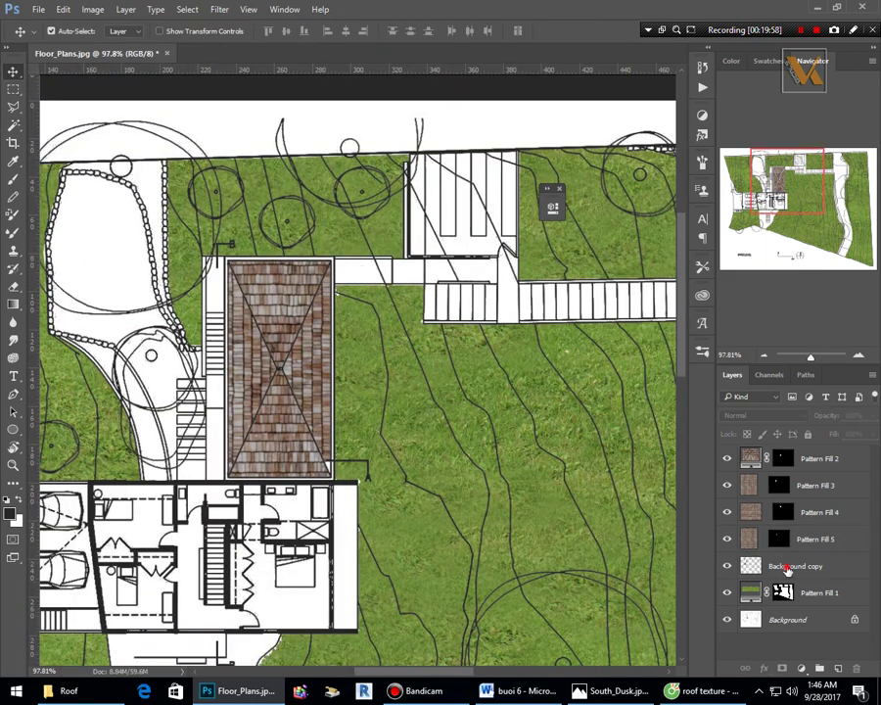
Select all seven rectangular stepping stones below the house with the Magic Wand on the Background copy layer.
{"action": "left_click", "coordinate": [788, 568]}
{"action": "left_click", "coordinate": [19, 123]}
{"action": "scroll", "coordinate": [180, 264], "scroll_direction": "down", "scroll_amount": 2}
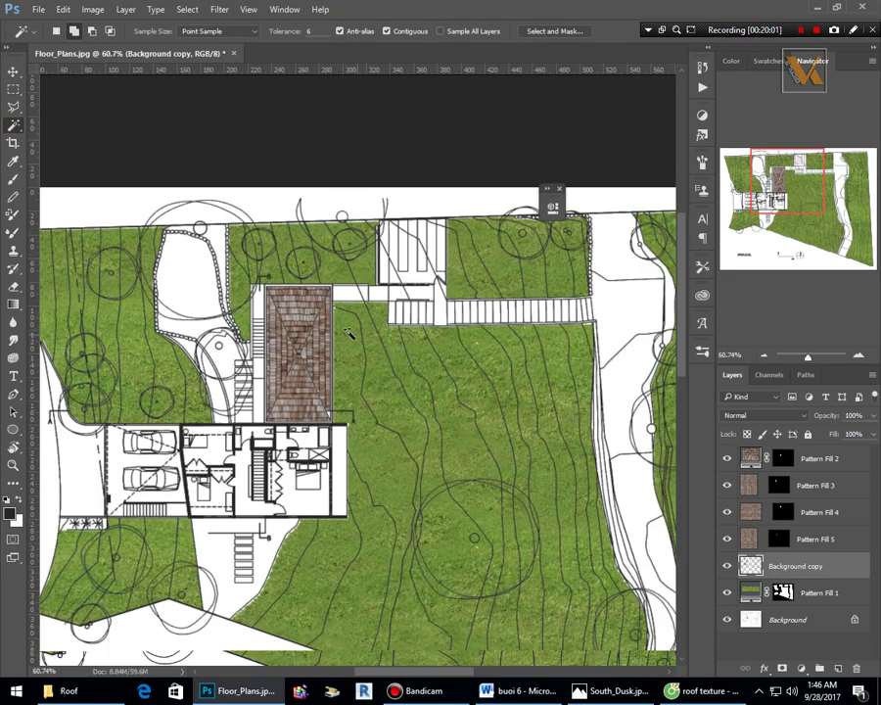
{"action": "scroll", "coordinate": [179, 264], "scroll_direction": "up", "scroll_amount": 4}
{"action": "scroll", "coordinate": [179, 264], "scroll_direction": "down", "scroll_amount": 2}
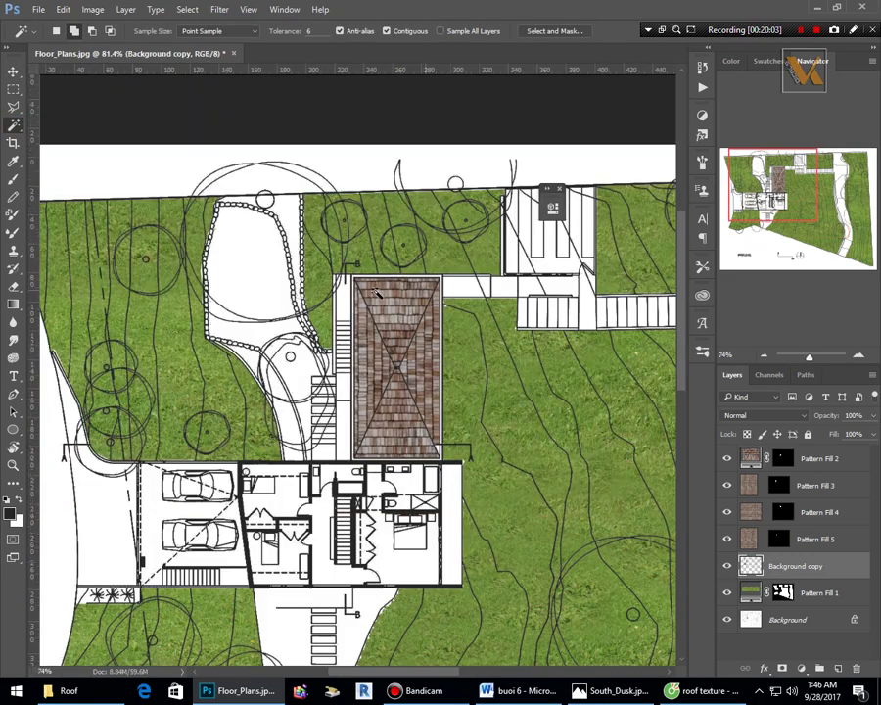
{"action": "scroll", "coordinate": [359, 519], "scroll_direction": "down", "scroll_amount": 1}
{"action": "scroll", "coordinate": [359, 519], "scroll_direction": "up", "scroll_amount": 2}
{"action": "scroll", "coordinate": [331, 646], "scroll_direction": "up", "scroll_amount": 3}
{"action": "left_click", "coordinate": [320, 609], "text": "shift"}
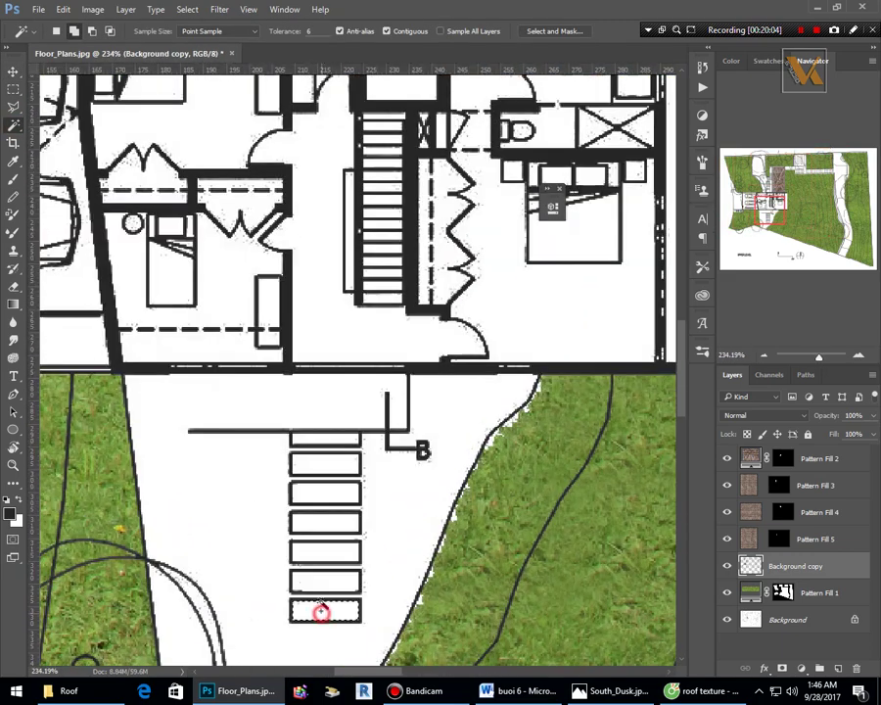
{"action": "left_click", "coordinate": [320, 579], "text": "shift"}
{"action": "left_click", "coordinate": [323, 559], "text": "shift"}
{"action": "left_click", "coordinate": [327, 525], "text": "shift"}
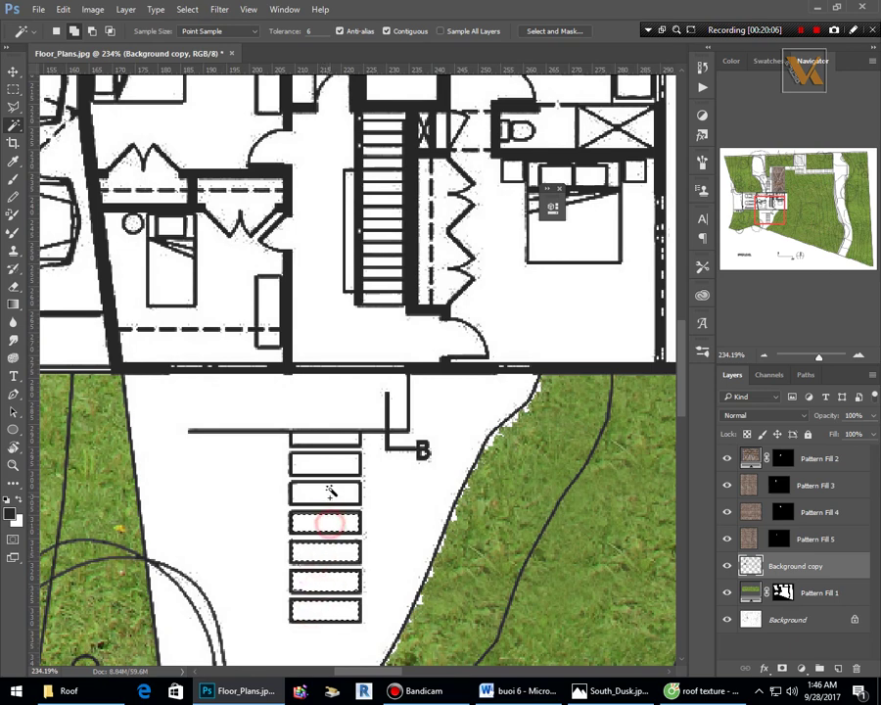
{"action": "left_click", "coordinate": [331, 493], "text": "shift"}
{"action": "left_click", "coordinate": [330, 465], "text": "shift"}
{"action": "left_click", "coordinate": [326, 440], "text": "shift"}
Add the garage floor around the cars and the adjoining driveway, including the areas around its curved edge lines, to the selection.
{"action": "scroll", "coordinate": [333, 440], "scroll_direction": "down", "scroll_amount": 4}
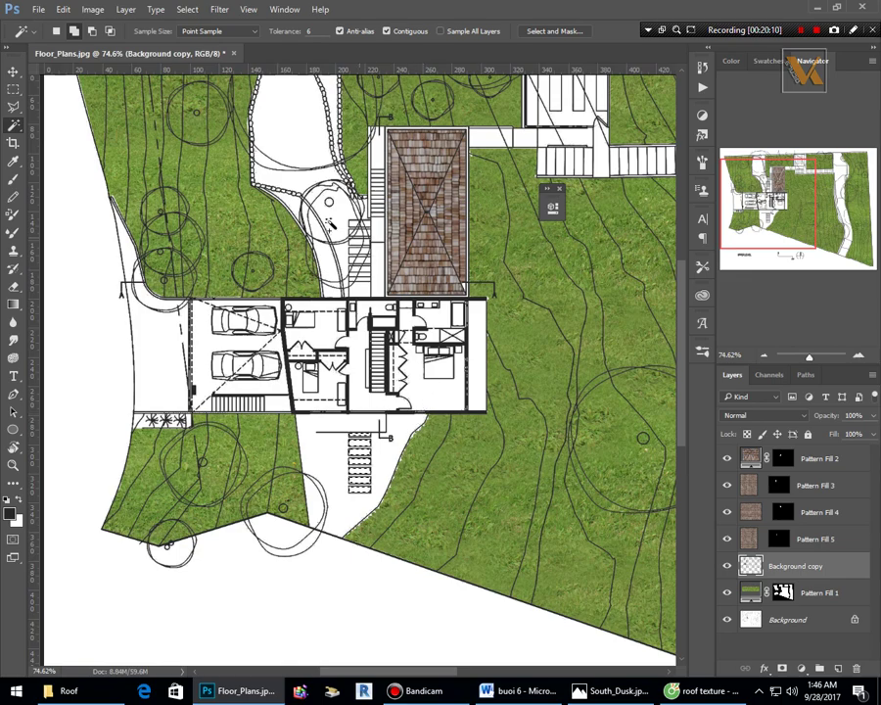
{"action": "scroll", "coordinate": [229, 316], "scroll_direction": "up", "scroll_amount": 4}
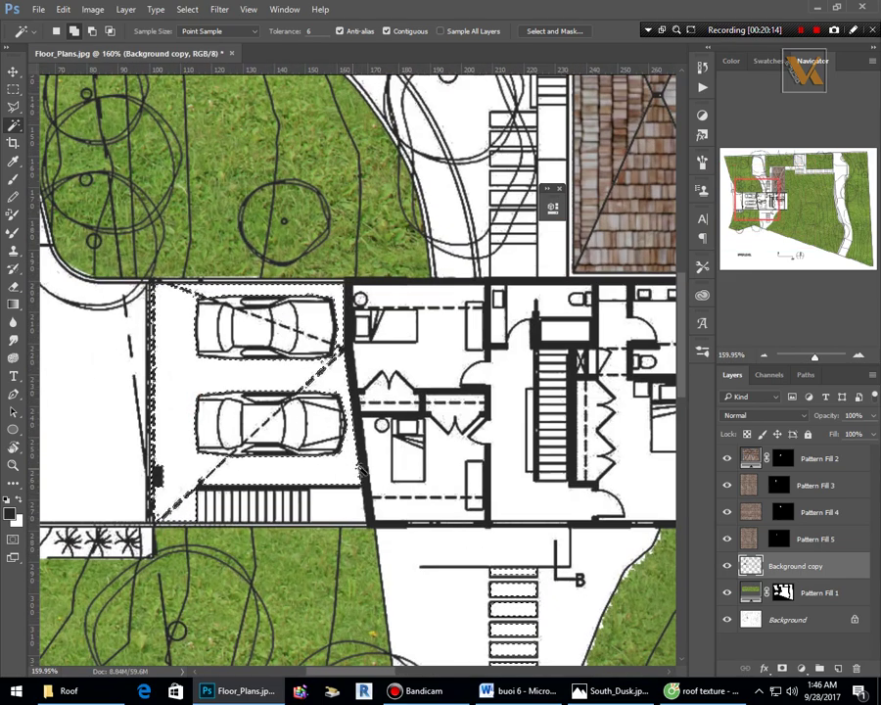
{"action": "scroll", "coordinate": [358, 467], "scroll_direction": "down", "scroll_amount": 4}
{"action": "scroll", "coordinate": [217, 450], "scroll_direction": "up", "scroll_amount": 3}
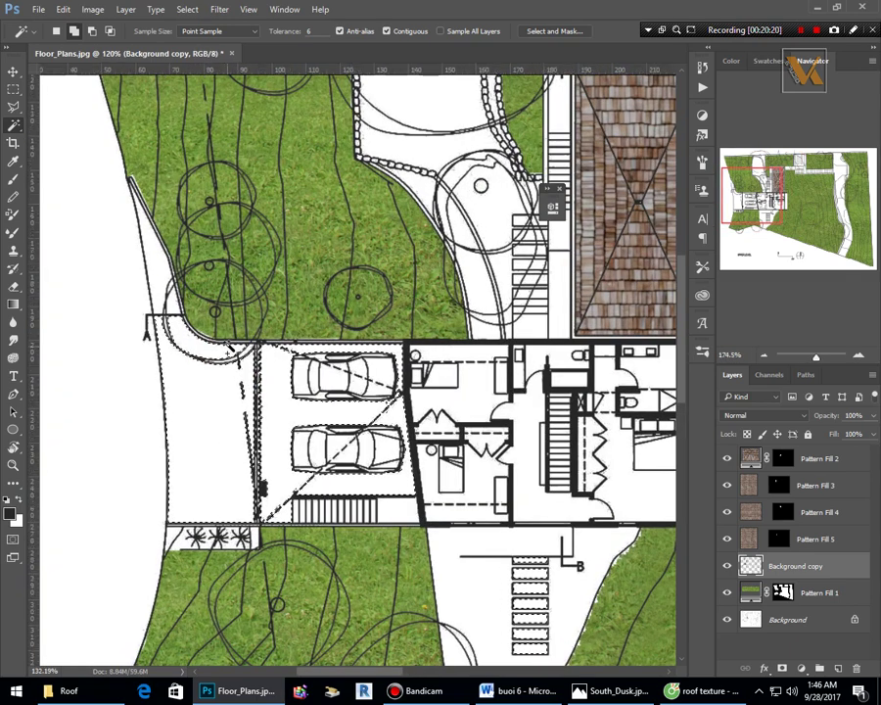
{"action": "scroll", "coordinate": [201, 354], "scroll_direction": "up", "scroll_amount": 5}
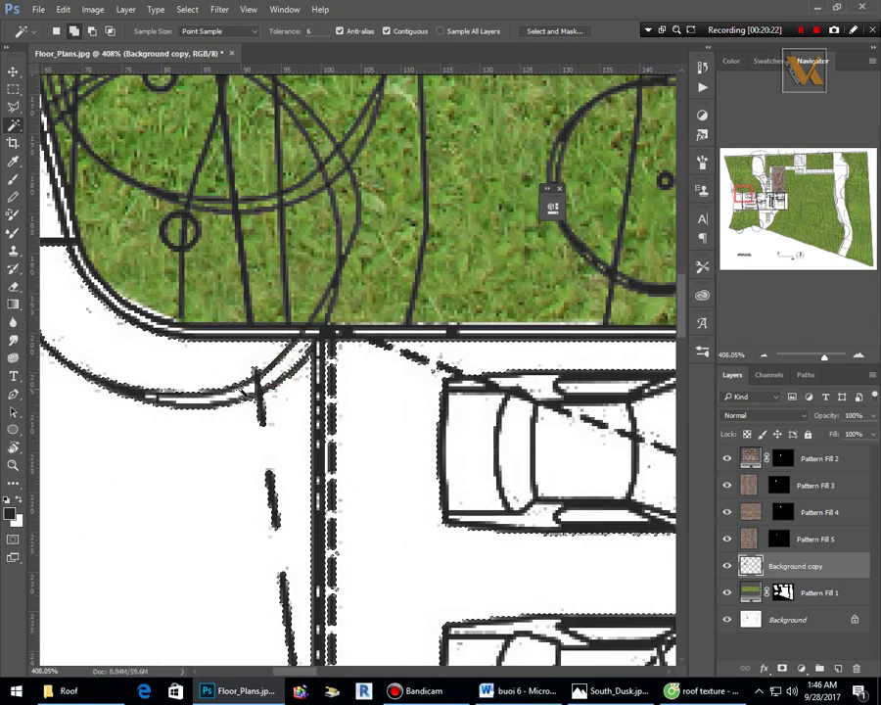
{"action": "scroll", "coordinate": [196, 403], "scroll_direction": "up", "scroll_amount": 3}
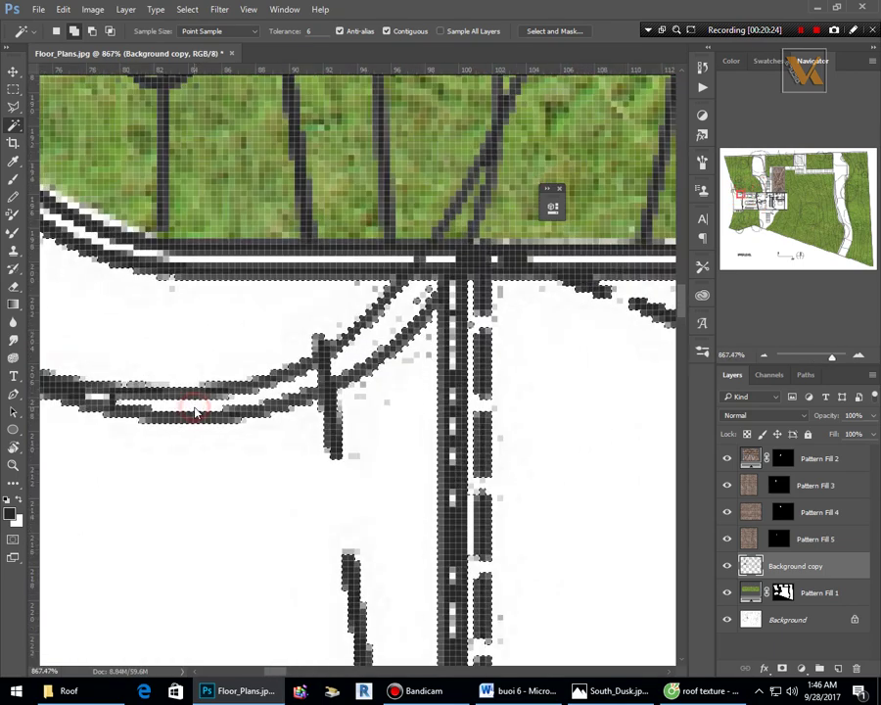
{"action": "scroll", "coordinate": [194, 408], "scroll_direction": "down", "scroll_amount": 3}
{"action": "scroll", "coordinate": [180, 312], "scroll_direction": "up", "scroll_amount": 4}
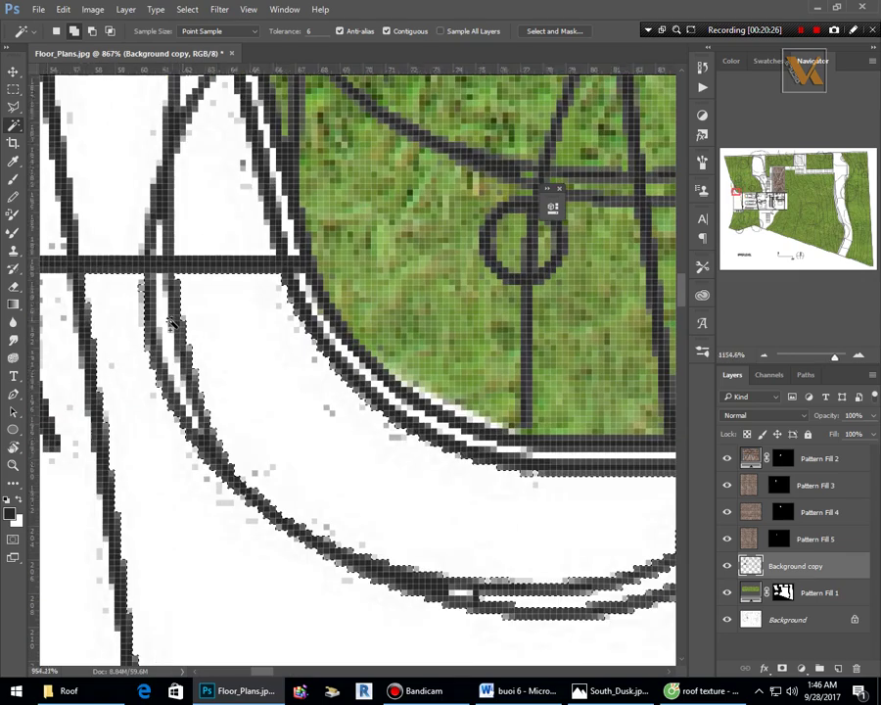
{"action": "scroll", "coordinate": [171, 339], "scroll_direction": "down", "scroll_amount": 5}
{"action": "scroll", "coordinate": [179, 362], "scroll_direction": "down", "scroll_amount": 6}
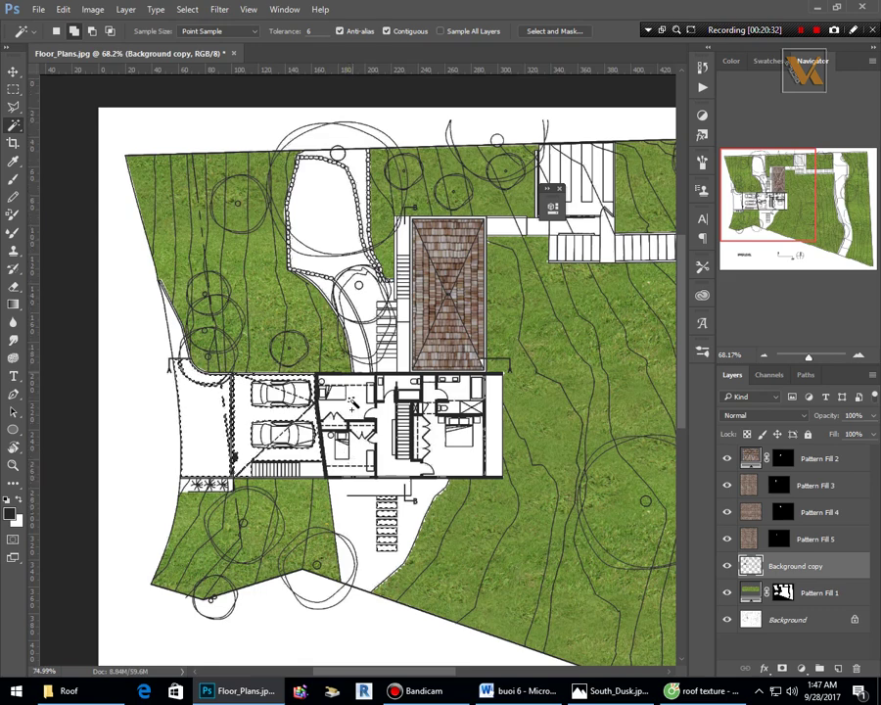
Fill the selected garage, driveway and stepping stones with a pattern fill layer using the grey concrete pattern at 30% scale.
{"action": "scroll", "coordinate": [352, 393], "scroll_direction": "up", "scroll_amount": 1}
{"action": "left_click", "coordinate": [803, 670]}
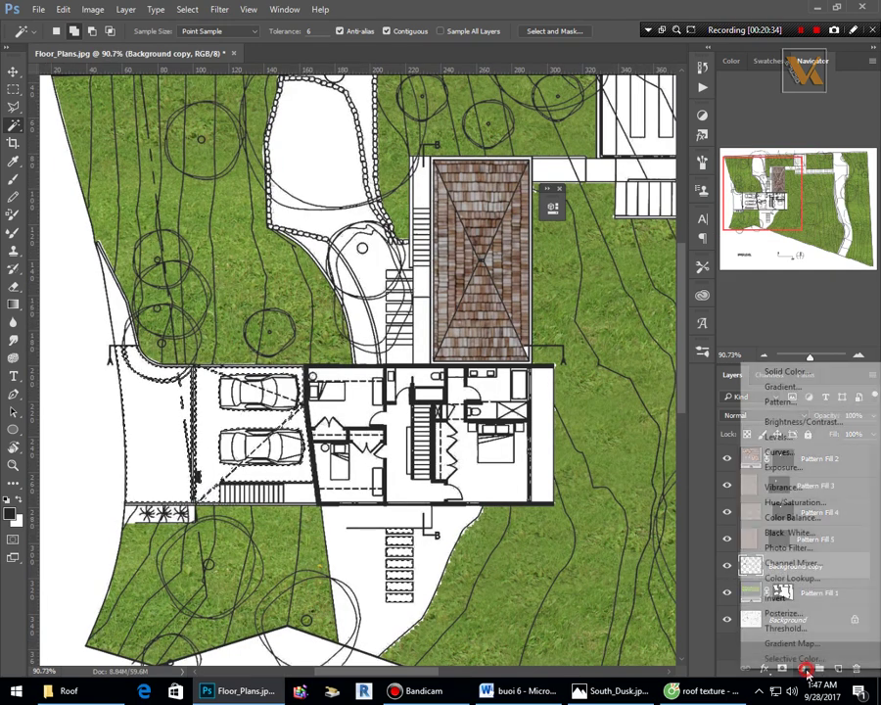
{"action": "left_click", "coordinate": [780, 400]}
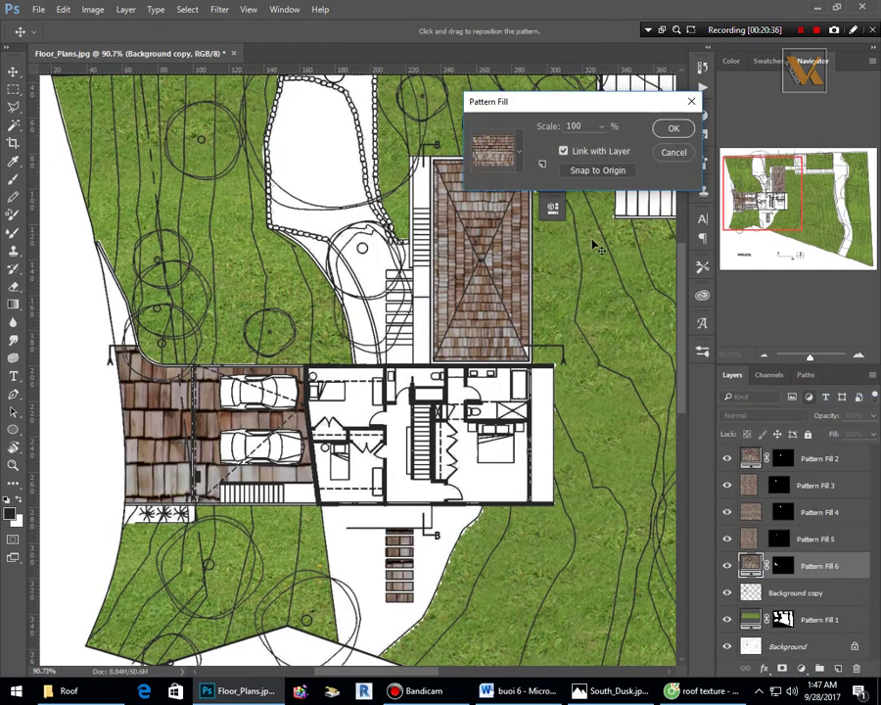
{"action": "left_click", "coordinate": [520, 163]}
{"action": "scroll", "coordinate": [497, 232], "scroll_direction": "down", "scroll_amount": 1}
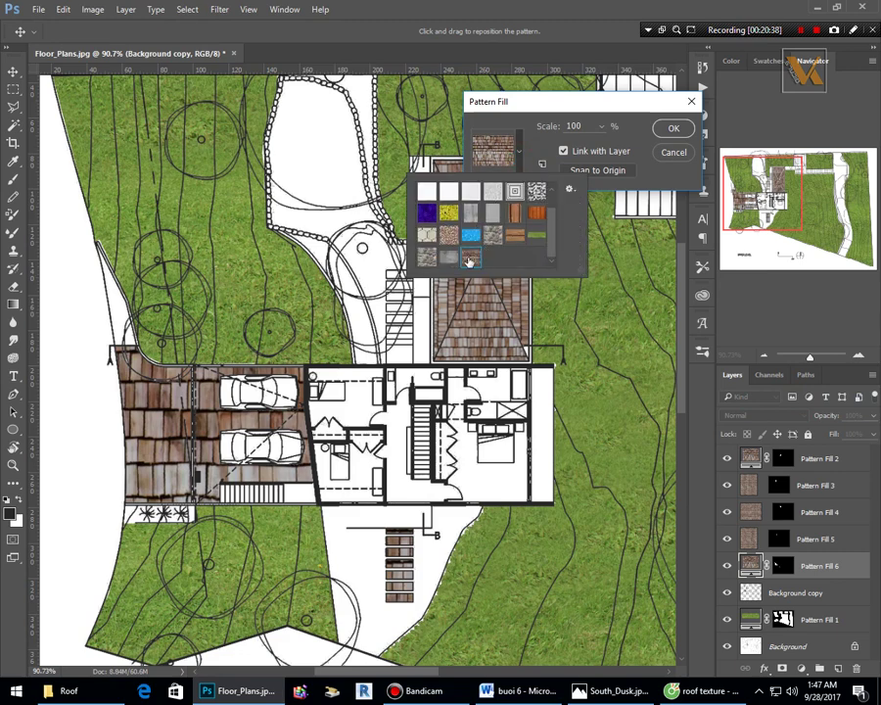
{"action": "left_click", "coordinate": [453, 258]}
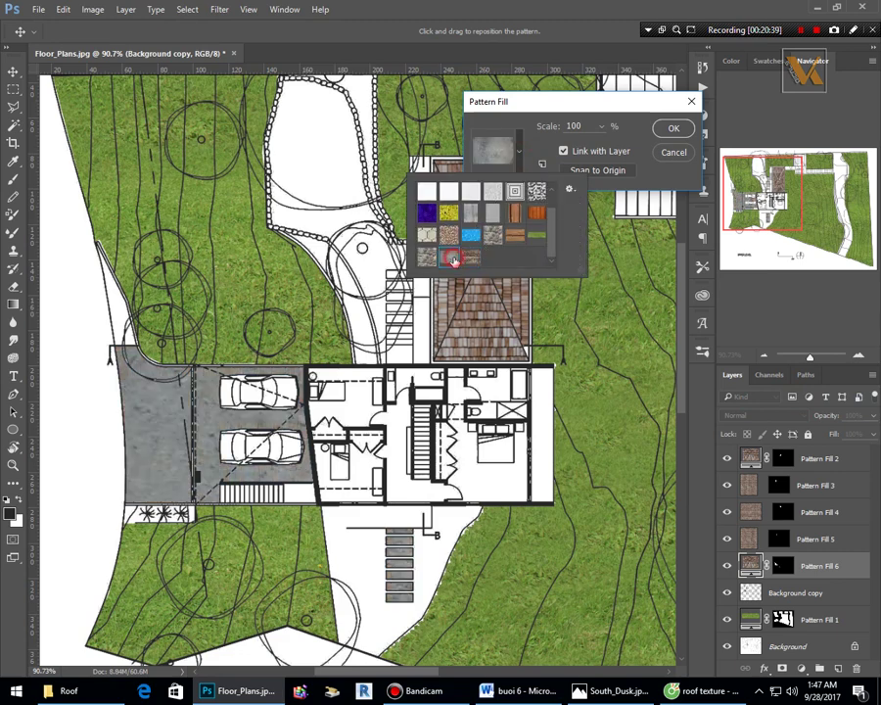
{"action": "left_click", "coordinate": [589, 126]}
{"action": "type", "text": "30"}
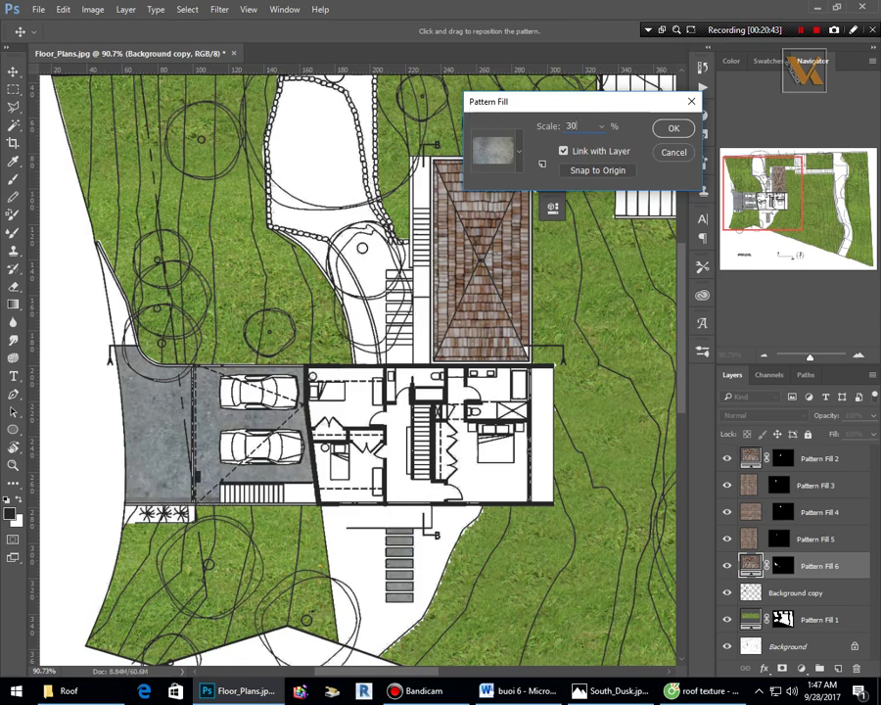
{"action": "left_click", "coordinate": [675, 128]}
Examine the concrete fill on the garage, driveway and stepping stones, and the unfilled areas around the house.
{"action": "scroll", "coordinate": [273, 467], "scroll_direction": "down", "scroll_amount": 1}
{"action": "scroll", "coordinate": [273, 466], "scroll_direction": "up", "scroll_amount": 2}
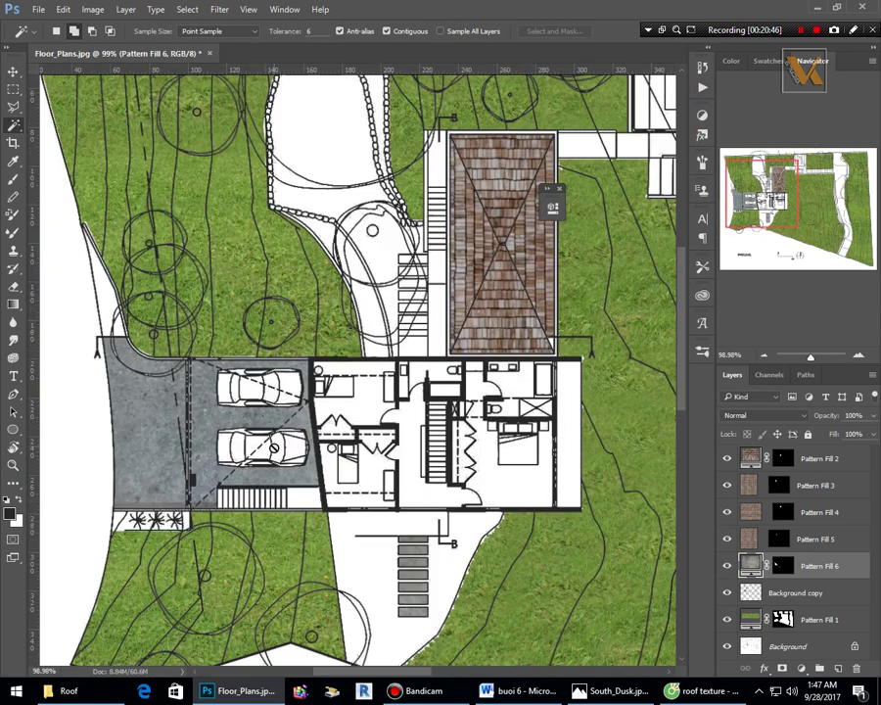
{"action": "scroll", "coordinate": [273, 467], "scroll_direction": "down", "scroll_amount": 3}
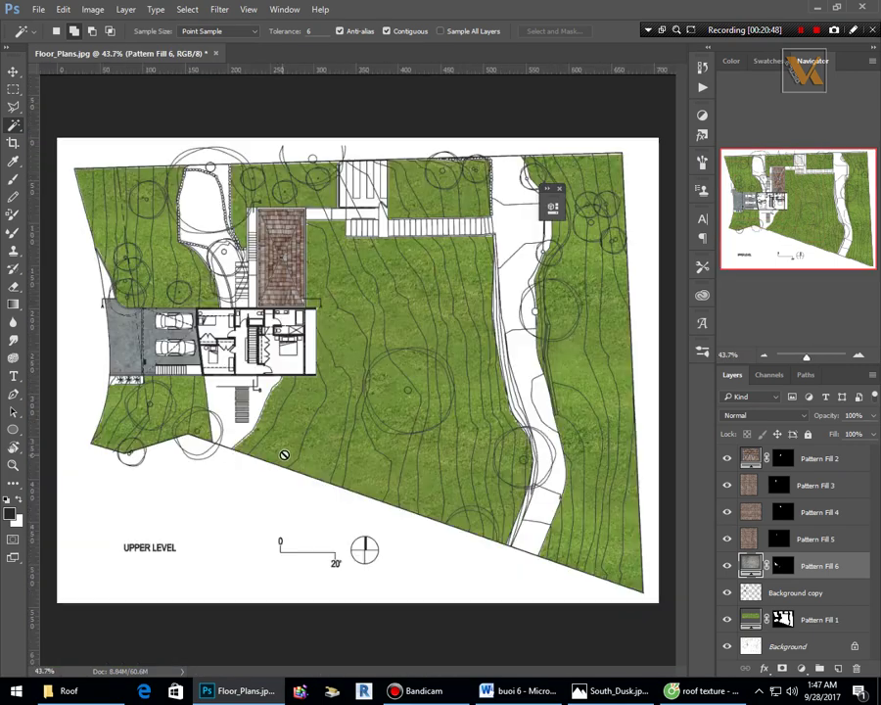
{"action": "scroll", "coordinate": [345, 340], "scroll_direction": "up", "scroll_amount": 3}
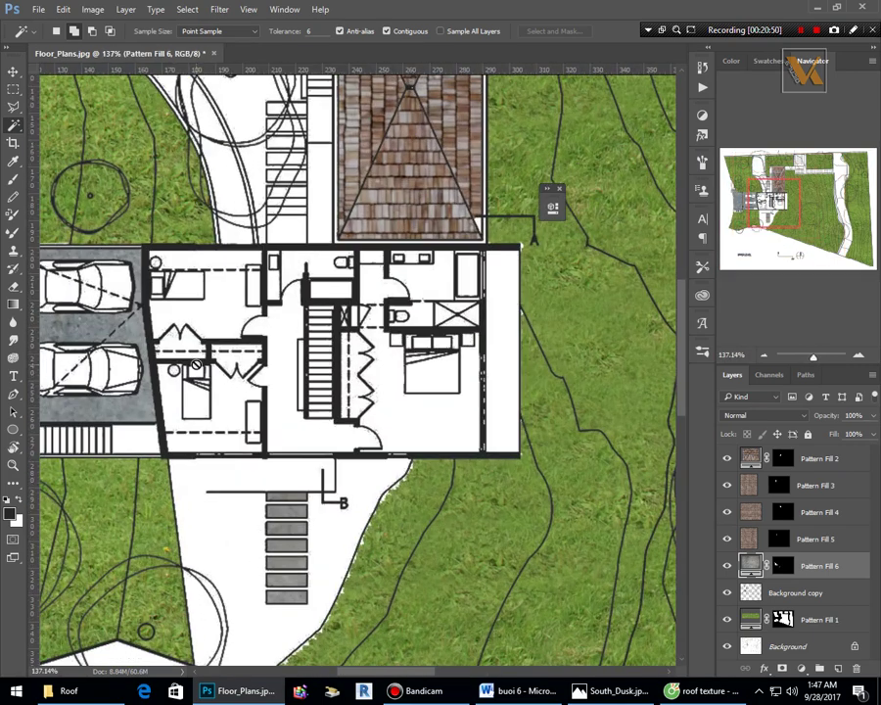
{"action": "scroll", "coordinate": [404, 405], "scroll_direction": "down", "scroll_amount": 1}
{"action": "scroll", "coordinate": [404, 405], "scroll_direction": "down", "scroll_amount": 1}
{"action": "scroll", "coordinate": [398, 428], "scroll_direction": "down", "scroll_amount": 1}
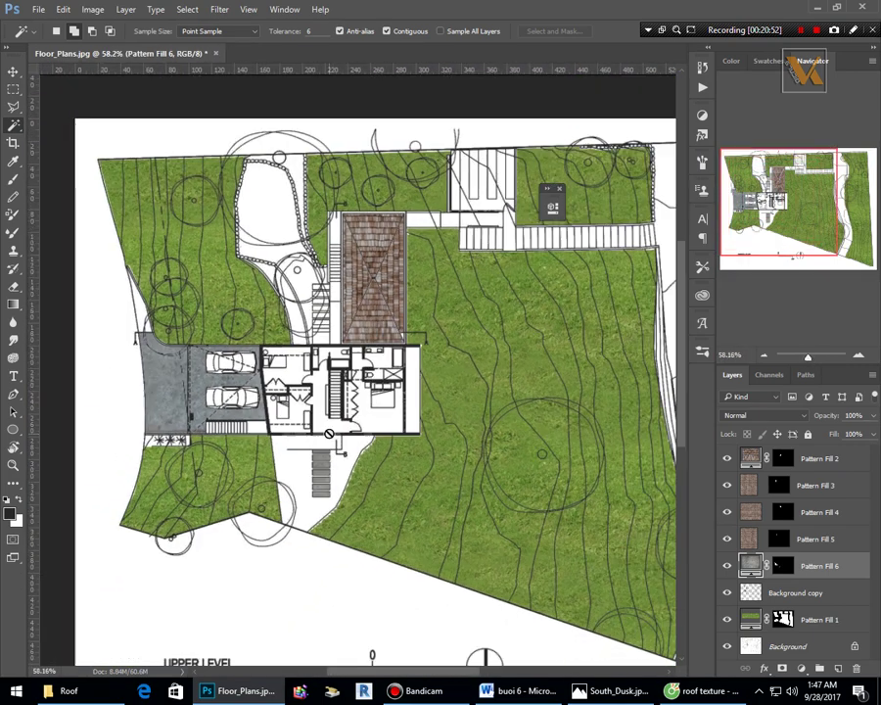
{"action": "scroll", "coordinate": [381, 428], "scroll_direction": "up", "scroll_amount": 3}
{"action": "scroll", "coordinate": [368, 430], "scroll_direction": "up", "scroll_amount": 1}
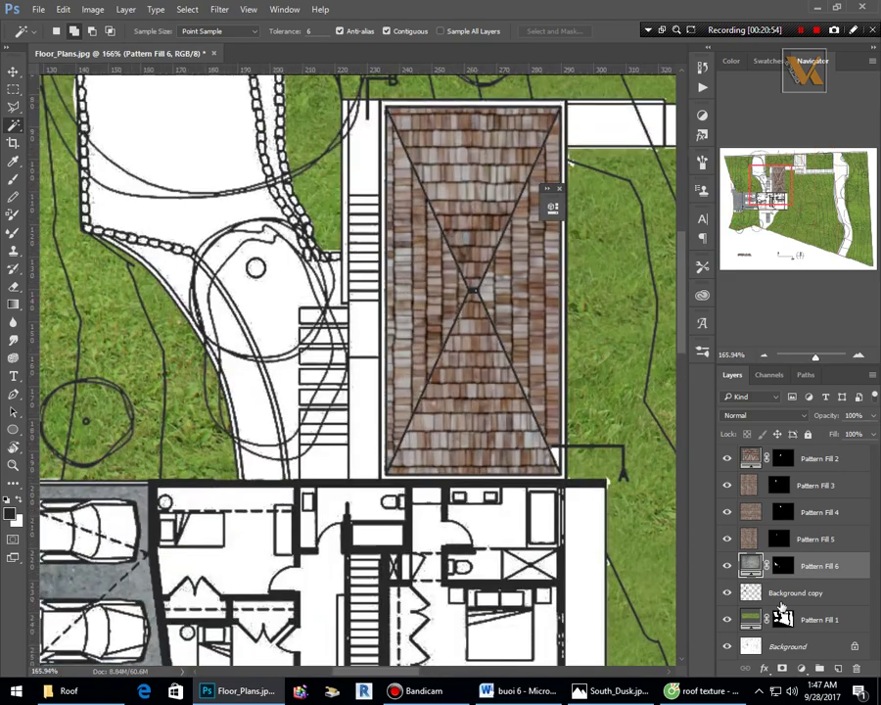
On the Background copy layer, select the landing and lower treads of the wide steps above the house with the Magic Wand.
{"action": "key", "text": "alt+bracketleft"}
{"action": "scroll", "coordinate": [335, 434], "scroll_direction": "up", "scroll_amount": 3}
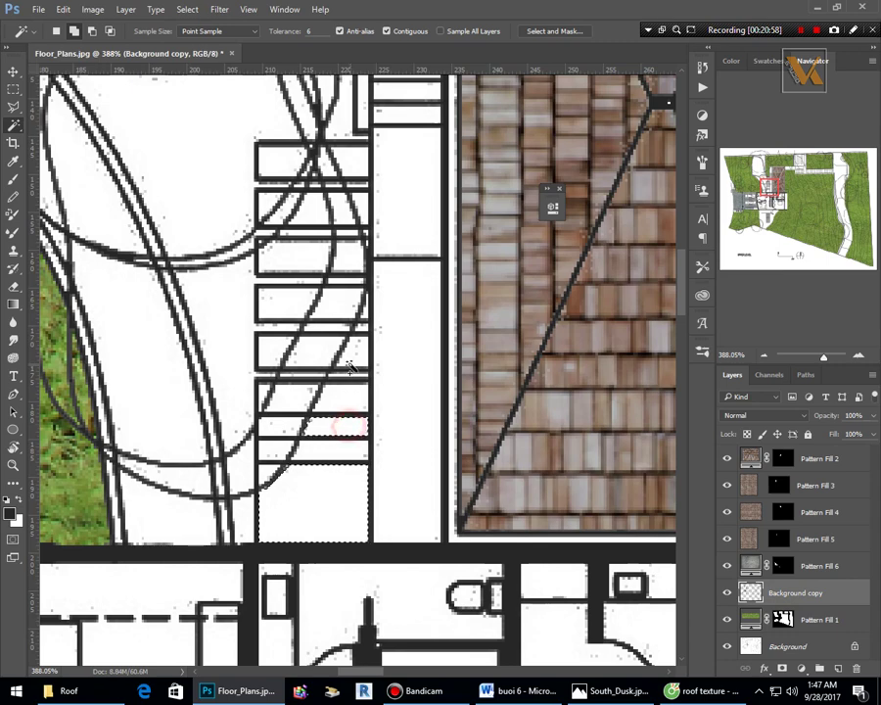
{"action": "left_click", "coordinate": [284, 294], "text": "shift"}
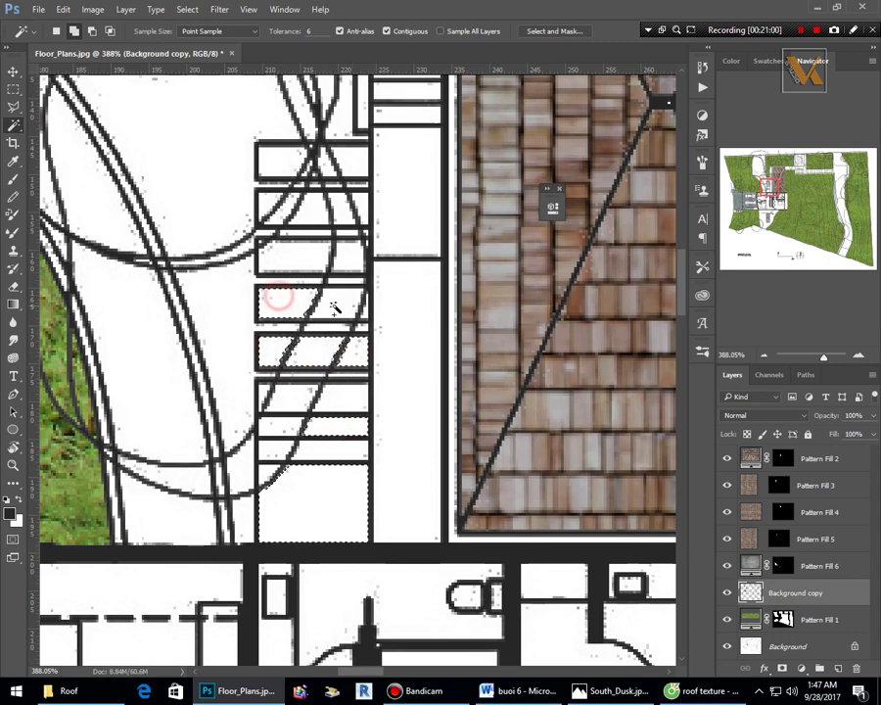
{"action": "left_click", "coordinate": [346, 304], "text": "shift"}
{"action": "scroll", "coordinate": [366, 304], "scroll_direction": "up", "scroll_amount": 2}
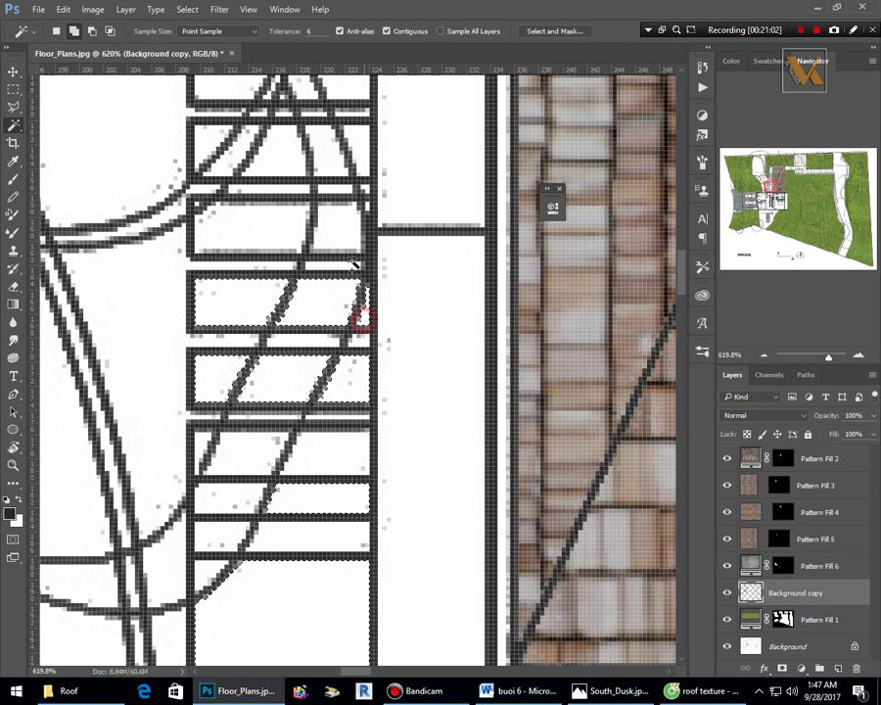
{"action": "left_click", "coordinate": [342, 230], "text": "shift"}
{"action": "left_click", "coordinate": [268, 215], "text": "shift"}
Add the two uppermost wide treads to the selection, including the pieces divided by the crossing tree outlines.
{"action": "scroll", "coordinate": [321, 250], "scroll_direction": "down", "scroll_amount": 2}
{"action": "scroll", "coordinate": [320, 249], "scroll_direction": "up", "scroll_amount": 2}
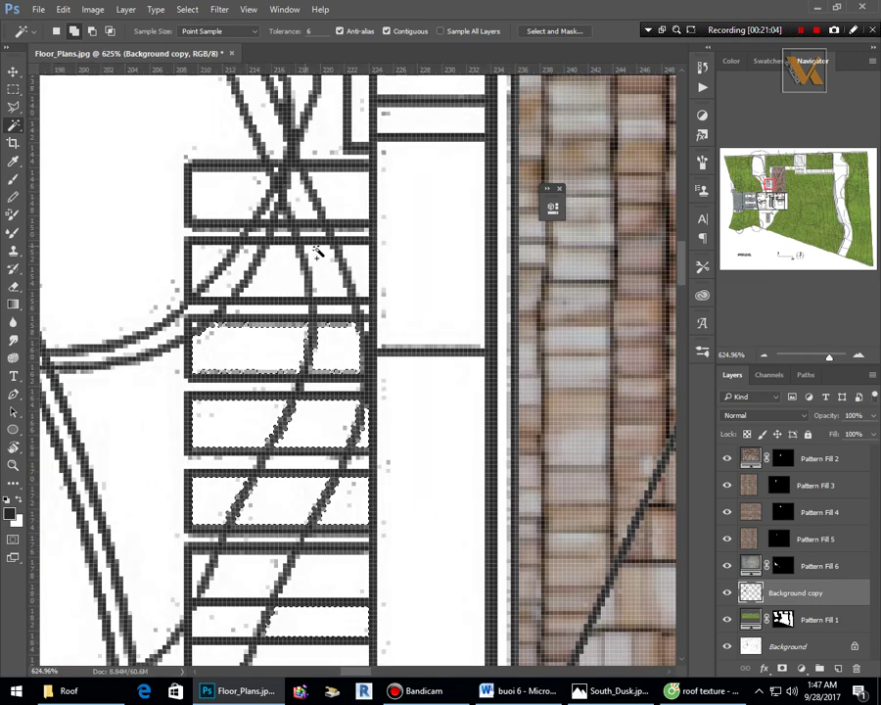
{"action": "left_click", "coordinate": [328, 277], "text": "shift"}
{"action": "left_click", "coordinate": [269, 282], "text": "shift"}
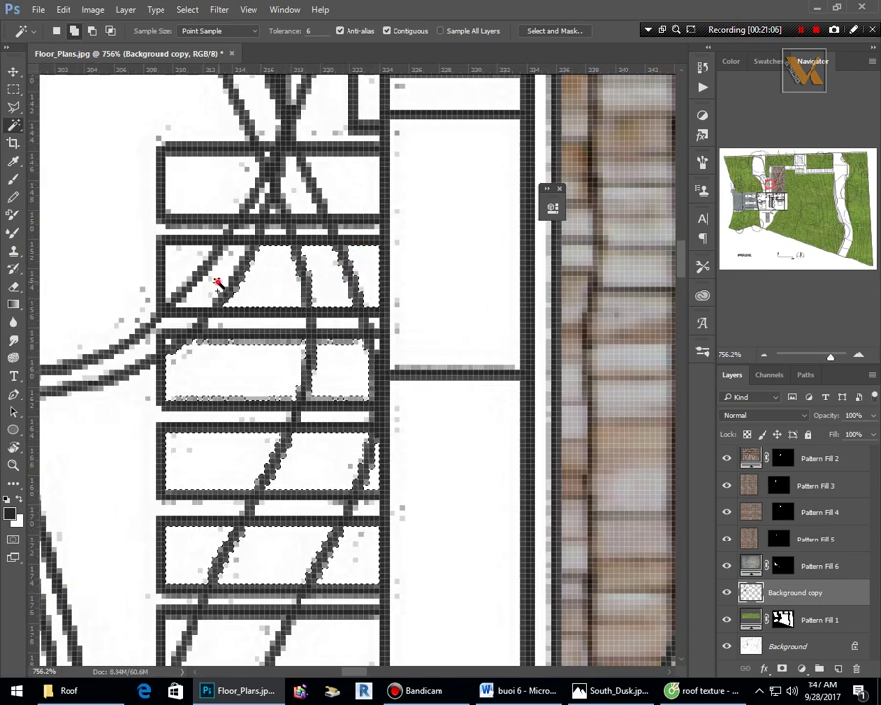
{"action": "left_click", "coordinate": [181, 258], "text": "shift"}
{"action": "left_click", "coordinate": [204, 179], "text": "shift"}
{"action": "left_click", "coordinate": [294, 193], "text": "shift"}
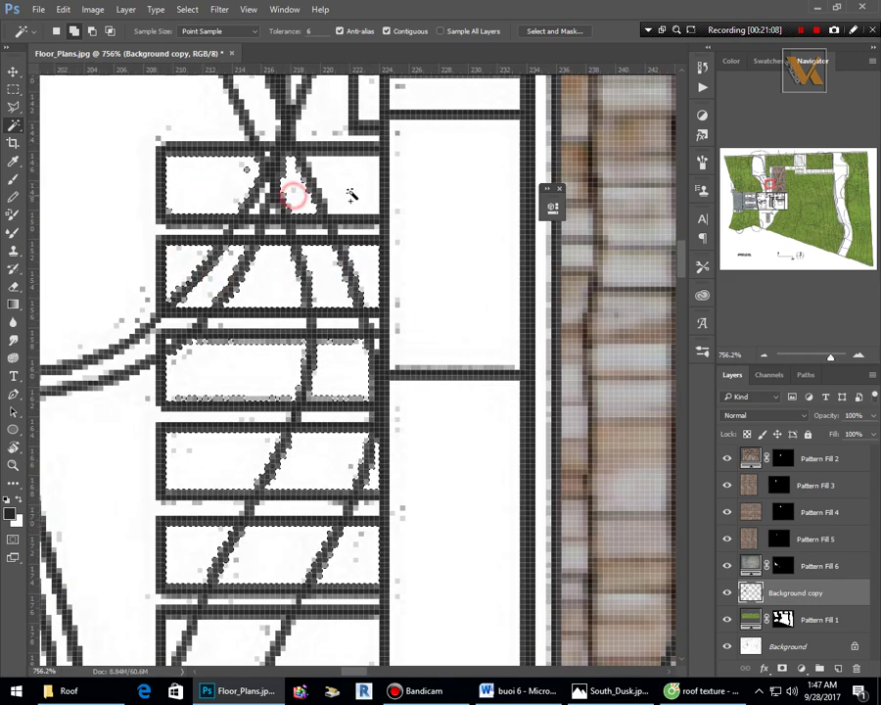
{"action": "left_click", "coordinate": [350, 187], "text": "shift"}
Add all eleven treads of the narrow flight beside the shingled roof to the selection.
{"action": "scroll", "coordinate": [324, 551], "scroll_direction": "down", "scroll_amount": 2}
{"action": "scroll", "coordinate": [324, 554], "scroll_direction": "down", "scroll_amount": 5}
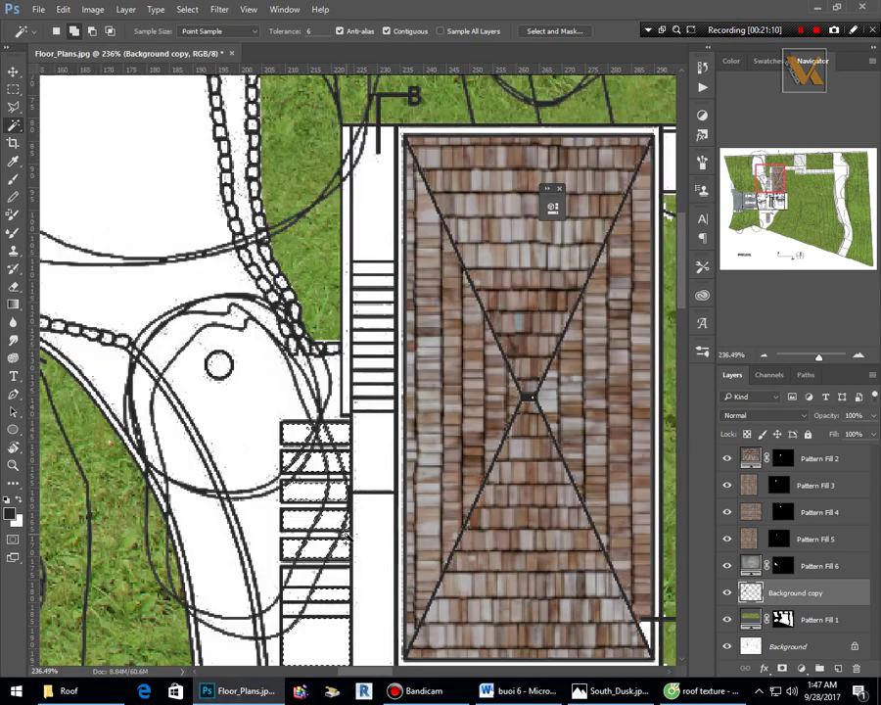
{"action": "scroll", "coordinate": [342, 546], "scroll_direction": "up", "scroll_amount": 5}
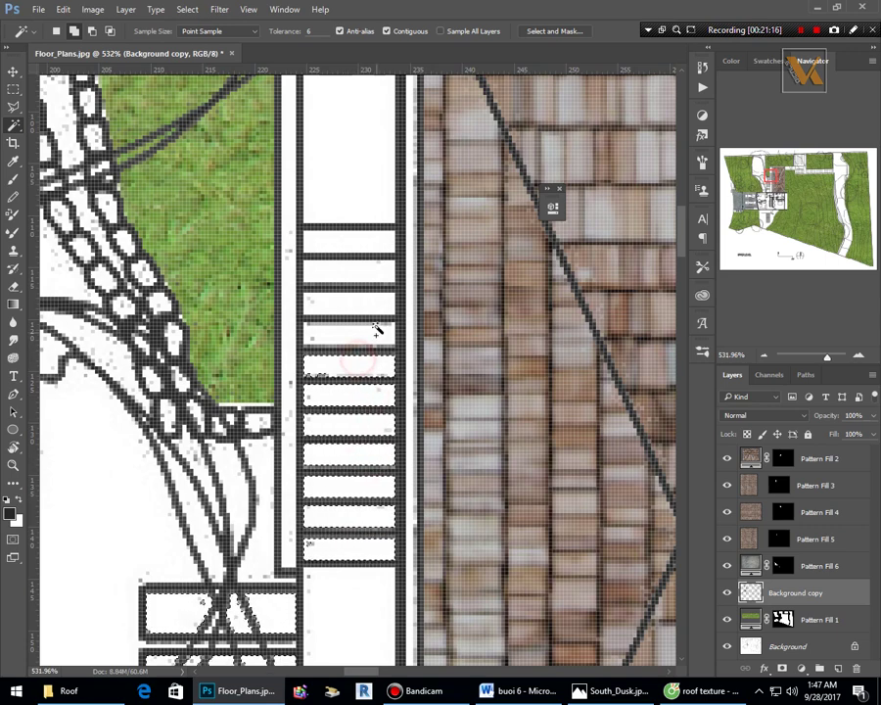
{"action": "left_click", "coordinate": [358, 235], "text": "shift"}
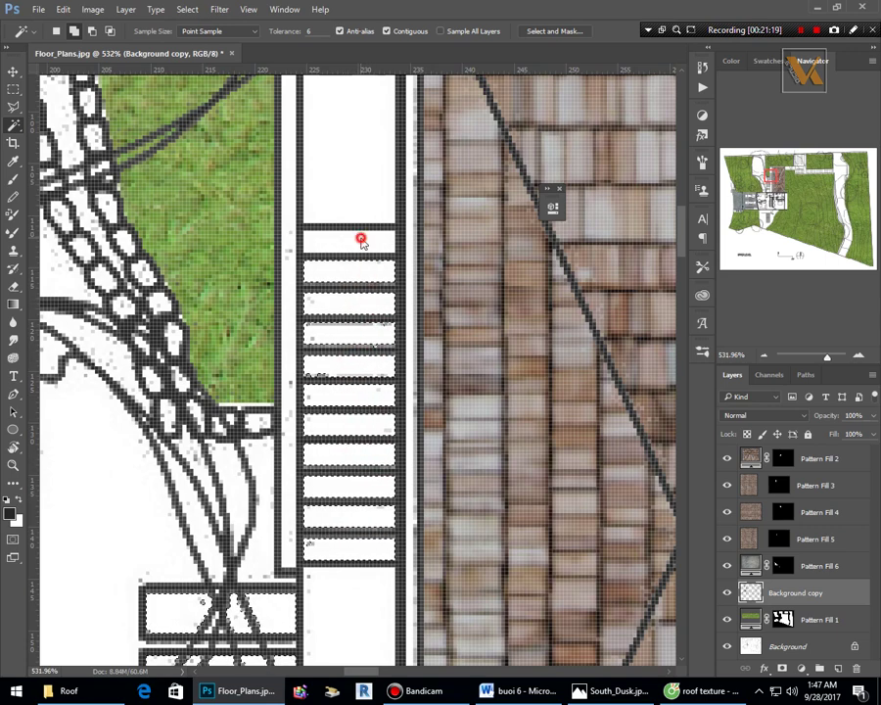
Add the missed pieces of the wide treads nearest the house to the selection.
{"action": "scroll", "coordinate": [201, 465], "scroll_direction": "down", "scroll_amount": 5}
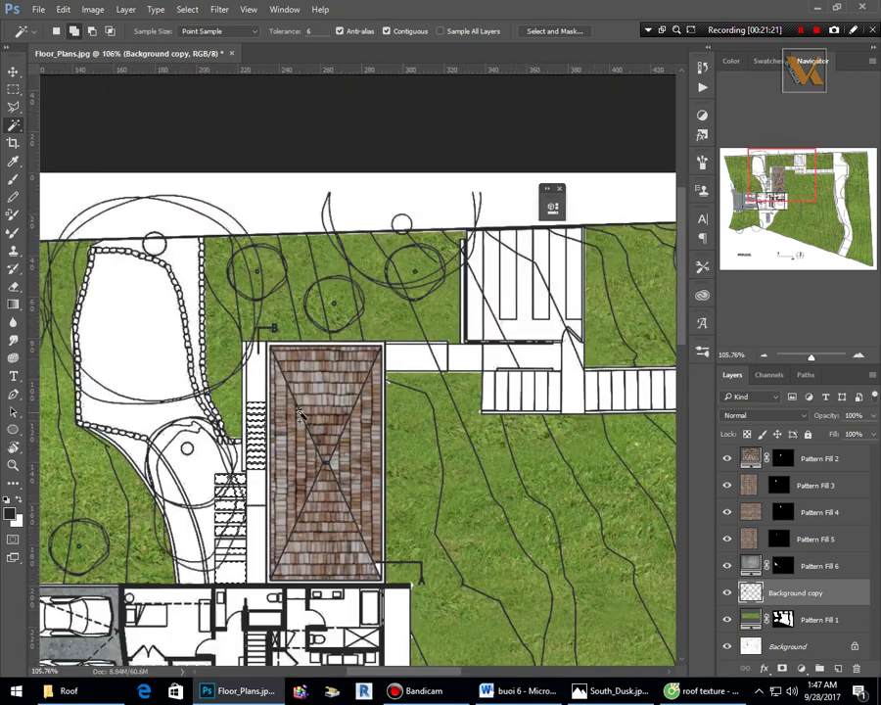
{"action": "scroll", "coordinate": [342, 411], "scroll_direction": "down", "scroll_amount": 2}
{"action": "scroll", "coordinate": [386, 405], "scroll_direction": "up", "scroll_amount": 2}
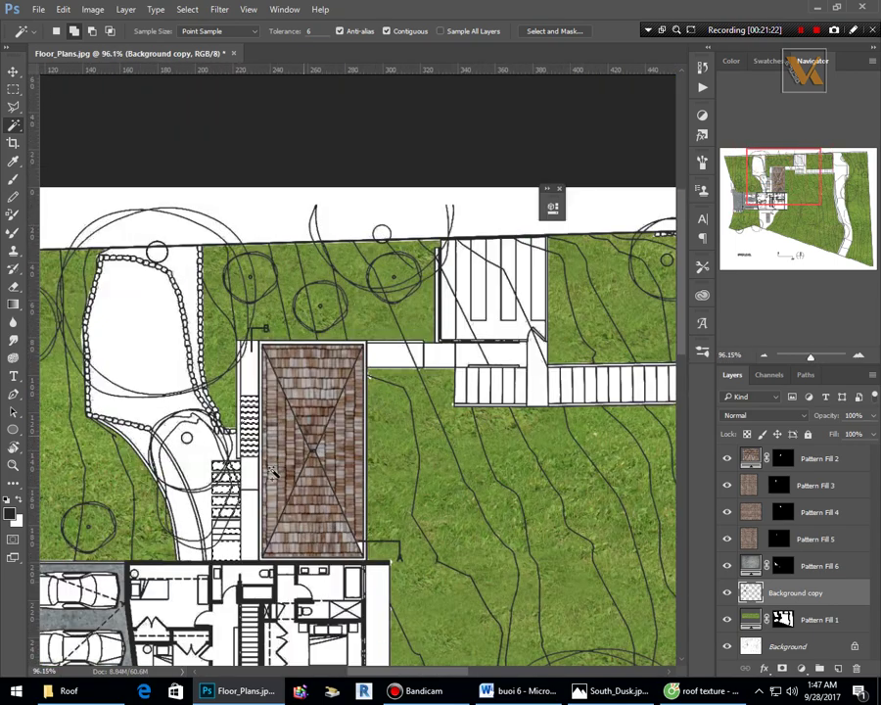
{"action": "scroll", "coordinate": [273, 472], "scroll_direction": "up", "scroll_amount": 2}
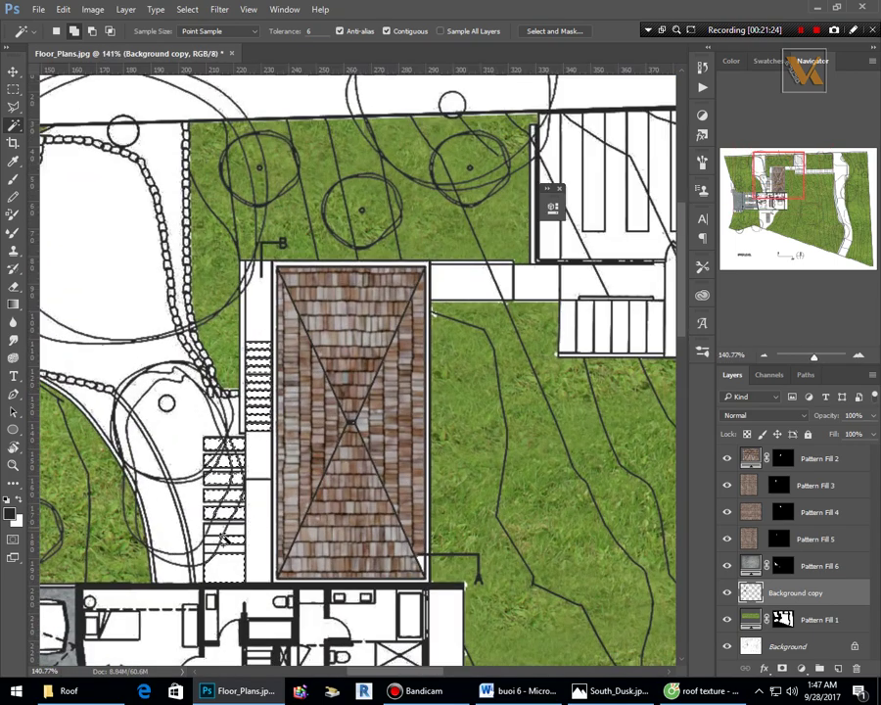
{"action": "scroll", "coordinate": [253, 524], "scroll_direction": "up", "scroll_amount": 4}
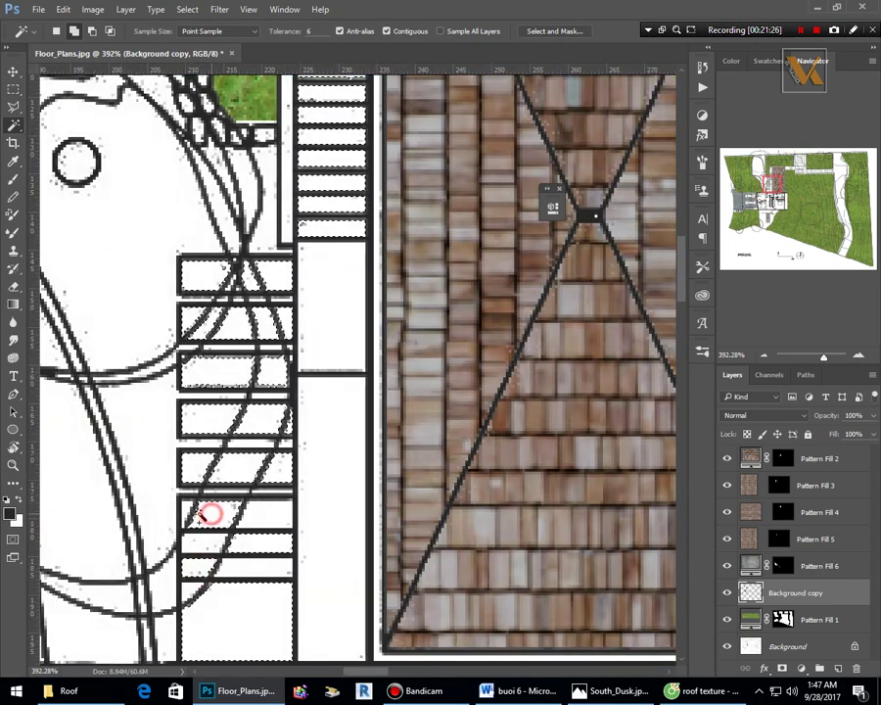
{"action": "scroll", "coordinate": [208, 517], "scroll_direction": "up", "scroll_amount": 1}
{"action": "scroll", "coordinate": [186, 505], "scroll_direction": "down", "scroll_amount": 2}
{"action": "scroll", "coordinate": [277, 501], "scroll_direction": "down", "scroll_amount": 3}
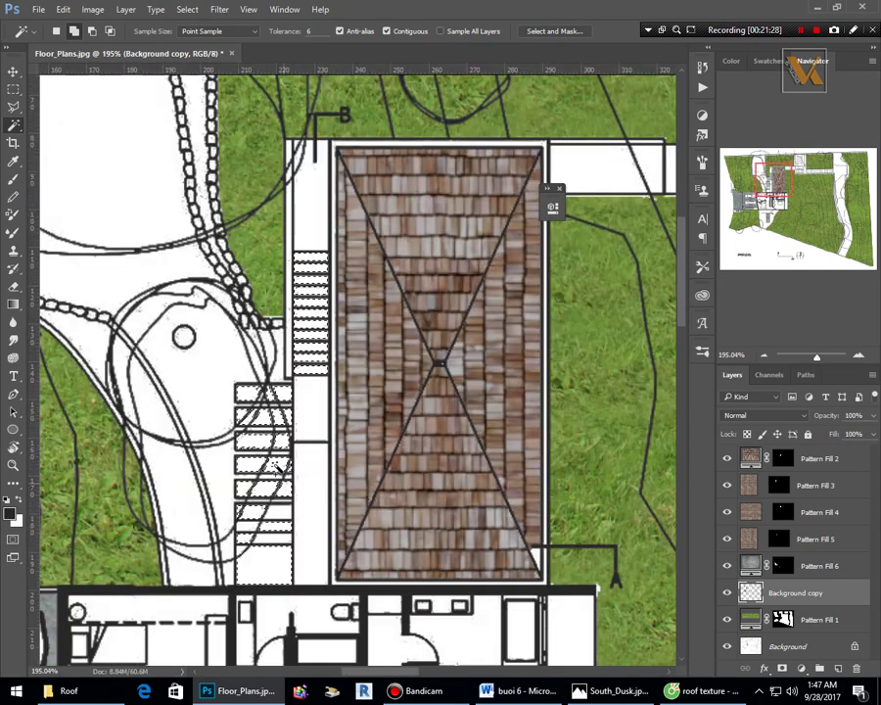
{"action": "scroll", "coordinate": [232, 421], "scroll_direction": "down", "scroll_amount": 2}
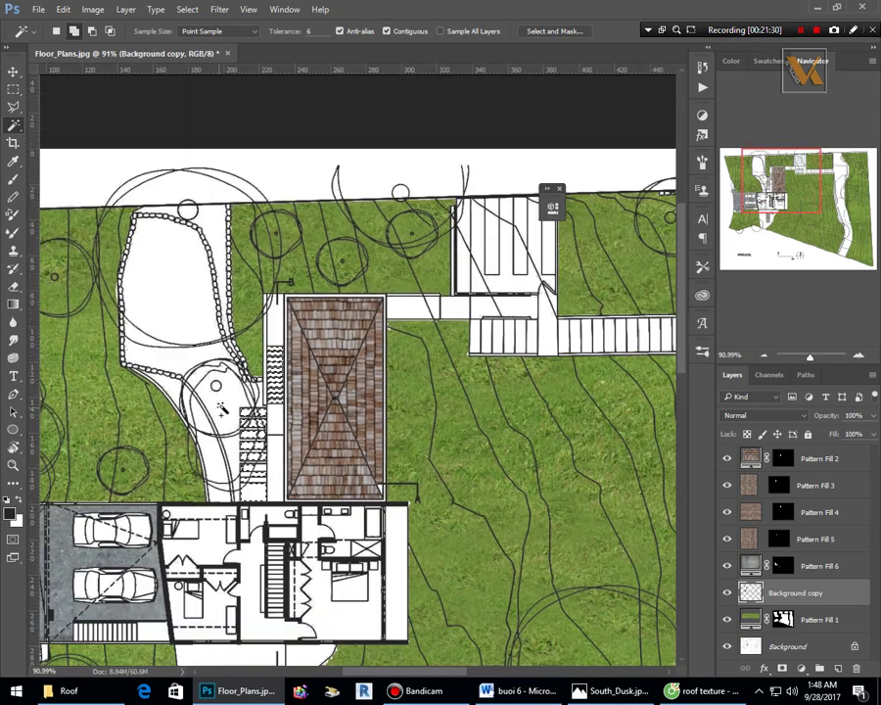
Add alternate treads of the short flight east of the roof and the first part of the long stair to the selection.
{"action": "scroll", "coordinate": [387, 340], "scroll_direction": "up", "scroll_amount": 3}
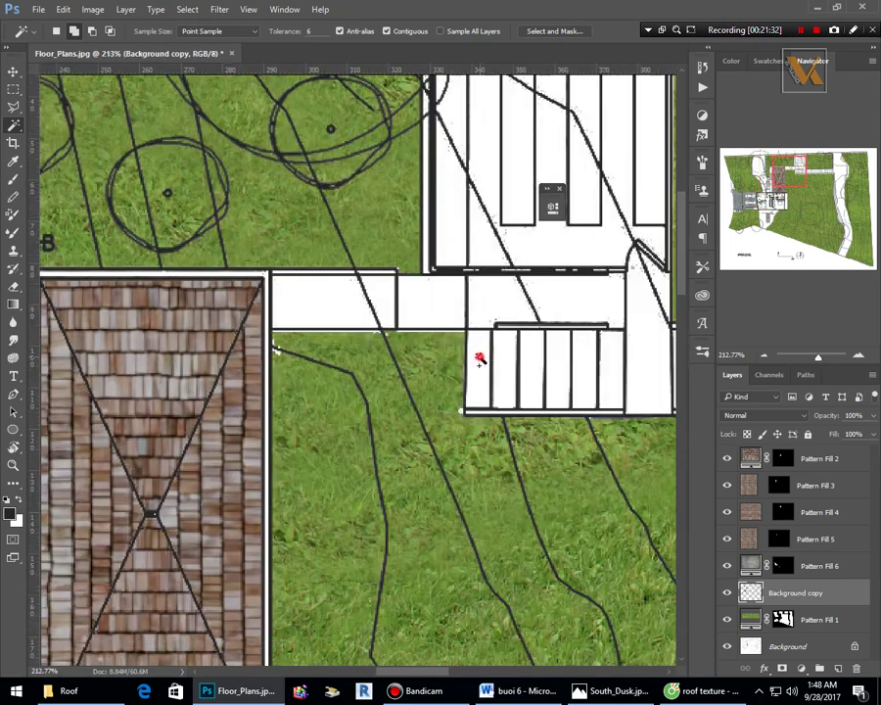
{"action": "scroll", "coordinate": [162, 328], "scroll_direction": "down", "scroll_amount": 3}
{"action": "scroll", "coordinate": [234, 370], "scroll_direction": "up", "scroll_amount": 3}
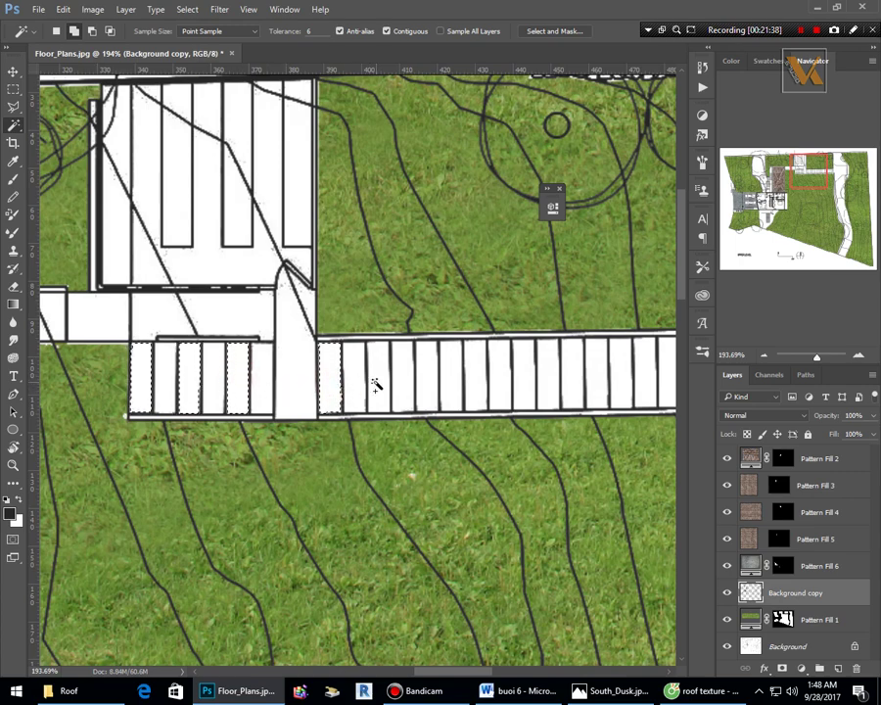
{"action": "left_click", "coordinate": [472, 378], "text": "shift"}
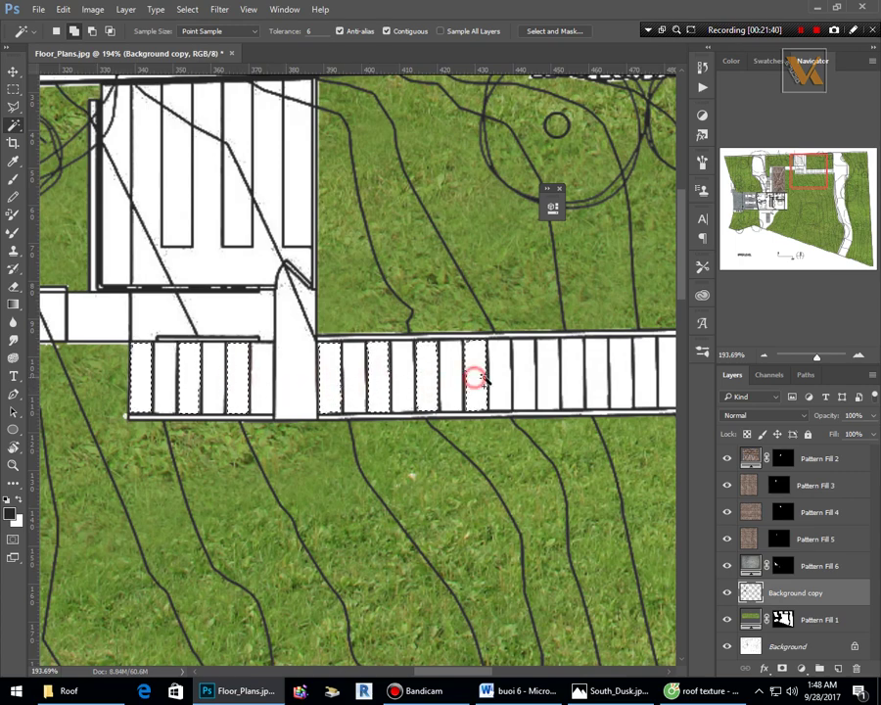
{"action": "left_click", "coordinate": [522, 378], "text": "shift"}
{"action": "left_click", "coordinate": [573, 379], "text": "shift"}
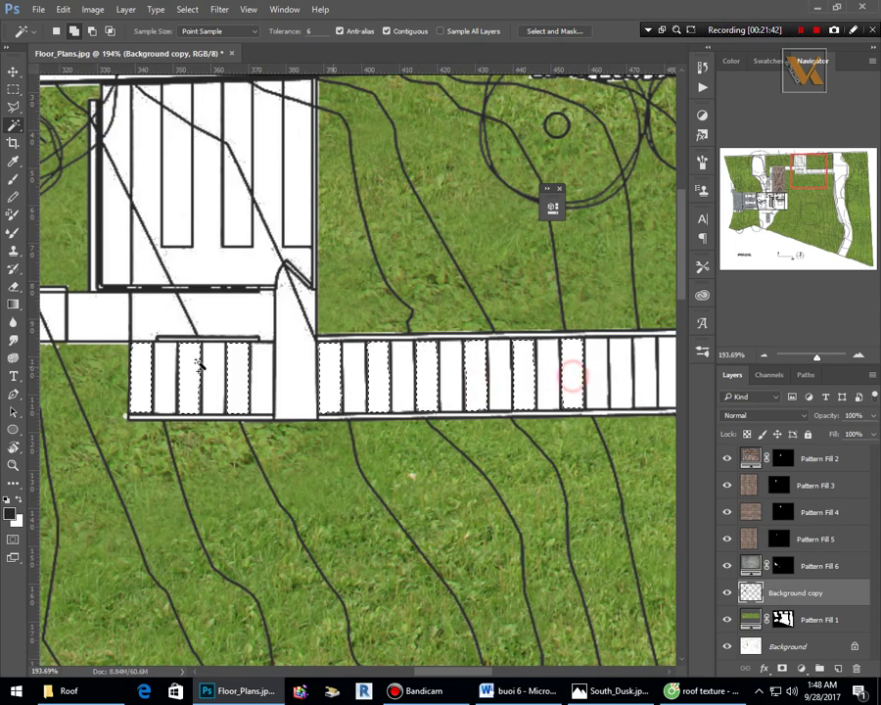
Continue adding every other tread of the long stair to the selection up to its slanted end by the winding path.
{"action": "scroll", "coordinate": [392, 363], "scroll_direction": "down", "scroll_amount": 2}
{"action": "scroll", "coordinate": [519, 355], "scroll_direction": "up", "scroll_amount": 3}
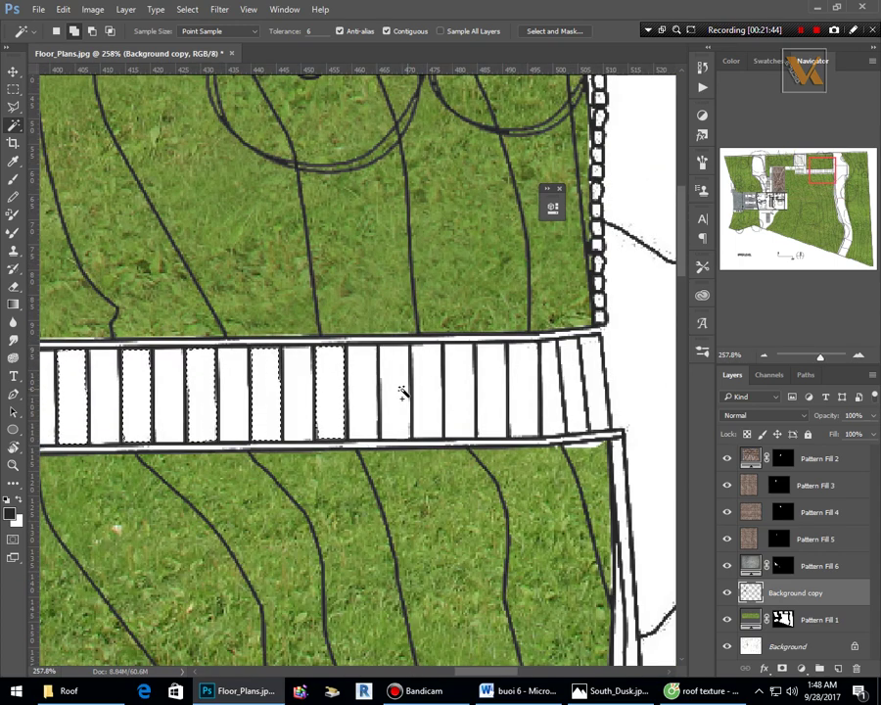
{"action": "scroll", "coordinate": [401, 392], "scroll_direction": "up", "scroll_amount": 2}
{"action": "left_click", "coordinate": [392, 384], "text": "shift"}
{"action": "left_click", "coordinate": [471, 385], "text": "shift"}
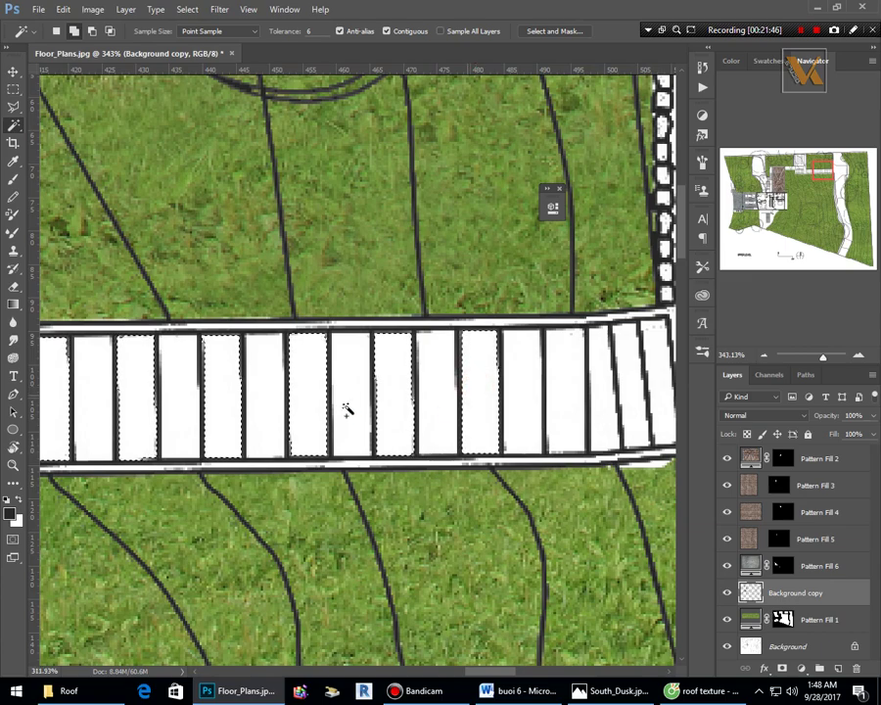
{"action": "scroll", "coordinate": [411, 408], "scroll_direction": "down", "scroll_amount": 2}
{"action": "scroll", "coordinate": [513, 407], "scroll_direction": "up", "scroll_amount": 2}
{"action": "left_click", "coordinate": [515, 407], "text": "shift"}
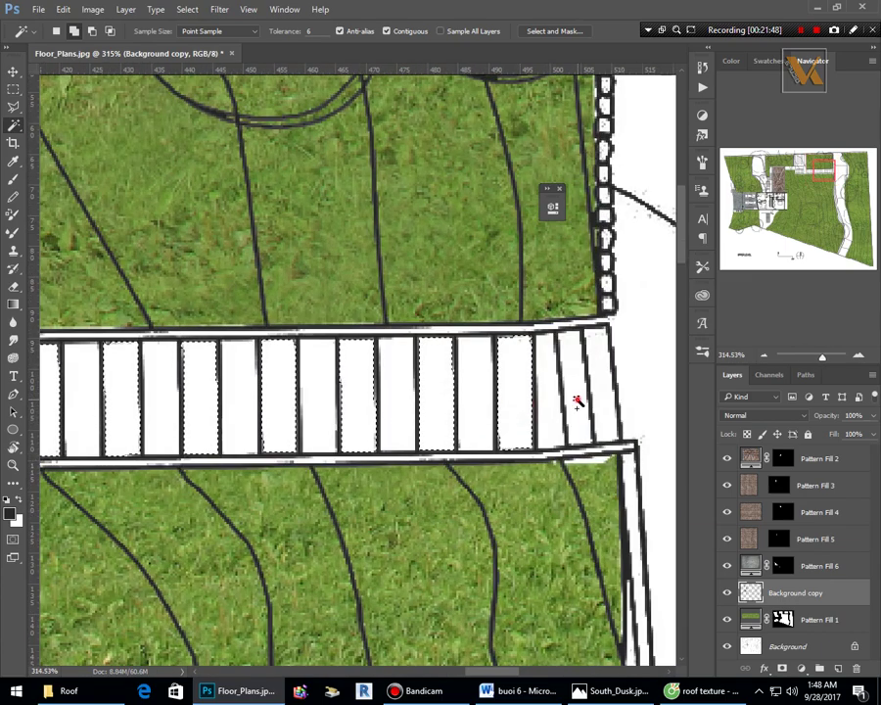
Add the two easternmost long strips of the square platform north of the short flight to the selection.
{"action": "scroll", "coordinate": [548, 403], "scroll_direction": "down", "scroll_amount": 3}
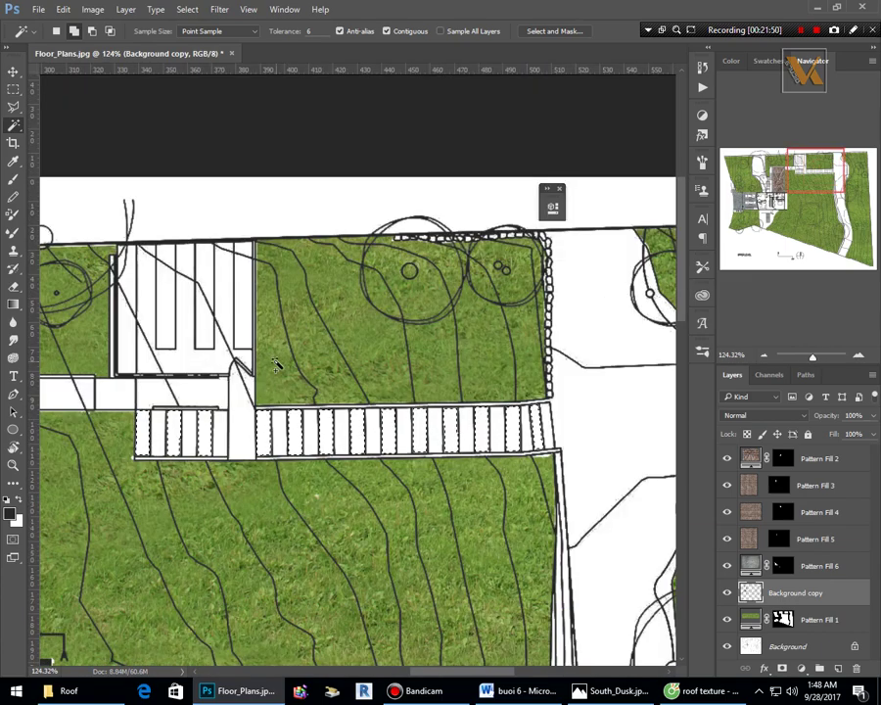
{"action": "scroll", "coordinate": [277, 364], "scroll_direction": "down", "scroll_amount": 1}
{"action": "scroll", "coordinate": [284, 336], "scroll_direction": "up", "scroll_amount": 3}
{"action": "left_click", "coordinate": [295, 330], "text": "shift"}
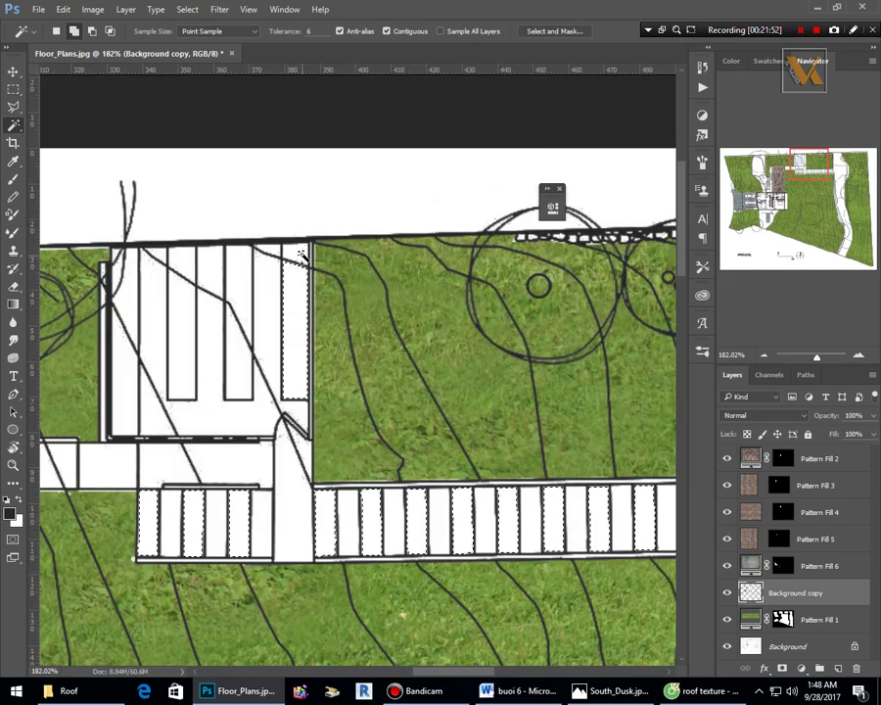
{"action": "left_click", "coordinate": [242, 255], "text": "shift"}
{"action": "left_click", "coordinate": [235, 364], "text": "shift"}
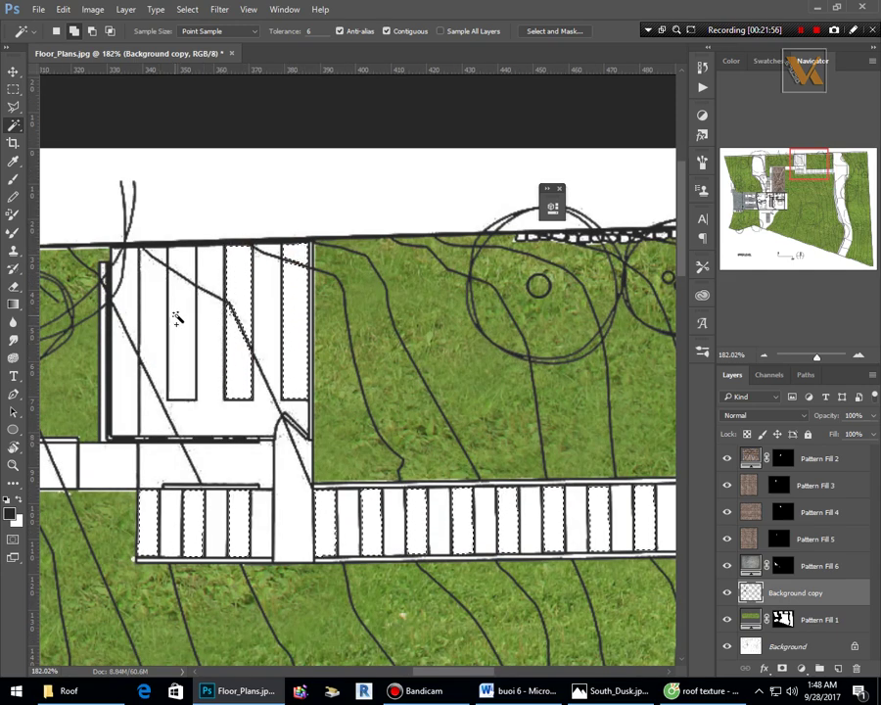
Add the platform's remaining narrow strip and all line-cut pieces of its westernmost strip to the selection.
{"action": "scroll", "coordinate": [147, 257], "scroll_direction": "up", "scroll_amount": 2}
{"action": "left_click", "coordinate": [127, 275], "text": "shift"}
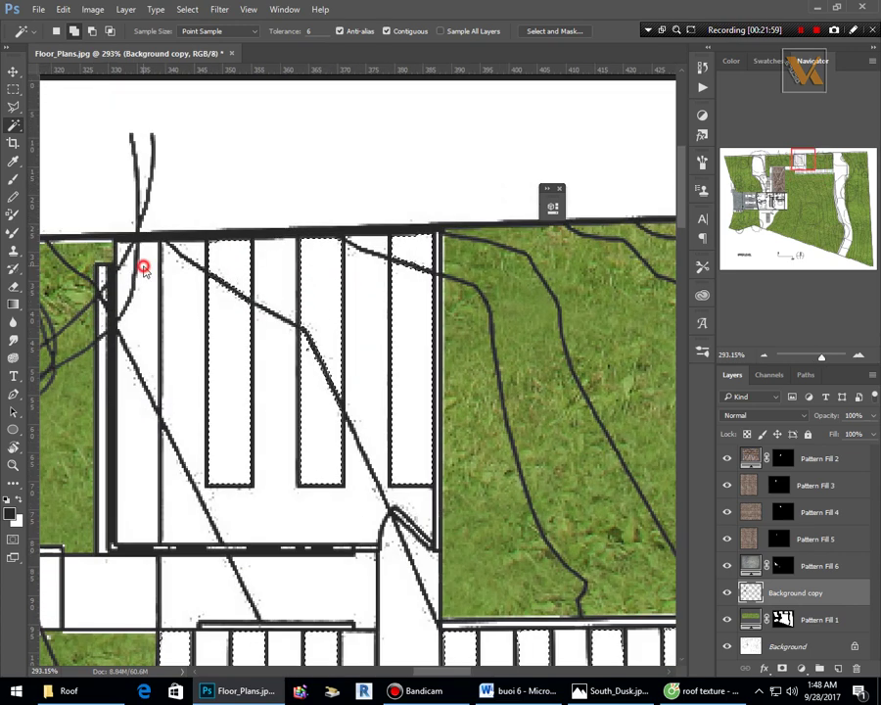
{"action": "scroll", "coordinate": [127, 275], "scroll_direction": "up", "scroll_amount": 3}
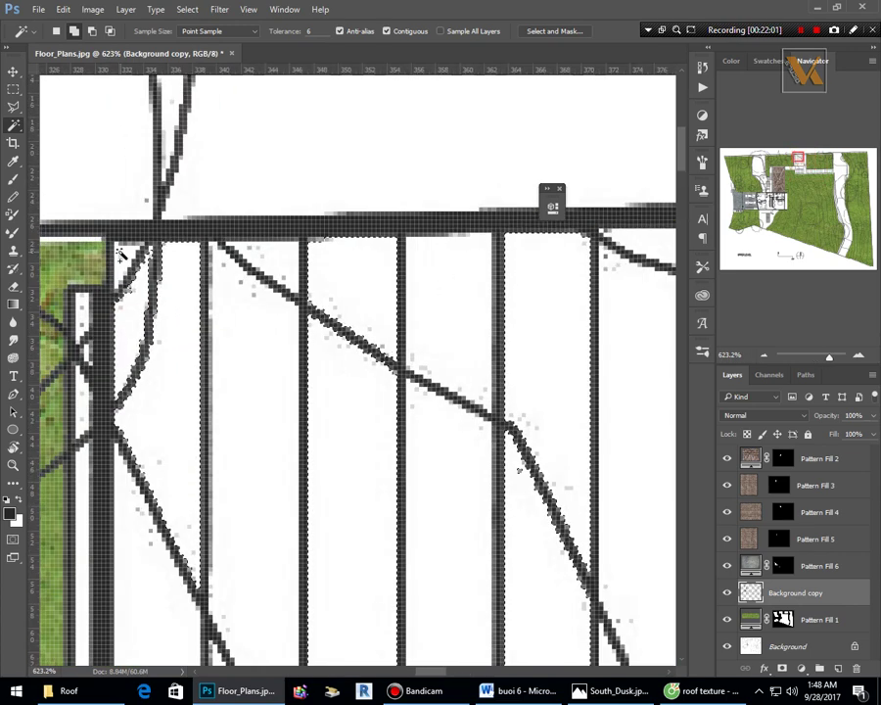
{"action": "scroll", "coordinate": [127, 268], "scroll_direction": "down", "scroll_amount": 2}
{"action": "left_click", "coordinate": [148, 442], "text": "shift"}
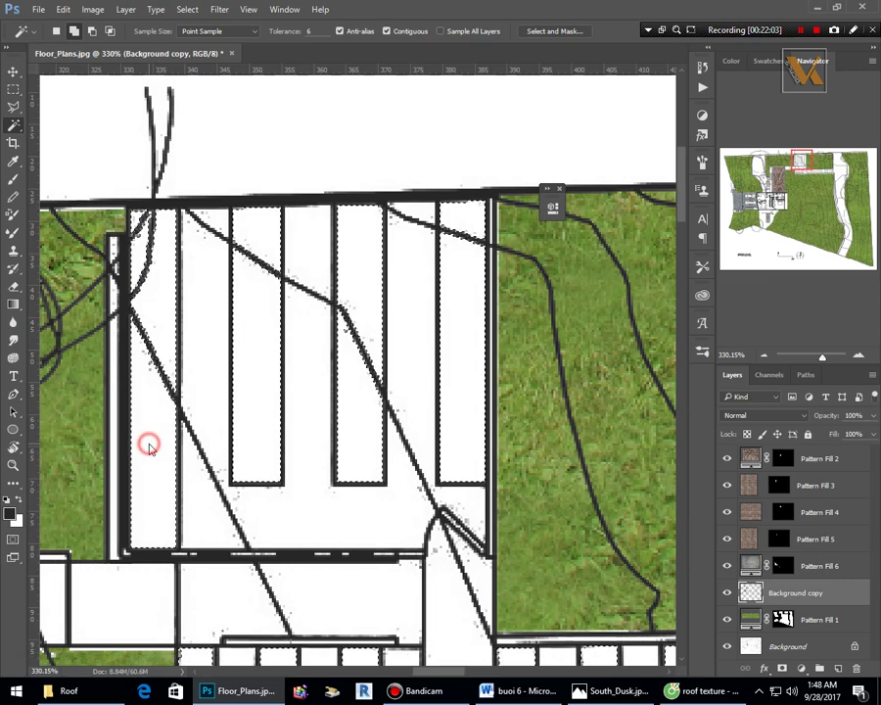
Examine the selected stair treads and platform strips across the whole site plan.
{"action": "scroll", "coordinate": [148, 442], "scroll_direction": "down", "scroll_amount": 4}
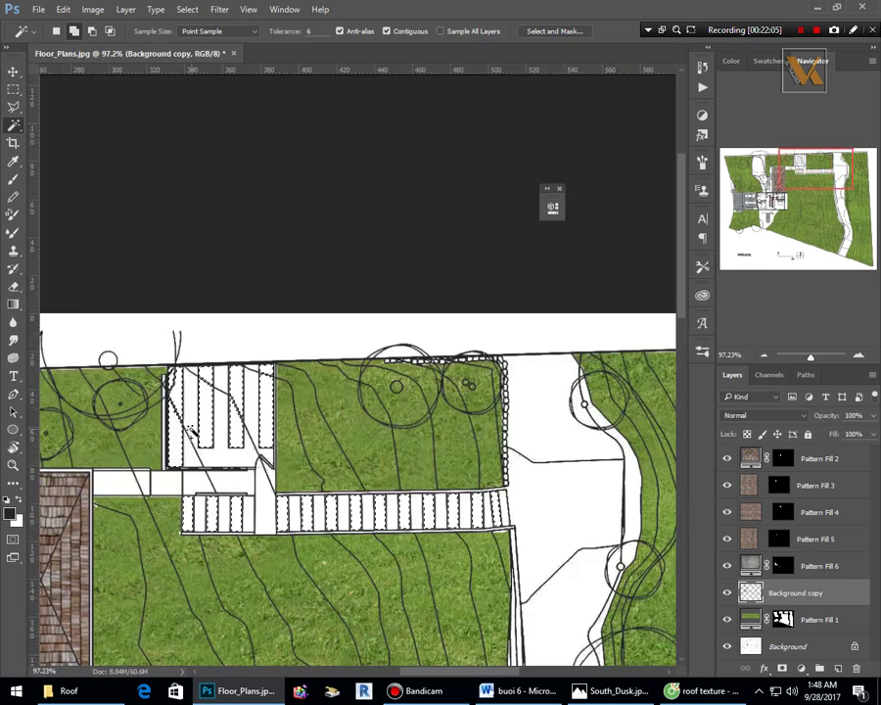
{"action": "scroll", "coordinate": [205, 438], "scroll_direction": "down", "scroll_amount": 3}
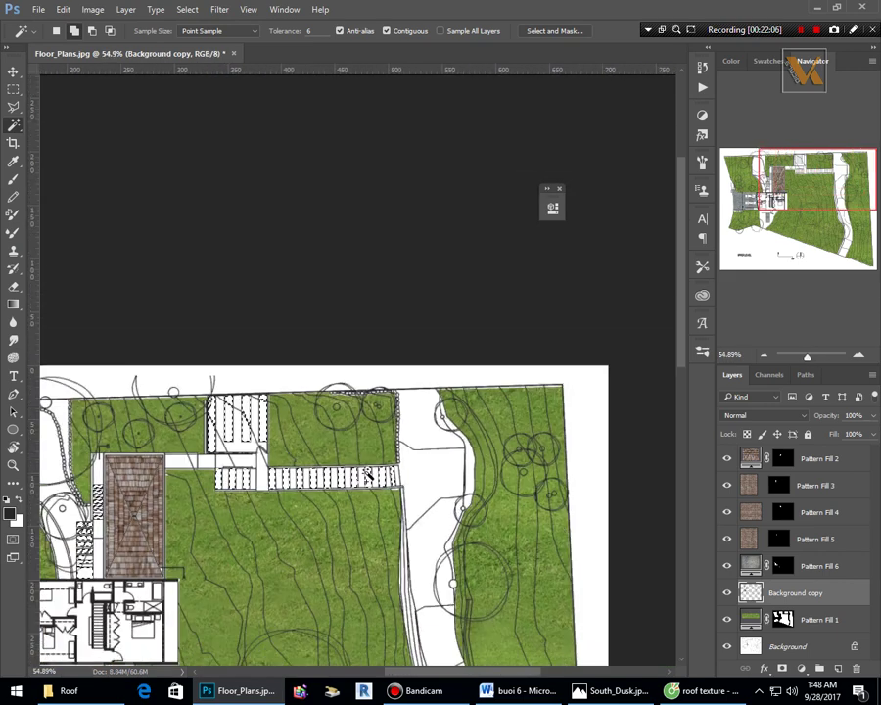
{"action": "scroll", "coordinate": [377, 497], "scroll_direction": "up", "scroll_amount": 3}
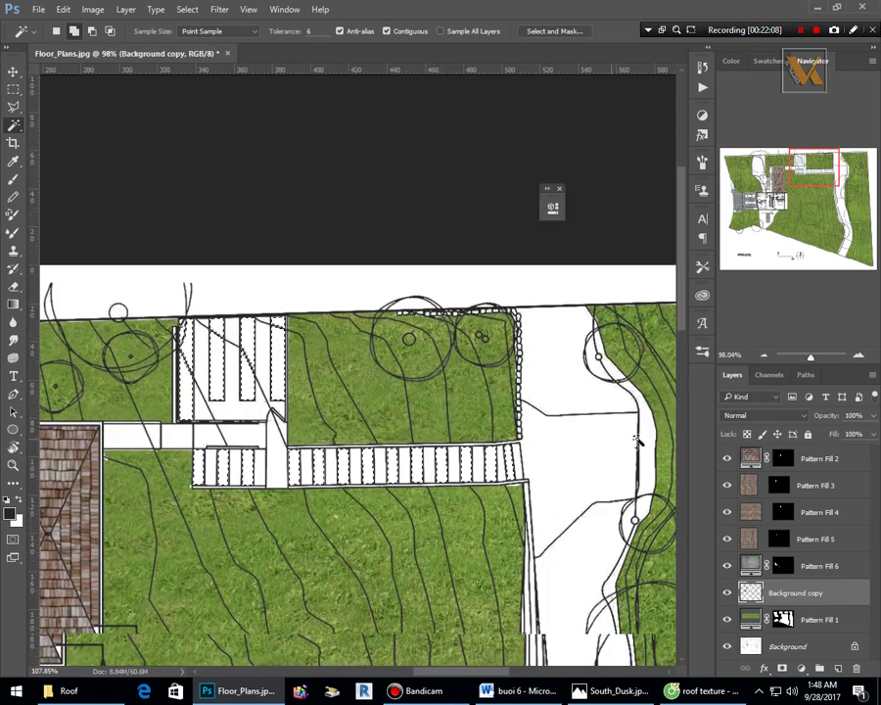
{"action": "scroll", "coordinate": [489, 465], "scroll_direction": "down", "scroll_amount": 1}
{"action": "scroll", "coordinate": [401, 450], "scroll_direction": "down", "scroll_amount": 3}
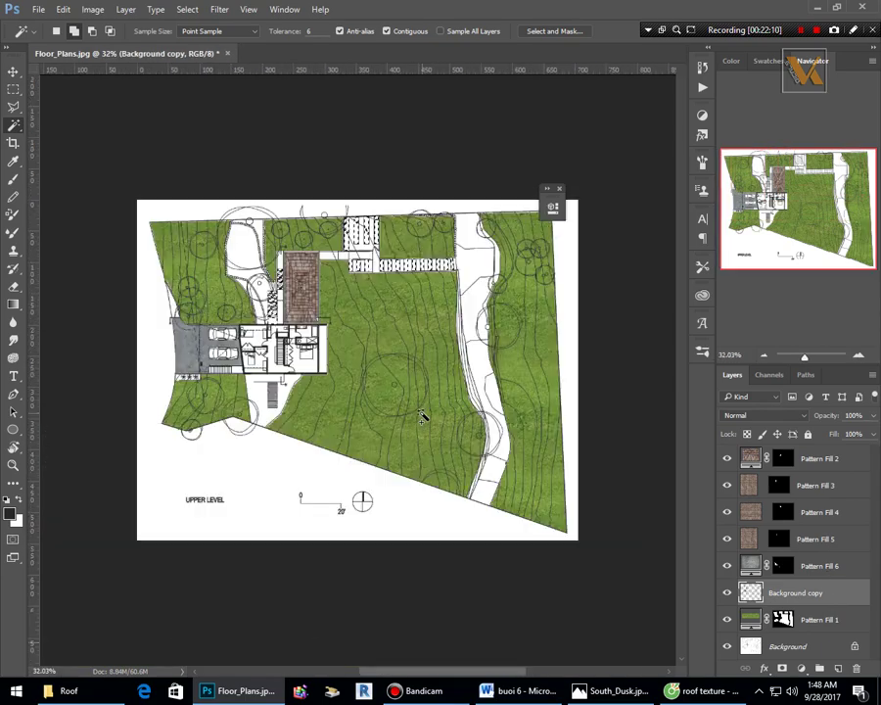
{"action": "scroll", "coordinate": [232, 341], "scroll_direction": "up", "scroll_amount": 4}
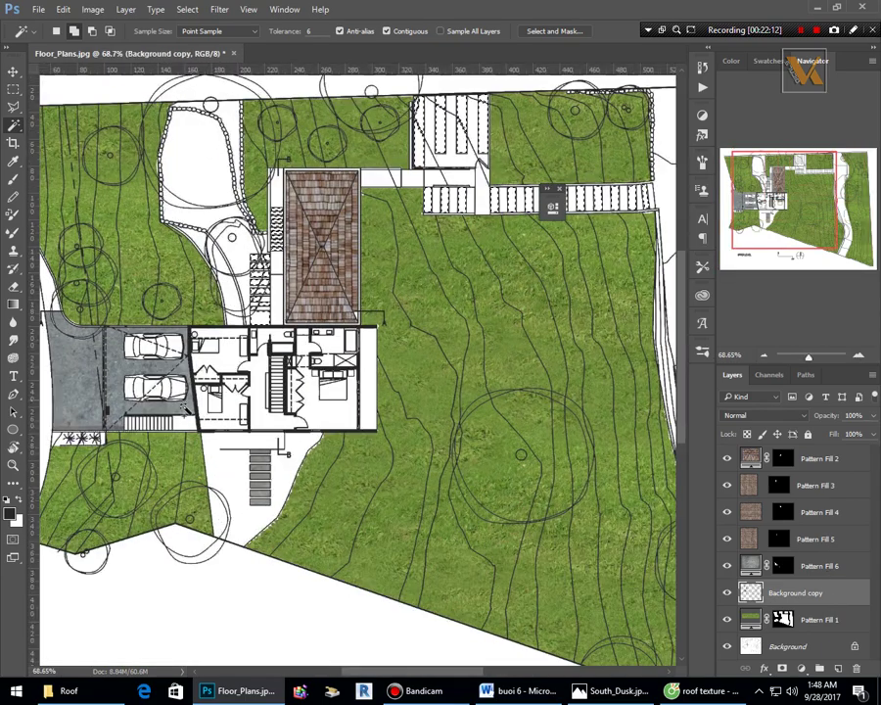
{"action": "scroll", "coordinate": [93, 416], "scroll_direction": "down", "scroll_amount": 2}
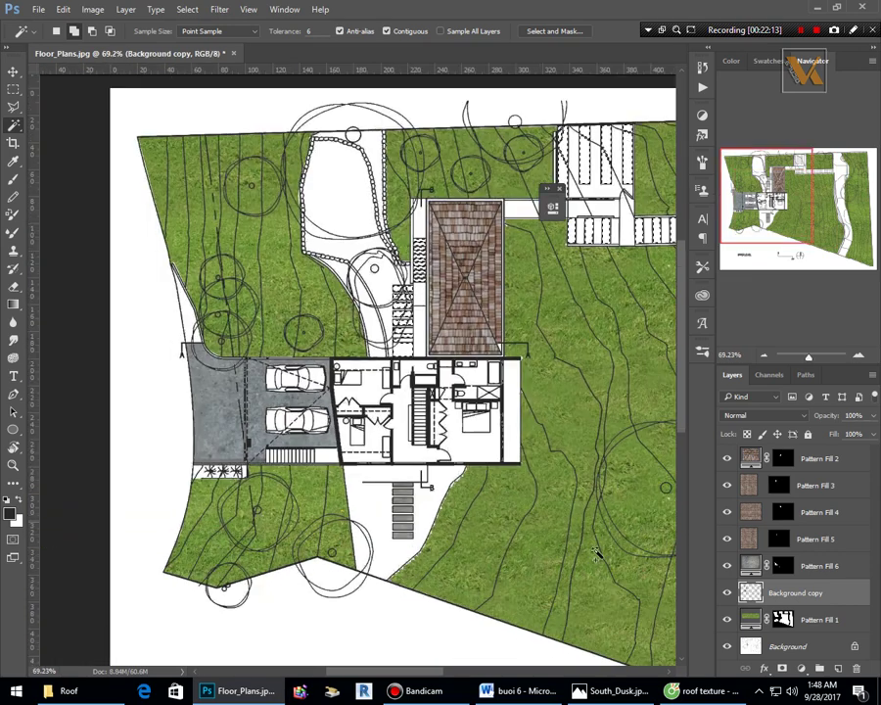
Fill the selected treads and platform strips with a grey concrete pattern fill layer at 30% scale.
{"action": "left_click", "coordinate": [802, 668]}
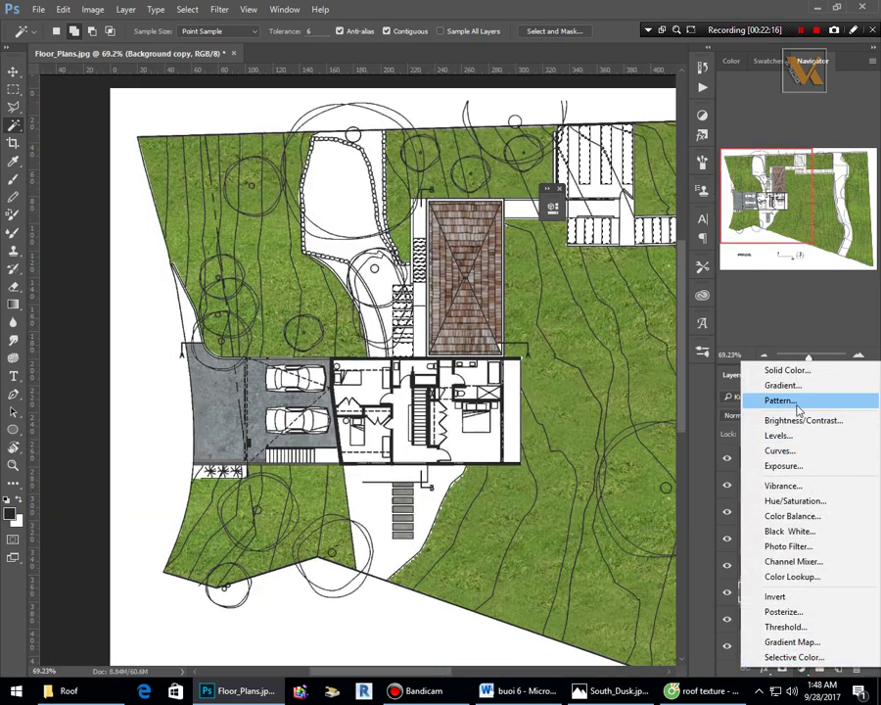
{"action": "left_click", "coordinate": [798, 401]}
{"action": "left_click", "coordinate": [521, 164]}
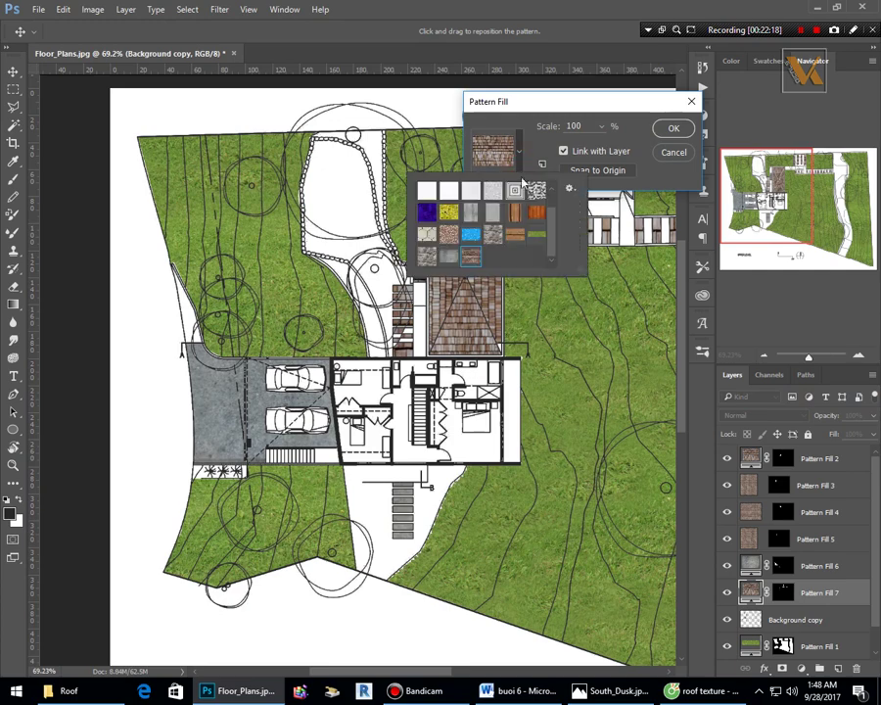
{"action": "left_click", "coordinate": [450, 257]}
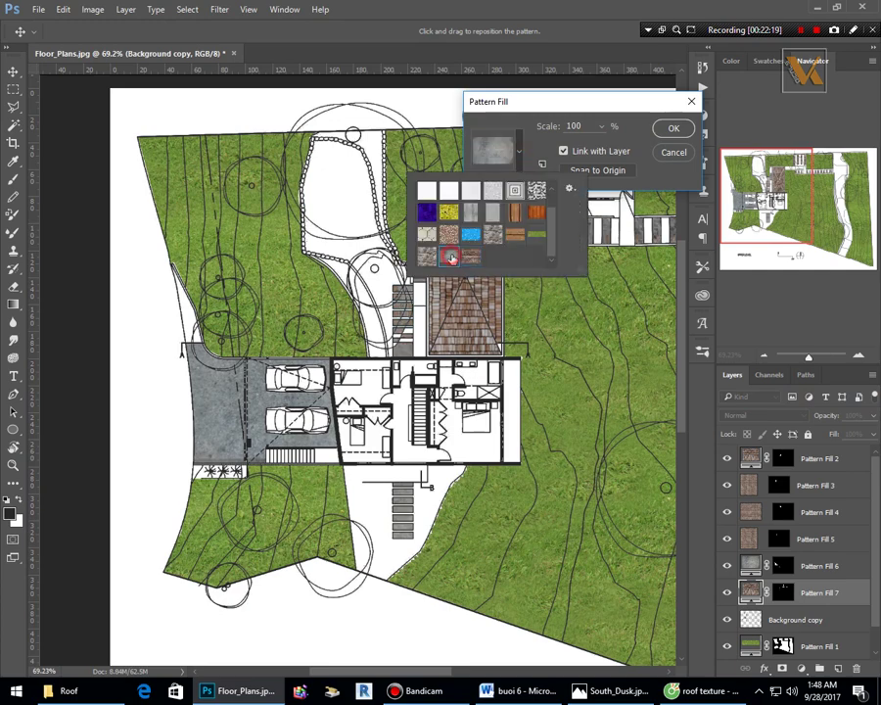
{"action": "left_click", "coordinate": [587, 126]}
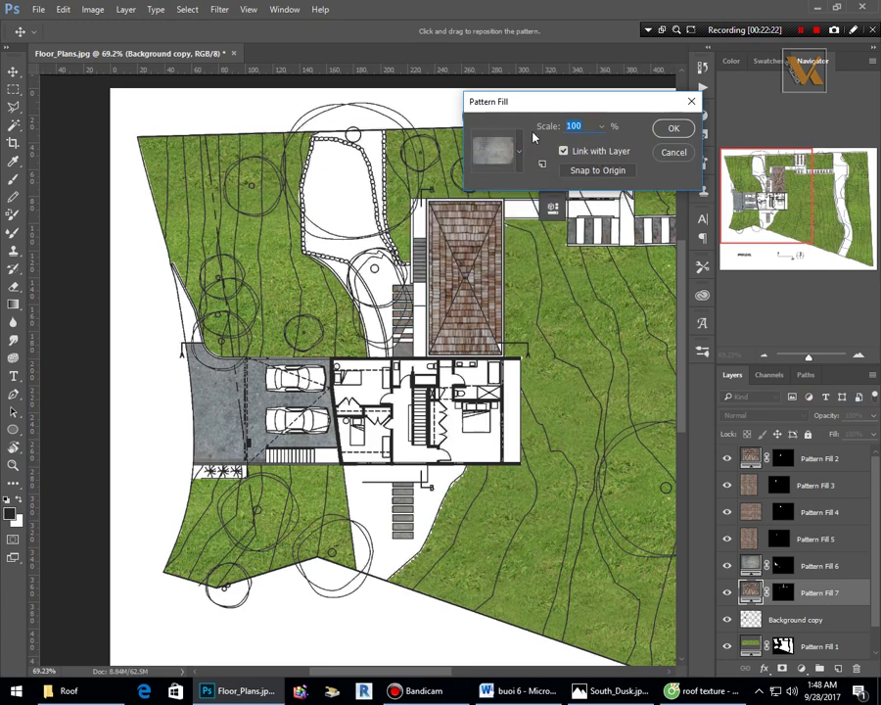
{"action": "type", "text": "30"}
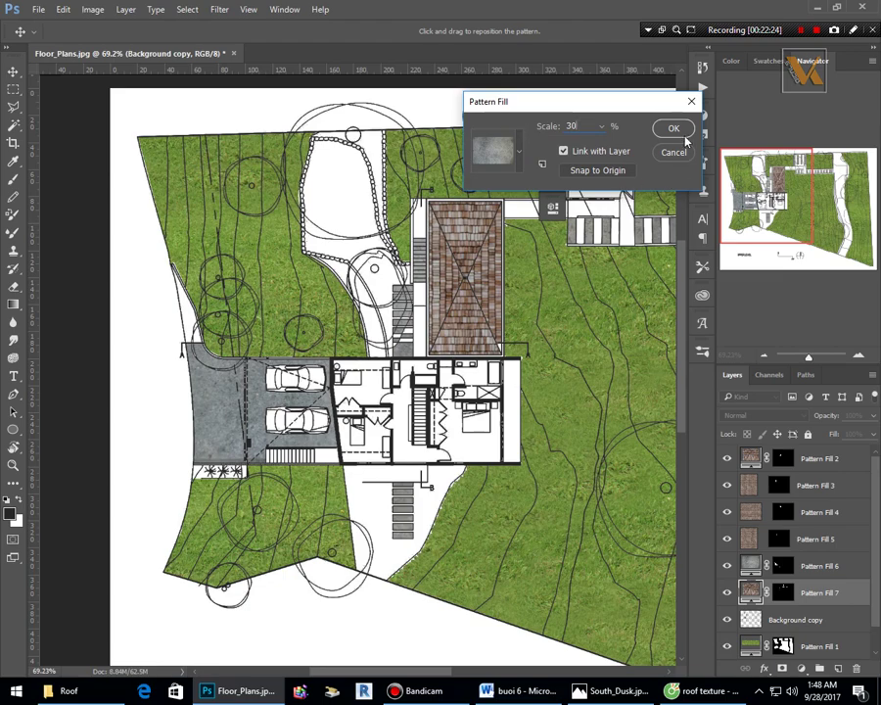
{"action": "left_click", "coordinate": [683, 137]}
Mask out the concrete on Pattern Fill 7 in the two wrongly filled bands near the house end of the wide flight.
{"action": "scroll", "coordinate": [379, 344], "scroll_direction": "up", "scroll_amount": 5}
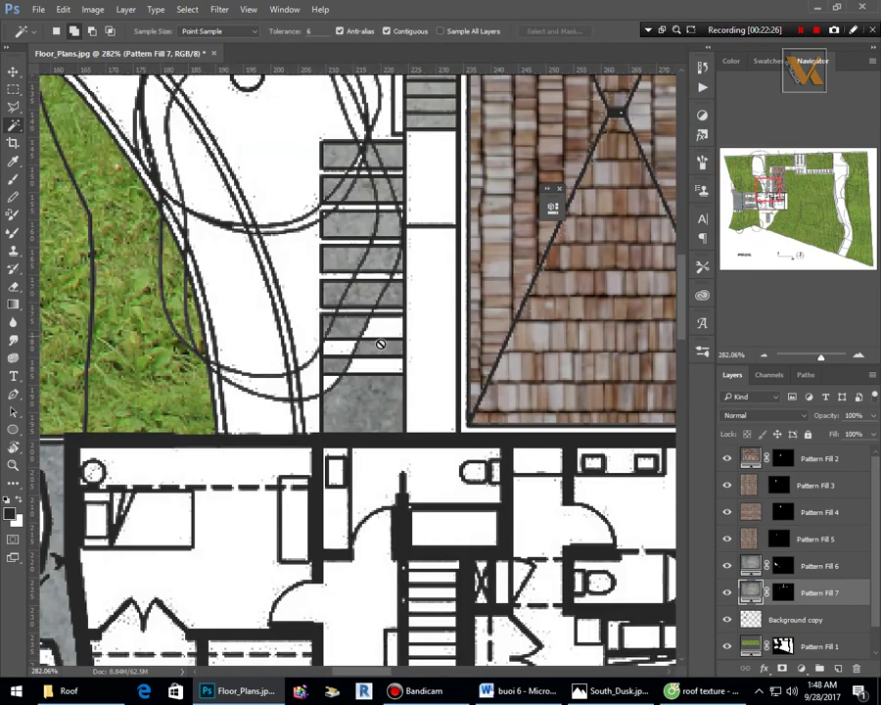
{"action": "scroll", "coordinate": [379, 344], "scroll_direction": "up", "scroll_amount": 4}
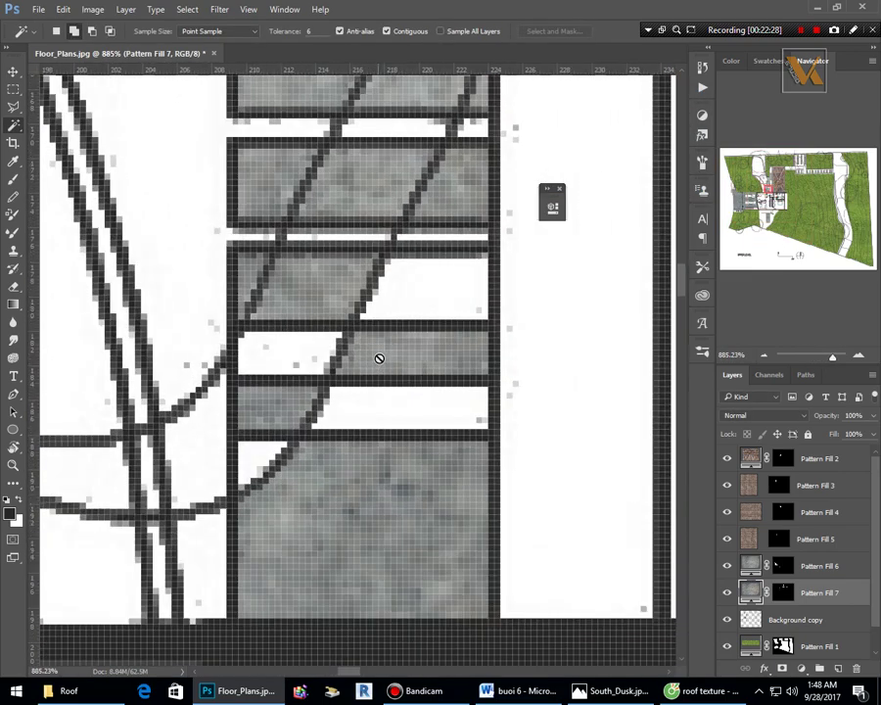
{"action": "left_click", "coordinate": [783, 592]}
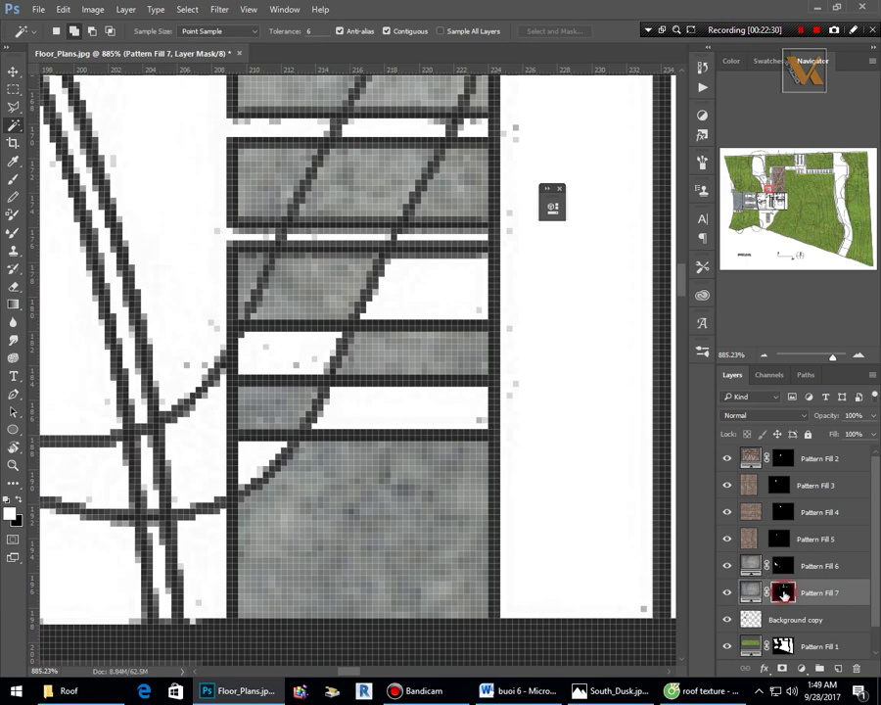
{"action": "left_click", "coordinate": [9, 108]}
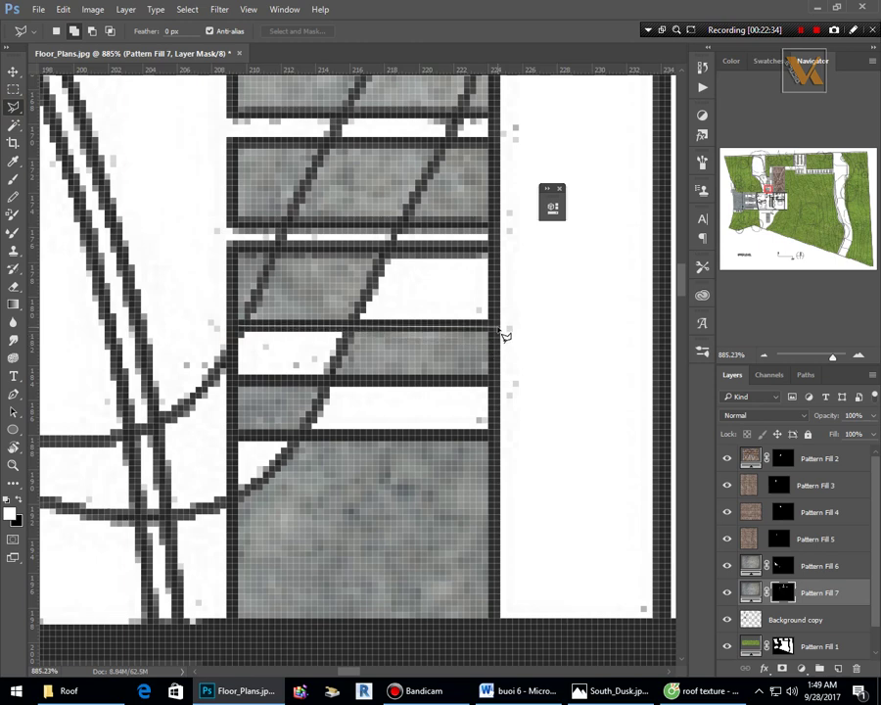
{"action": "left_click", "coordinate": [497, 435]}
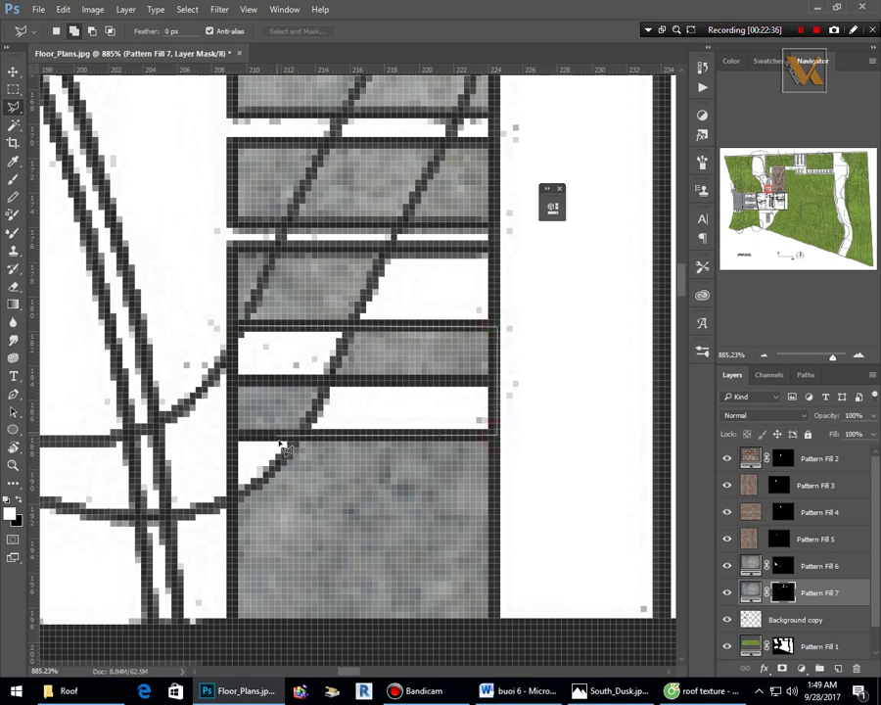
{"action": "double_click", "coordinate": [209, 350]}
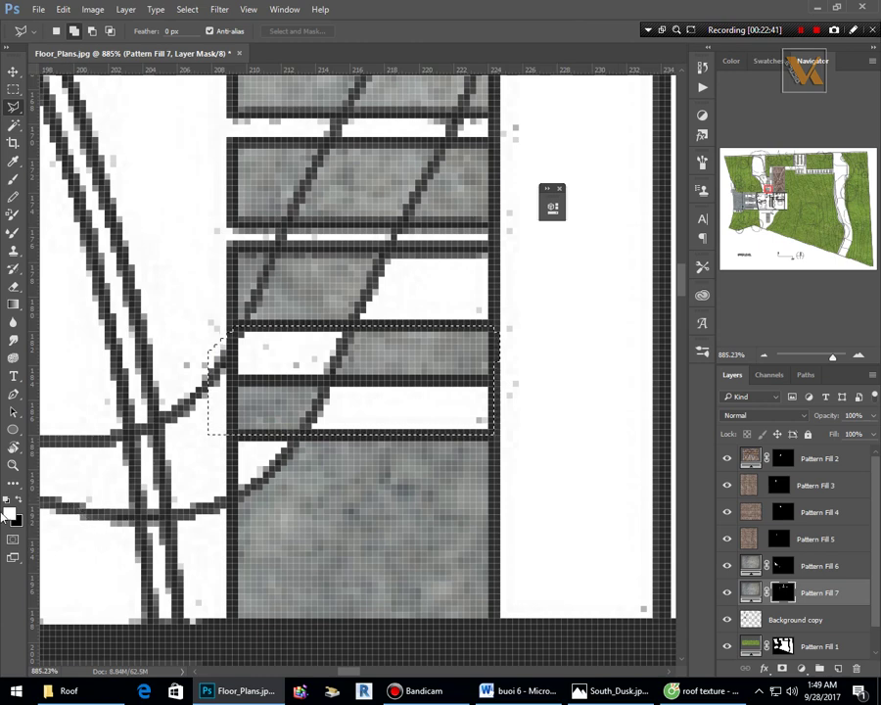
{"action": "key", "text": "x"}
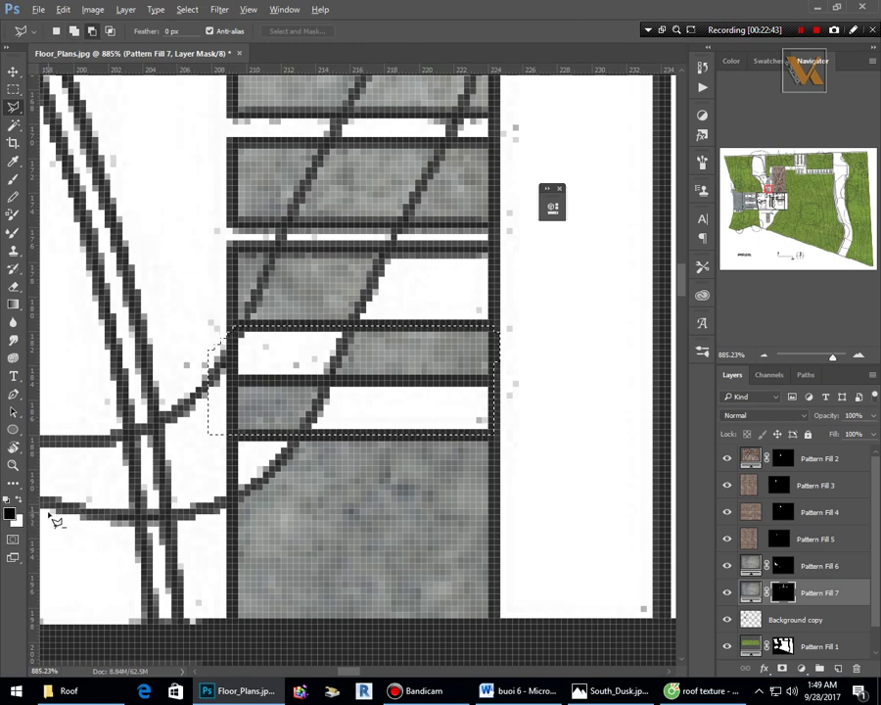
{"action": "key", "text": "alt+BackSpace"}
{"action": "key", "text": "ctrl+d"}
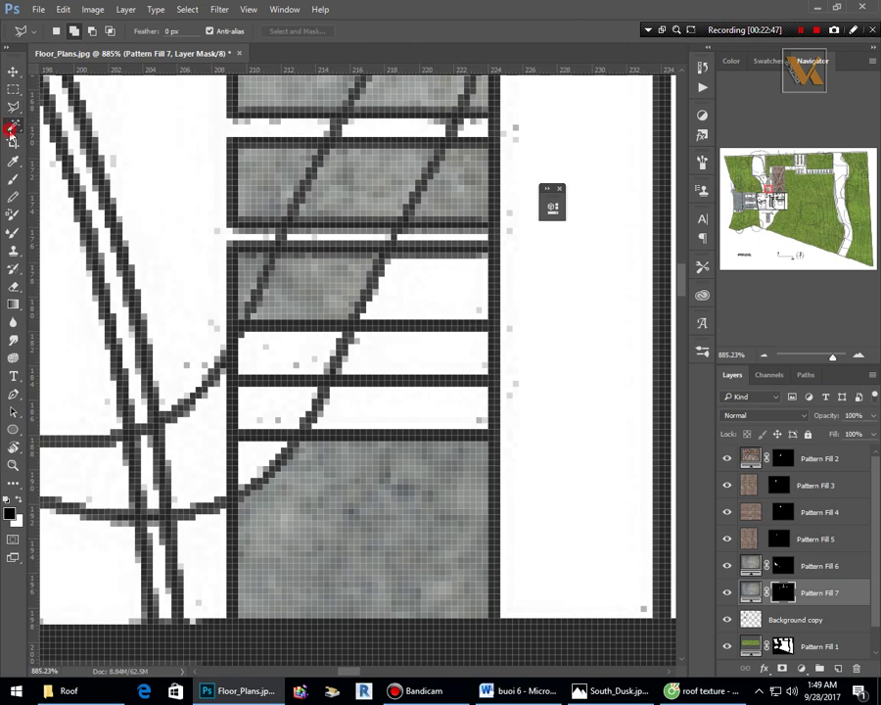
Select the two unfilled tread pieces on Background copy and reveal the concrete there by painting Pattern Fill 7's mask white.
{"action": "left_click", "coordinate": [11, 129]}
{"action": "left_click", "coordinate": [435, 278]}
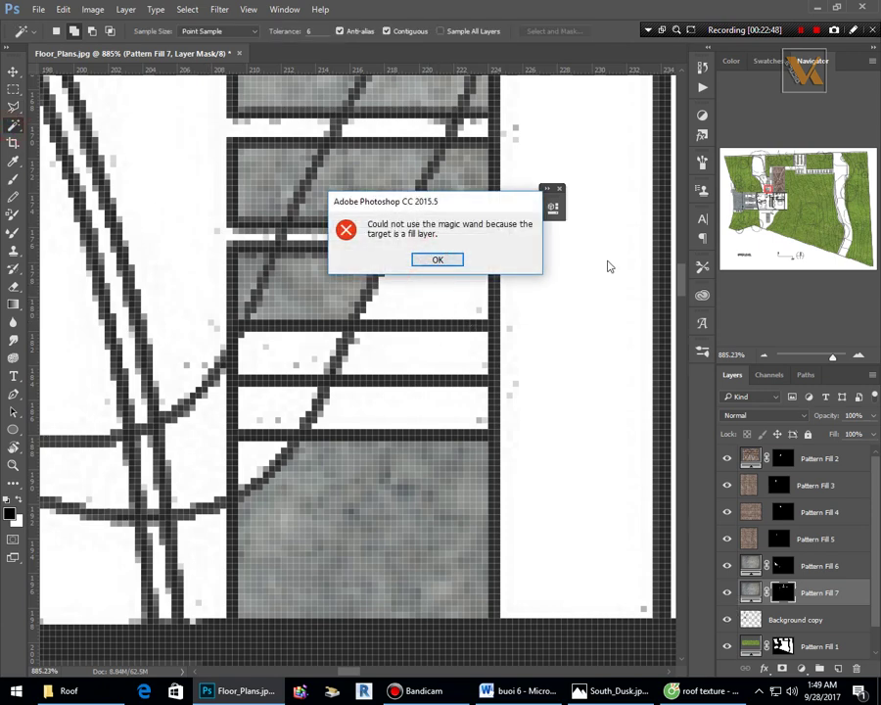
{"action": "left_click", "coordinate": [430, 260]}
{"action": "left_click", "coordinate": [800, 619]}
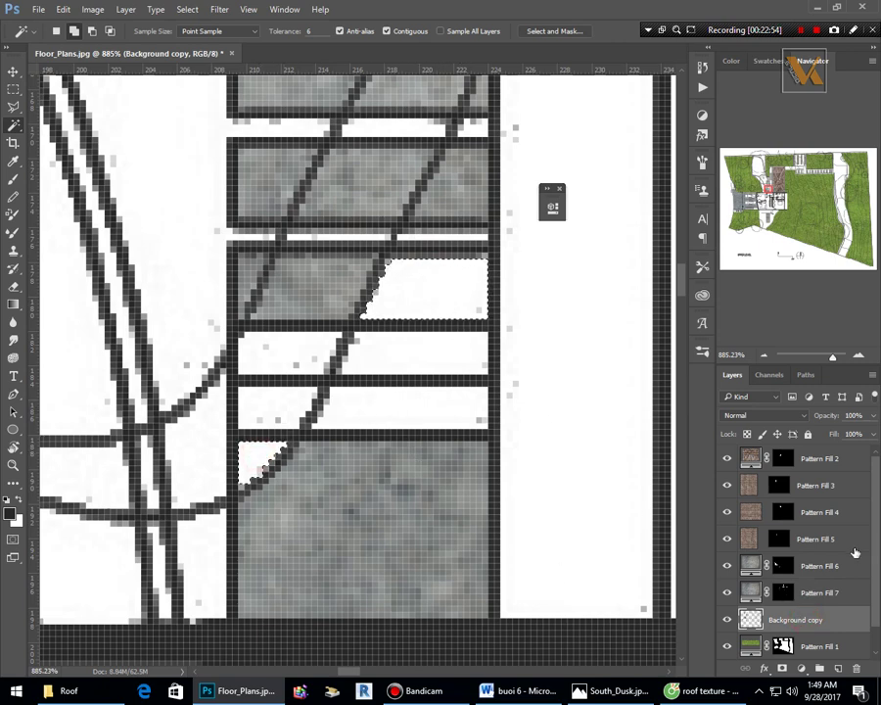
{"action": "left_click", "coordinate": [782, 593]}
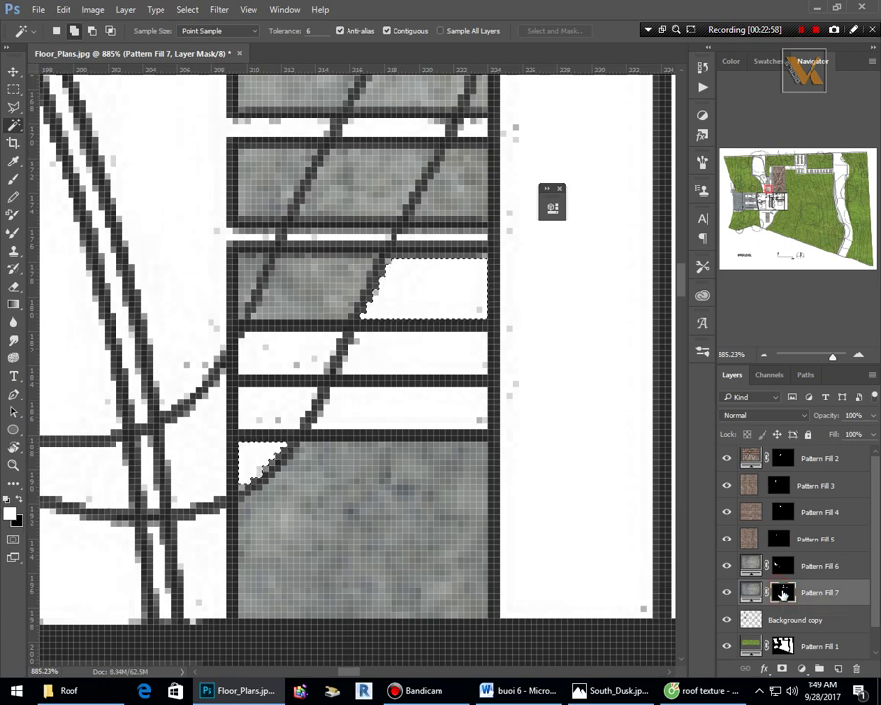
{"action": "key", "text": "alt+BackSpace"}
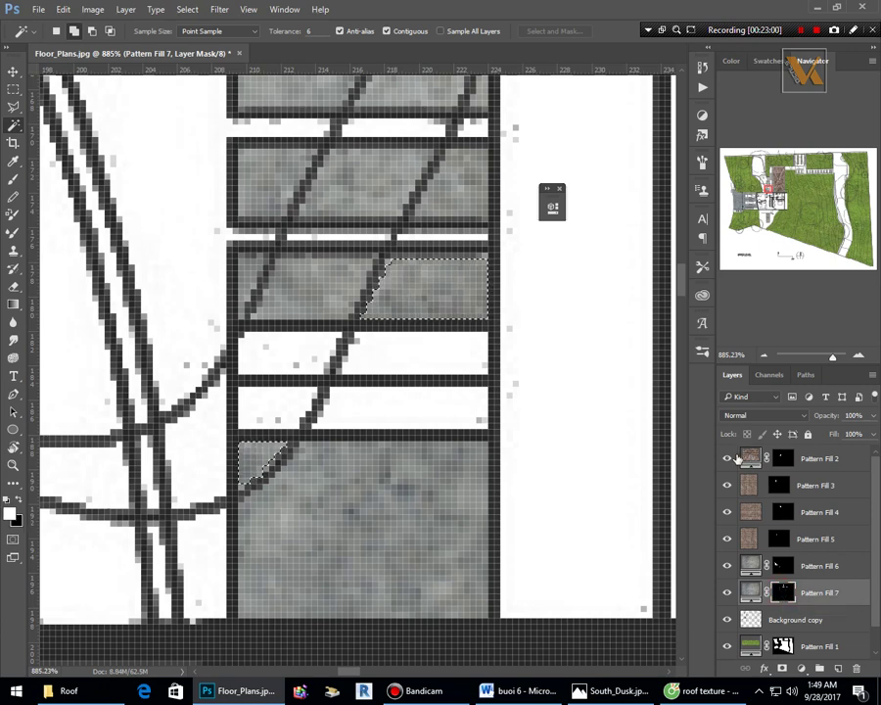
Review the textured plan, hiding and showing the Pattern Fill 1 grass and the Background copy linework to compare.
{"action": "scroll", "coordinate": [476, 427], "scroll_direction": "down", "scroll_amount": 8}
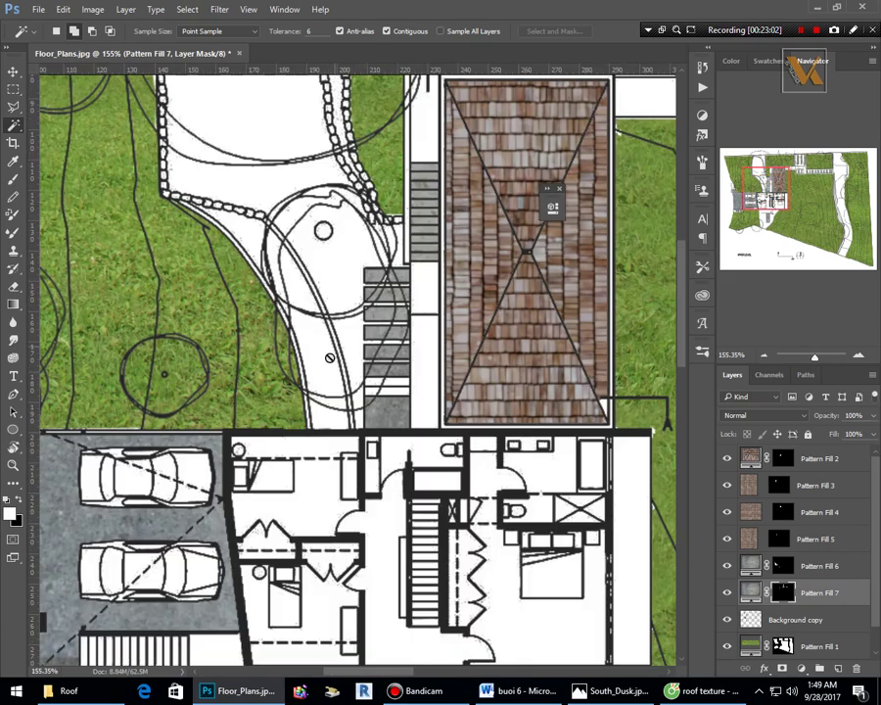
{"action": "scroll", "coordinate": [330, 358], "scroll_direction": "down", "scroll_amount": 3}
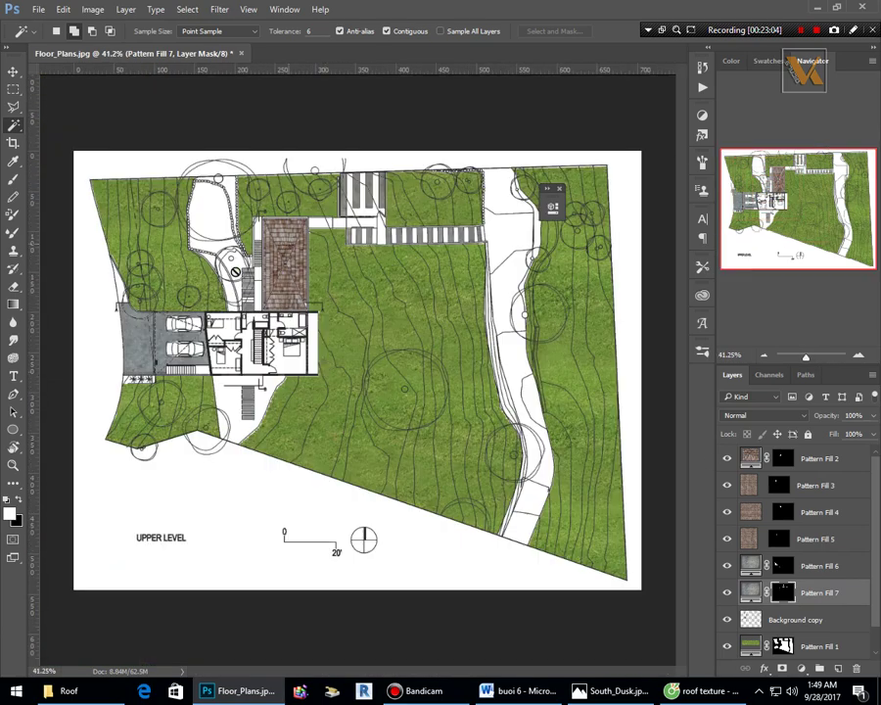
{"action": "scroll", "coordinate": [231, 350], "scroll_direction": "up", "scroll_amount": 3}
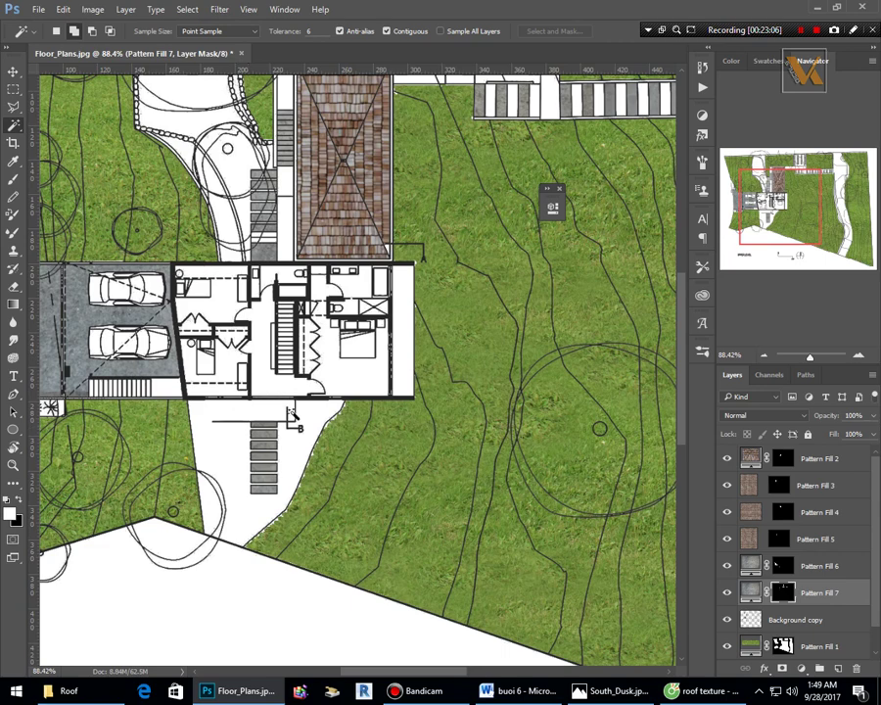
{"action": "scroll", "coordinate": [358, 372], "scroll_direction": "down", "scroll_amount": 2}
{"action": "scroll", "coordinate": [357, 372], "scroll_direction": "up", "scroll_amount": 1}
{"action": "scroll", "coordinate": [778, 626], "scroll_direction": "down", "scroll_amount": 1}
{"action": "left_click", "coordinate": [813, 622]}
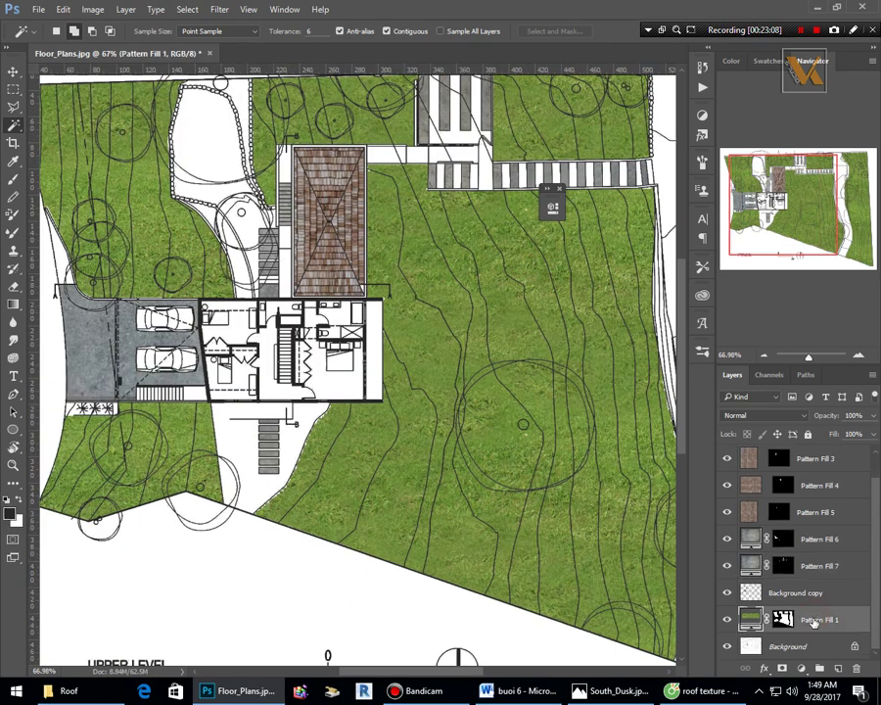
{"action": "left_click", "coordinate": [727, 623]}
{"action": "left_click", "coordinate": [727, 623]}
{"action": "left_click", "coordinate": [792, 594]}
{"action": "left_click", "coordinate": [727, 594]}
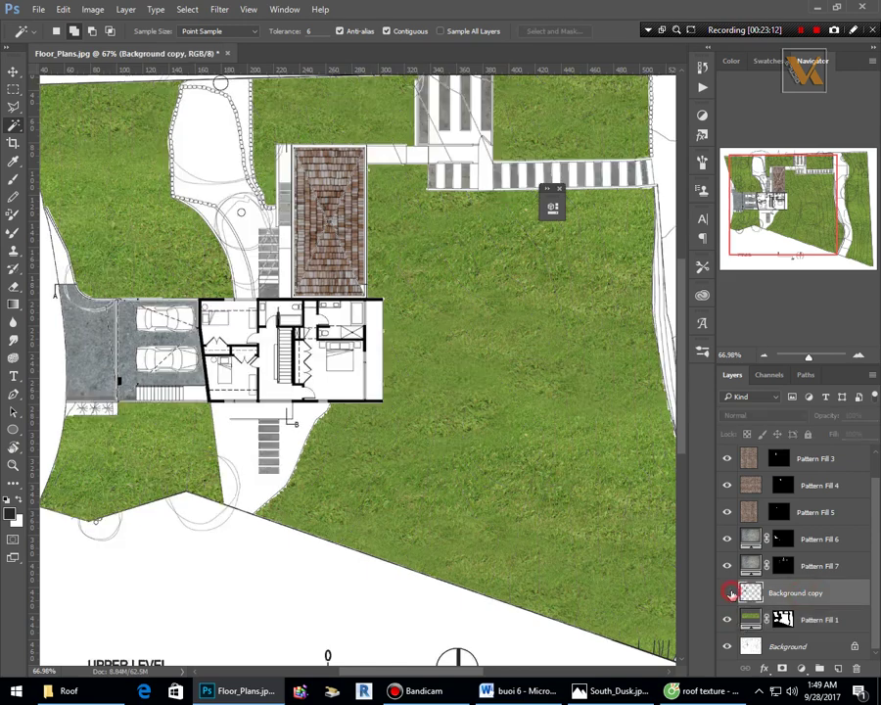
{"action": "left_click", "coordinate": [728, 593]}
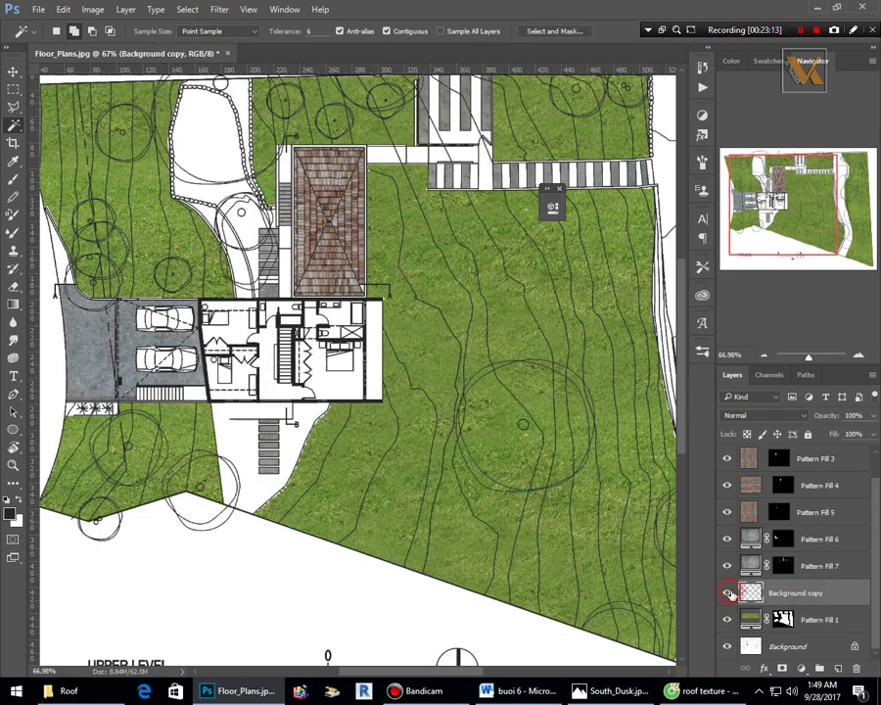
Add the curved path beside the flight and the unfilled bands near its house end to the selection with the Magic Wand on Background copy.
{"action": "left_click", "coordinate": [730, 646]}
{"action": "left_click", "coordinate": [729, 646]}
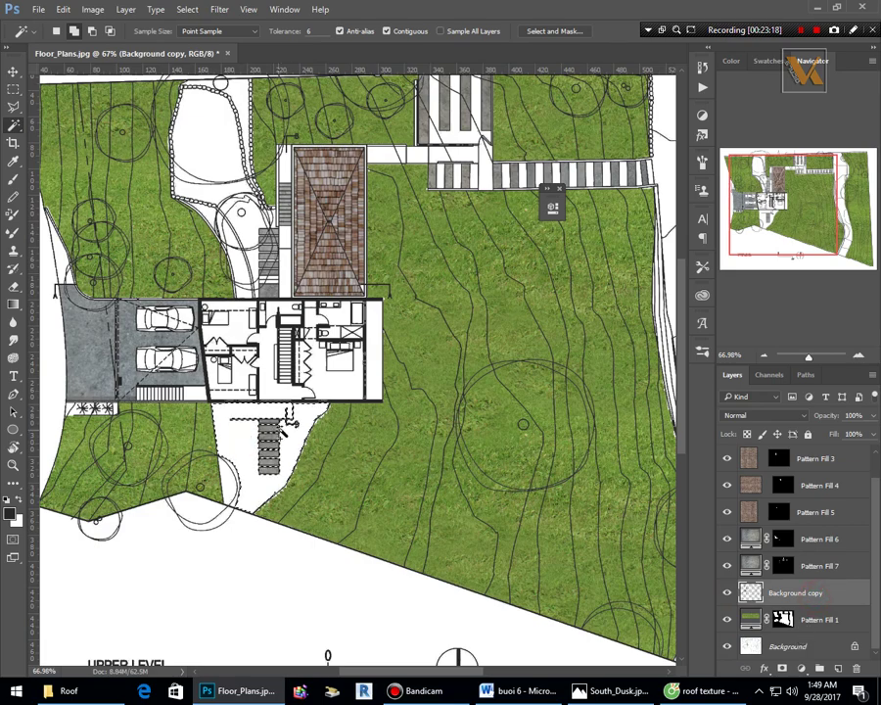
{"action": "scroll", "coordinate": [240, 440], "scroll_direction": "down", "scroll_amount": 2}
{"action": "scroll", "coordinate": [264, 352], "scroll_direction": "up", "scroll_amount": 5}
{"action": "scroll", "coordinate": [272, 381], "scroll_direction": "up", "scroll_amount": 2}
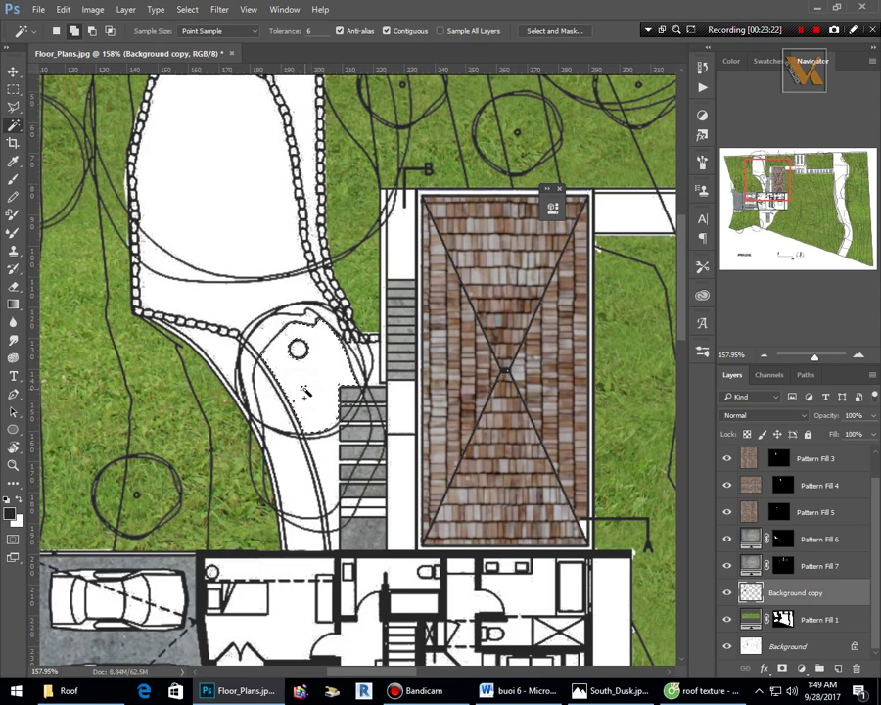
{"action": "left_click", "coordinate": [303, 484]}
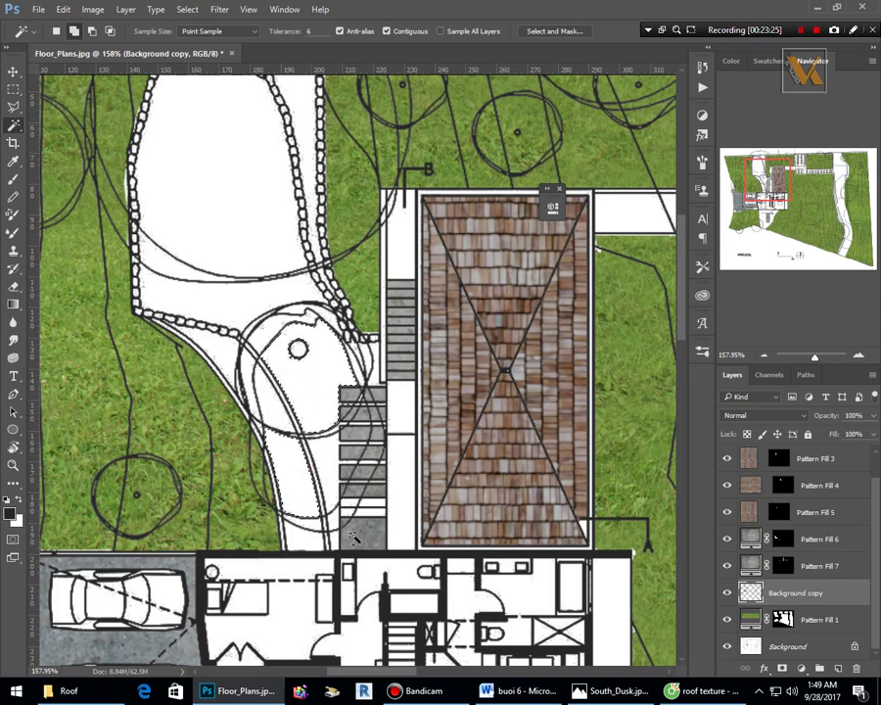
{"action": "scroll", "coordinate": [362, 514], "scroll_direction": "up", "scroll_amount": 3}
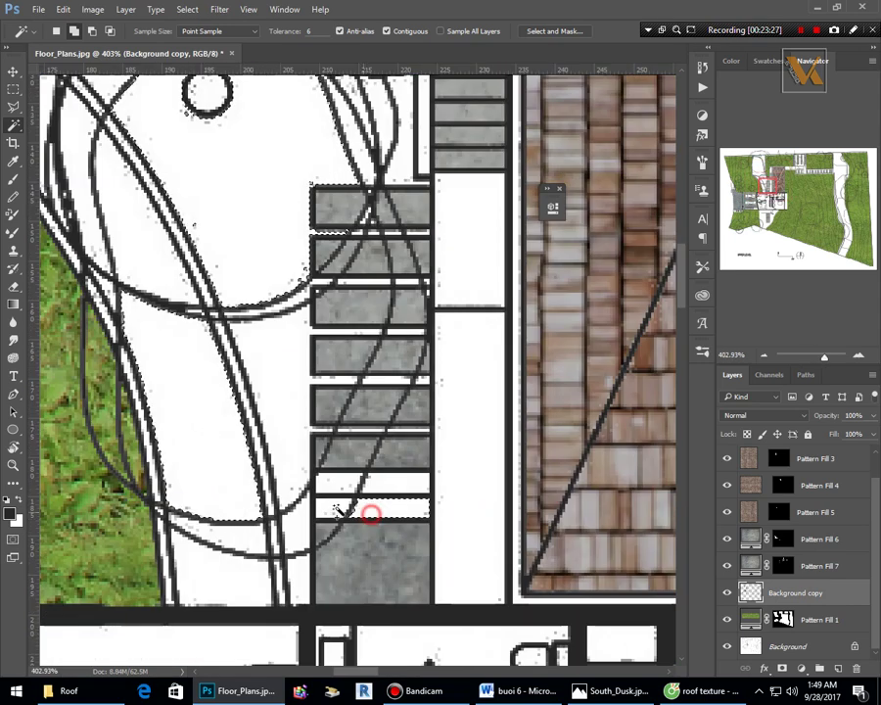
{"action": "left_click", "coordinate": [328, 504]}
{"action": "scroll", "coordinate": [399, 489], "scroll_direction": "down", "scroll_amount": 4}
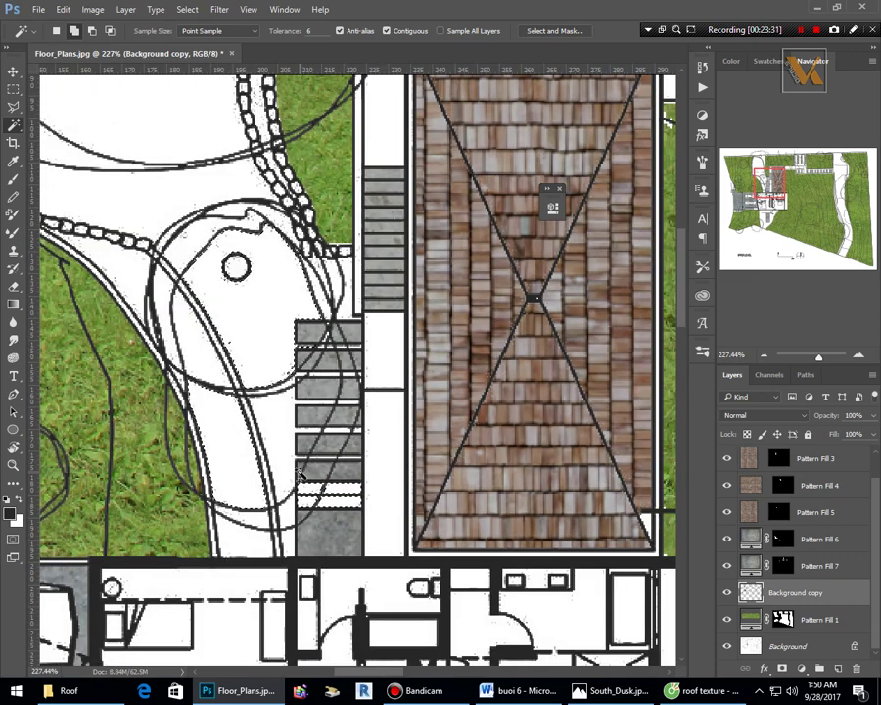
Add the rest of the stone-edged area and the curved path down to the house wall to the selection with the Polygonal Lasso.
{"action": "key", "text": "l"}
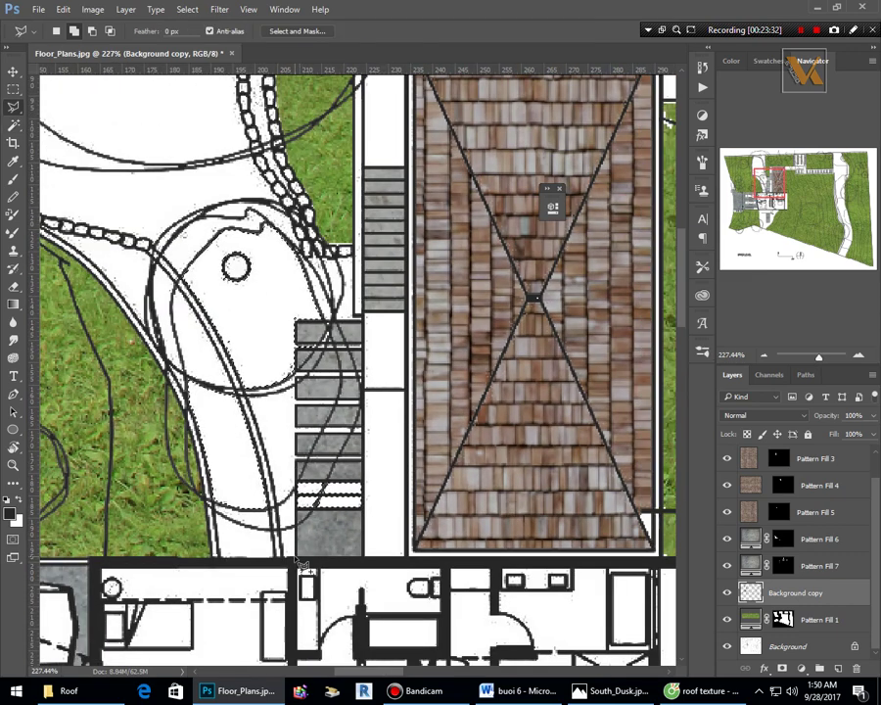
{"action": "left_click", "coordinate": [294, 320]}
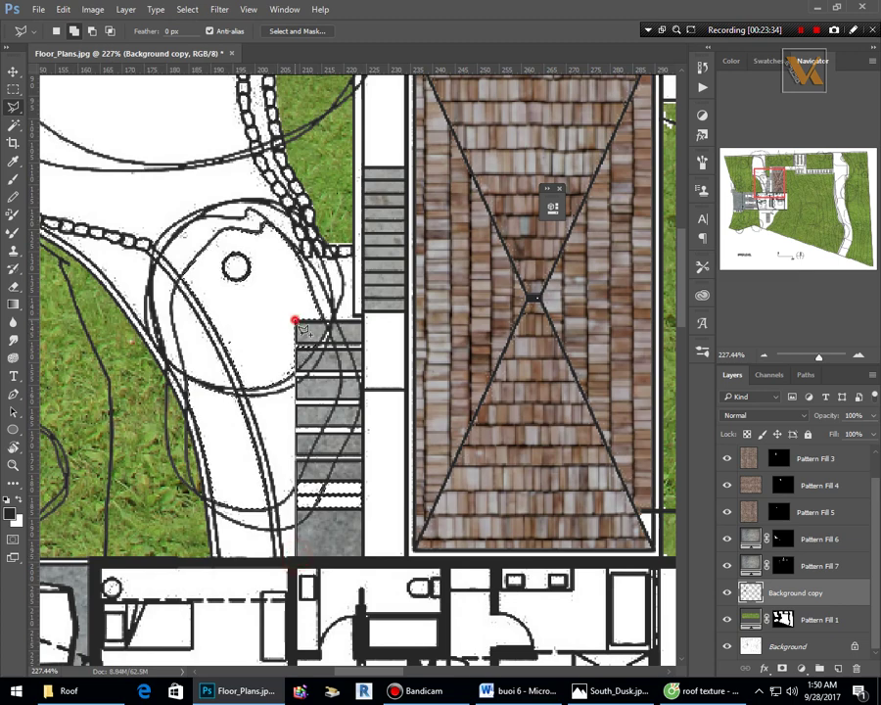
{"action": "left_click", "coordinate": [360, 316]}
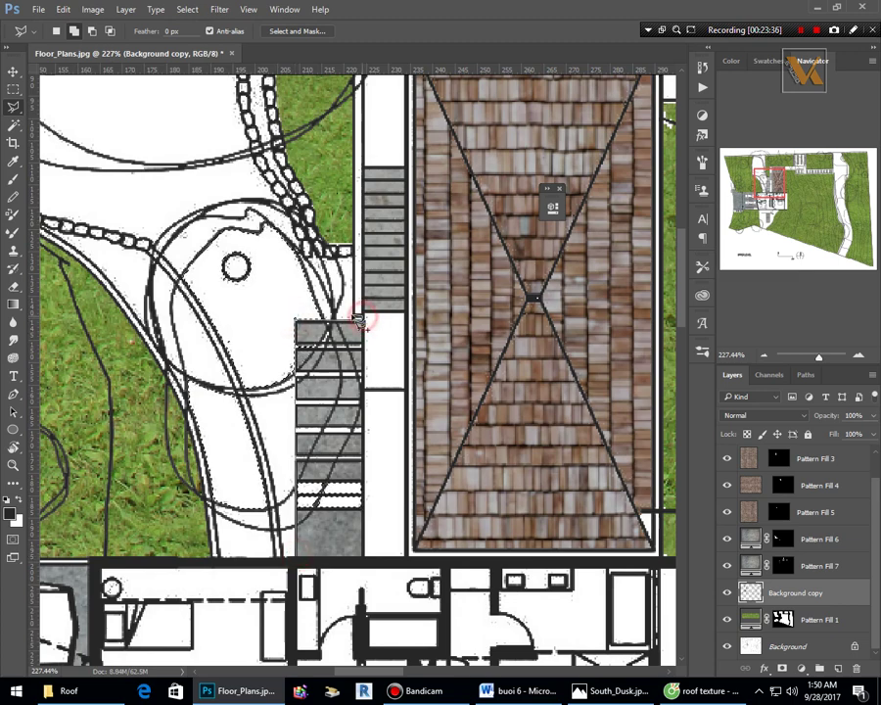
{"action": "left_click", "coordinate": [355, 312]}
{"action": "left_click", "coordinate": [346, 251]}
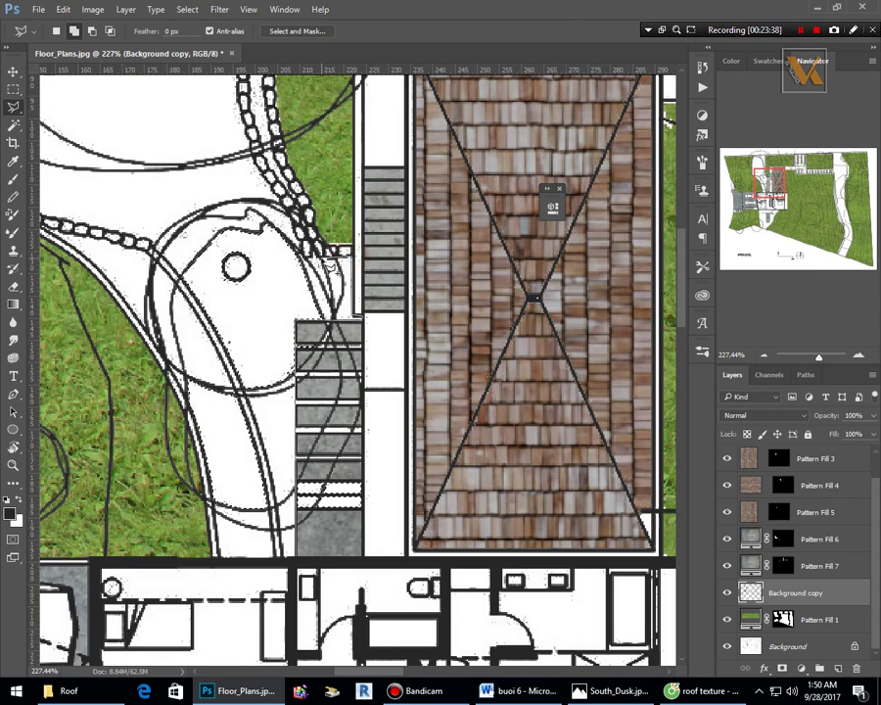
{"action": "left_click", "coordinate": [313, 248]}
{"action": "left_click", "coordinate": [302, 258]}
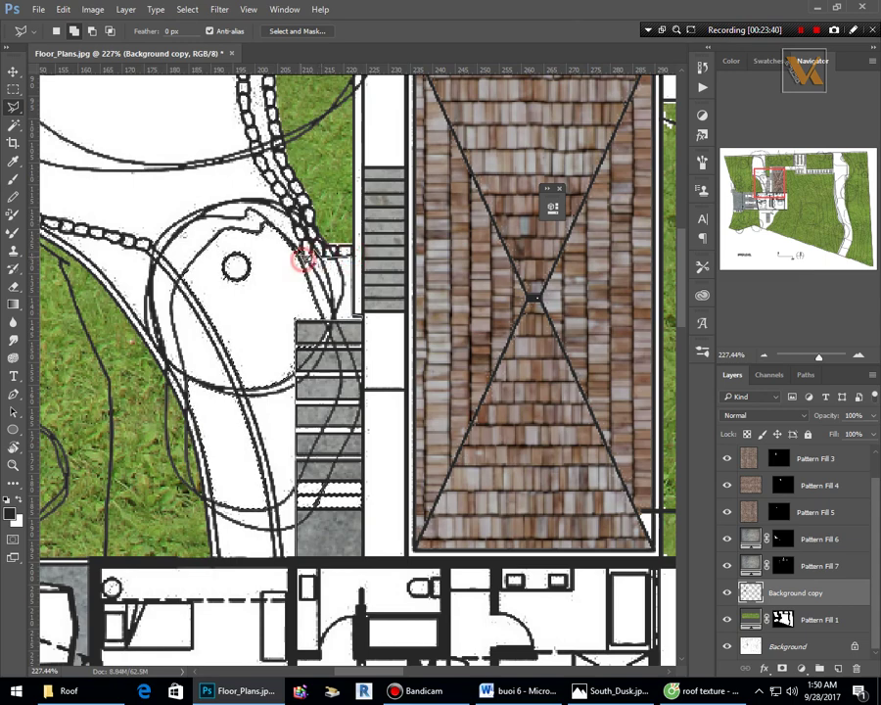
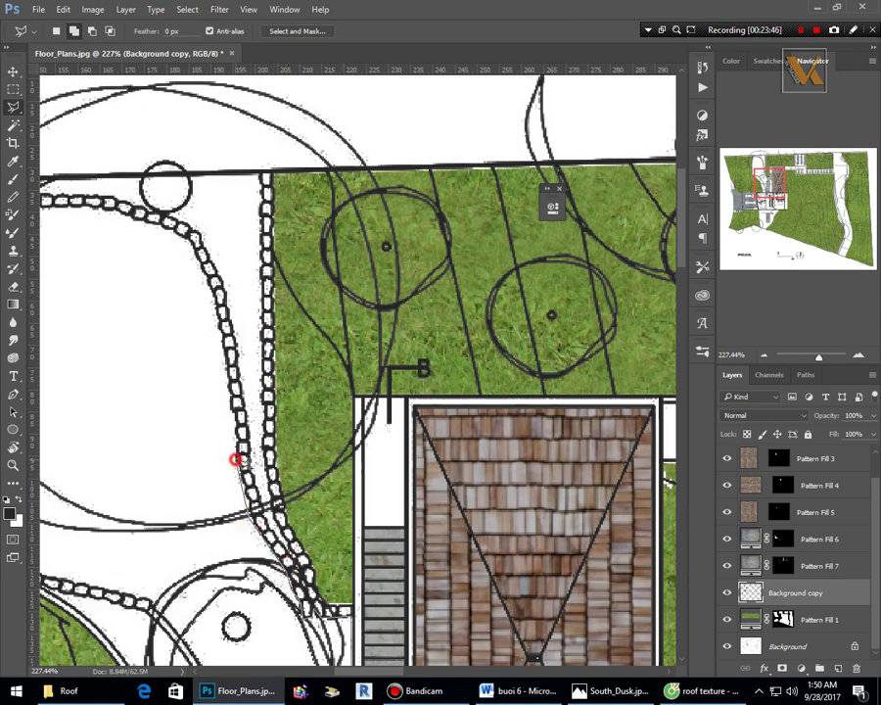
{"action": "left_click", "coordinate": [222, 336]}
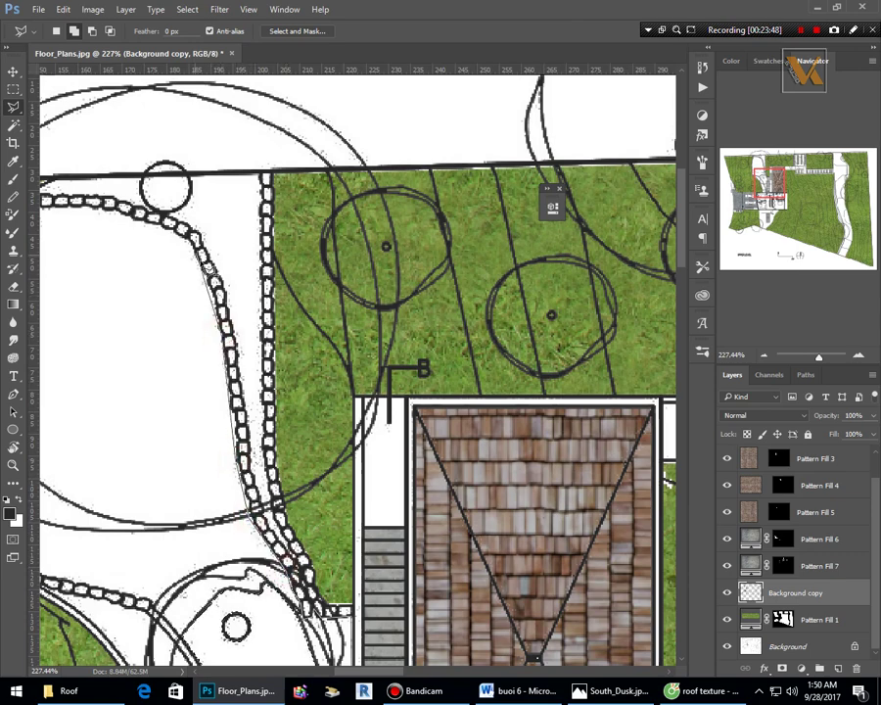
{"action": "left_click", "coordinate": [213, 292]}
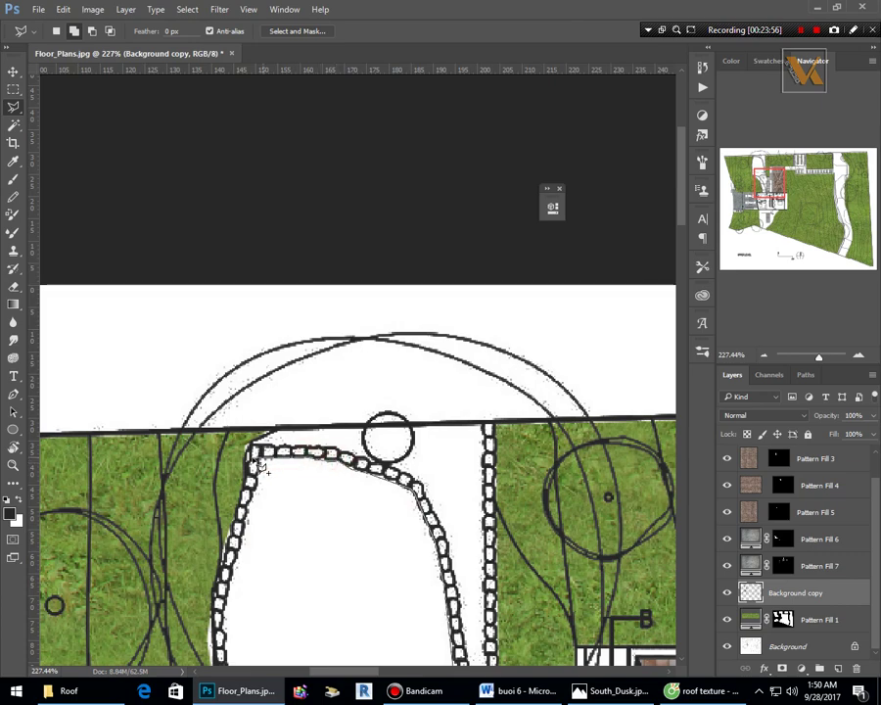
{"action": "scroll", "coordinate": [267, 468], "scroll_direction": "down", "scroll_amount": 5}
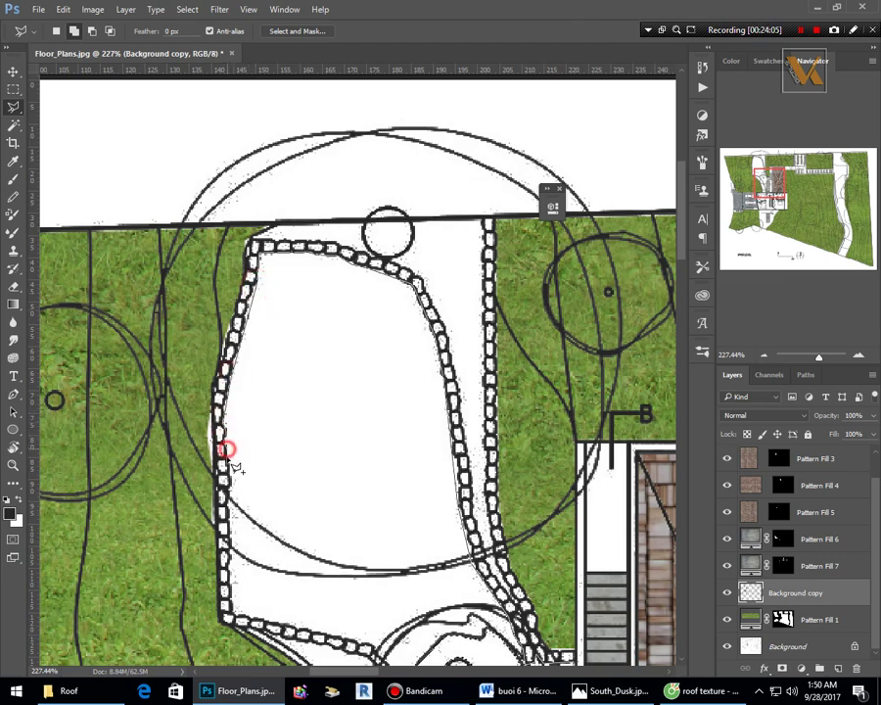
{"action": "left_click", "coordinate": [232, 480]}
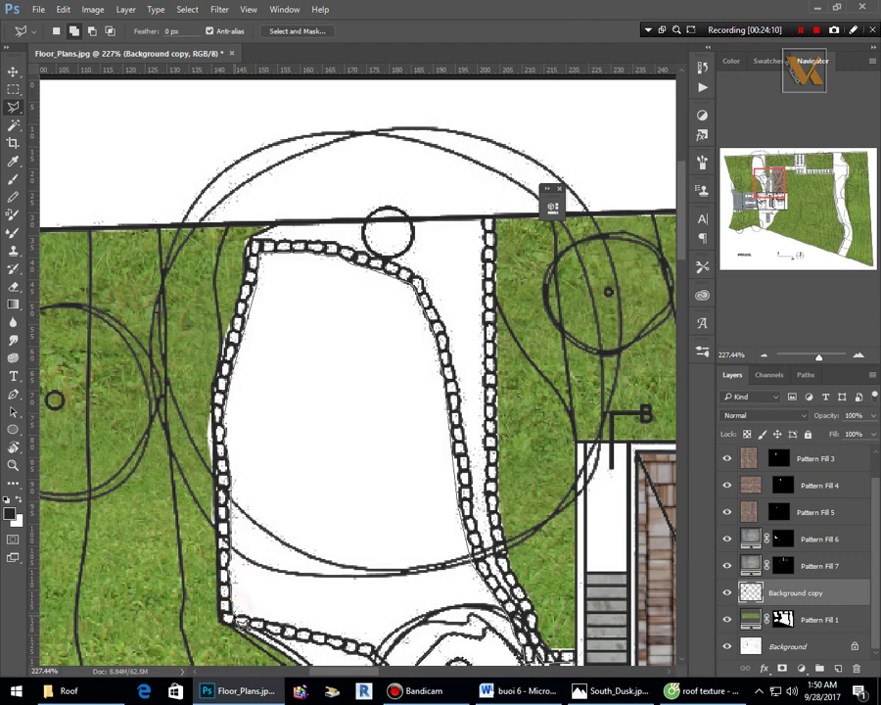
{"action": "scroll", "coordinate": [525, 314], "scroll_direction": "down", "scroll_amount": 4}
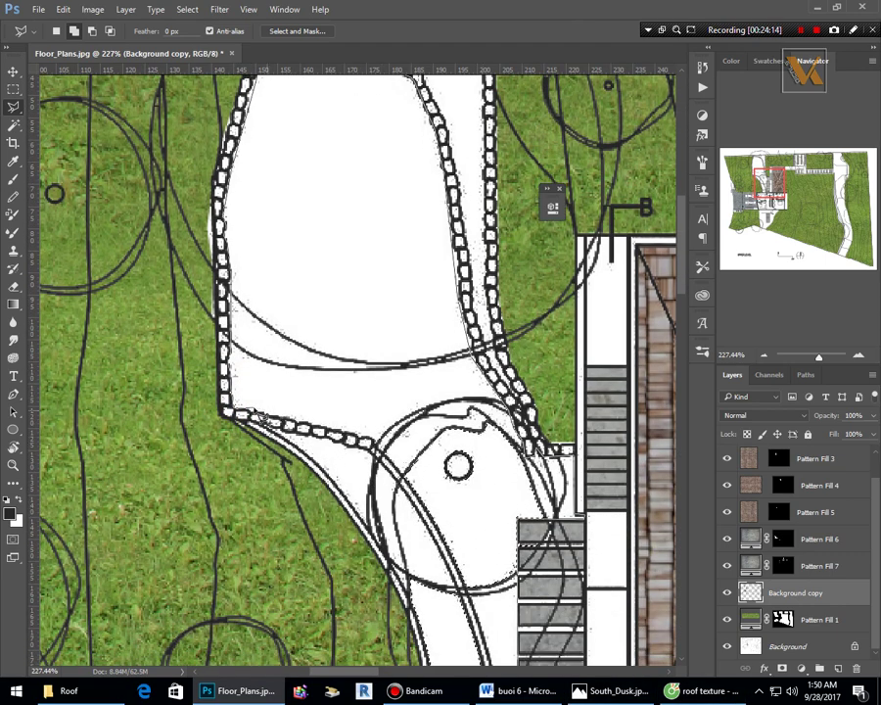
{"action": "left_click", "coordinate": [249, 415]}
{"action": "left_click", "coordinate": [271, 410]}
{"action": "left_click", "coordinate": [368, 438]}
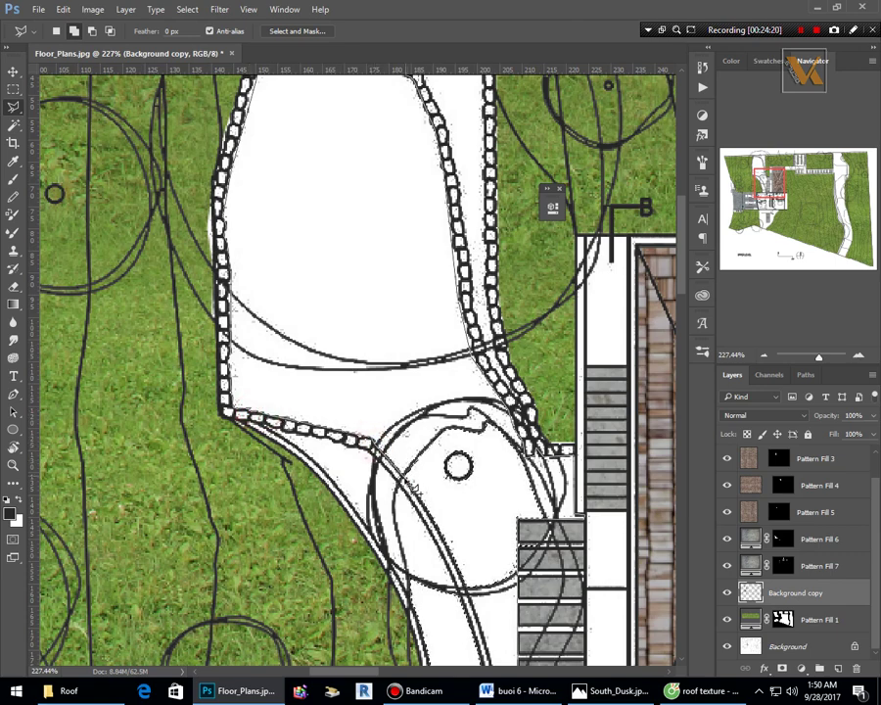
{"action": "scroll", "coordinate": [421, 480], "scroll_direction": "down", "scroll_amount": 4}
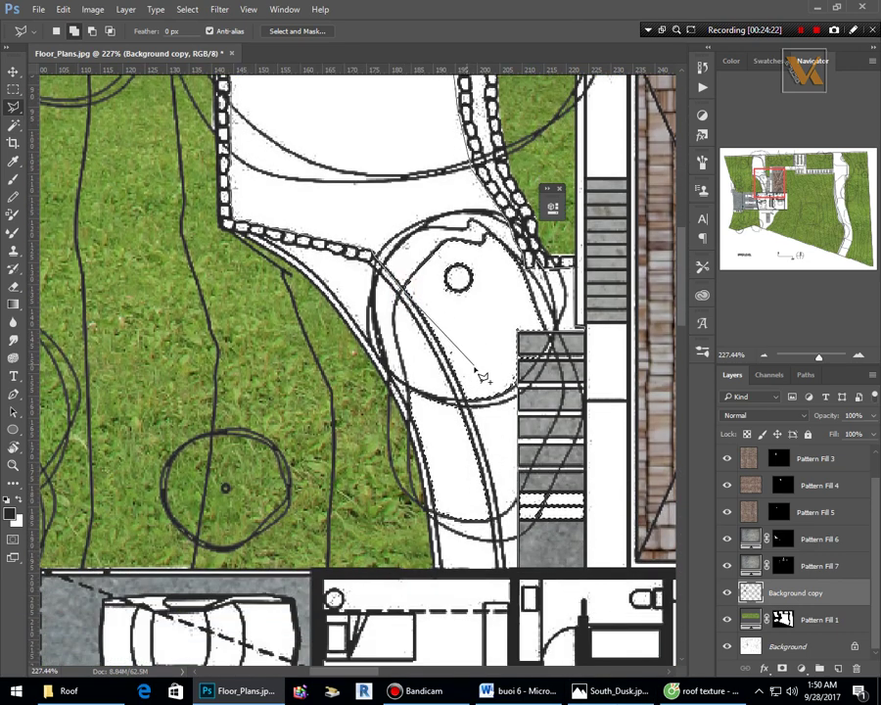
{"action": "left_click", "coordinate": [452, 349]}
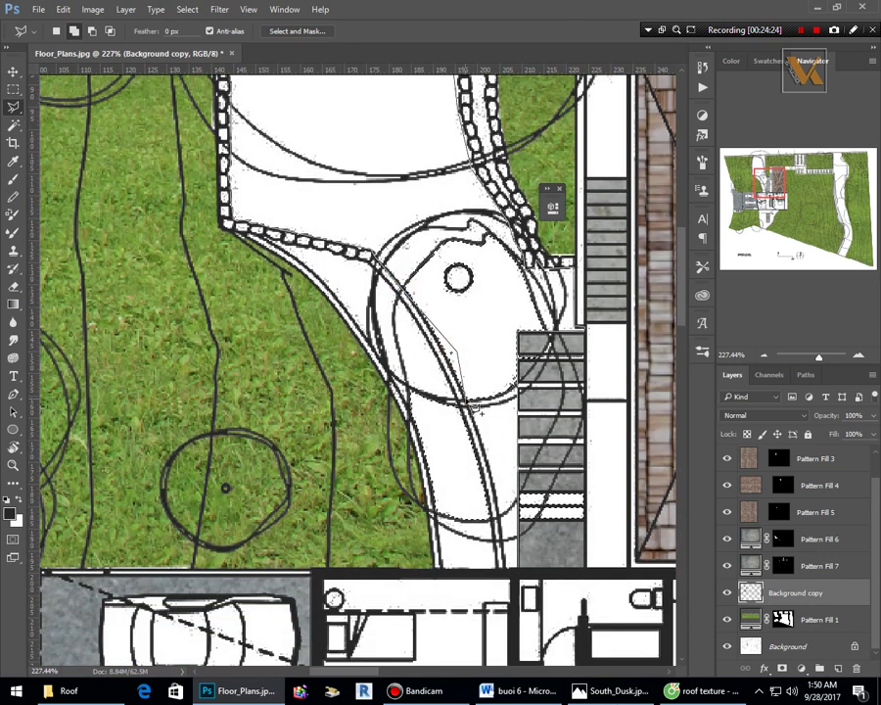
{"action": "left_click", "coordinate": [486, 453]}
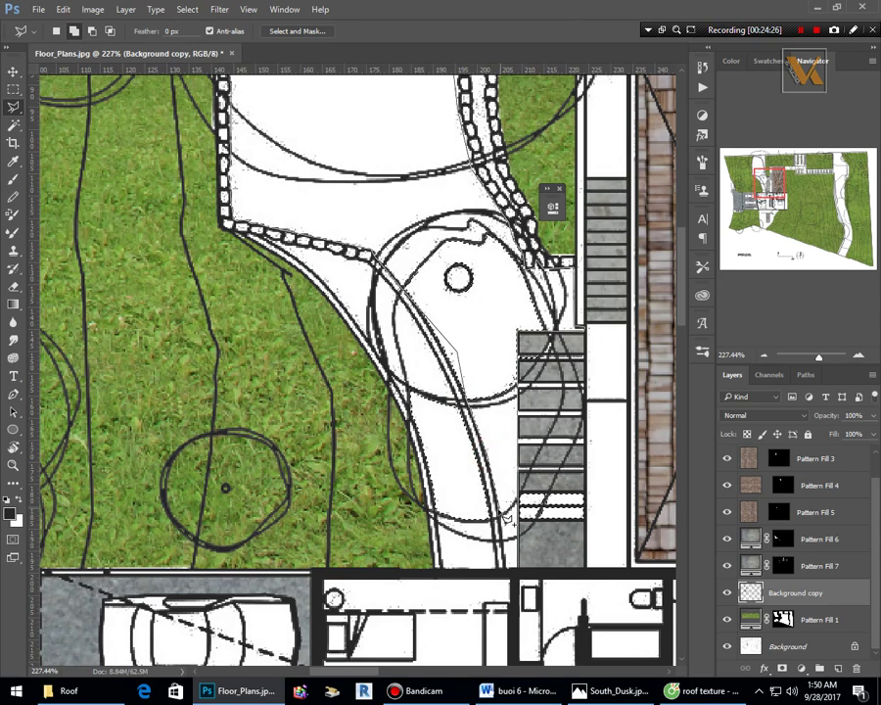
{"action": "left_click", "coordinate": [507, 519]}
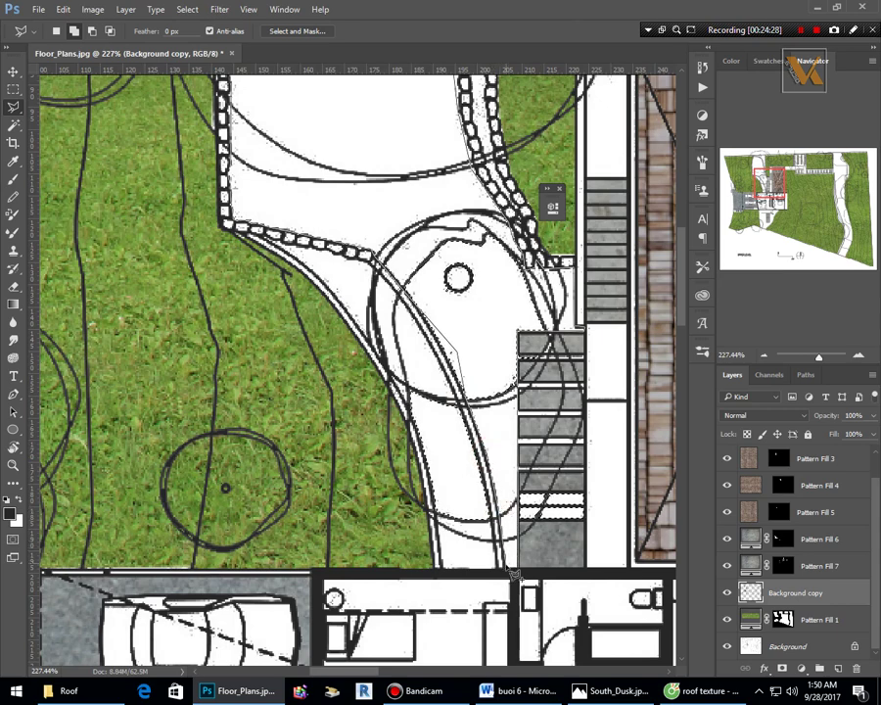
{"action": "left_click", "coordinate": [511, 567]}
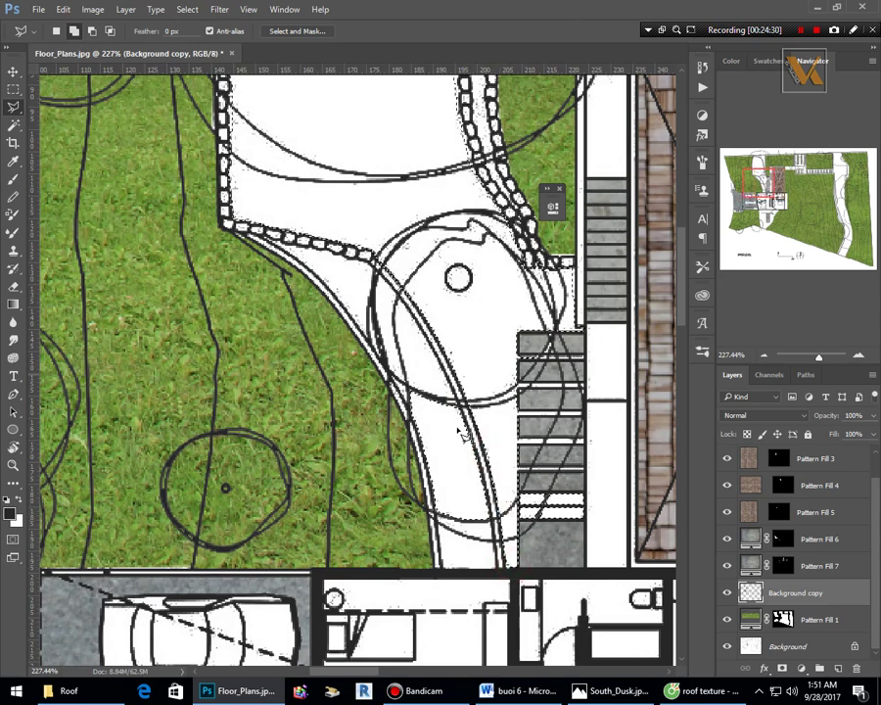
Add the missed end of the curved path against the house wall to the selection with the Polygonal Lasso.
{"action": "left_click", "coordinate": [442, 567]}
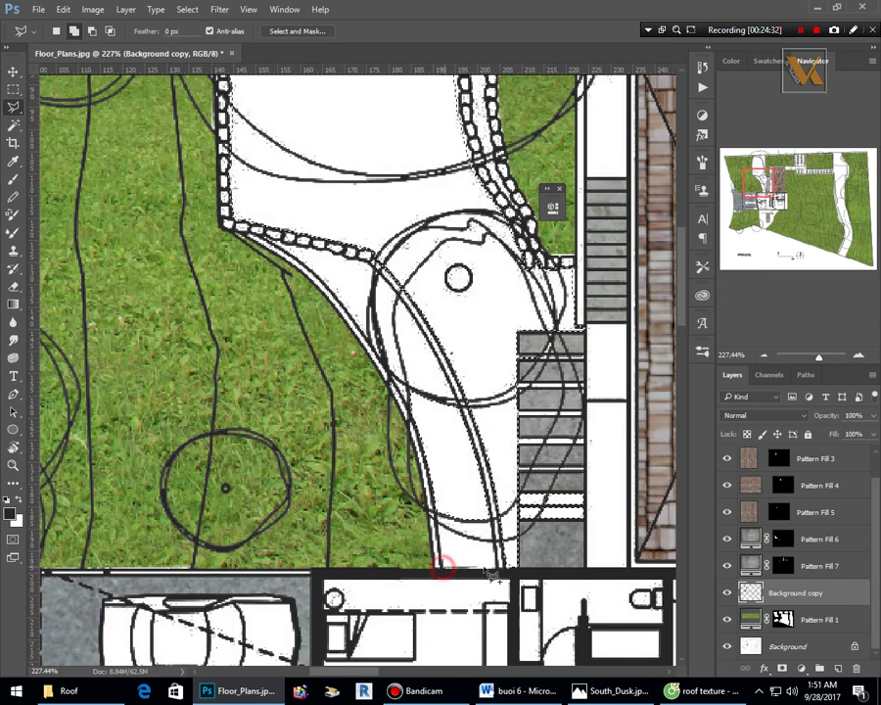
{"action": "left_click", "coordinate": [497, 571]}
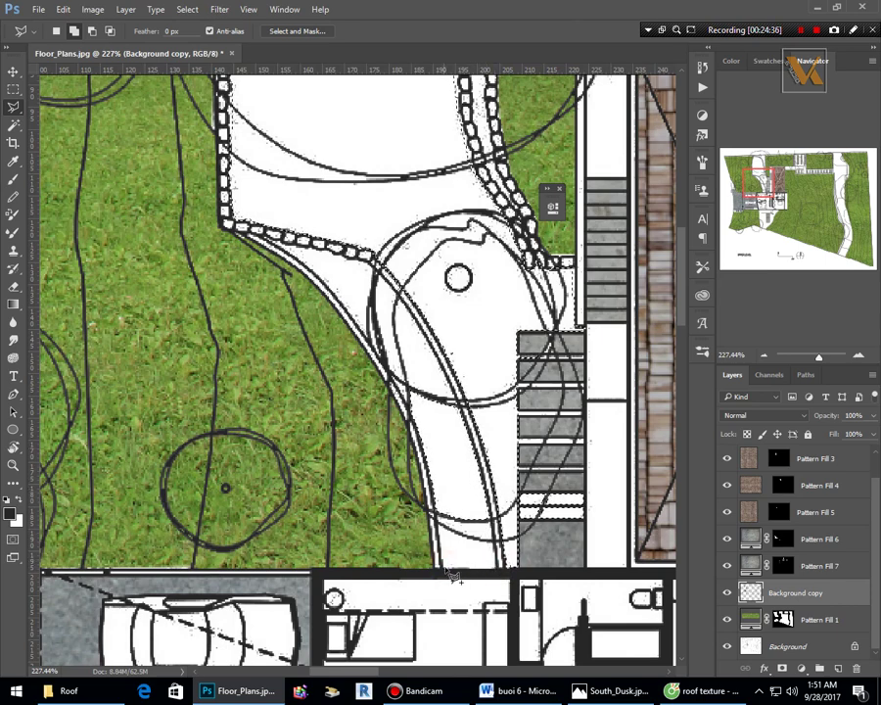
{"action": "left_click", "coordinate": [446, 565]}
{"action": "left_click", "coordinate": [497, 568]}
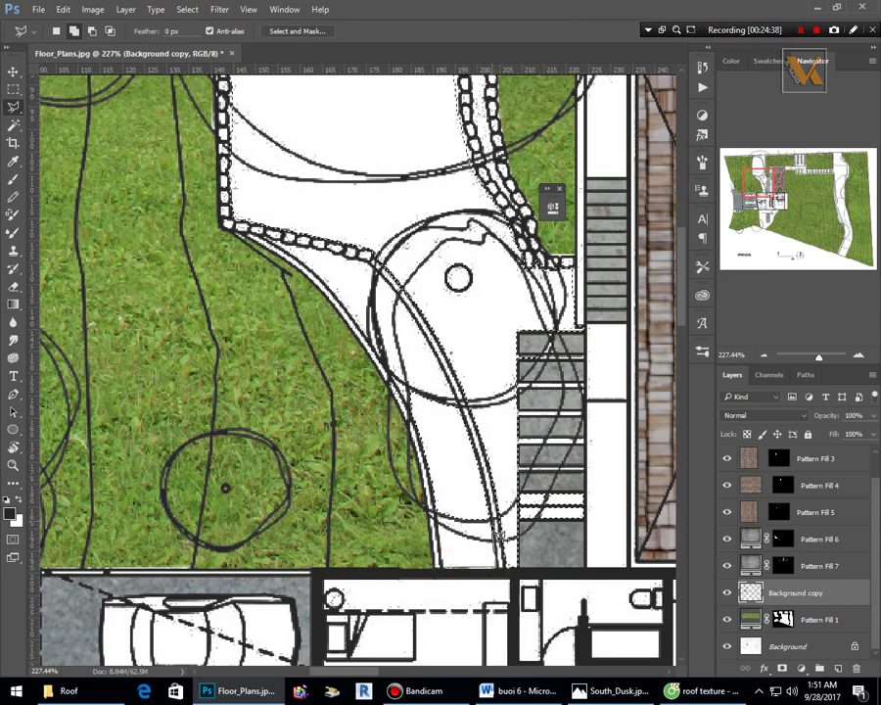
{"action": "left_click", "coordinate": [485, 507]}
{"action": "left_click", "coordinate": [445, 486]}
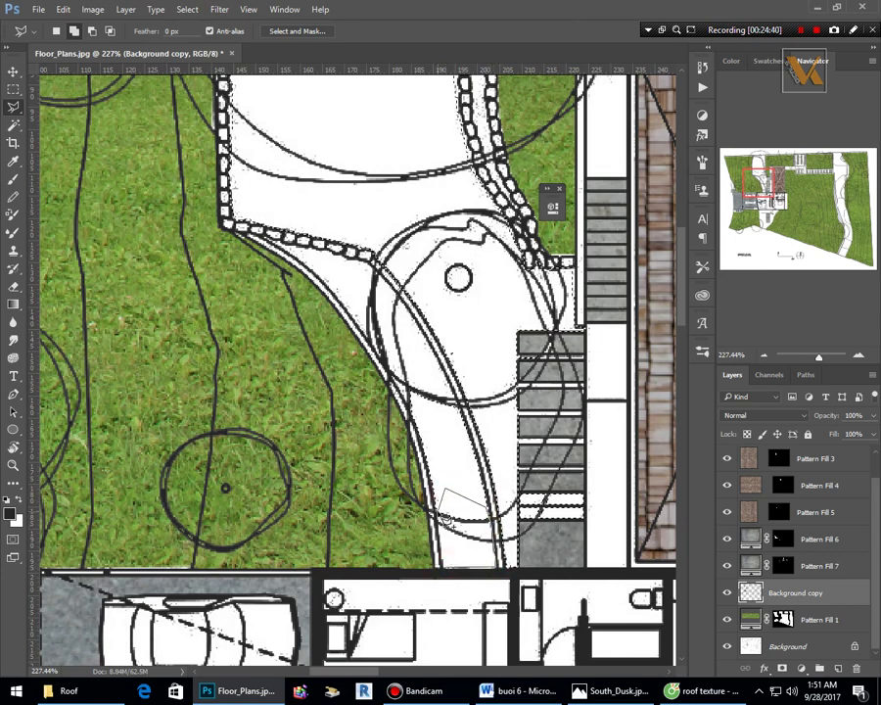
{"action": "left_click", "coordinate": [437, 509]}
{"action": "left_click", "coordinate": [448, 566]}
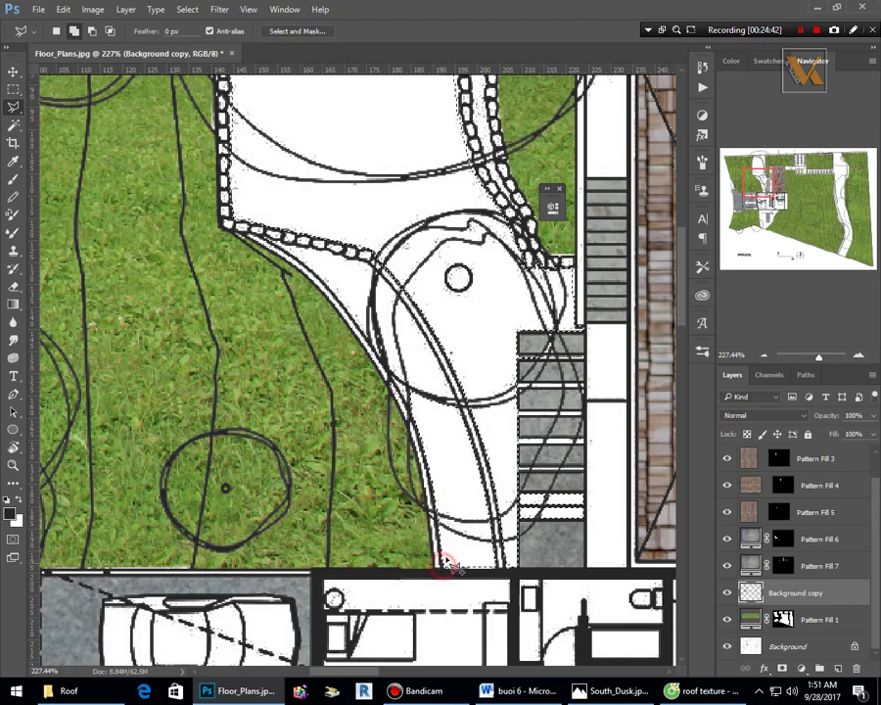
Create a Pattern Fill layer over the selected stone-edged area and curved path using the Dacuoi.jpg river-stone pattern.
{"action": "scroll", "coordinate": [450, 571], "scroll_direction": "down", "scroll_amount": 5}
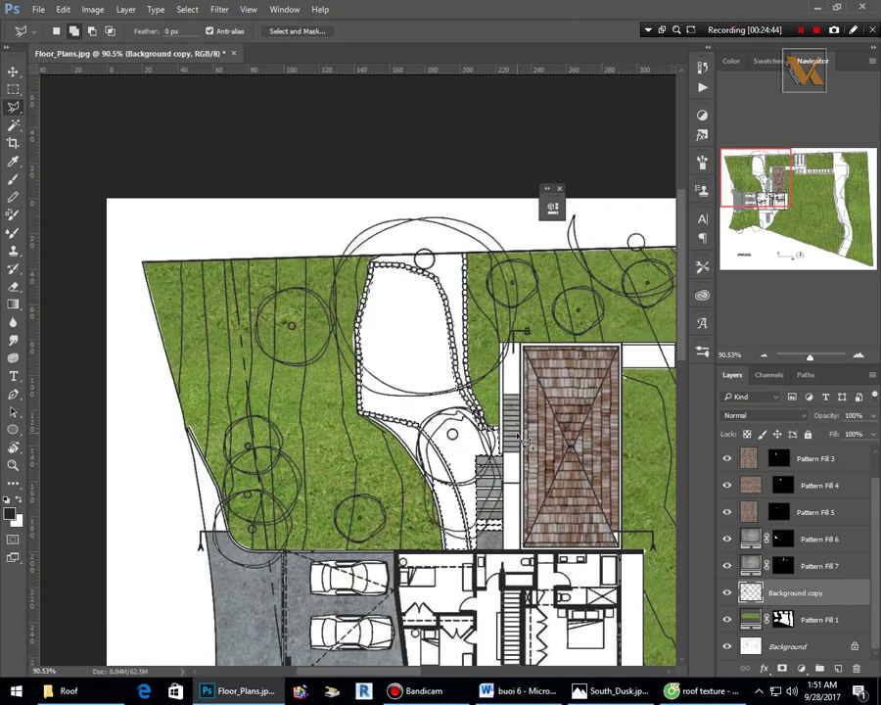
{"action": "scroll", "coordinate": [460, 450], "scroll_direction": "up", "scroll_amount": 6}
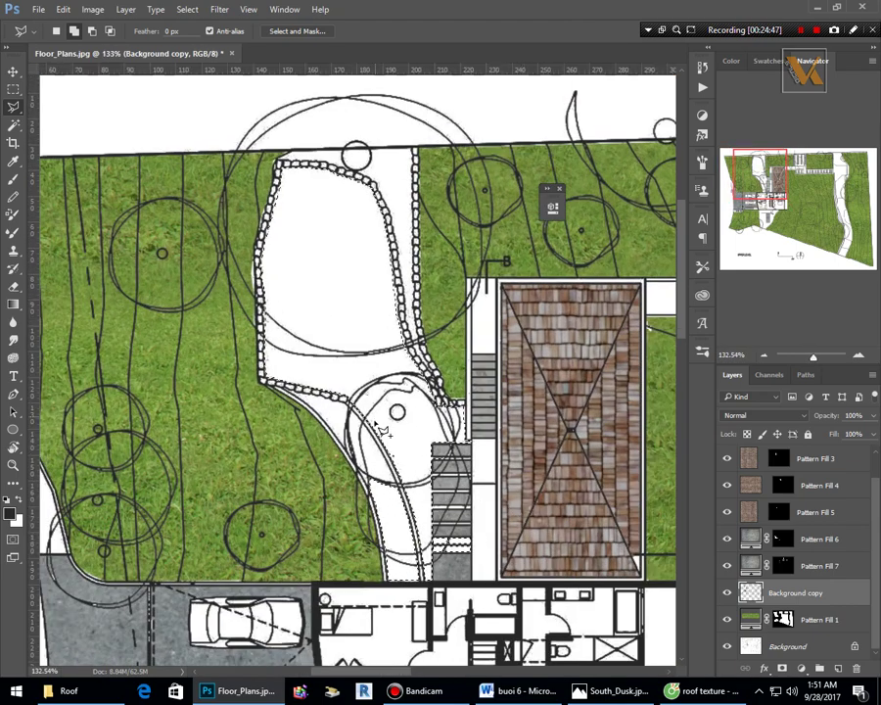
{"action": "scroll", "coordinate": [380, 480], "scroll_direction": "down", "scroll_amount": 4}
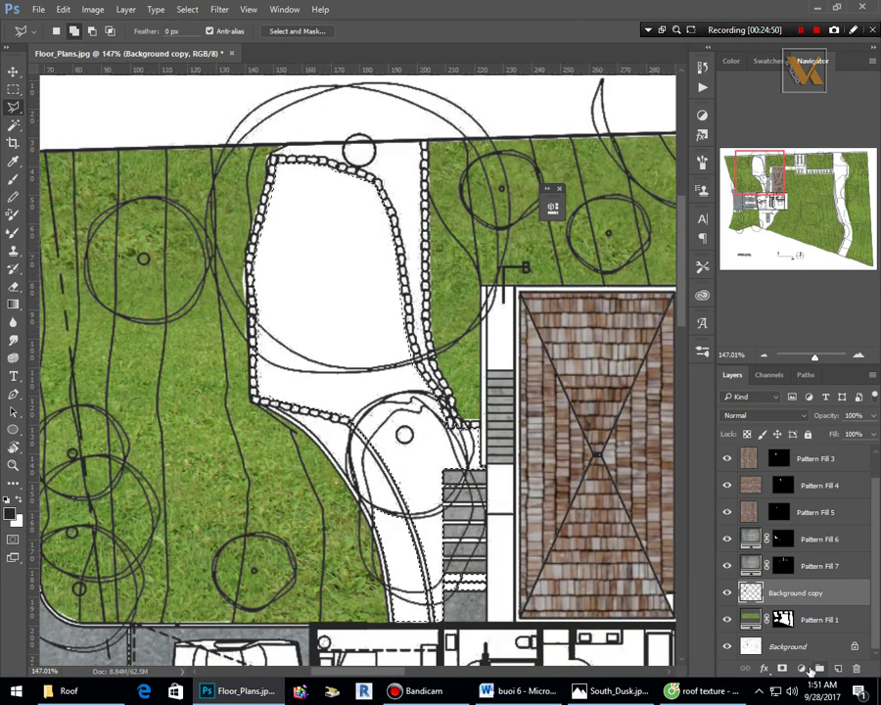
{"action": "left_click", "coordinate": [800, 668]}
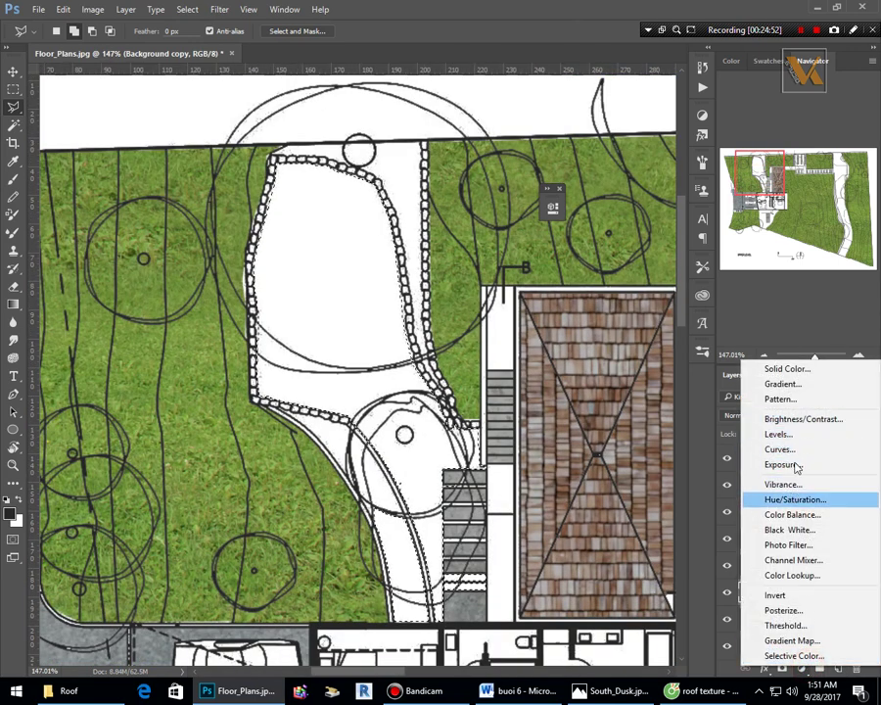
{"action": "left_click", "coordinate": [780, 400]}
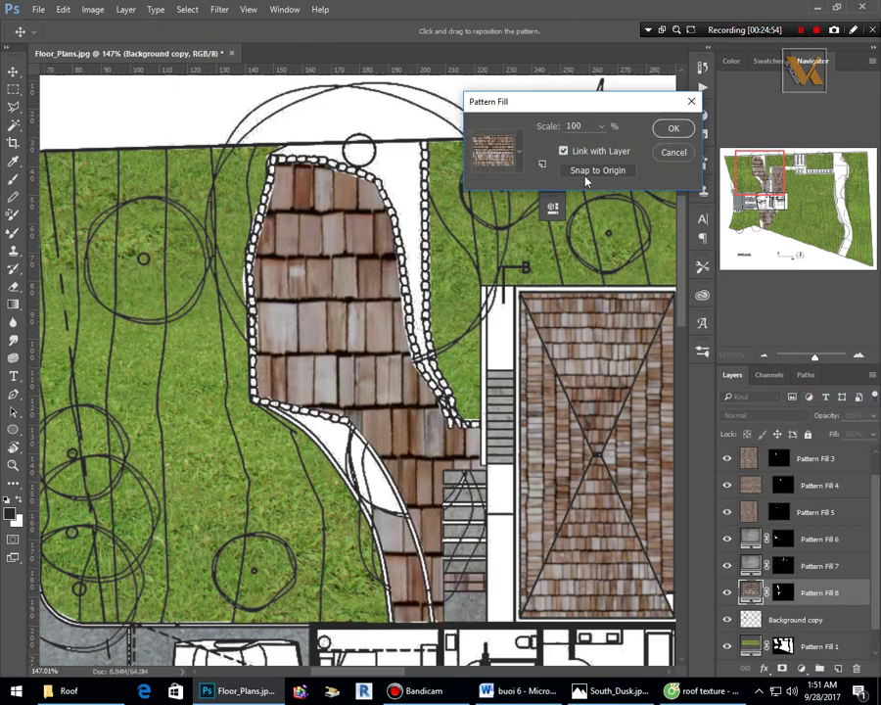
{"action": "left_click", "coordinate": [523, 164]}
{"action": "left_click", "coordinate": [492, 235]}
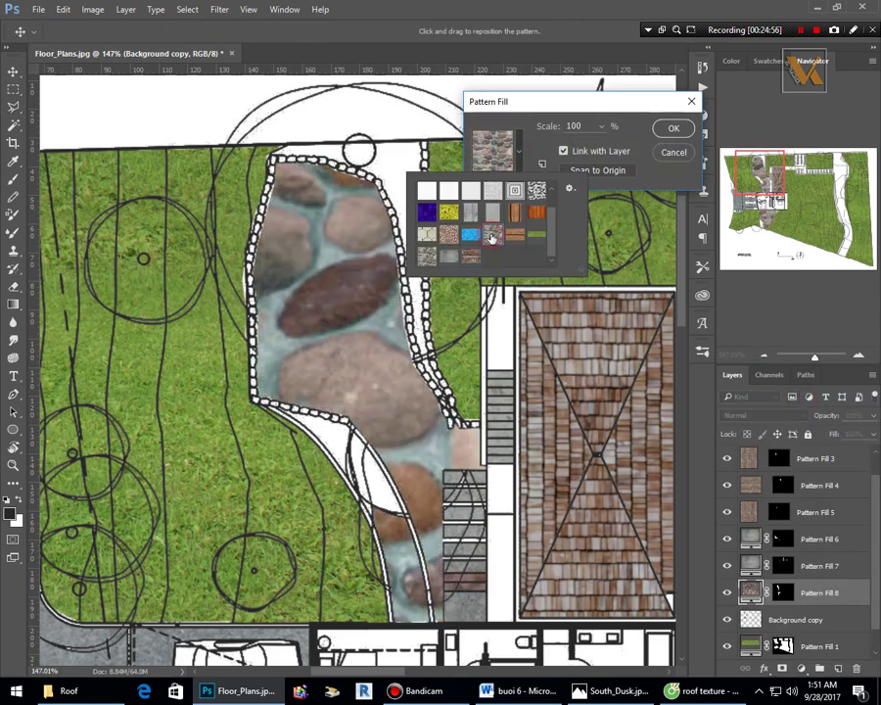
Try the river-stone pattern at scales of 30, 15, 3 and 4%, and apply it at 8%.
{"action": "left_click", "coordinate": [586, 128]}
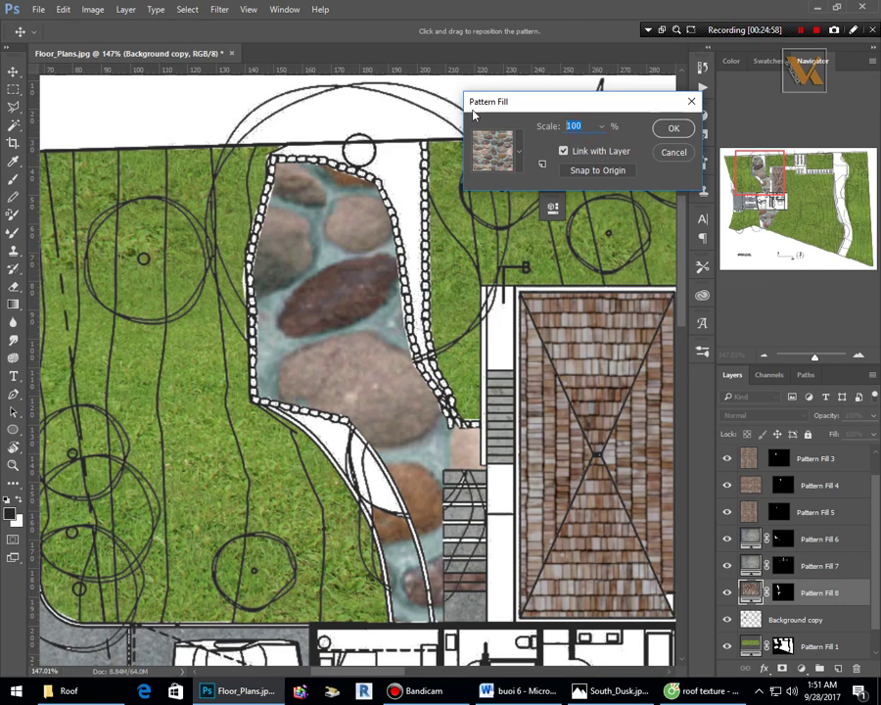
{"action": "type", "text": "30"}
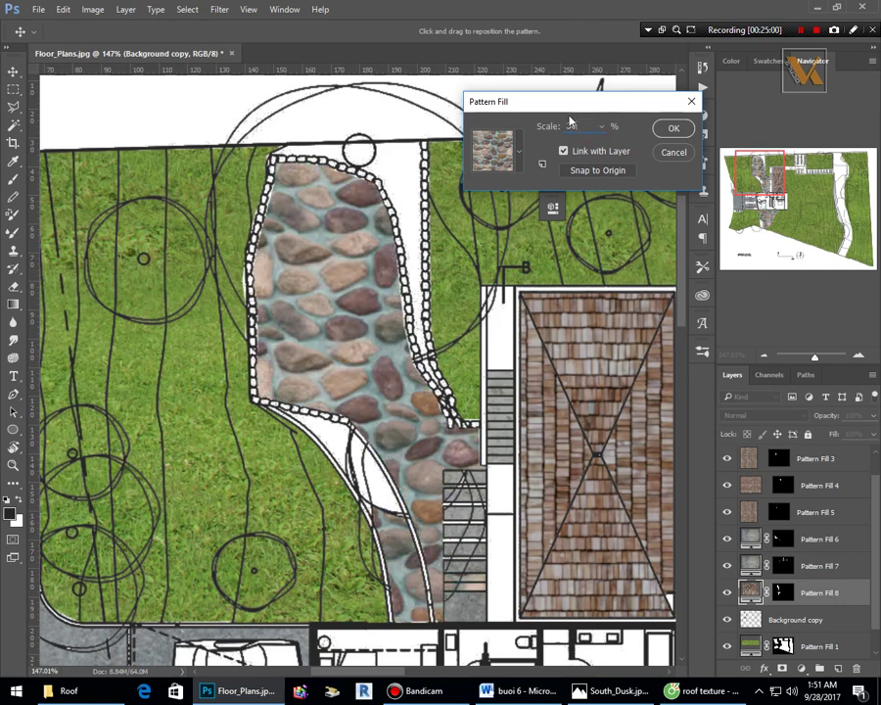
{"action": "type", "text": "15"}
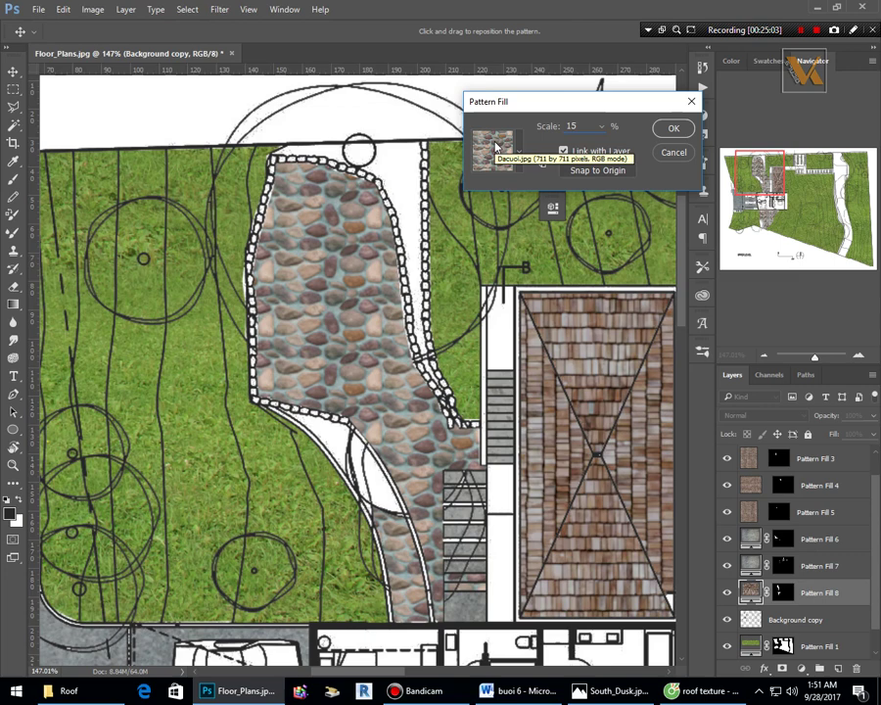
{"action": "left_click", "coordinate": [583, 127]}
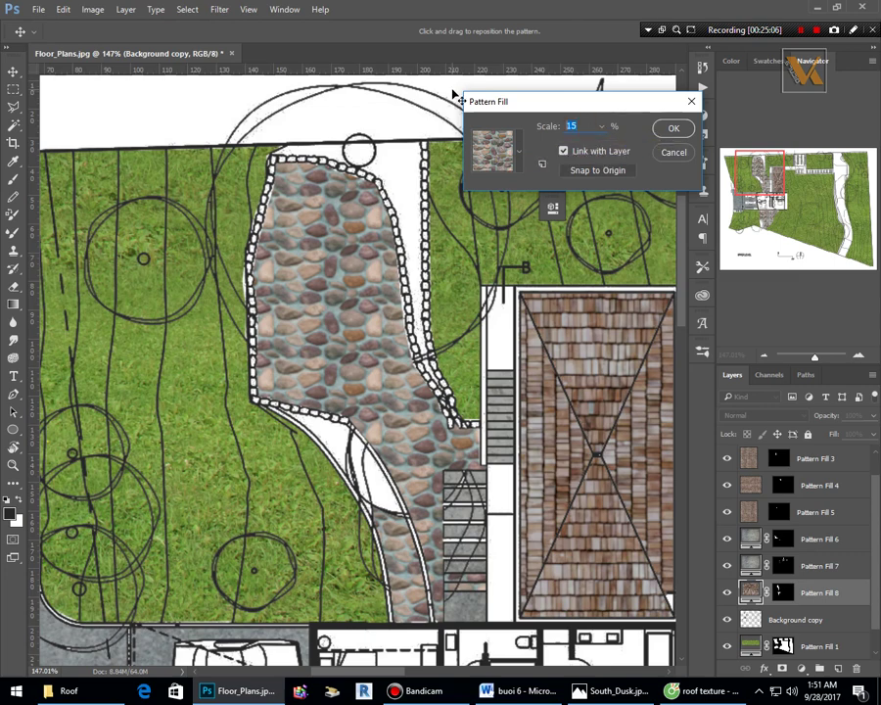
{"action": "type", "text": "3"}
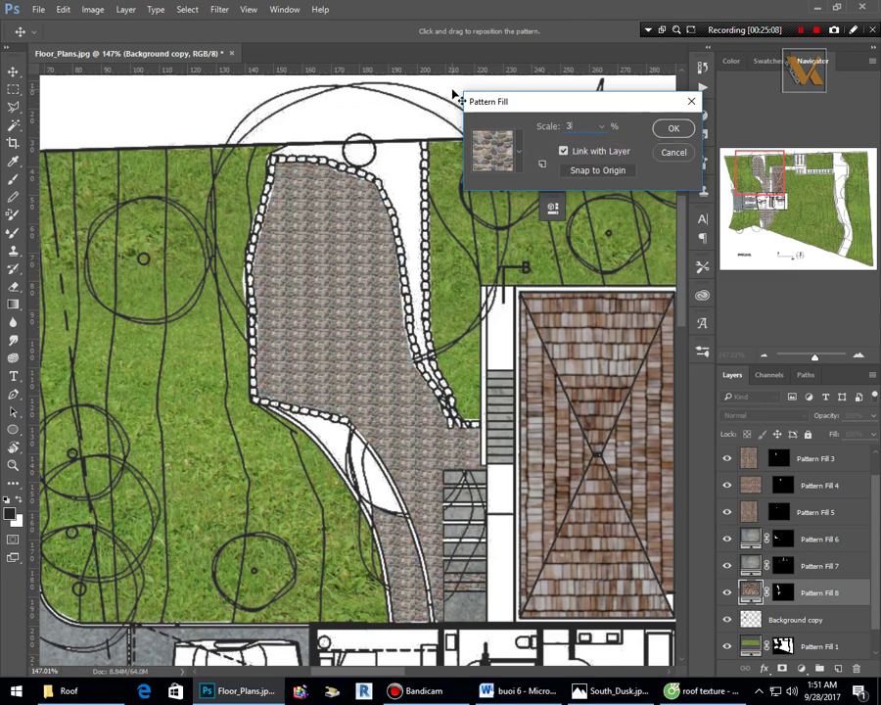
{"action": "type", "text": "4"}
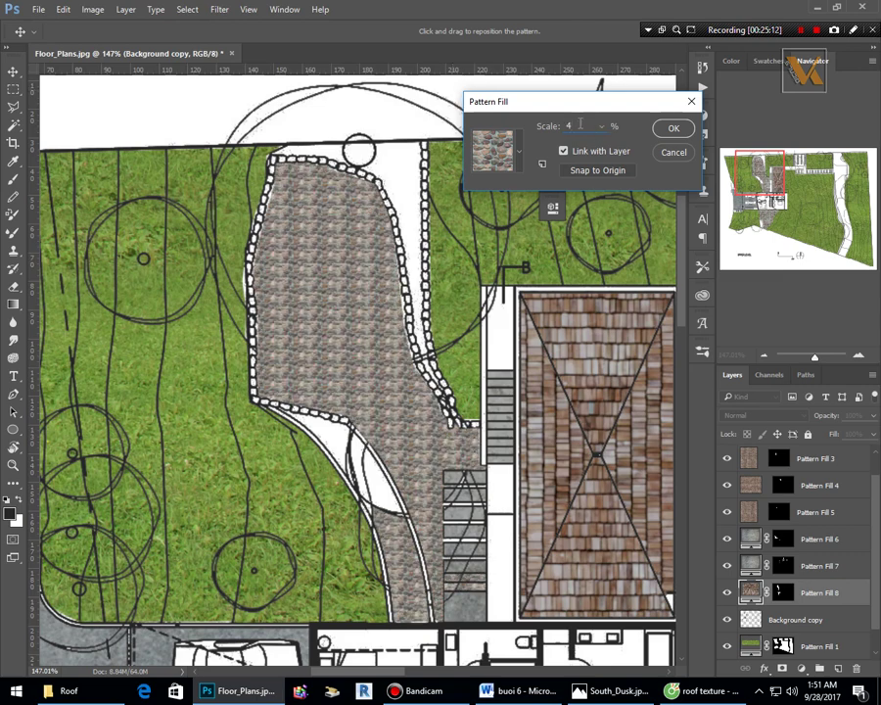
{"action": "type", "text": "8"}
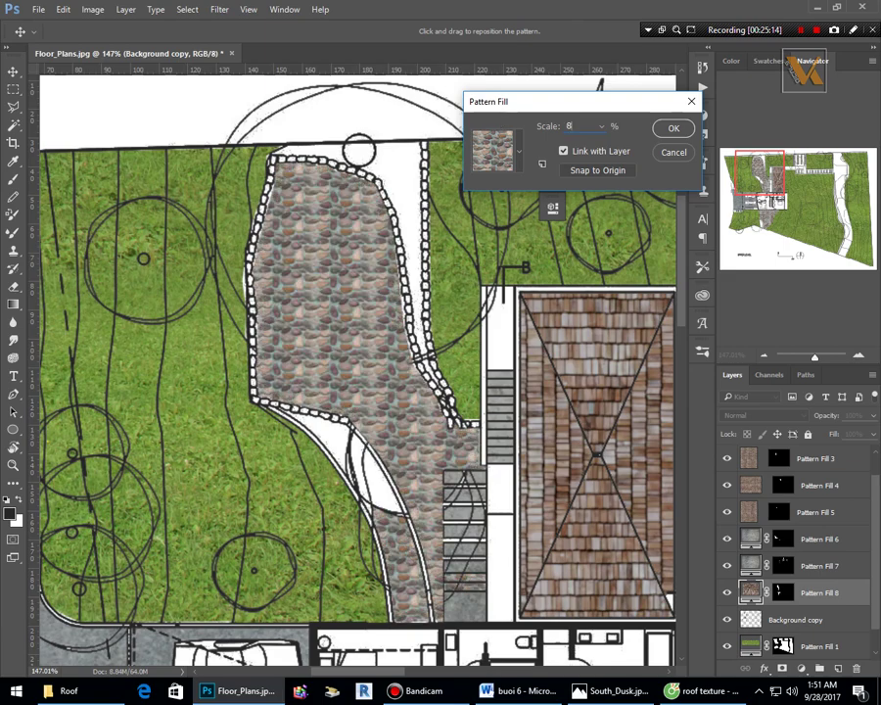
{"action": "left_click", "coordinate": [672, 128]}
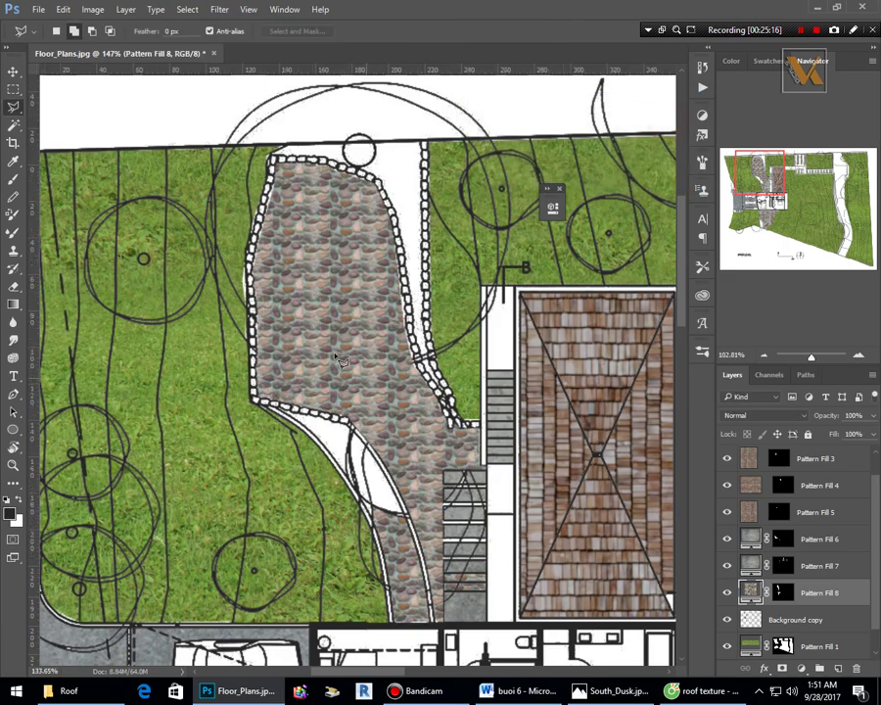
Select the white gaps between the curved path's edge lines and the stone fill with the Magic Wand on Background copy.
{"action": "scroll", "coordinate": [351, 321], "scroll_direction": "down", "scroll_amount": 4}
{"action": "scroll", "coordinate": [361, 316], "scroll_direction": "down", "scroll_amount": 2}
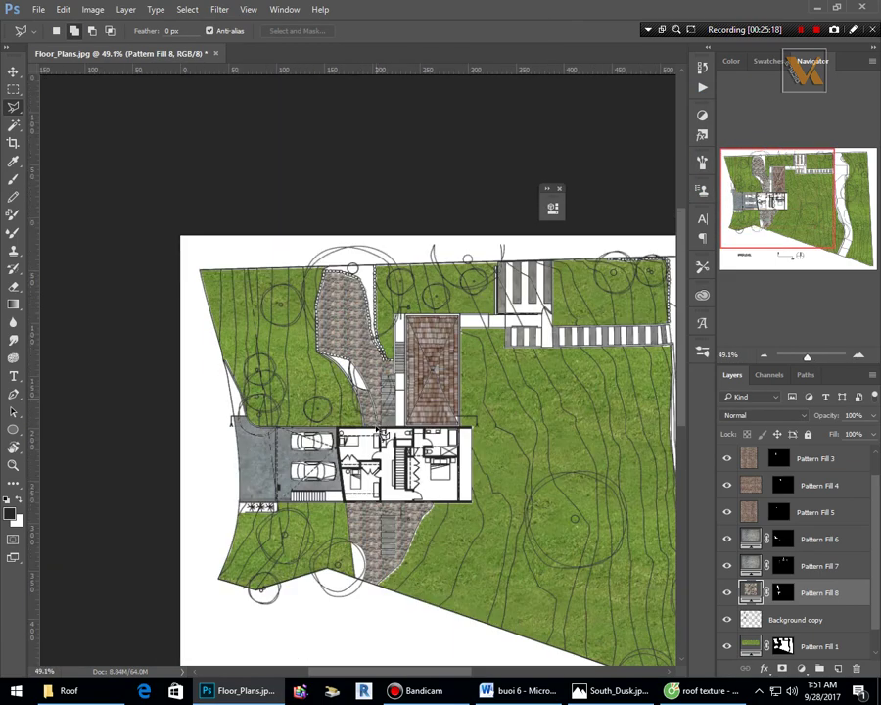
{"action": "scroll", "coordinate": [382, 432], "scroll_direction": "up", "scroll_amount": 8}
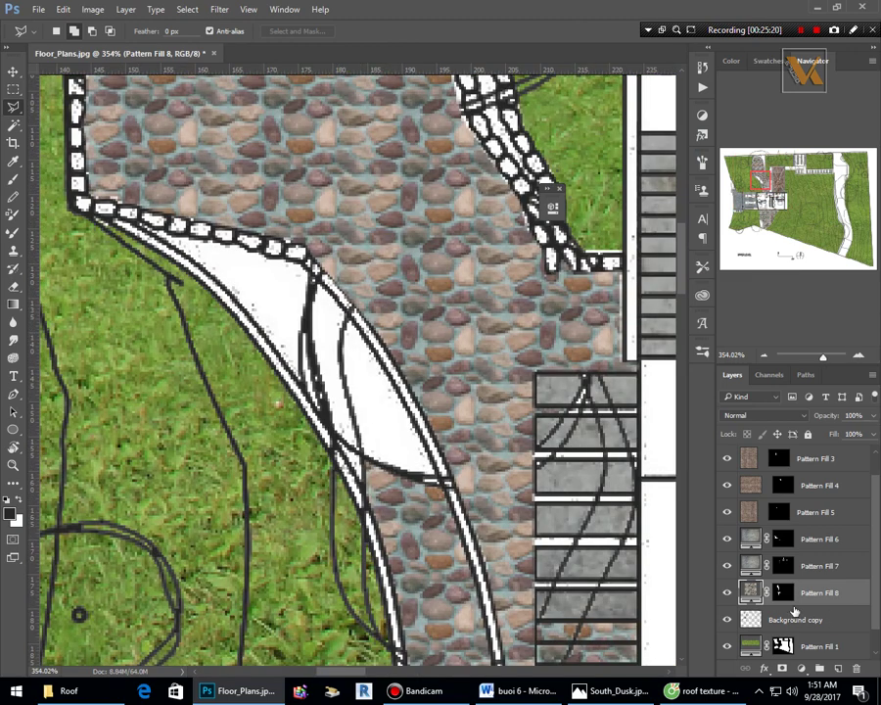
{"action": "left_click", "coordinate": [789, 614]}
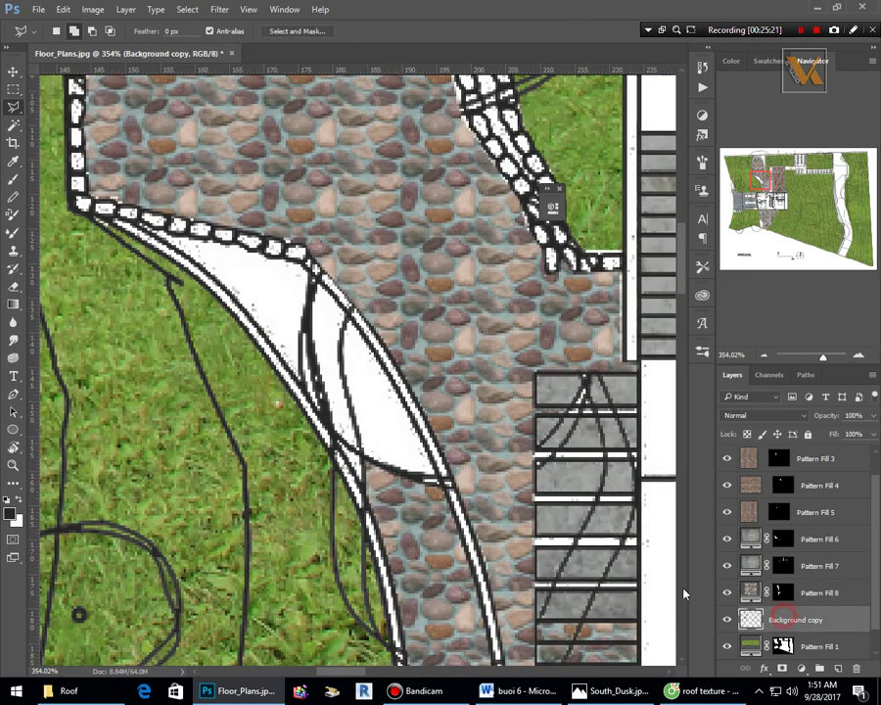
{"action": "left_click", "coordinate": [11, 125]}
{"action": "left_click", "coordinate": [404, 425]}
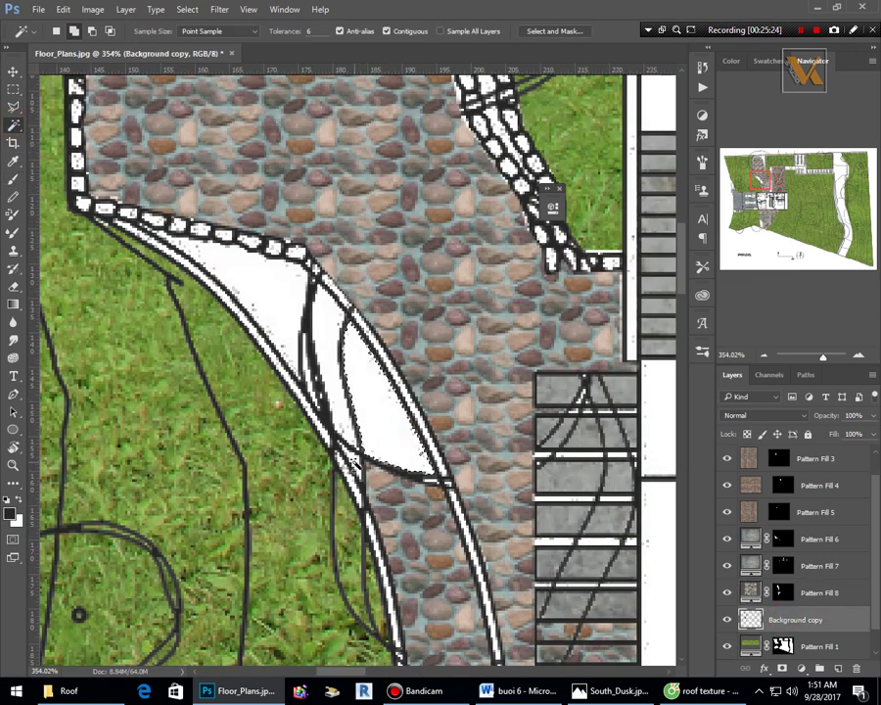
{"action": "left_click", "coordinate": [286, 284], "text": "shift"}
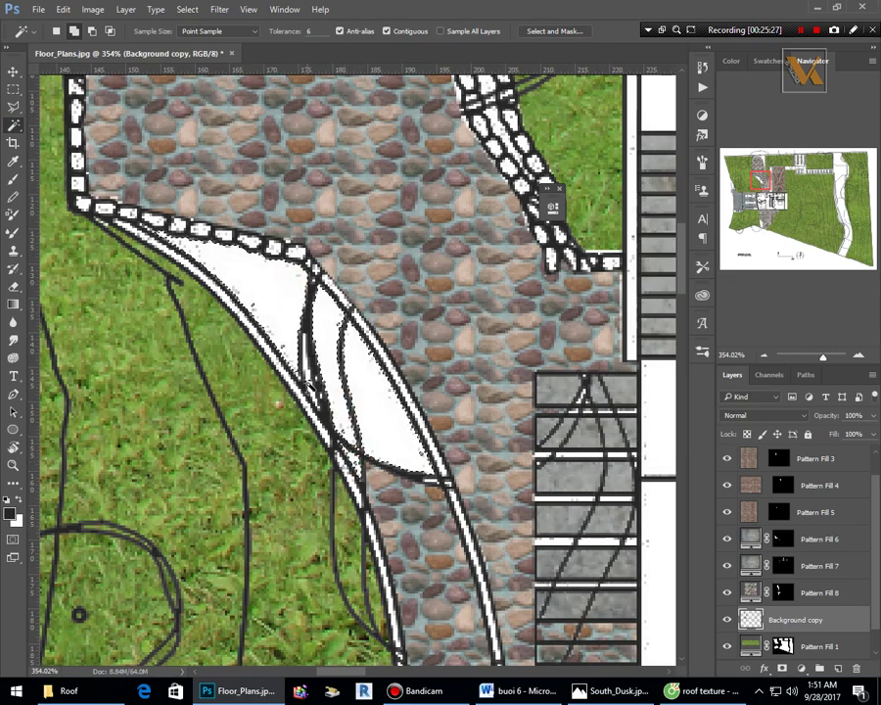
Add the white gap inside the tree circle beside the stone paving below the house to the selection.
{"action": "scroll", "coordinate": [333, 236], "scroll_direction": "up", "scroll_amount": 1}
{"action": "scroll", "coordinate": [333, 236], "scroll_direction": "down", "scroll_amount": 5}
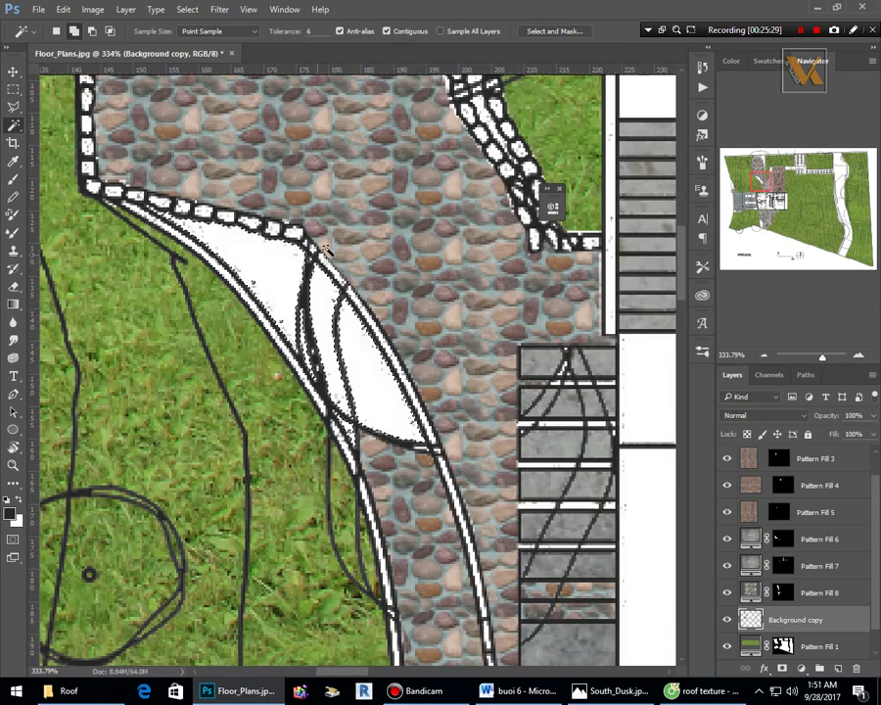
{"action": "scroll", "coordinate": [370, 326], "scroll_direction": "down", "scroll_amount": 4}
{"action": "scroll", "coordinate": [372, 564], "scroll_direction": "up", "scroll_amount": 7}
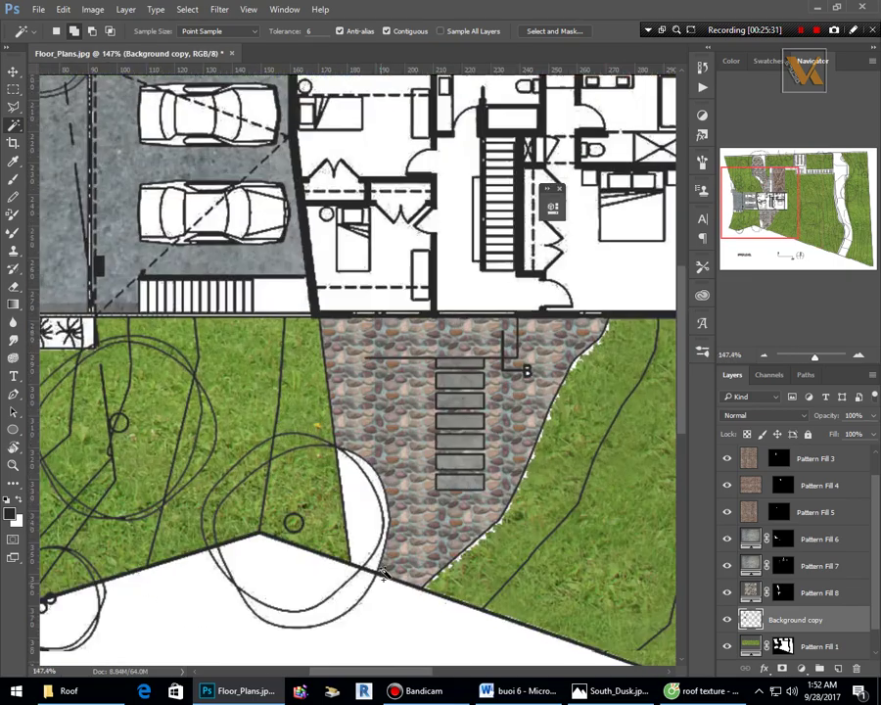
{"action": "scroll", "coordinate": [364, 554], "scroll_direction": "up", "scroll_amount": 1}
{"action": "scroll", "coordinate": [348, 466], "scroll_direction": "down", "scroll_amount": 3}
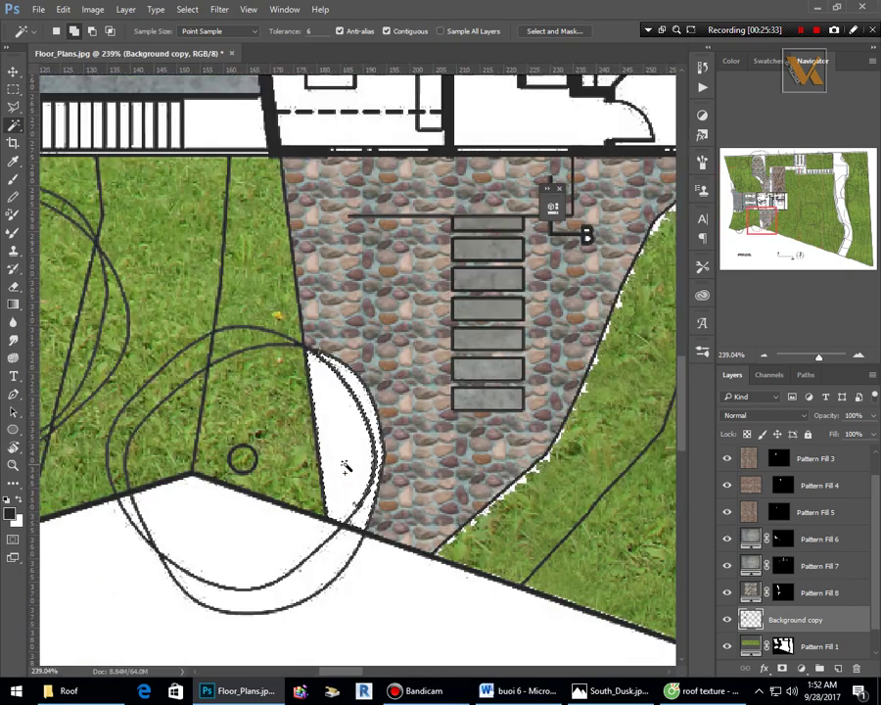
Fill the selected gaps with white on the Pattern Fill 8 layer mask to extend the river stones into them.
{"action": "scroll", "coordinate": [336, 467], "scroll_direction": "down", "scroll_amount": 4}
{"action": "scroll", "coordinate": [343, 230], "scroll_direction": "up", "scroll_amount": 4}
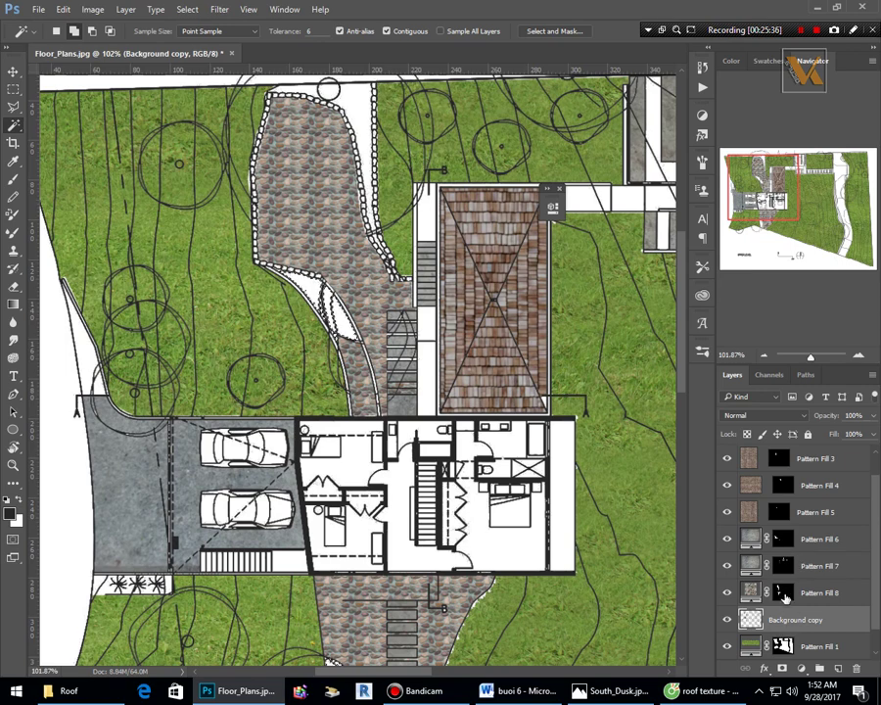
{"action": "left_click", "coordinate": [783, 593]}
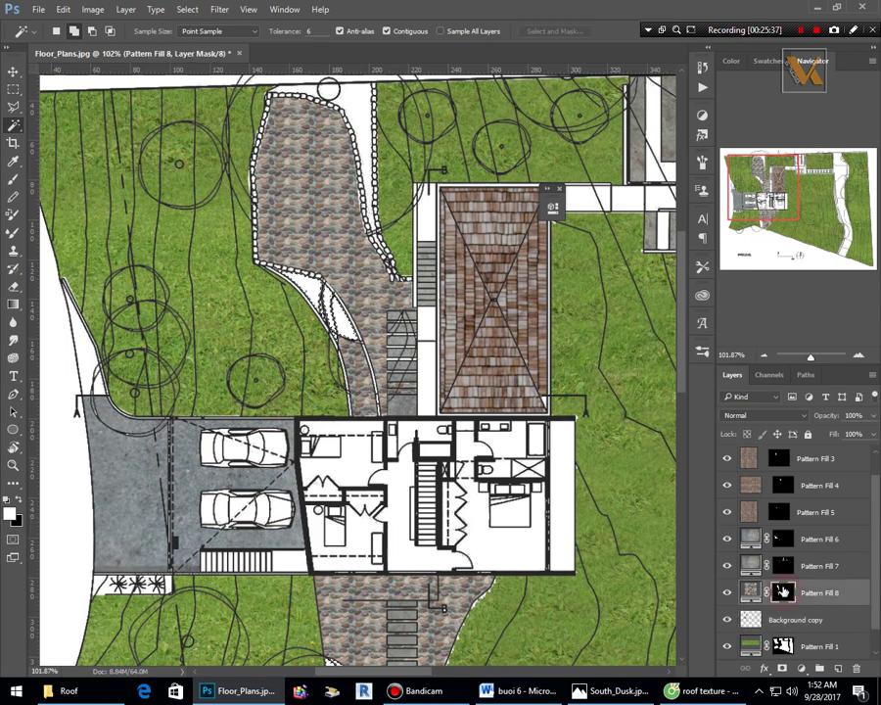
{"action": "scroll", "coordinate": [308, 261], "scroll_direction": "down", "scroll_amount": 4}
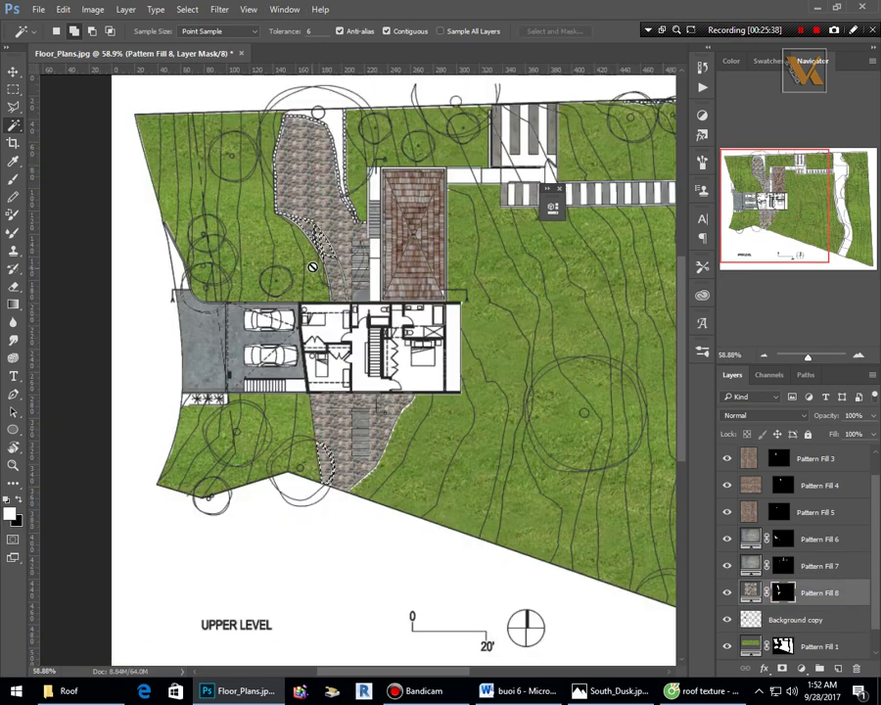
{"action": "scroll", "coordinate": [240, 189], "scroll_direction": "up", "scroll_amount": 3}
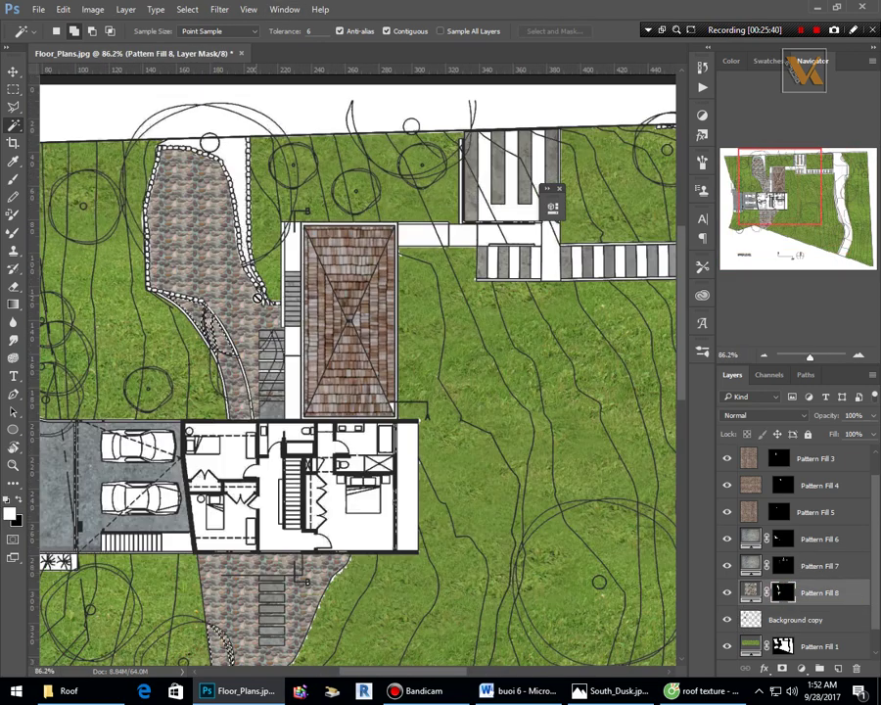
{"action": "scroll", "coordinate": [293, 313], "scroll_direction": "down", "scroll_amount": 3}
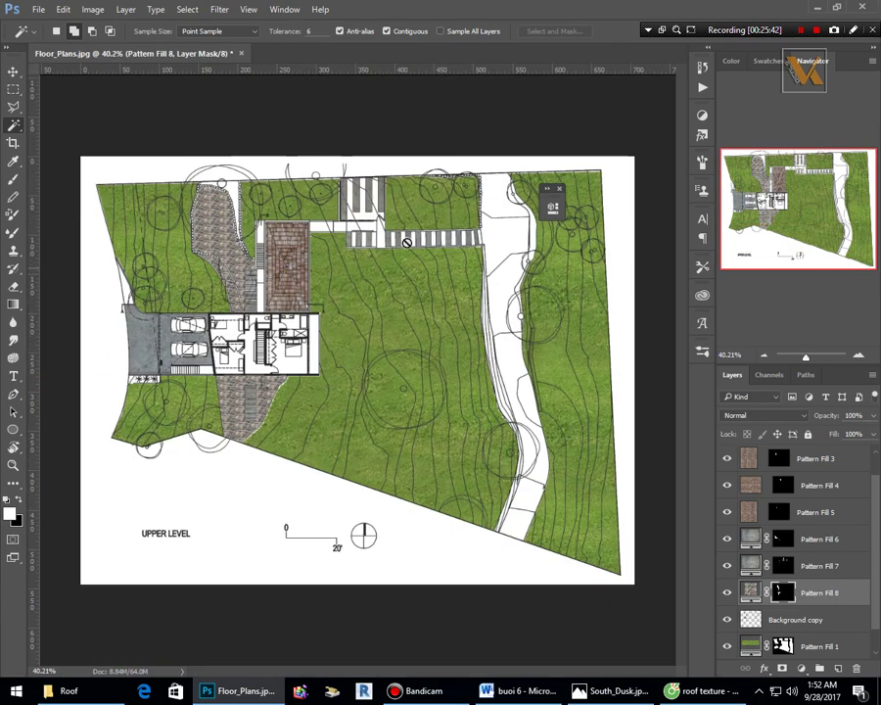
Find the 237brick paving texture in the B6 folder under Buổi 6 in File Explorer and open it in Photoshop.
{"action": "scroll", "coordinate": [389, 191], "scroll_direction": "up", "scroll_amount": 1}
{"action": "scroll", "coordinate": [367, 264], "scroll_direction": "down", "scroll_amount": 1}
{"action": "scroll", "coordinate": [570, 518], "scroll_direction": "up", "scroll_amount": 4}
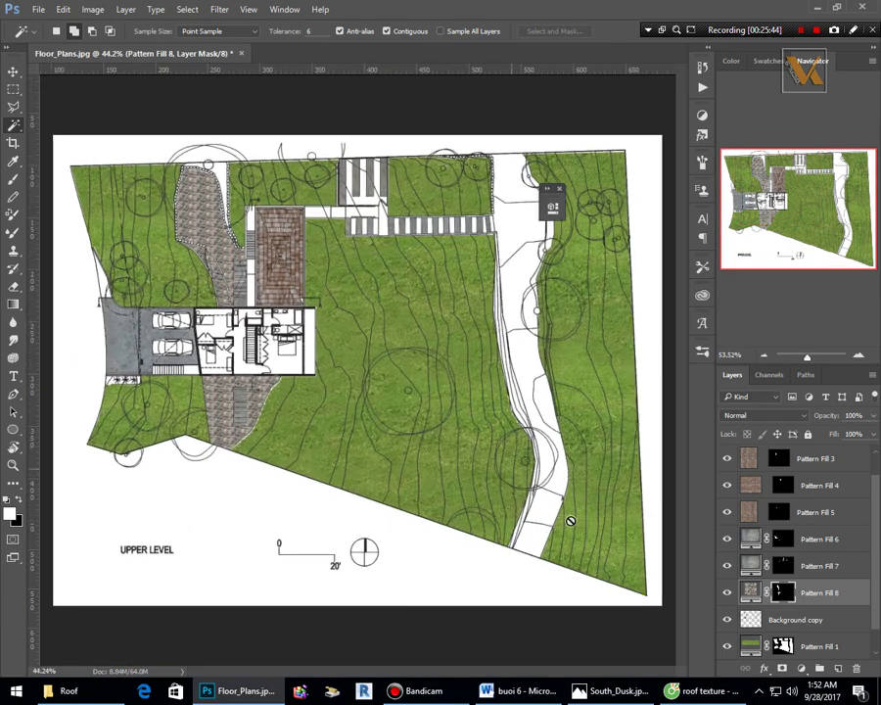
{"action": "scroll", "coordinate": [446, 537], "scroll_direction": "up", "scroll_amount": 1}
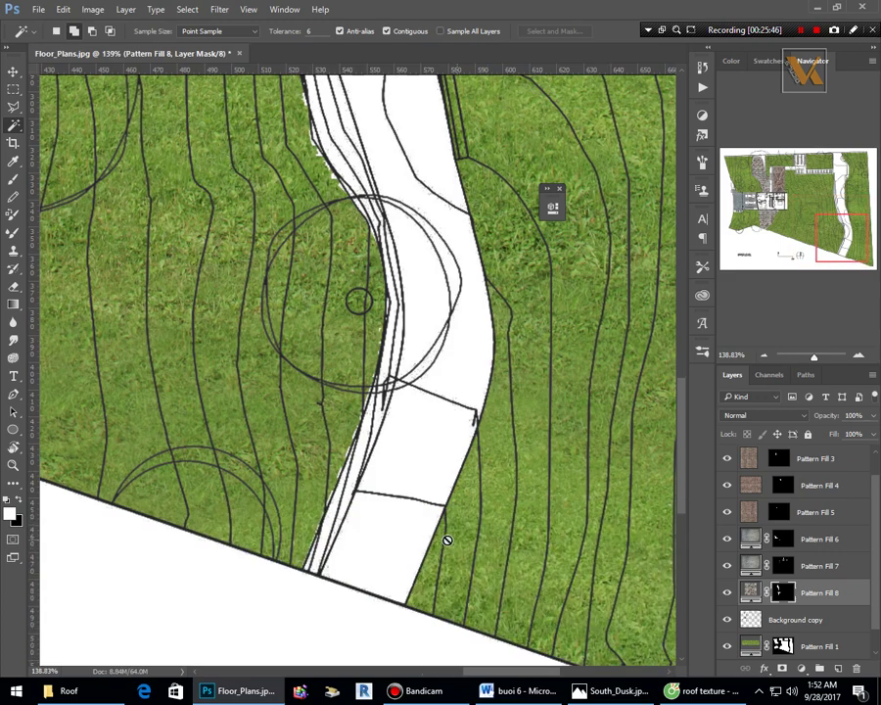
{"action": "scroll", "coordinate": [378, 541], "scroll_direction": "down", "scroll_amount": 3}
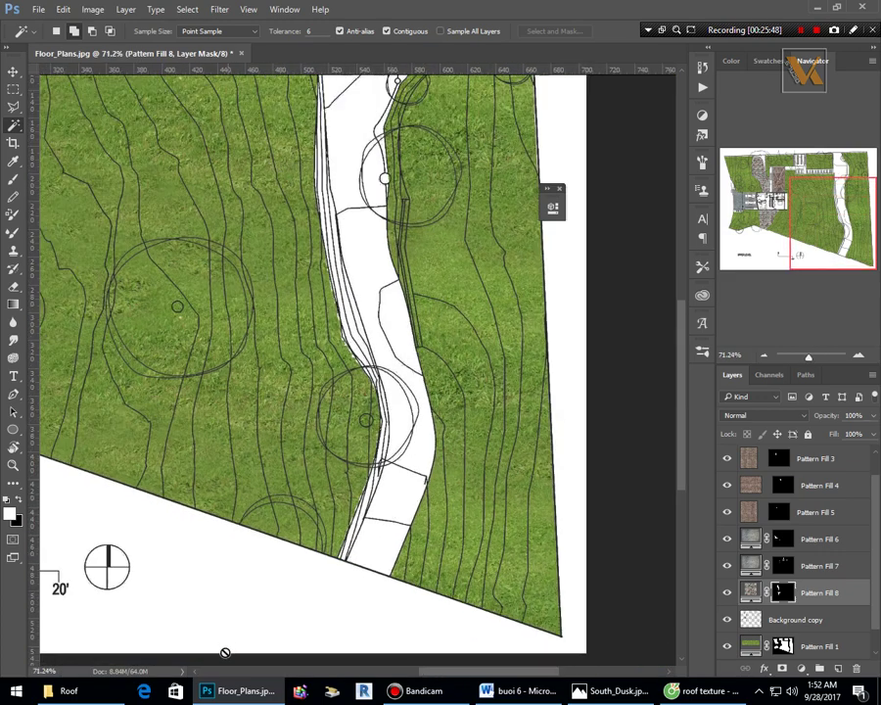
{"action": "left_click", "coordinate": [71, 690]}
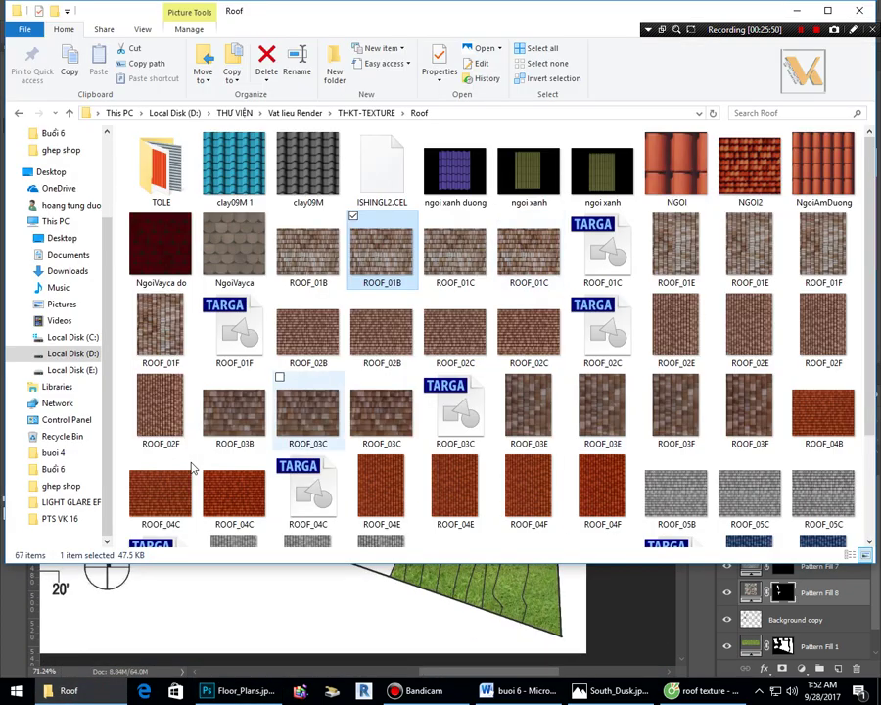
{"action": "left_click", "coordinate": [54, 469]}
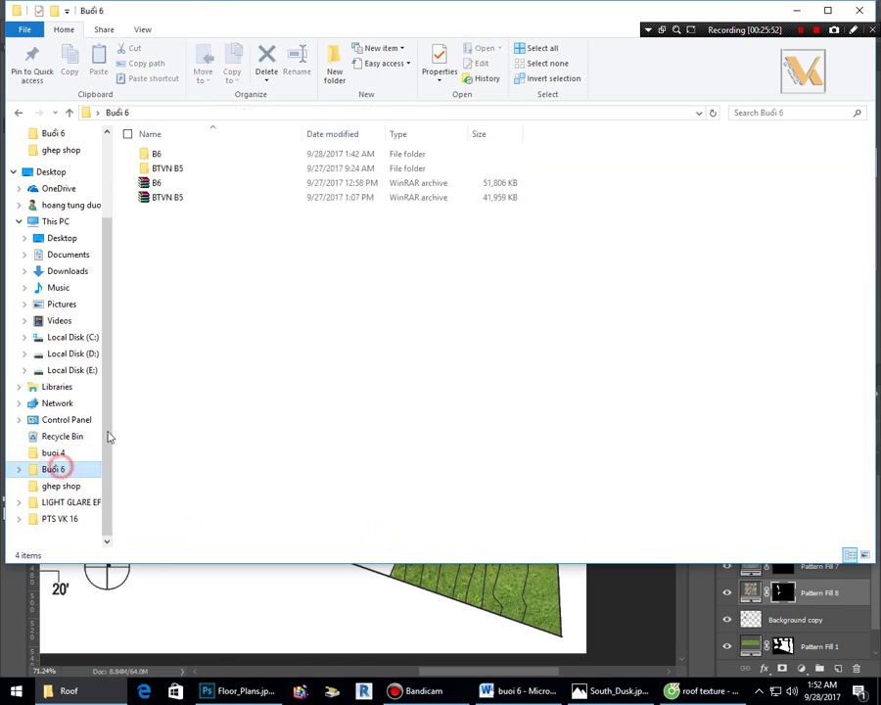
{"action": "double_click", "coordinate": [191, 155]}
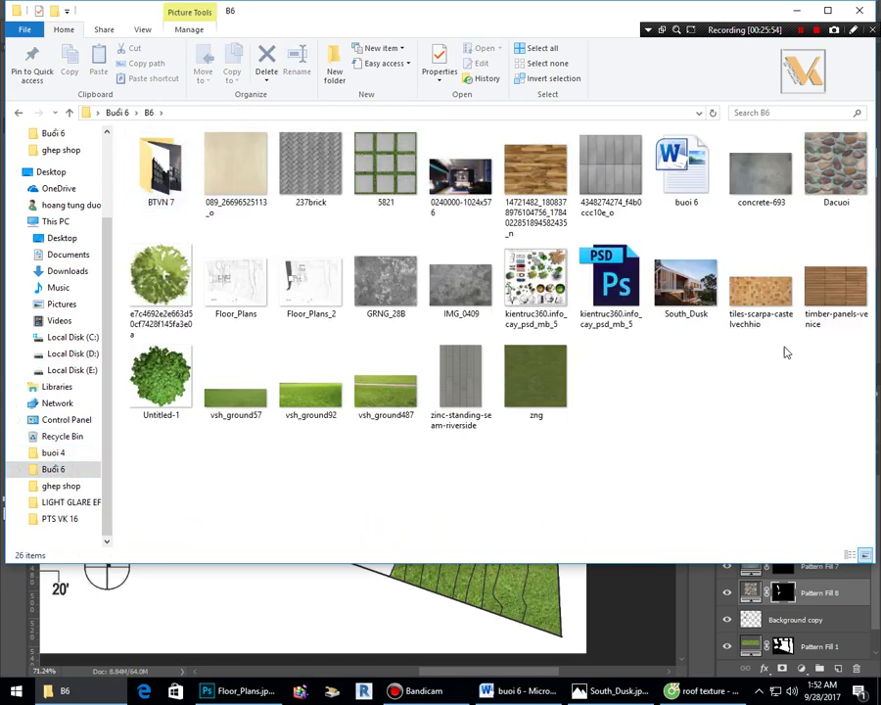
{"action": "left_click", "coordinate": [771, 286]}
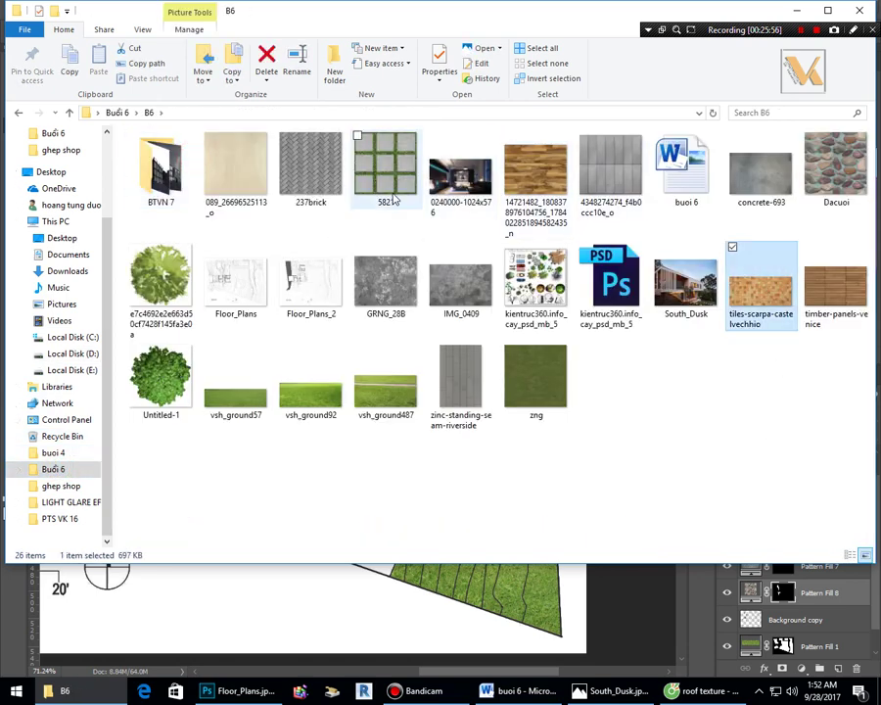
{"action": "left_click", "coordinate": [323, 172]}
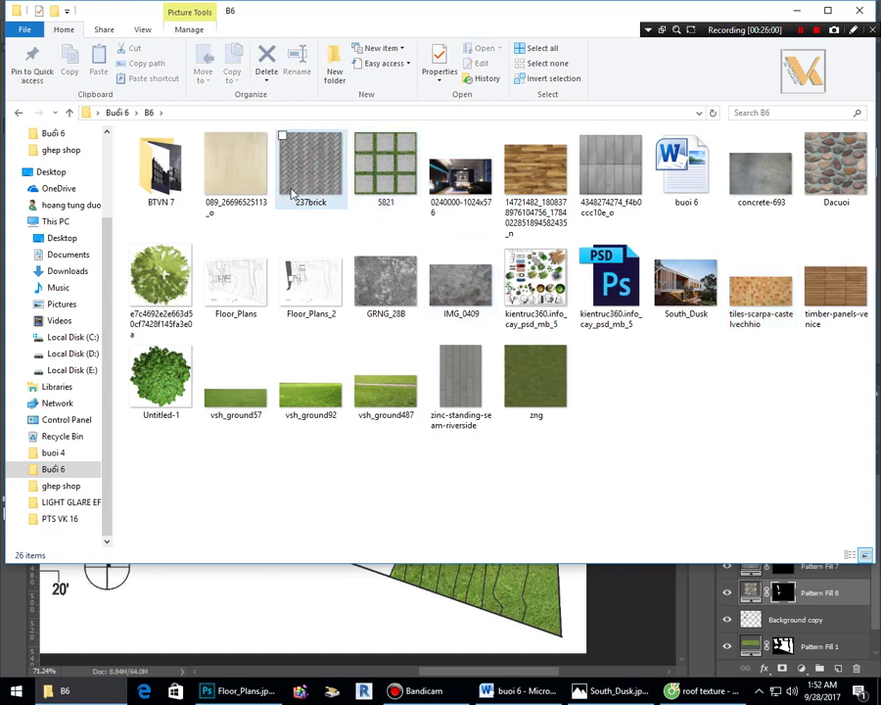
{"action": "mouse_move", "coordinate": [306, 157]}
{"action": "left_mouse_down"}
{"action": "mouse_move", "coordinate": [342, 501]}
{"action": "mouse_move", "coordinate": [240, 690]}
{"action": "mouse_move", "coordinate": [445, 44]}
{"action": "mouse_move", "coordinate": [419, 92]}
{"action": "left_mouse_up"}
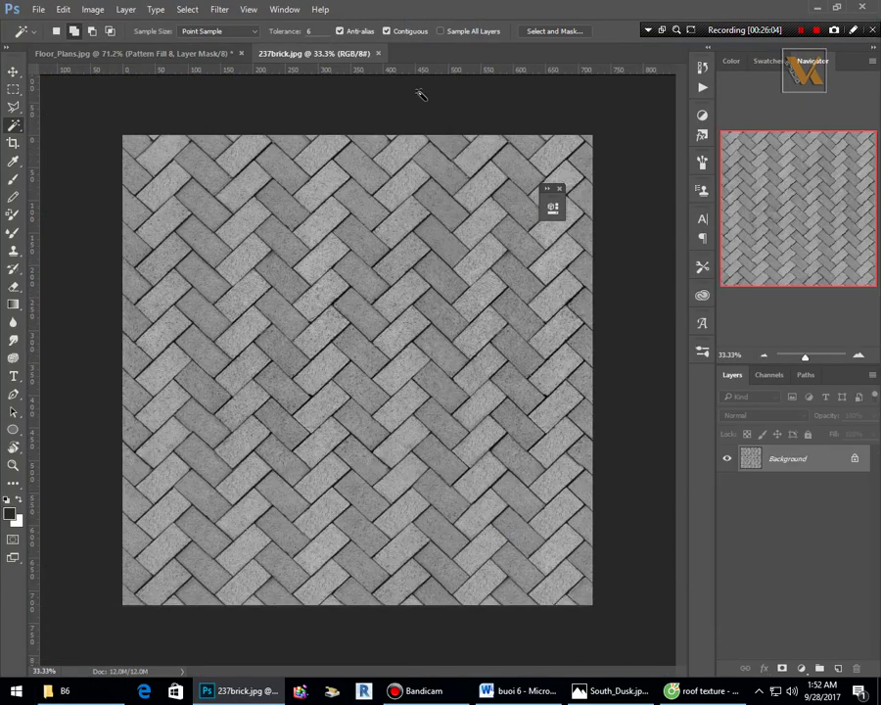
Define the brick image as a pattern named 237brick.jpg, close it and return to the whole Floor_Plans drawing.
{"action": "left_click", "coordinate": [62, 9]}
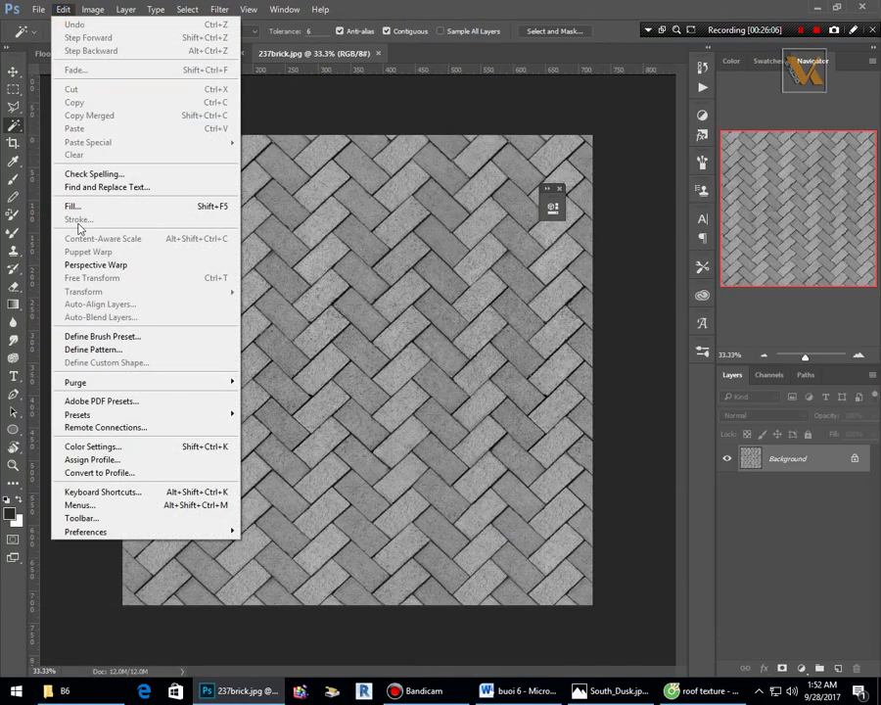
{"action": "left_click", "coordinate": [126, 349]}
{"action": "left_click", "coordinate": [584, 232]}
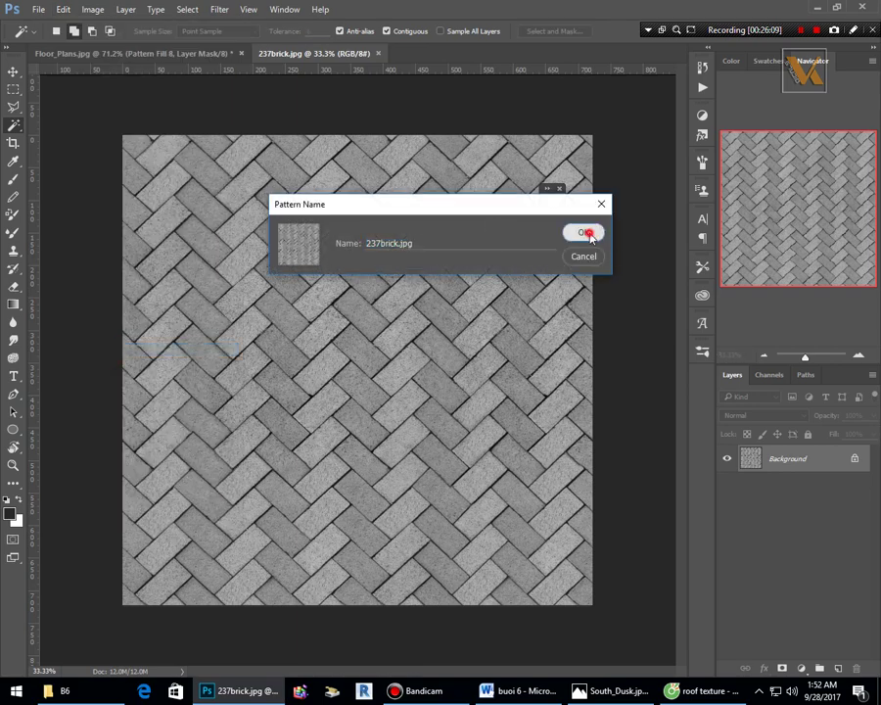
{"action": "left_click", "coordinate": [201, 53]}
{"action": "left_click", "coordinate": [381, 54]}
{"action": "key", "text": "ctrl+0"}
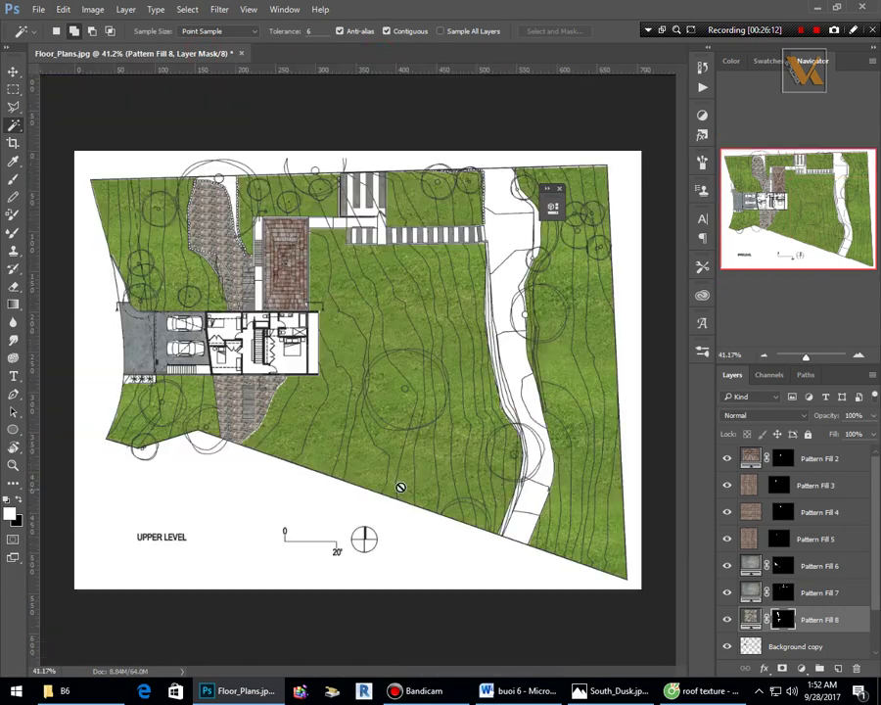
Select the white areas of the long path's lower half on Background copy with the Magic Wand, including those around the tree circle.
{"action": "left_click", "coordinate": [791, 647]}
{"action": "scroll", "coordinate": [617, 470], "scroll_direction": "up", "scroll_amount": 5}
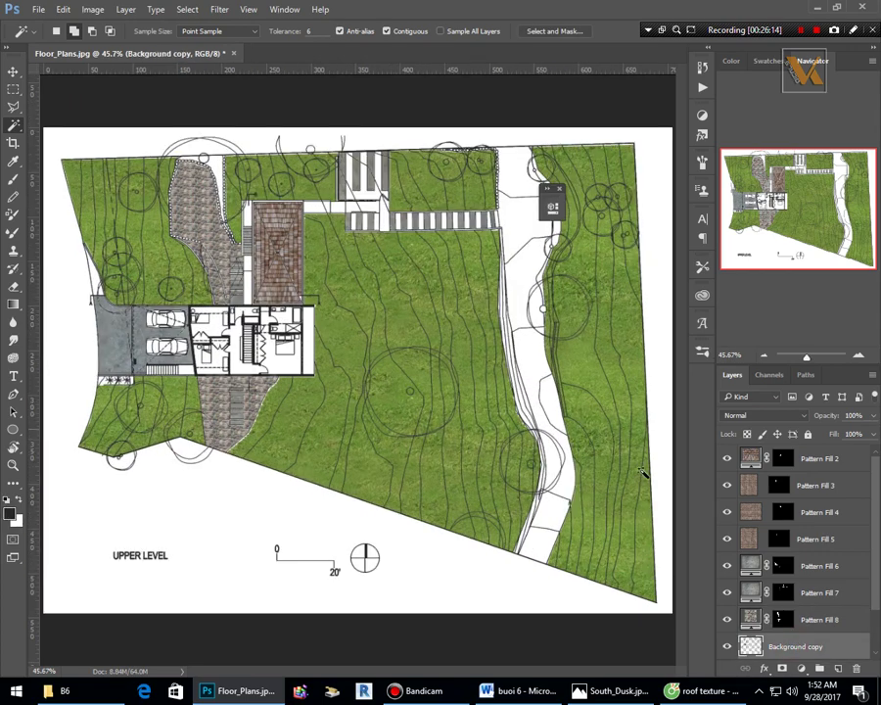
{"action": "scroll", "coordinate": [413, 593], "scroll_direction": "down", "scroll_amount": 2}
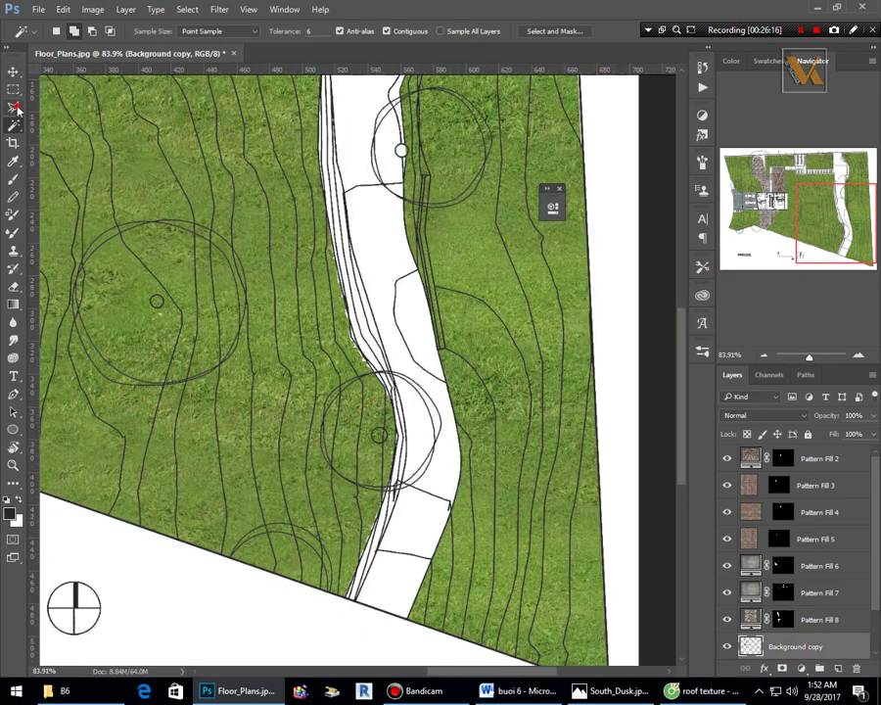
{"action": "left_click", "coordinate": [15, 106]}
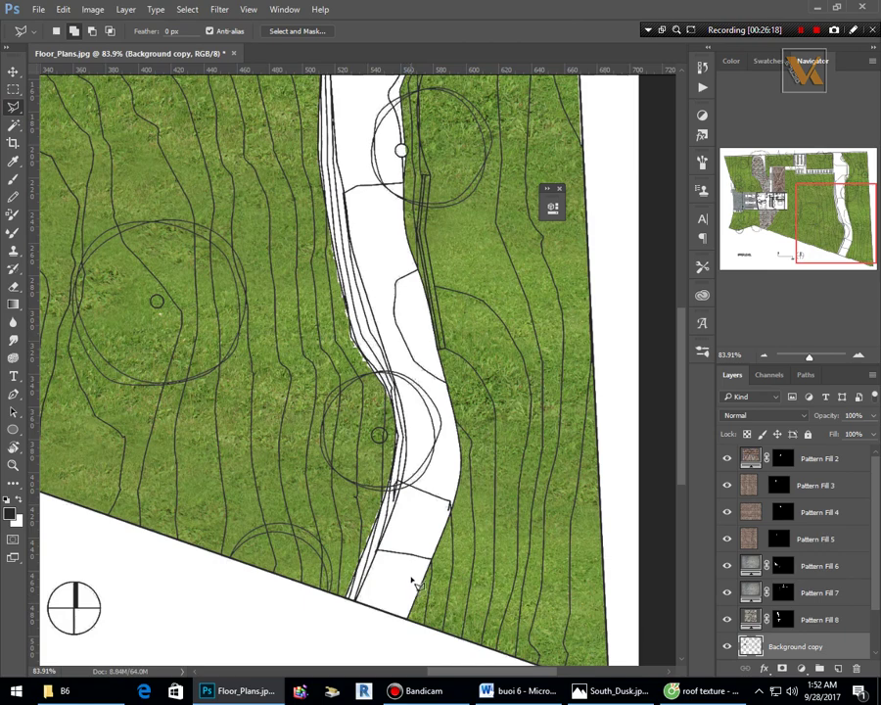
{"action": "key", "text": "w"}
{"action": "left_click", "coordinate": [421, 511]}
{"action": "left_click", "coordinate": [417, 462]}
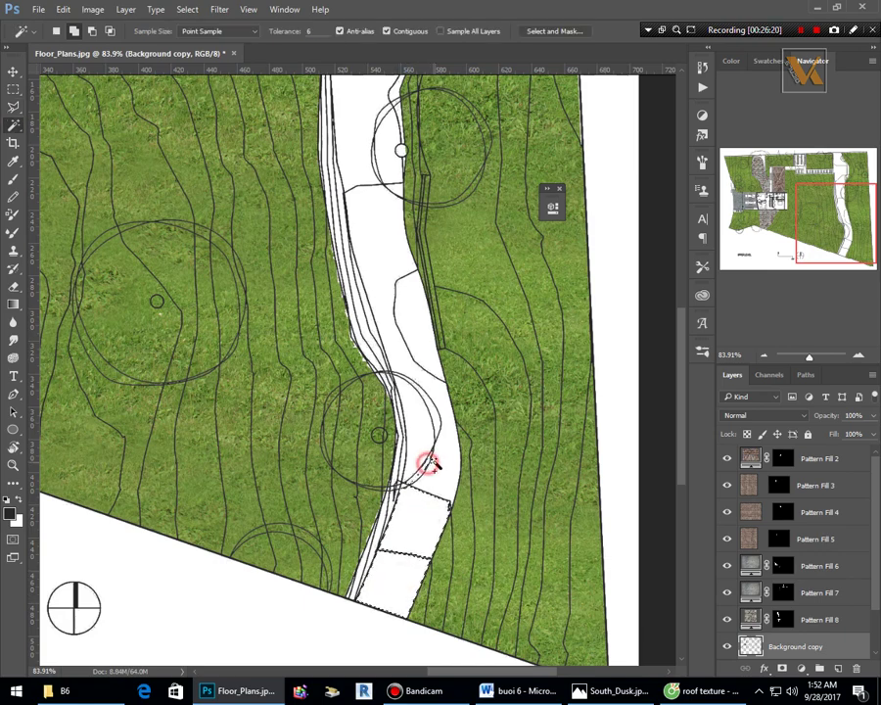
{"action": "left_click", "coordinate": [407, 431]}
{"action": "left_click", "coordinate": [436, 415]}
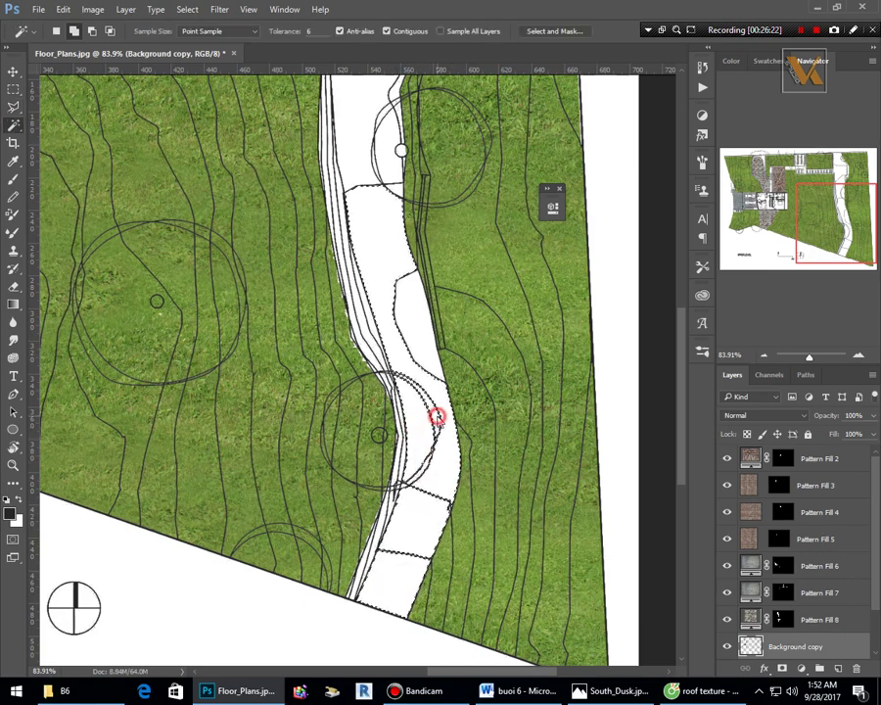
{"action": "left_click", "coordinate": [421, 339]}
Add the path's middle section to the selection, including the white pieces inside and beside the large tree circle.
{"action": "scroll", "coordinate": [427, 526], "scroll_direction": "down", "scroll_amount": 3}
{"action": "scroll", "coordinate": [384, 430], "scroll_direction": "up", "scroll_amount": 5}
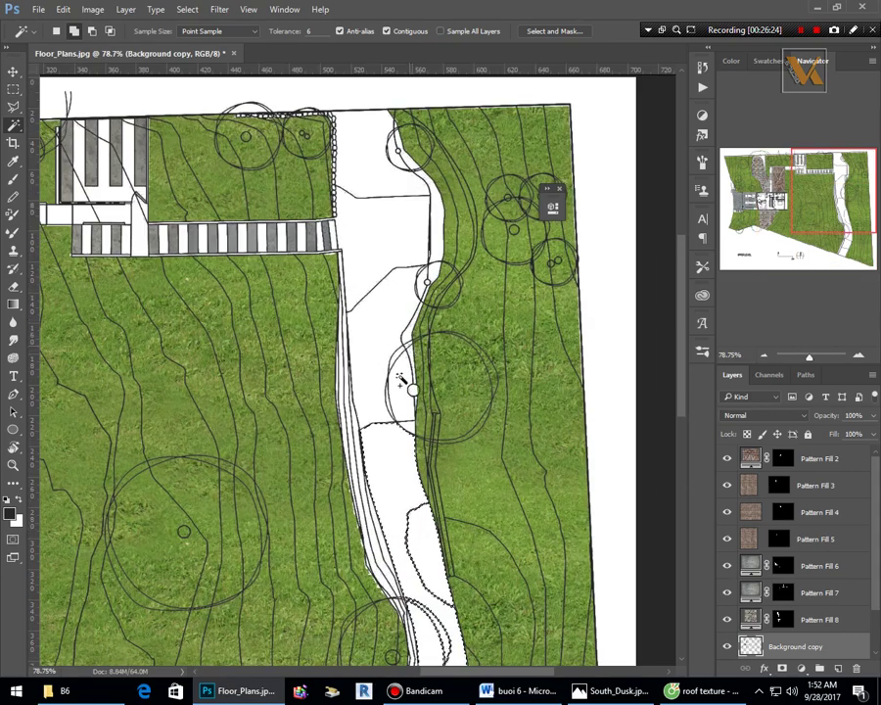
{"action": "scroll", "coordinate": [383, 431], "scroll_direction": "up", "scroll_amount": 2}
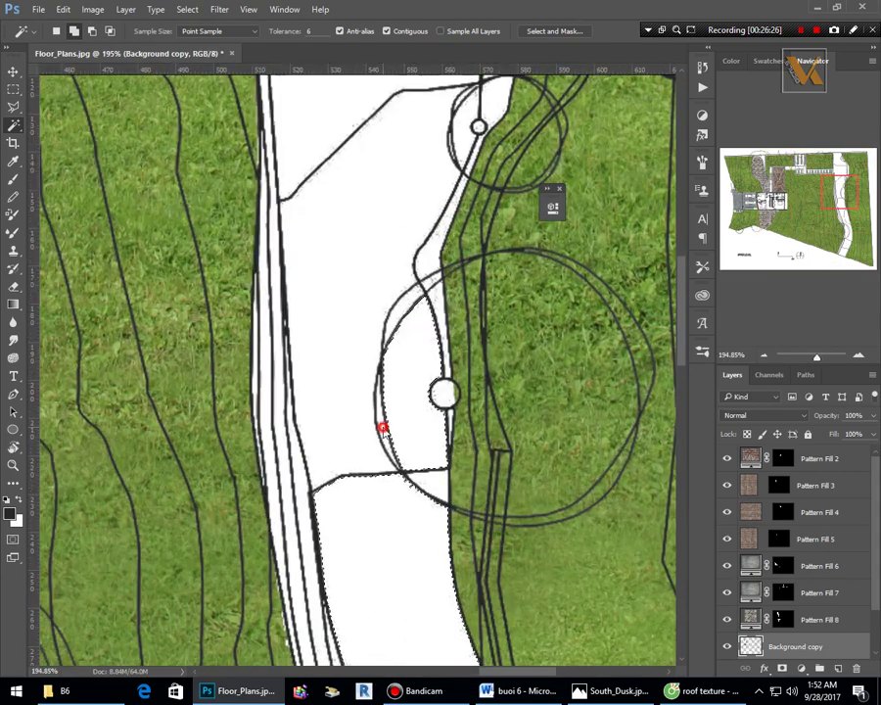
{"action": "left_click", "coordinate": [349, 417]}
{"action": "left_click", "coordinate": [397, 307]}
{"action": "scroll", "coordinate": [405, 395], "scroll_direction": "down", "scroll_amount": 2}
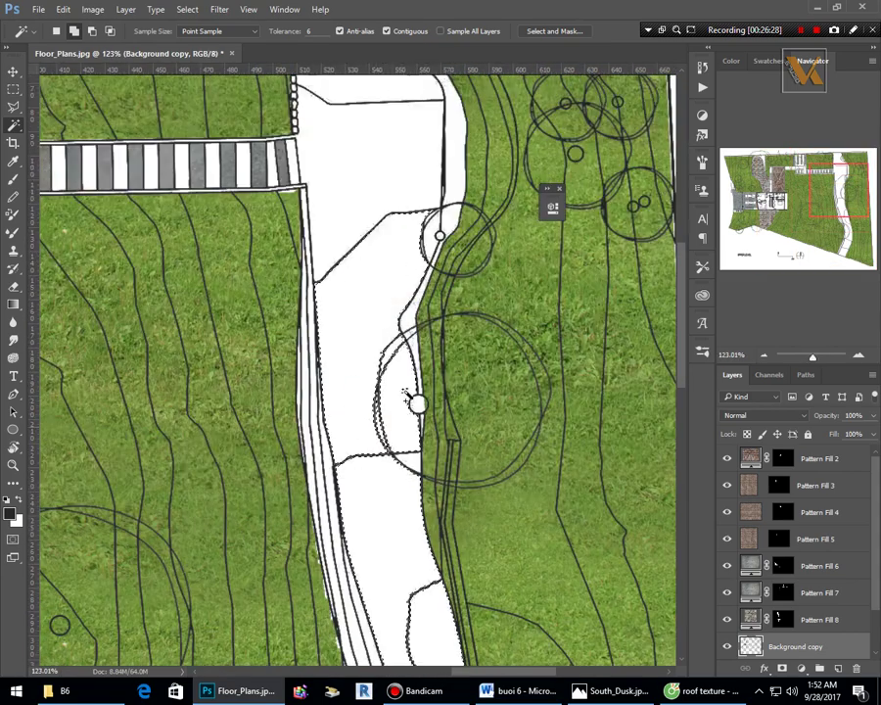
{"action": "scroll", "coordinate": [405, 395], "scroll_direction": "up", "scroll_amount": 2}
{"action": "left_click", "coordinate": [407, 318]}
{"action": "left_click", "coordinate": [414, 362]}
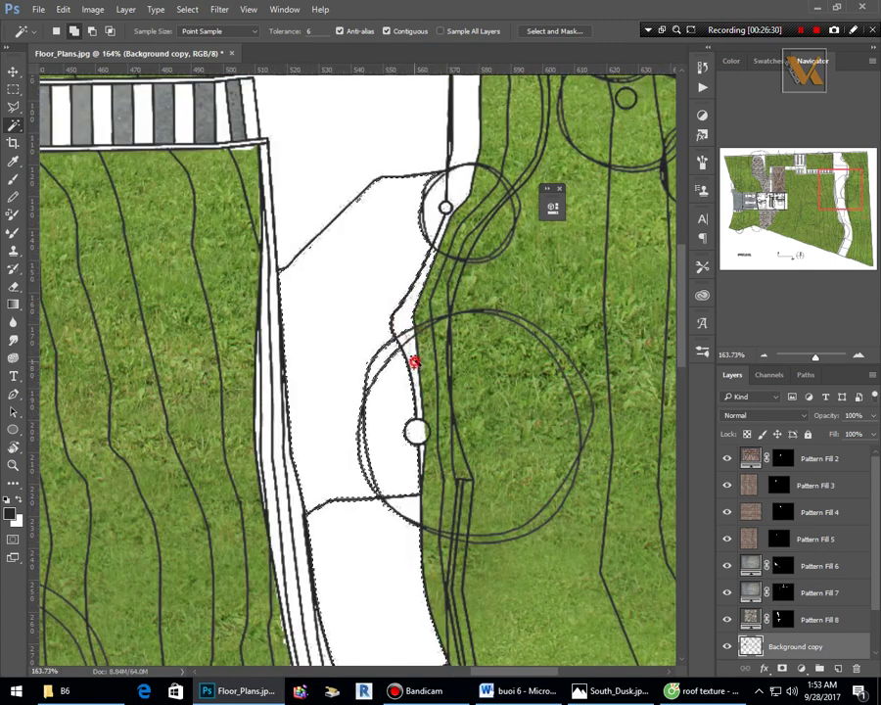
Add the path's upper sections beside the striped steps, up to the site's upper boundary, to the selection.
{"action": "scroll", "coordinate": [414, 362], "scroll_direction": "down", "scroll_amount": 3}
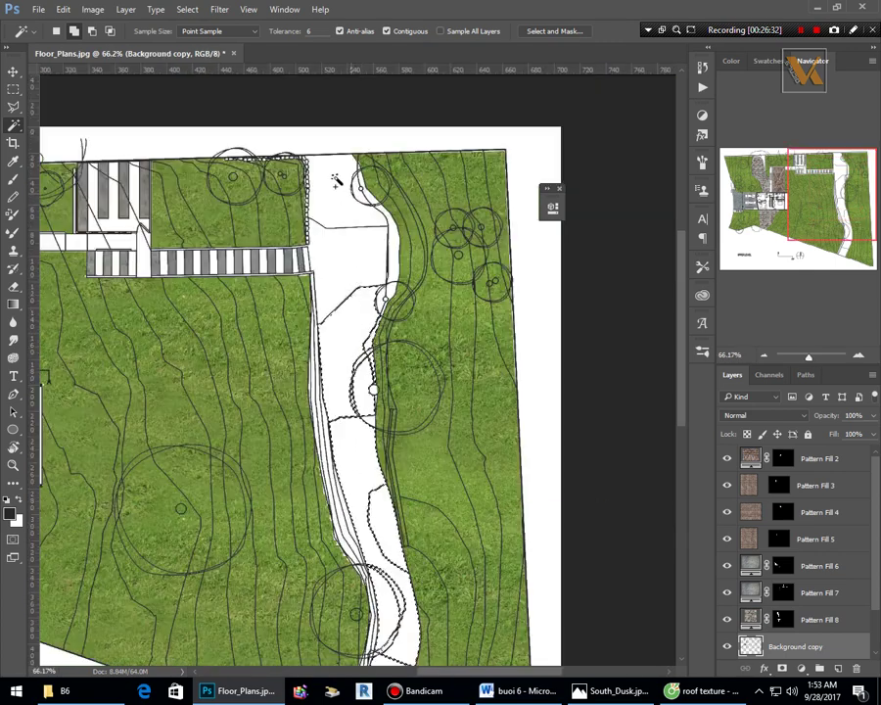
{"action": "scroll", "coordinate": [336, 181], "scroll_direction": "up", "scroll_amount": 2}
{"action": "left_click", "coordinate": [326, 167]}
{"action": "left_click", "coordinate": [355, 292]}
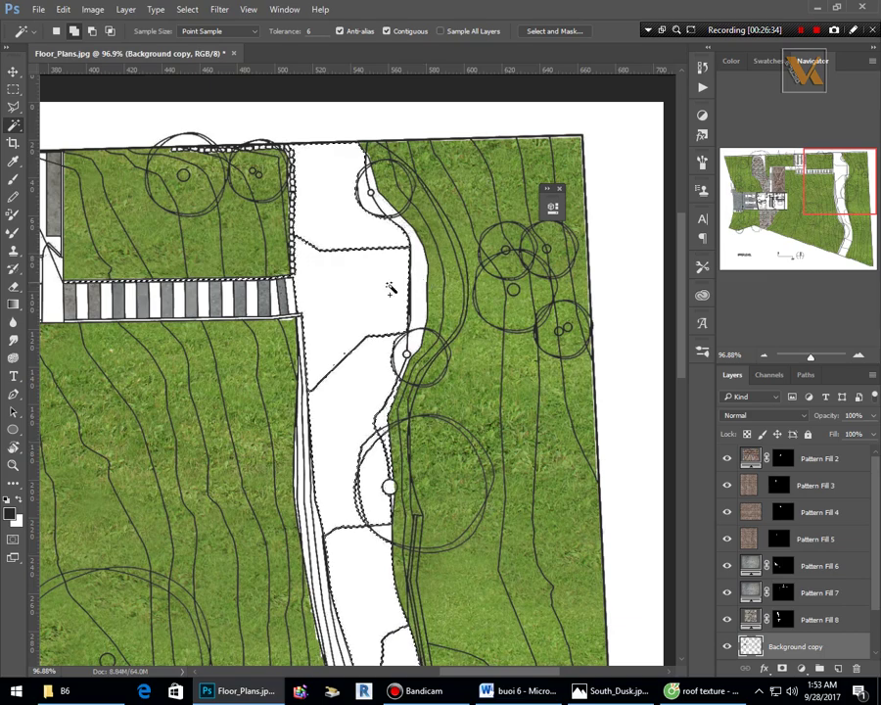
{"action": "scroll", "coordinate": [411, 290], "scroll_direction": "up", "scroll_amount": 4}
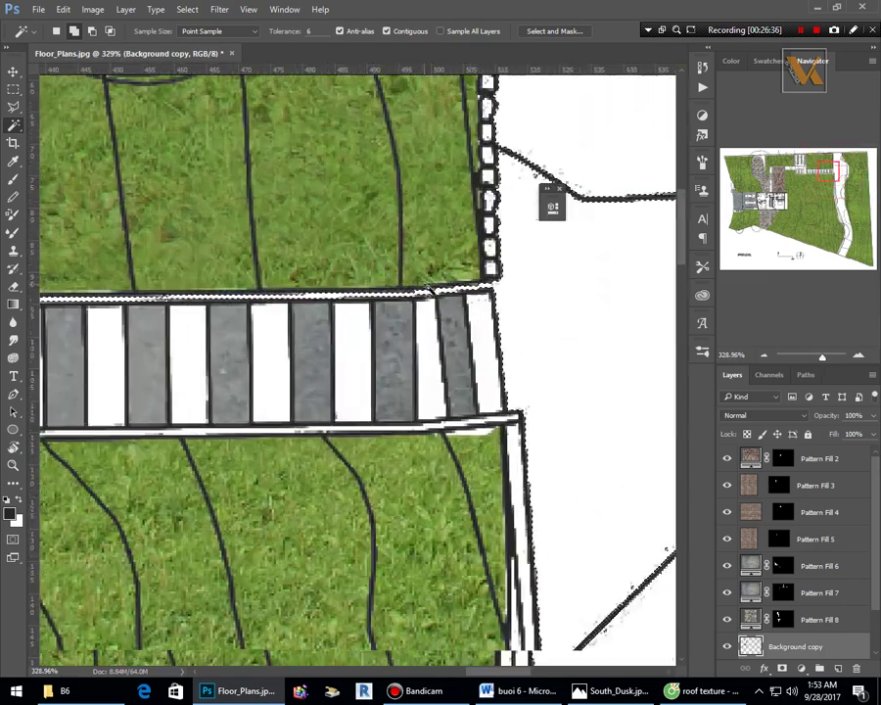
{"action": "scroll", "coordinate": [430, 289], "scroll_direction": "down", "scroll_amount": 4}
{"action": "scroll", "coordinate": [431, 294], "scroll_direction": "up", "scroll_amount": 2}
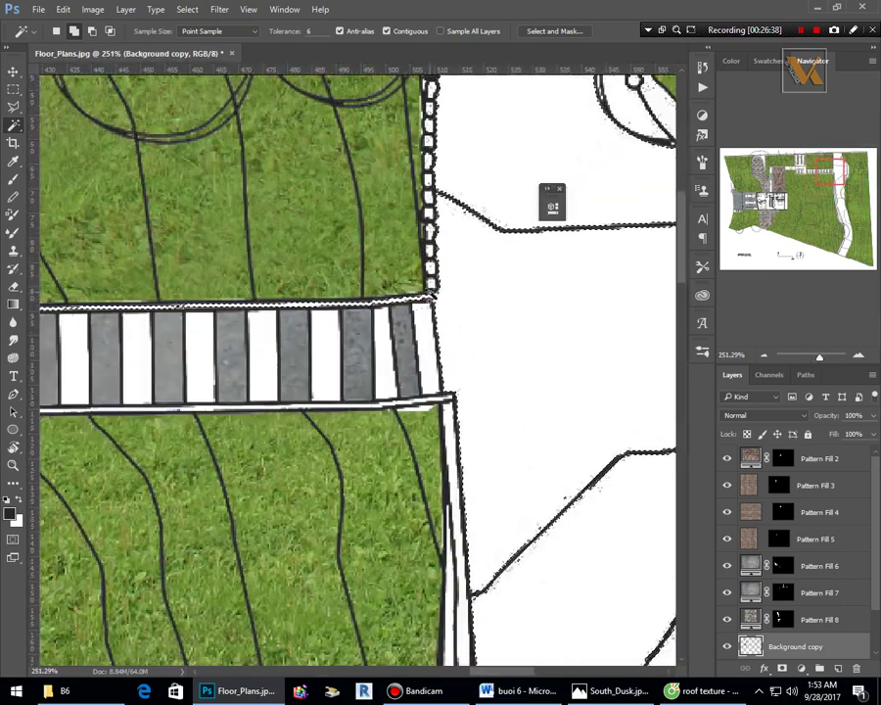
{"action": "scroll", "coordinate": [430, 294], "scroll_direction": "down", "scroll_amount": 3}
Add the narrow strip along the upper path's outer edge and the white gaps in the small tree circle to the selection.
{"action": "scroll", "coordinate": [430, 323], "scroll_direction": "up", "scroll_amount": 1}
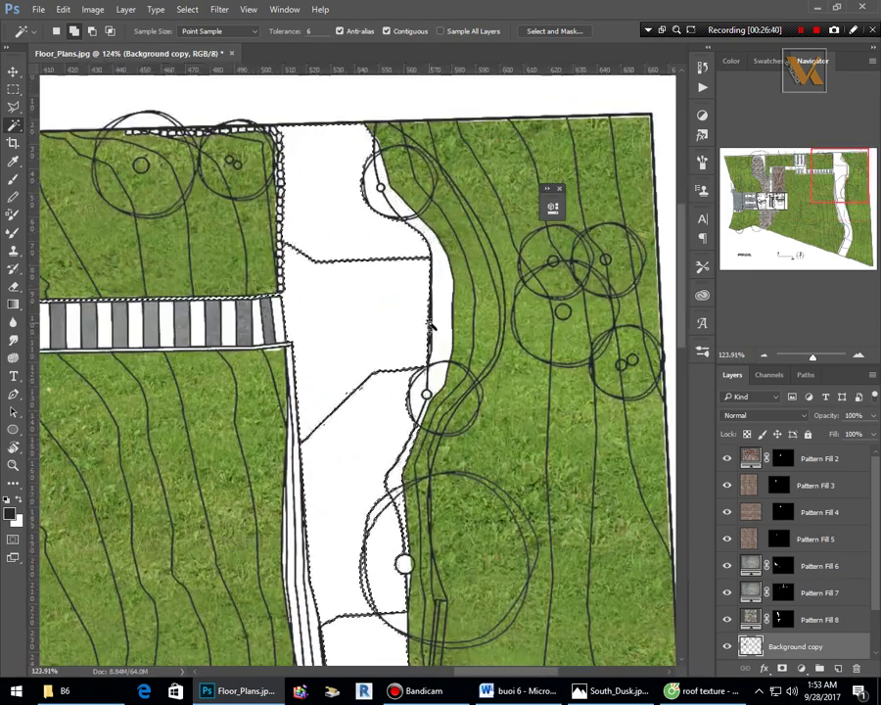
{"action": "scroll", "coordinate": [433, 327], "scroll_direction": "up", "scroll_amount": 2}
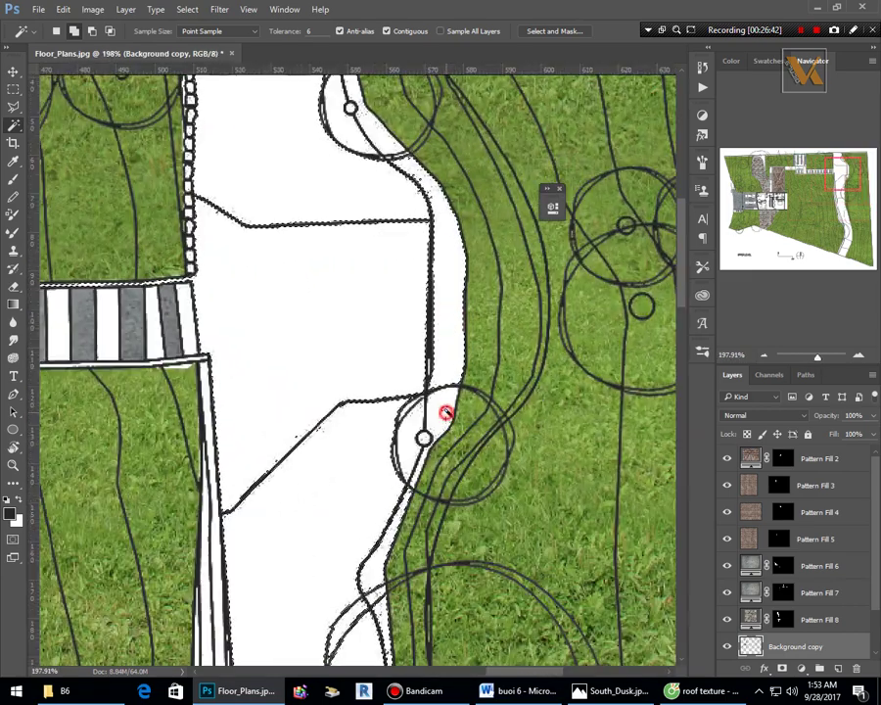
{"action": "scroll", "coordinate": [431, 362], "scroll_direction": "down", "scroll_amount": 1}
{"action": "scroll", "coordinate": [425, 385], "scroll_direction": "up", "scroll_amount": 5}
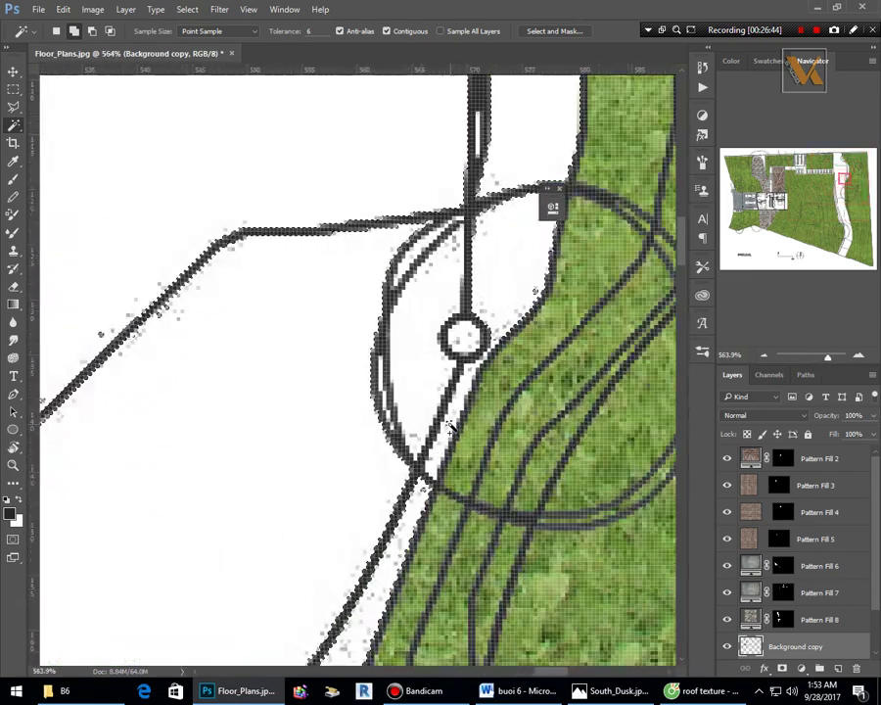
{"action": "scroll", "coordinate": [430, 340], "scroll_direction": "down", "scroll_amount": 10}
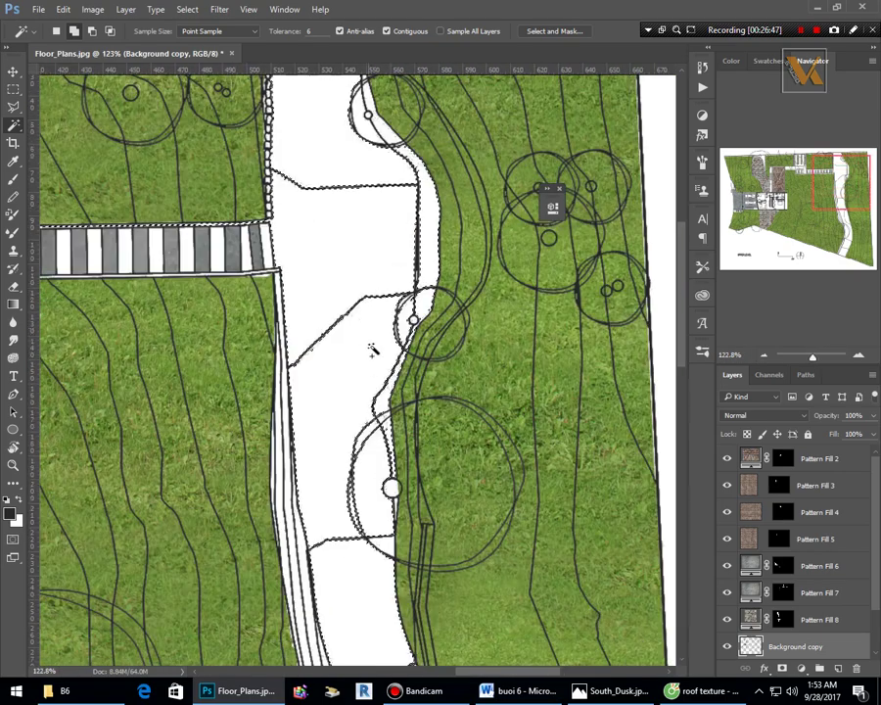
{"action": "scroll", "coordinate": [377, 319], "scroll_direction": "down", "scroll_amount": 1}
{"action": "scroll", "coordinate": [567, 513], "scroll_direction": "up", "scroll_amount": 5}
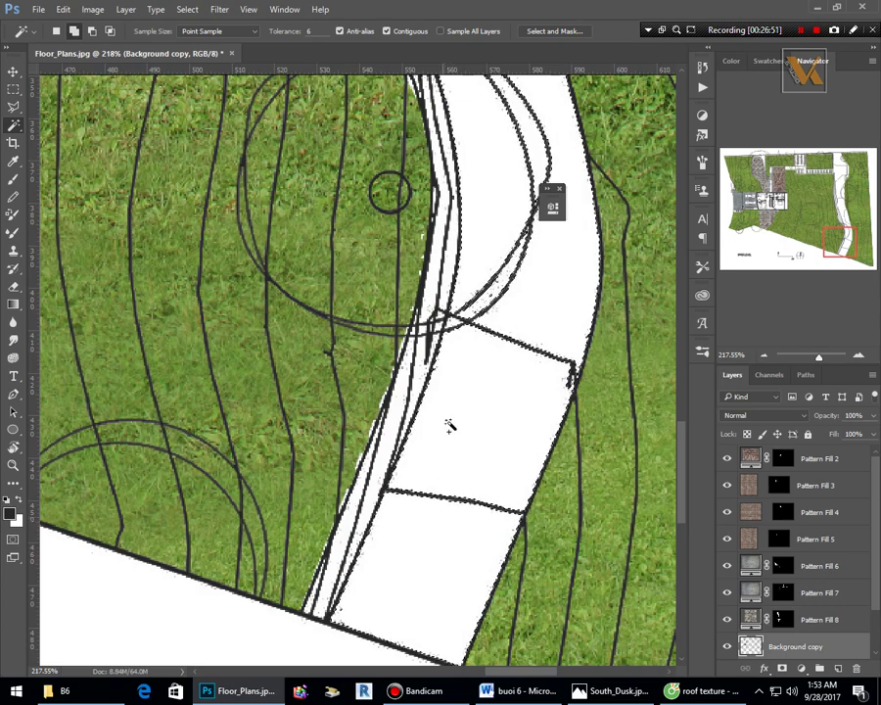
{"action": "scroll", "coordinate": [387, 531], "scroll_direction": "down", "scroll_amount": 8}
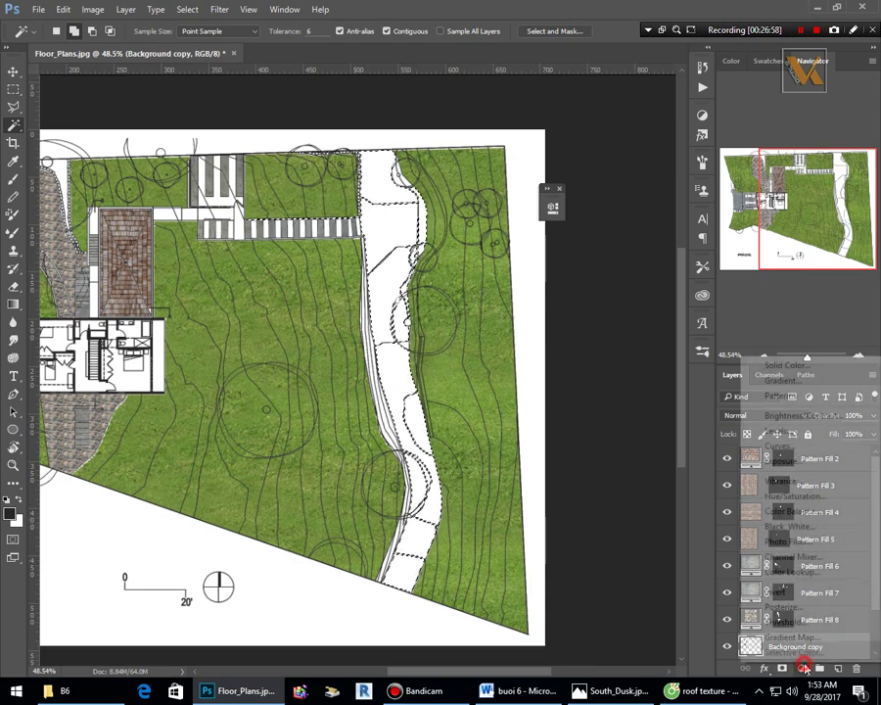
Add a Pattern Fill layer with the grey herringbone brick pattern over the selected long path at 12% scale.
{"action": "left_click", "coordinate": [797, 667]}
{"action": "left_click", "coordinate": [765, 395]}
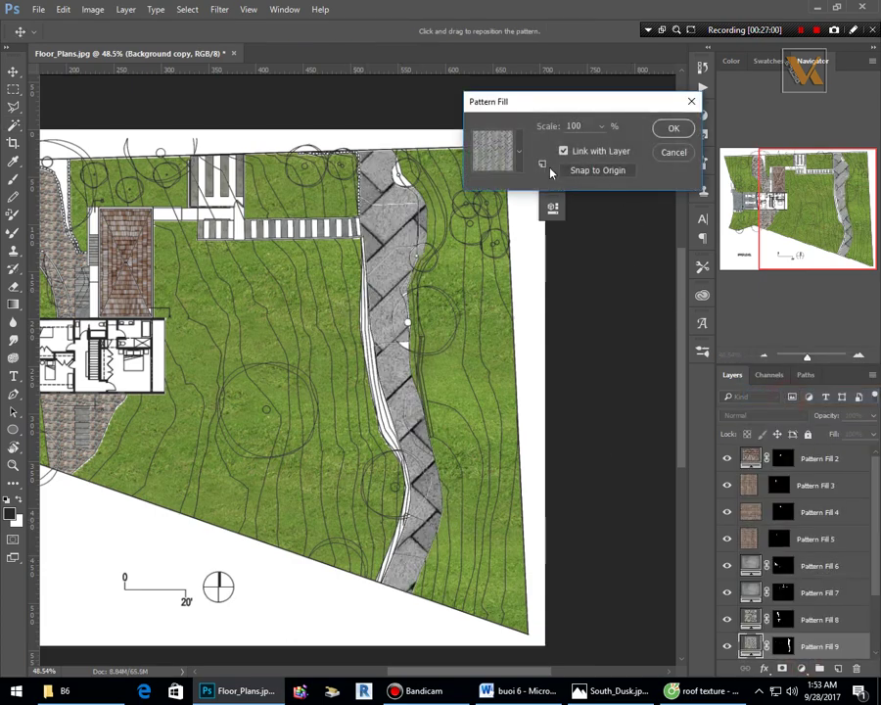
{"action": "left_click", "coordinate": [515, 270]}
{"action": "type", "text": "5"}
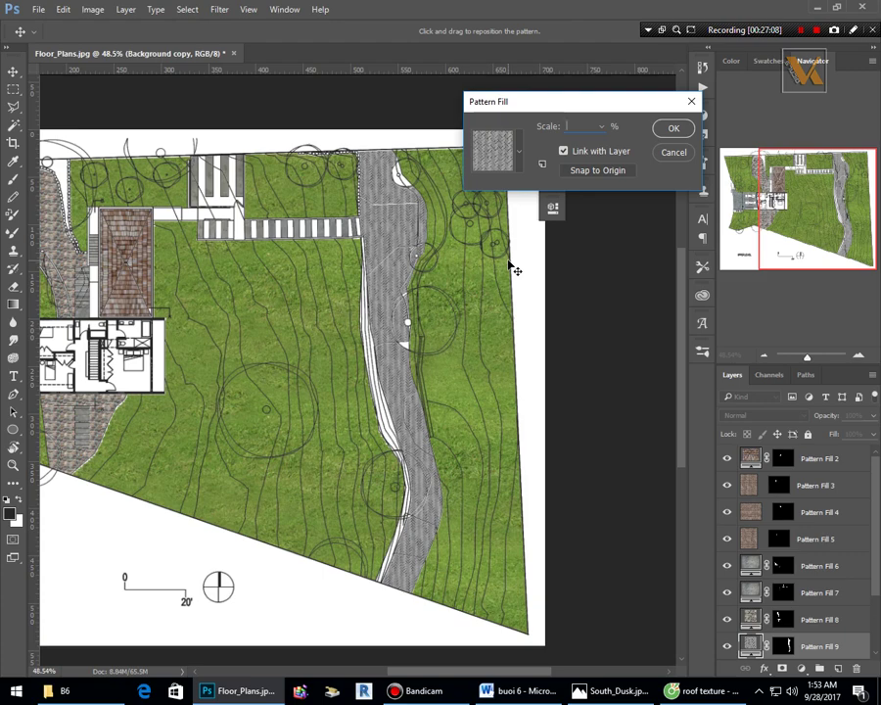
{"action": "type", "text": "15"}
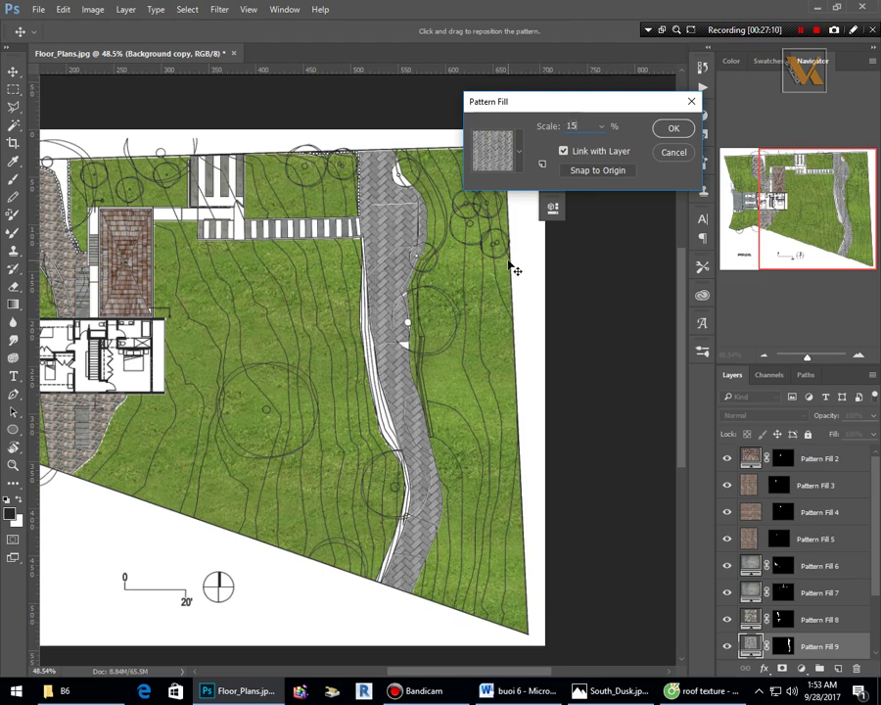
{"action": "key", "text": "BackSpace"}
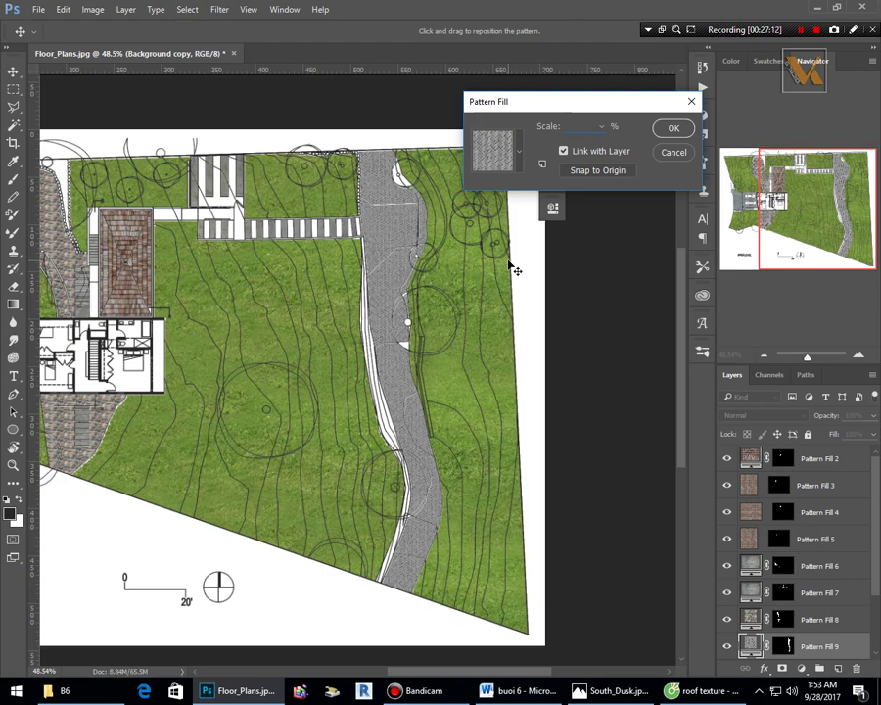
{"action": "type", "text": "12"}
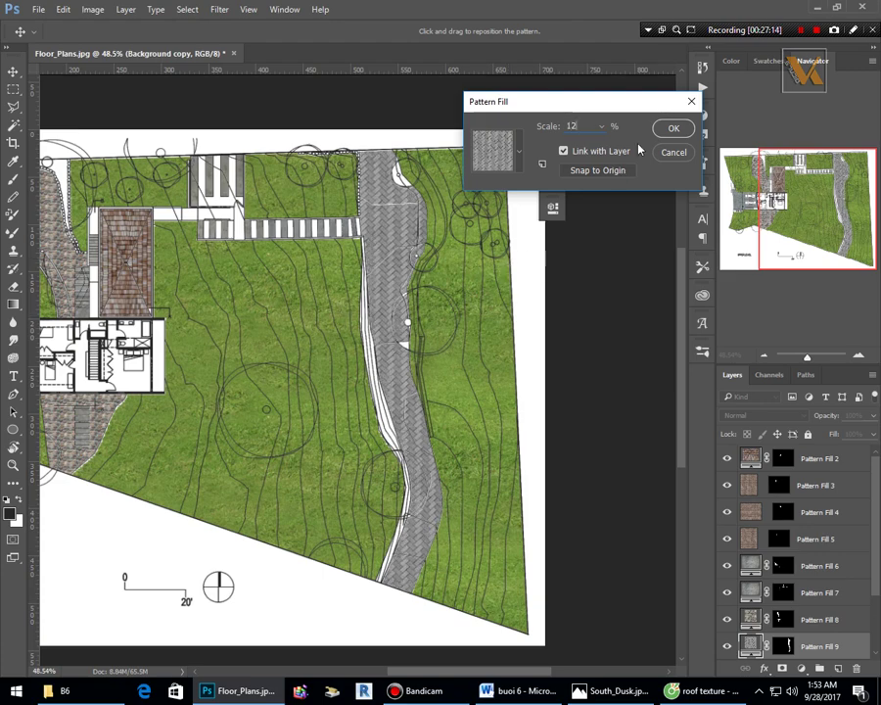
{"action": "left_click", "coordinate": [670, 128]}
{"action": "scroll", "coordinate": [401, 259], "scroll_direction": "up", "scroll_amount": 5}
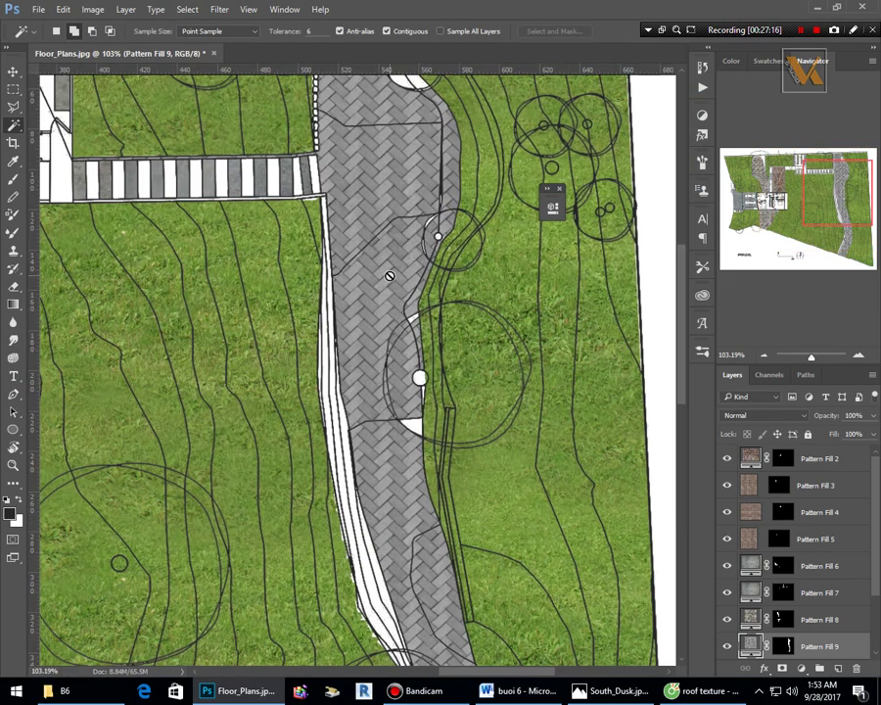
{"action": "scroll", "coordinate": [386, 257], "scroll_direction": "down", "scroll_amount": 5}
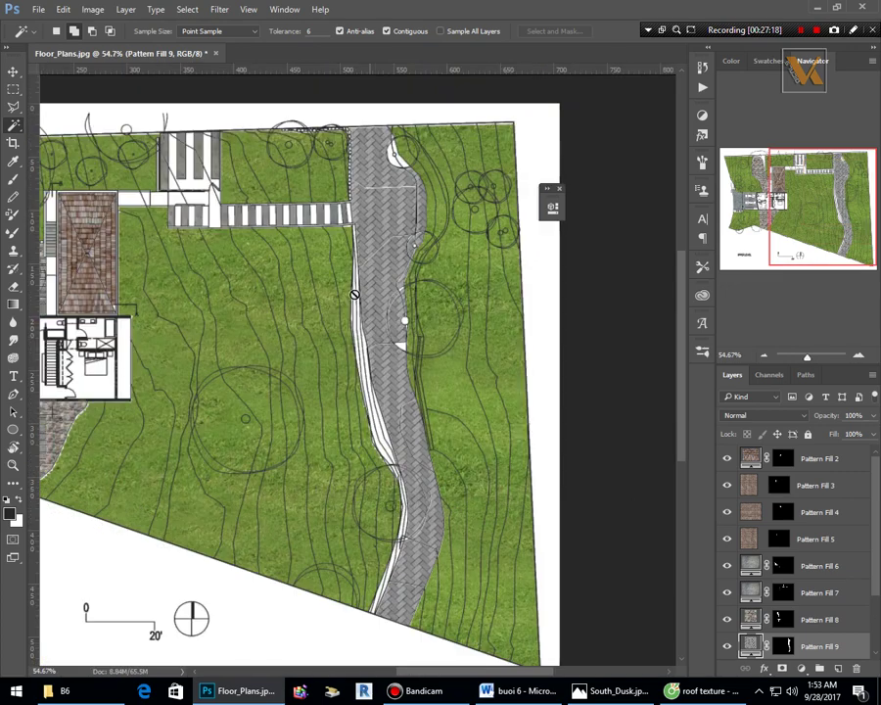
Pick the lawn's grass fill layer, Pattern Fill 1, and make its layer mask active.
{"action": "key", "text": "v"}
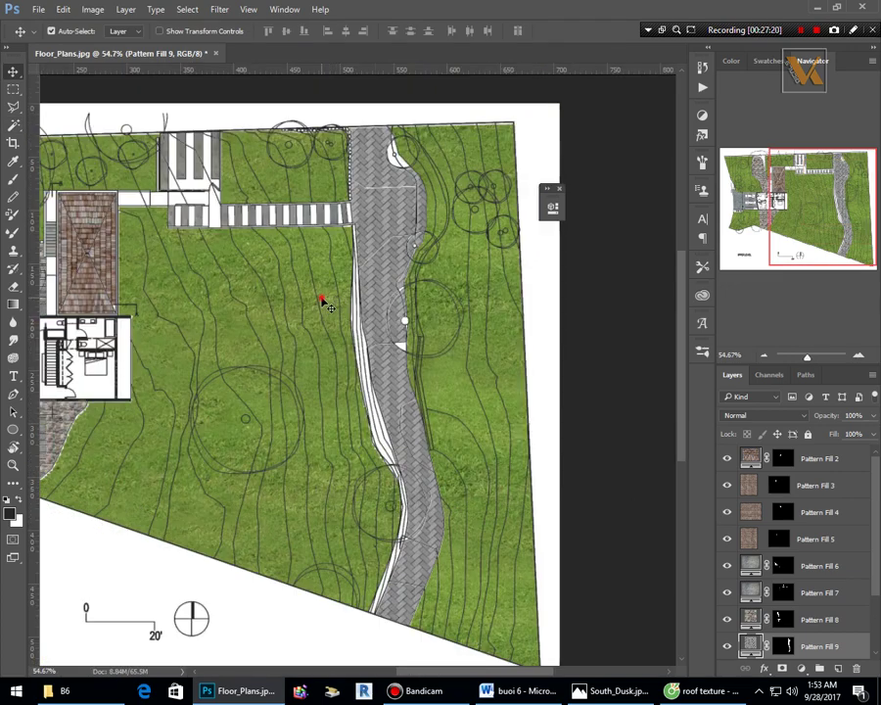
{"action": "left_click", "coordinate": [325, 304]}
{"action": "scroll", "coordinate": [397, 448], "scroll_direction": "up", "scroll_amount": 3}
{"action": "scroll", "coordinate": [391, 423], "scroll_direction": "down", "scroll_amount": 2}
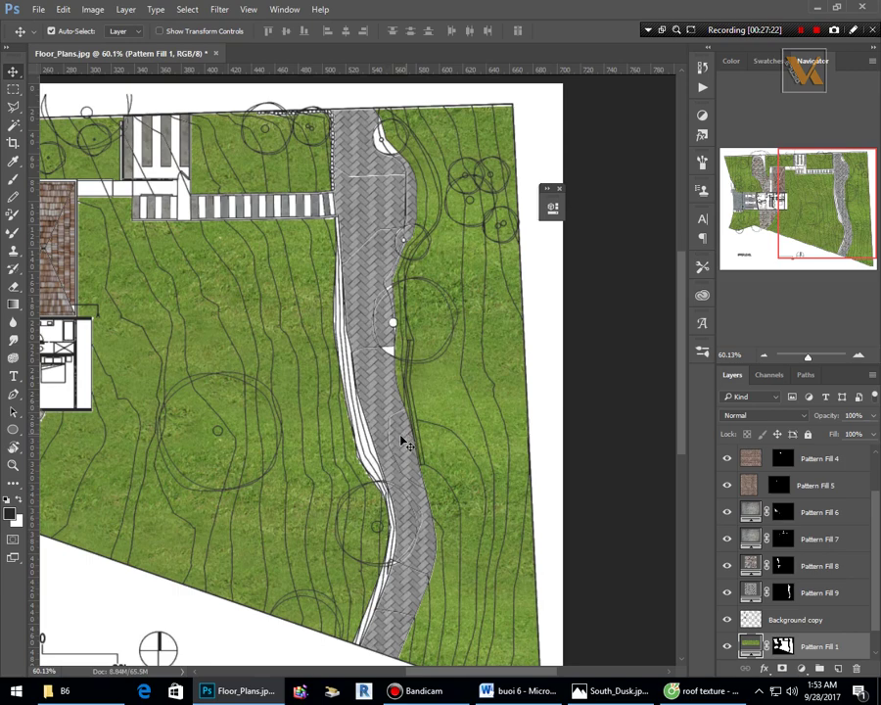
{"action": "key", "text": "ctrl"}
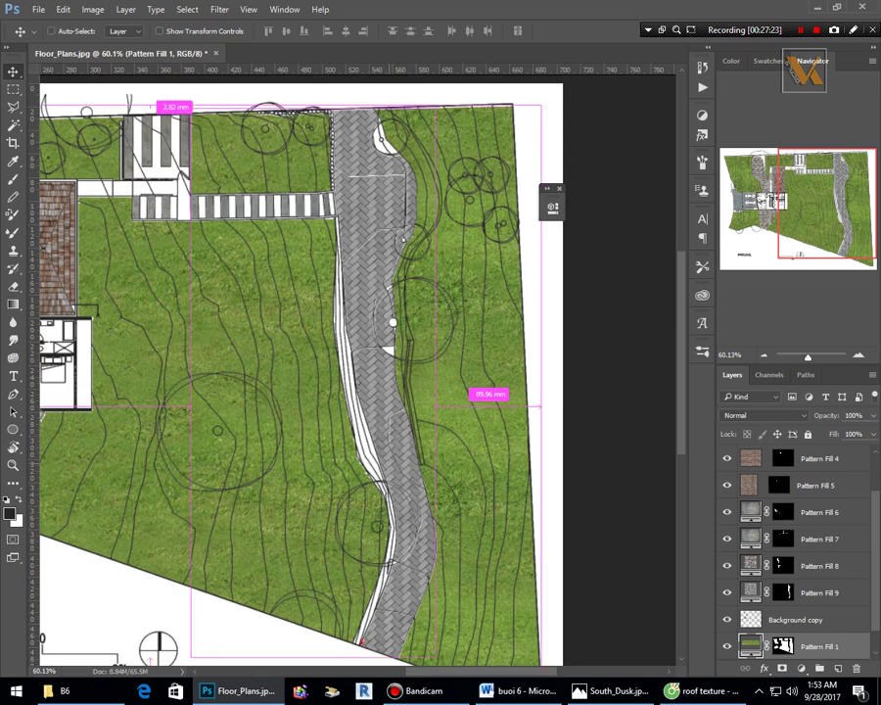
{"action": "mouse_move", "coordinate": [362, 642]}
{"action": "left_mouse_down"}
{"action": "mouse_move", "coordinate": [384, 581]}
{"action": "mouse_move", "coordinate": [389, 520]}
{"action": "mouse_move", "coordinate": [346, 383]}
{"action": "left_mouse_up"}
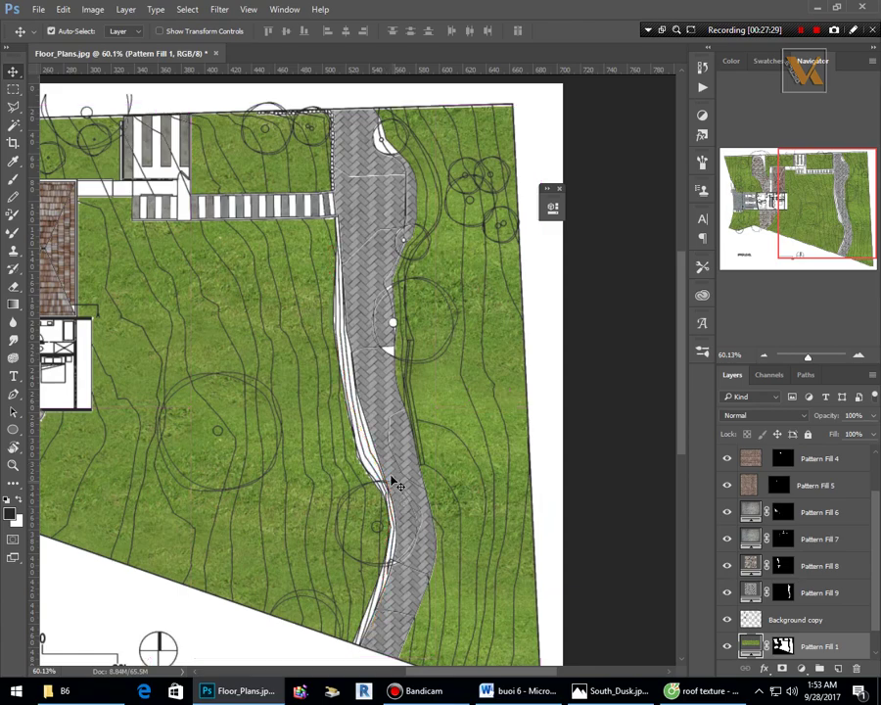
{"action": "scroll", "coordinate": [392, 483], "scroll_direction": "down", "scroll_amount": 2}
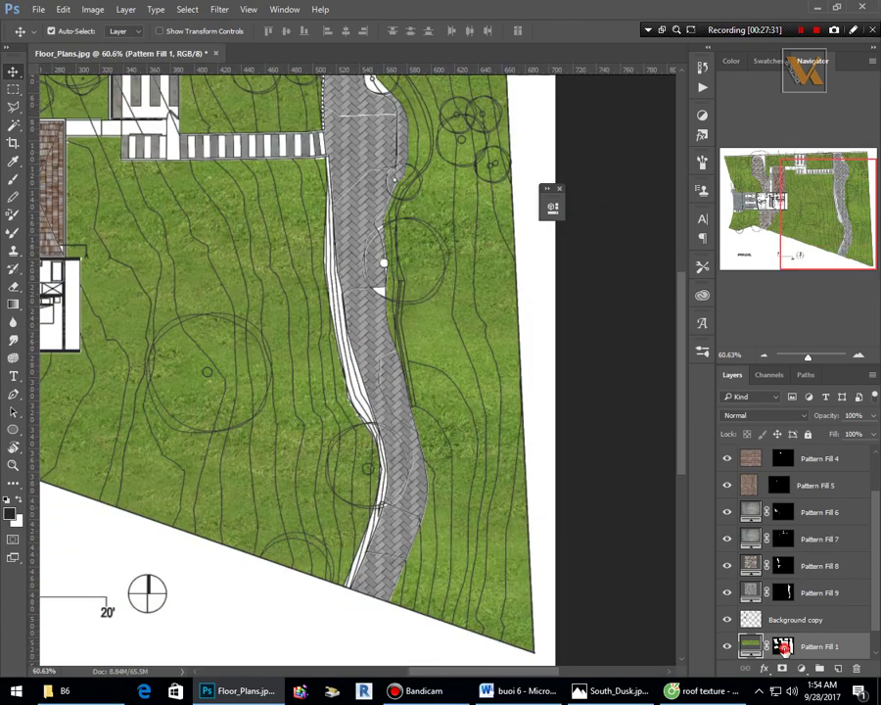
{"action": "left_click", "coordinate": [783, 646]}
Outline the white strip between the large lawn and the brick path with the Polygonal Lasso, from the site's lower boundary to the striped steps.
{"action": "scroll", "coordinate": [358, 591], "scroll_direction": "up", "scroll_amount": 5}
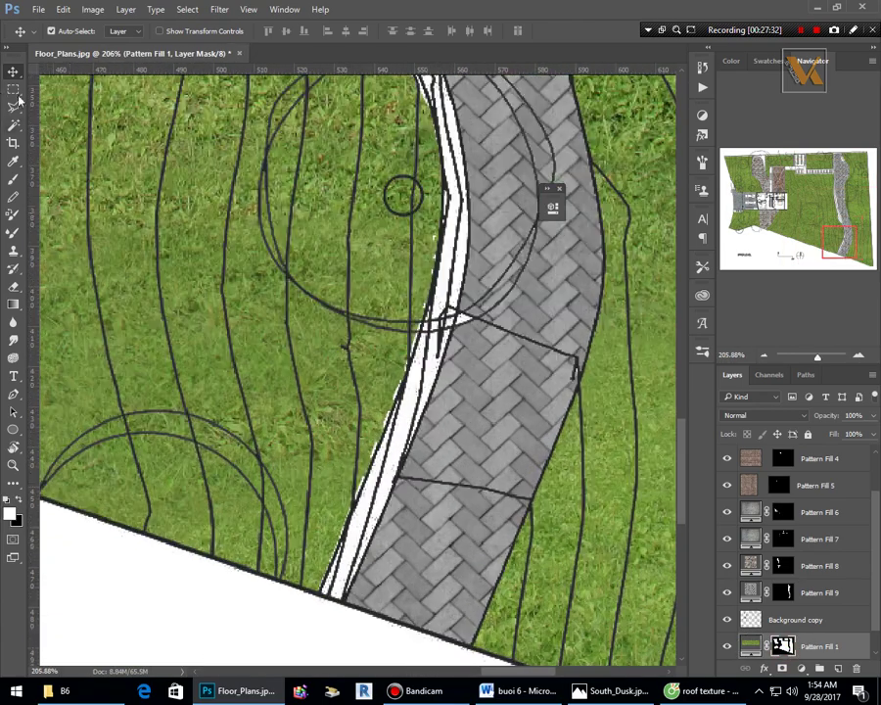
{"action": "left_click", "coordinate": [15, 104]}
{"action": "mouse_move", "coordinate": [315, 590]}
{"action": "left_mouse_down"}
{"action": "mouse_move", "coordinate": [354, 612]}
{"action": "mouse_move", "coordinate": [432, 309]}
{"action": "mouse_move", "coordinate": [431, 391]}
{"action": "mouse_move", "coordinate": [474, 276]}
{"action": "mouse_move", "coordinate": [454, 309]}
{"action": "mouse_move", "coordinate": [474, 257]}
{"action": "mouse_move", "coordinate": [474, 137]}
{"action": "mouse_move", "coordinate": [466, 446]}
{"action": "left_mouse_up"}
{"action": "scroll", "coordinate": [472, 196], "scroll_direction": "up", "scroll_amount": 3}
{"action": "scroll", "coordinate": [474, 137], "scroll_direction": "up", "scroll_amount": 1}
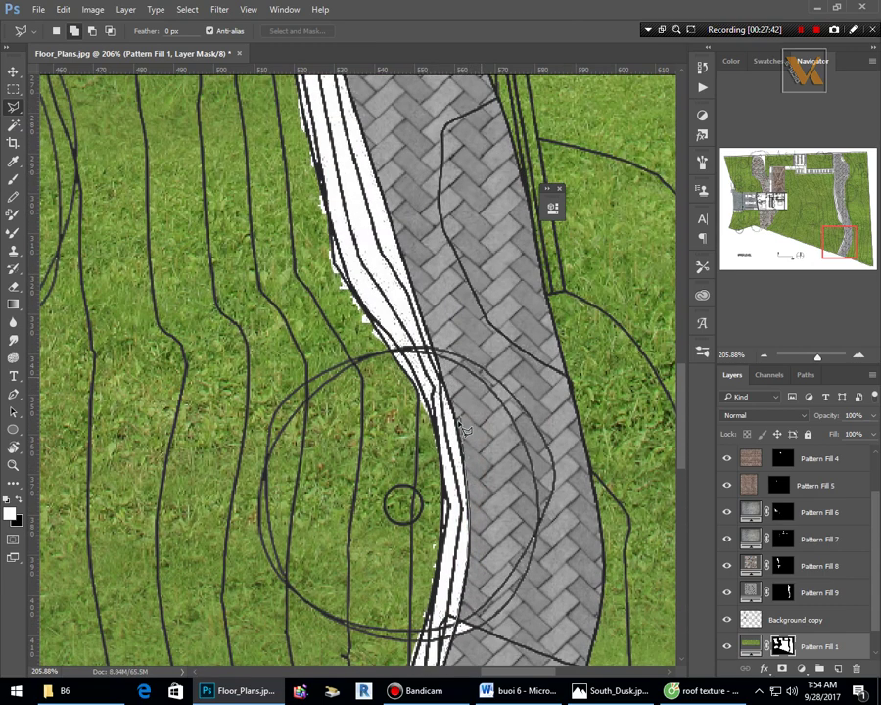
{"action": "scroll", "coordinate": [466, 446], "scroll_direction": "up", "scroll_amount": 5}
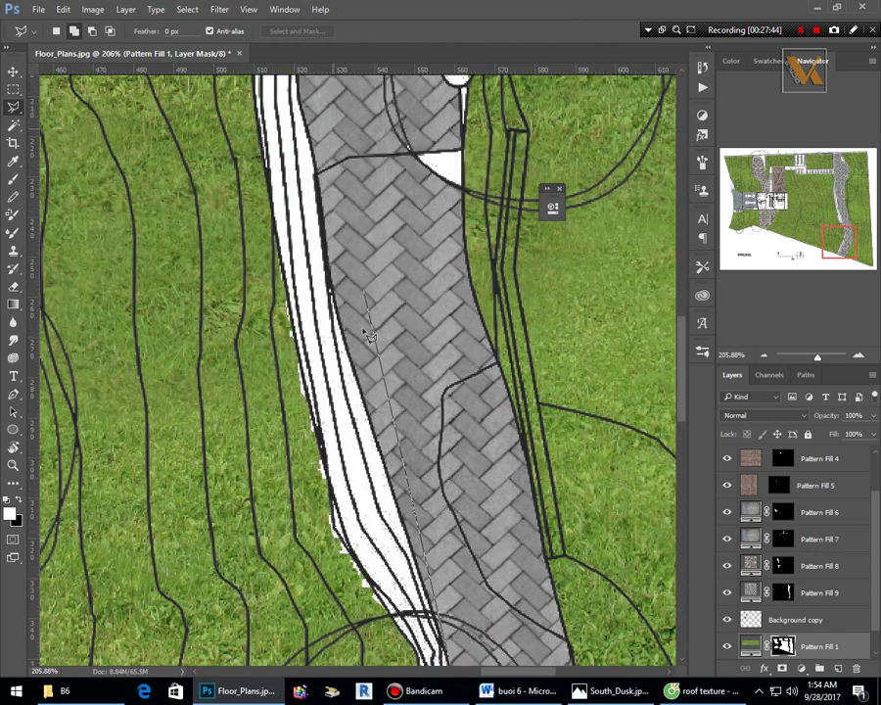
{"action": "mouse_move", "coordinate": [359, 370]}
{"action": "left_mouse_down"}
{"action": "mouse_move", "coordinate": [329, 288]}
{"action": "mouse_move", "coordinate": [315, 5]}
{"action": "mouse_move", "coordinate": [331, 8]}
{"action": "mouse_move", "coordinate": [306, 318]}
{"action": "mouse_move", "coordinate": [319, 419]}
{"action": "mouse_move", "coordinate": [298, 338]}
{"action": "mouse_move", "coordinate": [309, 5]}
{"action": "mouse_move", "coordinate": [281, 228]}
{"action": "mouse_move", "coordinate": [271, 192]}
{"action": "mouse_move", "coordinate": [206, 195]}
{"action": "left_mouse_up"}
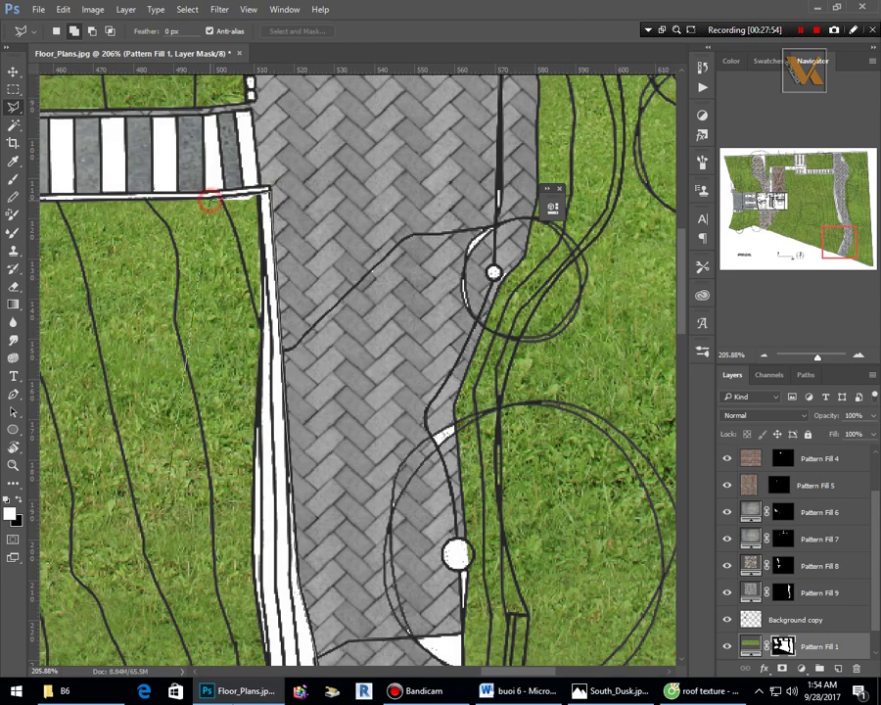
{"action": "scroll", "coordinate": [196, 391], "scroll_direction": "down", "scroll_amount": 5}
{"action": "scroll", "coordinate": [211, 419], "scroll_direction": "down", "scroll_amount": 5}
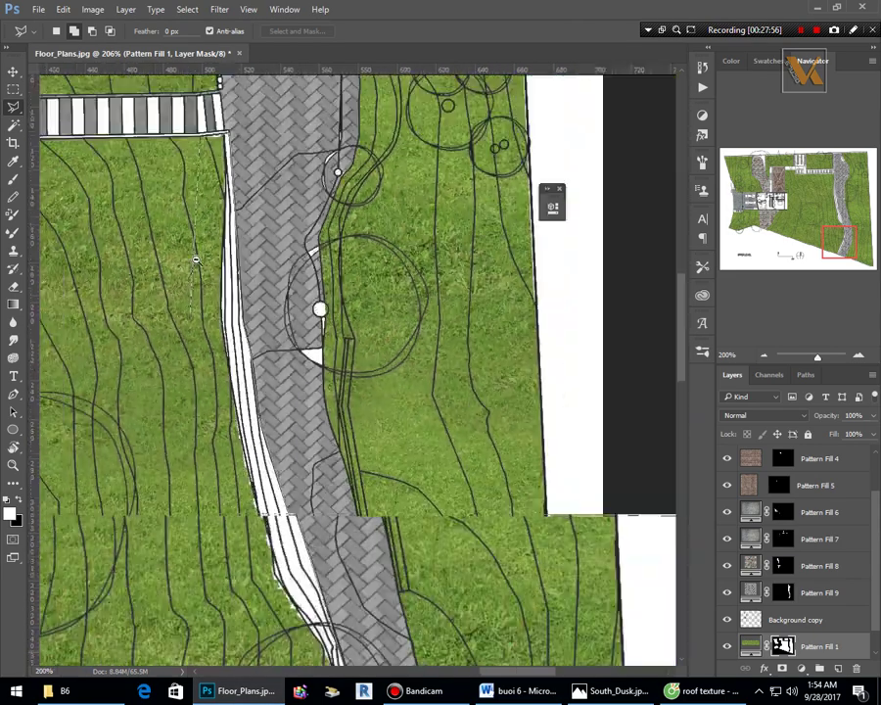
{"action": "left_click_drag", "start_coordinate": [174, 383], "coordinate": [221, 554]}
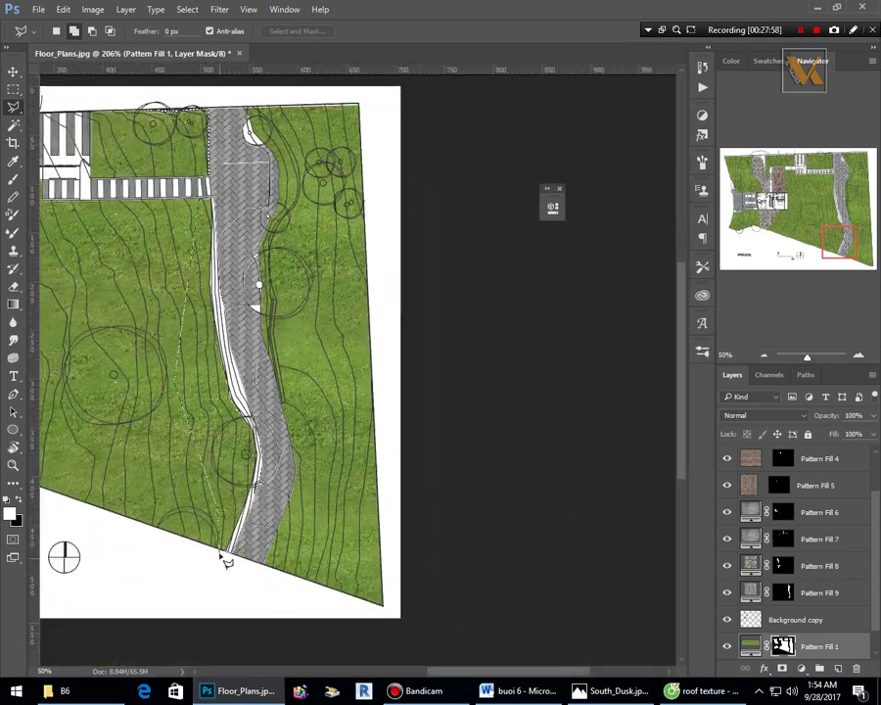
{"action": "scroll", "coordinate": [225, 548], "scroll_direction": "up", "scroll_amount": 3}
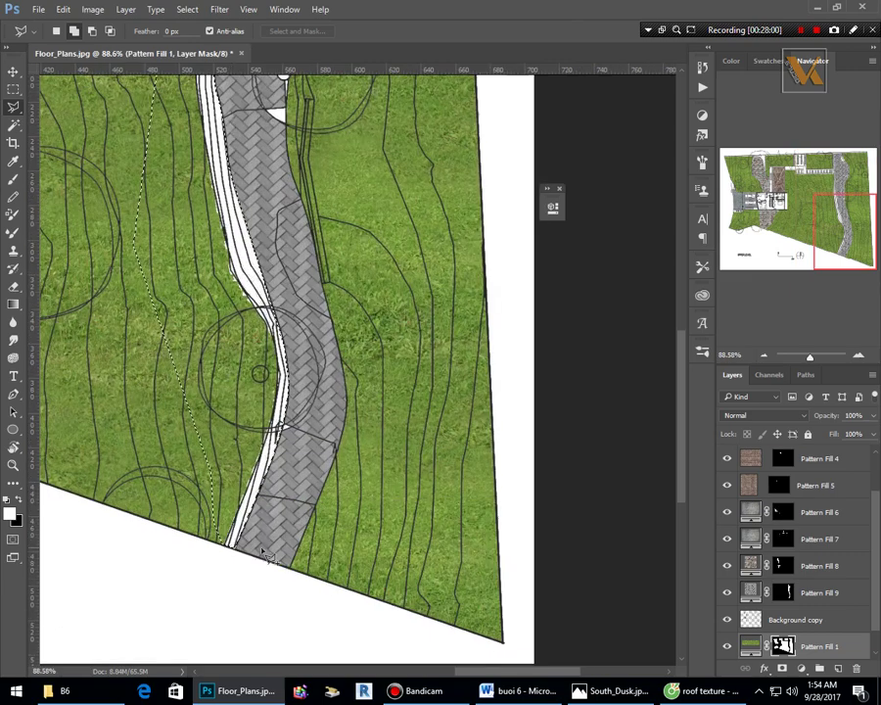
Fill the outlined strip with white on Pattern Fill 1's mask to extend the grass to the path, and deselect.
{"action": "scroll", "coordinate": [331, 462], "scroll_direction": "down", "scroll_amount": 2}
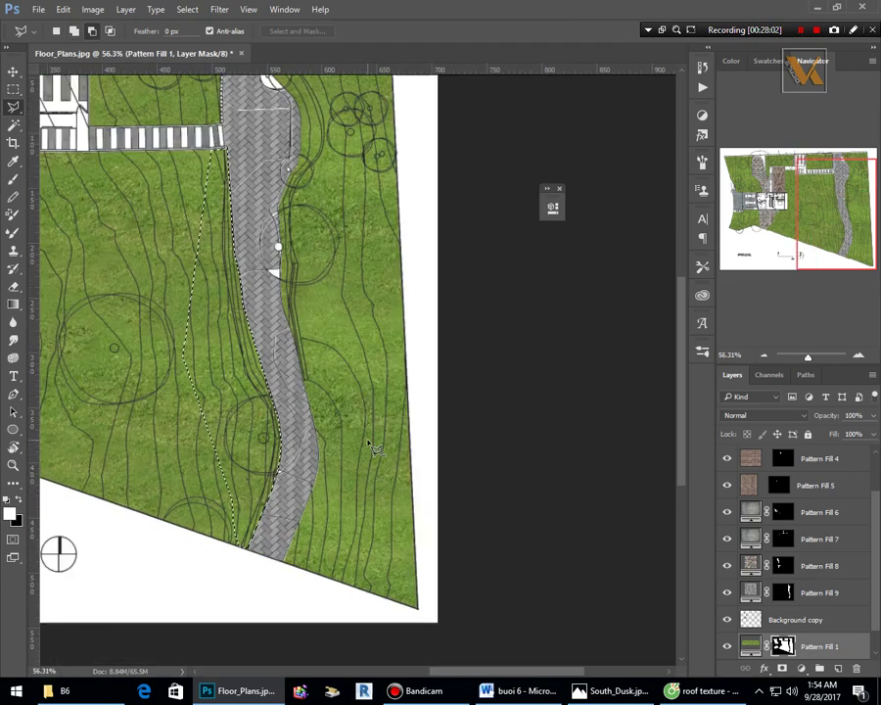
{"action": "double_click", "coordinate": [198, 326]}
{"action": "scroll", "coordinate": [199, 326], "scroll_direction": "down", "scroll_amount": 2}
{"action": "scroll", "coordinate": [428, 307], "scroll_direction": "up", "scroll_amount": 5}
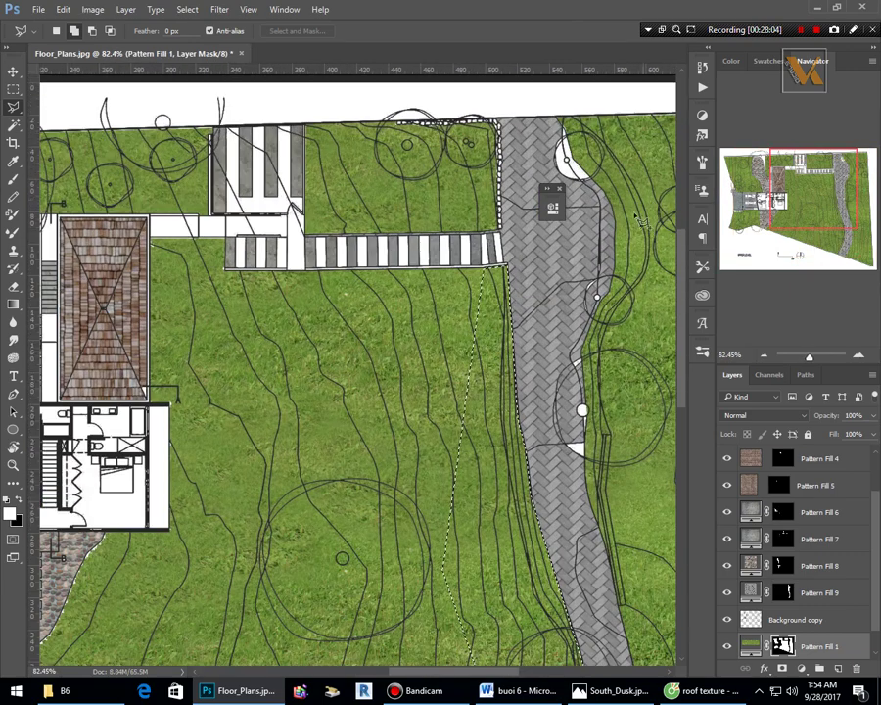
{"action": "scroll", "coordinate": [428, 306], "scroll_direction": "down", "scroll_amount": 2}
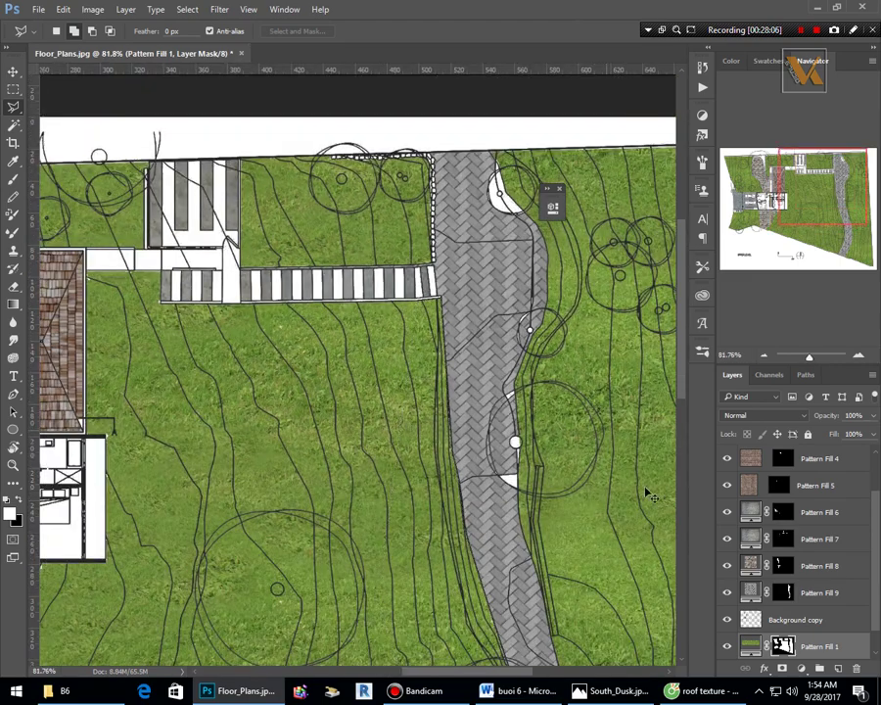
Outline the lower white gaps inside the large tree circle and fill them with white on Pattern Fill 9's mask.
{"action": "left_click", "coordinate": [782, 593]}
{"action": "scroll", "coordinate": [509, 500], "scroll_direction": "up", "scroll_amount": 4}
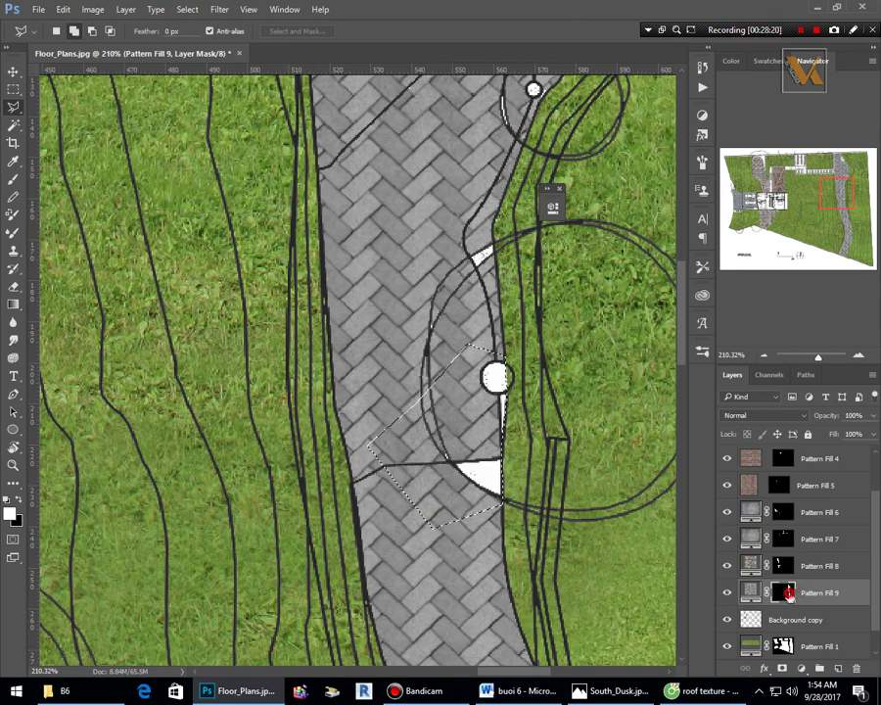
{"action": "double_click", "coordinate": [784, 592]}
{"action": "left_click", "coordinate": [512, 204]}
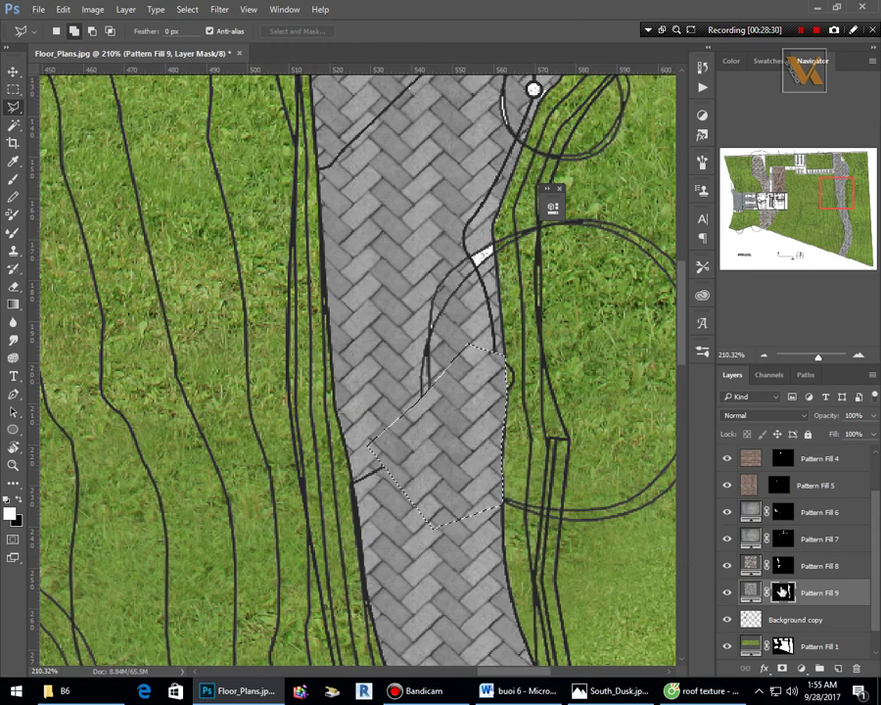
Move the Background copy layer above Pattern Fill 5, reactivate Pattern Fill 9's mask and check that layer by toggling its visibility.
{"action": "scroll", "coordinate": [783, 585], "scroll_direction": "down", "scroll_amount": 1}
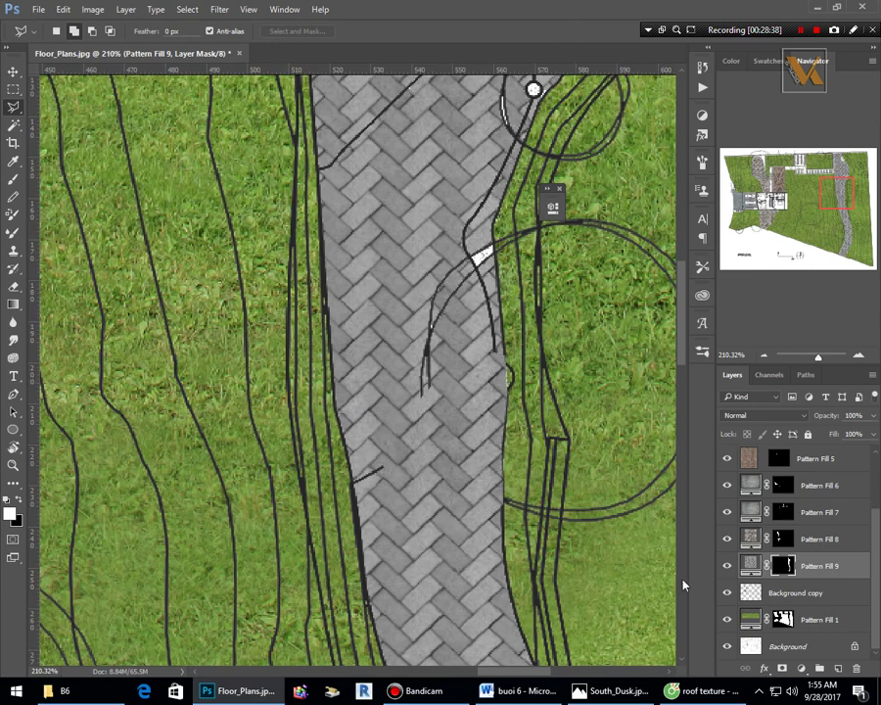
{"action": "left_click_drag", "start_coordinate": [786, 590], "coordinate": [793, 451]}
{"action": "left_click", "coordinate": [781, 593]}
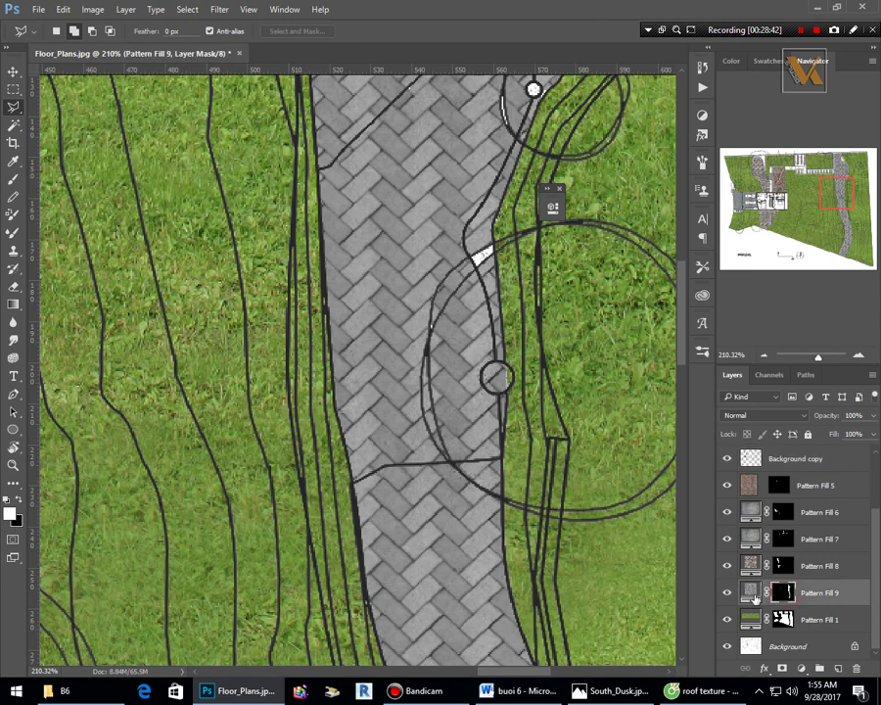
{"action": "left_click", "coordinate": [726, 592]}
{"action": "left_click", "coordinate": [727, 592]}
Outline the white gap at the large tree circle's upper edge and fill it with white on Pattern Fill 9's mask.
{"action": "scroll", "coordinate": [463, 215], "scroll_direction": "up", "scroll_amount": 2}
{"action": "left_click", "coordinate": [505, 244]}
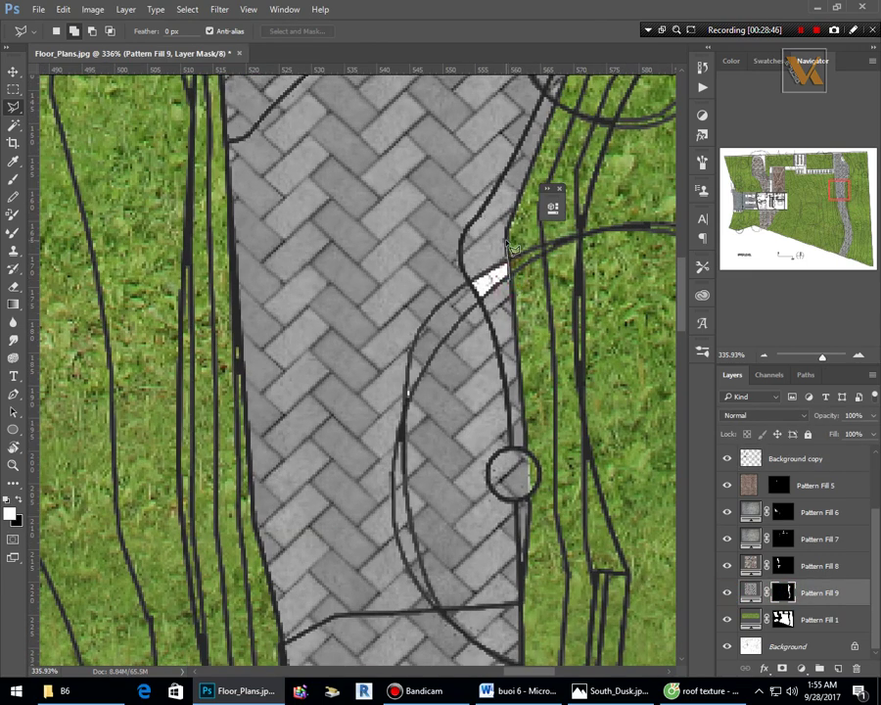
{"action": "left_click", "coordinate": [427, 284]}
{"action": "left_click", "coordinate": [428, 360]}
{"action": "left_click", "coordinate": [461, 381]}
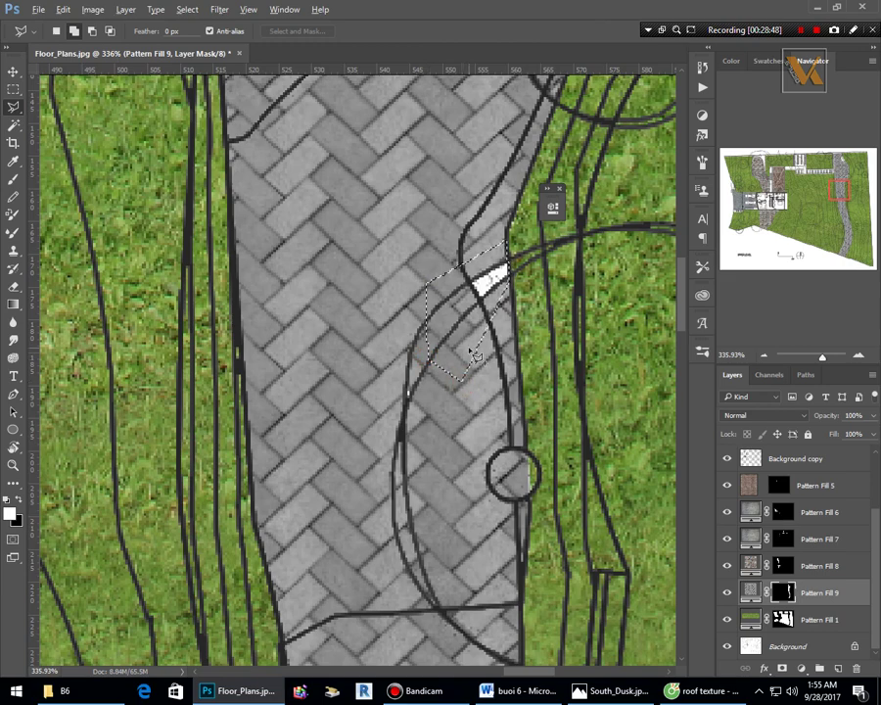
{"action": "double_click", "coordinate": [456, 367]}
{"action": "right_click", "coordinate": [457, 365]}
Outline the white gaps in the small tree circle and along the line above it, and fill them with white on Pattern Fill 9's mask.
{"action": "scroll", "coordinate": [504, 282], "scroll_direction": "down", "scroll_amount": 6}
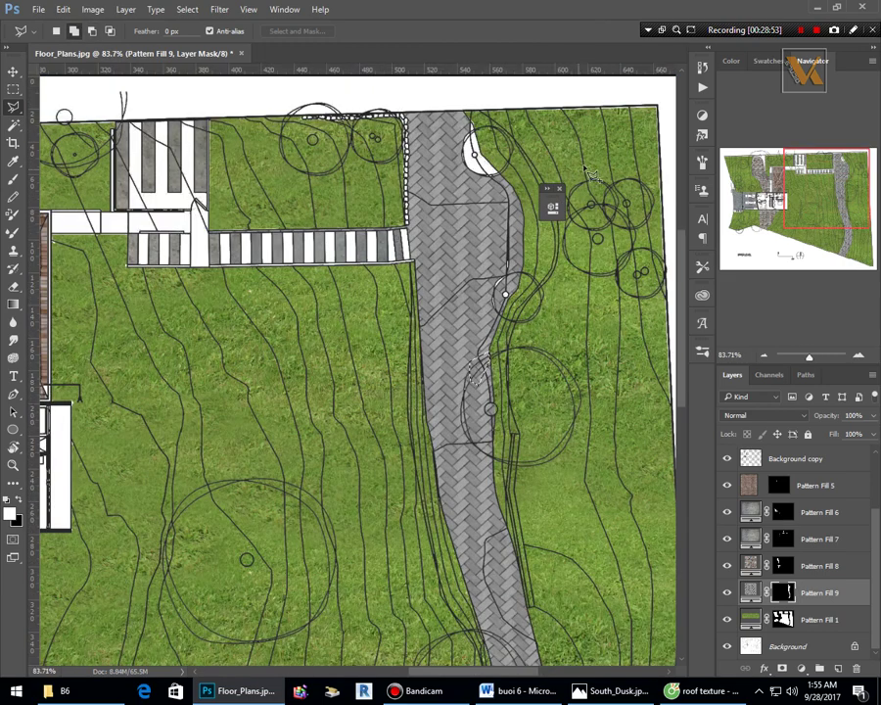
{"action": "scroll", "coordinate": [518, 323], "scroll_direction": "up", "scroll_amount": 5}
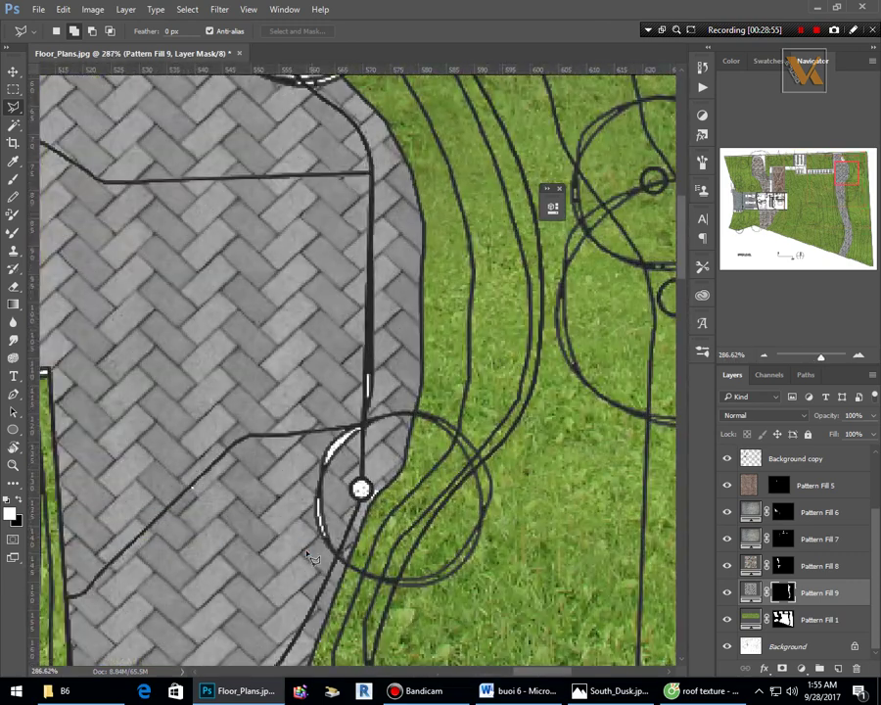
{"action": "left_click", "coordinate": [304, 550]}
{"action": "left_click", "coordinate": [338, 551]}
{"action": "left_click", "coordinate": [372, 501]}
{"action": "left_click", "coordinate": [379, 404]}
{"action": "left_click", "coordinate": [410, 320]}
{"action": "left_click", "coordinate": [319, 301]}
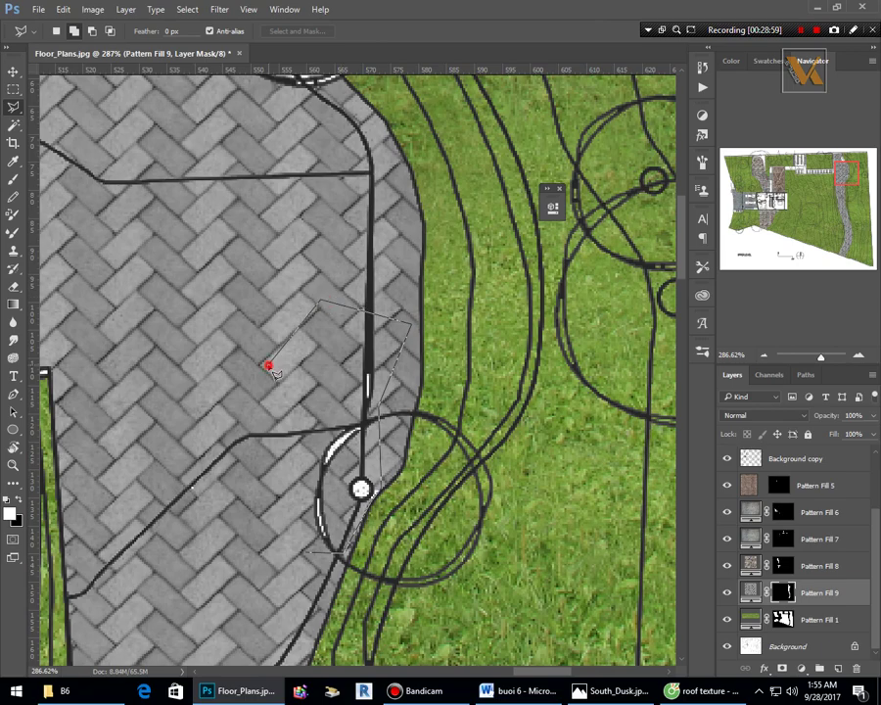
{"action": "double_click", "coordinate": [269, 367]}
{"action": "scroll", "coordinate": [303, 436], "scroll_direction": "down", "scroll_amount": 2}
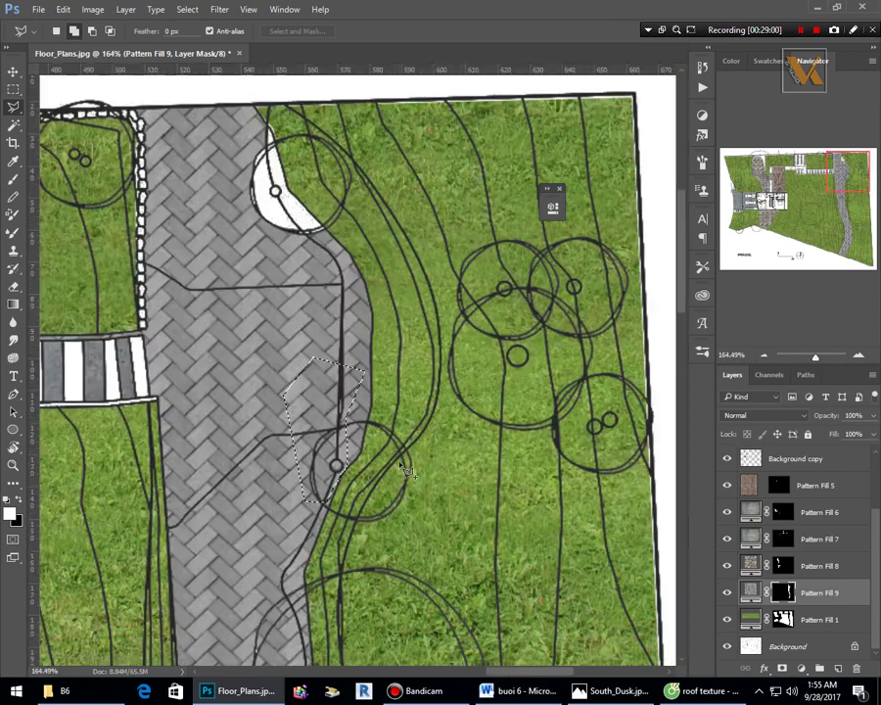
Outline the white area inside the tree circle near the path's upper end with the Polygonal Lasso.
{"action": "scroll", "coordinate": [352, 293], "scroll_direction": "up", "scroll_amount": 2}
{"action": "scroll", "coordinate": [323, 216], "scroll_direction": "down", "scroll_amount": 3}
{"action": "scroll", "coordinate": [305, 154], "scroll_direction": "up", "scroll_amount": 4}
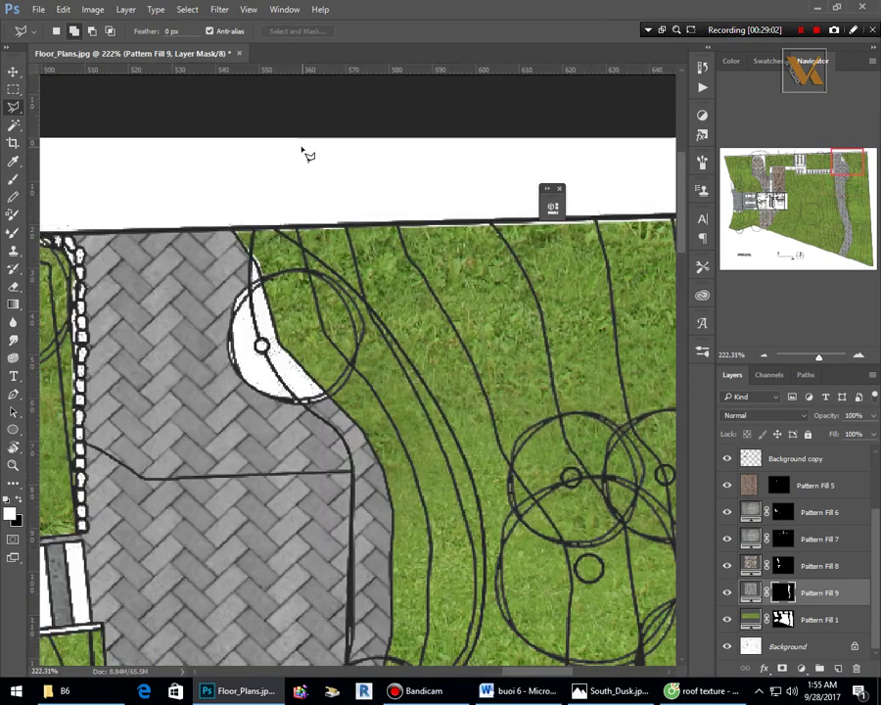
{"action": "scroll", "coordinate": [303, 245], "scroll_direction": "up", "scroll_amount": 3}
{"action": "left_click", "coordinate": [358, 533]}
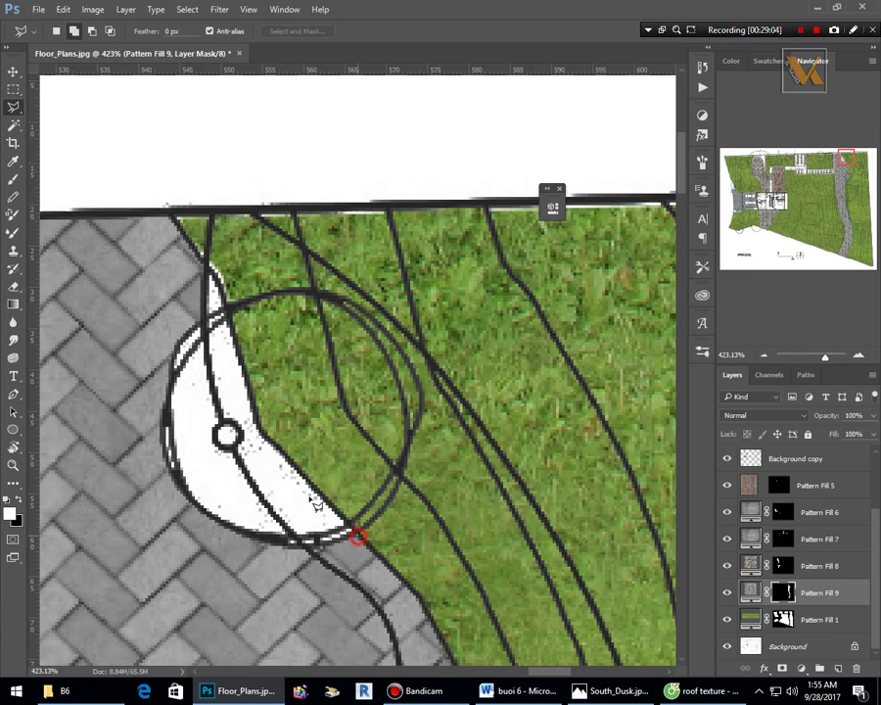
Select the white gap inside the tree circle at the herringbone path's upper end with the Polygonal Lasso and fill it on the paving mask.
{"action": "left_click", "coordinate": [257, 423]}
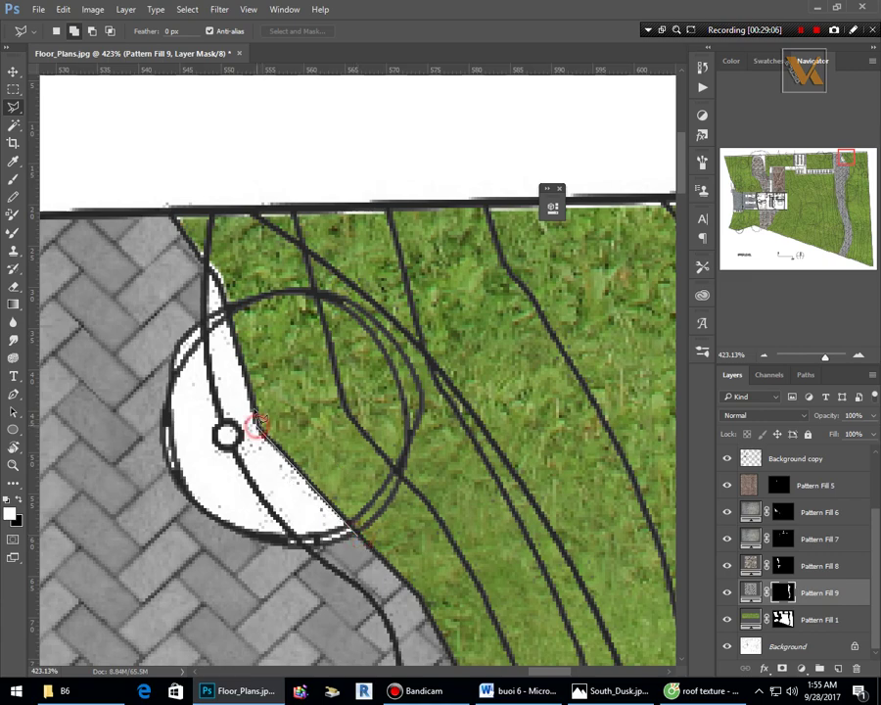
{"action": "left_click", "coordinate": [227, 294]}
{"action": "left_click", "coordinate": [212, 275]}
{"action": "left_click", "coordinate": [196, 258]}
{"action": "left_click", "coordinate": [137, 320]}
{"action": "left_click", "coordinate": [137, 509]}
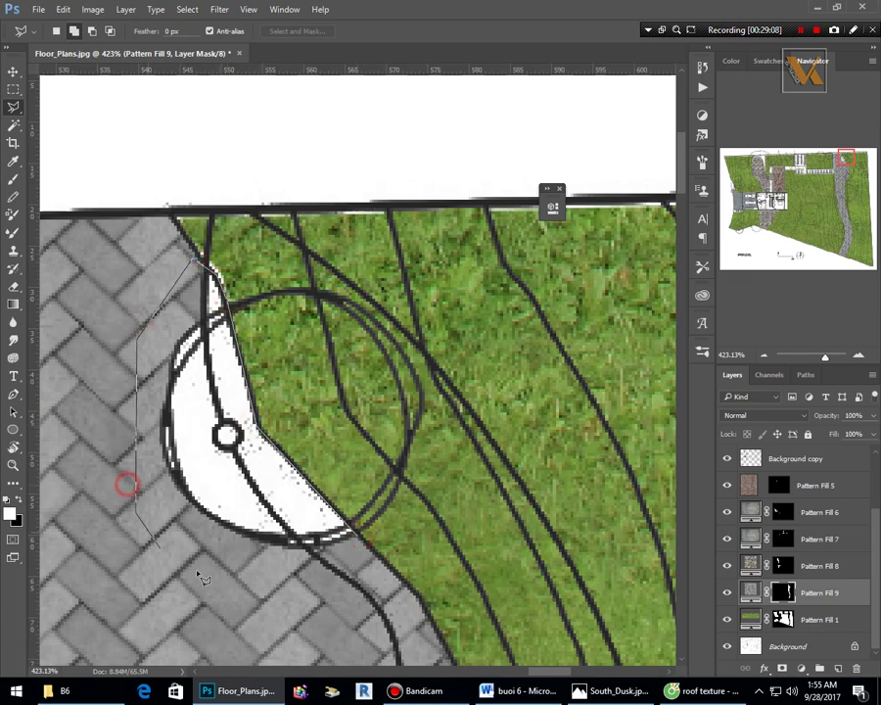
{"action": "left_click", "coordinate": [311, 616]}
{"action": "left_click", "coordinate": [344, 617]}
{"action": "double_click", "coordinate": [351, 614]}
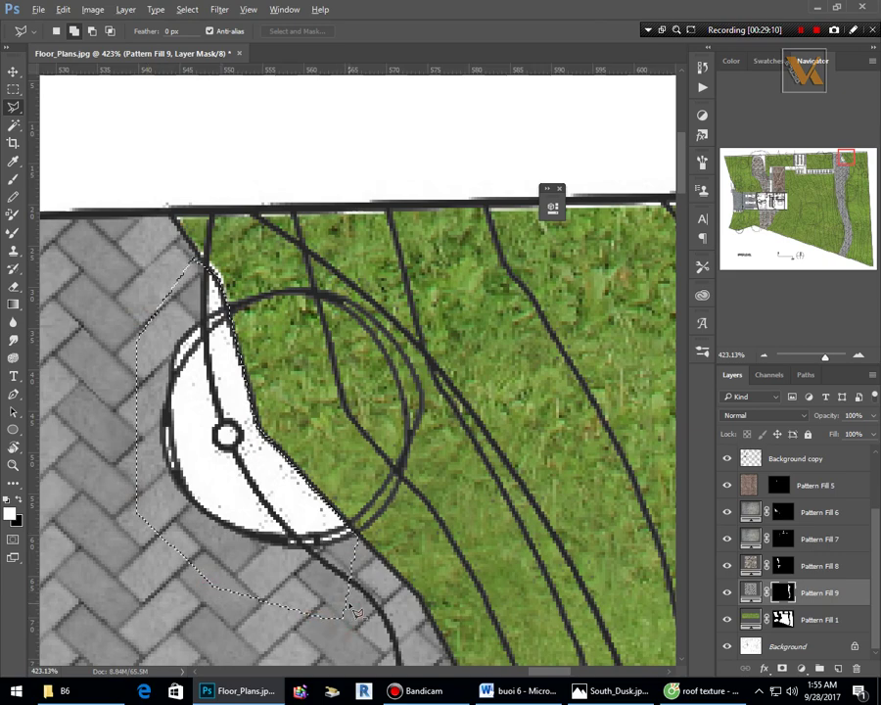
{"action": "key", "text": "alt+BackSpace"}
{"action": "key", "text": "ctrl+d"}
{"action": "scroll", "coordinate": [449, 442], "scroll_direction": "down", "scroll_amount": 10}
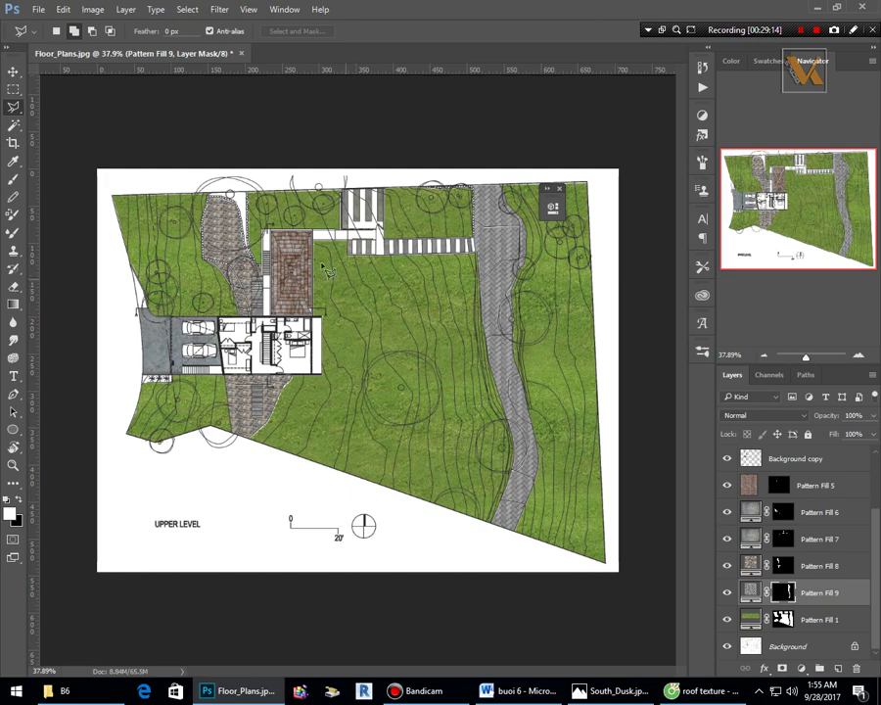
Select the stone path's pattern fill layer and toggle its visibility to check which areas it covers.
{"action": "scroll", "coordinate": [323, 268], "scroll_direction": "up", "scroll_amount": 3}
{"action": "scroll", "coordinate": [172, 272], "scroll_direction": "down", "scroll_amount": 2}
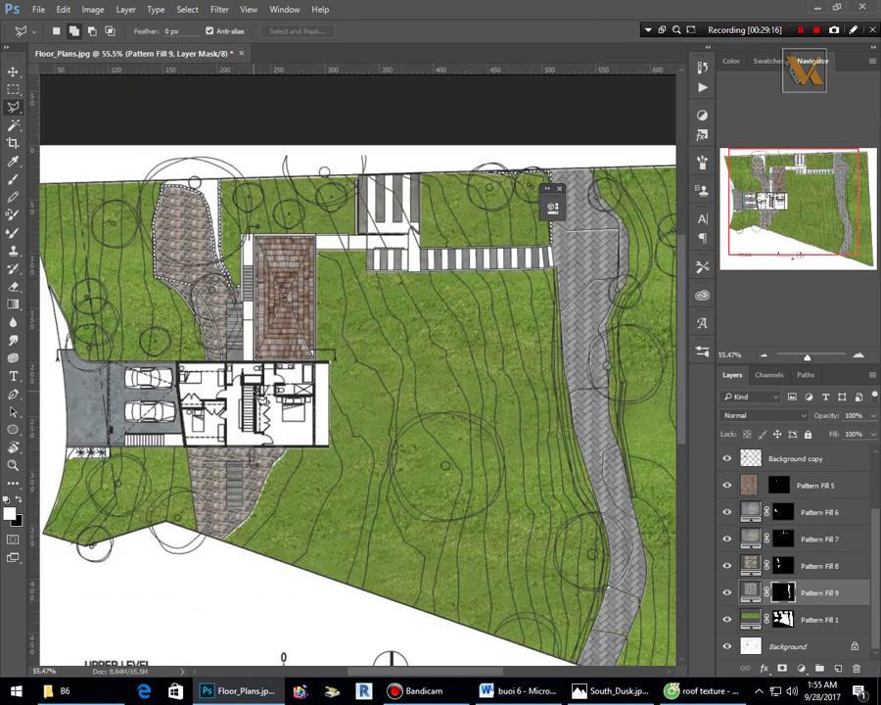
{"action": "key", "text": "v"}
{"action": "left_click", "coordinate": [192, 235]}
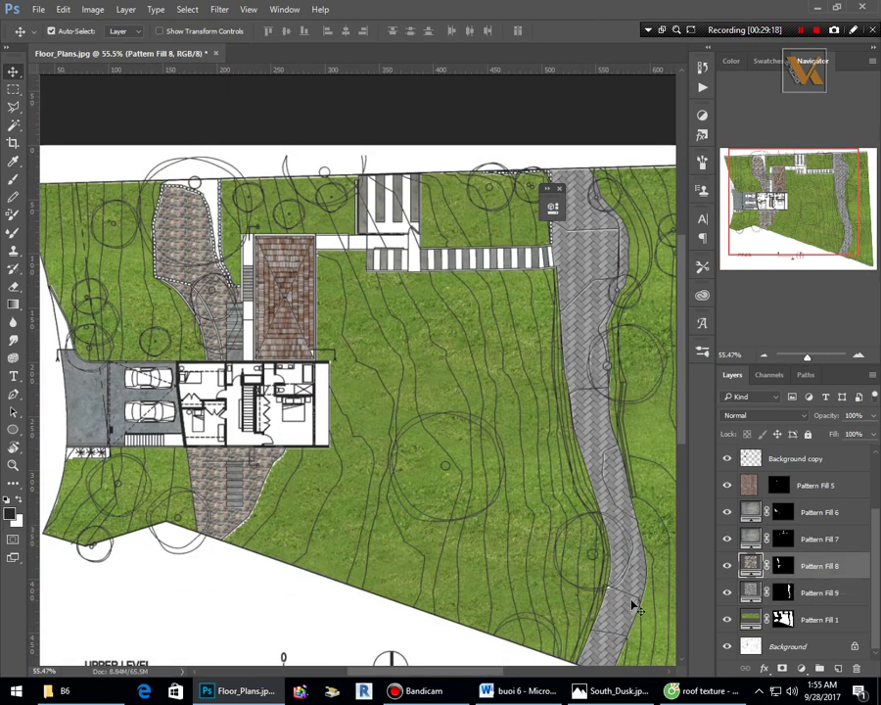
{"action": "left_click", "coordinate": [725, 566]}
{"action": "left_click", "coordinate": [726, 565]}
Add a Levels adjustment clipped to the stone path's pattern fill and darken it by lowering the output white level.
{"action": "scroll", "coordinate": [166, 219], "scroll_direction": "up", "scroll_amount": 2}
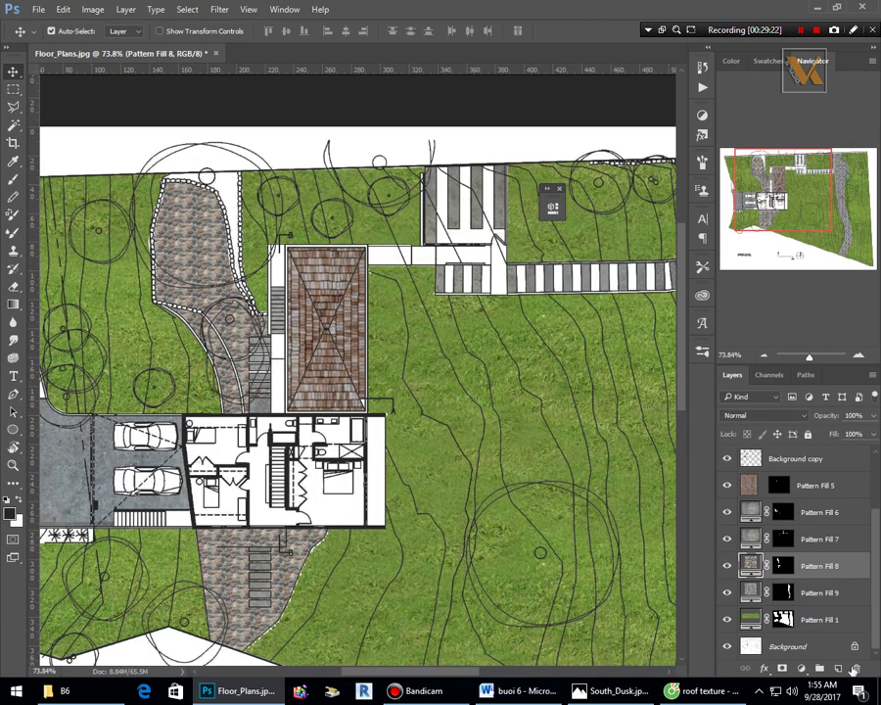
{"action": "left_click", "coordinate": [801, 669]}
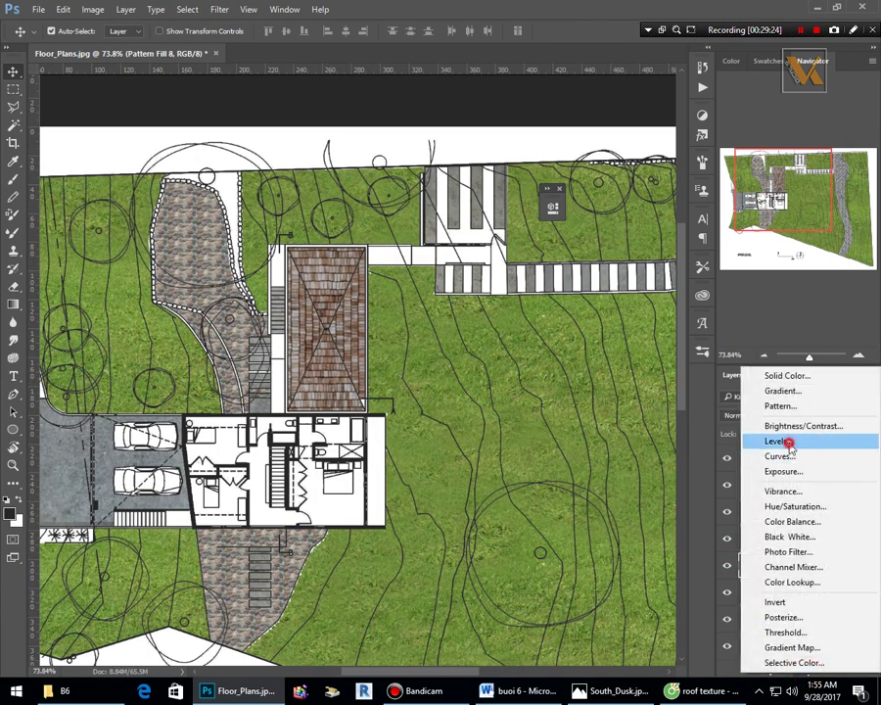
{"action": "left_click", "coordinate": [778, 442]}
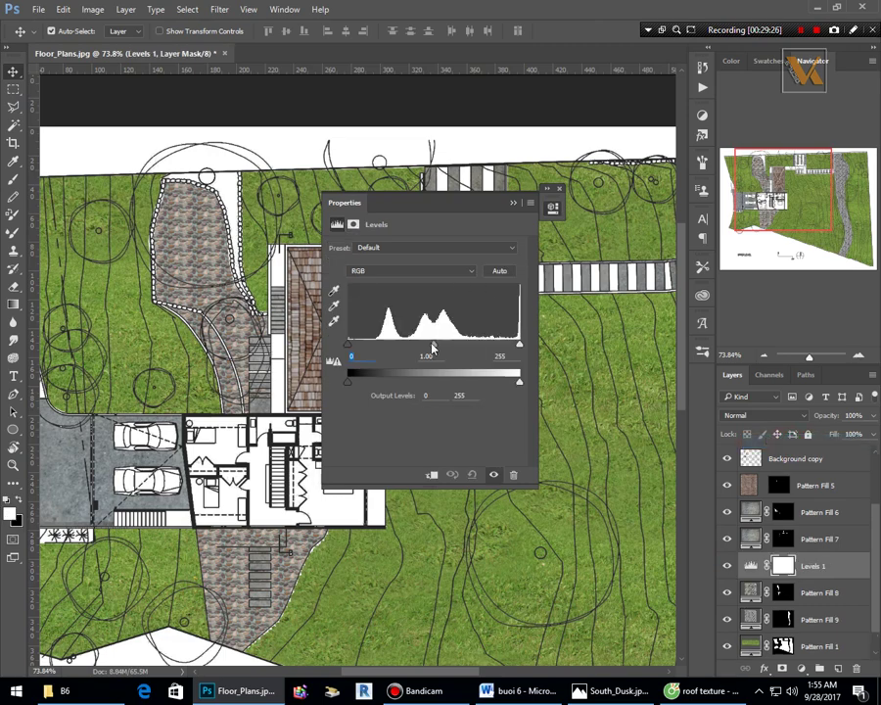
{"action": "left_click_drag", "start_coordinate": [518, 382], "coordinate": [486, 382]}
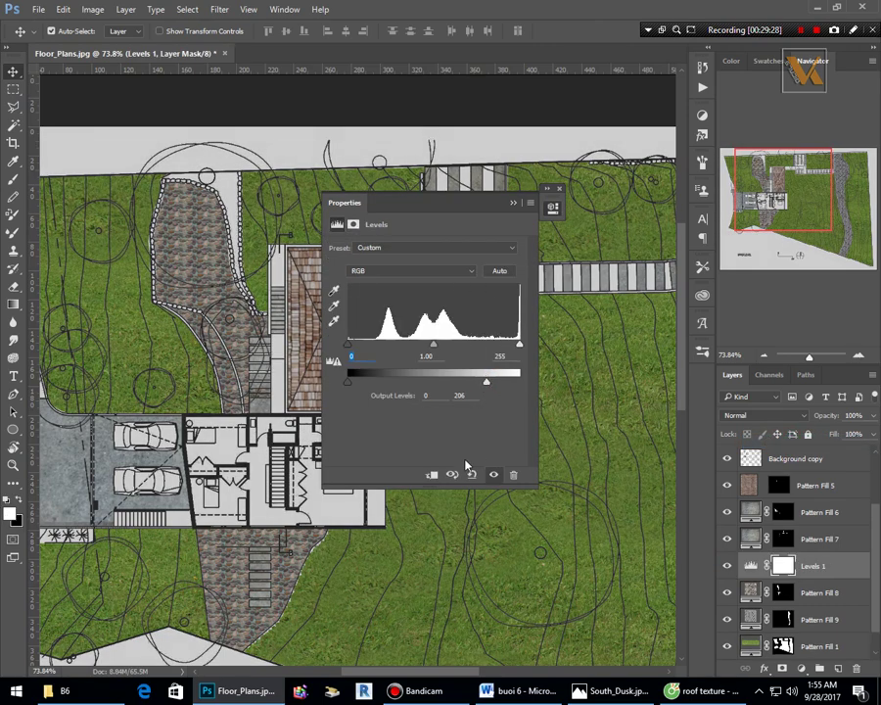
{"action": "left_click", "coordinate": [429, 477]}
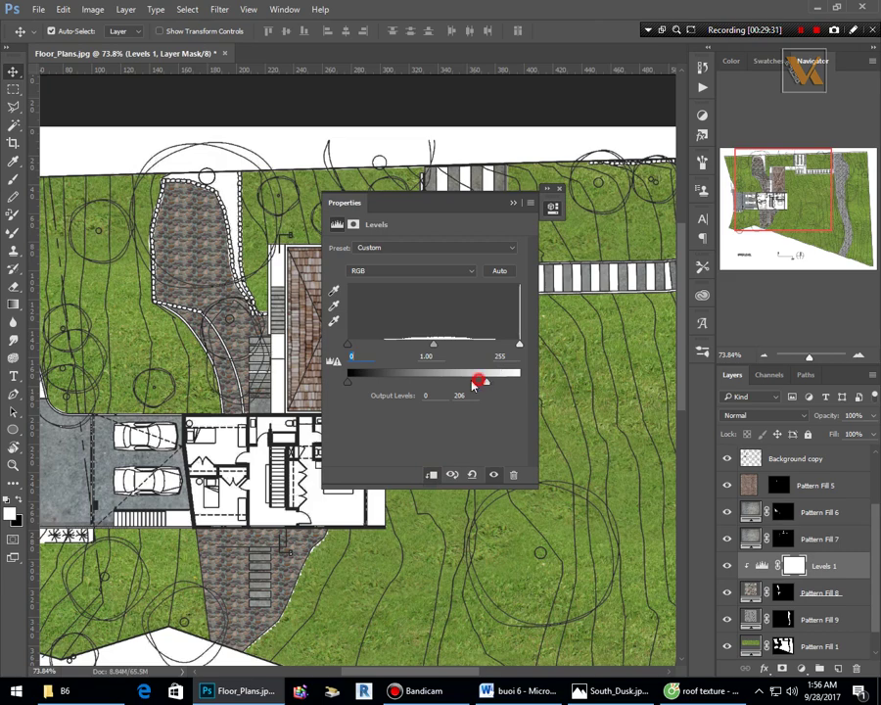
{"action": "left_click_drag", "start_coordinate": [473, 384], "coordinate": [453, 389]}
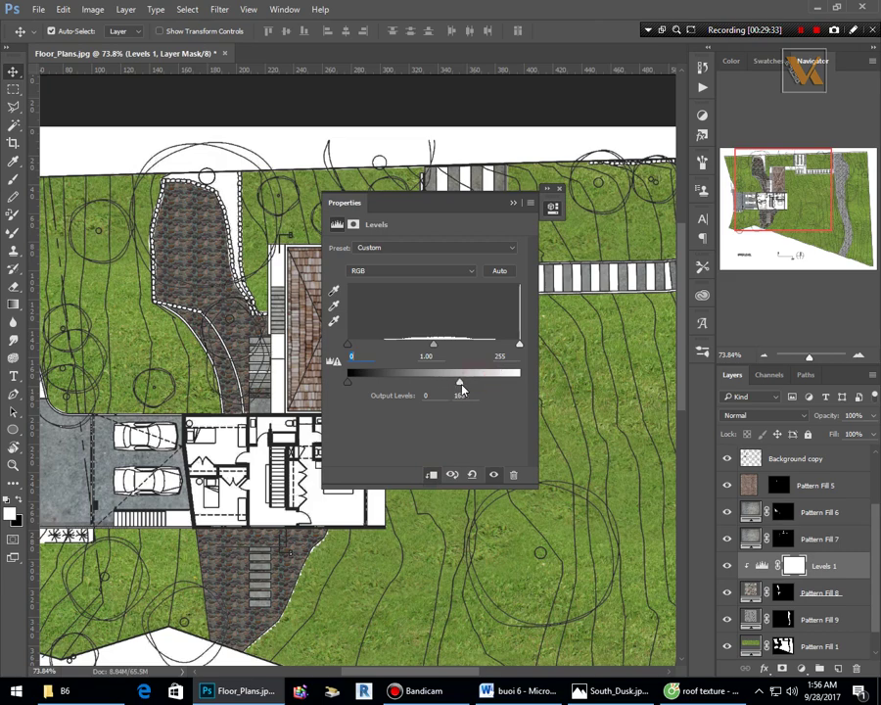
{"action": "left_click", "coordinate": [515, 207]}
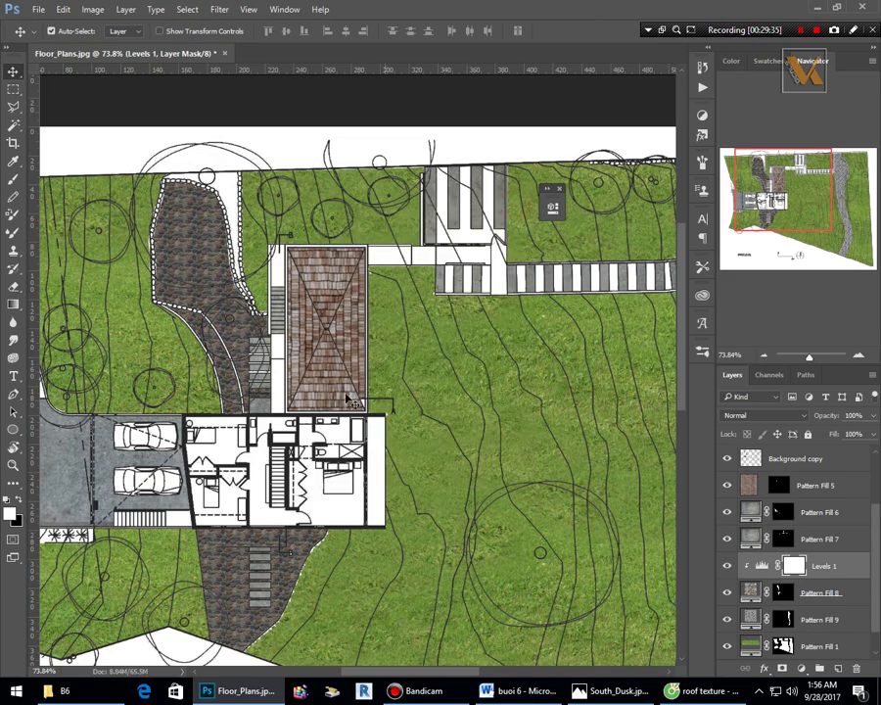
Add a Levels adjustment clipped to the lower roof slope's pattern fill and set its midtone value to 0.63.
{"action": "scroll", "coordinate": [337, 391], "scroll_direction": "down", "scroll_amount": 2}
{"action": "scroll", "coordinate": [343, 372], "scroll_direction": "up", "scroll_amount": 4}
{"action": "left_click", "coordinate": [319, 419]}
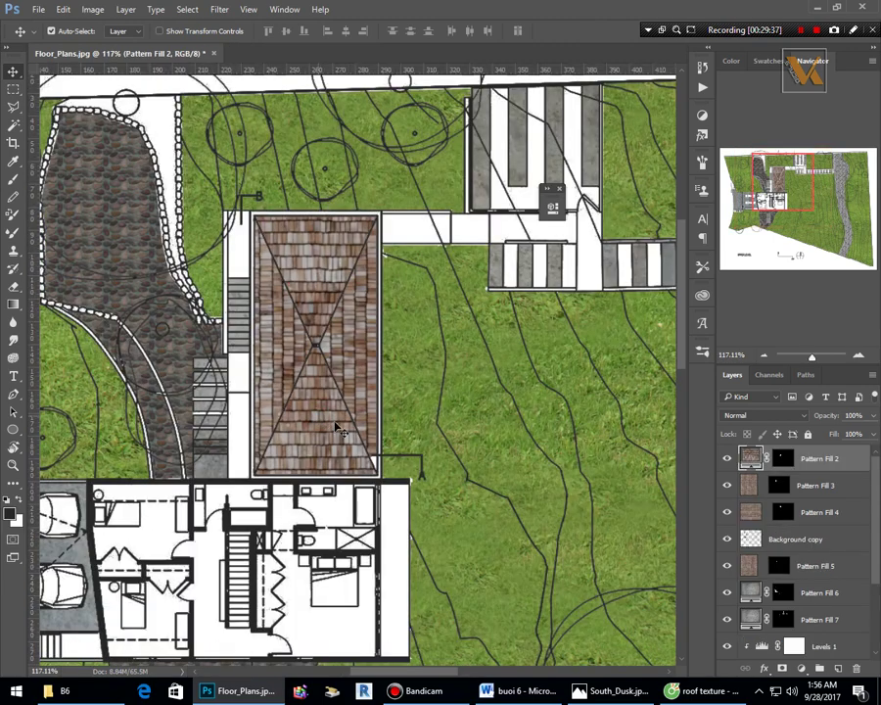
{"action": "left_click", "coordinate": [800, 668]}
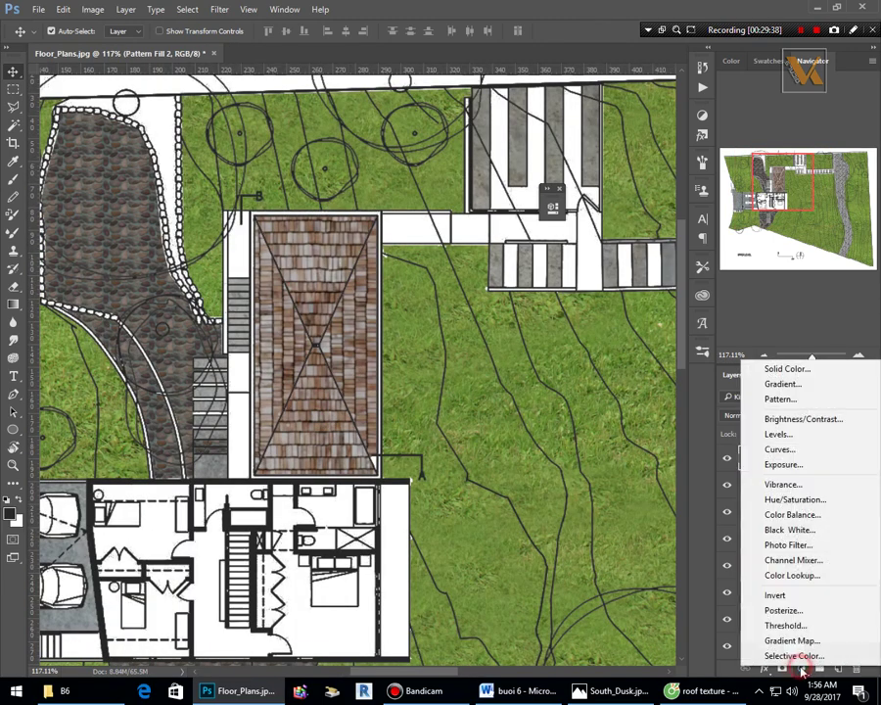
{"action": "left_click", "coordinate": [787, 547]}
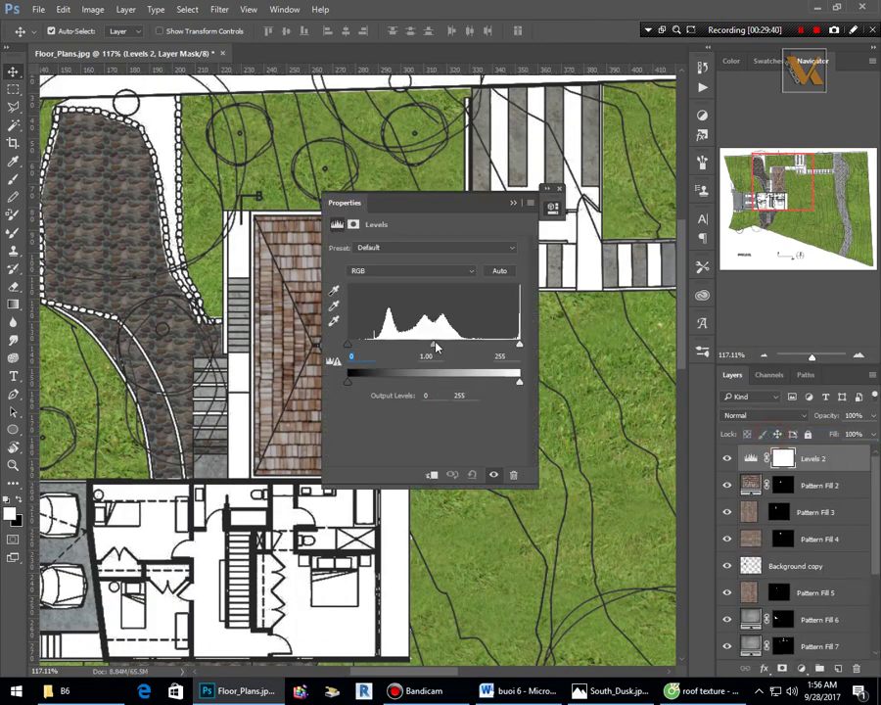
{"action": "left_click_drag", "start_coordinate": [434, 346], "coordinate": [423, 348]}
{"action": "left_click", "coordinate": [431, 474]}
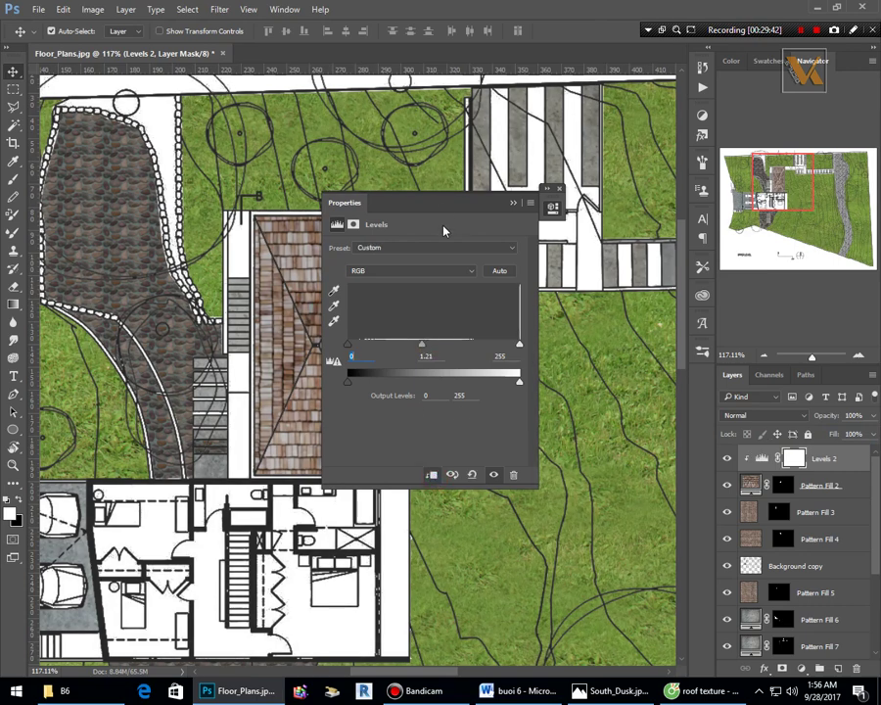
{"action": "left_click_drag", "start_coordinate": [440, 202], "coordinate": [615, 193]}
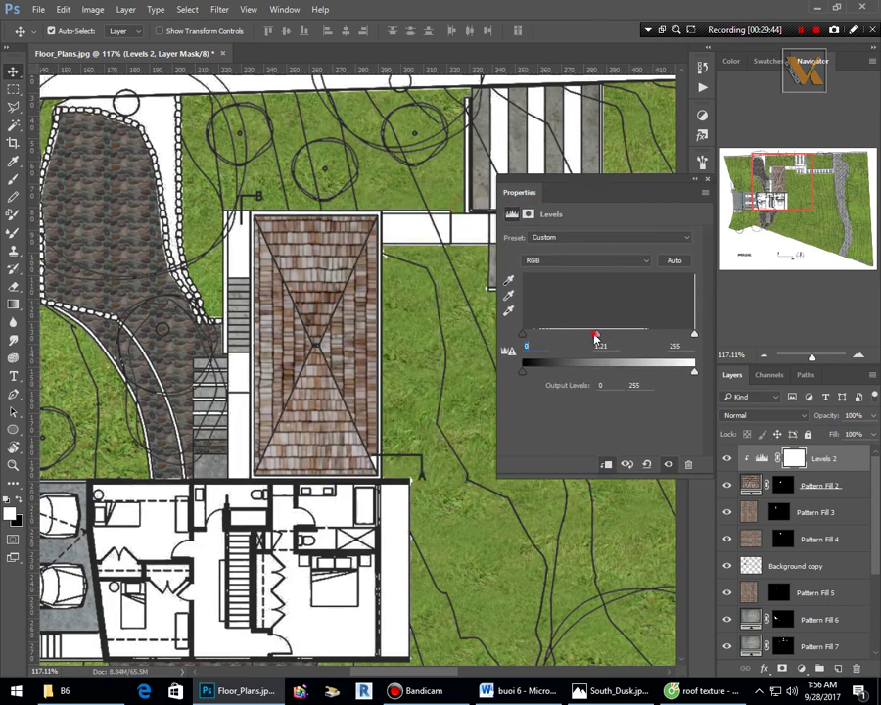
{"action": "left_click_drag", "start_coordinate": [595, 338], "coordinate": [634, 341]}
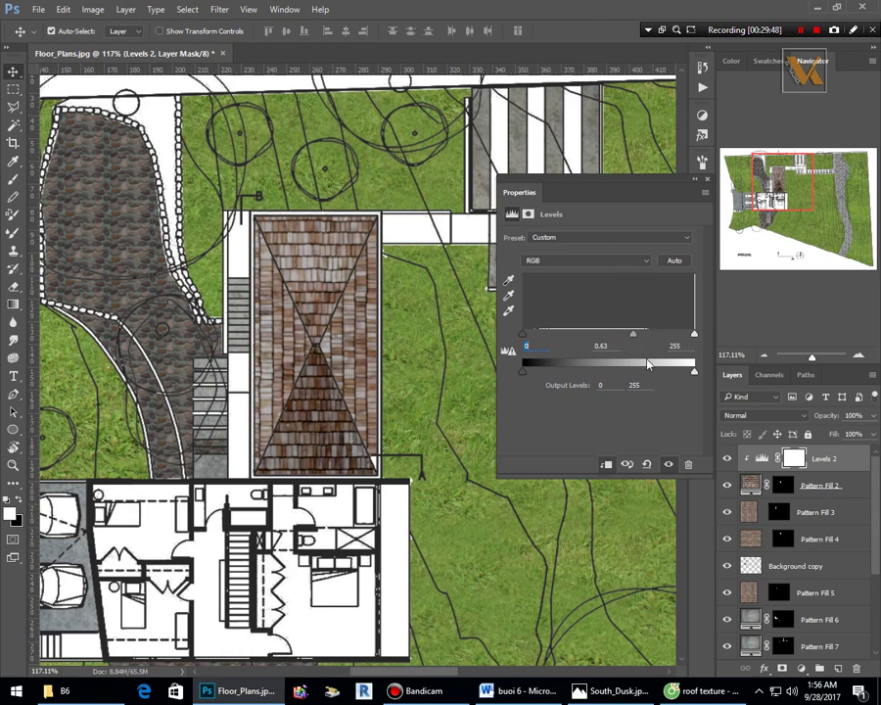
{"action": "left_click", "coordinate": [694, 185]}
Add a Levels adjustment clipped to the left roof slope's pattern fill and set its midtone value to 0.48.
{"action": "left_click", "coordinate": [288, 360]}
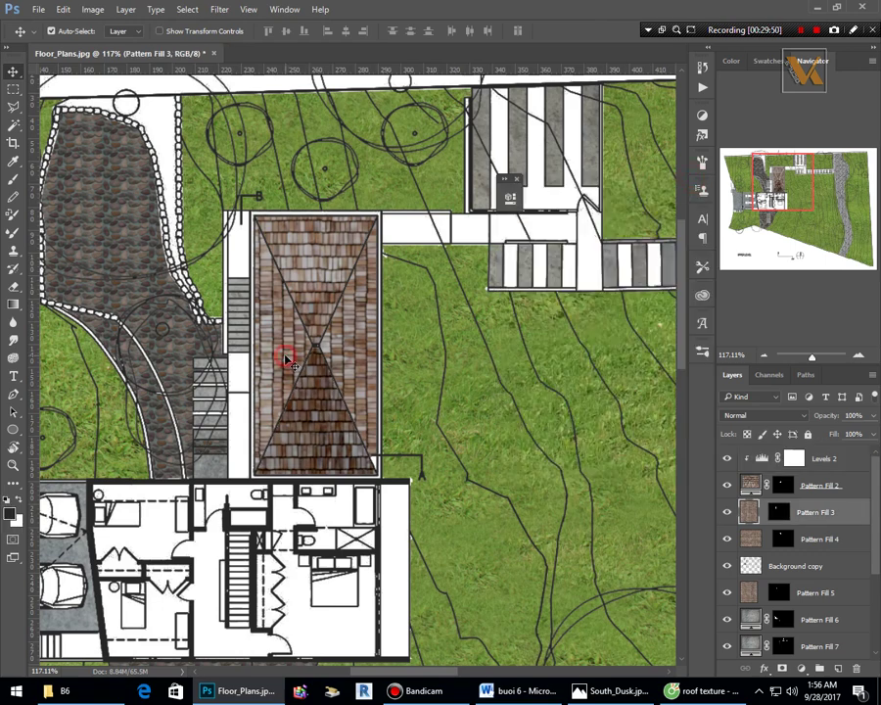
{"action": "left_click", "coordinate": [800, 668]}
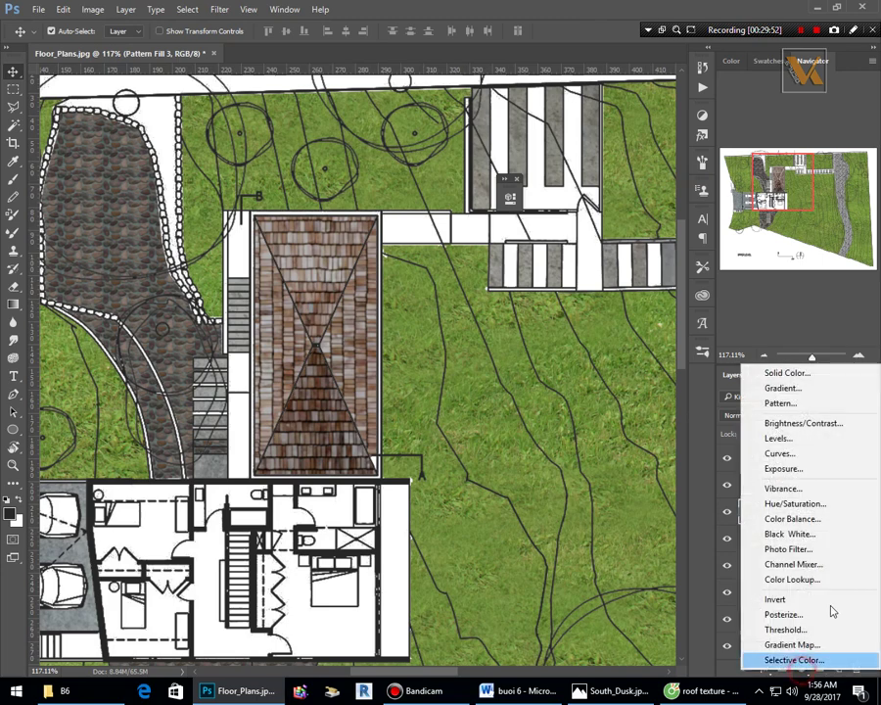
{"action": "left_click", "coordinate": [791, 437]}
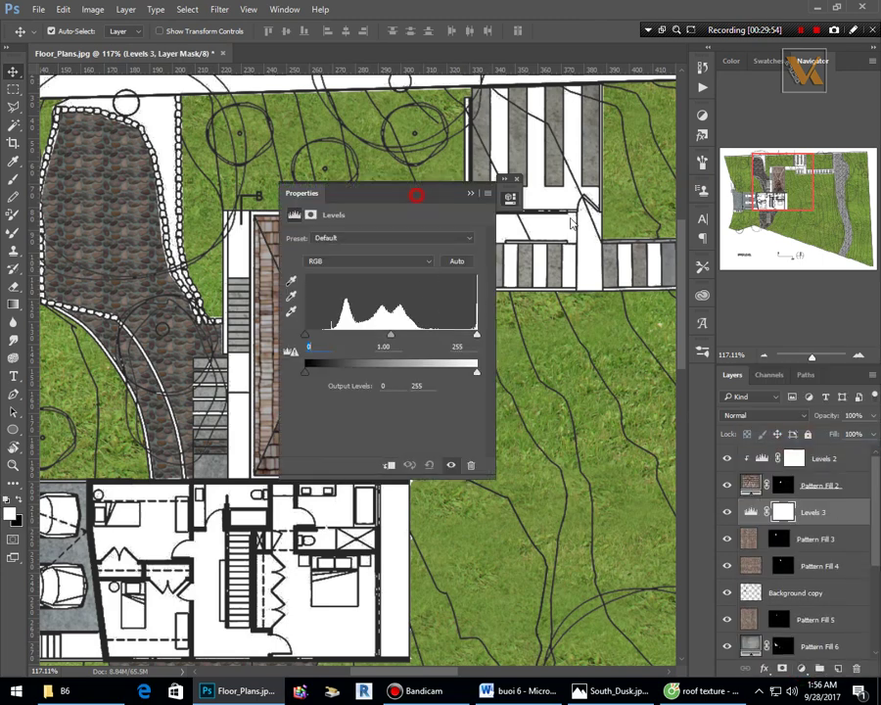
{"action": "left_click_drag", "start_coordinate": [571, 223], "coordinate": [646, 231]}
{"action": "left_click_drag", "start_coordinate": [622, 373], "coordinate": [656, 378]}
{"action": "left_click", "coordinate": [617, 502]}
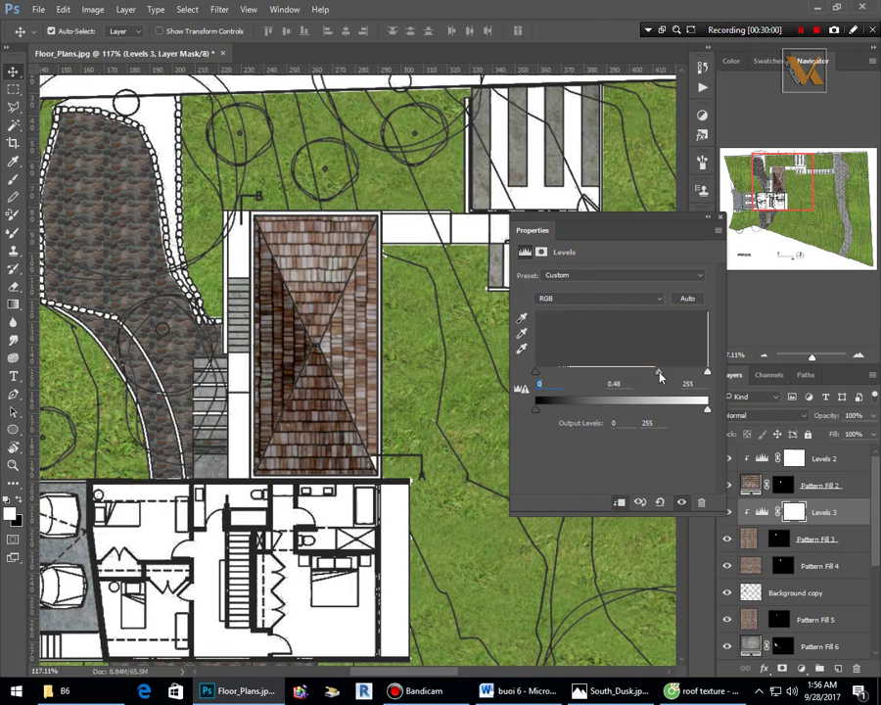
{"action": "left_click", "coordinate": [708, 221]}
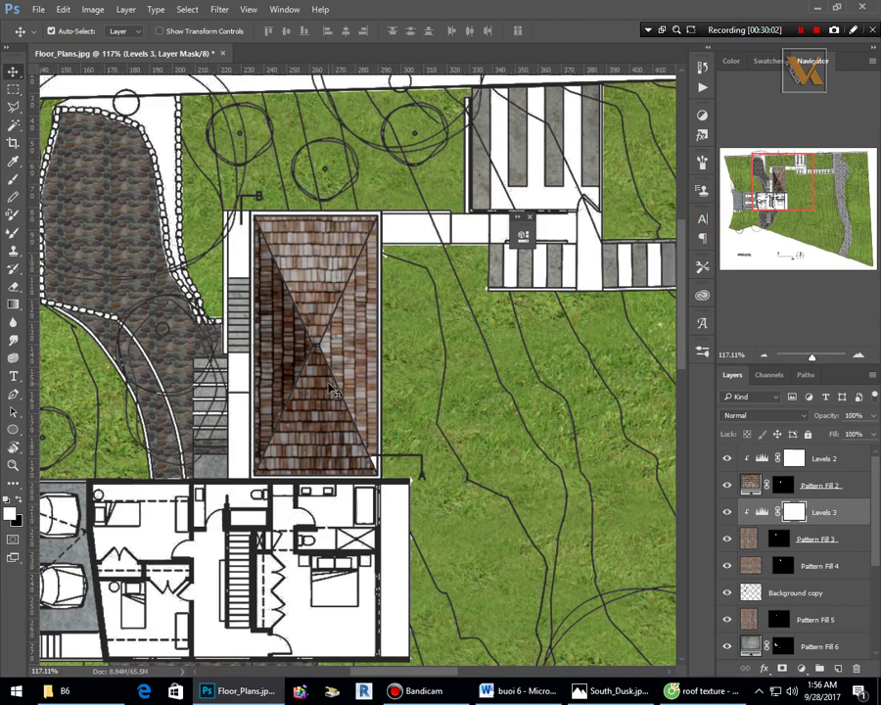
Select the grass pattern fill layer and load its mask as a selection.
{"action": "scroll", "coordinate": [343, 384], "scroll_direction": "down", "scroll_amount": 3}
{"action": "left_click", "coordinate": [297, 265]}
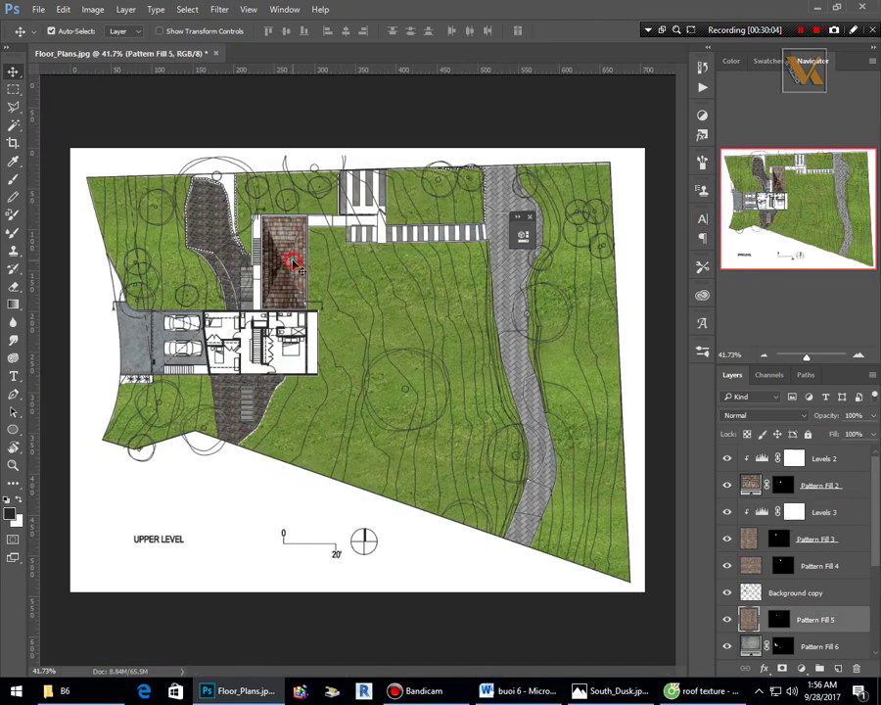
{"action": "scroll", "coordinate": [284, 342], "scroll_direction": "up", "scroll_amount": 2}
{"action": "scroll", "coordinate": [380, 388], "scroll_direction": "down", "scroll_amount": 2}
{"action": "scroll", "coordinate": [457, 484], "scroll_direction": "up", "scroll_amount": 4}
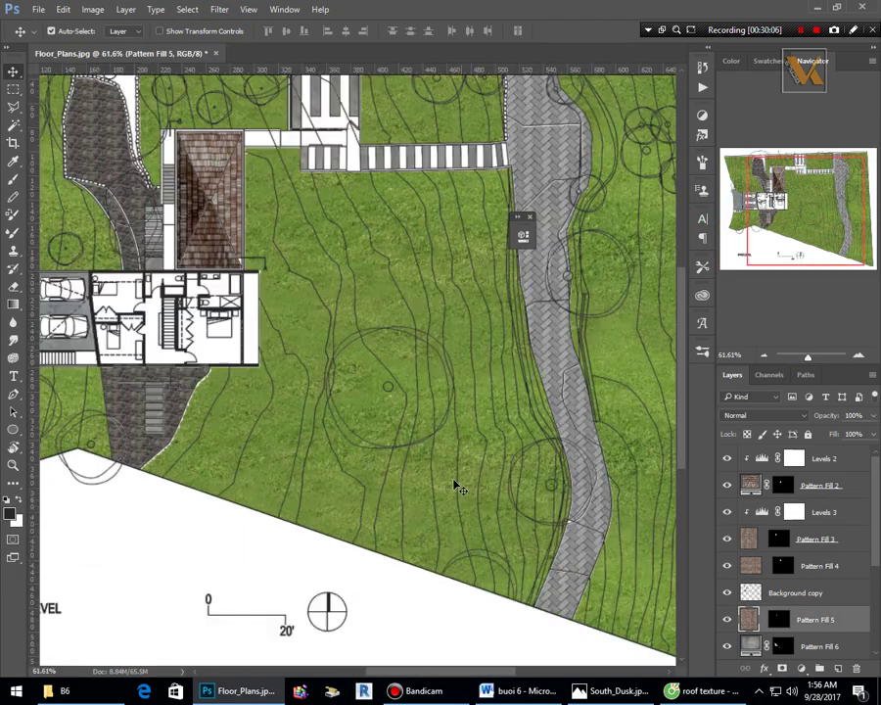
{"action": "left_click", "coordinate": [468, 478]}
{"action": "scroll", "coordinate": [741, 604], "scroll_direction": "down", "scroll_amount": 1}
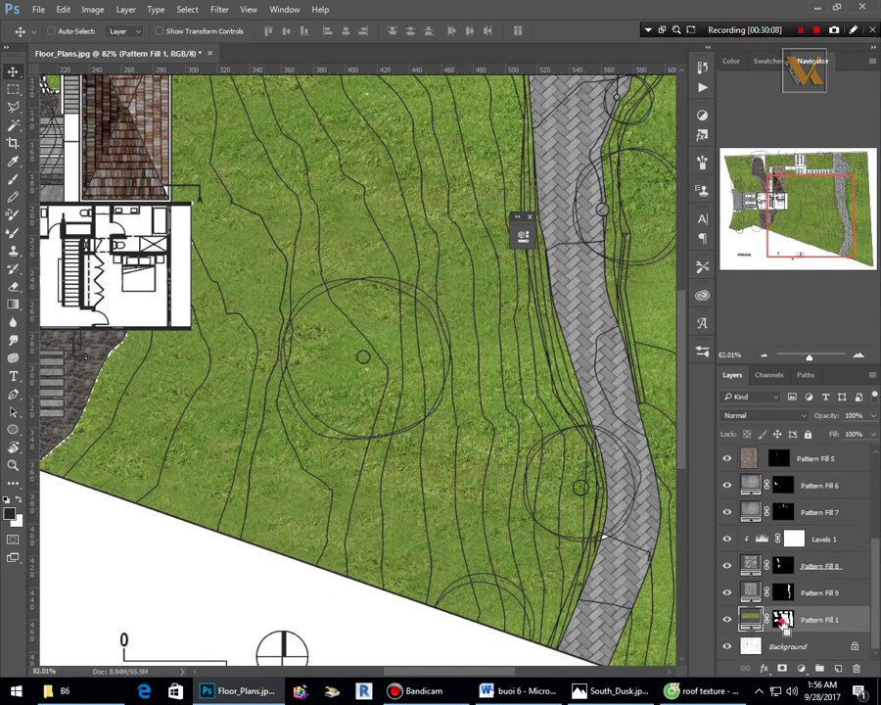
{"action": "scroll", "coordinate": [433, 492], "scroll_direction": "down", "scroll_amount": 2}
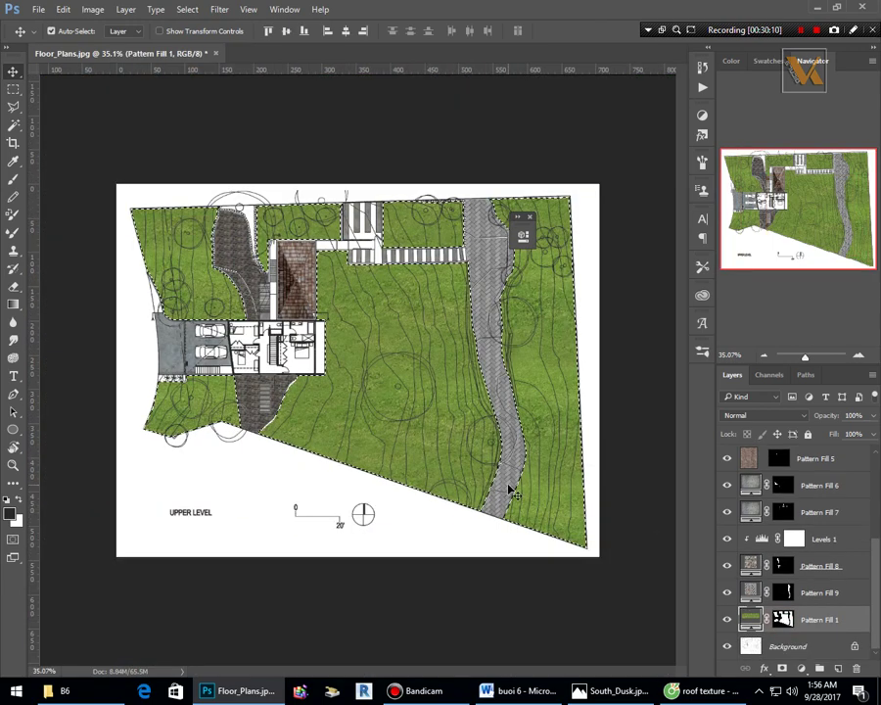
{"action": "scroll", "coordinate": [503, 486], "scroll_direction": "up", "scroll_amount": 2}
Choose a soft round brush with 0% hardness and add a new empty layer above the grass fill.
{"action": "key", "text": "b"}
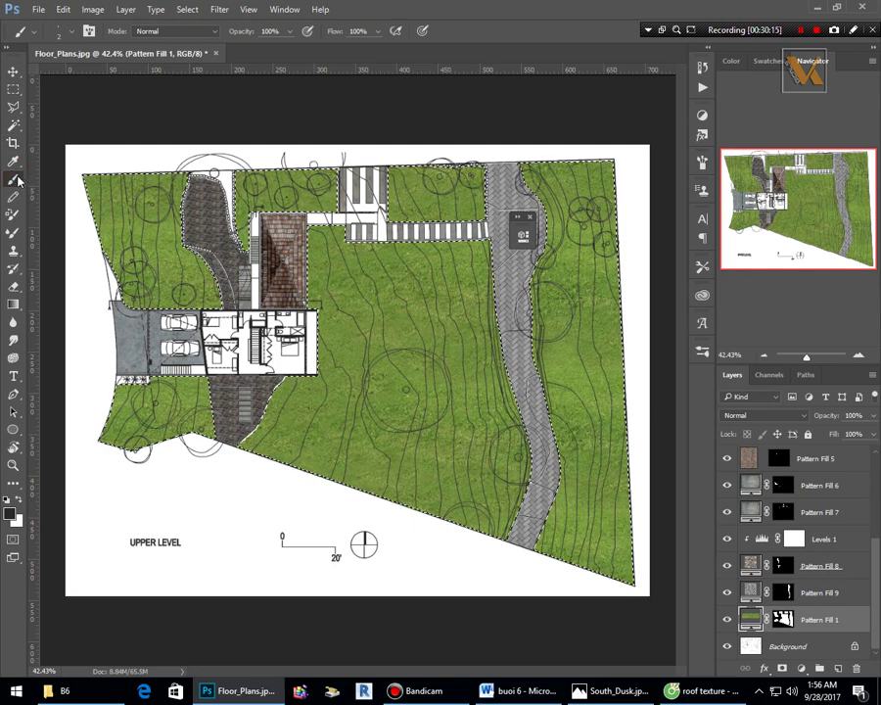
{"action": "right_click", "coordinate": [280, 260]}
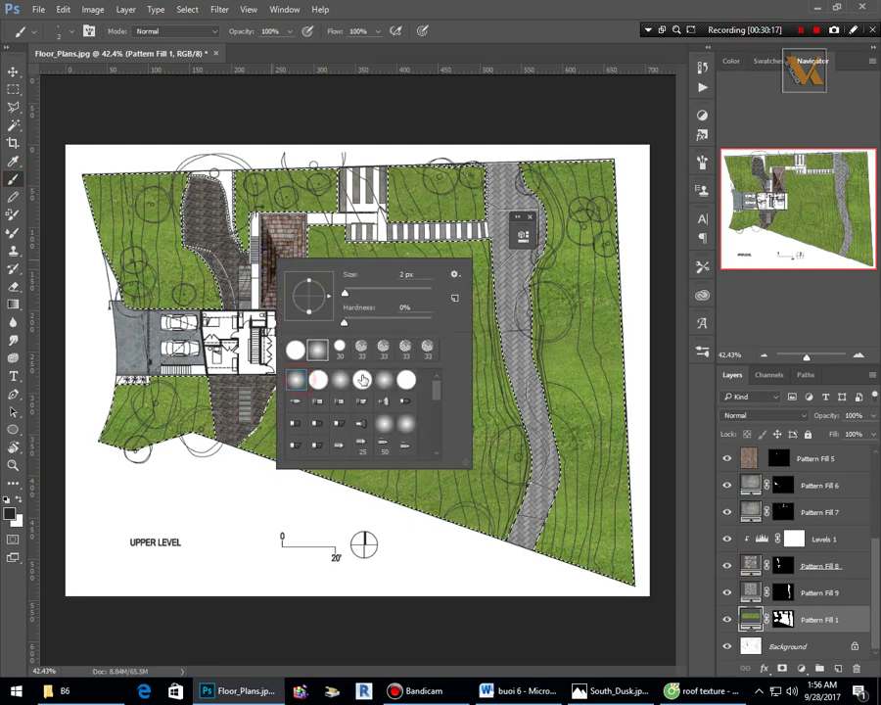
{"action": "left_click", "coordinate": [297, 382]}
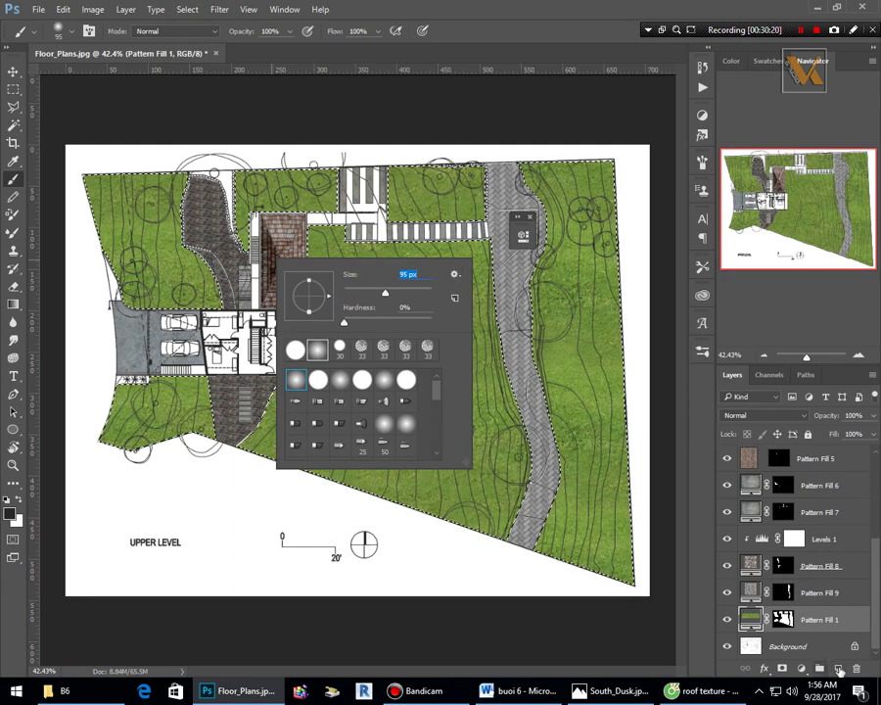
{"action": "left_click", "coordinate": [838, 668]}
Set the soft round brush's size to 228 px for shading the grass.
{"action": "right_click", "coordinate": [414, 294]}
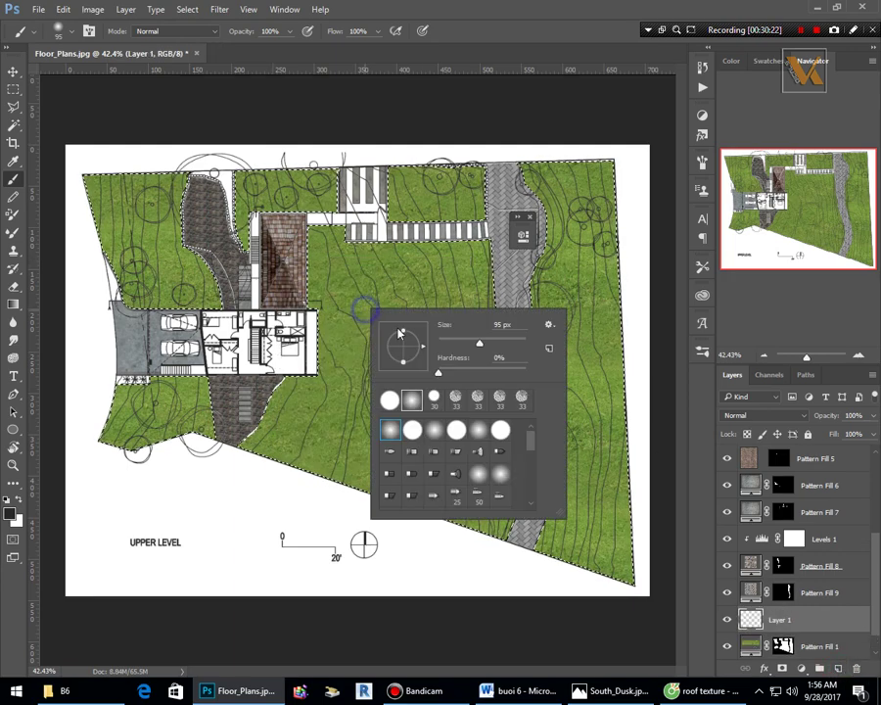
{"action": "mouse_move", "coordinate": [460, 344]}
{"action": "left_mouse_down"}
{"action": "mouse_move", "coordinate": [503, 351]}
{"action": "mouse_move", "coordinate": [498, 341]}
{"action": "left_mouse_up"}
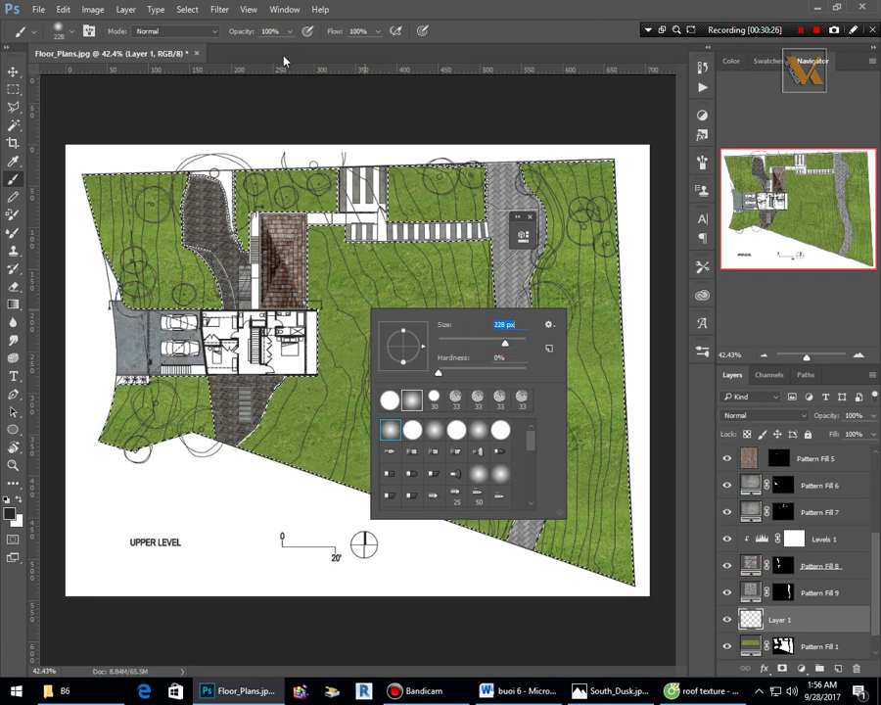
{"action": "key", "text": "Return"}
Try a dark brush stroke at 50% opacity on the grass west of the gray paved path.
{"action": "key", "text": "5"}
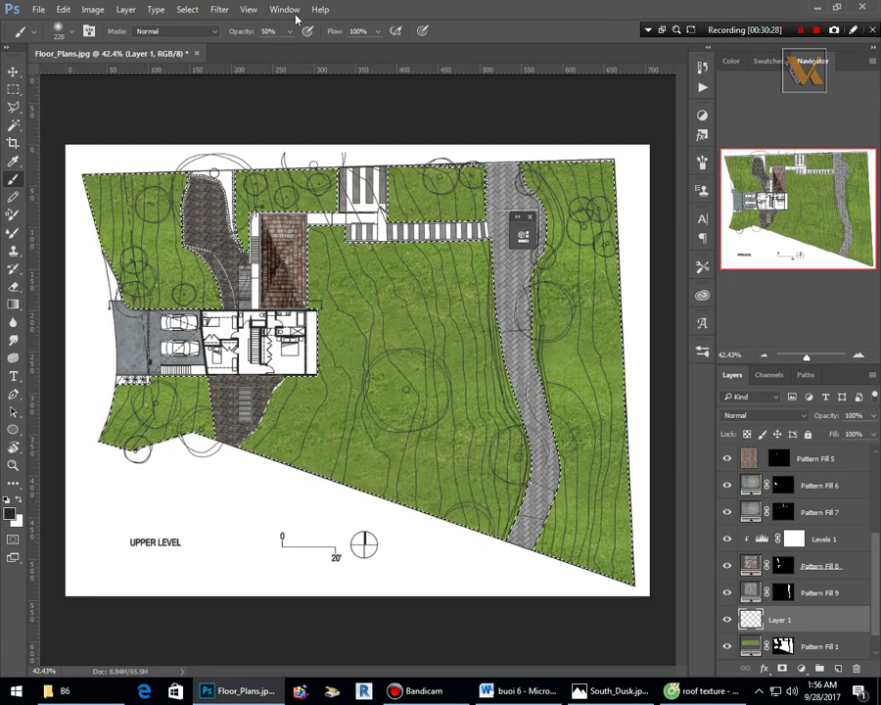
{"action": "left_click_drag", "start_coordinate": [490, 146], "coordinate": [467, 279]}
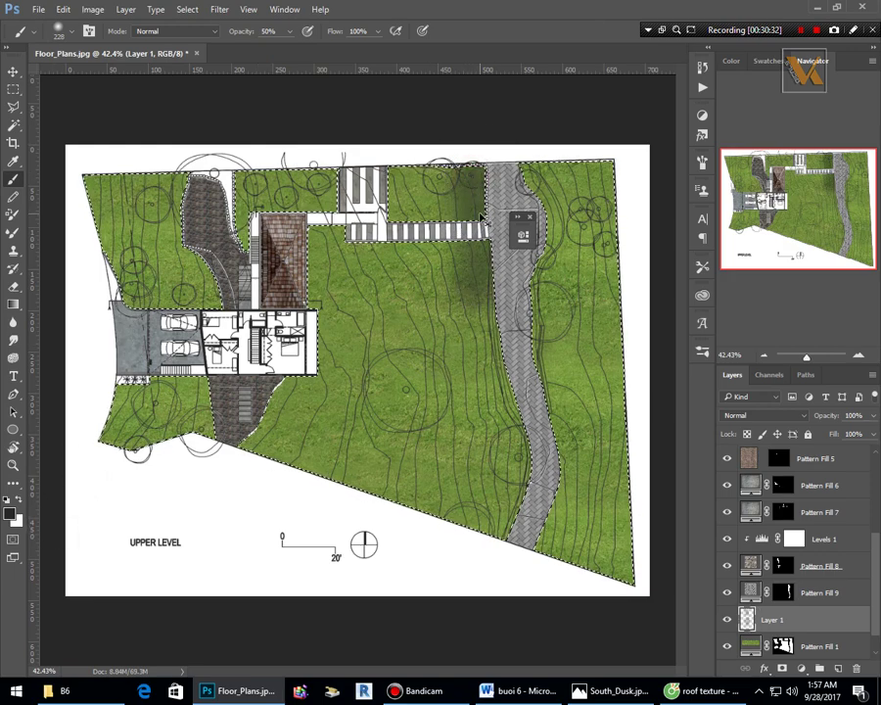
{"action": "key", "text": "ctrl+z"}
Set the brush opacity to 5% and lightly shade the grass beside the gray paved path and along the site's east boundary.
{"action": "left_click", "coordinate": [263, 32]}
{"action": "type", "text": "5"}
{"action": "key", "text": "Return"}
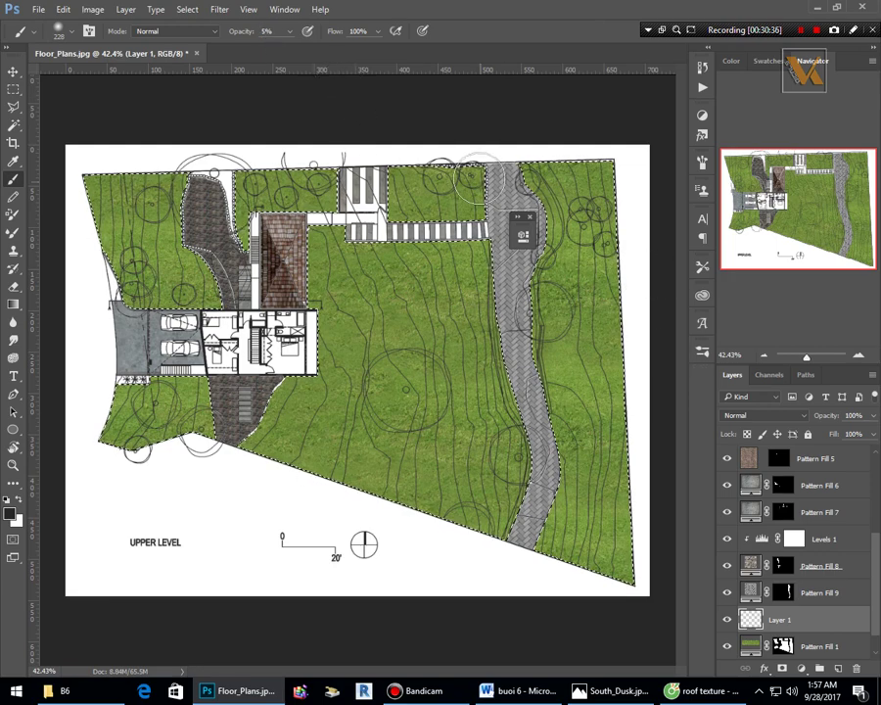
{"action": "mouse_move", "coordinate": [478, 176]}
{"action": "left_mouse_down"}
{"action": "mouse_move", "coordinate": [468, 310]}
{"action": "mouse_move", "coordinate": [505, 348]}
{"action": "mouse_move", "coordinate": [489, 558]}
{"action": "left_mouse_up"}
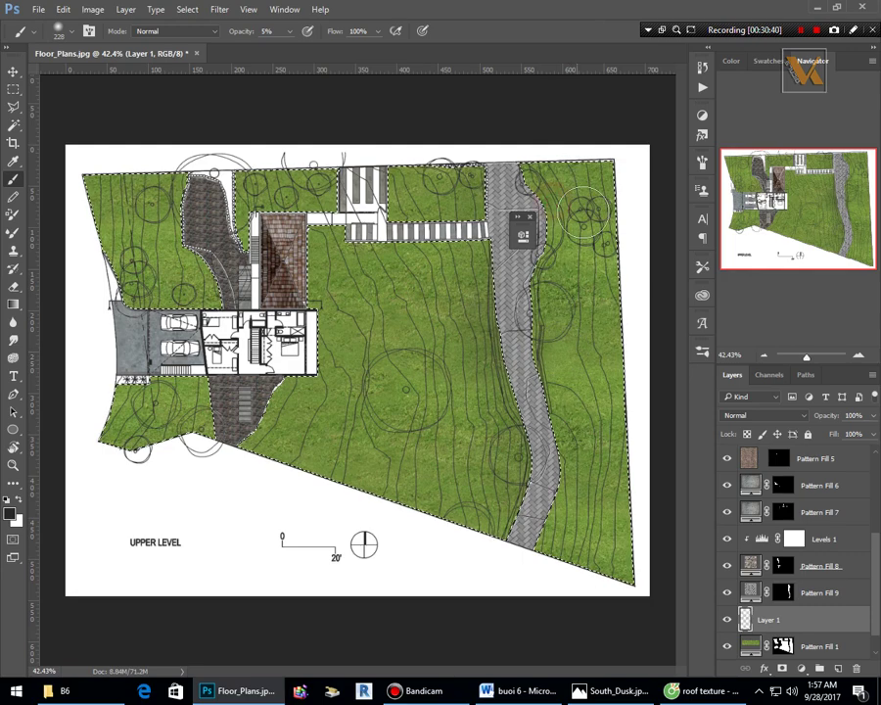
{"action": "left_click_drag", "start_coordinate": [606, 156], "coordinate": [609, 252]}
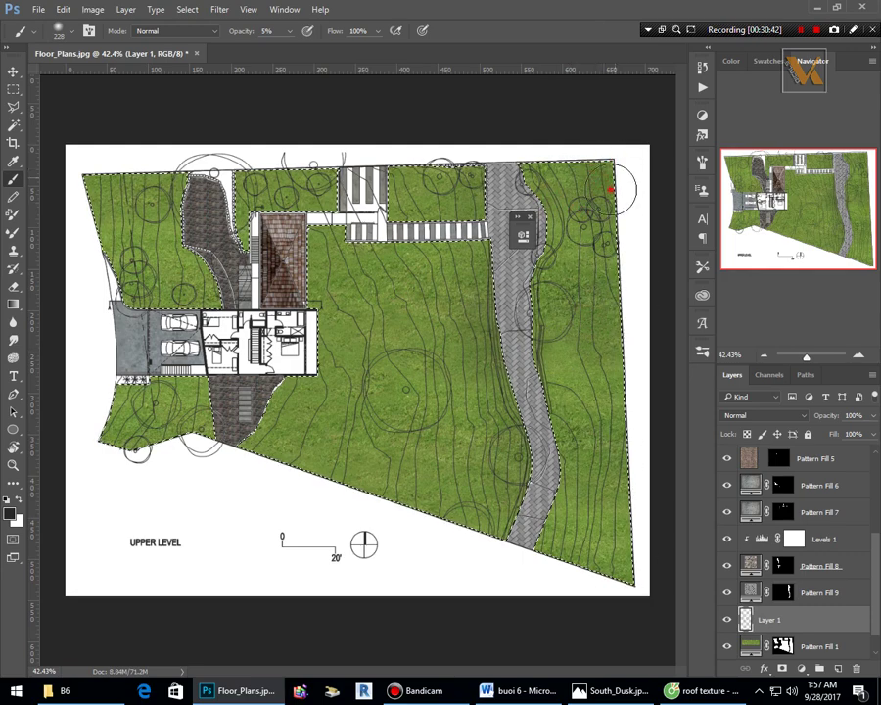
{"action": "mouse_move", "coordinate": [609, 191]}
{"action": "left_mouse_down"}
{"action": "mouse_move", "coordinate": [608, 203]}
{"action": "mouse_move", "coordinate": [570, 137]}
{"action": "mouse_move", "coordinate": [621, 90]}
{"action": "left_mouse_up"}
Build up the dark shading at 10% brush opacity along the east boundary, the gray path's west edge and the grass around the stone path.
{"action": "mouse_move", "coordinate": [660, 472]}
{"action": "left_mouse_down"}
{"action": "mouse_move", "coordinate": [627, 433]}
{"action": "mouse_move", "coordinate": [606, 432]}
{"action": "mouse_move", "coordinate": [641, 567]}
{"action": "mouse_move", "coordinate": [648, 498]}
{"action": "mouse_move", "coordinate": [655, 503]}
{"action": "mouse_move", "coordinate": [622, 425]}
{"action": "mouse_move", "coordinate": [630, 379]}
{"action": "mouse_move", "coordinate": [661, 366]}
{"action": "mouse_move", "coordinate": [616, 635]}
{"action": "mouse_move", "coordinate": [549, 118]}
{"action": "mouse_move", "coordinate": [561, 113]}
{"action": "mouse_move", "coordinate": [632, 364]}
{"action": "mouse_move", "coordinate": [619, 405]}
{"action": "left_mouse_up"}
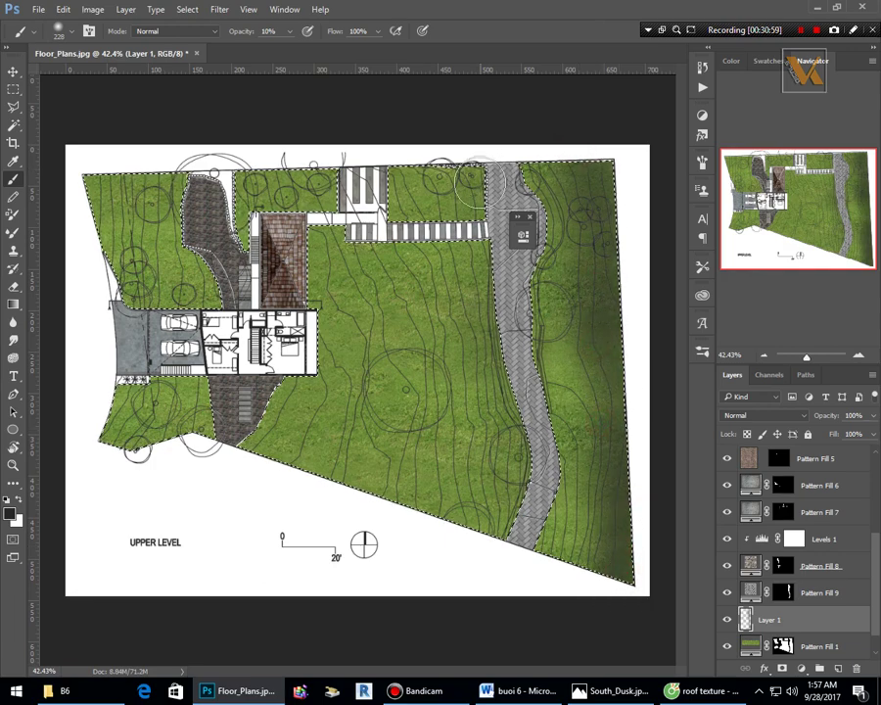
{"action": "mouse_move", "coordinate": [471, 176]}
{"action": "left_mouse_down"}
{"action": "mouse_move", "coordinate": [464, 240]}
{"action": "mouse_move", "coordinate": [442, 167]}
{"action": "left_mouse_up"}
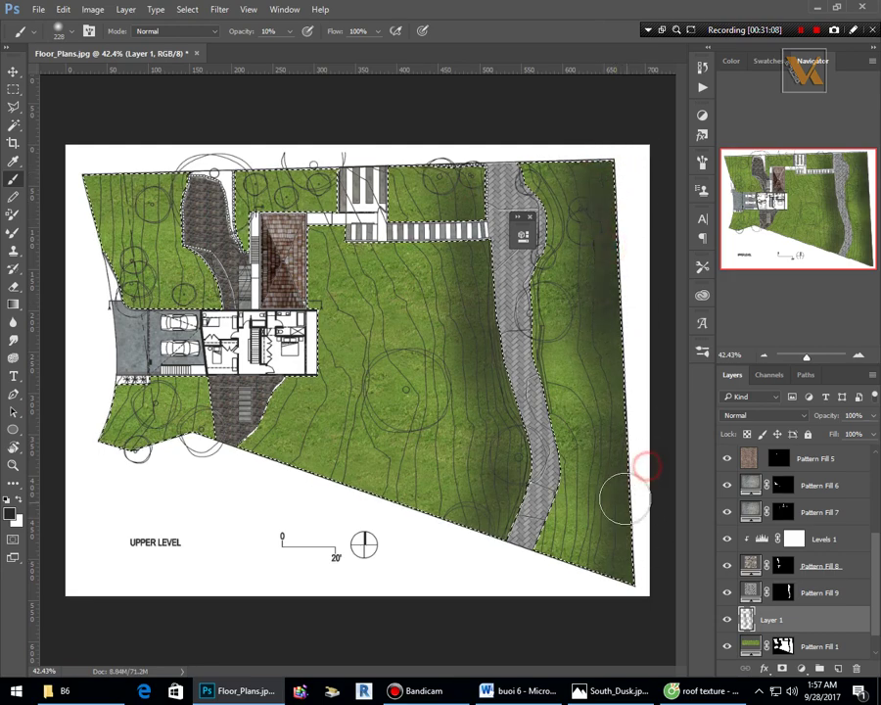
{"action": "left_click_drag", "start_coordinate": [598, 604], "coordinate": [592, 604]}
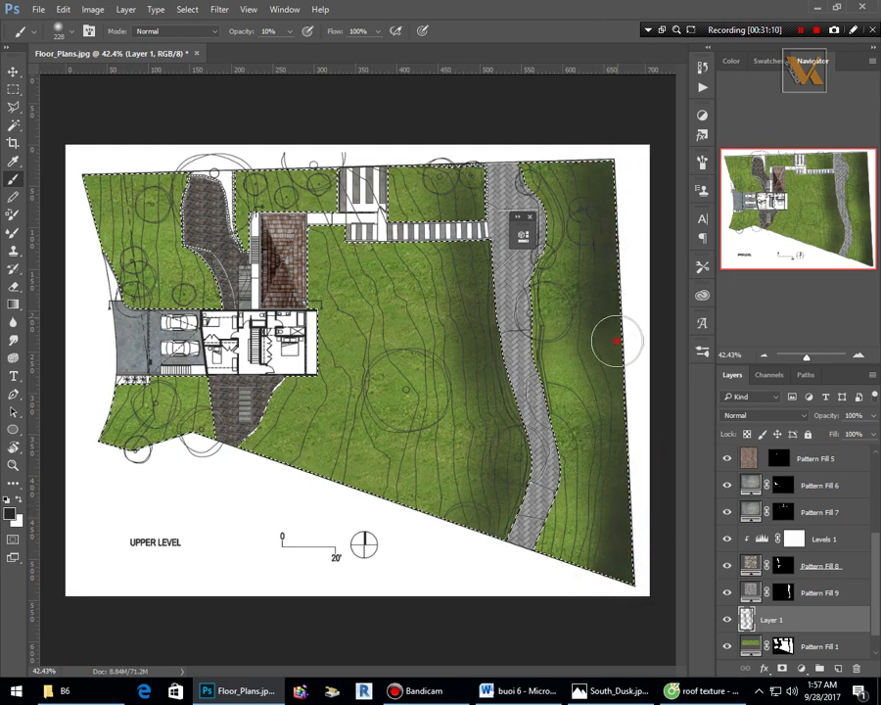
{"action": "left_click_drag", "start_coordinate": [174, 211], "coordinate": [171, 186]}
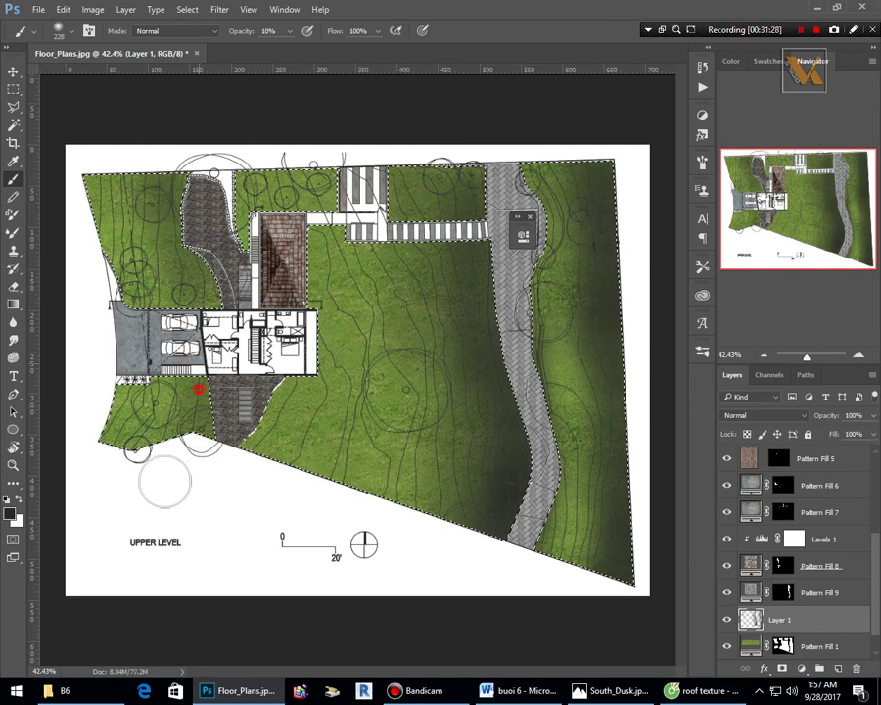
{"action": "left_click", "coordinate": [190, 463]}
Sample a green from the grass and darken it as the foreground color for the brush.
{"action": "key", "text": "i"}
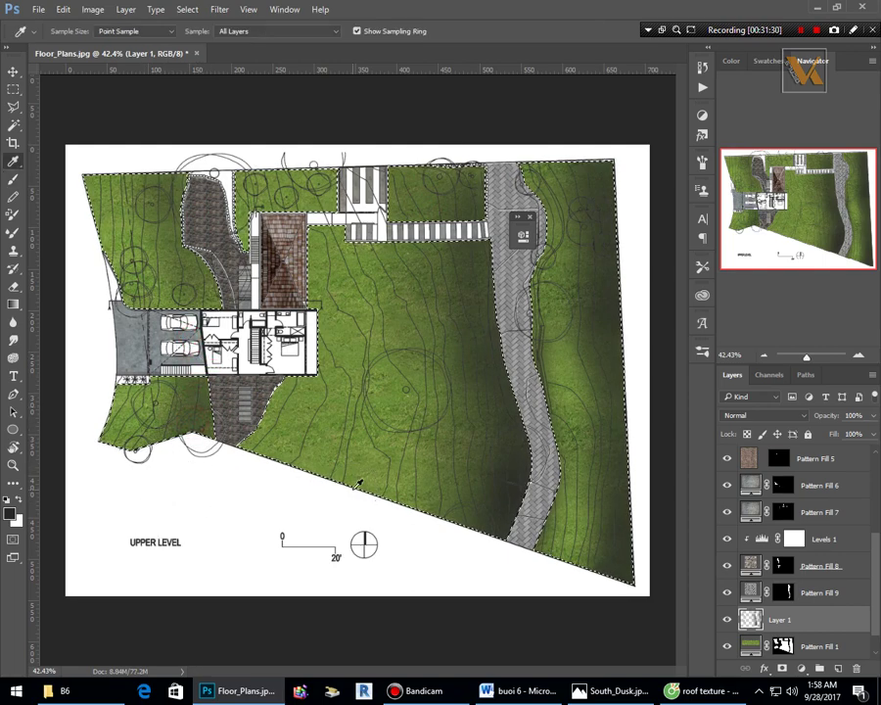
{"action": "left_click", "coordinate": [8, 511]}
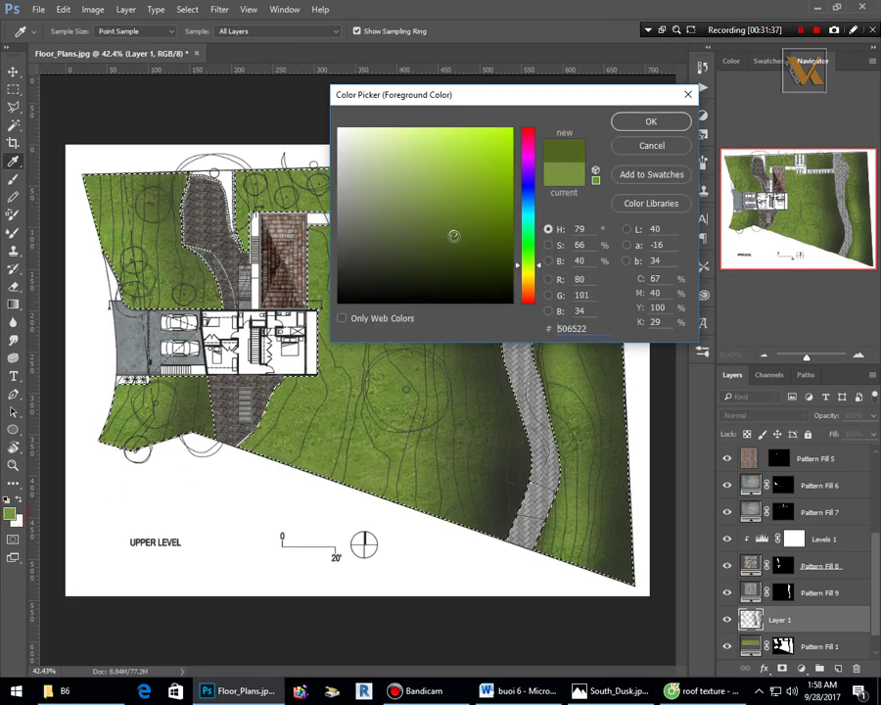
{"action": "left_click", "coordinate": [646, 120]}
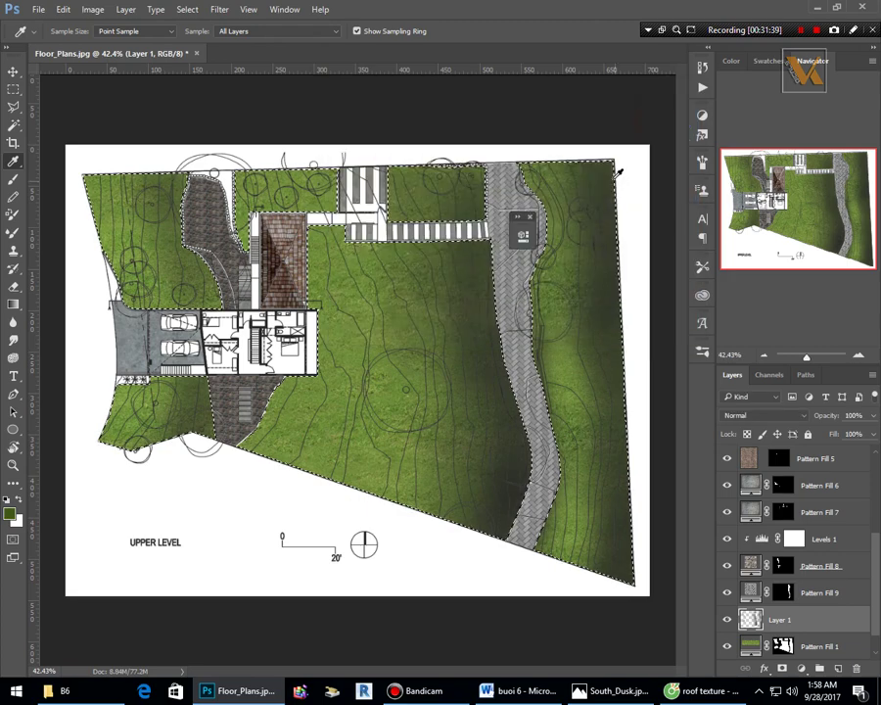
{"action": "key", "text": "b"}
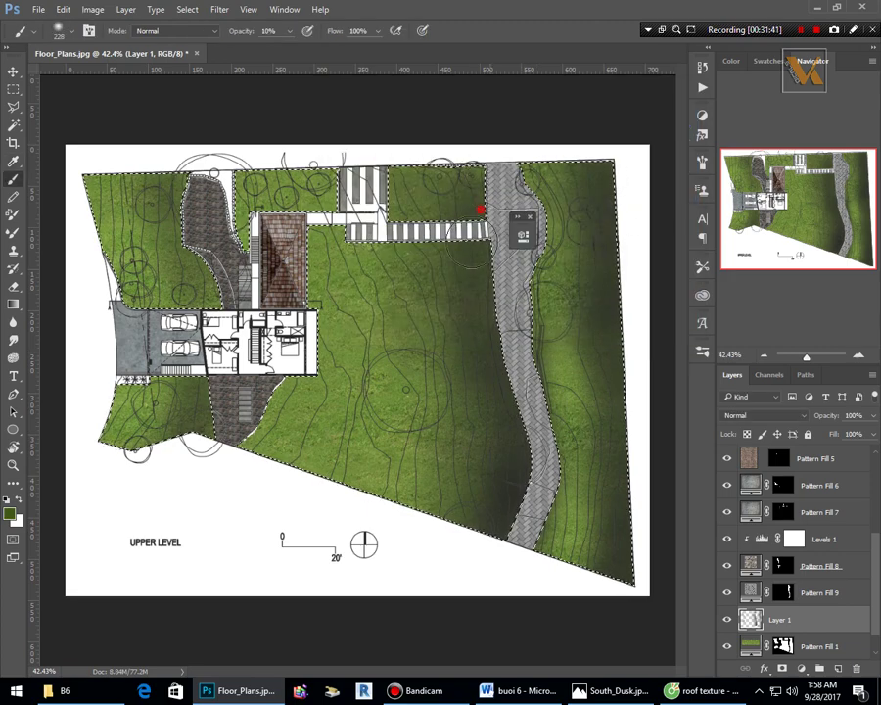
Paint dark green shading over the grass along the gray paved path and the site's east boundary.
{"action": "left_click_drag", "start_coordinate": [506, 548], "coordinate": [484, 558]}
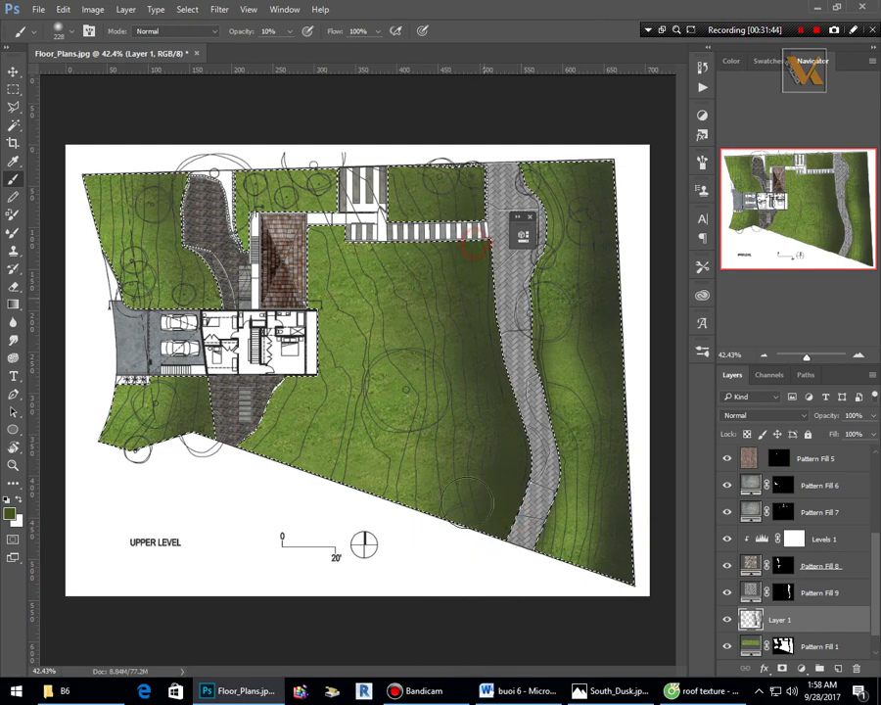
{"action": "left_click", "coordinate": [606, 202]}
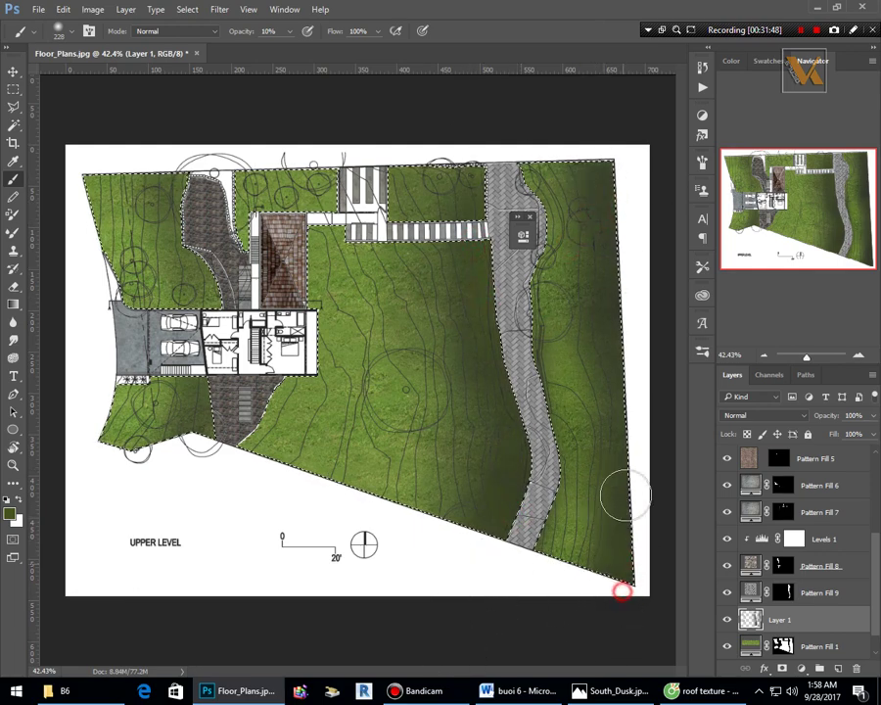
{"action": "left_click", "coordinate": [609, 177]}
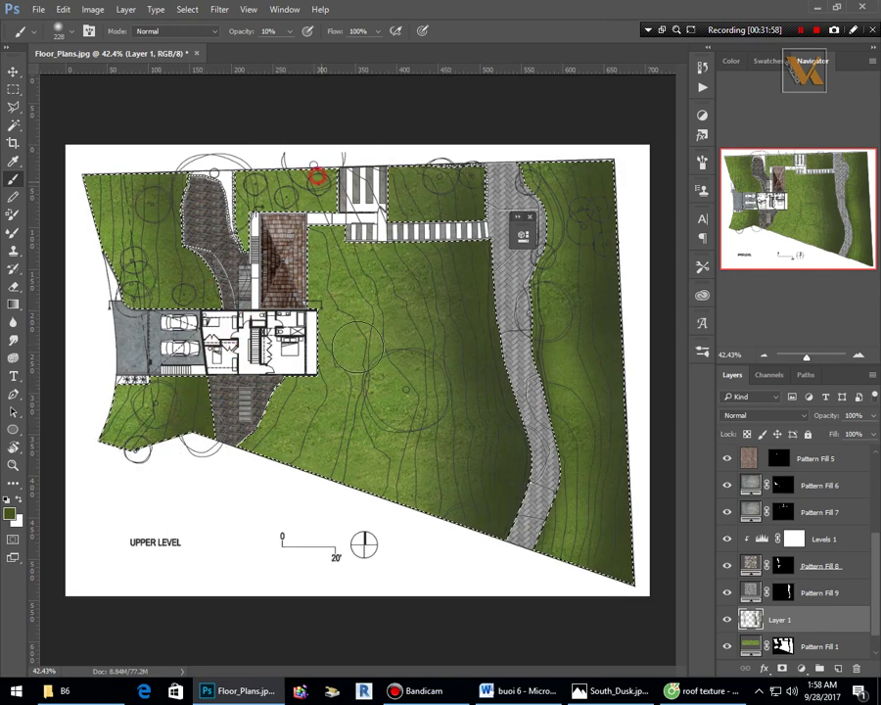
Set the foreground color to dark green #263010 and deepen the shading along the grass's east boundary.
{"action": "left_click", "coordinate": [9, 512]}
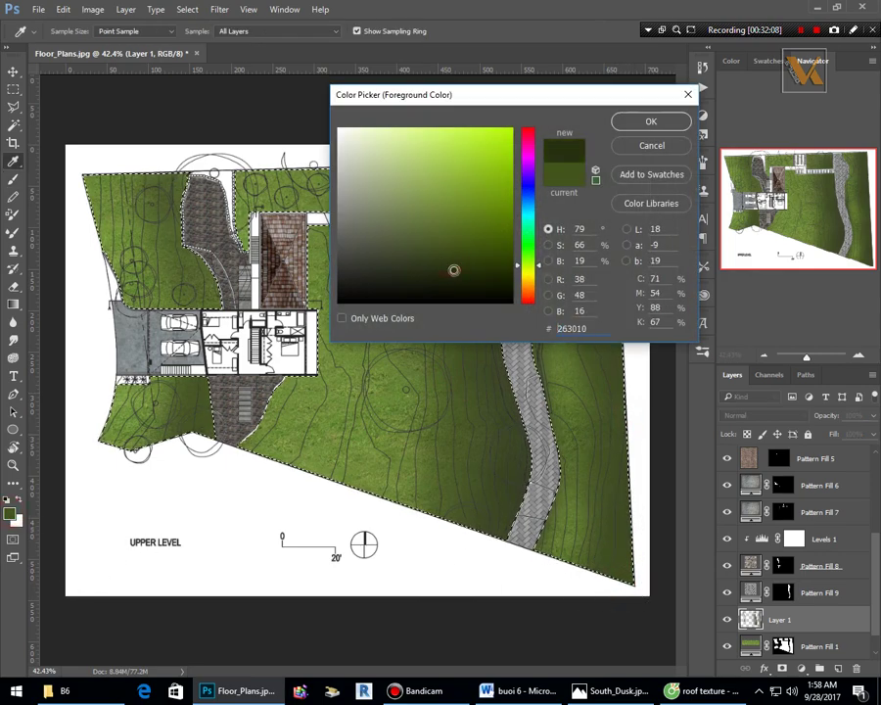
{"action": "left_click", "coordinate": [651, 122]}
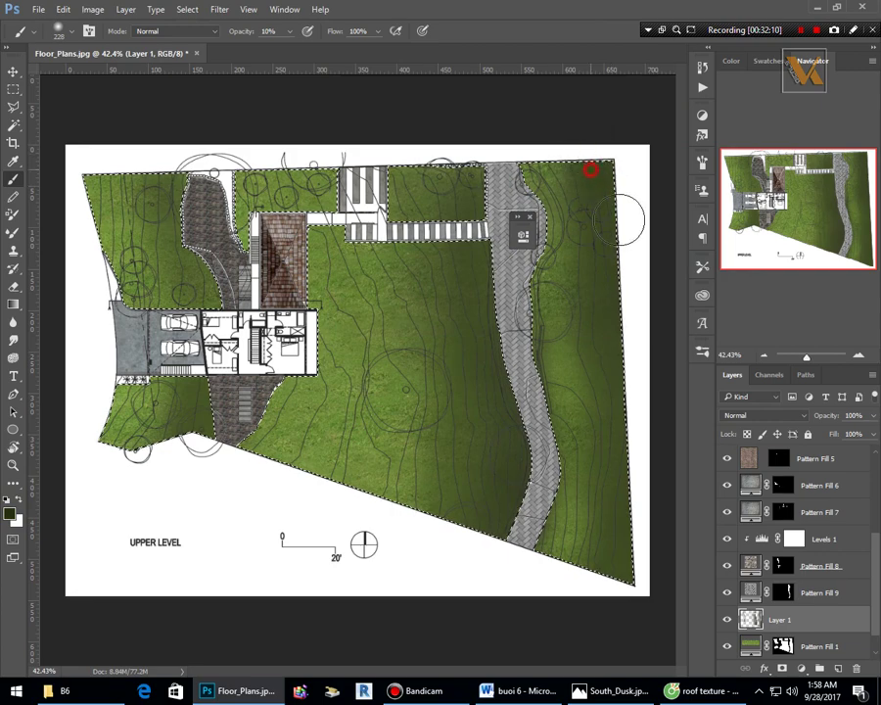
{"action": "mouse_move", "coordinate": [647, 301]}
{"action": "left_mouse_down"}
{"action": "mouse_move", "coordinate": [633, 407]}
{"action": "mouse_move", "coordinate": [638, 548]}
{"action": "mouse_move", "coordinate": [624, 577]}
{"action": "mouse_move", "coordinate": [616, 537]}
{"action": "mouse_move", "coordinate": [611, 566]}
{"action": "mouse_move", "coordinate": [613, 533]}
{"action": "left_mouse_up"}
{"action": "left_click", "coordinate": [631, 520]}
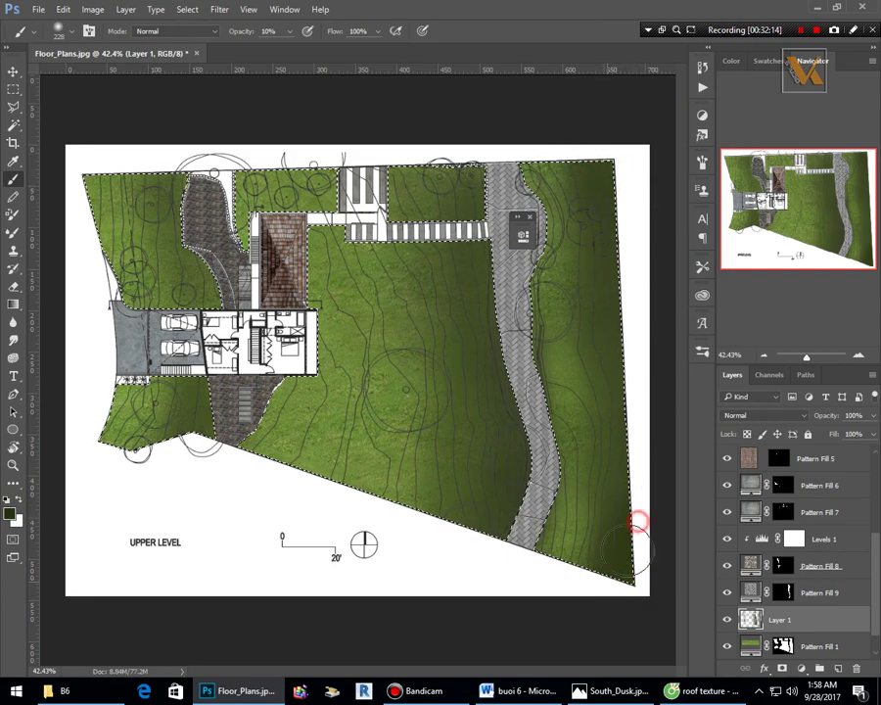
Try the Overlay blend mode on the grass shading layer and restore Normal.
{"action": "left_click", "coordinate": [785, 415]}
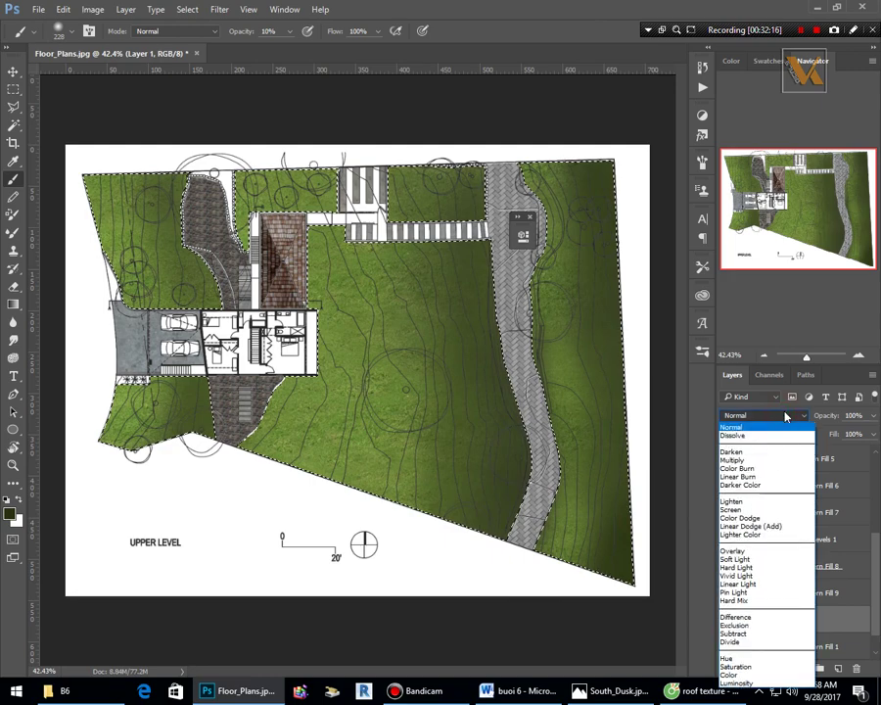
{"action": "left_click", "coordinate": [751, 553]}
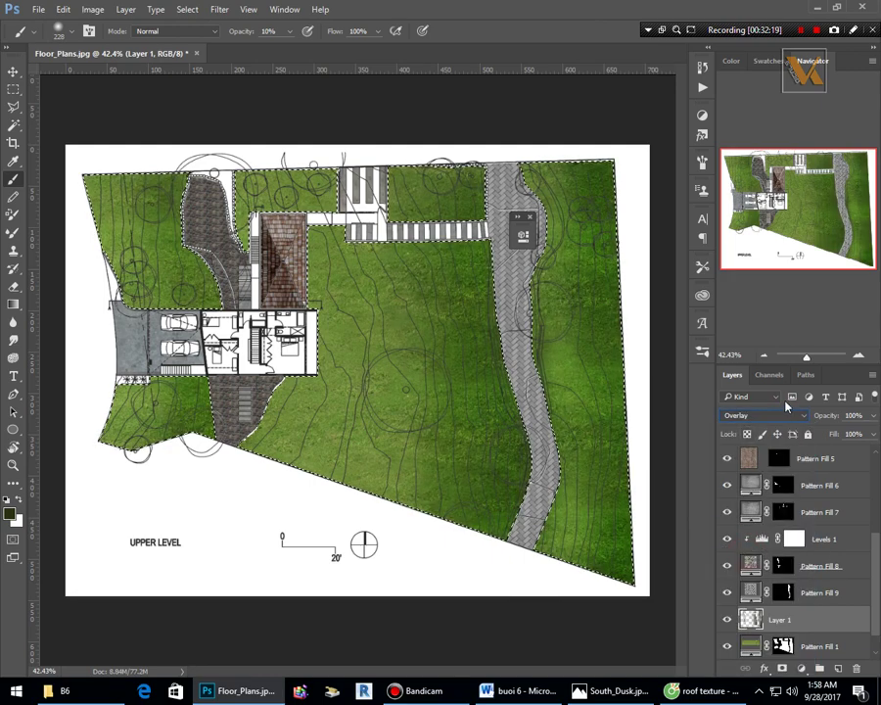
{"action": "left_click", "coordinate": [775, 421]}
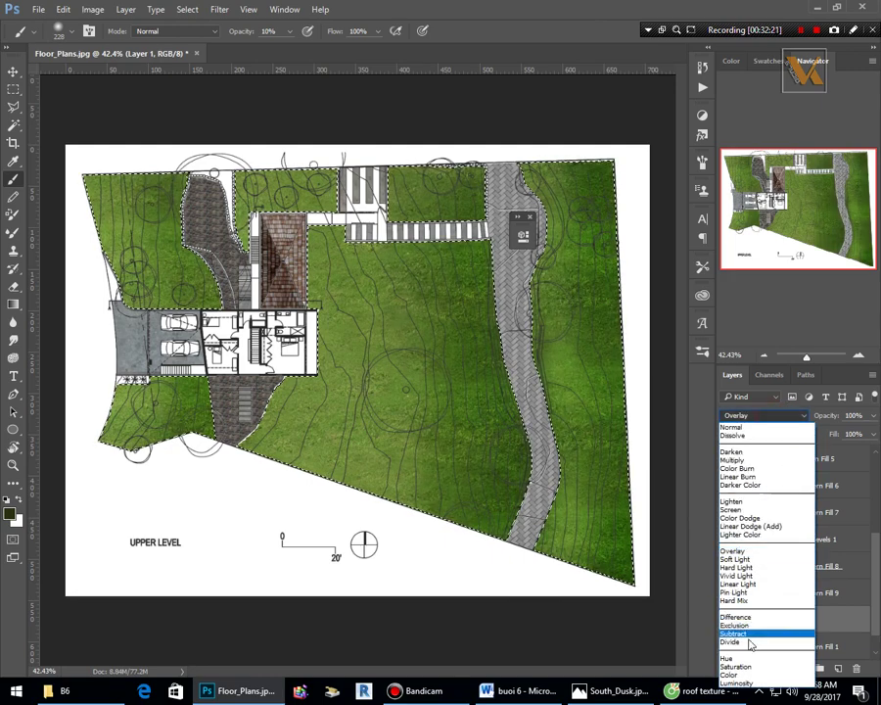
{"action": "left_click", "coordinate": [744, 426]}
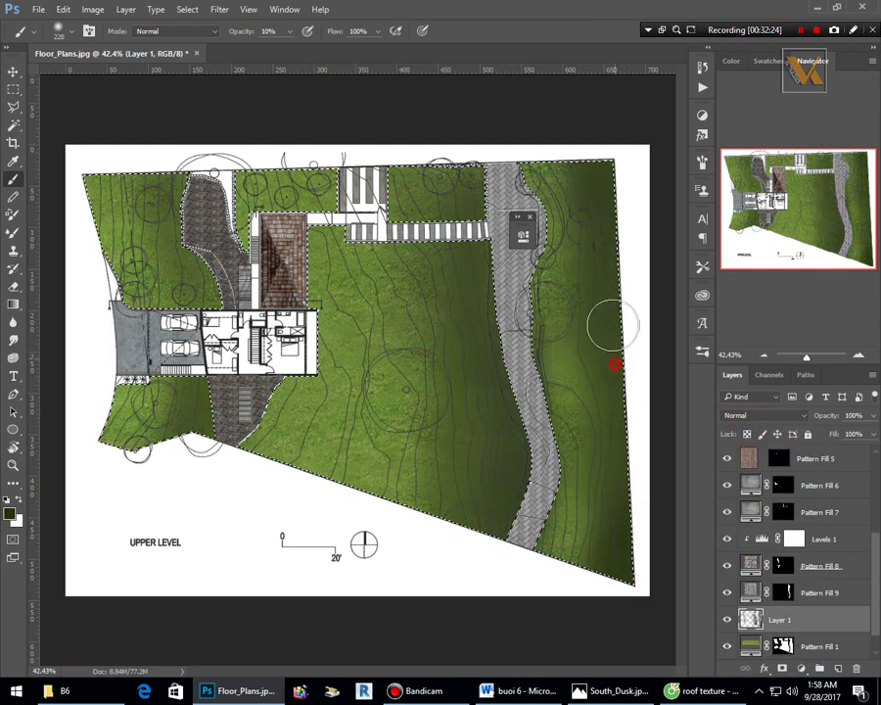
Add more dark shading at the east boundary and set the grass shading layer's opacity to 87%.
{"action": "left_click", "coordinate": [628, 259]}
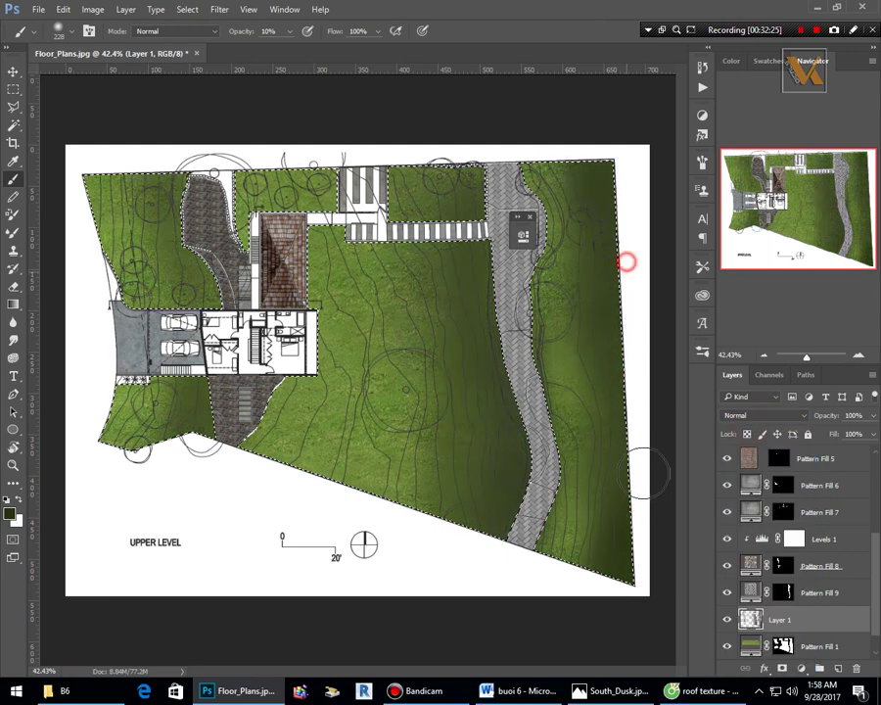
{"action": "left_click", "coordinate": [872, 416]}
{"action": "left_click_drag", "start_coordinate": [872, 416], "coordinate": [858, 434]}
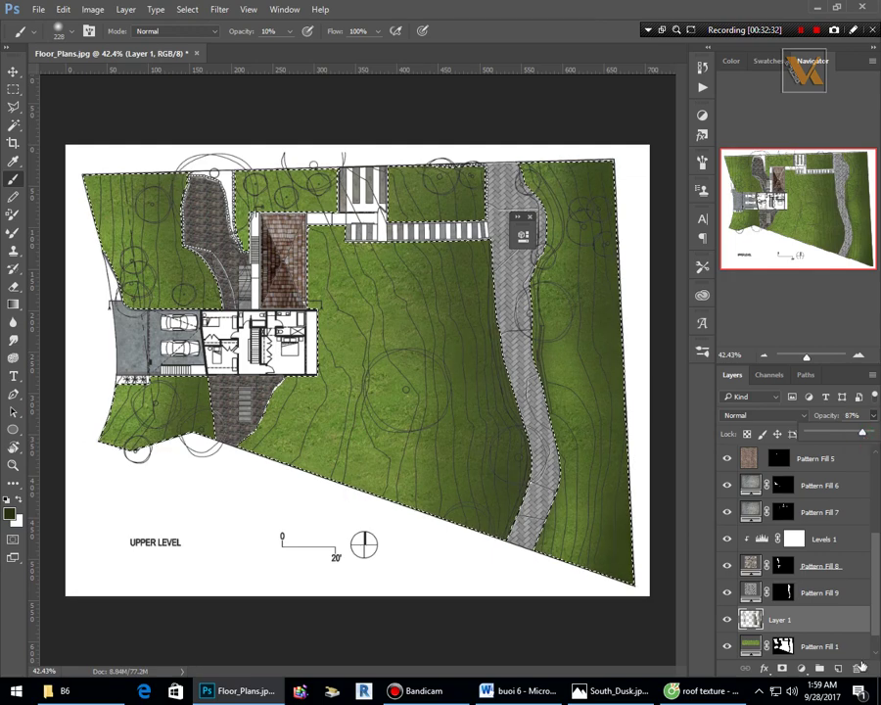
{"action": "left_click", "coordinate": [805, 622]}
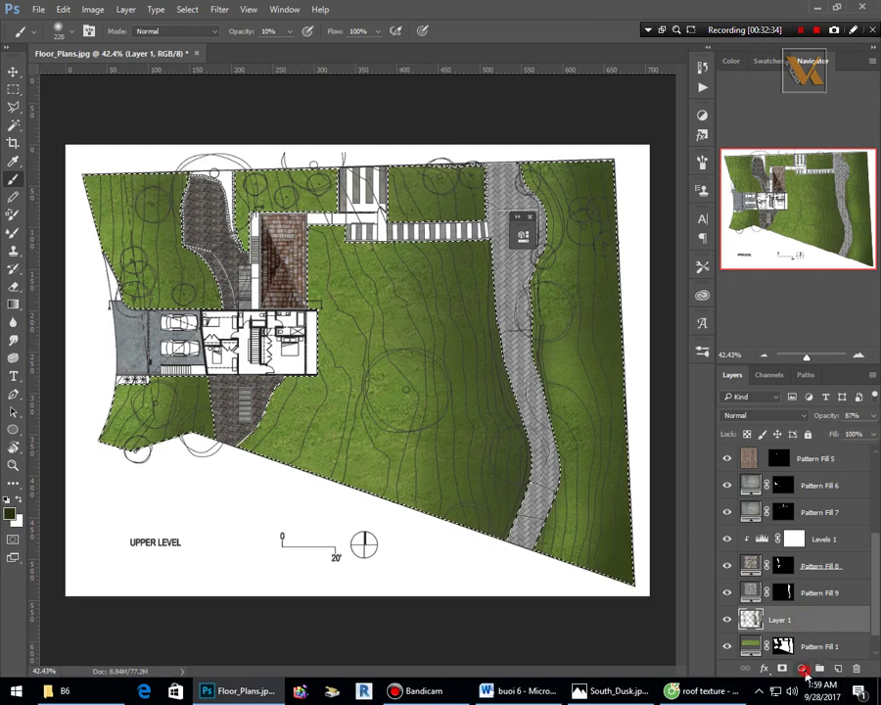
Add a Curves adjustment above the grass shading layer and place a highlight point at input 200, output 212.
{"action": "left_click", "coordinate": [801, 669]}
{"action": "left_click", "coordinate": [796, 456]}
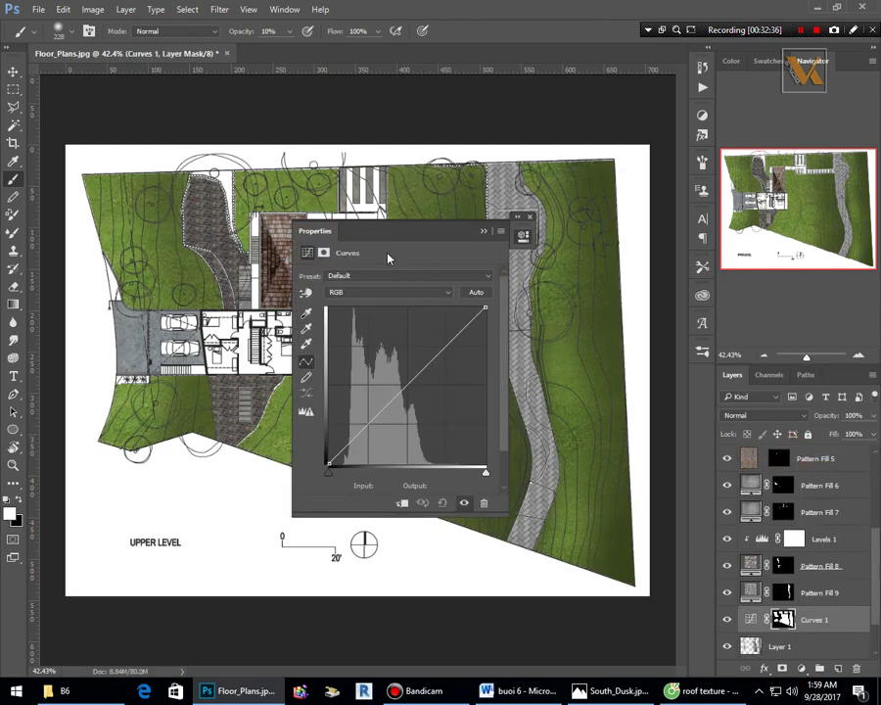
{"action": "left_click_drag", "start_coordinate": [429, 231], "coordinate": [701, 340]}
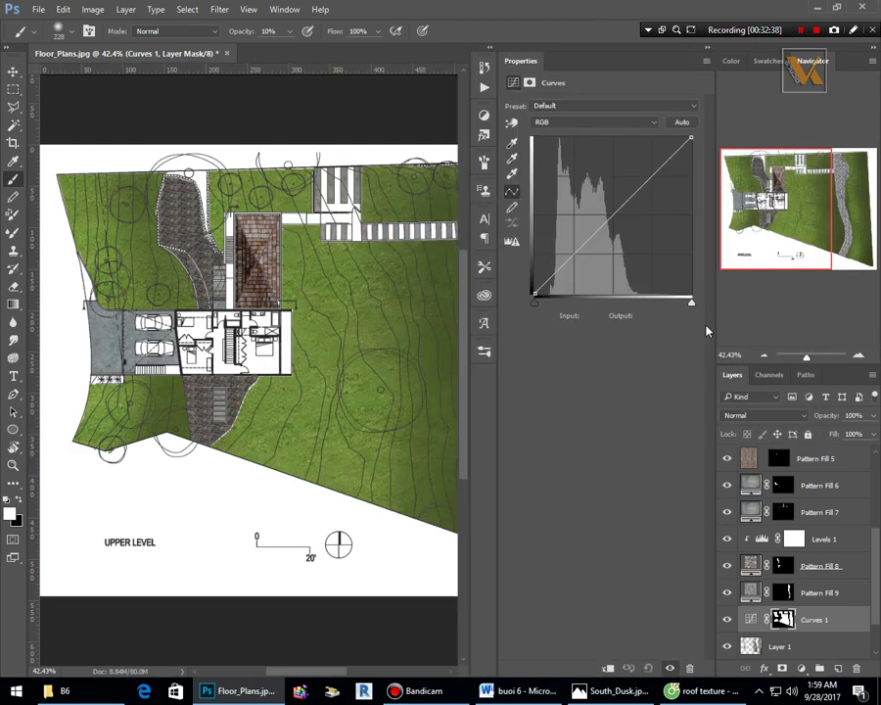
{"action": "left_click_drag", "start_coordinate": [590, 56], "coordinate": [600, 133]}
{"action": "left_click_drag", "start_coordinate": [649, 245], "coordinate": [649, 238]}
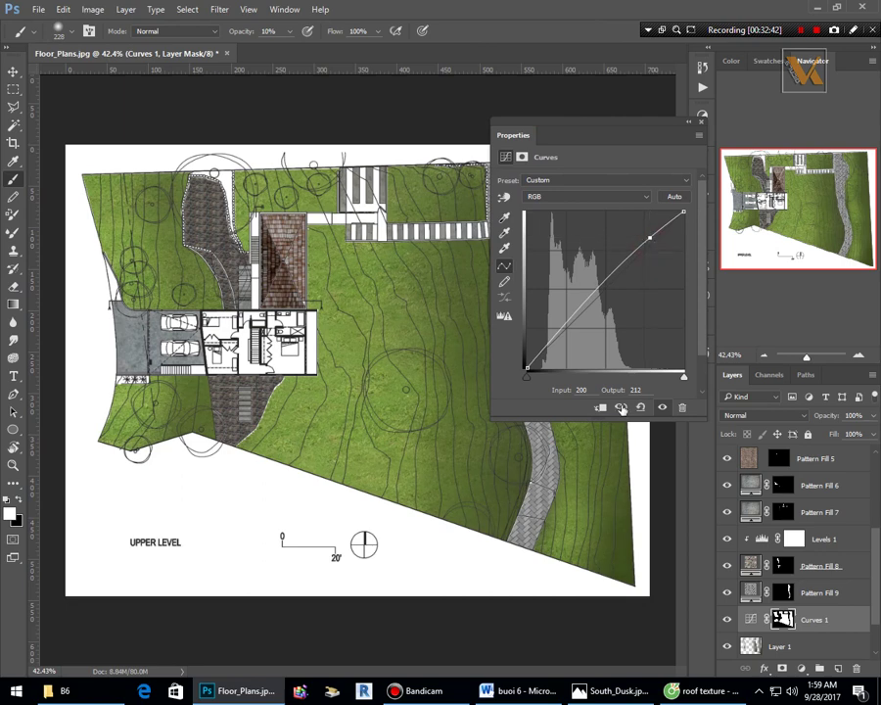
Clip the Curves adjustment to the grass shading layer and add a shadow point at input 62, output 43.
{"action": "left_click", "coordinate": [602, 408]}
{"action": "left_click_drag", "start_coordinate": [563, 332], "coordinate": [565, 340]}
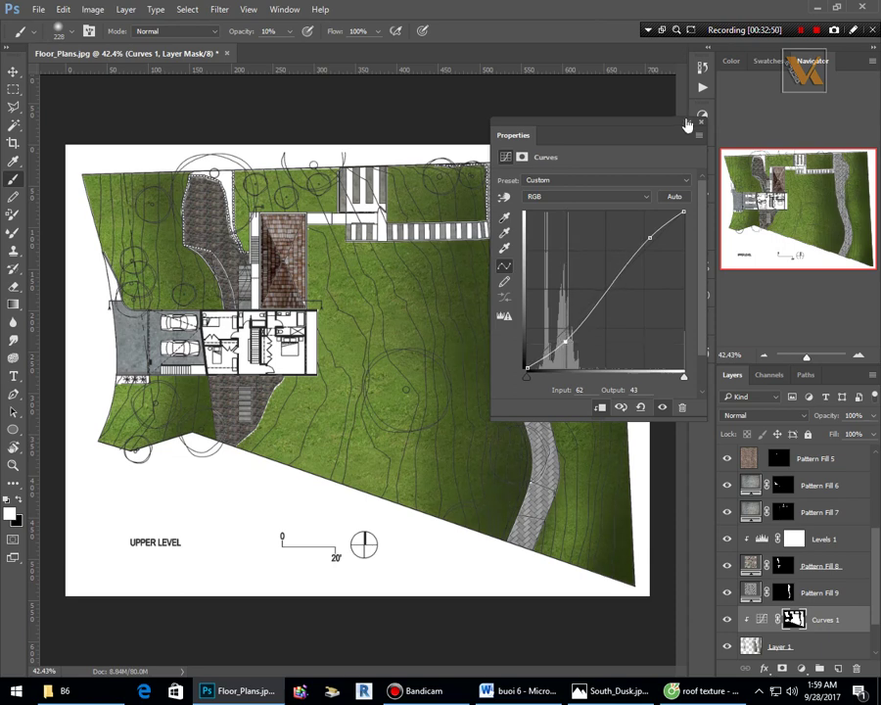
{"action": "left_click", "coordinate": [688, 122]}
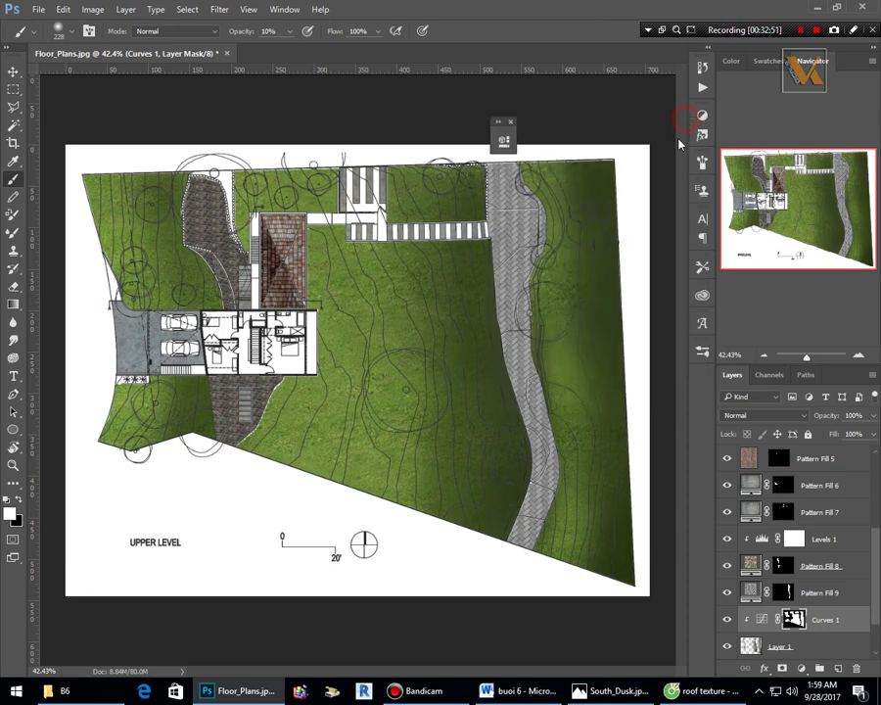
On the grass shading layer, sample a dark grass tone and brush more shading over the eastern lawn, southern edge and northwest grass.
{"action": "left_click", "coordinate": [779, 646]}
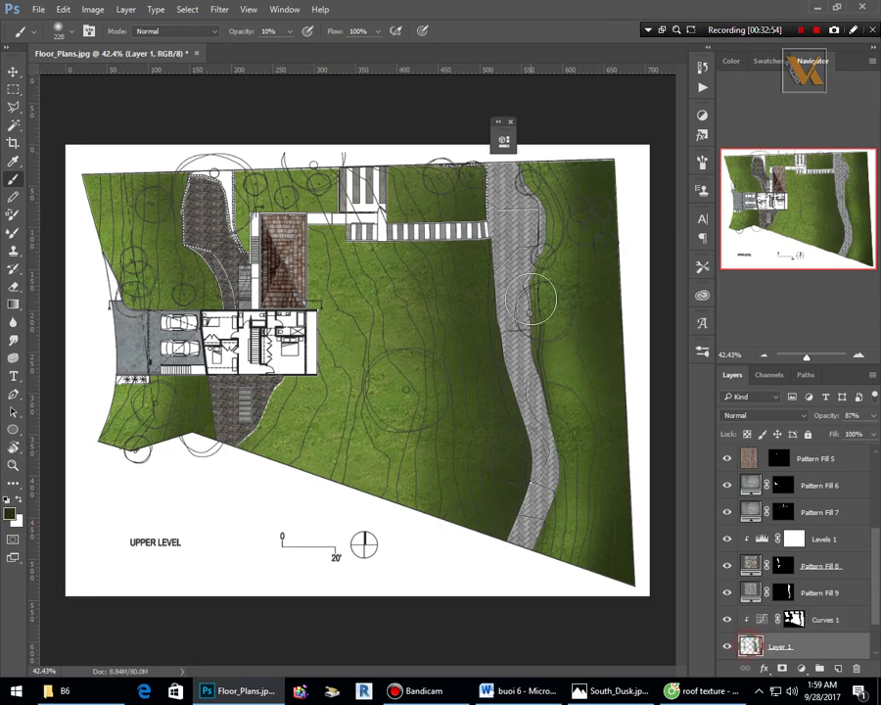
{"action": "left_click", "coordinate": [587, 380], "text": "alt"}
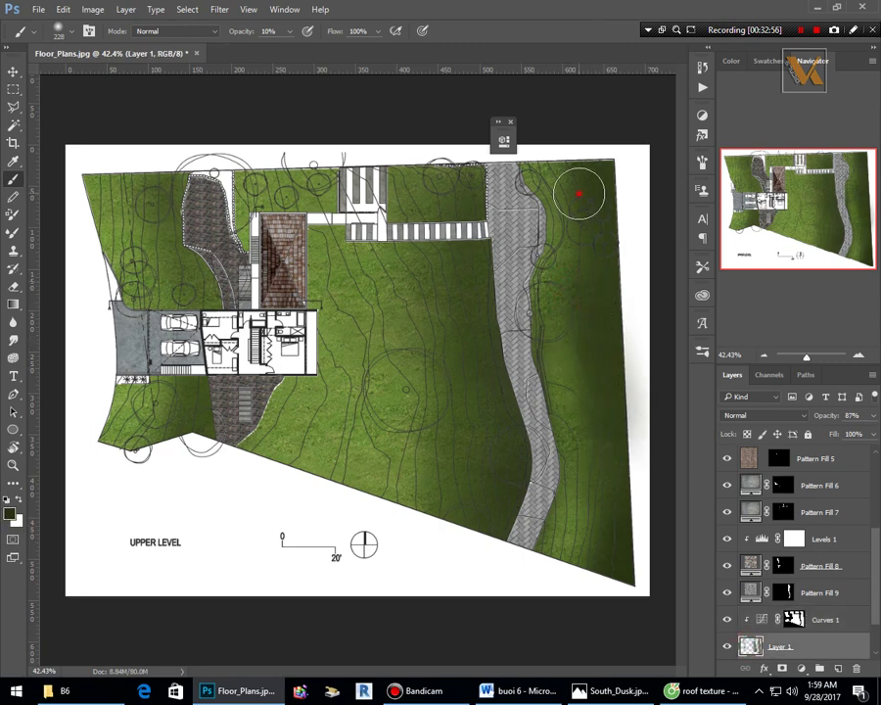
{"action": "mouse_move", "coordinate": [579, 191]}
{"action": "left_mouse_down"}
{"action": "mouse_move", "coordinate": [639, 510]}
{"action": "mouse_move", "coordinate": [624, 489]}
{"action": "mouse_move", "coordinate": [631, 556]}
{"action": "mouse_move", "coordinate": [462, 479]}
{"action": "mouse_move", "coordinate": [501, 387]}
{"action": "mouse_move", "coordinate": [511, 515]}
{"action": "mouse_move", "coordinate": [497, 474]}
{"action": "mouse_move", "coordinate": [492, 511]}
{"action": "left_mouse_up"}
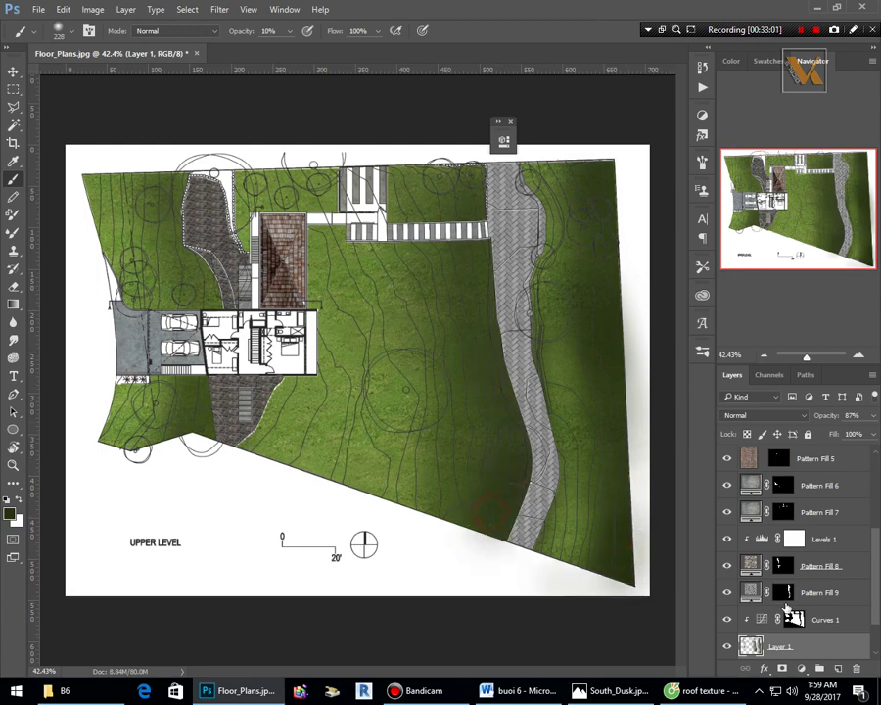
{"action": "scroll", "coordinate": [797, 548], "scroll_direction": "down", "scroll_amount": 2}
{"action": "scroll", "coordinate": [369, 427], "scroll_direction": "down", "scroll_amount": 1}
{"action": "scroll", "coordinate": [254, 344], "scroll_direction": "up", "scroll_amount": 4}
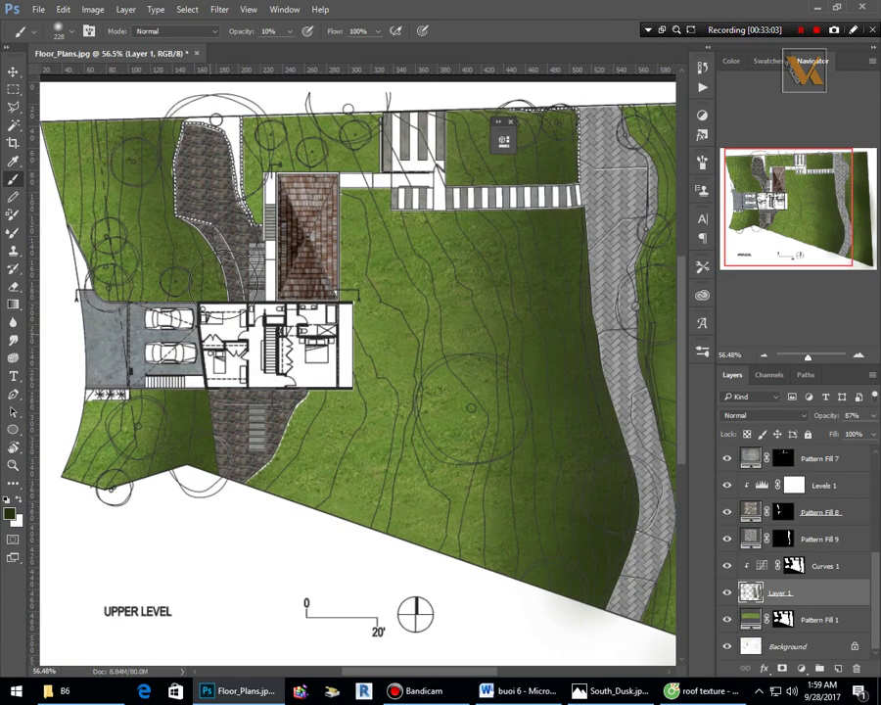
{"action": "mouse_move", "coordinate": [245, 76]}
{"action": "left_mouse_down"}
{"action": "mouse_move", "coordinate": [207, 83]}
{"action": "mouse_move", "coordinate": [163, 129]}
{"action": "mouse_move", "coordinate": [193, 90]}
{"action": "mouse_move", "coordinate": [180, 249]}
{"action": "left_mouse_up"}
{"action": "scroll", "coordinate": [227, 316], "scroll_direction": "down", "scroll_amount": 4}
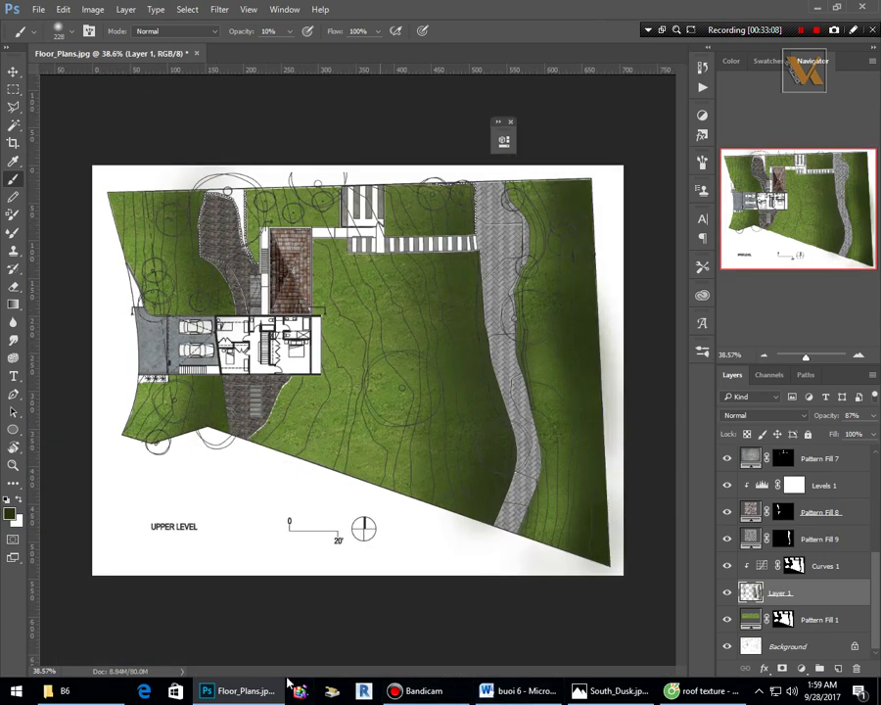
Place the Untitled-1 tree image from the B6 folder over the large tree circle in the central lawn.
{"action": "left_click", "coordinate": [56, 690]}
{"action": "left_click", "coordinate": [188, 368]}
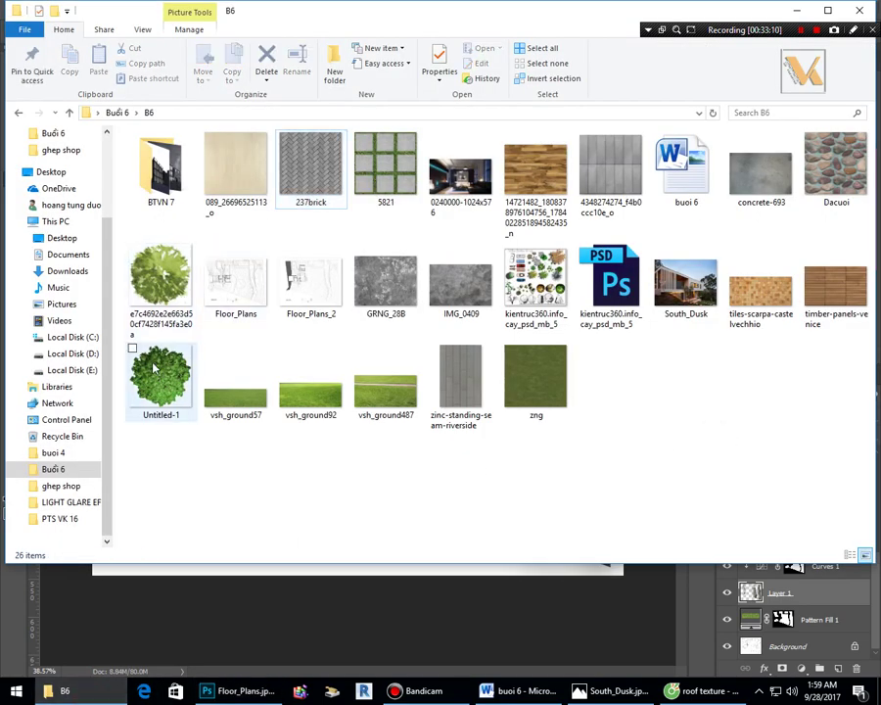
{"action": "left_click_drag", "start_coordinate": [188, 368], "coordinate": [436, 408]}
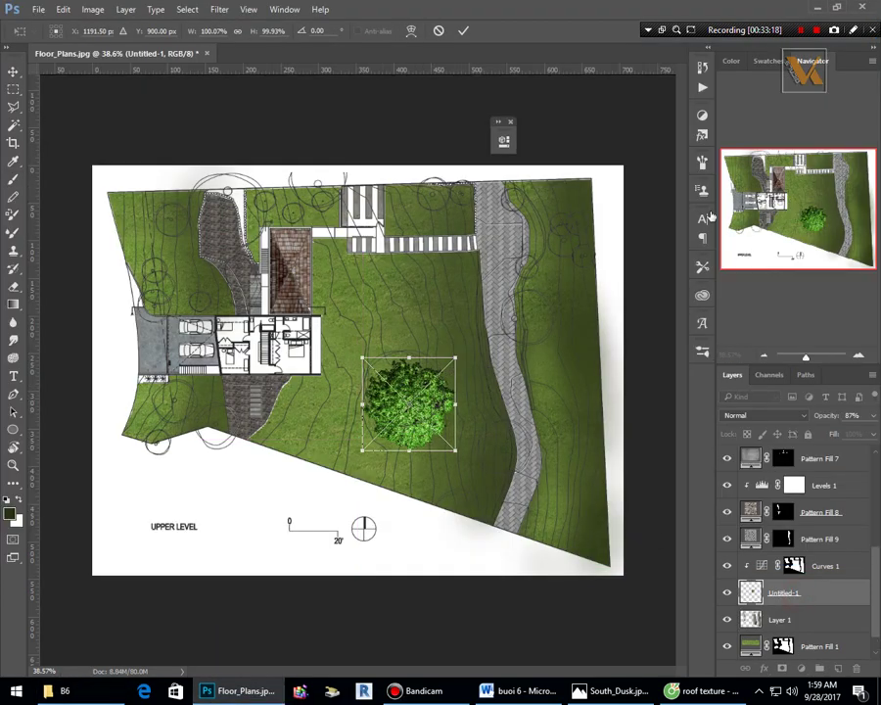
{"action": "left_click", "coordinate": [463, 29]}
Move the tree layer above Curves 1, clip Curves 1 to the grass shading layer again, and check the tree's visibility.
{"action": "left_click_drag", "start_coordinate": [794, 589], "coordinate": [802, 563]}
{"action": "left_click", "coordinate": [786, 603]}
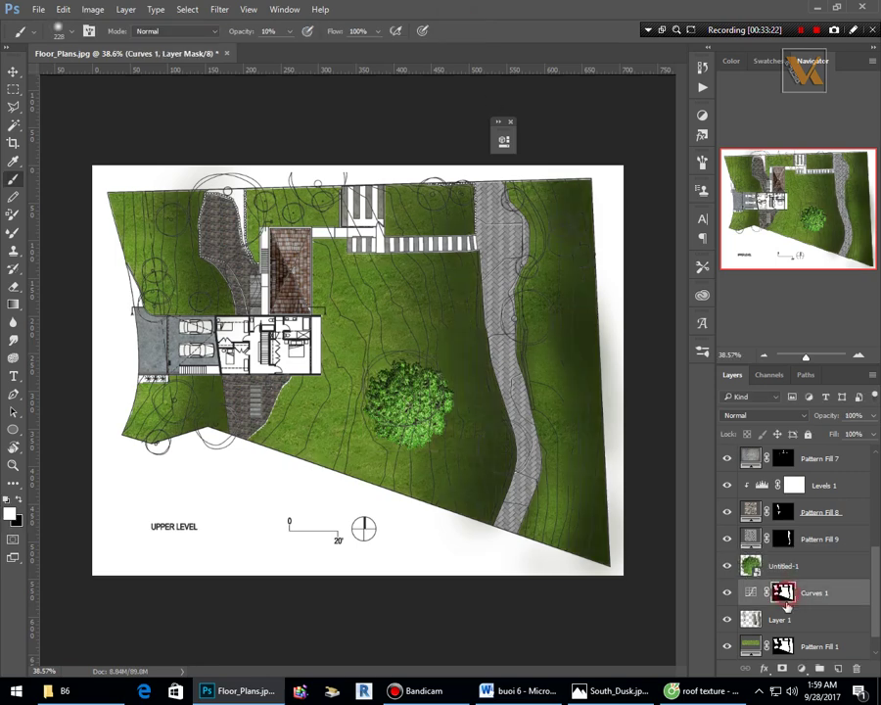
{"action": "left_click", "coordinate": [777, 604], "text": "alt"}
{"action": "left_click", "coordinate": [780, 567]}
{"action": "left_click", "coordinate": [727, 566]}
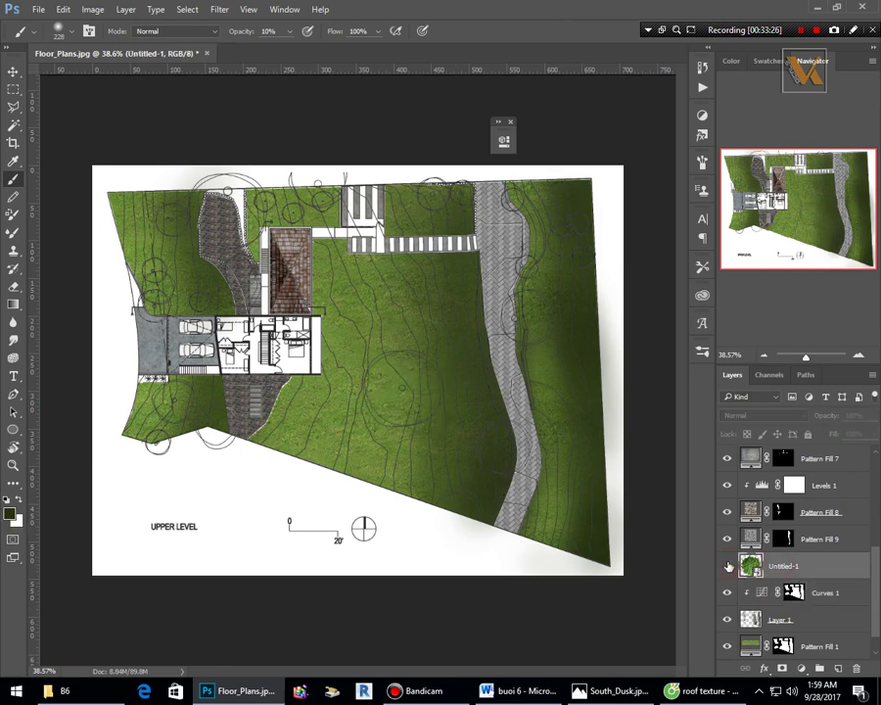
{"action": "left_click", "coordinate": [727, 566]}
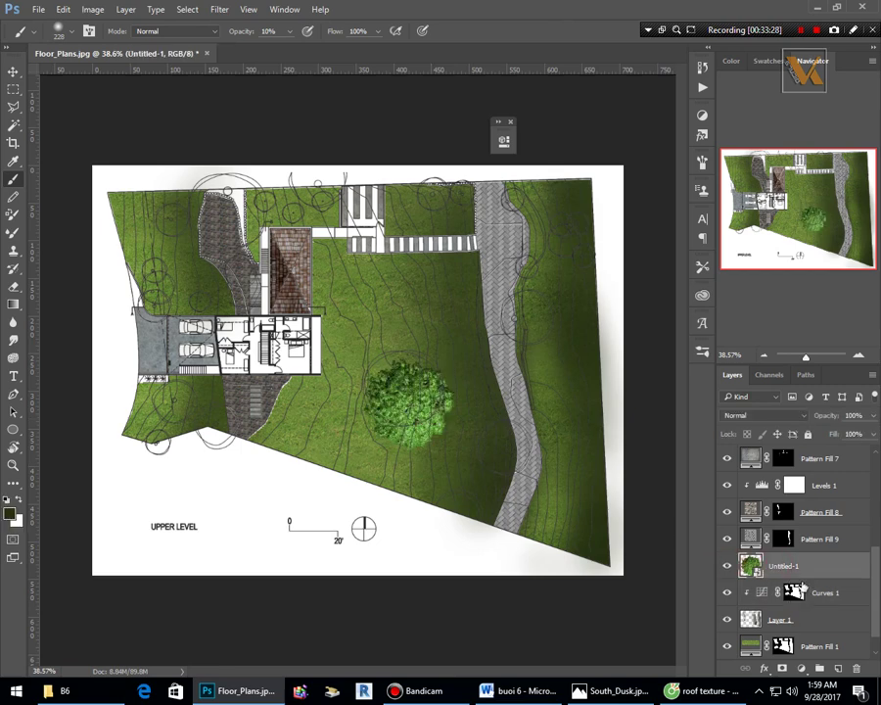
Bring the tree layer to the top of the layer stack and align the tree with the large circle in the central lawn.
{"action": "left_click_drag", "start_coordinate": [841, 374], "coordinate": [830, 452]}
{"action": "scroll", "coordinate": [404, 400], "scroll_direction": "up", "scroll_amount": 2}
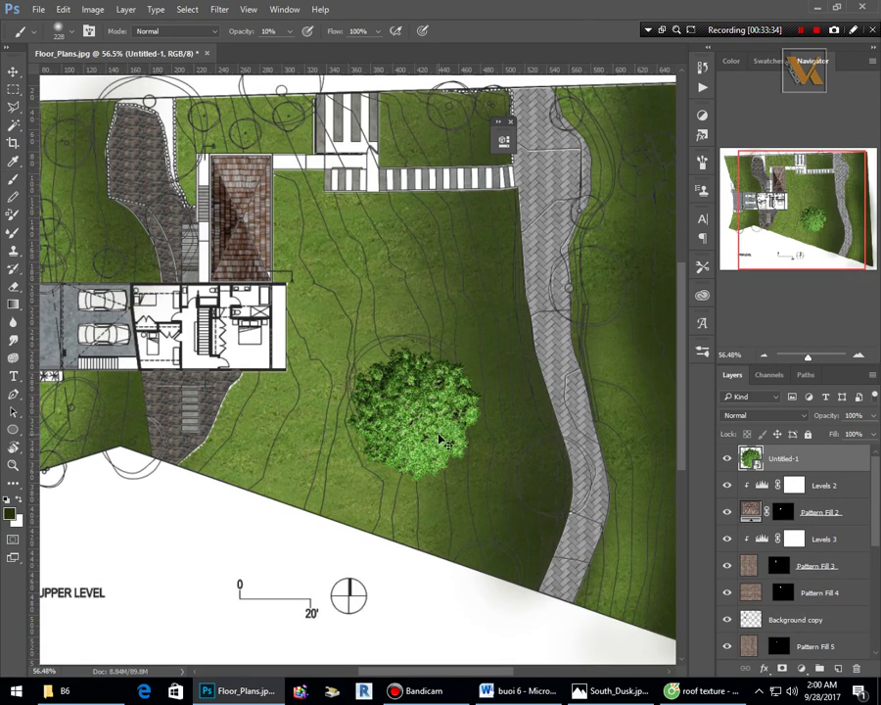
{"action": "key", "text": "v"}
{"action": "left_click_drag", "start_coordinate": [407, 411], "coordinate": [405, 402]}
Add a Color Balance adjustment clipped to the tree layer, shifting its midtones toward green and yellow.
{"action": "left_click", "coordinate": [843, 458]}
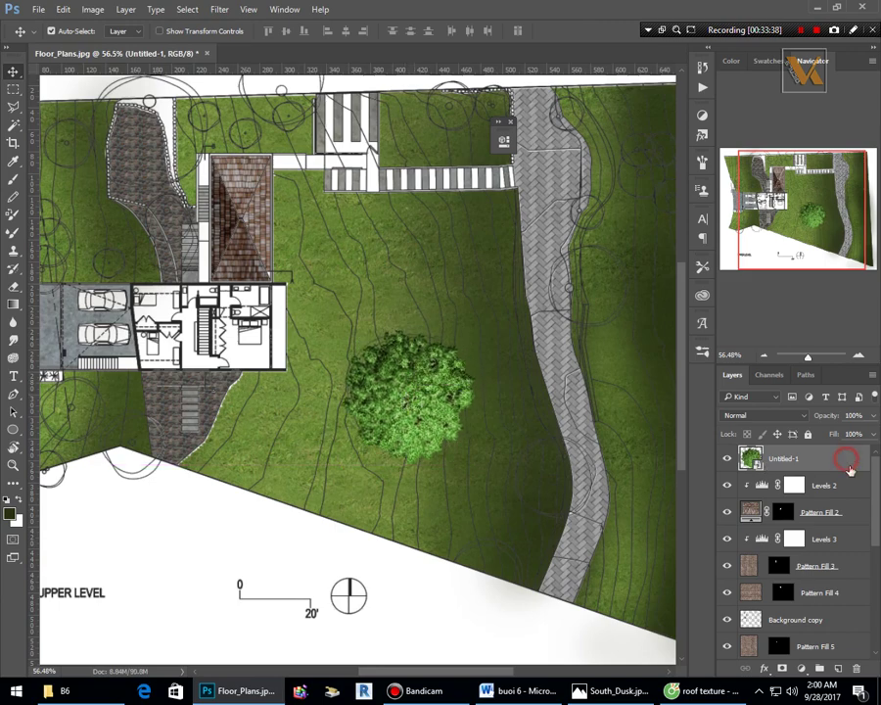
{"action": "left_click", "coordinate": [805, 669]}
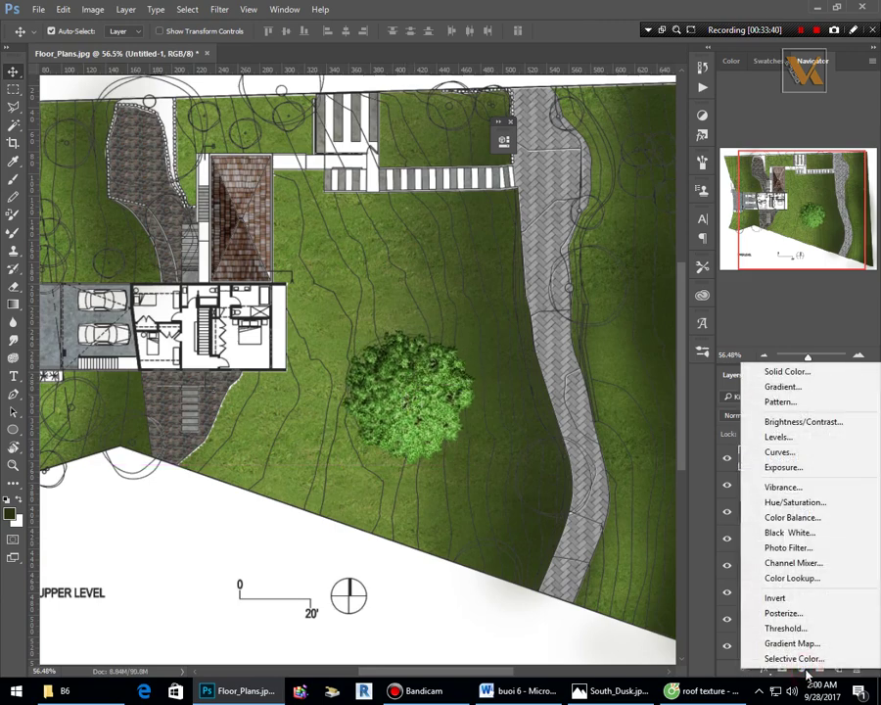
{"action": "left_click", "coordinate": [783, 516]}
{"action": "left_click_drag", "start_coordinate": [370, 145], "coordinate": [689, 136]}
{"action": "left_click_drag", "start_coordinate": [679, 228], "coordinate": [693, 229]}
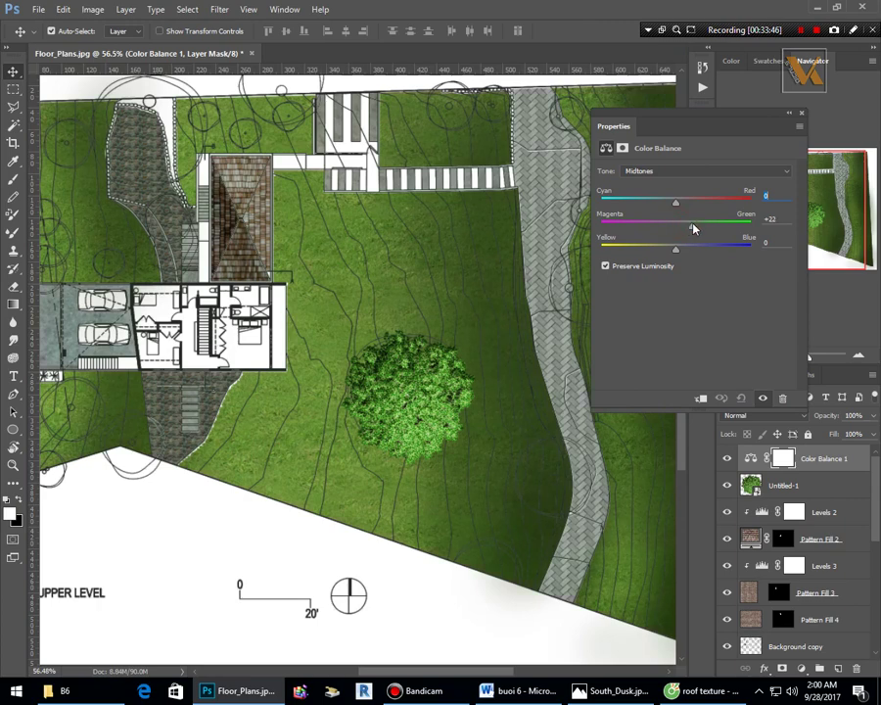
{"action": "left_click", "coordinate": [700, 397]}
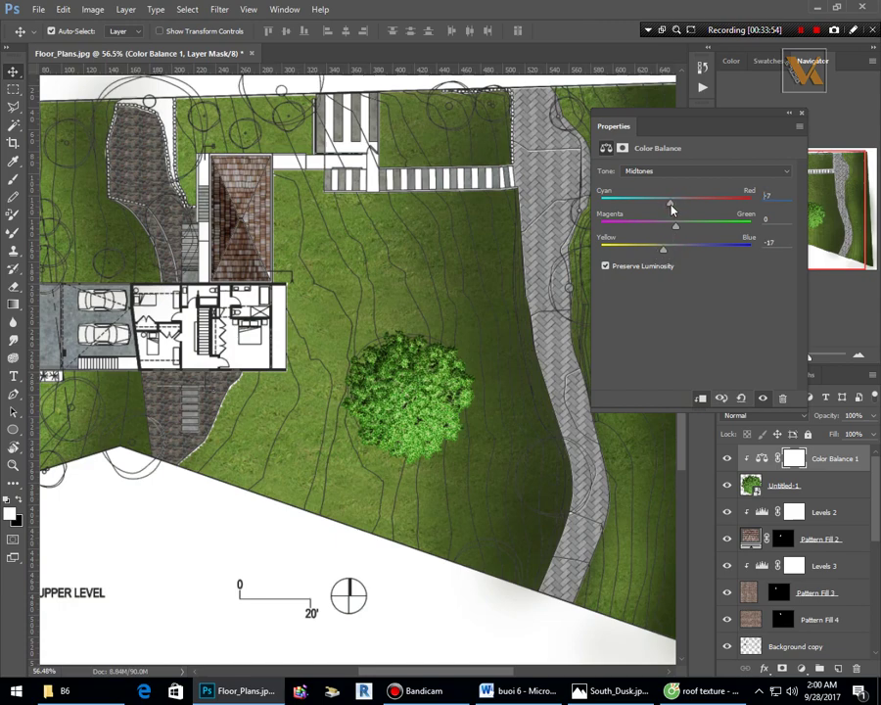
{"action": "left_click_drag", "start_coordinate": [678, 229], "coordinate": [689, 230]}
{"action": "left_click", "coordinate": [787, 117]}
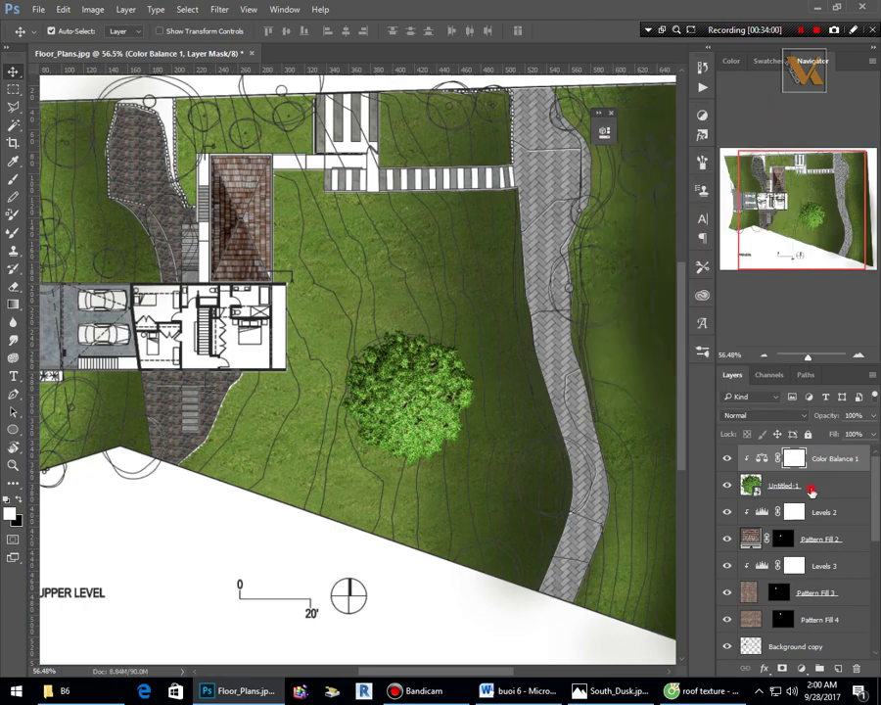
Merge the Color Balance adjustment with the tree layer and compare the plan with and without the tree.
{"action": "left_click", "coordinate": [810, 490]}
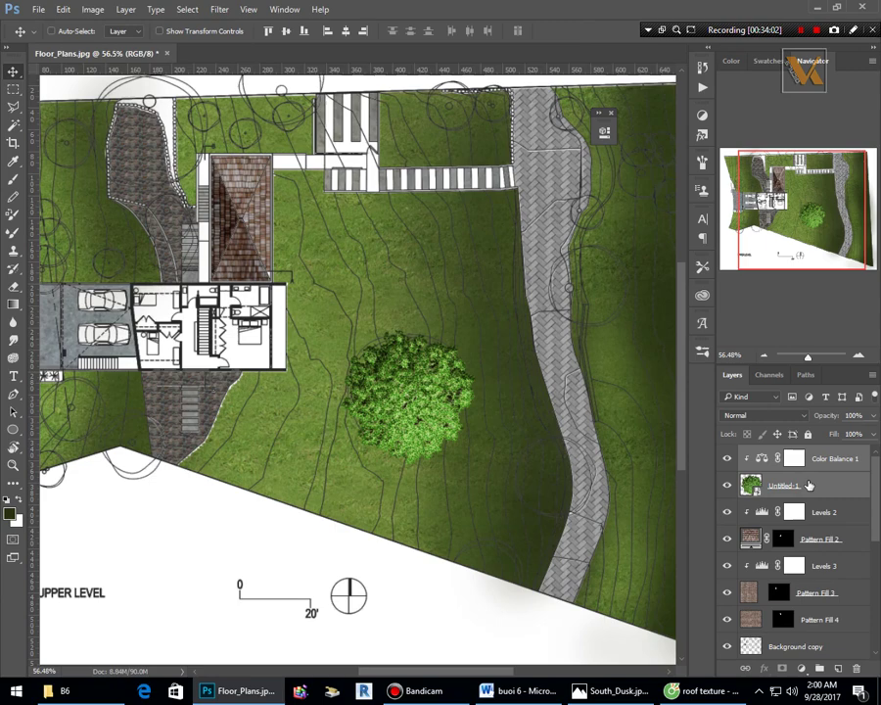
{"action": "key", "text": "ctrl+e"}
{"action": "left_click", "coordinate": [728, 458]}
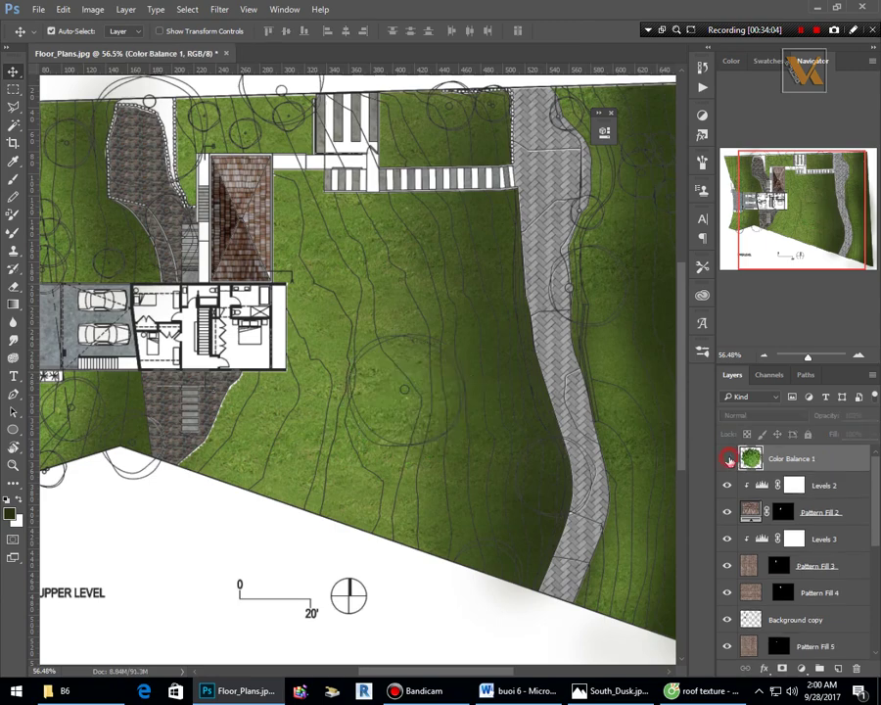
{"action": "left_click", "coordinate": [727, 458]}
{"action": "key", "text": "ctrl+z"}
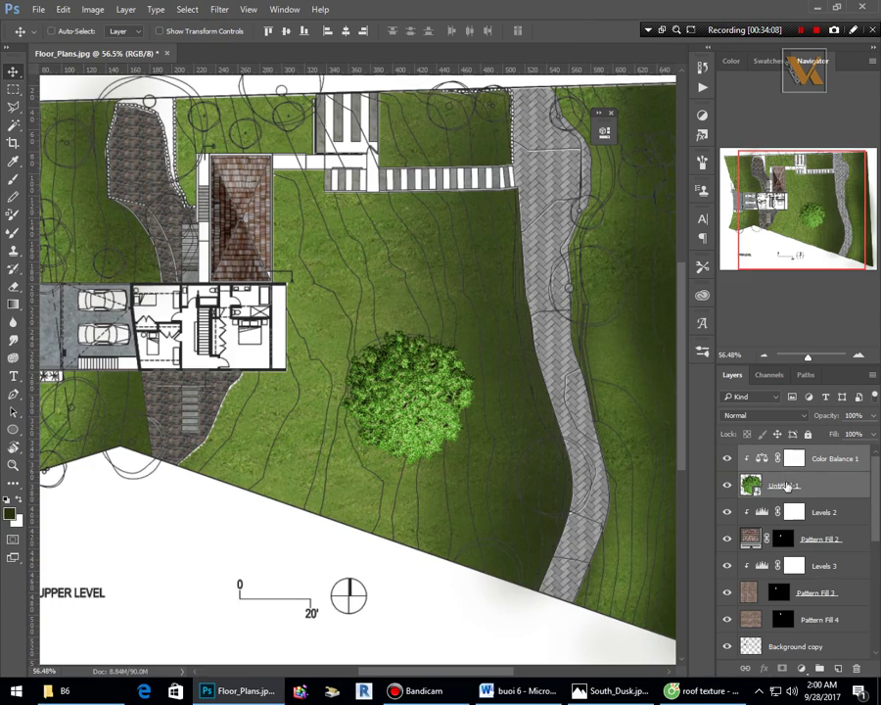
{"action": "key", "text": "ctrl+e"}
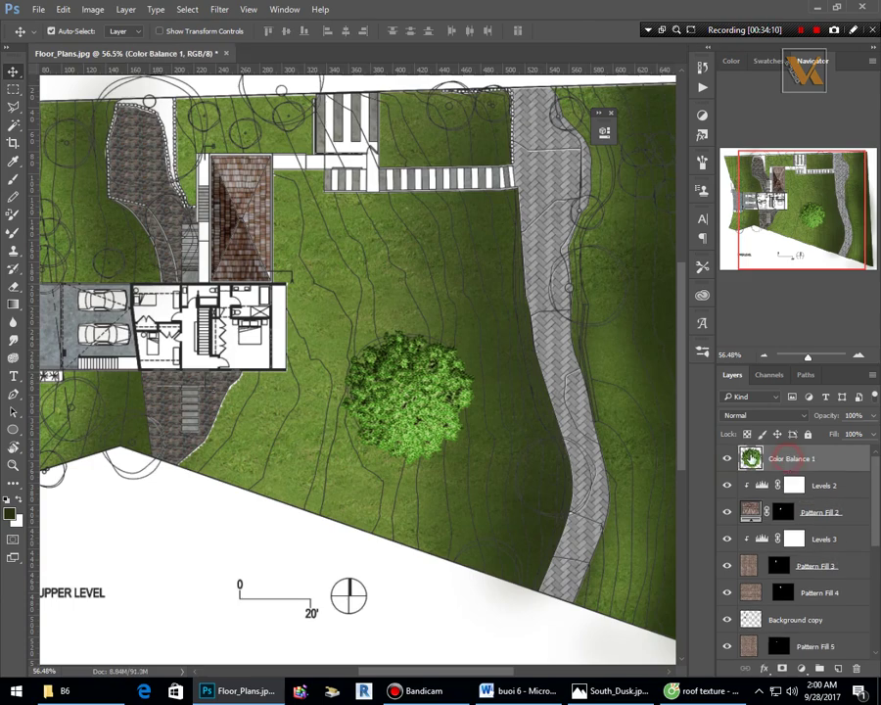
Add a Multiply Drop Shadow to the tree with 70% opacity, 49 px distance and 21 px size.
{"action": "double_click", "coordinate": [858, 460]}
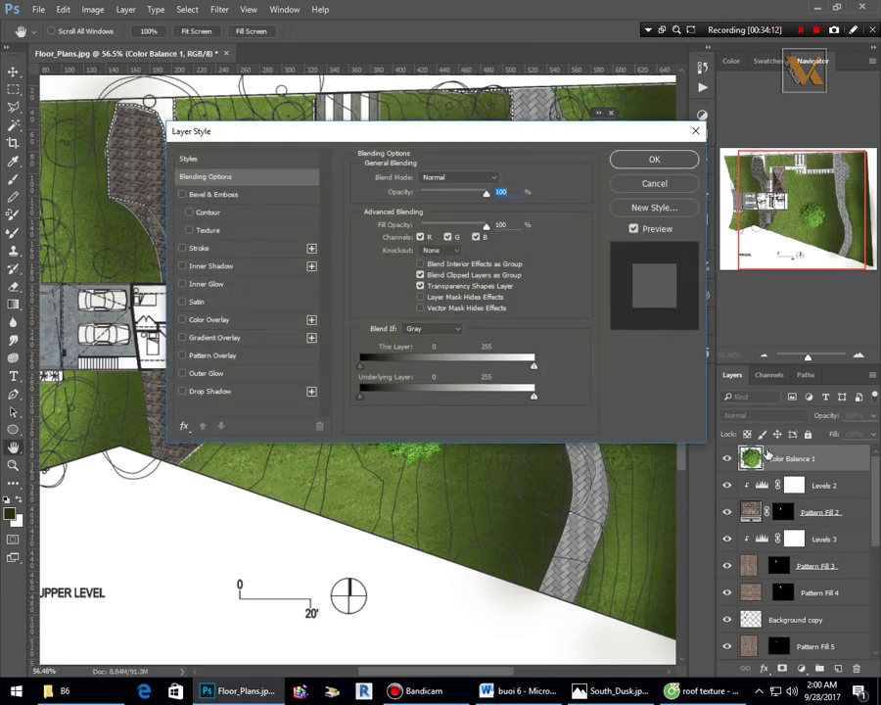
{"action": "left_click", "coordinate": [182, 392]}
{"action": "left_click", "coordinate": [211, 392]}
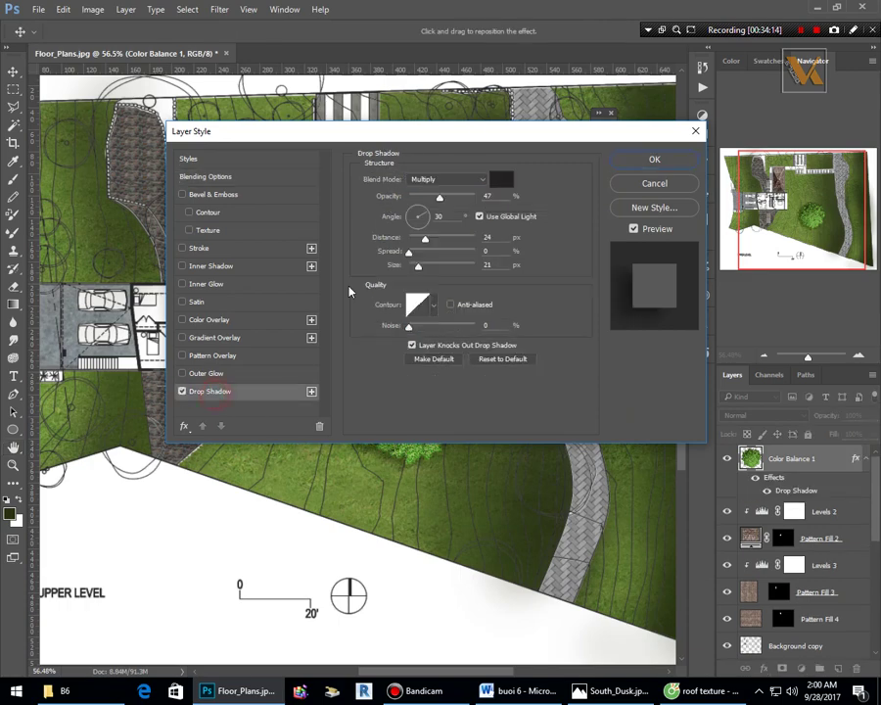
{"action": "left_click_drag", "start_coordinate": [450, 131], "coordinate": [735, 105]}
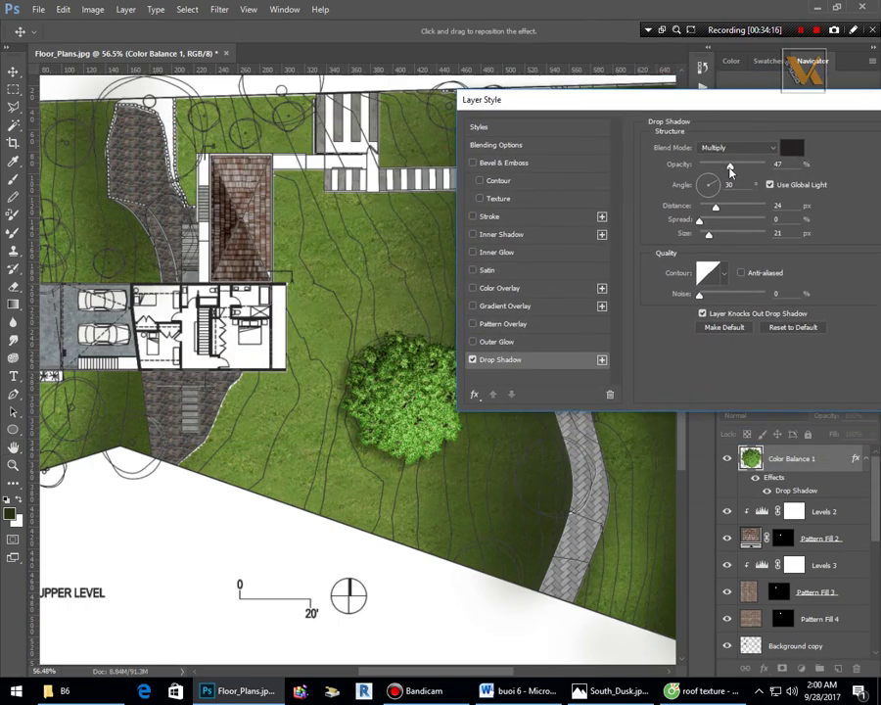
{"action": "left_click_drag", "start_coordinate": [729, 170], "coordinate": [720, 168]}
{"action": "mouse_move", "coordinate": [709, 238]}
{"action": "left_mouse_down"}
{"action": "mouse_move", "coordinate": [719, 238]}
{"action": "mouse_move", "coordinate": [734, 212]}
{"action": "mouse_move", "coordinate": [704, 238]}
{"action": "left_mouse_up"}
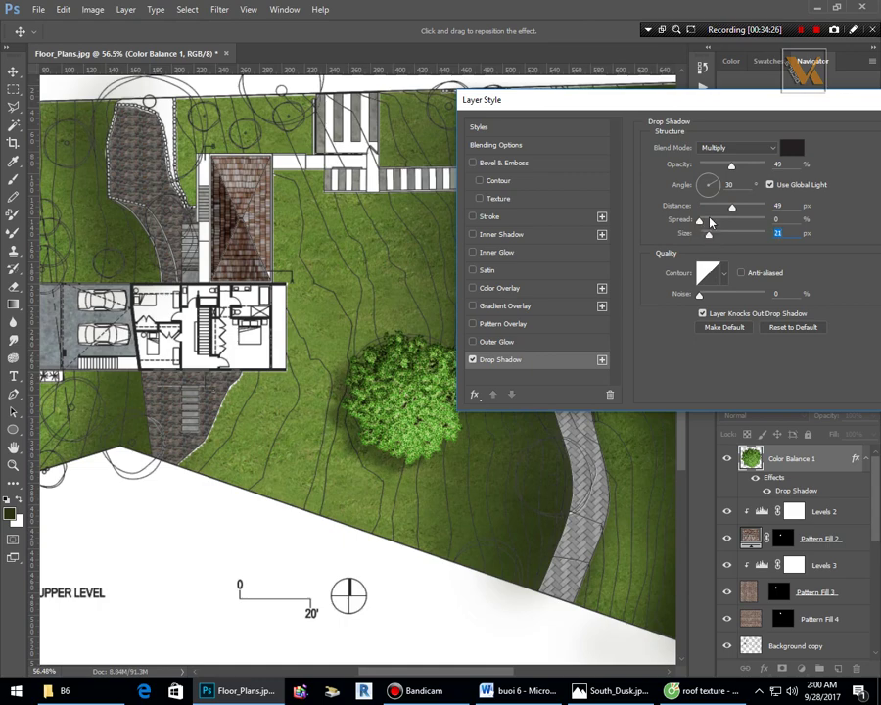
{"action": "left_click_drag", "start_coordinate": [734, 168], "coordinate": [742, 171]}
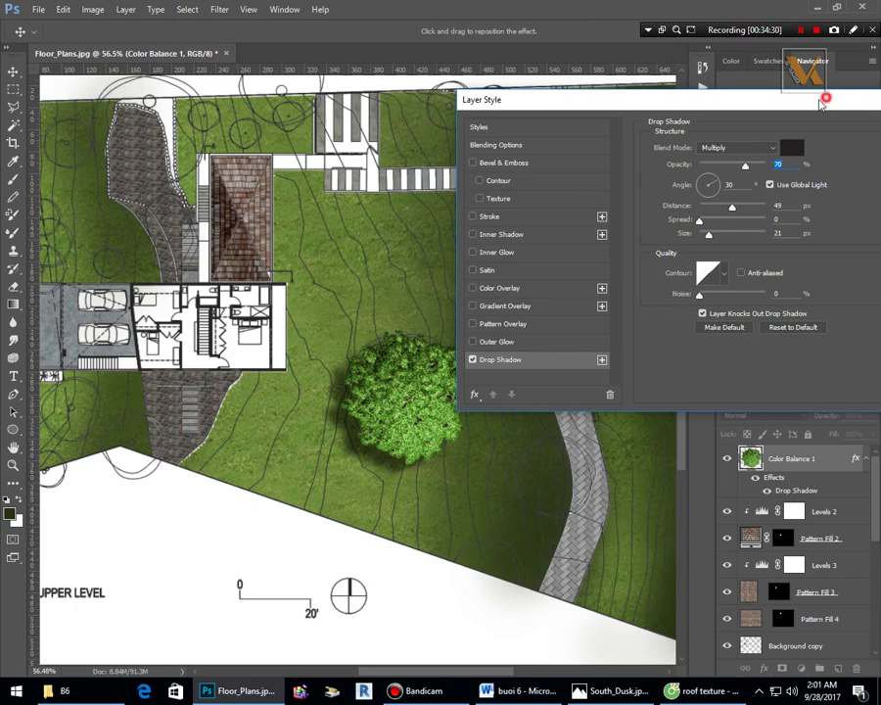
{"action": "left_click_drag", "start_coordinate": [823, 98], "coordinate": [649, 78]}
{"action": "left_click", "coordinate": [739, 128]}
Duplicate the tree onto the two large circles along the herringbone path and scale the copies down to fit.
{"action": "key", "text": "ctrl+0"}
{"action": "scroll", "coordinate": [400, 326], "scroll_direction": "down", "scroll_amount": 1}
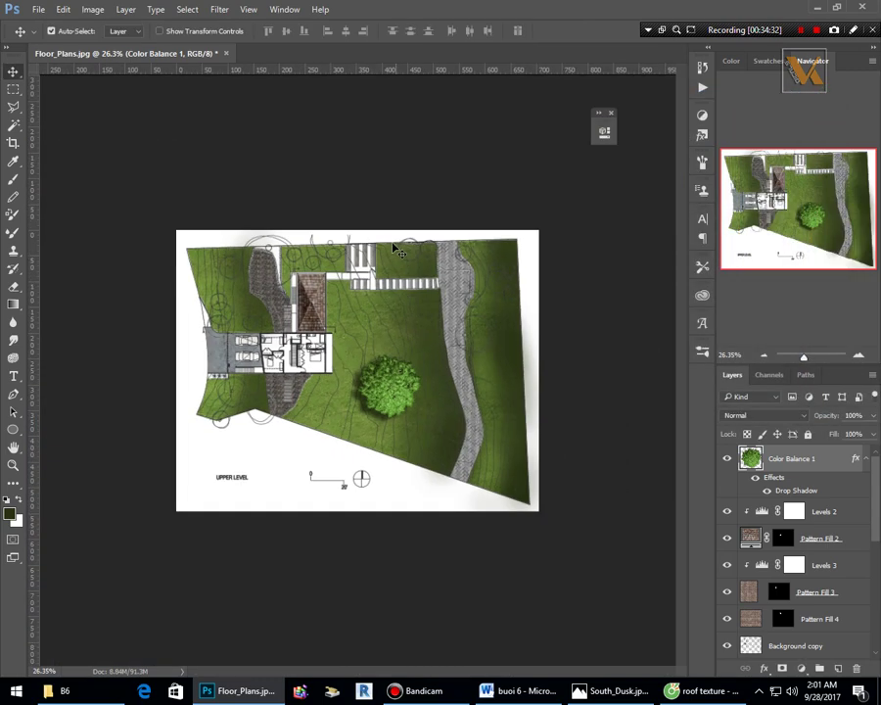
{"action": "scroll", "coordinate": [409, 399], "scroll_direction": "up", "scroll_amount": 3}
{"action": "scroll", "coordinate": [409, 398], "scroll_direction": "down", "scroll_amount": 1}
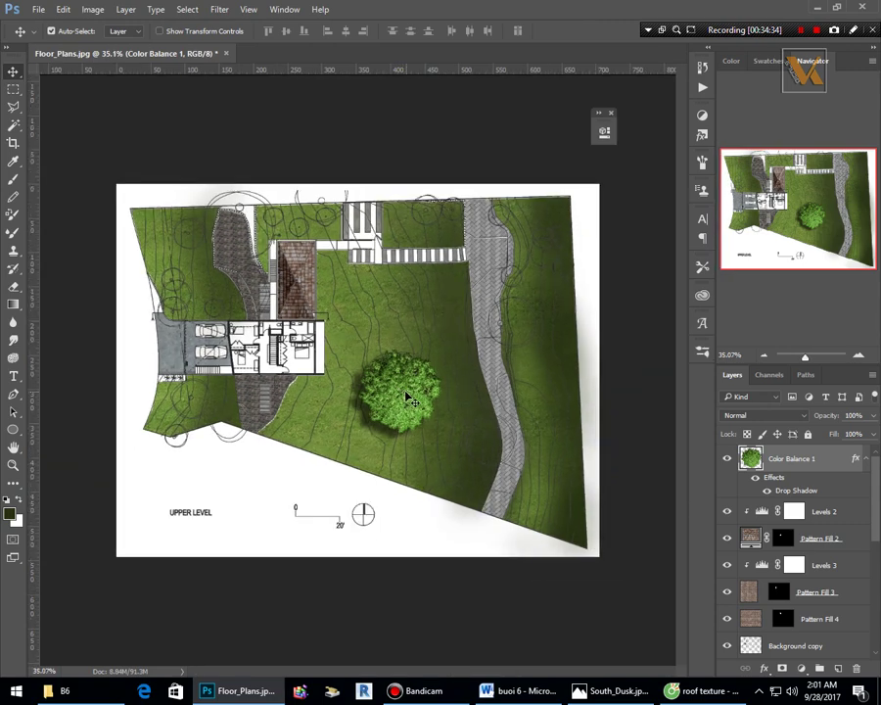
{"action": "scroll", "coordinate": [411, 403], "scroll_direction": "up", "scroll_amount": 2}
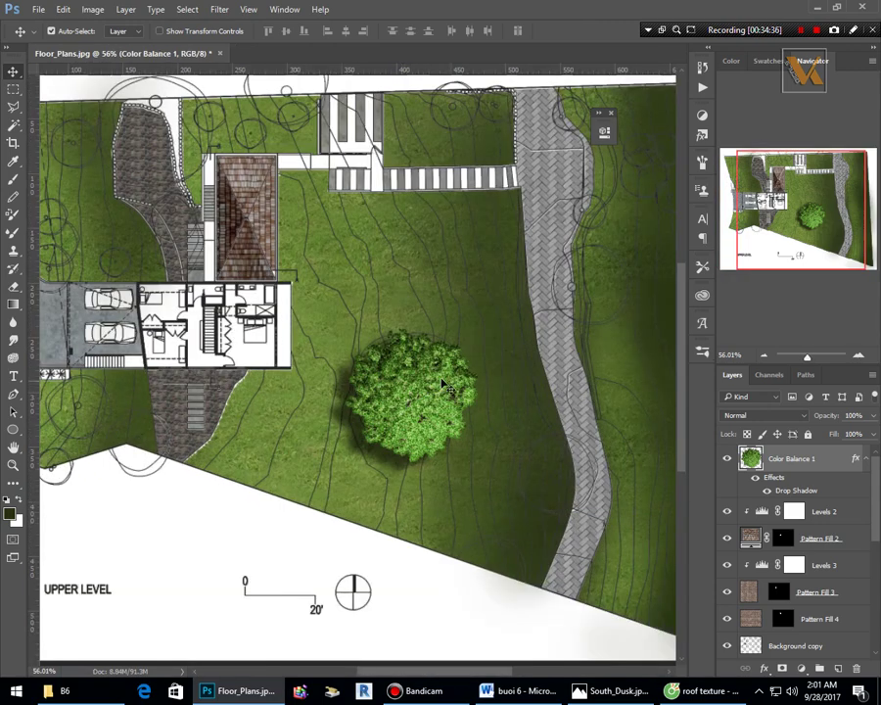
{"action": "scroll", "coordinate": [442, 384], "scroll_direction": "up", "scroll_amount": 1}
{"action": "scroll", "coordinate": [431, 386], "scroll_direction": "down", "scroll_amount": 2}
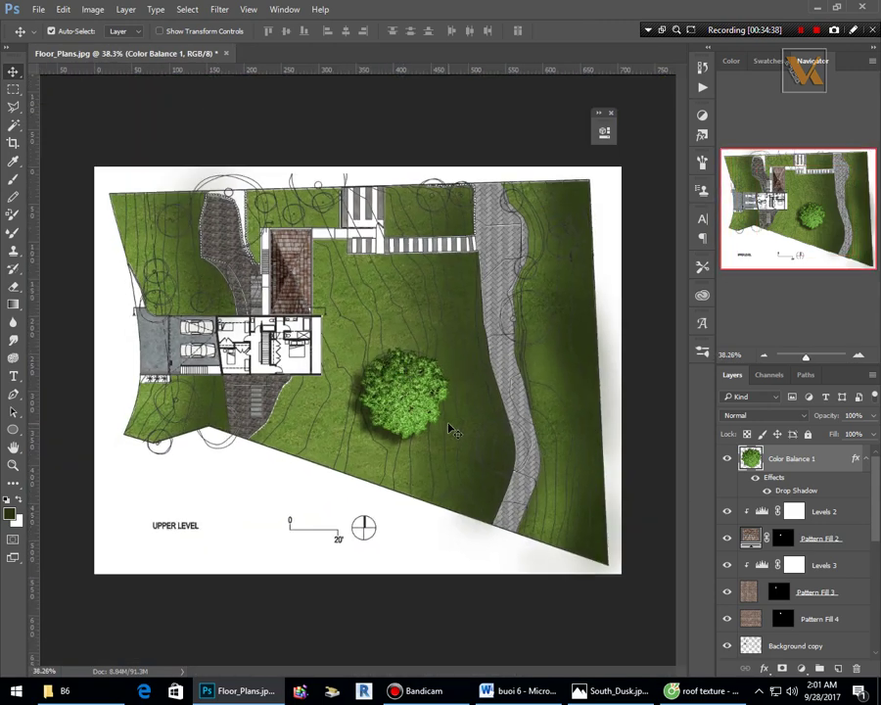
{"action": "left_click_drag", "start_coordinate": [409, 394], "coordinate": [514, 448]}
{"action": "key", "text": "ctrl+t"}
{"action": "left_click_drag", "start_coordinate": [555, 403], "coordinate": [526, 311]}
{"action": "left_click", "coordinate": [602, 36]}
Duplicate the tree beside the north end of the herringbone path and scale the copy down to fit its circle.
{"action": "scroll", "coordinate": [588, 293], "scroll_direction": "up", "scroll_amount": 5}
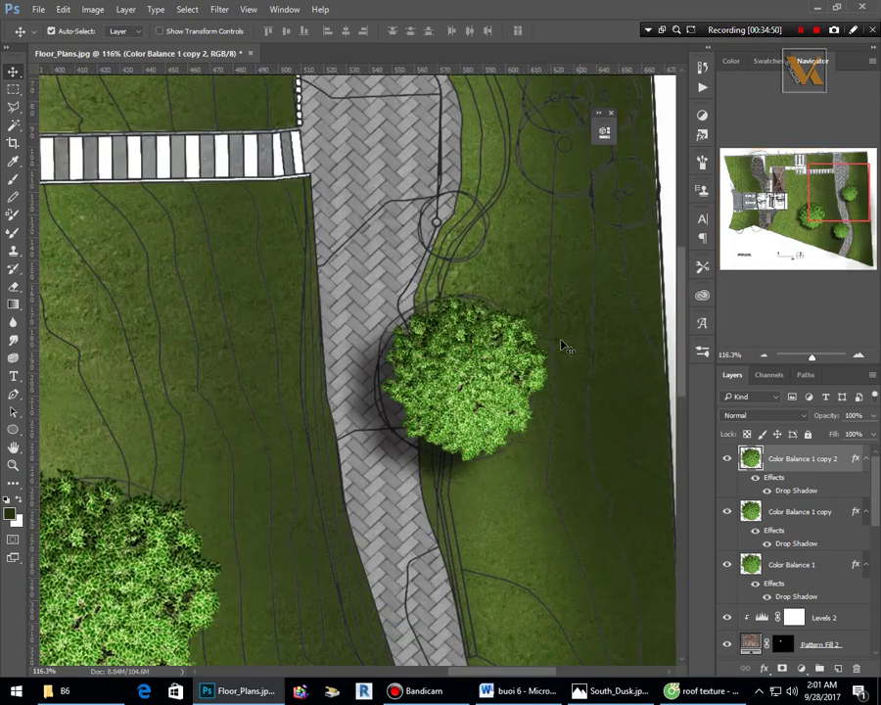
{"action": "left_click_drag", "start_coordinate": [456, 384], "coordinate": [472, 181]}
{"action": "scroll", "coordinate": [506, 343], "scroll_direction": "down", "scroll_amount": 3}
{"action": "key", "text": "ctrl+t"}
{"action": "left_click_drag", "start_coordinate": [413, 115], "coordinate": [447, 148]}
{"action": "scroll", "coordinate": [450, 157], "scroll_direction": "up", "scroll_amount": 3}
{"action": "left_click_drag", "start_coordinate": [455, 247], "coordinate": [435, 218]}
{"action": "scroll", "coordinate": [487, 227], "scroll_direction": "down", "scroll_amount": 2}
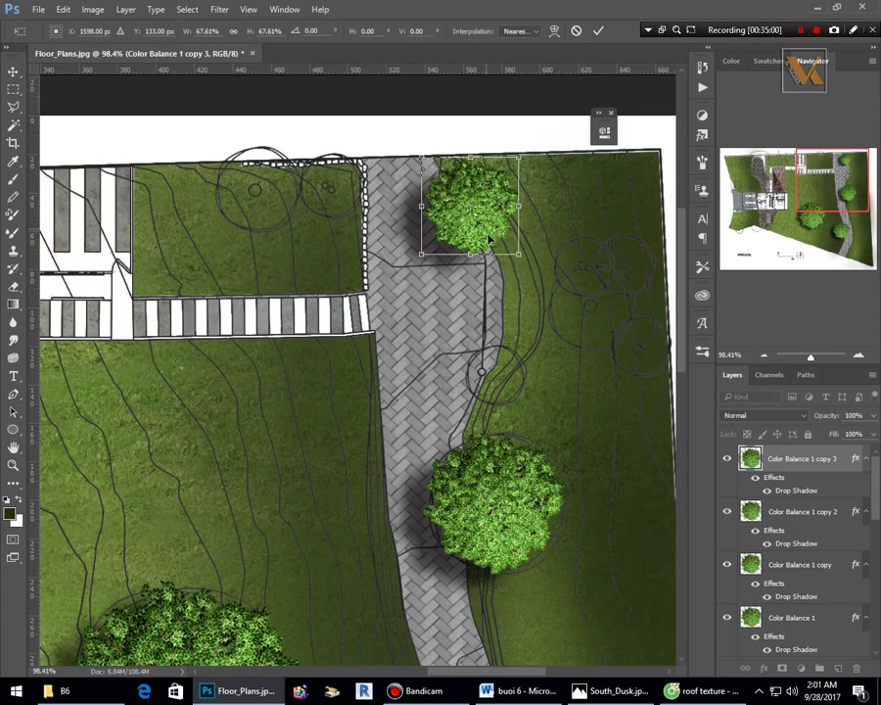
{"action": "mouse_move", "coordinate": [518, 255]}
{"action": "left_mouse_down"}
{"action": "mouse_move", "coordinate": [495, 235]}
{"action": "mouse_move", "coordinate": [512, 248]}
{"action": "left_mouse_up"}
{"action": "left_click", "coordinate": [600, 30]}
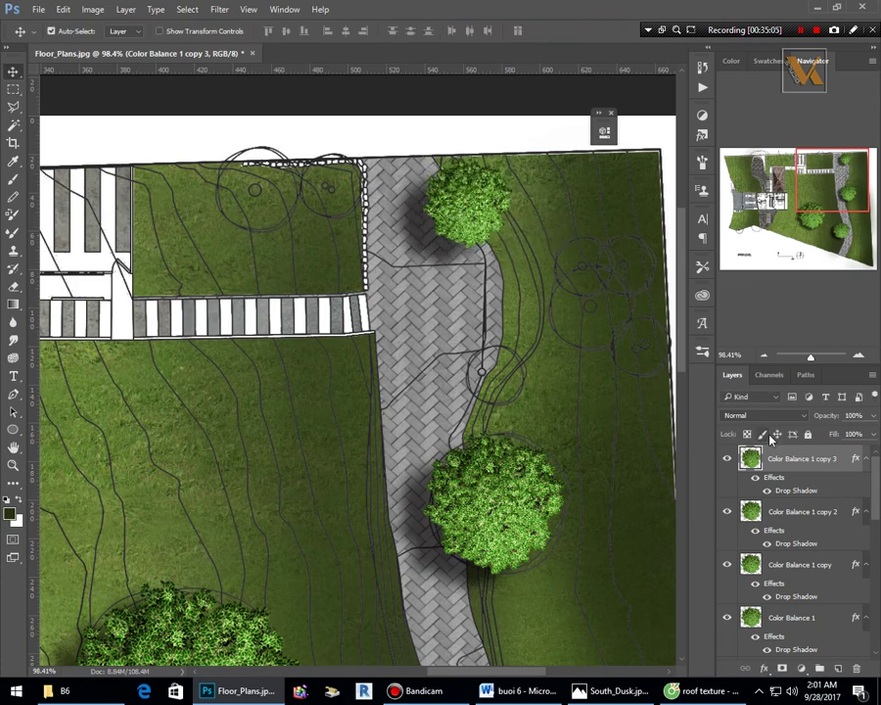
Duplicate the small tree onto the two north-boundary circles west of the herringbone path, scaling the western copy to about 87%.
{"action": "left_click_drag", "start_coordinate": [715, 434], "coordinate": [878, 661]}
{"action": "left_click_drag", "start_coordinate": [464, 201], "coordinate": [283, 189]}
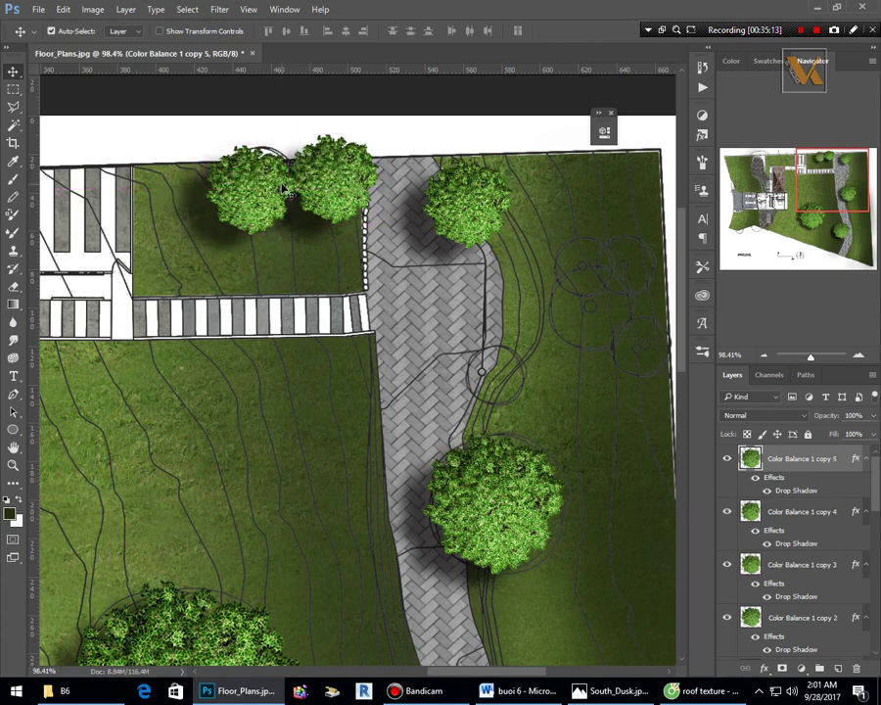
{"action": "key", "text": "ctrl+t"}
{"action": "left_click_drag", "start_coordinate": [297, 233], "coordinate": [273, 197]}
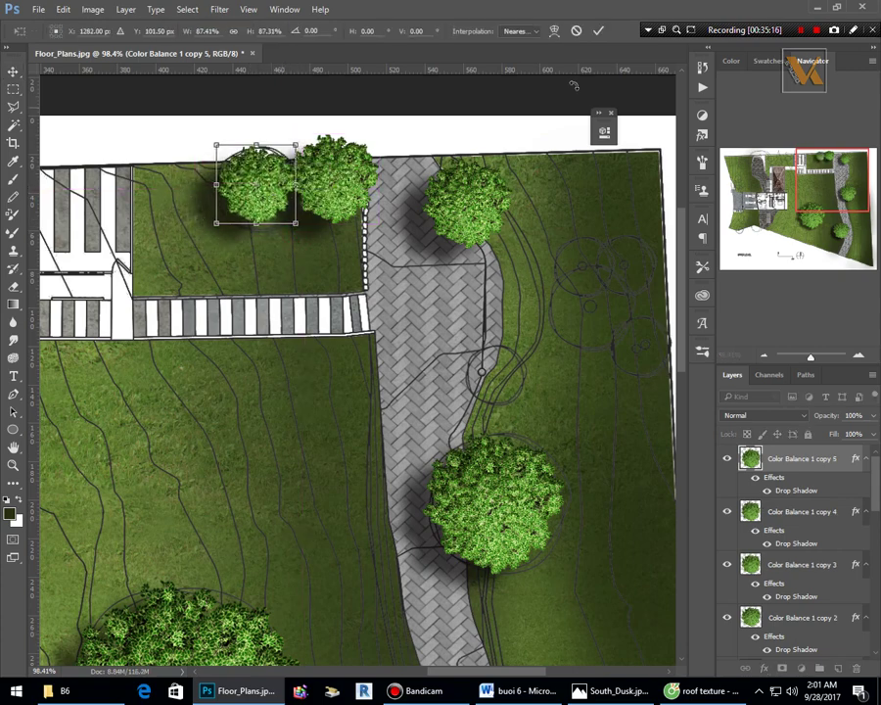
{"action": "left_click", "coordinate": [598, 30]}
{"action": "scroll", "coordinate": [386, 275], "scroll_direction": "down", "scroll_amount": 5}
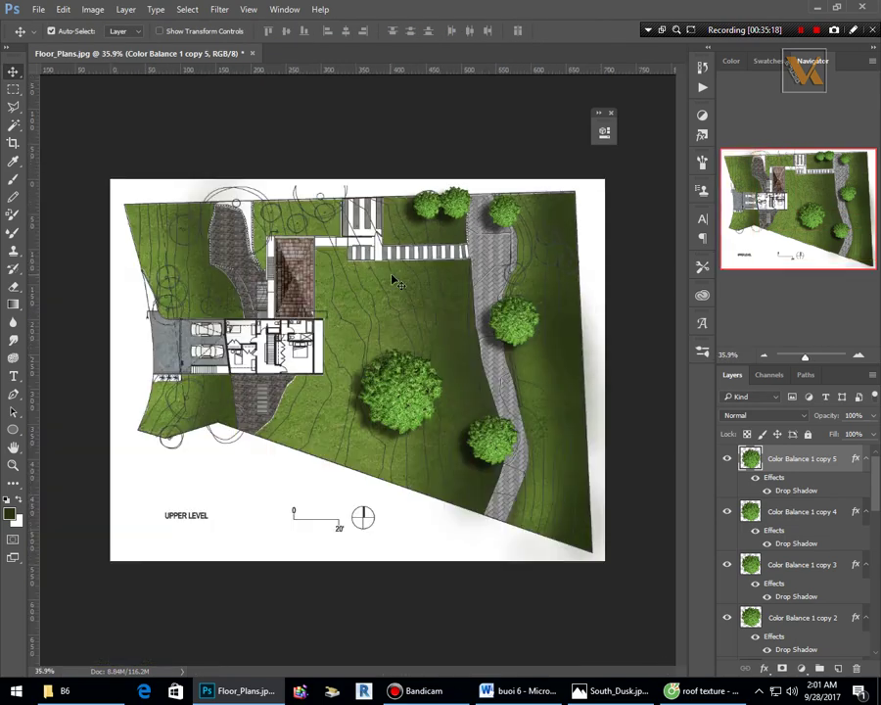
Duplicate the tree onto the two overlapping circles at the western boundary beside the driveway and resize the southern copy to fit.
{"action": "scroll", "coordinate": [501, 316], "scroll_direction": "up", "scroll_amount": 2}
{"action": "left_click_drag", "start_coordinate": [444, 170], "coordinate": [144, 297]}
{"action": "key", "text": "ctrl+t"}
{"action": "left_click", "coordinate": [599, 38]}
{"action": "scroll", "coordinate": [143, 290], "scroll_direction": "up", "scroll_amount": 3}
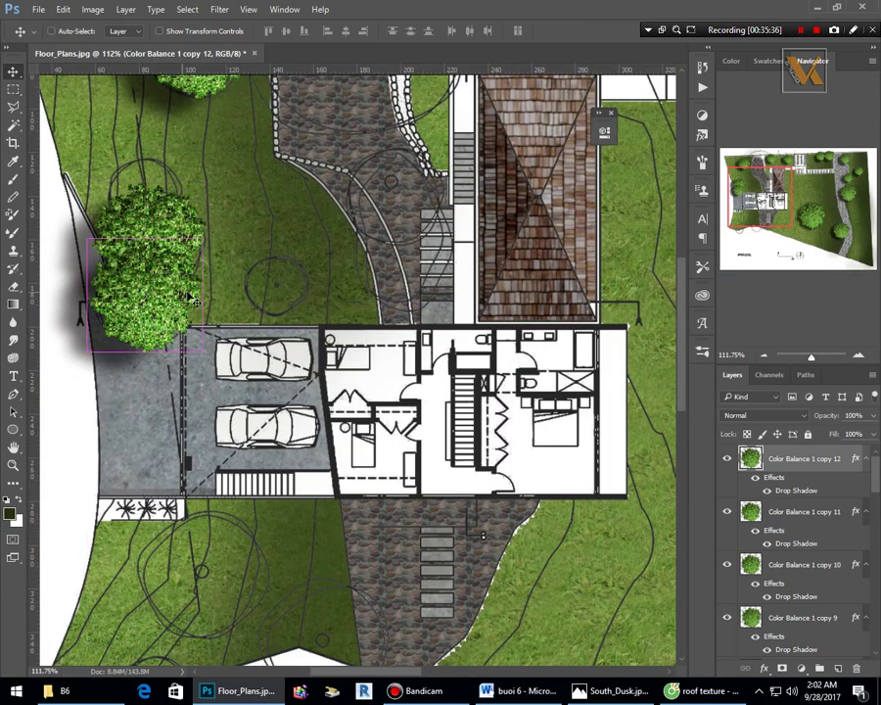
{"action": "key", "text": "ctrl+t"}
{"action": "left_click_drag", "start_coordinate": [201, 240], "coordinate": [183, 275]}
{"action": "left_click", "coordinate": [598, 30]}
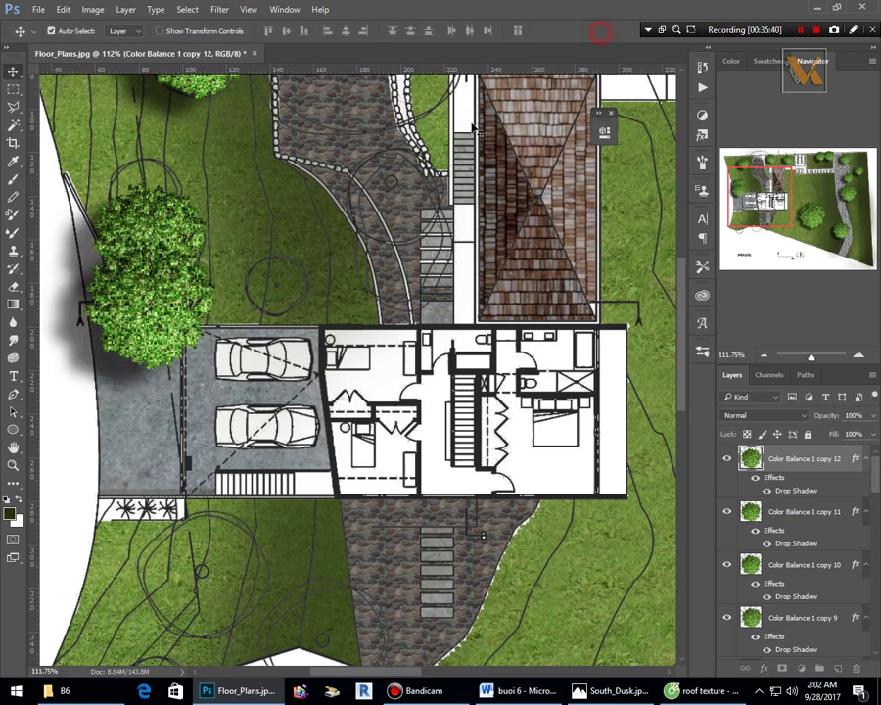
{"action": "scroll", "coordinate": [185, 314], "scroll_direction": "down", "scroll_amount": 5}
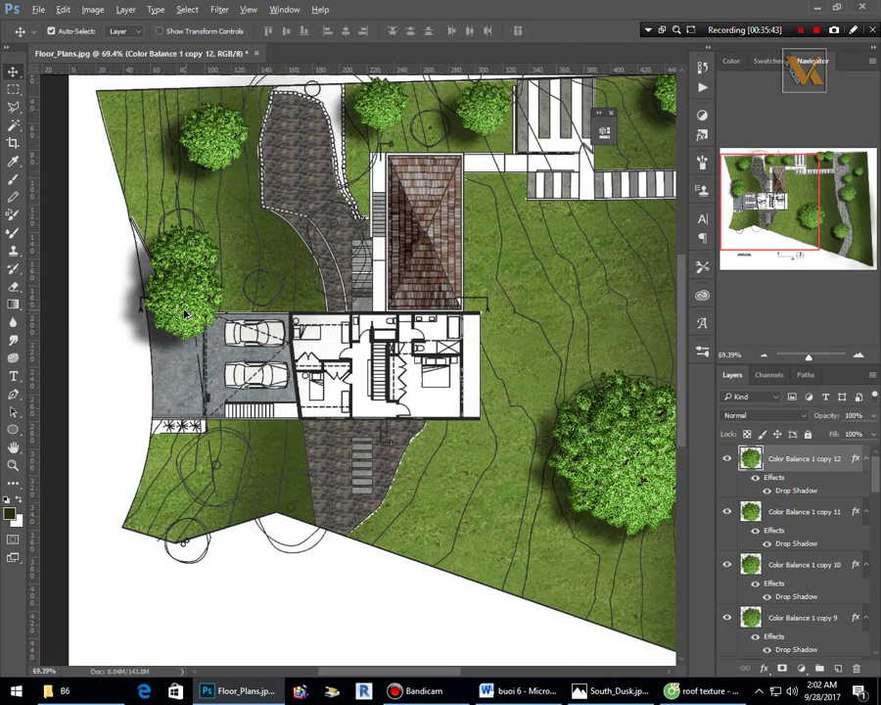
Duplicate the tree onto the small circle north of the garage and scale the copy down to about 67%.
{"action": "left_click_drag", "start_coordinate": [185, 314], "coordinate": [272, 299]}
{"action": "key", "text": "ctrl+t"}
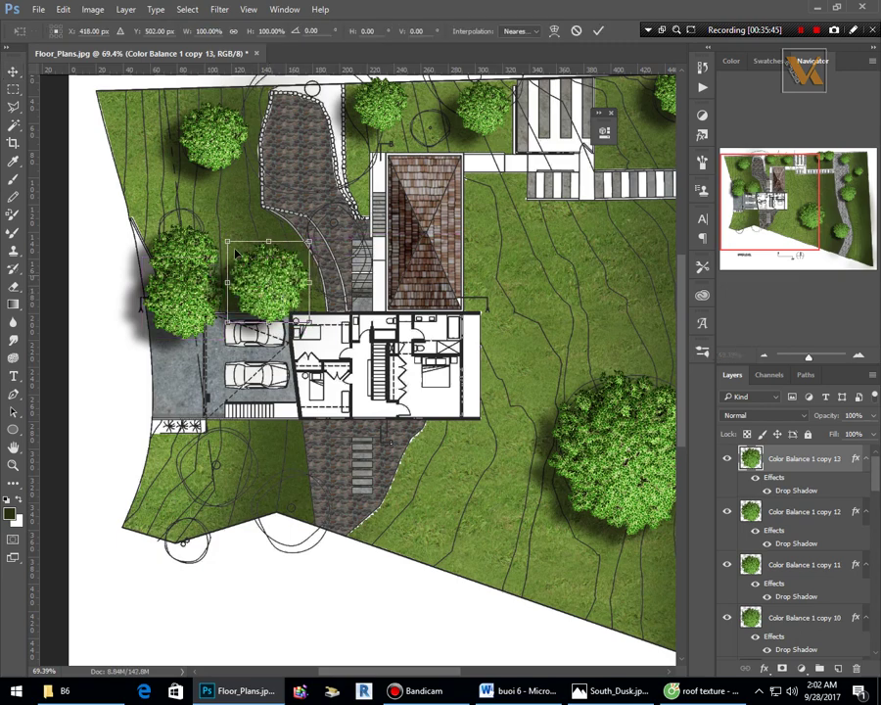
{"action": "left_click_drag", "start_coordinate": [227, 241], "coordinate": [254, 268]}
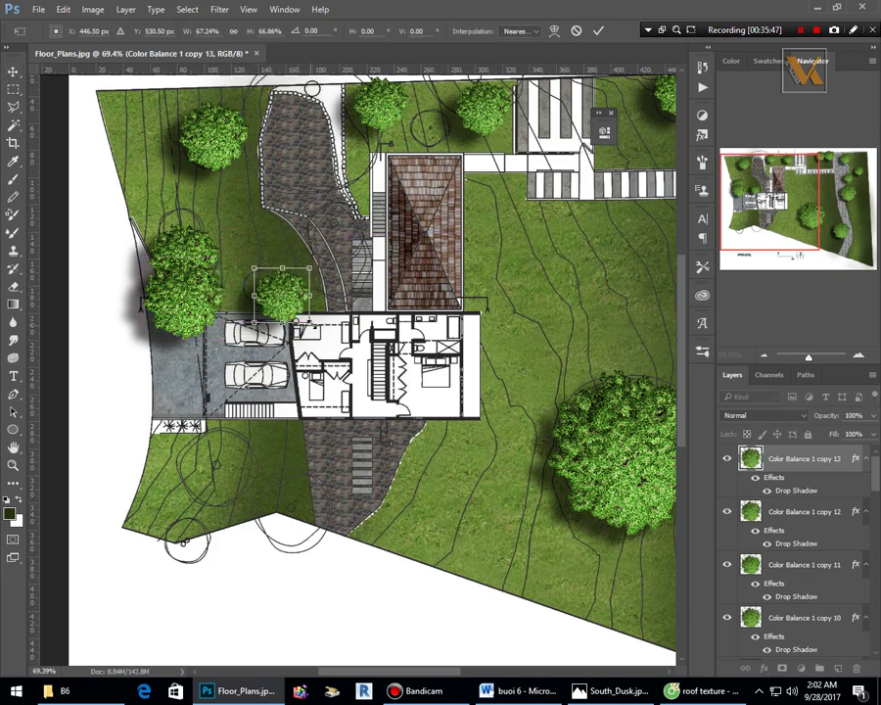
{"action": "left_click_drag", "start_coordinate": [308, 319], "coordinate": [376, 274]}
{"action": "left_click", "coordinate": [597, 30]}
Duplicate the small tree onto the circle over the cobblestone path west of the roof and scale it to about 153%.
{"action": "key", "text": "ctrl+t"}
{"action": "left_click_drag", "start_coordinate": [334, 218], "coordinate": [319, 201]}
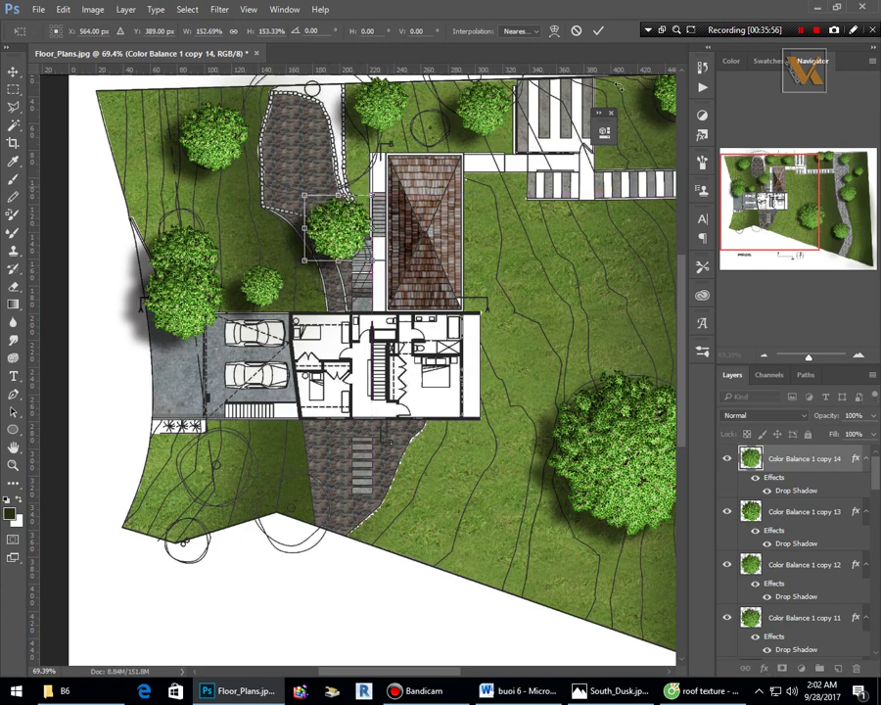
{"action": "left_click", "coordinate": [598, 32]}
Duplicate the tree onto the large circle at the cobblestone path's north end and enlarge the copy to fit.
{"action": "scroll", "coordinate": [342, 320], "scroll_direction": "down", "scroll_amount": 3}
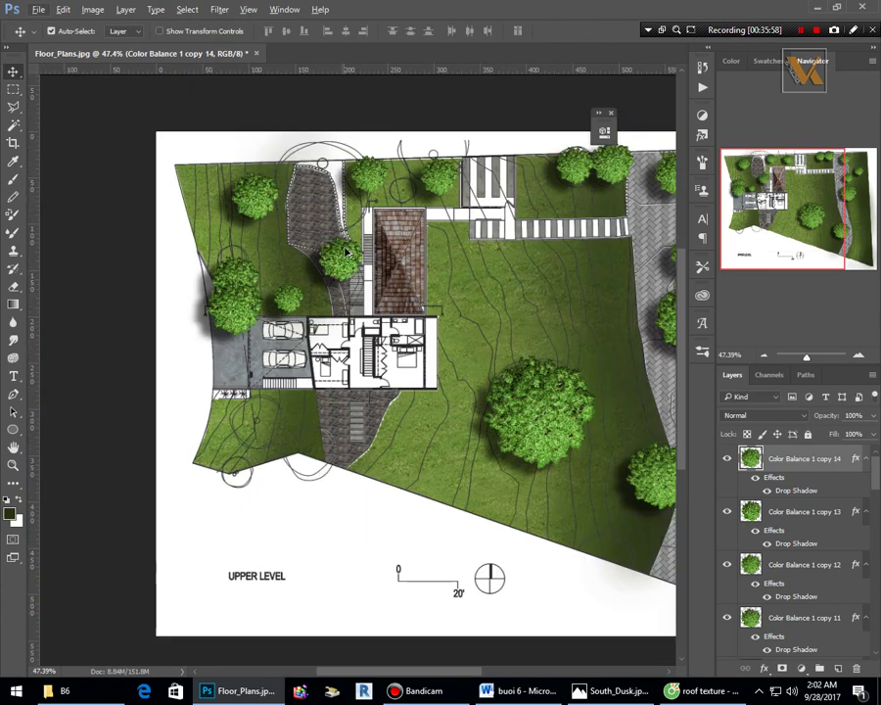
{"action": "left_click_drag", "start_coordinate": [336, 250], "coordinate": [373, 230]}
{"action": "key", "text": "ctrl+t"}
{"action": "left_click", "coordinate": [600, 32]}
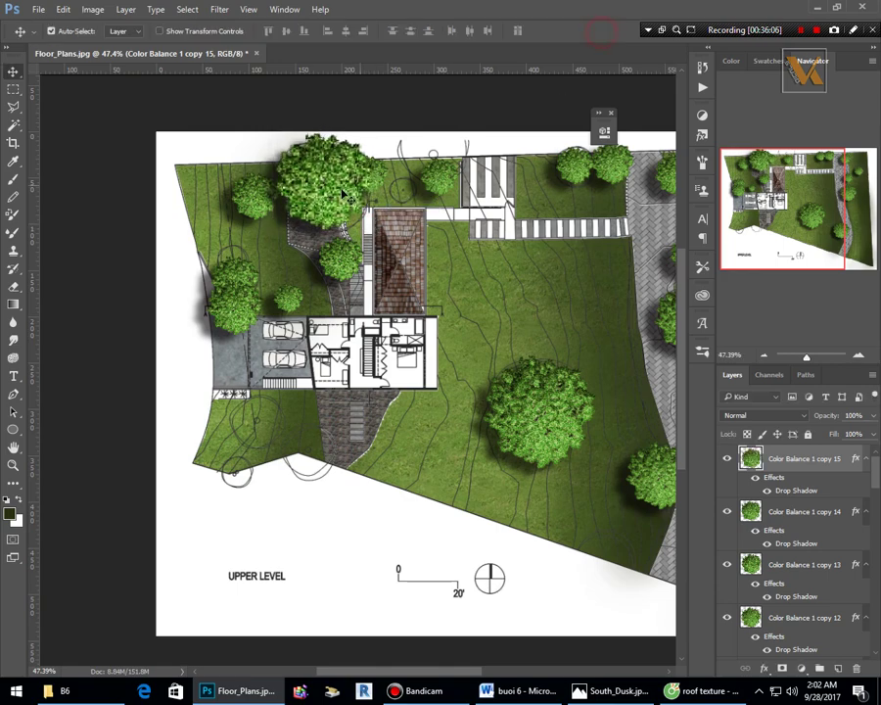
Duplicate the large tree onto the two circles south of the garage, scaling the southeastern copy to about 55%.
{"action": "left_click_drag", "start_coordinate": [347, 188], "coordinate": [311, 467]}
{"action": "key", "text": "ctrl+t"}
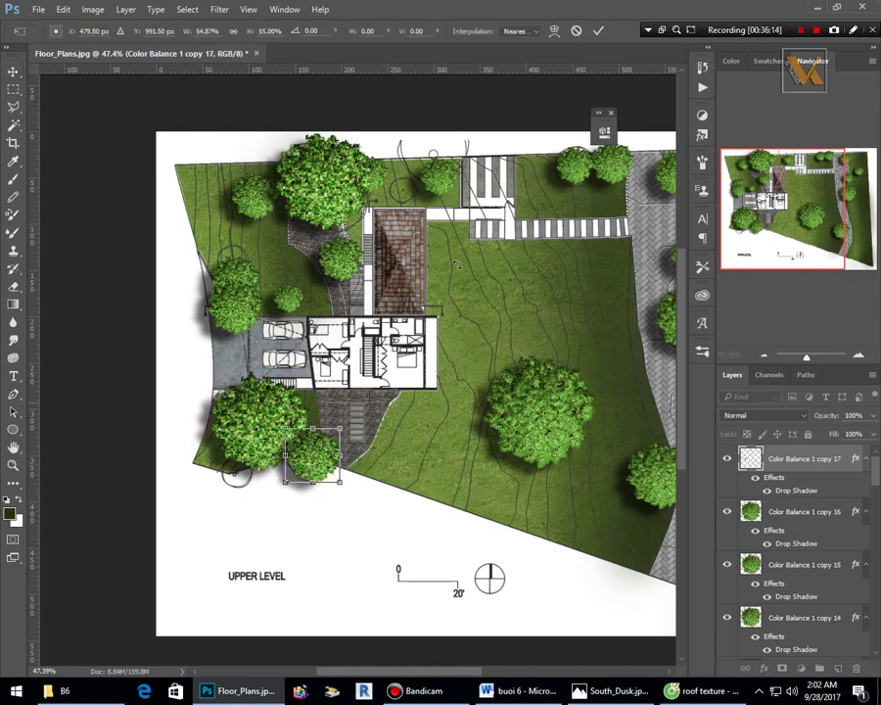
{"action": "left_click", "coordinate": [598, 31]}
Bring the large southwest tree's layer to the front and duplicate its small neighbour onto the remaining southwest boundary circle, fitted to size.
{"action": "left_click", "coordinate": [271, 419]}
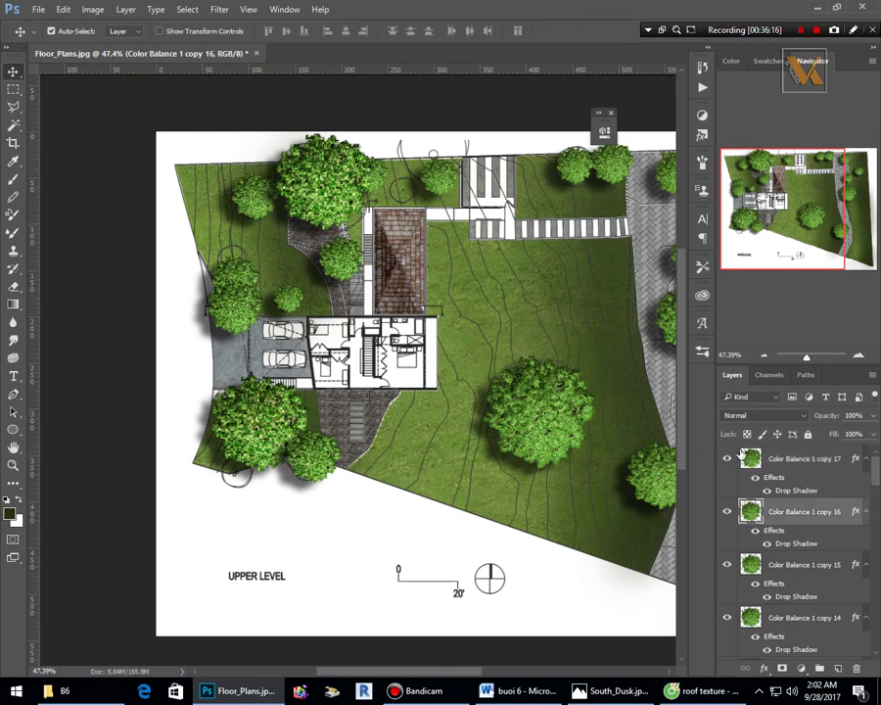
{"action": "left_click_drag", "start_coordinate": [793, 512], "coordinate": [795, 457]}
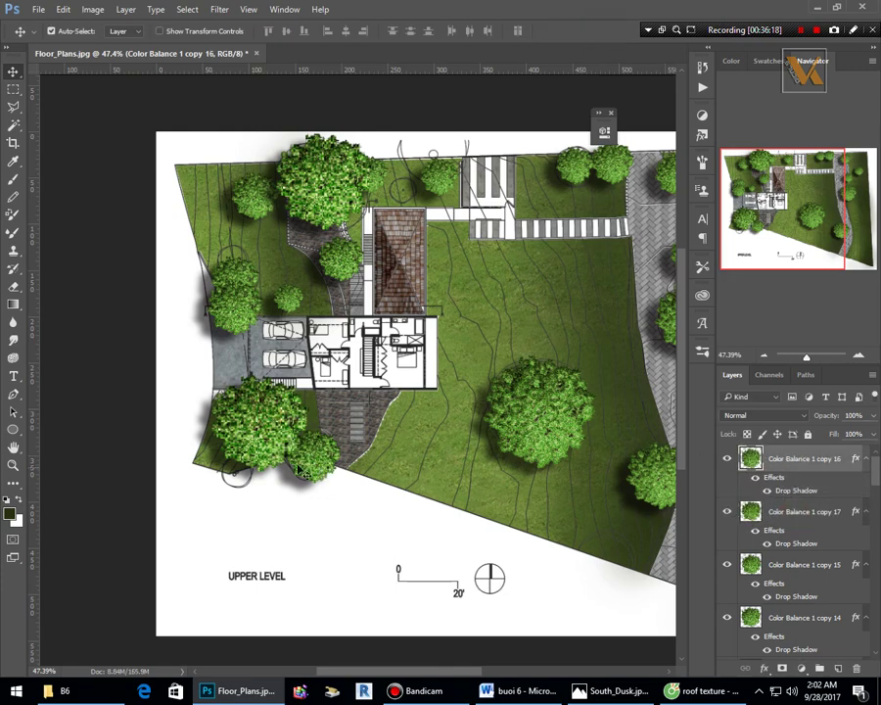
{"action": "left_click_drag", "start_coordinate": [313, 468], "coordinate": [235, 488]}
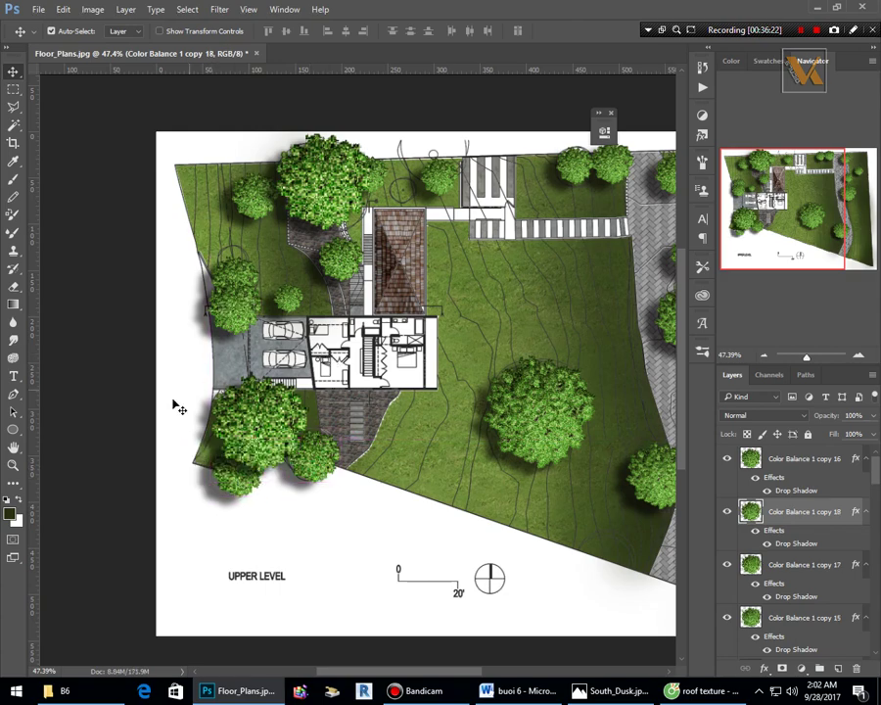
{"action": "scroll", "coordinate": [178, 407], "scroll_direction": "down", "scroll_amount": 3}
{"action": "scroll", "coordinate": [490, 305], "scroll_direction": "up", "scroll_amount": 4}
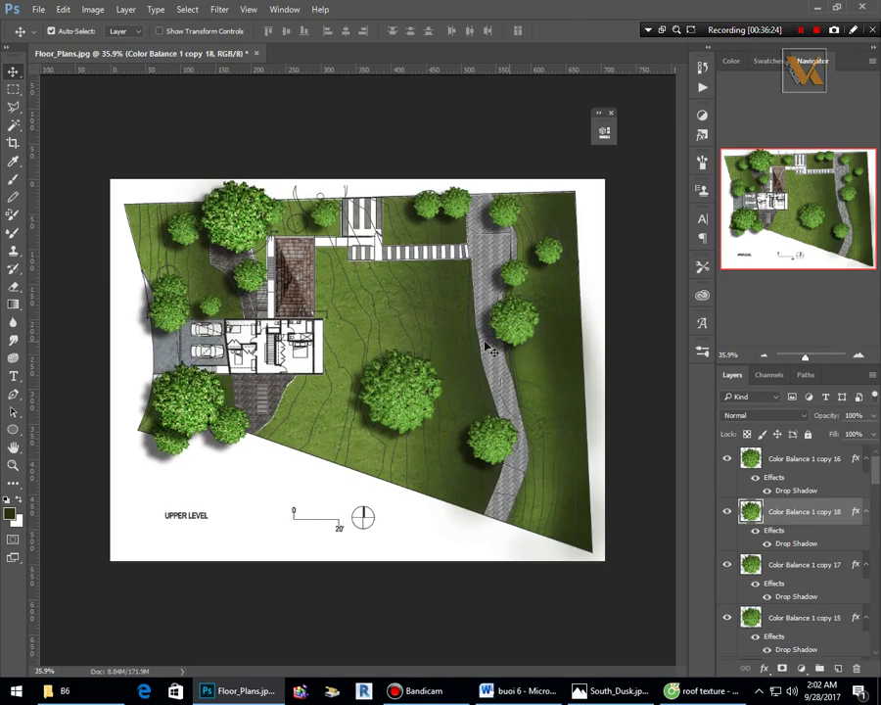
Nudge the large tree at the cobblestone path's north end slightly south and set its layer opacity to 52%.
{"action": "scroll", "coordinate": [201, 238], "scroll_direction": "up", "scroll_amount": 2}
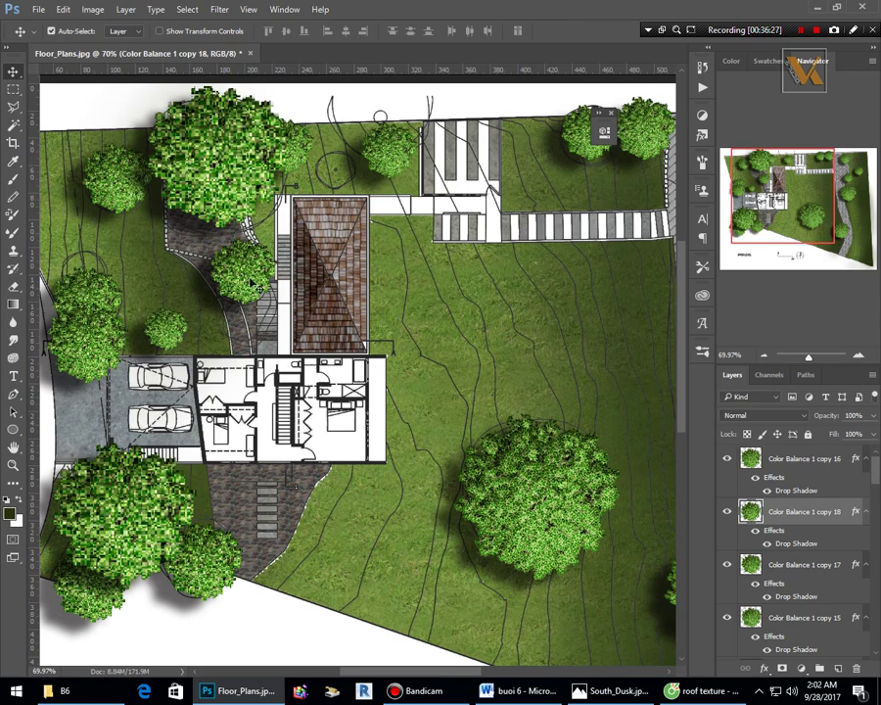
{"action": "left_click_drag", "start_coordinate": [228, 168], "coordinate": [230, 176]}
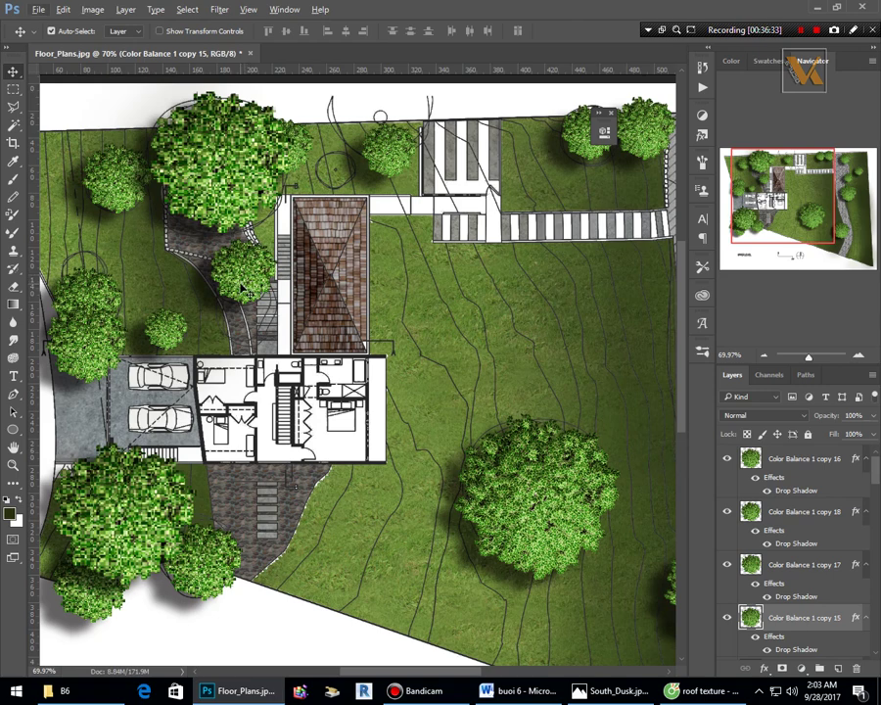
{"action": "left_click", "coordinate": [874, 416]}
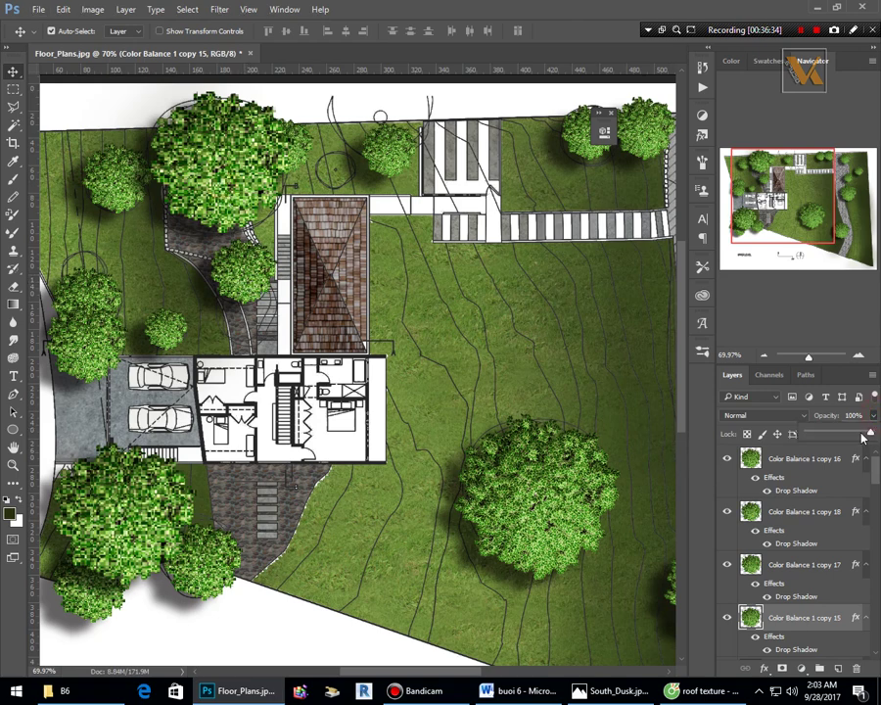
{"action": "left_click_drag", "start_coordinate": [867, 433], "coordinate": [840, 431]}
{"action": "scroll", "coordinate": [329, 358], "scroll_direction": "down", "scroll_amount": 5}
{"action": "scroll", "coordinate": [409, 269], "scroll_direction": "up", "scroll_amount": 4}
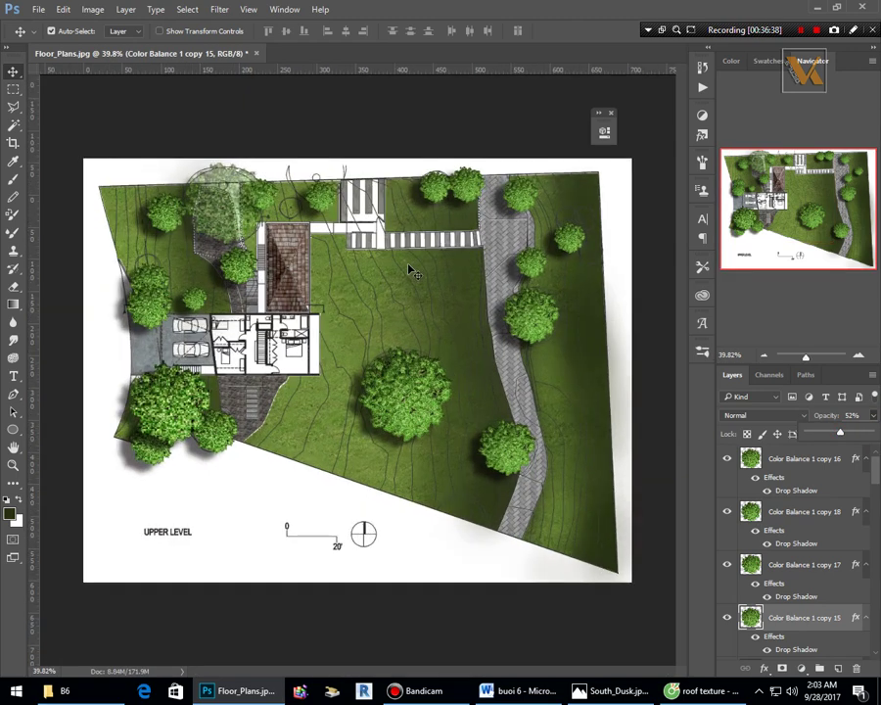
{"action": "scroll", "coordinate": [334, 346], "scroll_direction": "down", "scroll_amount": 2}
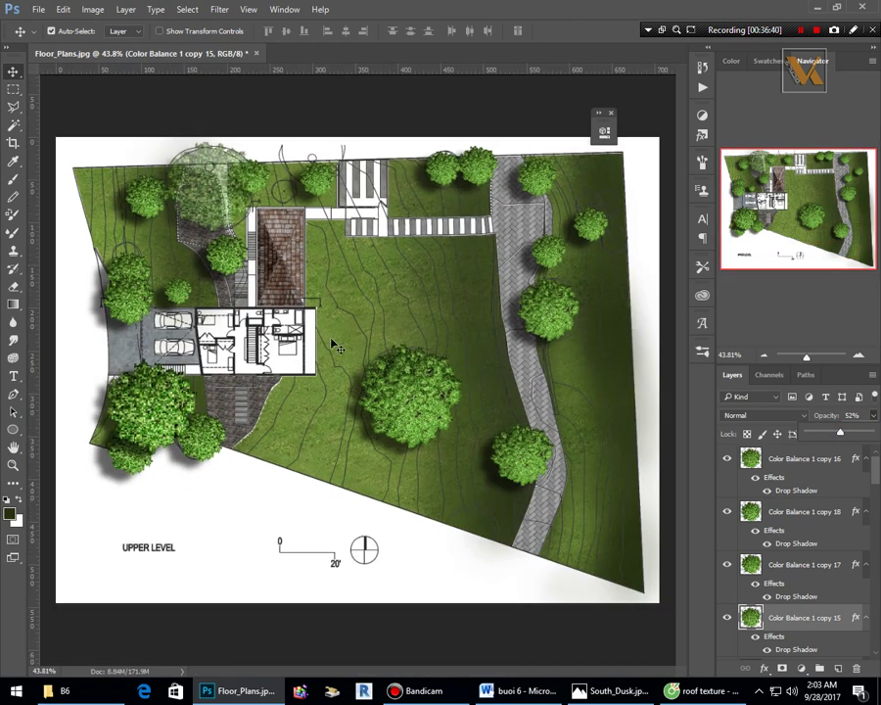
{"action": "scroll", "coordinate": [295, 329], "scroll_direction": "up", "scroll_amount": 2}
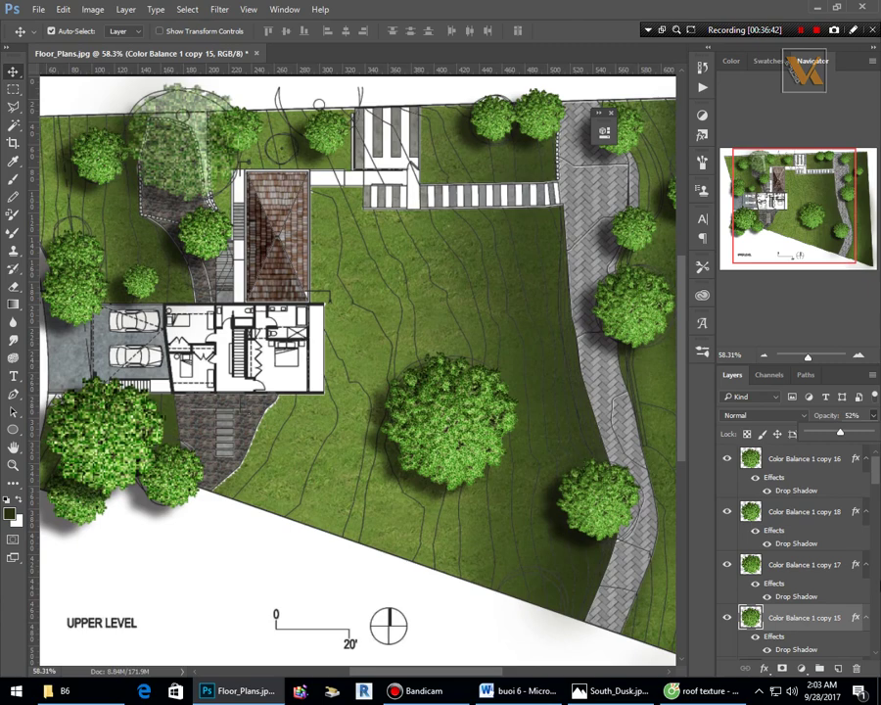
{"action": "scroll", "coordinate": [304, 331], "scroll_direction": "down", "scroll_amount": 2}
Group all the tree layers, from Color Balance 1 copy 16 down to Color Balance 1, and name the group "cay".
{"action": "scroll", "coordinate": [819, 548], "scroll_direction": "down", "scroll_amount": 5}
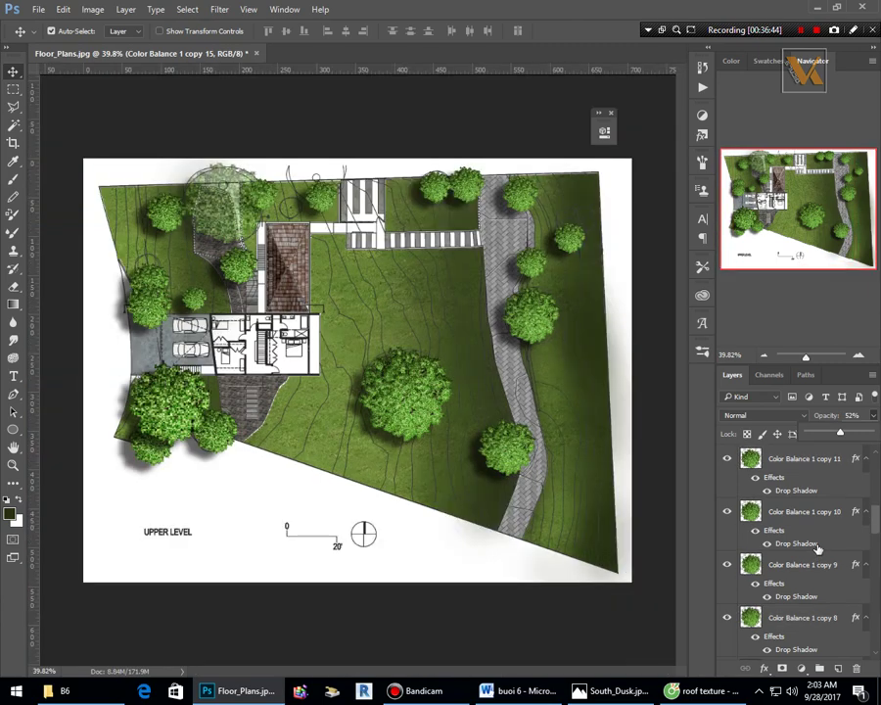
{"action": "scroll", "coordinate": [822, 519], "scroll_direction": "up", "scroll_amount": 5}
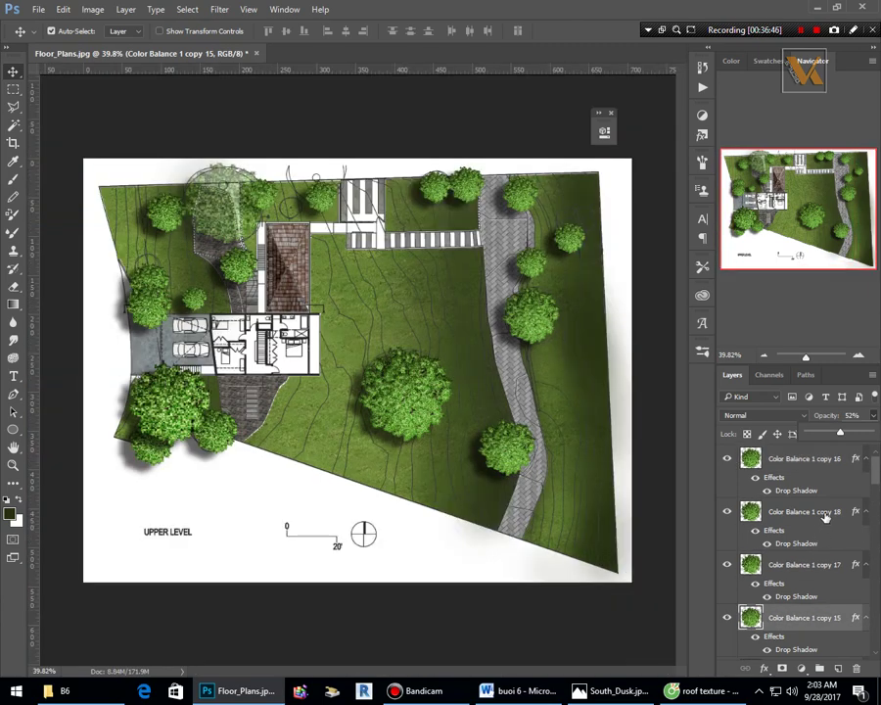
{"action": "left_click", "coordinate": [812, 473]}
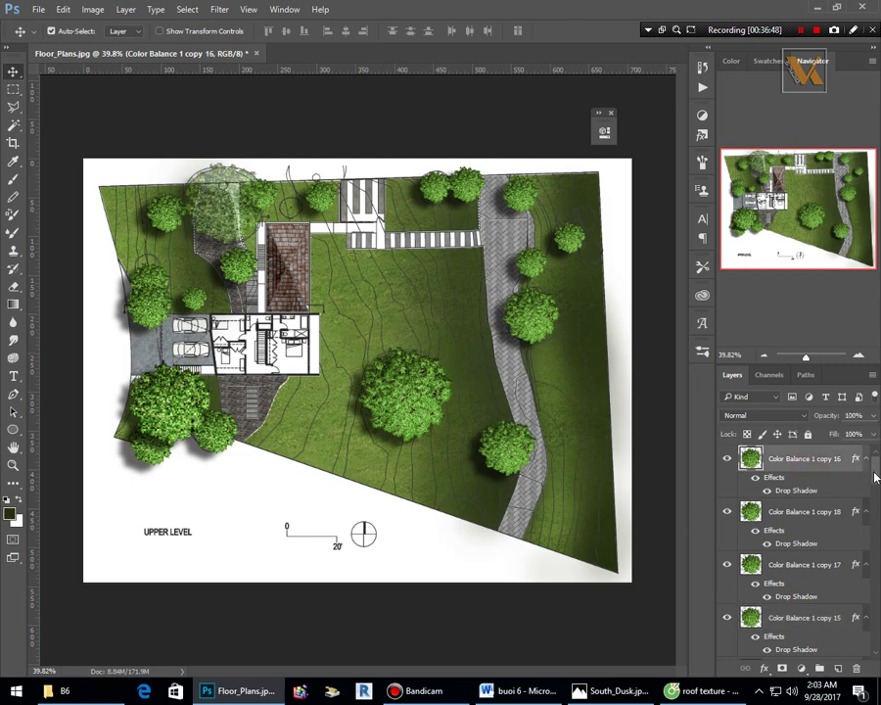
{"action": "scroll", "coordinate": [875, 476], "scroll_direction": "down", "scroll_amount": 6}
{"action": "scroll", "coordinate": [797, 549], "scroll_direction": "down", "scroll_amount": 10}
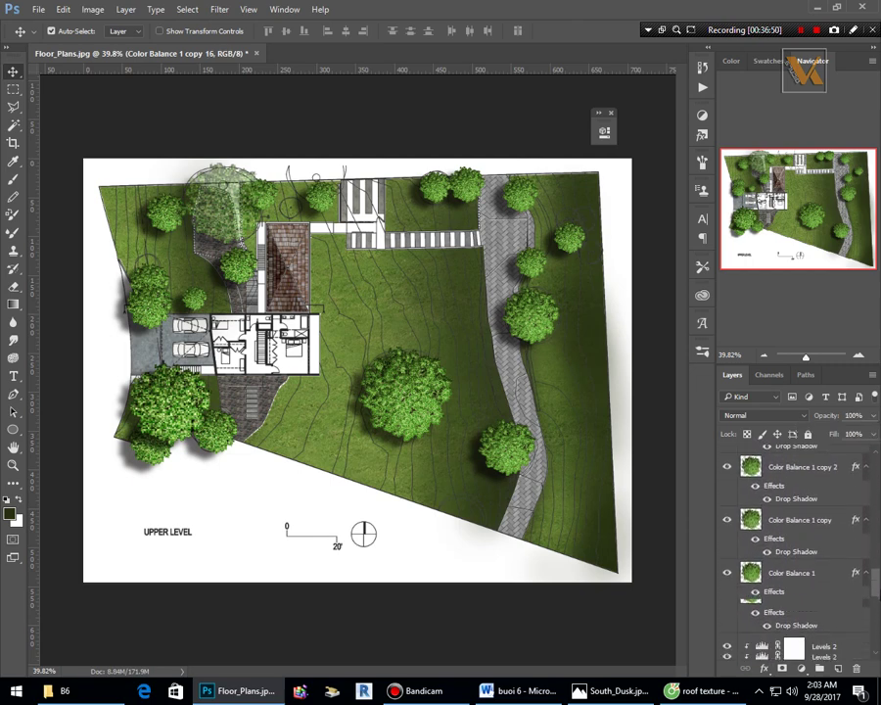
{"action": "scroll", "coordinate": [798, 548], "scroll_direction": "up", "scroll_amount": 3}
{"action": "left_click", "coordinate": [779, 570], "text": "shift"}
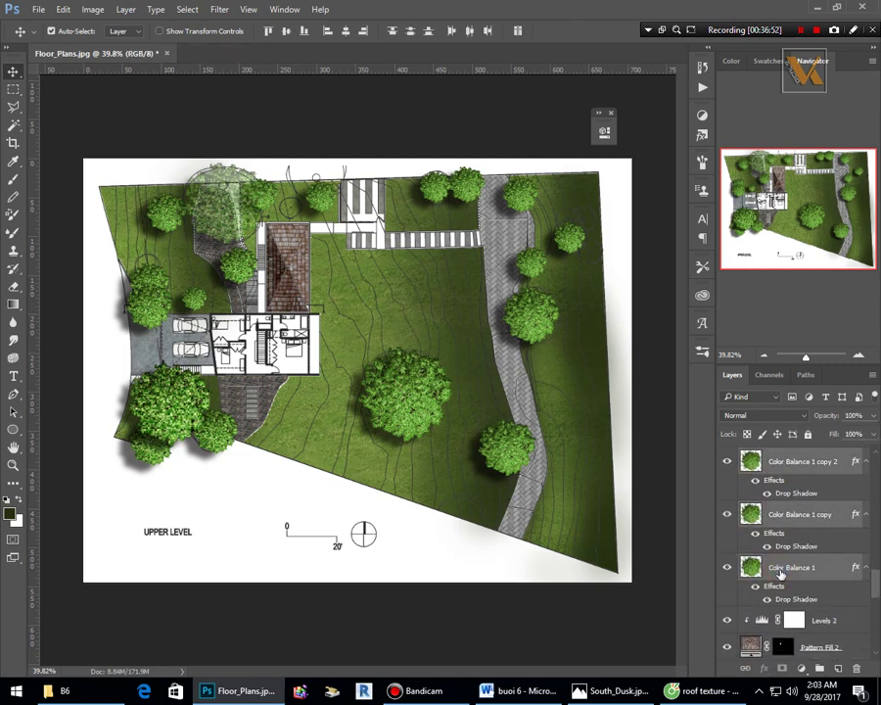
{"action": "key", "text": "ctrl+g"}
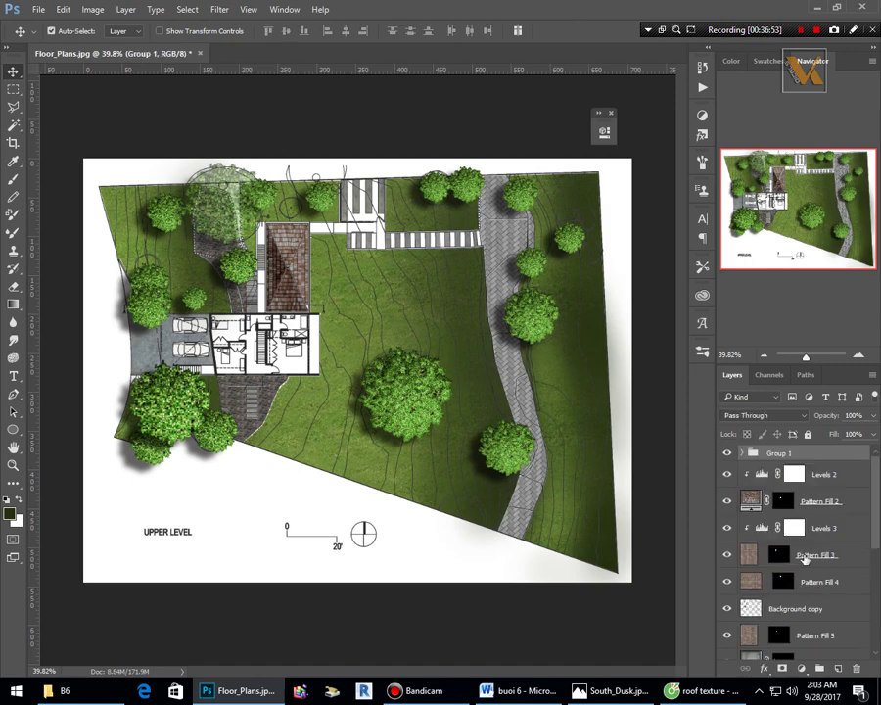
{"action": "double_click", "coordinate": [788, 453]}
Group the layers from Levels 2 down to Pattern Fill 1 and name the group "pattern".
{"action": "left_click", "coordinate": [832, 479]}
{"action": "scroll", "coordinate": [798, 526], "scroll_direction": "down", "scroll_amount": 5}
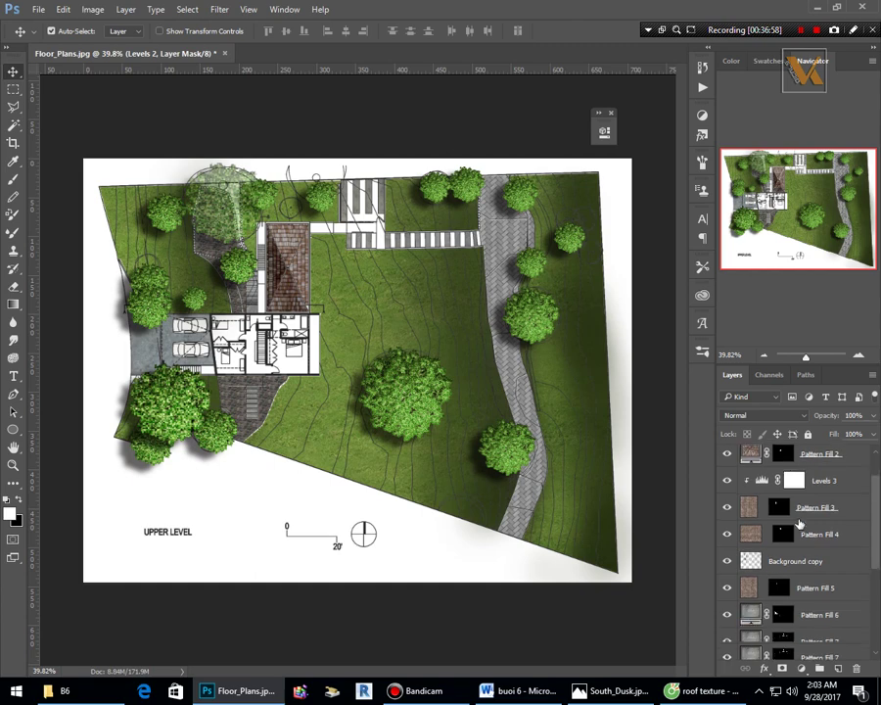
{"action": "scroll", "coordinate": [811, 592], "scroll_direction": "down", "scroll_amount": 4}
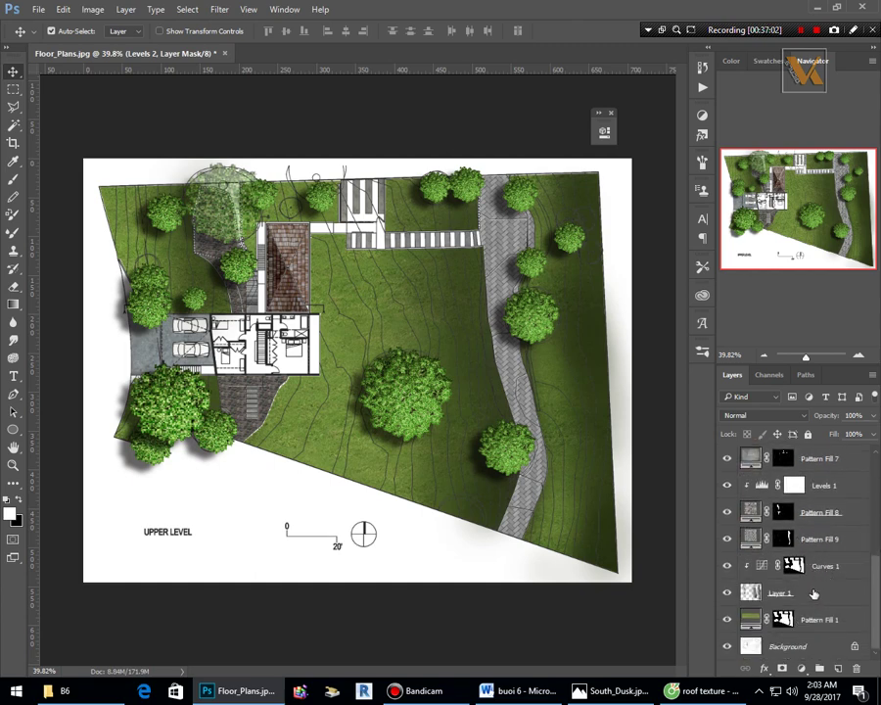
{"action": "left_click", "coordinate": [809, 629]}
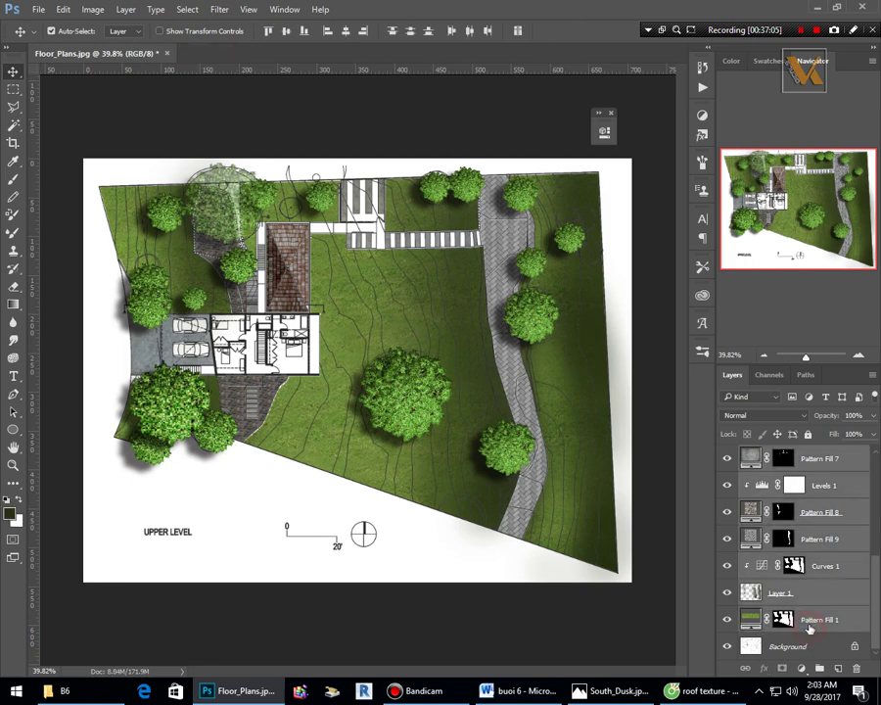
{"action": "key", "text": "ctrl+g"}
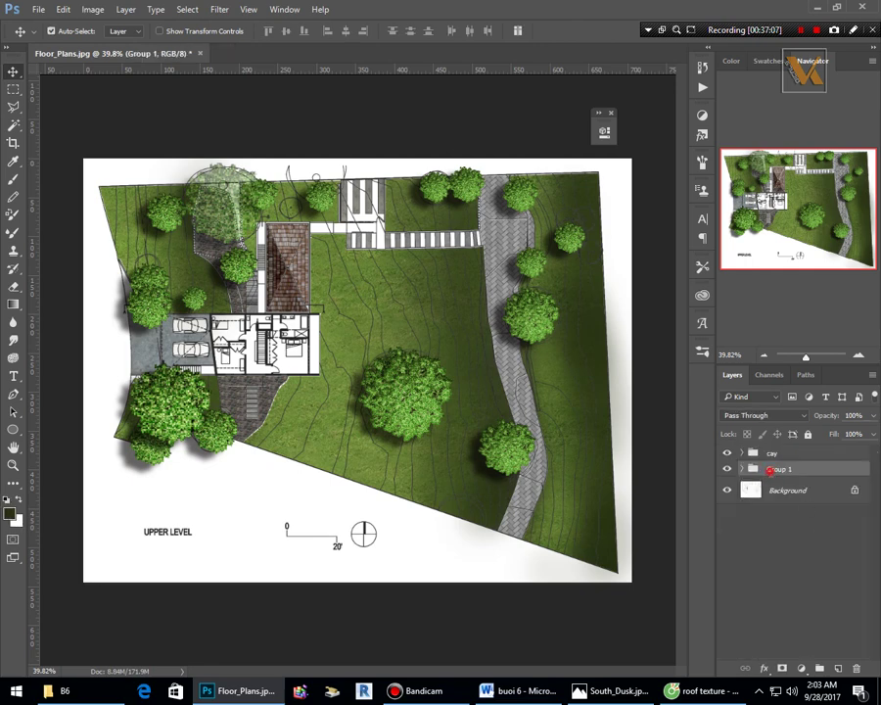
{"action": "double_click", "coordinate": [770, 469]}
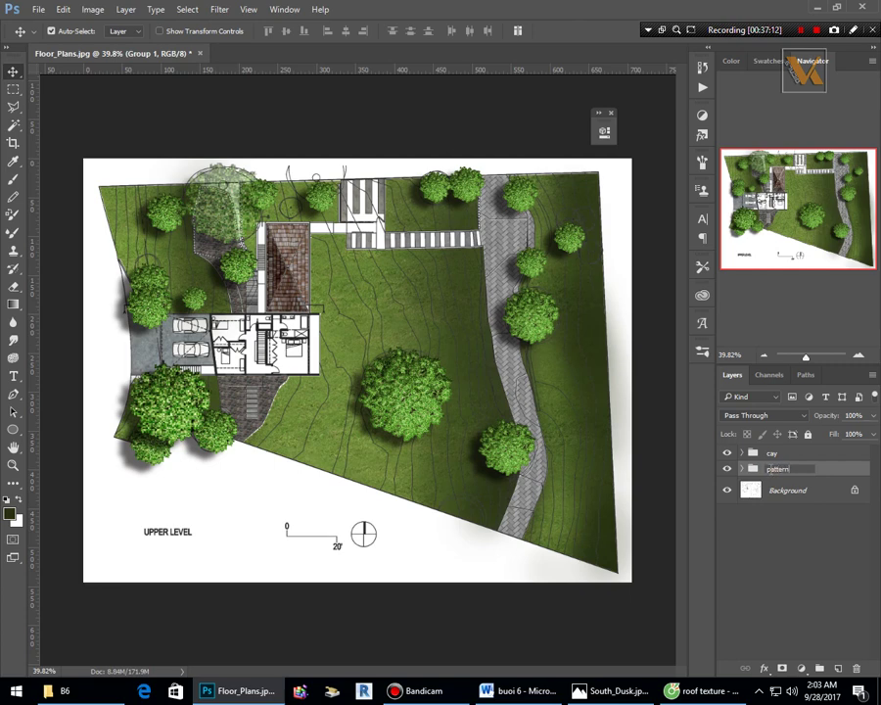
{"action": "key", "text": "Return"}
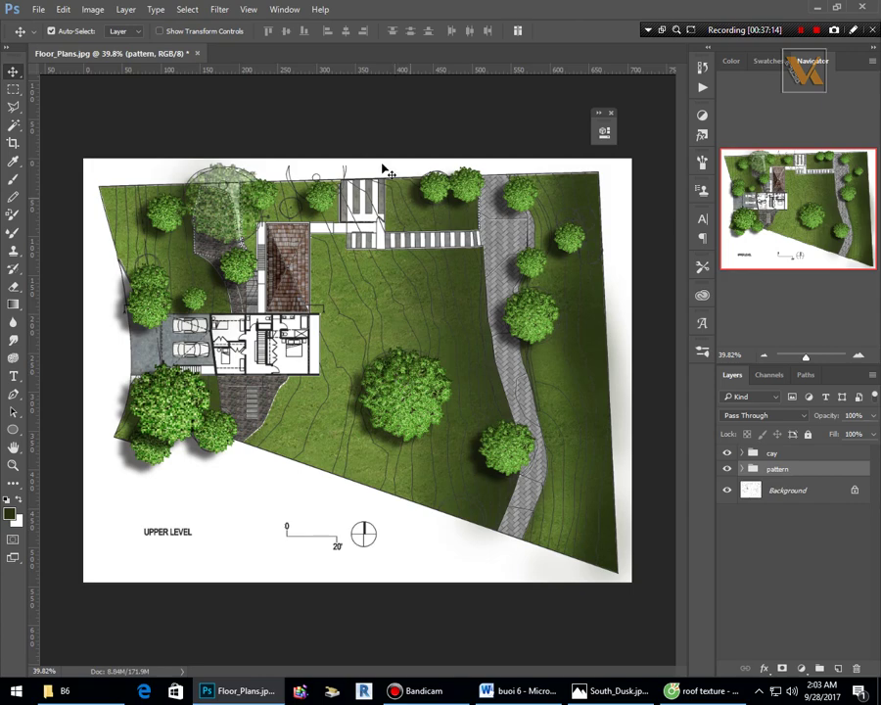
Add a Levels adjustment clipped to the herringbone path's Pattern Fill 9 layer and darken its midtones to 0.45.
{"action": "scroll", "coordinate": [523, 217], "scroll_direction": "up", "scroll_amount": 4}
{"action": "left_click", "coordinate": [525, 244]}
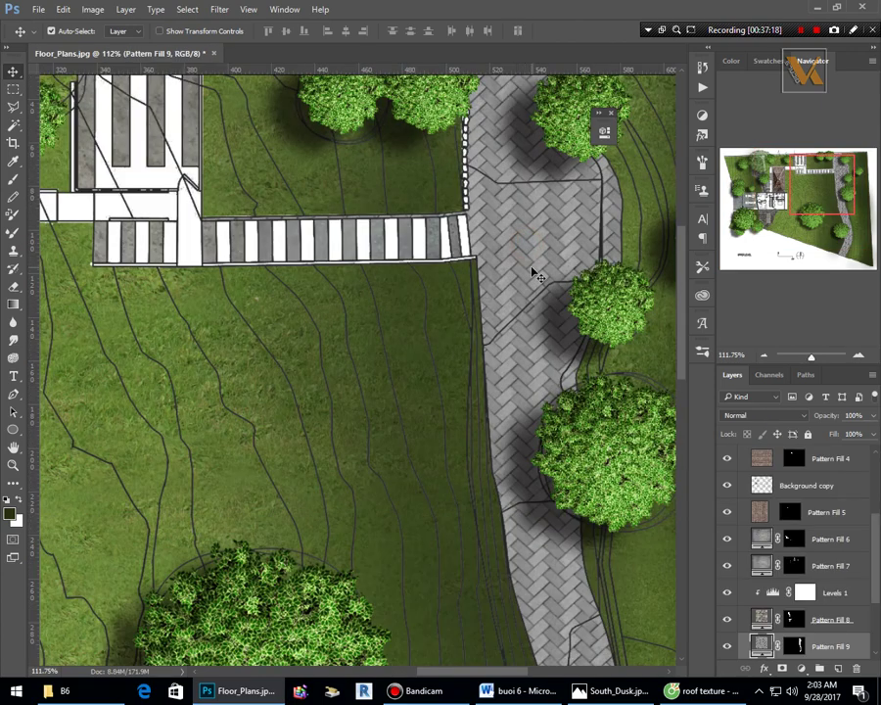
{"action": "left_click", "coordinate": [526, 250]}
{"action": "scroll", "coordinate": [576, 474], "scroll_direction": "down", "scroll_amount": 2}
{"action": "scroll", "coordinate": [576, 474], "scroll_direction": "down", "scroll_amount": 3}
{"action": "scroll", "coordinate": [558, 342], "scroll_direction": "up", "scroll_amount": 2}
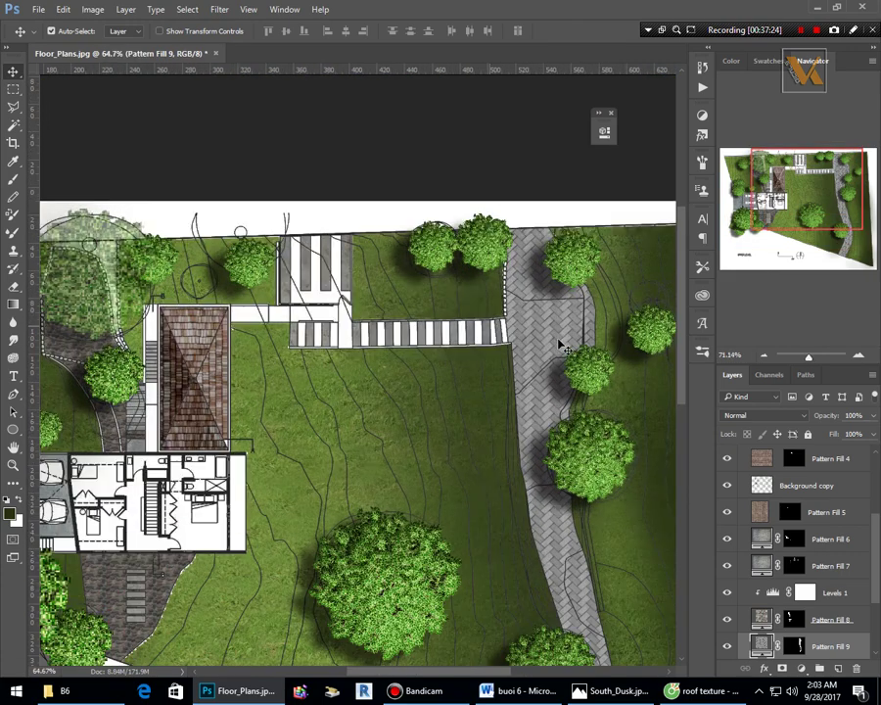
{"action": "left_click", "coordinate": [821, 669]}
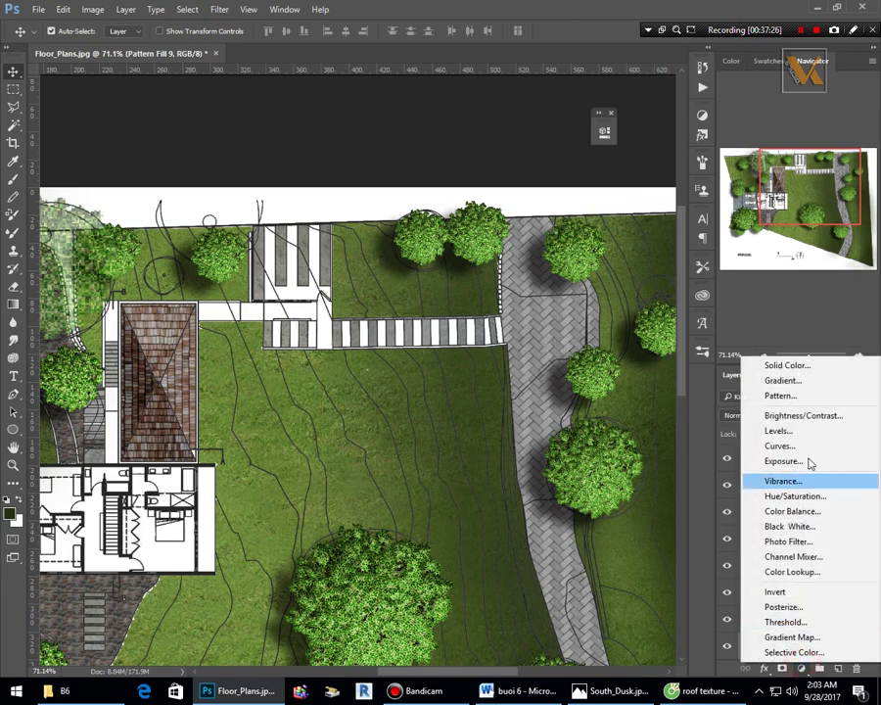
{"action": "left_click", "coordinate": [802, 428]}
{"action": "left_click_drag", "start_coordinate": [489, 128], "coordinate": [774, 128]}
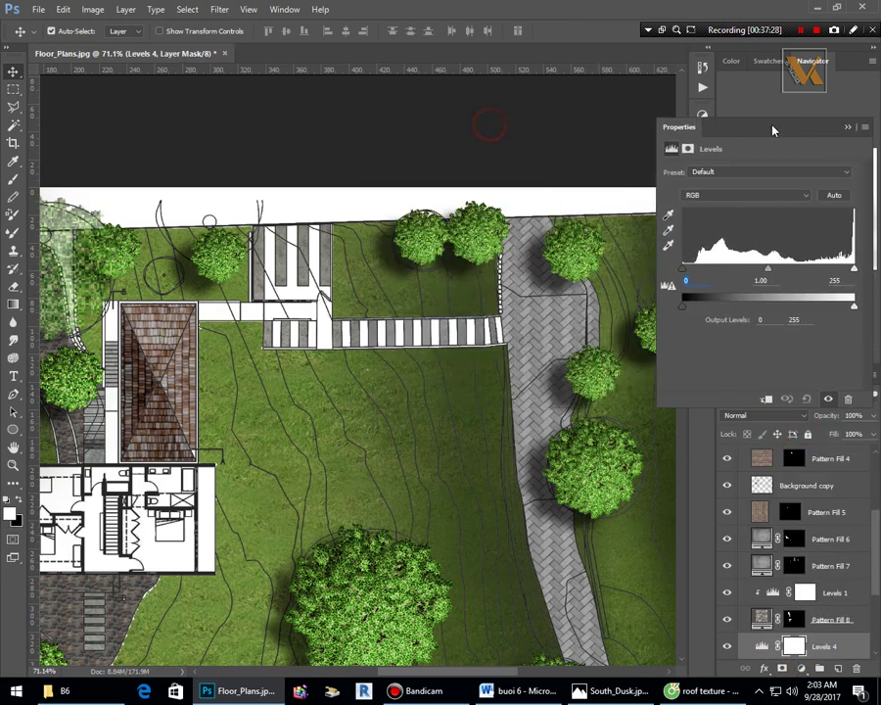
{"action": "left_click_drag", "start_coordinate": [770, 270], "coordinate": [808, 275]}
{"action": "left_click", "coordinate": [768, 398]}
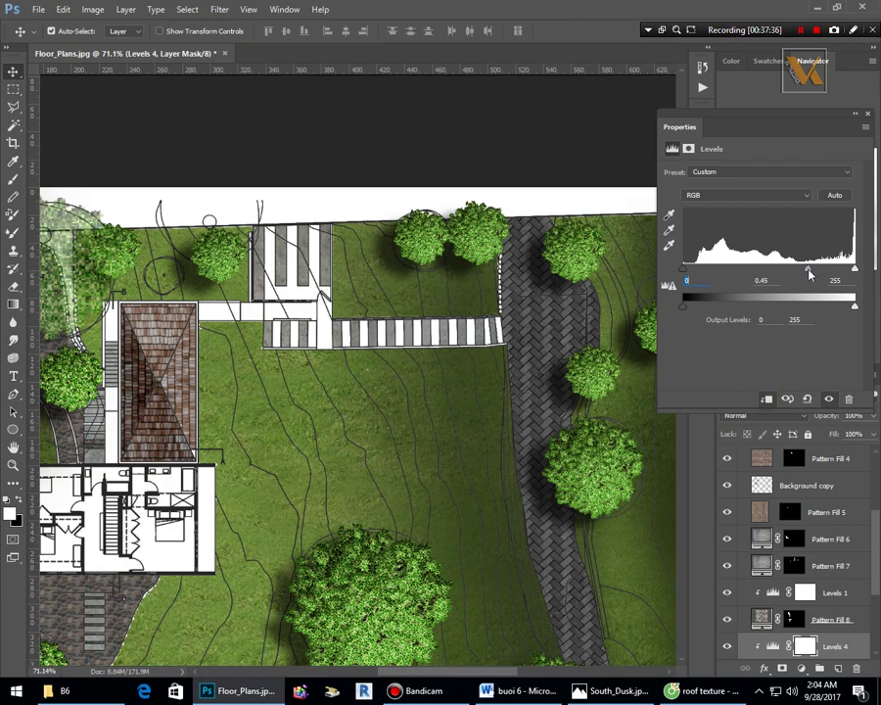
{"action": "left_click", "coordinate": [857, 118]}
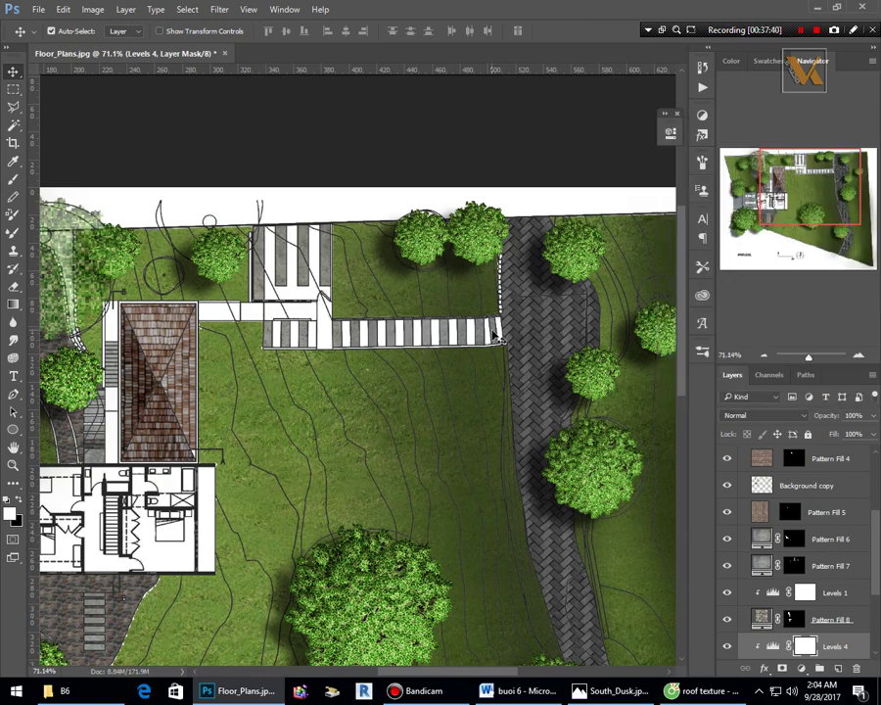
Inspect the site plan as a whole and the area around the garage and house floor plan up close.
{"action": "left_click", "coordinate": [494, 335]}
{"action": "scroll", "coordinate": [489, 411], "scroll_direction": "down", "scroll_amount": 2}
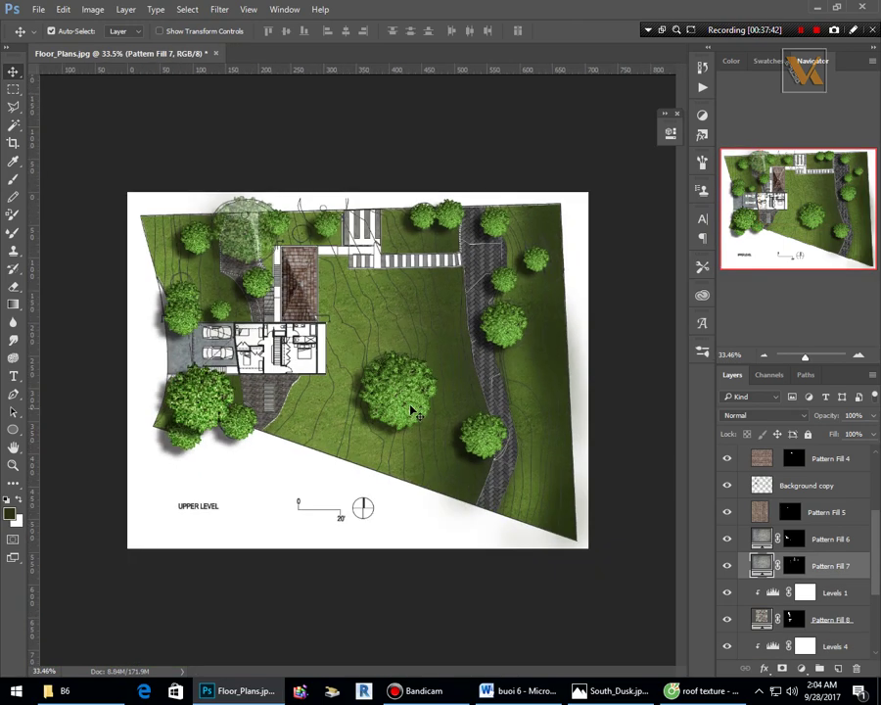
{"action": "scroll", "coordinate": [402, 316], "scroll_direction": "up", "scroll_amount": 1}
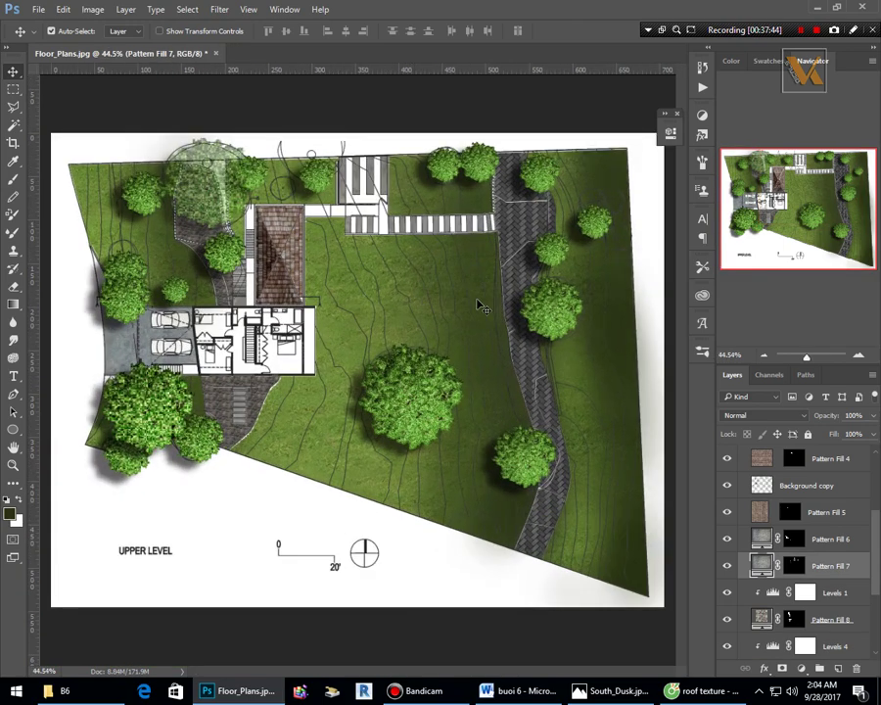
{"action": "scroll", "coordinate": [172, 332], "scroll_direction": "up", "scroll_amount": 2}
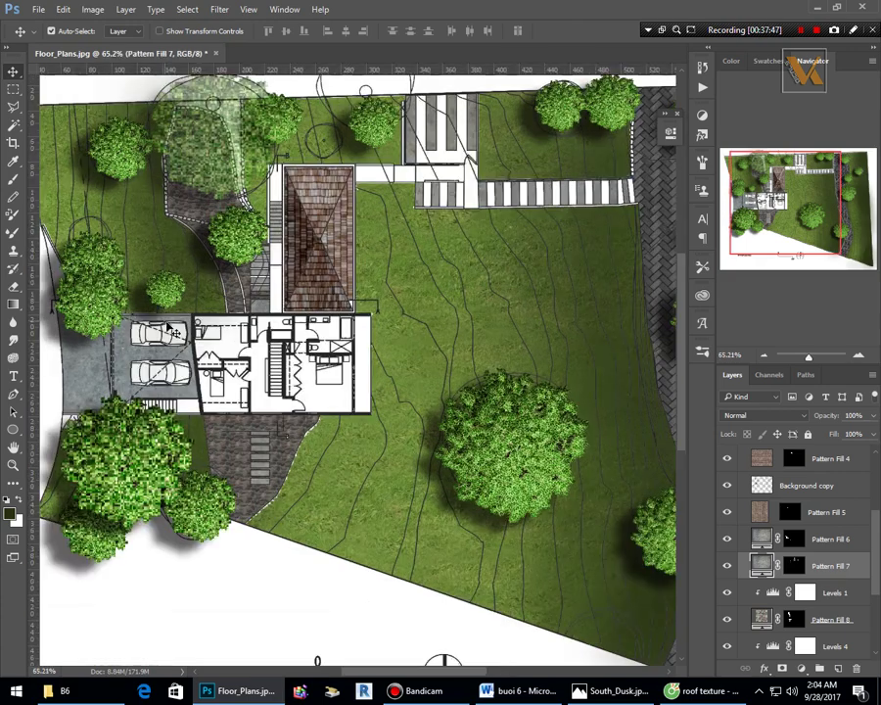
{"action": "scroll", "coordinate": [261, 362], "scroll_direction": "down", "scroll_amount": 1}
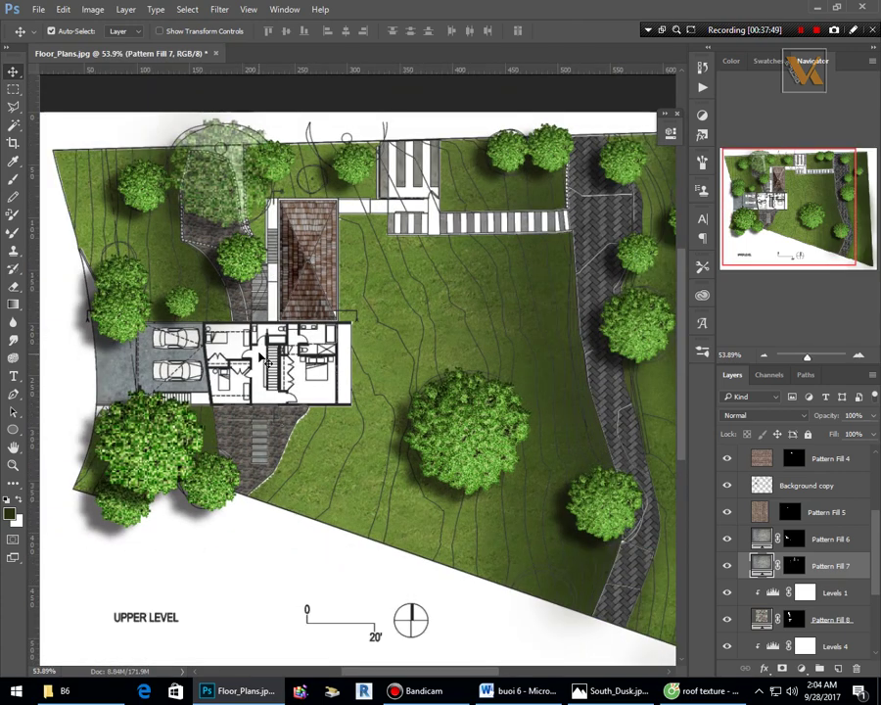
{"action": "scroll", "coordinate": [261, 362], "scroll_direction": "up", "scroll_amount": 4}
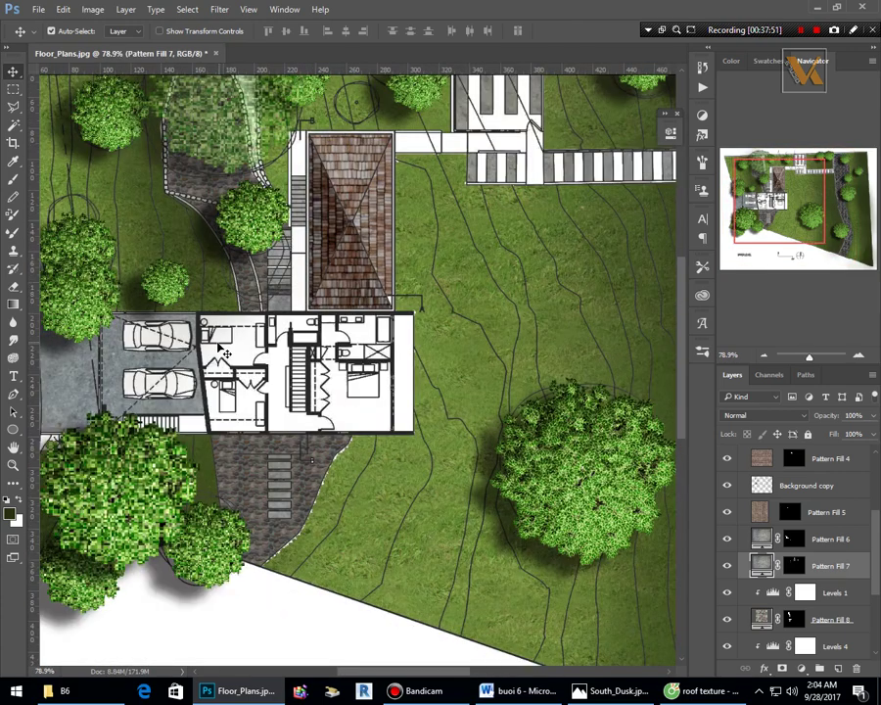
{"action": "scroll", "coordinate": [277, 419], "scroll_direction": "down", "scroll_amount": 1}
{"action": "scroll", "coordinate": [277, 419], "scroll_direction": "down", "scroll_amount": 1}
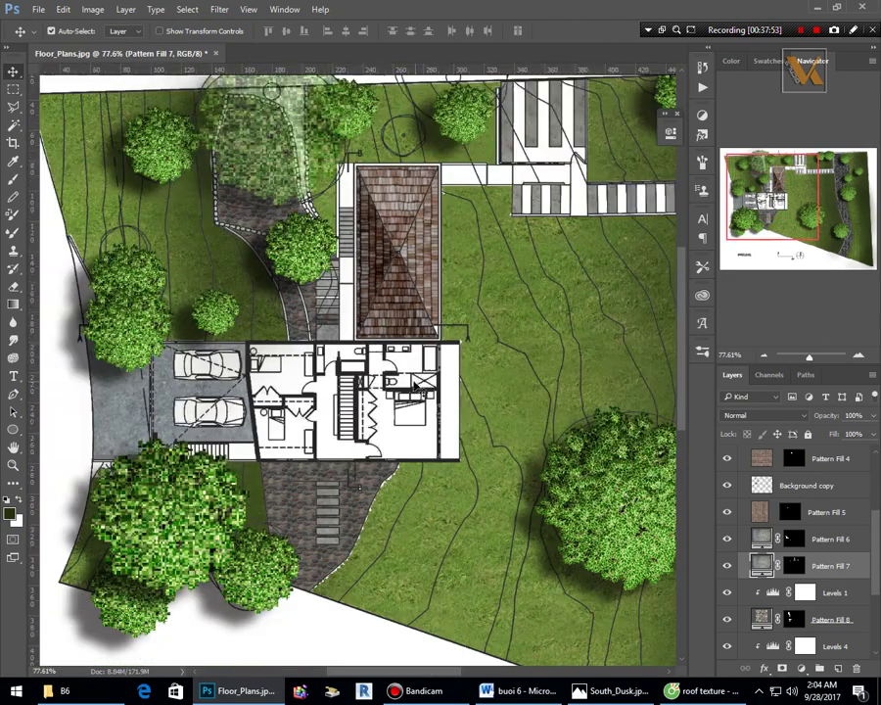
{"action": "scroll", "coordinate": [270, 423], "scroll_direction": "up", "scroll_amount": 3}
Move the Background copy linework layer to the top of the pattern group and check it by toggling its visibility.
{"action": "left_click", "coordinate": [264, 424]}
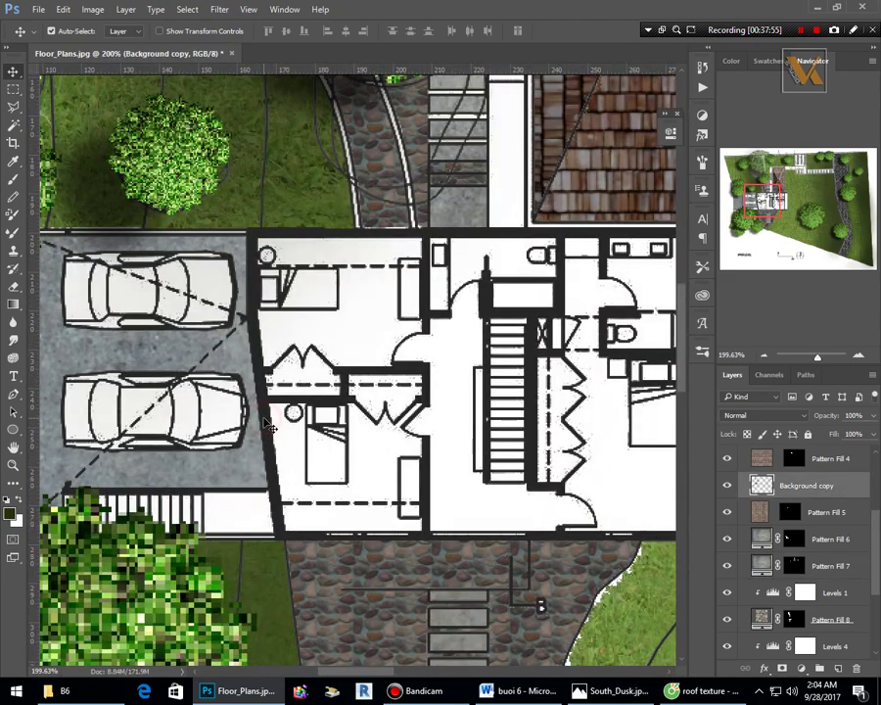
{"action": "scroll", "coordinate": [583, 459], "scroll_direction": "down", "scroll_amount": 1}
{"action": "scroll", "coordinate": [582, 458], "scroll_direction": "up", "scroll_amount": 1}
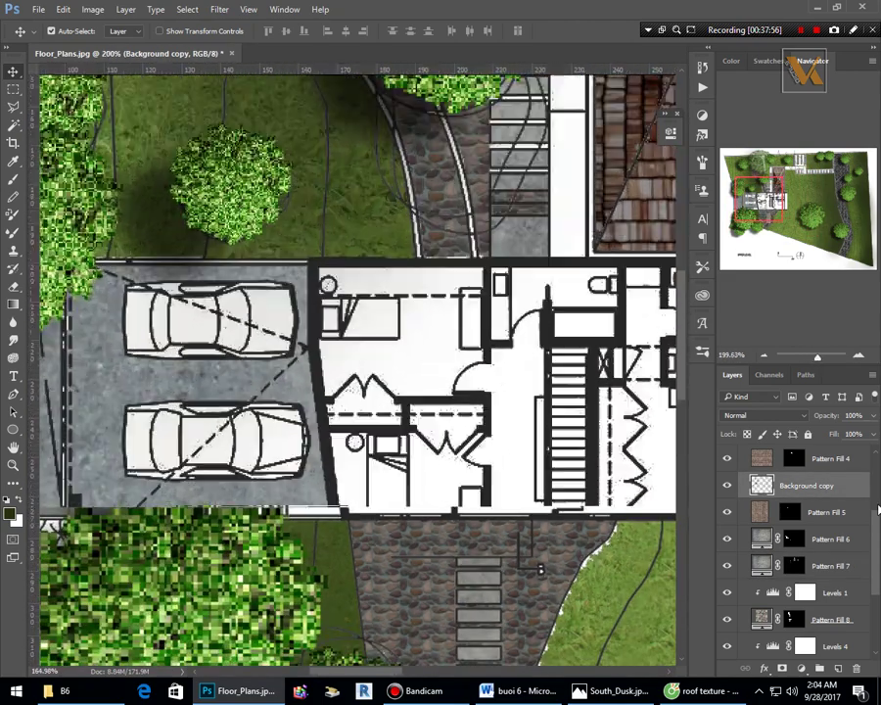
{"action": "scroll", "coordinate": [844, 564], "scroll_direction": "up", "scroll_amount": 3}
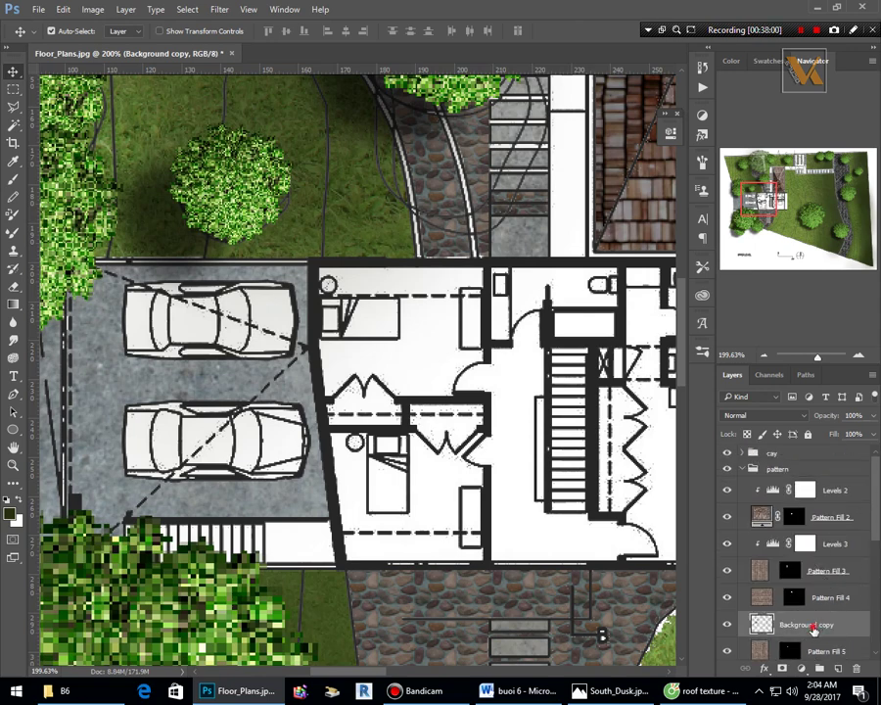
{"action": "left_click_drag", "start_coordinate": [812, 630], "coordinate": [807, 481]}
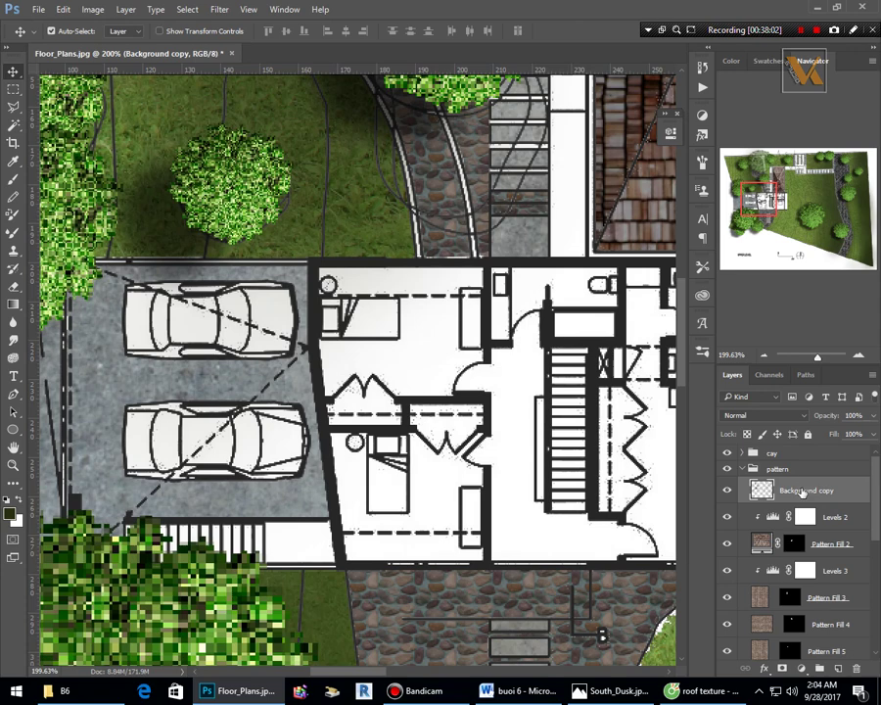
{"action": "left_click", "coordinate": [727, 491]}
{"action": "left_click", "coordinate": [726, 491]}
Outline the house floor plan beside the garage with the Polygonal Lasso and place its linework on a new layer.
{"action": "scroll", "coordinate": [221, 370], "scroll_direction": "down", "scroll_amount": 2}
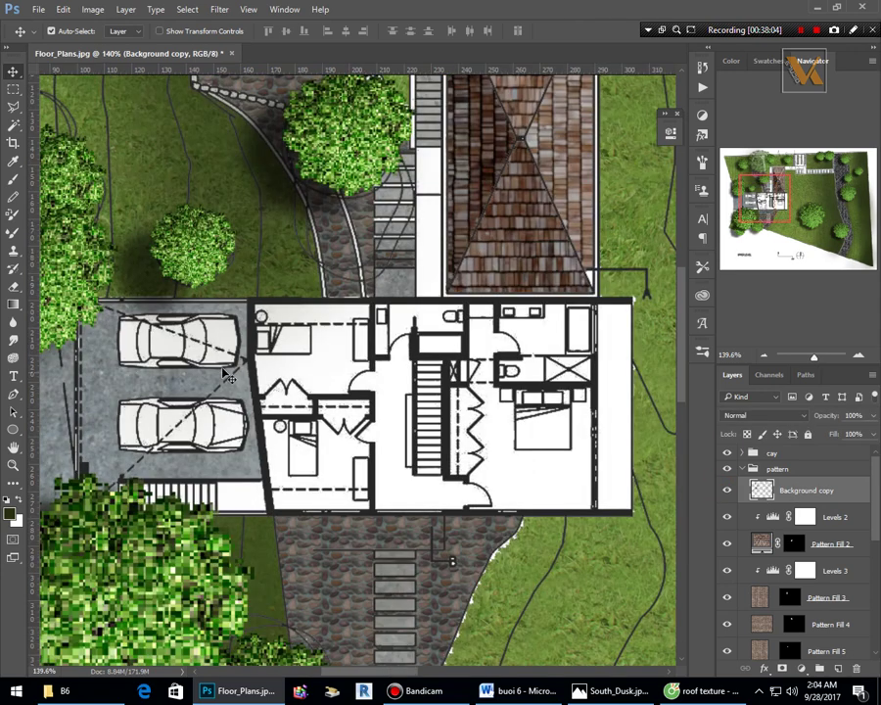
{"action": "scroll", "coordinate": [240, 284], "scroll_direction": "down", "scroll_amount": 1}
{"action": "scroll", "coordinate": [245, 287], "scroll_direction": "up", "scroll_amount": 1}
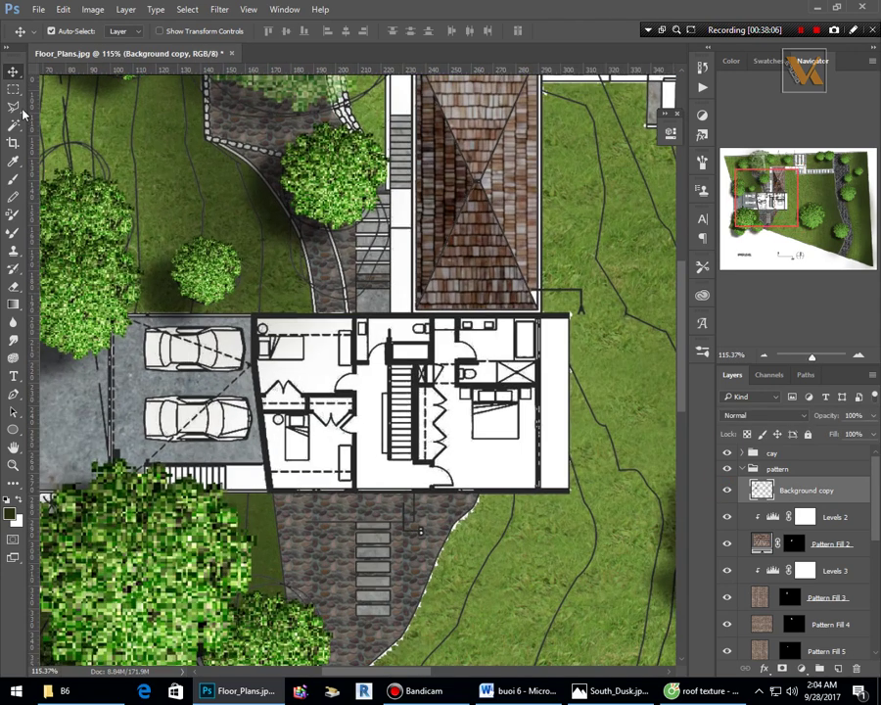
{"action": "key", "text": "l"}
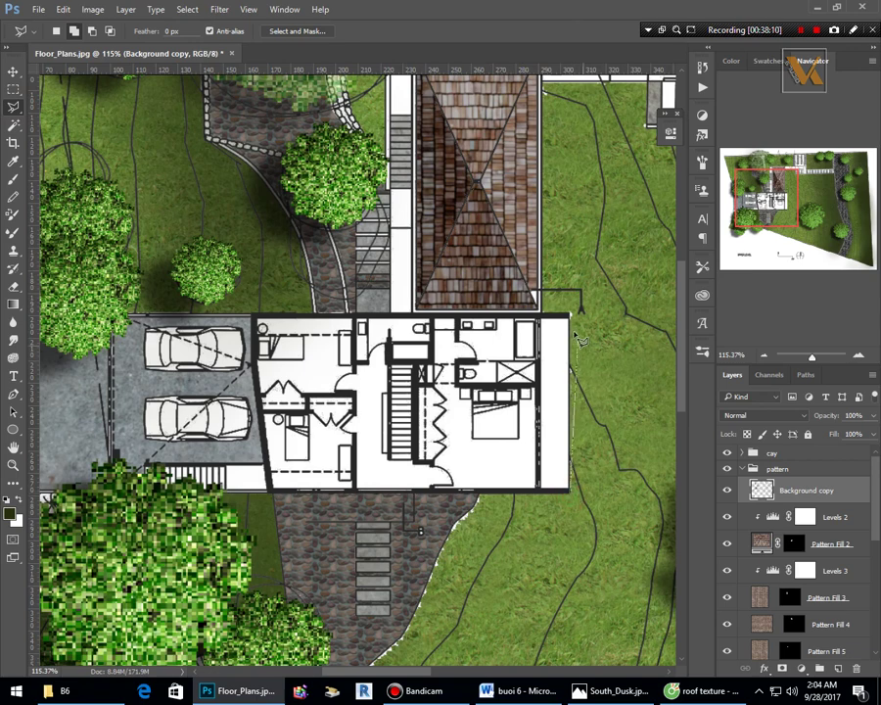
{"action": "left_click", "coordinate": [572, 316]}
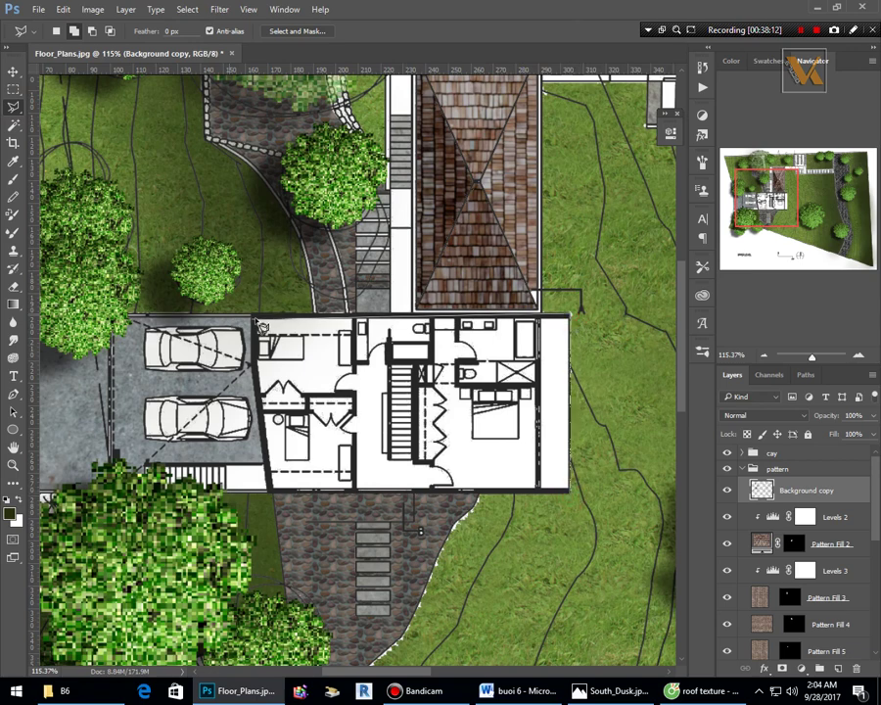
{"action": "left_click", "coordinate": [254, 317]}
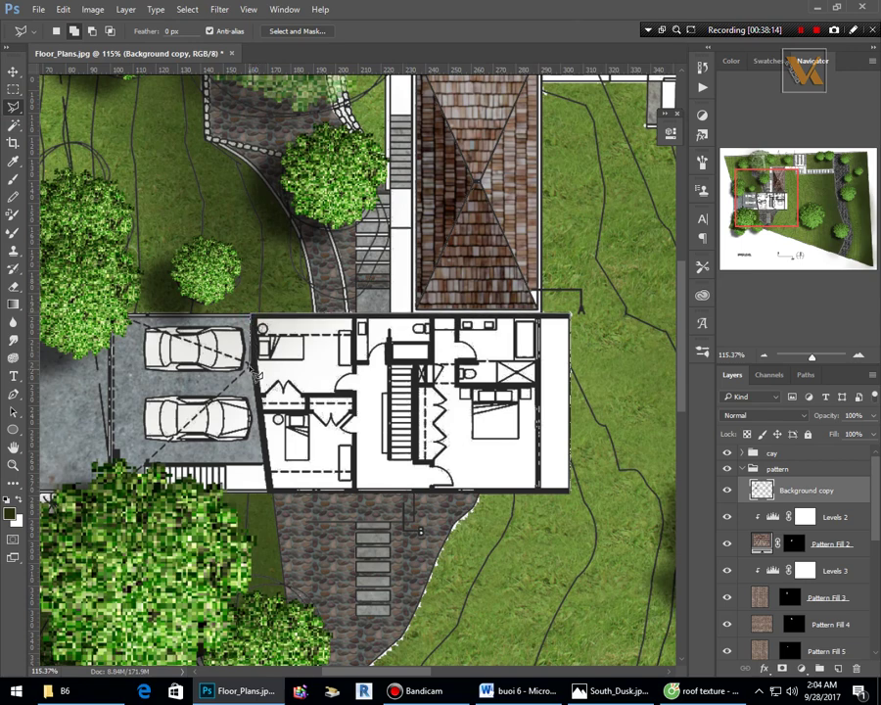
{"action": "left_click", "coordinate": [270, 493]}
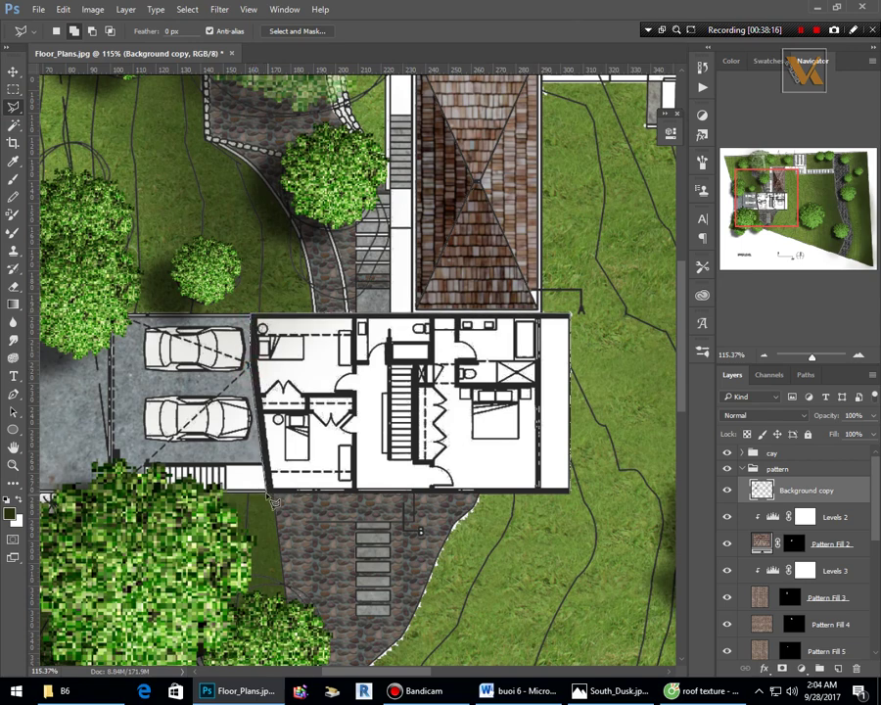
{"action": "double_click", "coordinate": [569, 493]}
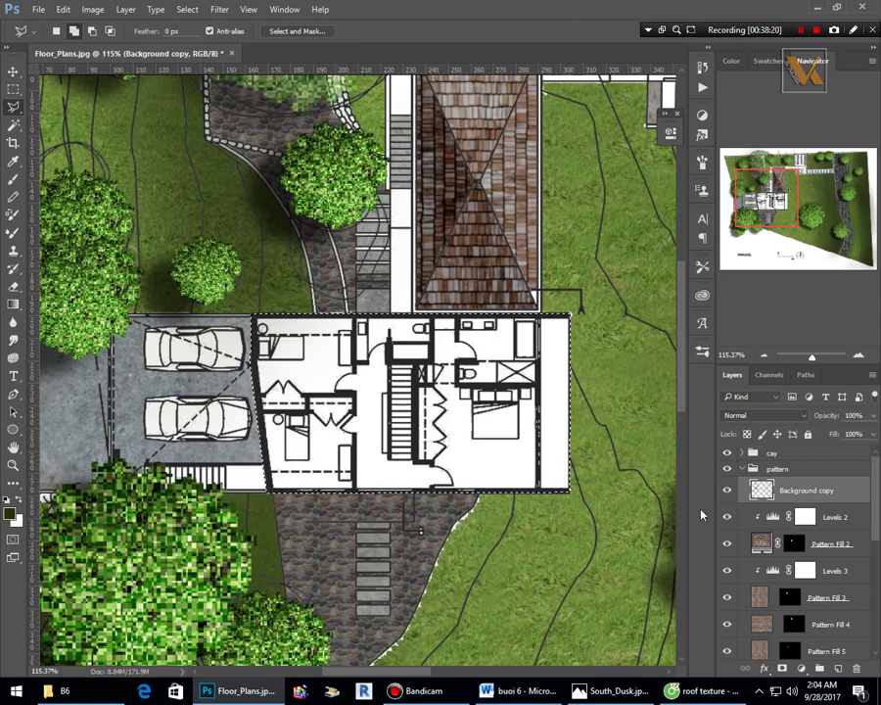
{"action": "right_click", "coordinate": [363, 419]}
{"action": "left_click", "coordinate": [450, 543]}
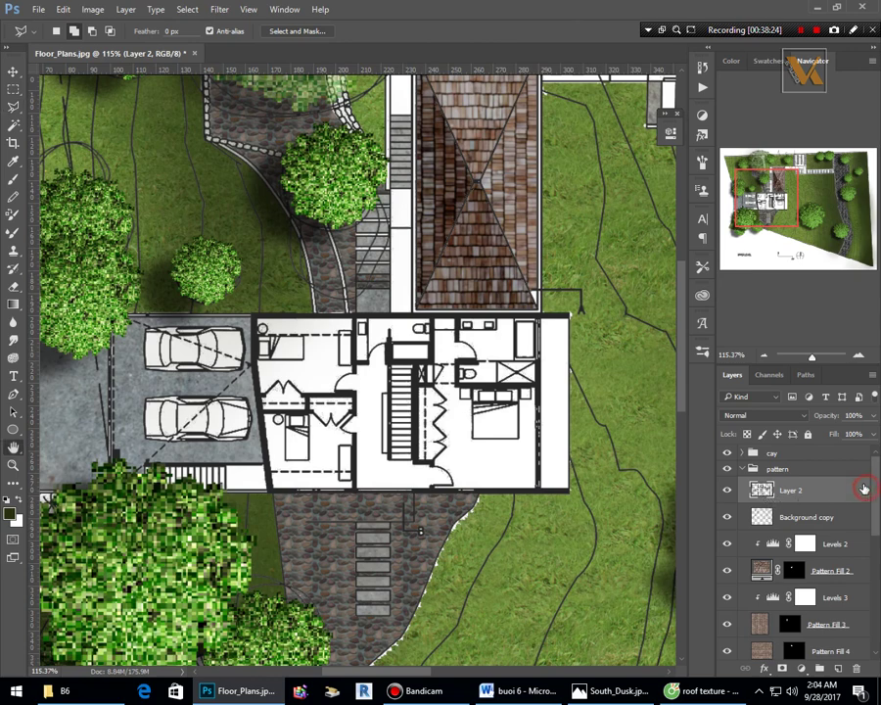
{"action": "double_click", "coordinate": [866, 489]}
{"action": "left_click", "coordinate": [293, 362]}
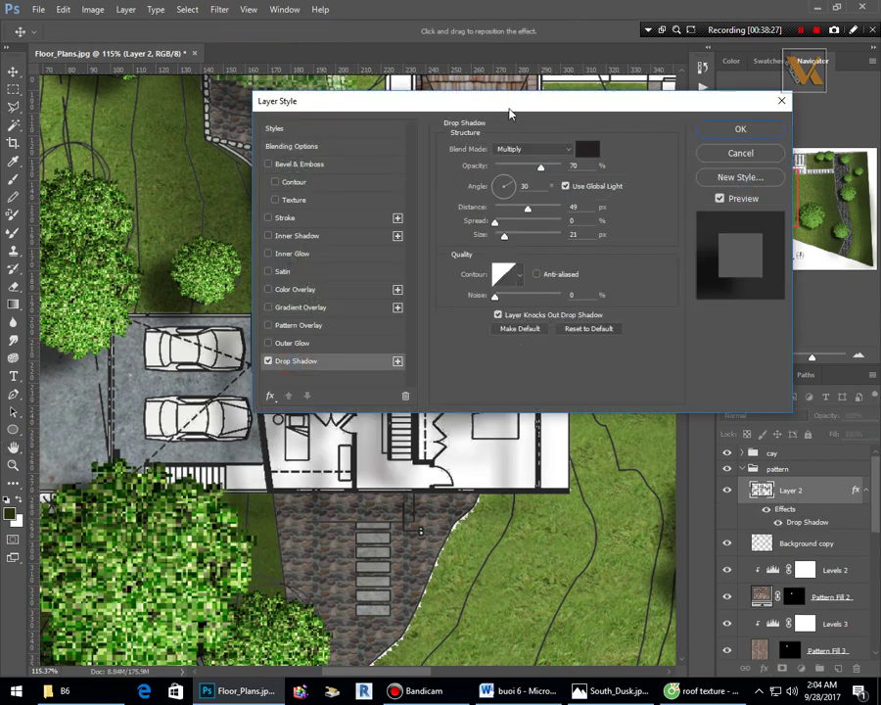
{"action": "left_click_drag", "start_coordinate": [509, 114], "coordinate": [660, 97]}
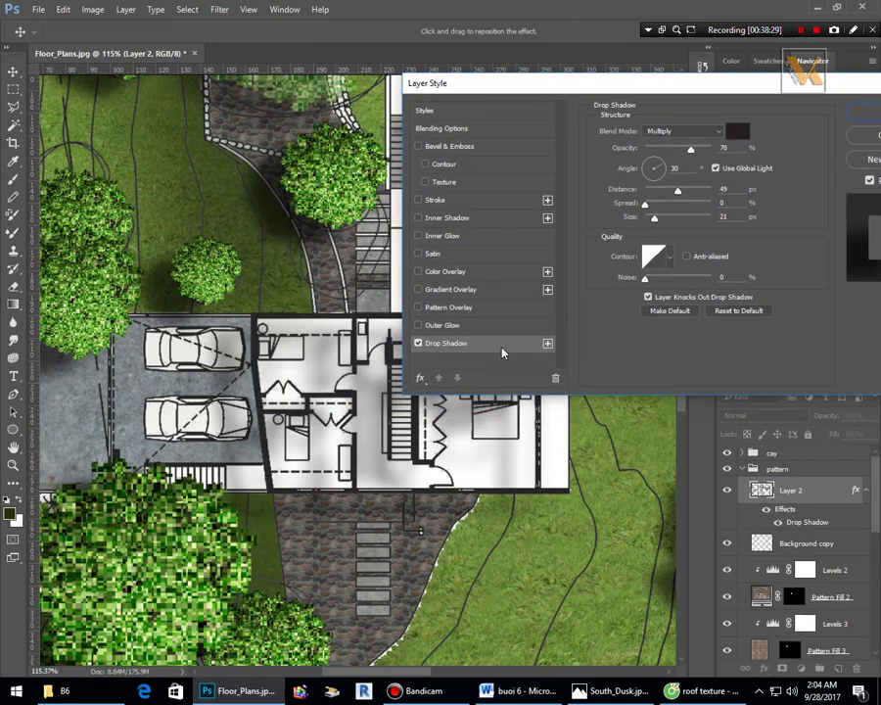
{"action": "left_click_drag", "start_coordinate": [677, 191], "coordinate": [655, 193]}
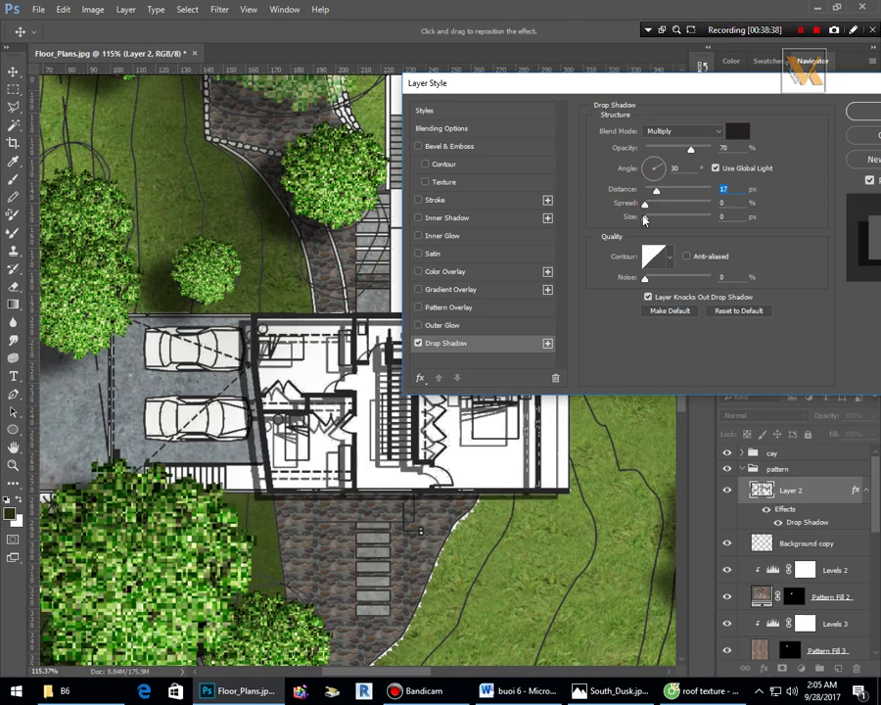
{"action": "key", "text": "Tab"}
{"action": "left_click_drag", "start_coordinate": [660, 167], "coordinate": [665, 167]}
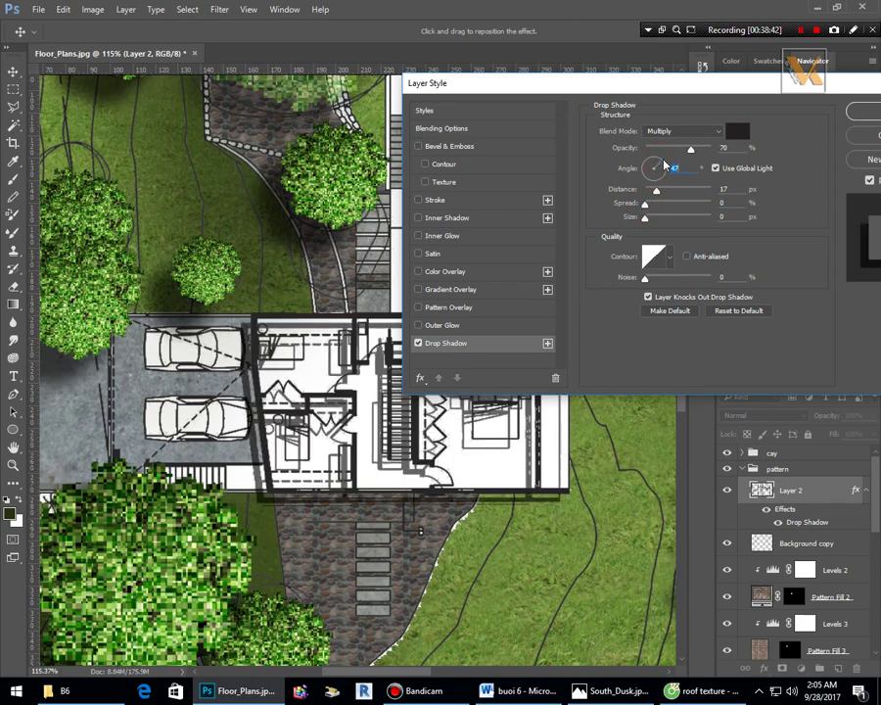
{"action": "left_click_drag", "start_coordinate": [721, 86], "coordinate": [512, 90]}
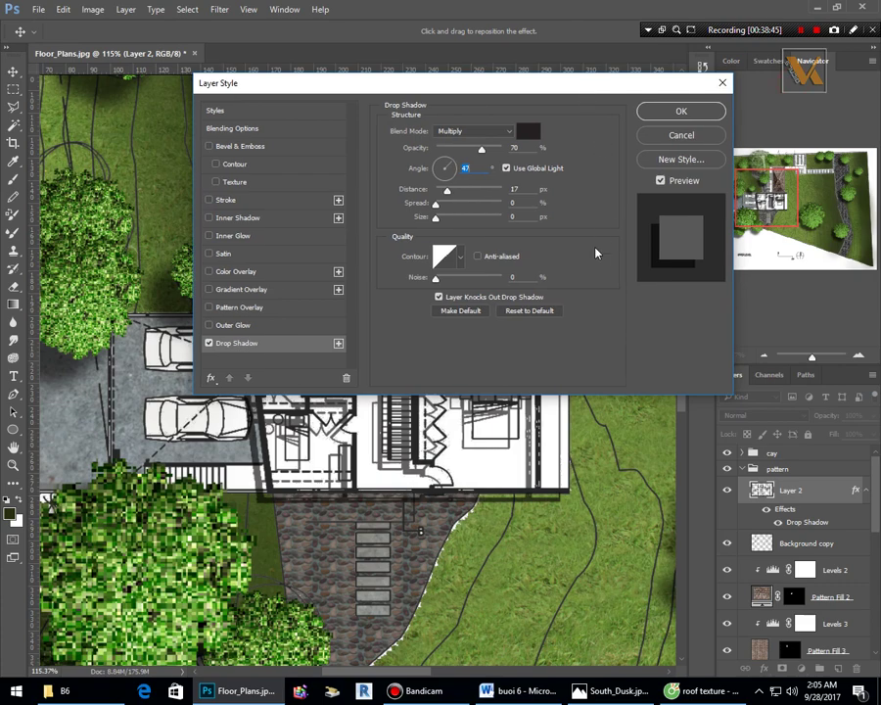
{"action": "left_click", "coordinate": [529, 310]}
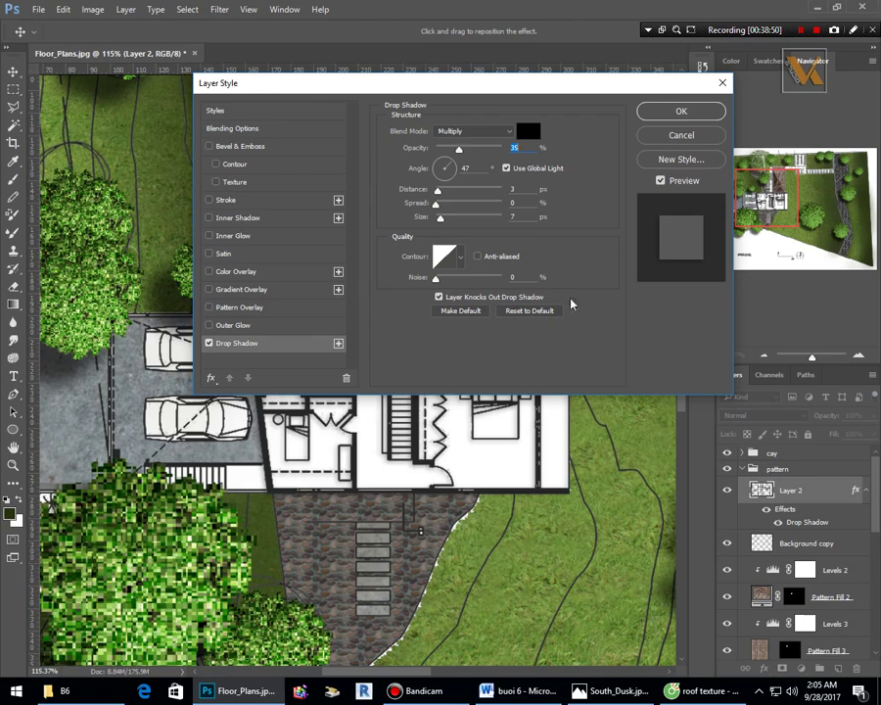
{"action": "left_click", "coordinate": [681, 135]}
Apply a Drop Shadow to the house linework on Layer 2, keeping the effect's initial settings.
{"action": "scroll", "coordinate": [413, 430], "scroll_direction": "down", "scroll_amount": 4}
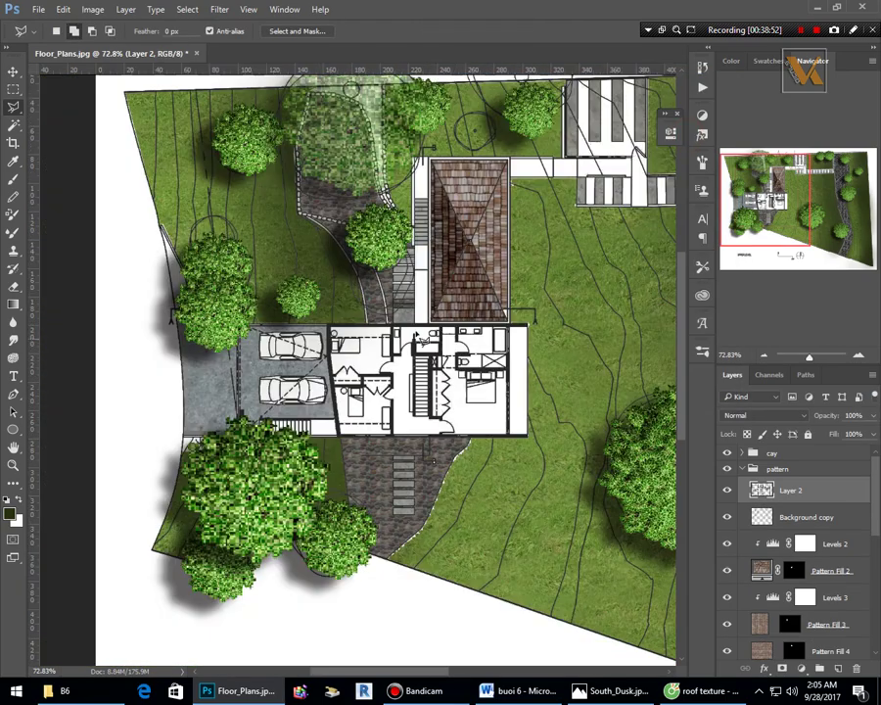
{"action": "scroll", "coordinate": [414, 320], "scroll_direction": "up", "scroll_amount": 2}
{"action": "scroll", "coordinate": [416, 321], "scroll_direction": "up", "scroll_amount": 4}
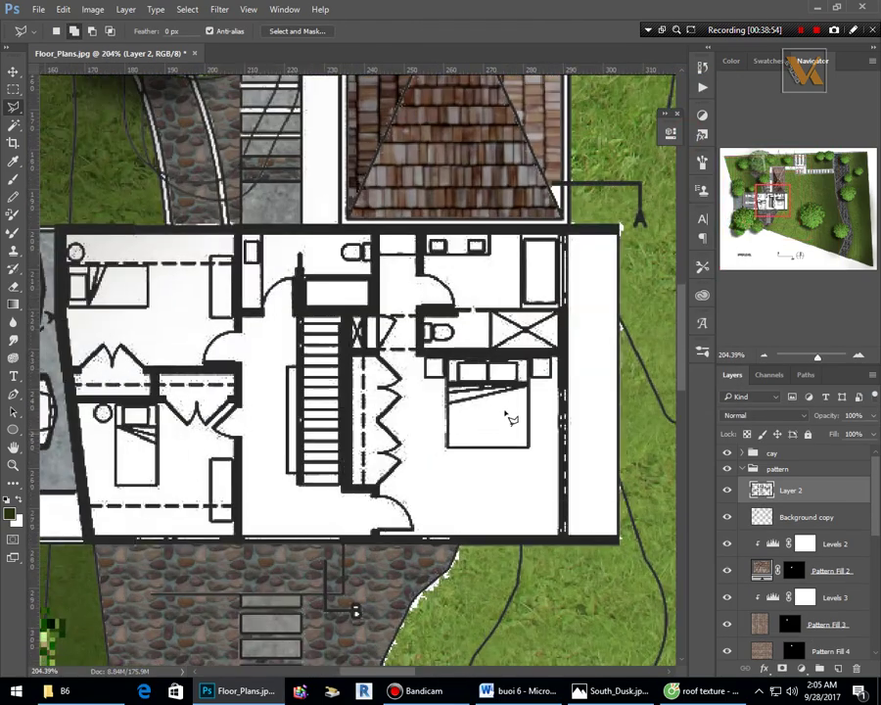
{"action": "scroll", "coordinate": [509, 417], "scroll_direction": "down", "scroll_amount": 2}
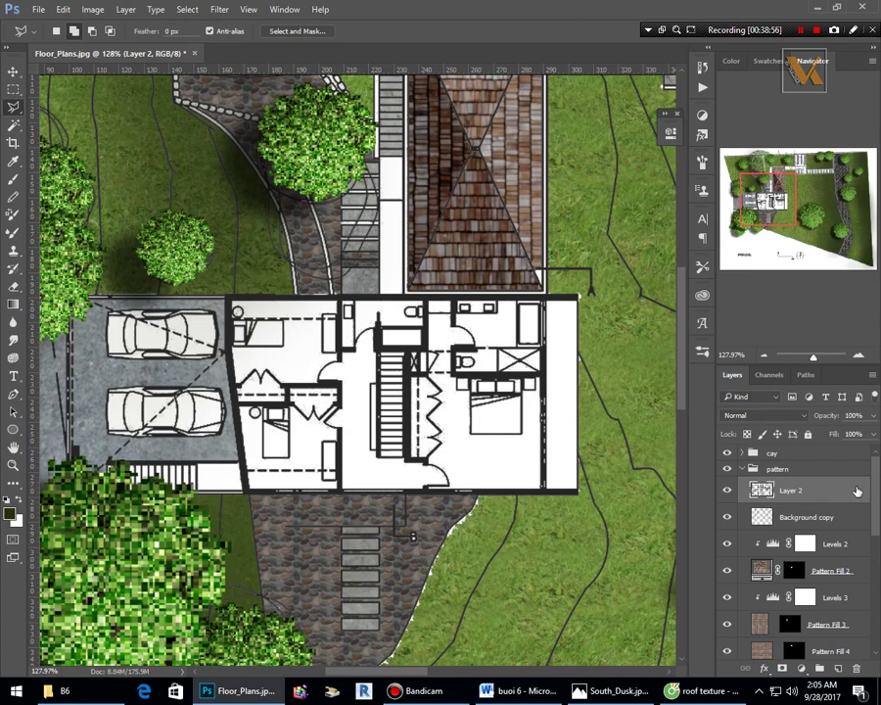
{"action": "double_click", "coordinate": [856, 488]}
{"action": "left_click", "coordinate": [210, 343]}
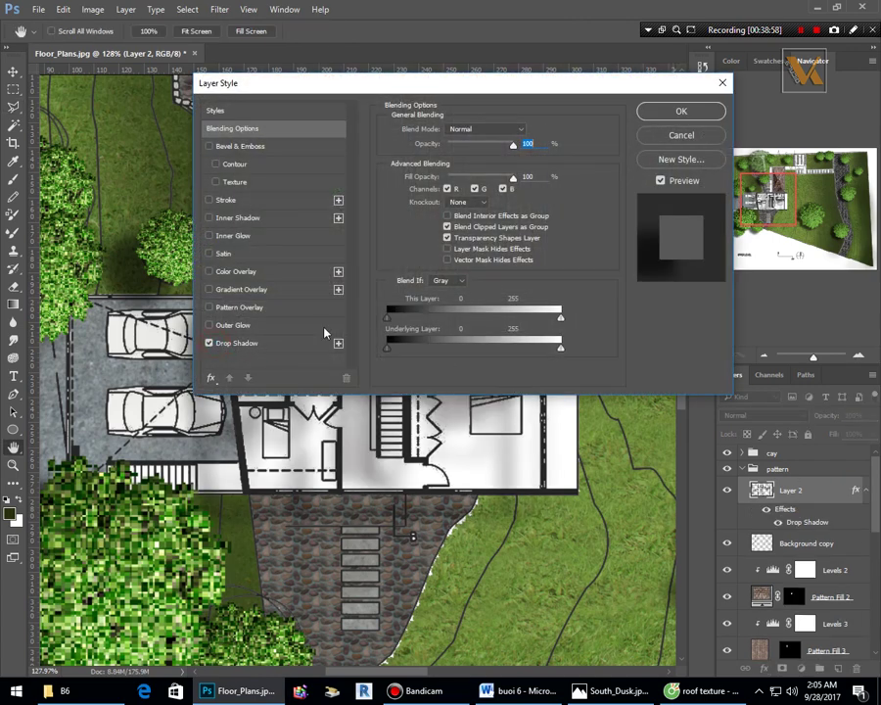
{"action": "left_click", "coordinate": [681, 111]}
{"action": "scroll", "coordinate": [432, 421], "scroll_direction": "down", "scroll_amount": 4}
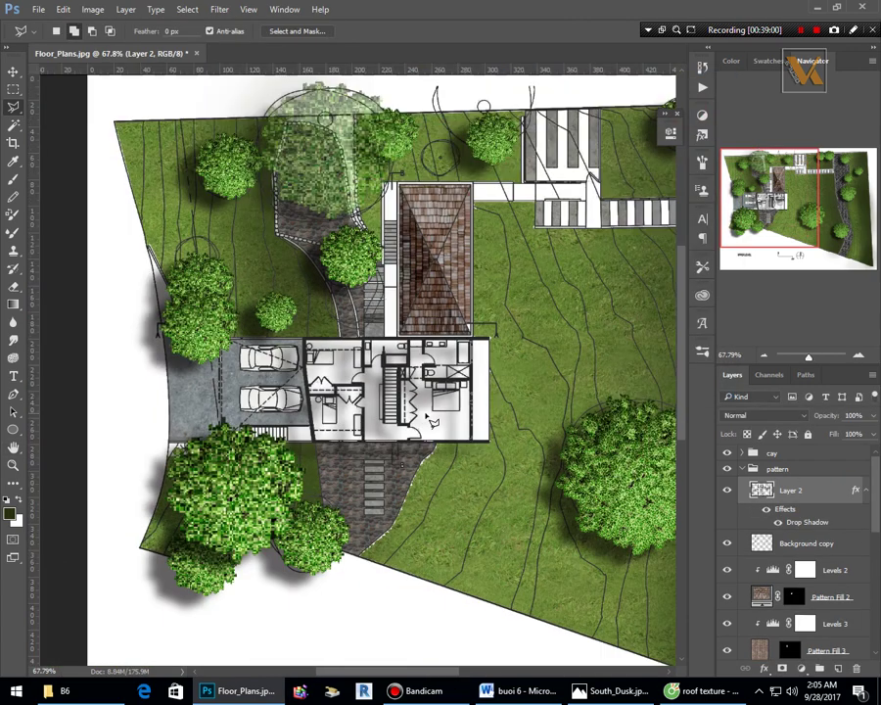
{"action": "scroll", "coordinate": [431, 421], "scroll_direction": "up", "scroll_amount": 3}
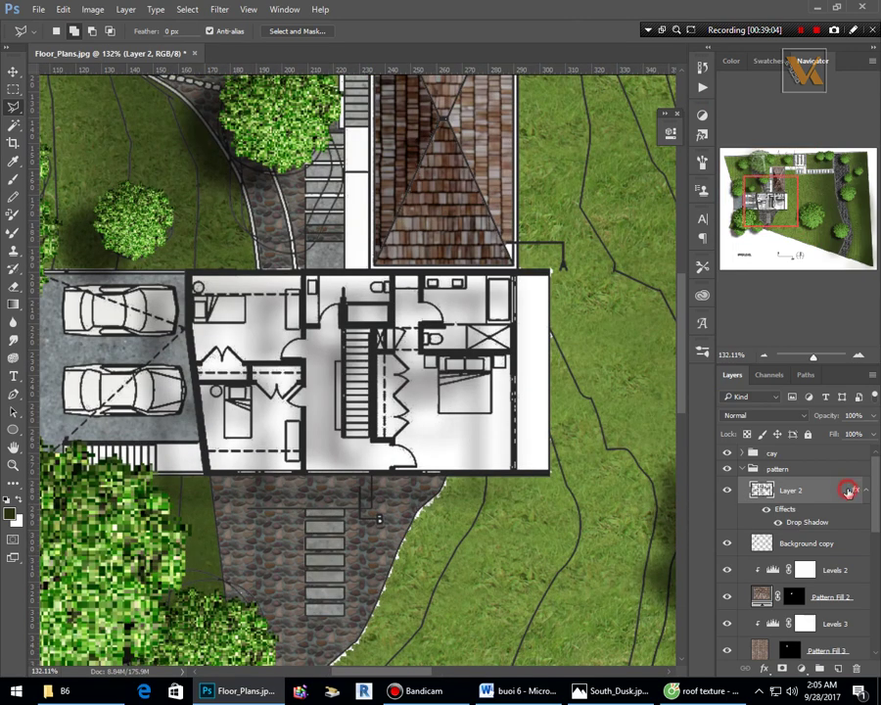
{"action": "double_click", "coordinate": [847, 491]}
{"action": "left_click", "coordinate": [681, 135]}
{"action": "left_click", "coordinate": [762, 492], "text": "ctrl"}
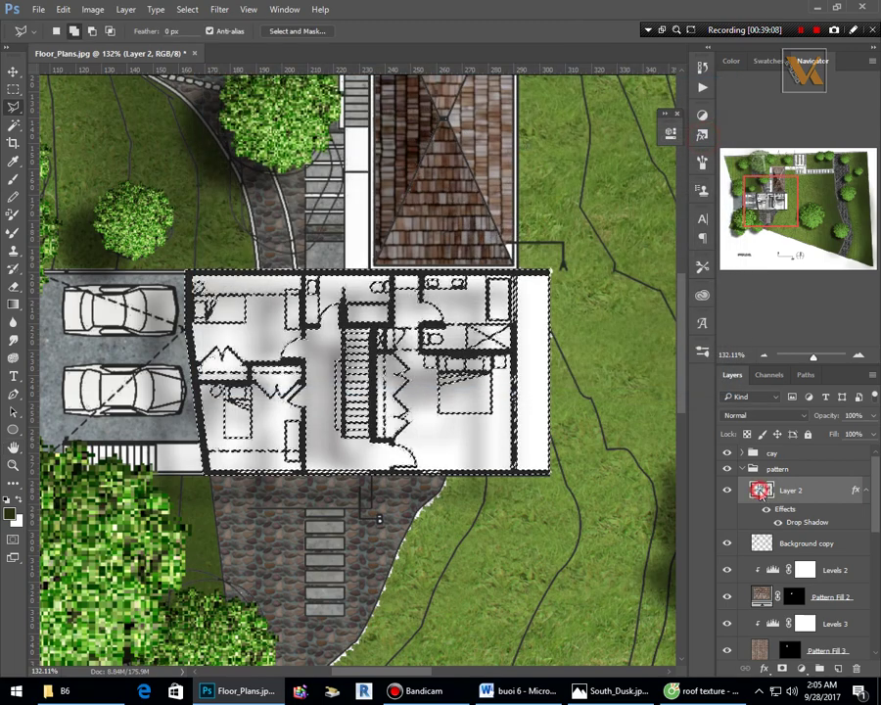
{"action": "key", "text": "ctrl+d"}
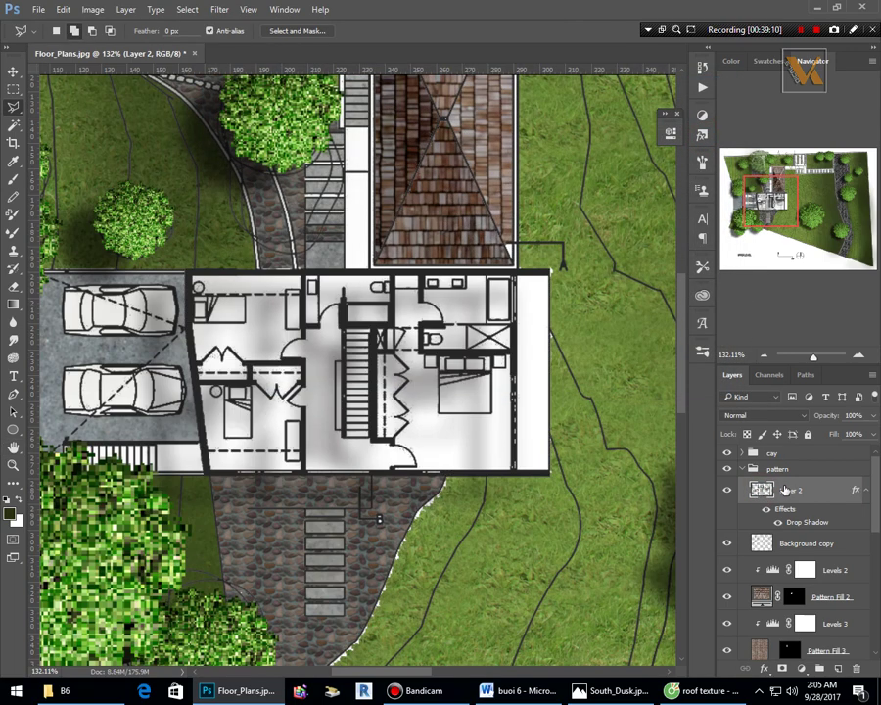
Turn off the Drop Shadow effect on the house linework in Layer 2.
{"action": "double_click", "coordinate": [858, 494]}
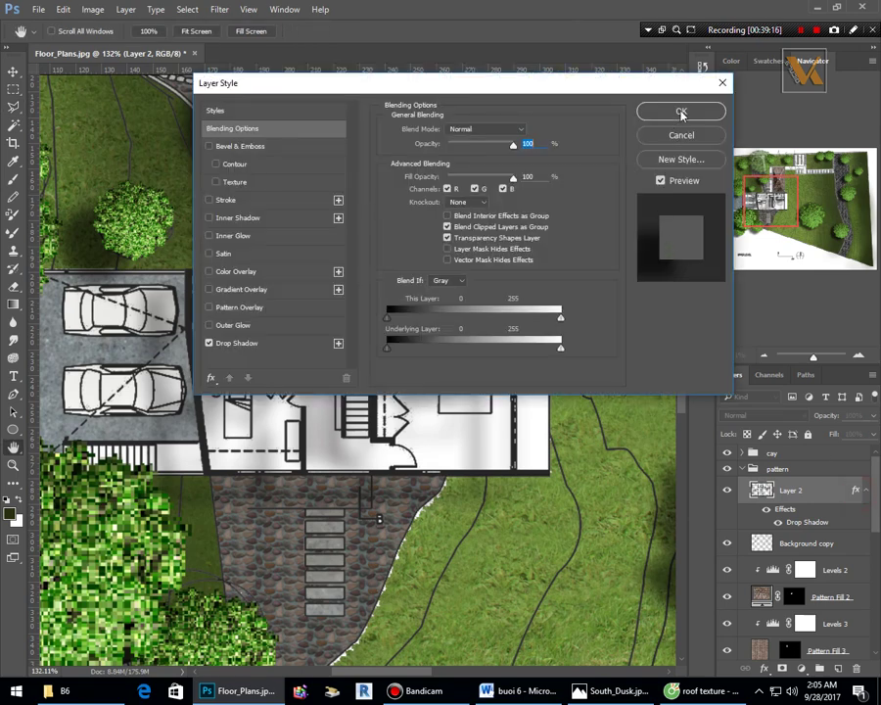
{"action": "left_click", "coordinate": [209, 343]}
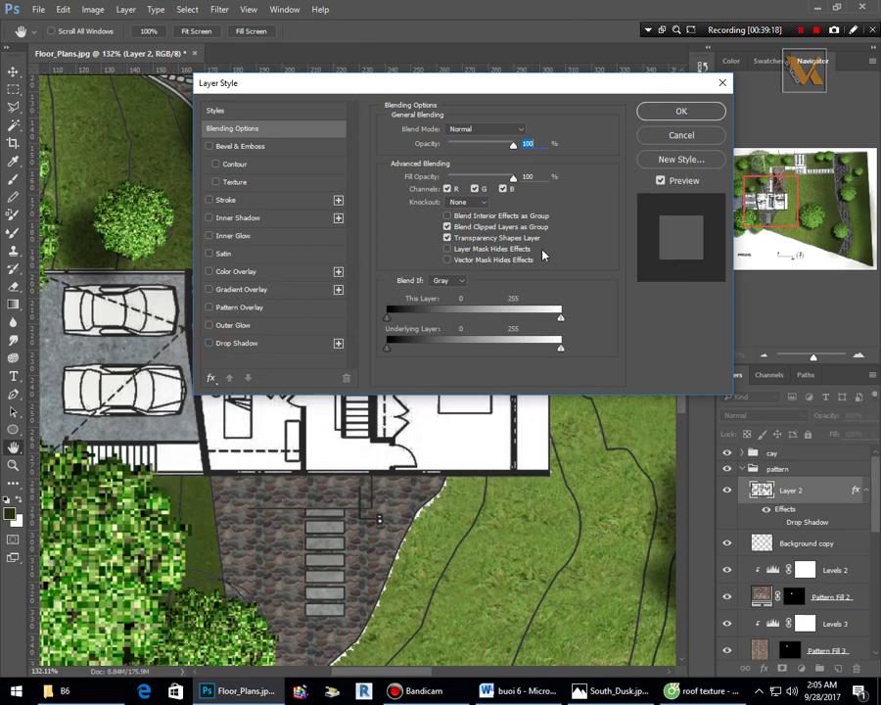
{"action": "left_click", "coordinate": [682, 112]}
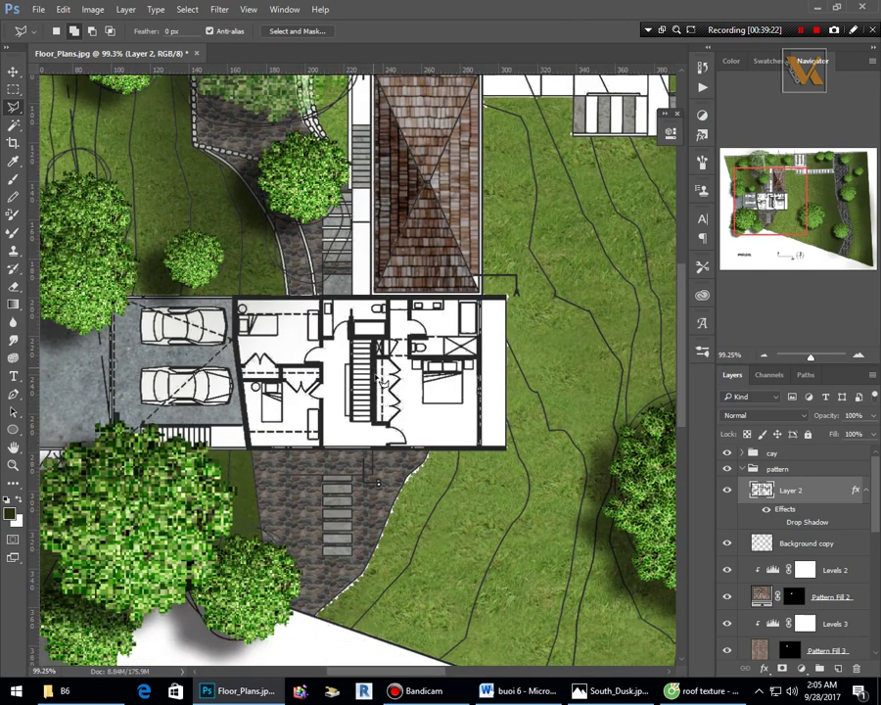
Compare the plan with the house linework on Layer 2 shown and hidden, and delete Layer 2.
{"action": "scroll", "coordinate": [366, 386], "scroll_direction": "down", "scroll_amount": 2}
{"action": "left_click", "coordinate": [730, 491]}
{"action": "left_click", "coordinate": [729, 490]}
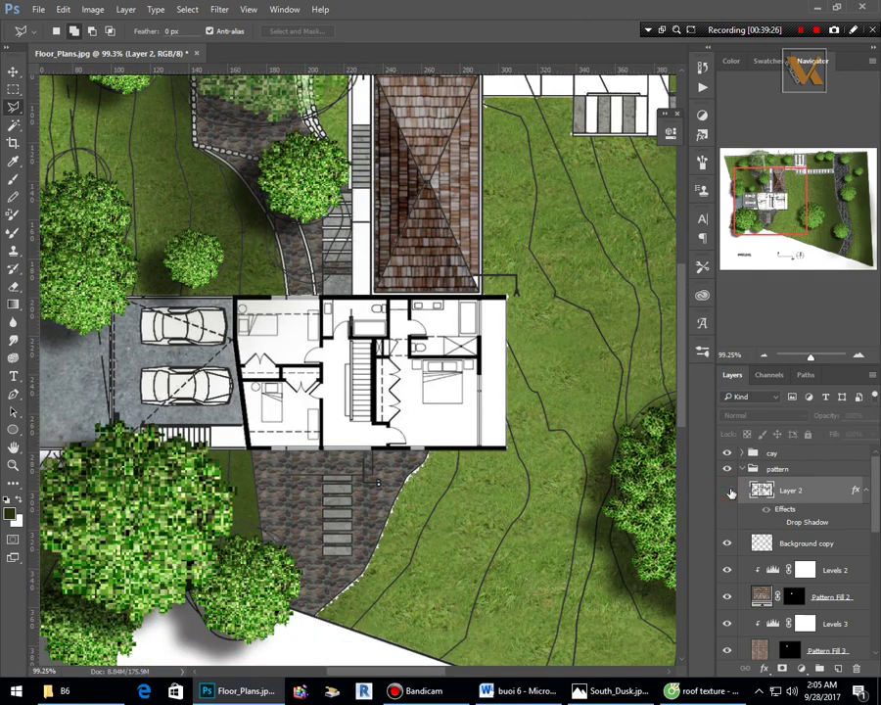
{"action": "key", "text": "Delete"}
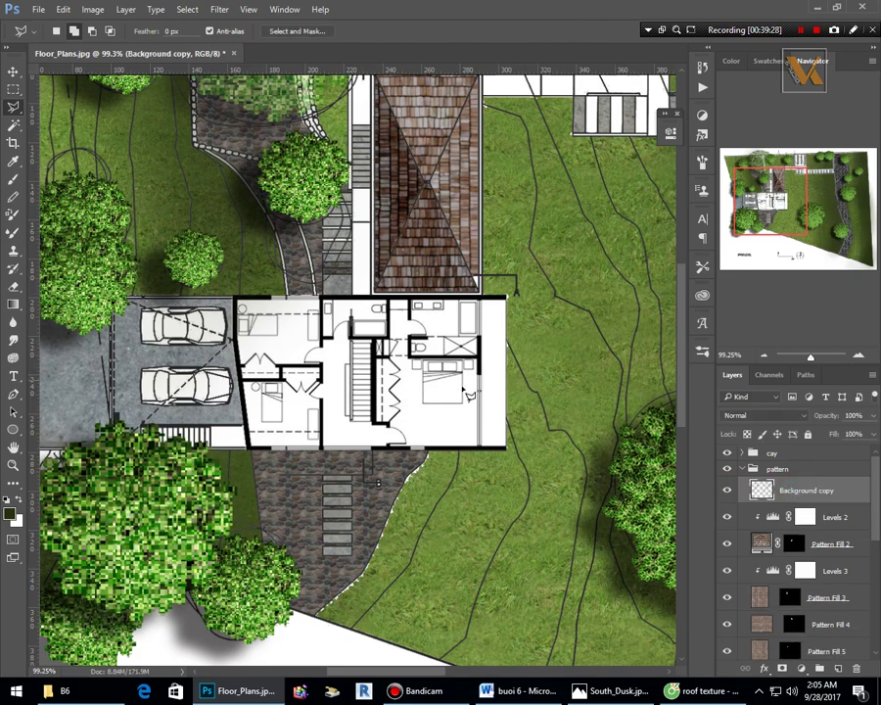
{"action": "scroll", "coordinate": [372, 377], "scroll_direction": "up", "scroll_amount": 3}
{"action": "scroll", "coordinate": [372, 377], "scroll_direction": "down", "scroll_amount": 3}
{"action": "scroll", "coordinate": [284, 401], "scroll_direction": "up", "scroll_amount": 3}
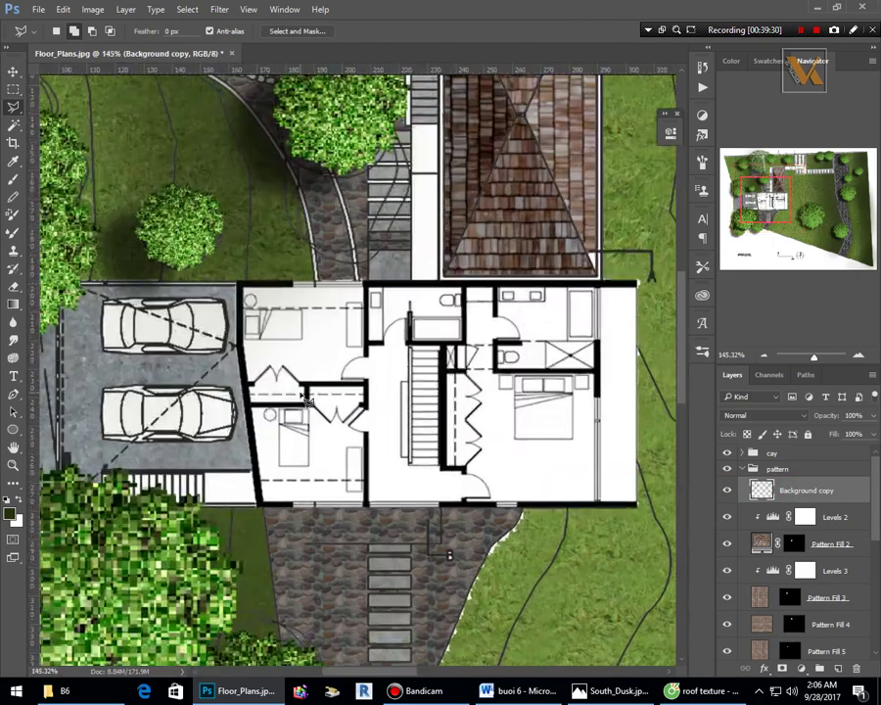
{"action": "scroll", "coordinate": [283, 401], "scroll_direction": "down", "scroll_amount": 4}
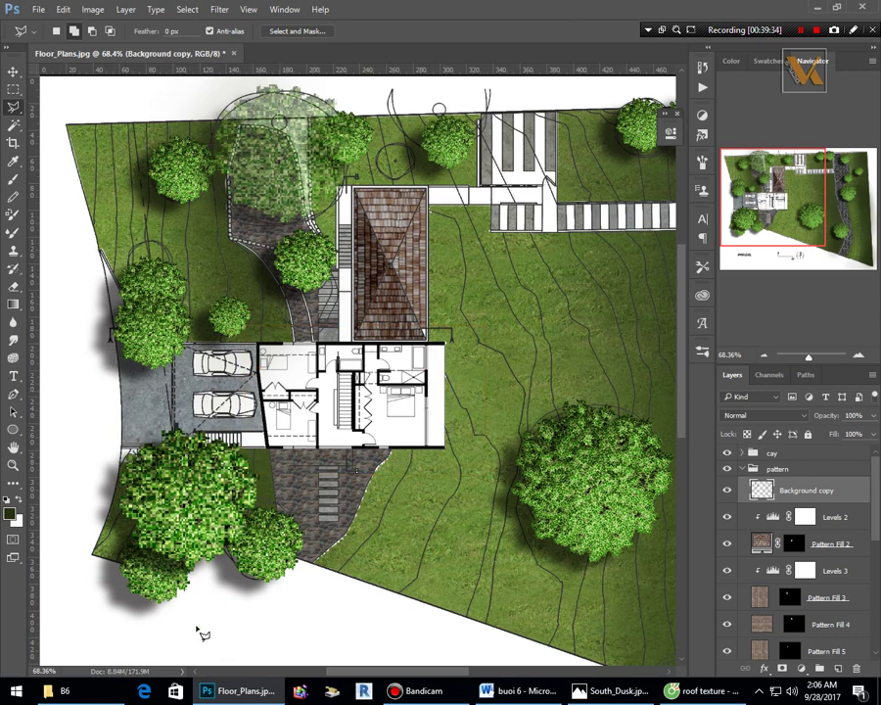
Switch to the B6 folder, preview the kientruc360.info_cay_psd_mb_5 picture and open the PSD of the same name in Photoshop.
{"action": "left_click", "coordinate": [103, 691]}
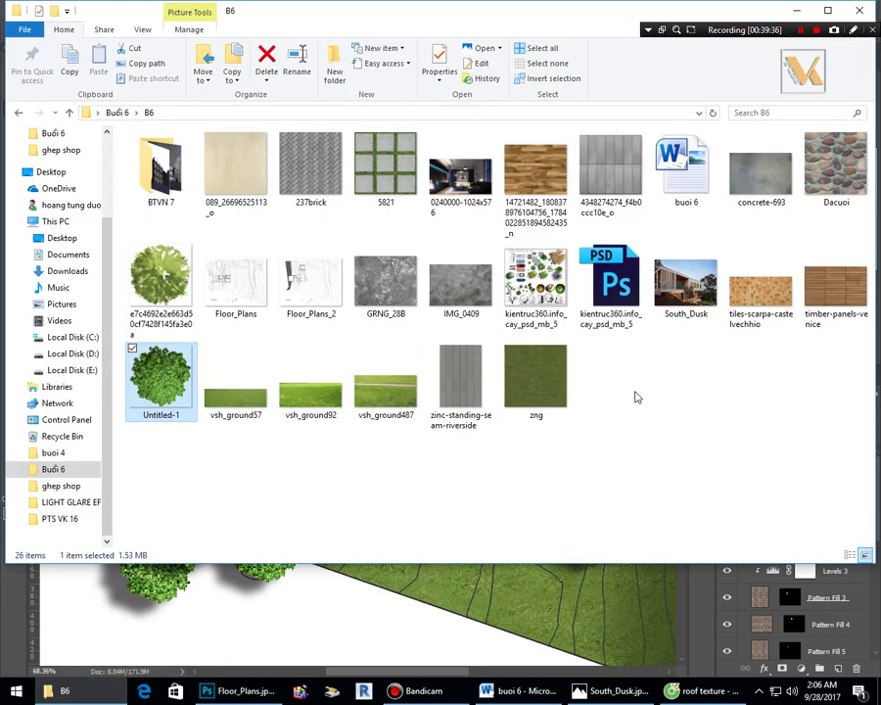
{"action": "double_click", "coordinate": [535, 282]}
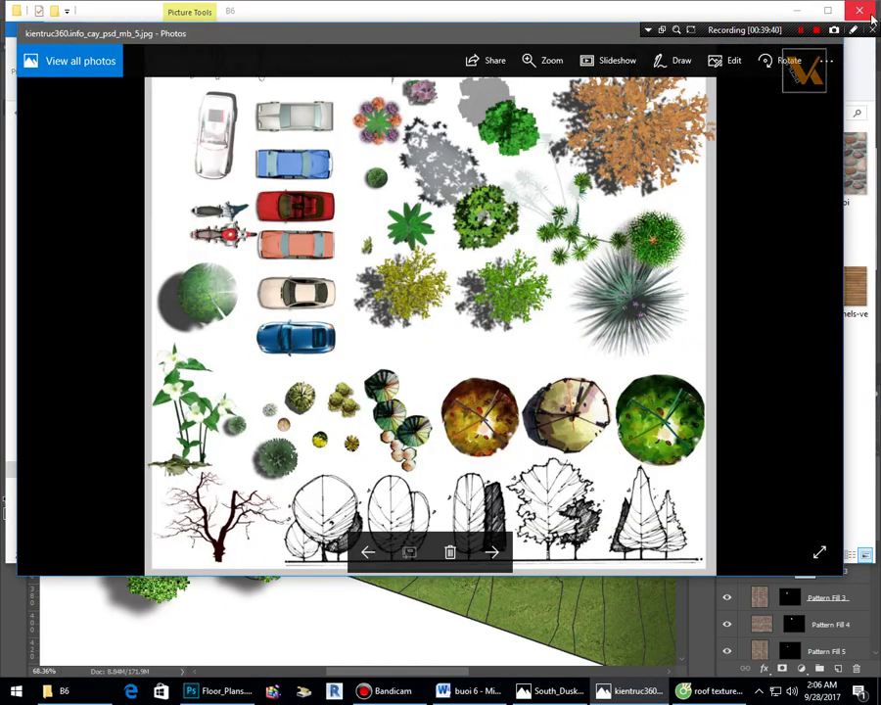
{"action": "left_click_drag", "start_coordinate": [527, 39], "coordinate": [492, 98]}
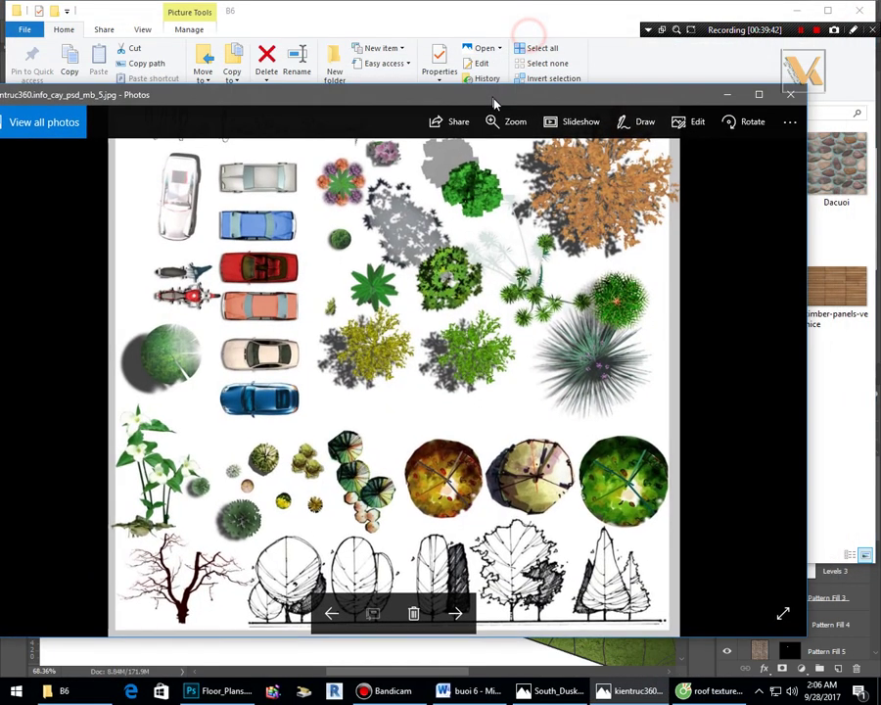
{"action": "left_click", "coordinate": [795, 74]}
{"action": "double_click", "coordinate": [613, 282]}
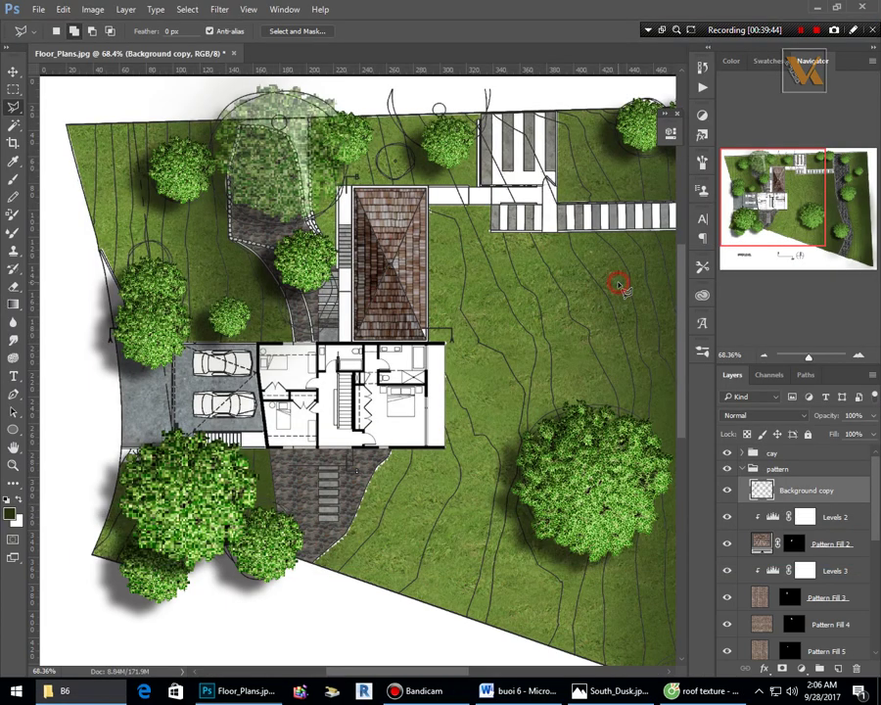
Select the salmon-red and beige cars in the symbol sheet and copy them together into the Floor_Plans.jpg document.
{"action": "scroll", "coordinate": [139, 221], "scroll_direction": "up", "scroll_amount": 4}
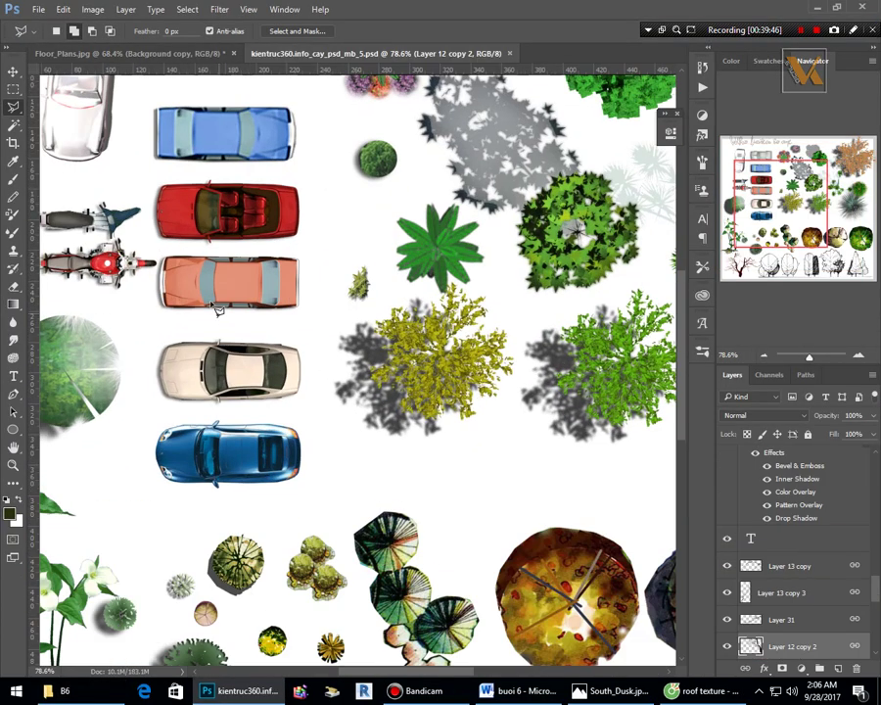
{"action": "key", "text": "v"}
{"action": "left_click_drag", "start_coordinate": [221, 293], "coordinate": [233, 294]}
{"action": "left_click", "coordinate": [240, 377], "text": "shift"}
{"action": "left_click_drag", "start_coordinate": [248, 366], "coordinate": [266, 405]}
Flip both cars horizontally and vertically, scale them to about 56% and place them over the car outlines in the garage.
{"action": "key", "text": "ctrl+t"}
{"action": "left_click_drag", "start_coordinate": [176, 284], "coordinate": [341, 445]}
{"action": "scroll", "coordinate": [202, 404], "scroll_direction": "up", "scroll_amount": 3}
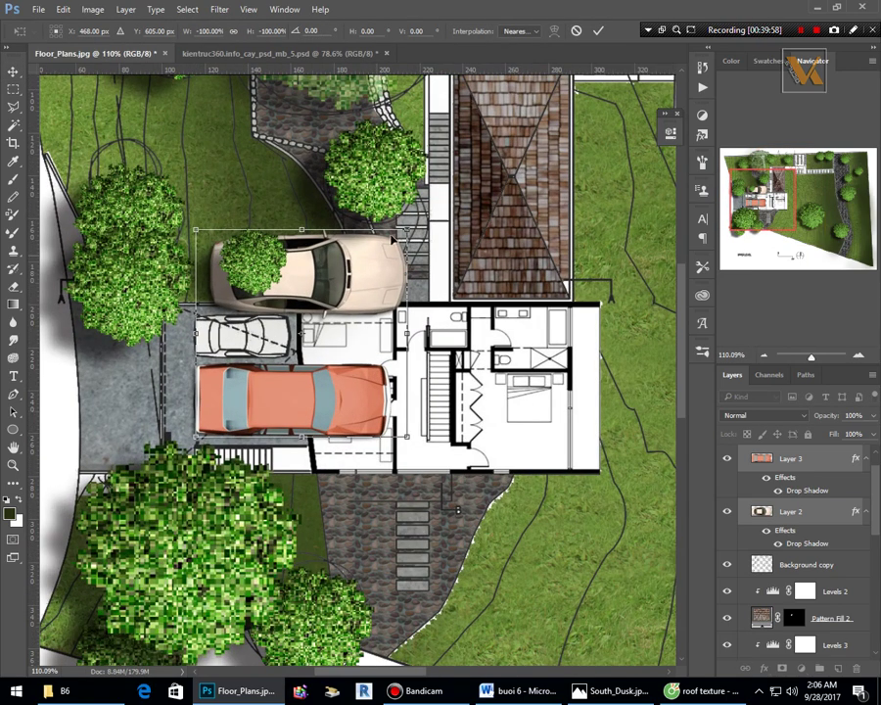
{"action": "left_click_drag", "start_coordinate": [409, 227], "coordinate": [266, 331]}
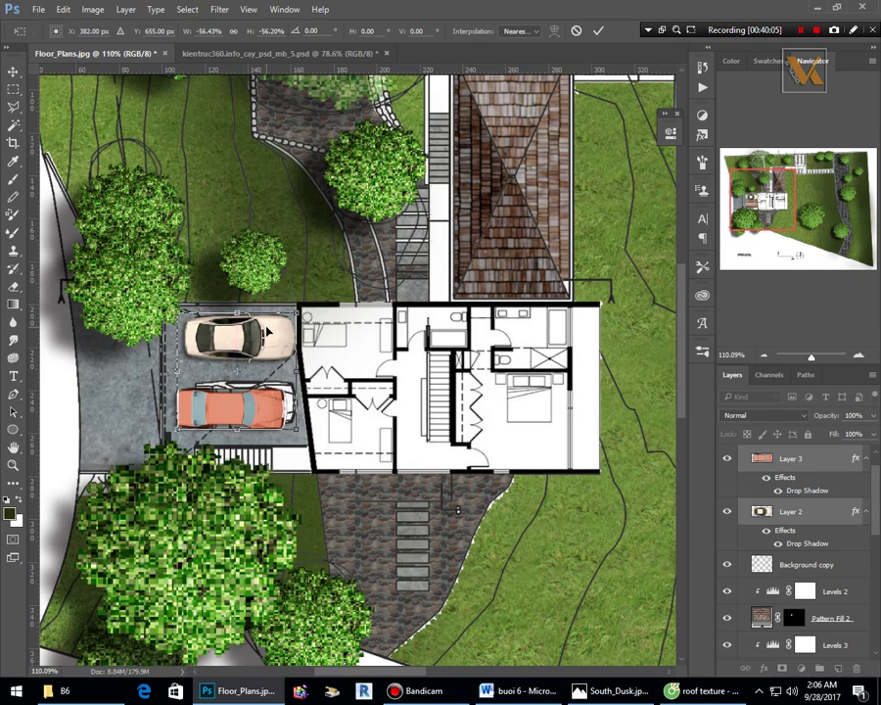
{"action": "left_click", "coordinate": [594, 32]}
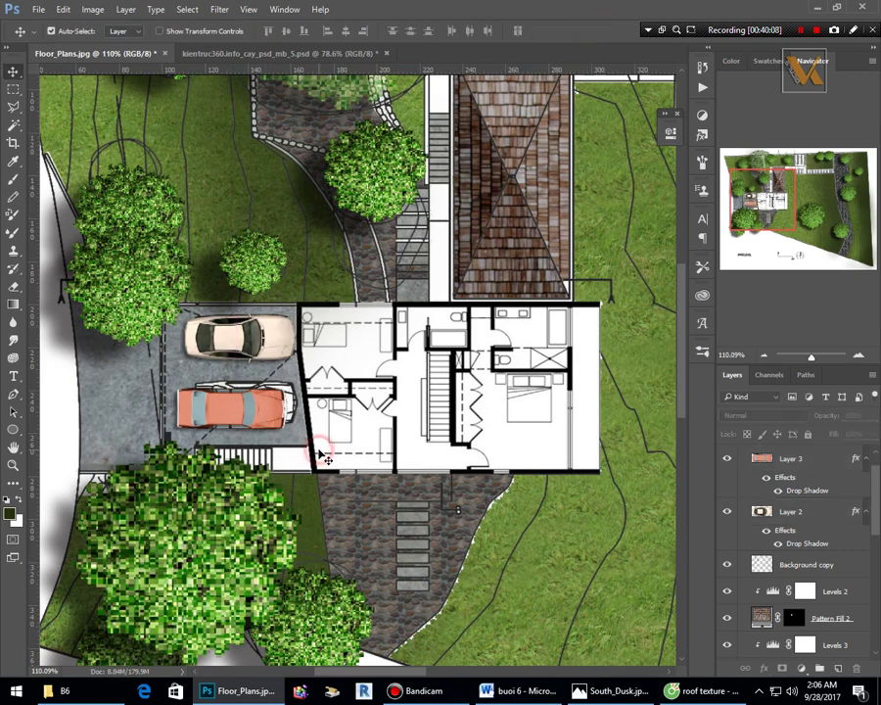
Shift the salmon-red car to line up with its drawn outline in the garage.
{"action": "left_click_drag", "start_coordinate": [240, 413], "coordinate": [266, 413]}
{"action": "left_click_drag", "start_coordinate": [266, 409], "coordinate": [267, 408]}
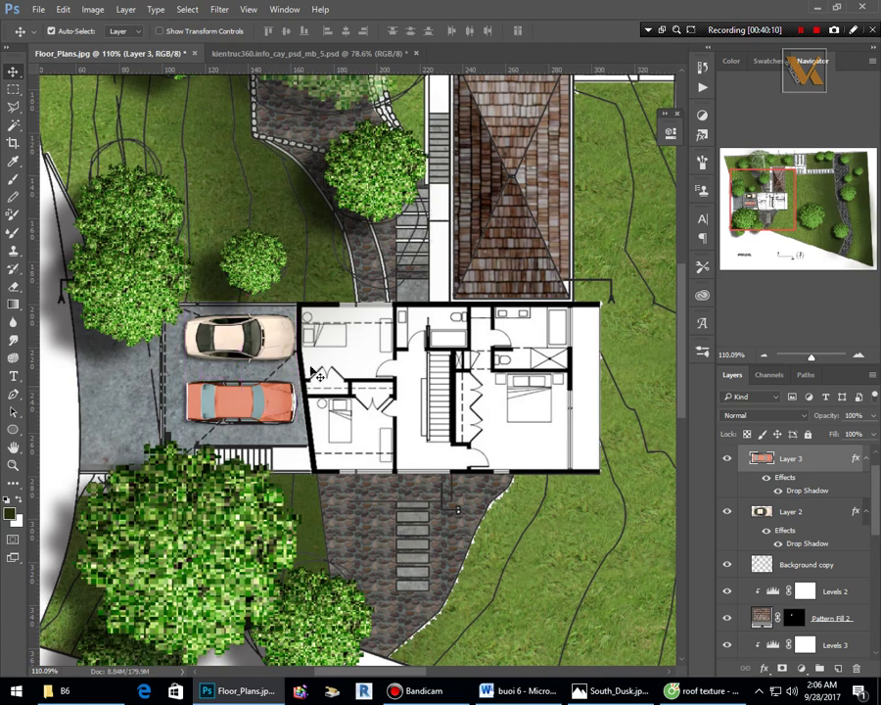
{"action": "left_click", "coordinate": [279, 349]}
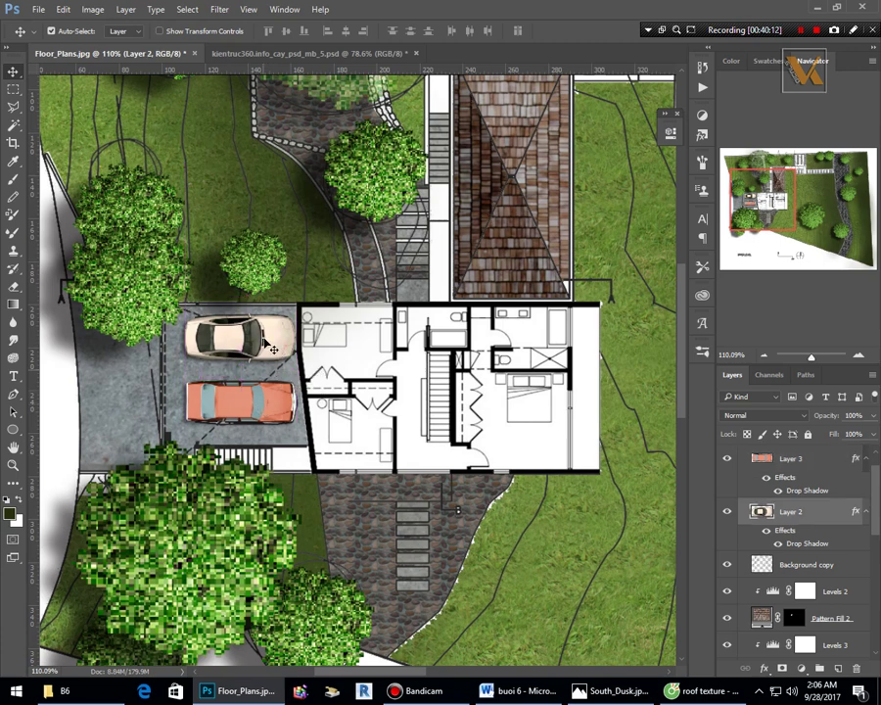
{"action": "left_click", "coordinate": [183, 302]}
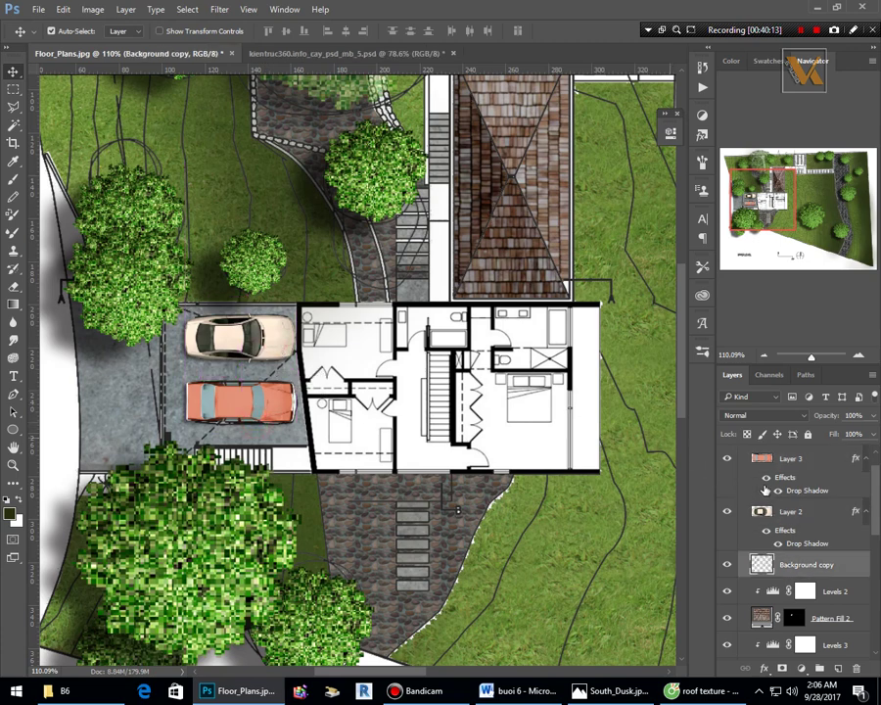
Review the Drop Shadow settings and blend mode choices of the beige car's layer, keeping Multiply.
{"action": "double_click", "coordinate": [853, 511]}
{"action": "left_click", "coordinate": [249, 344]}
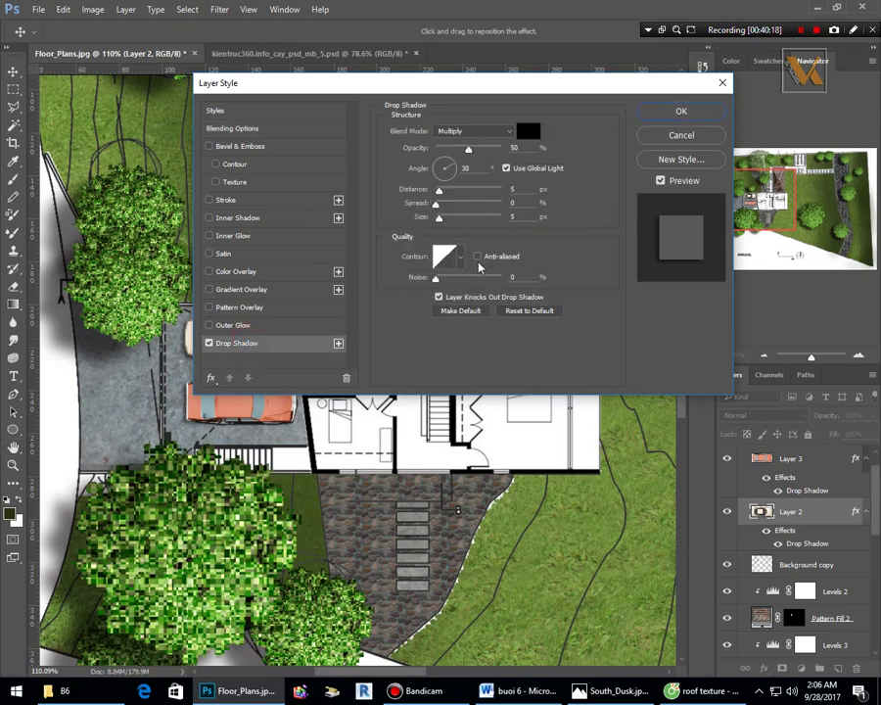
{"action": "left_click", "coordinate": [500, 135]}
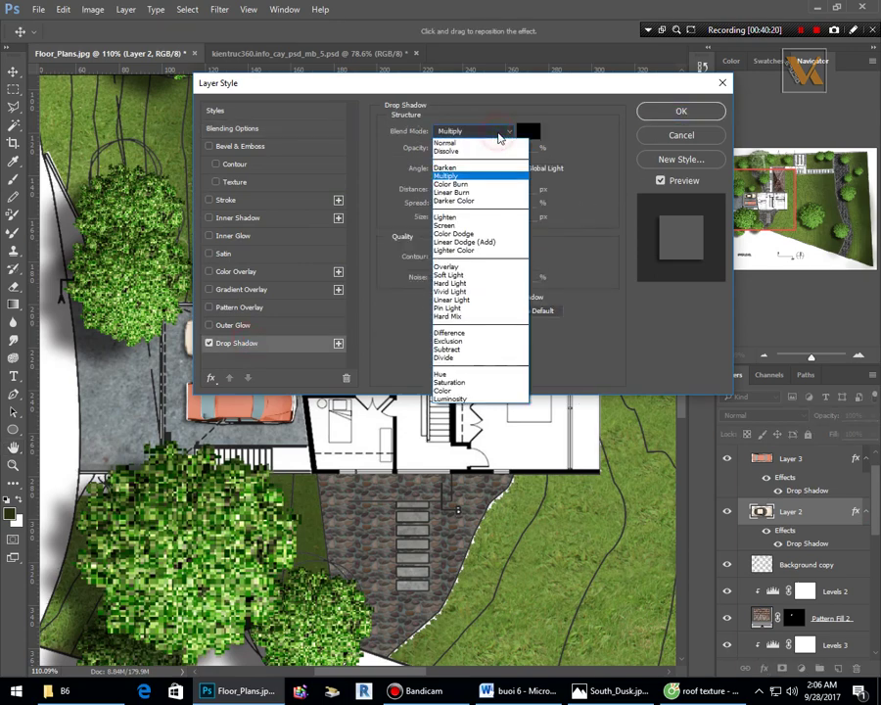
{"action": "left_click", "coordinate": [496, 131]}
{"action": "left_click", "coordinate": [594, 145]}
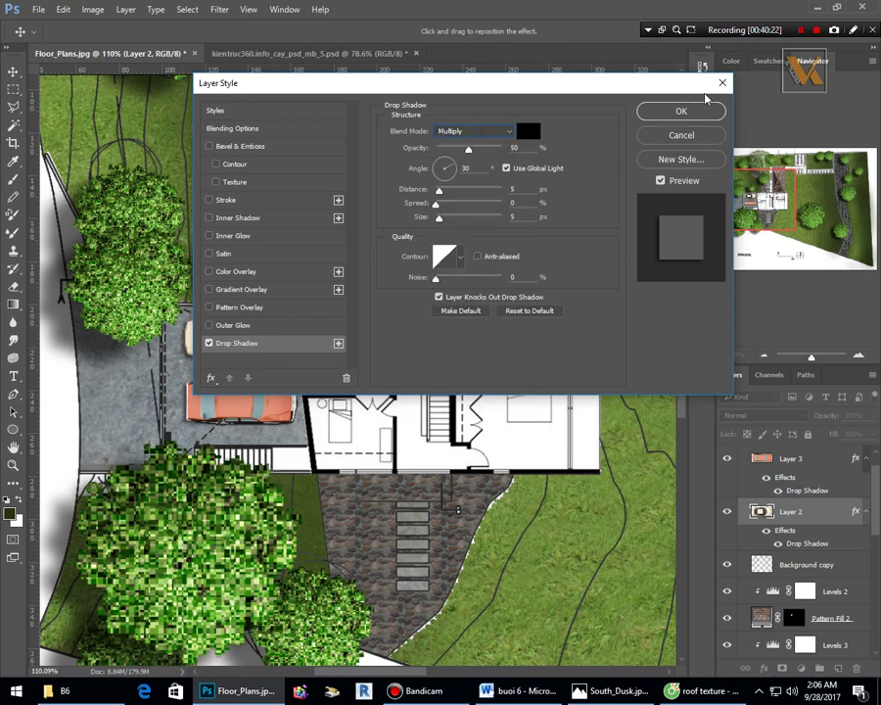
{"action": "left_click", "coordinate": [682, 111]}
Examine the site plan as a whole, the house floor plan up close and the order of the pattern layers.
{"action": "scroll", "coordinate": [352, 372], "scroll_direction": "down", "scroll_amount": 3}
{"action": "scroll", "coordinate": [267, 362], "scroll_direction": "down", "scroll_amount": 3}
{"action": "scroll", "coordinate": [267, 362], "scroll_direction": "down", "scroll_amount": 4}
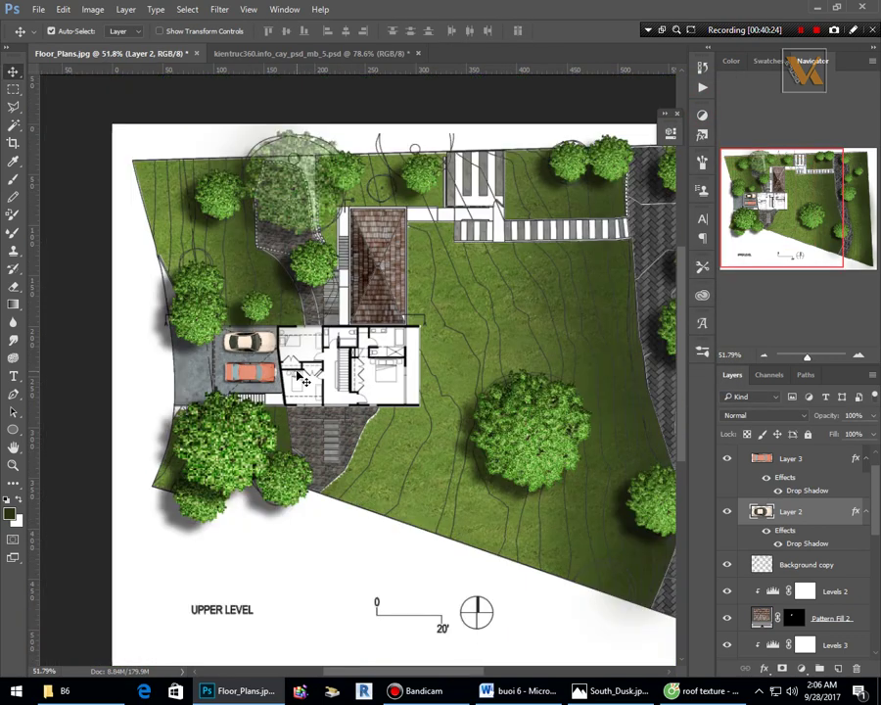
{"action": "scroll", "coordinate": [276, 295], "scroll_direction": "up", "scroll_amount": 6}
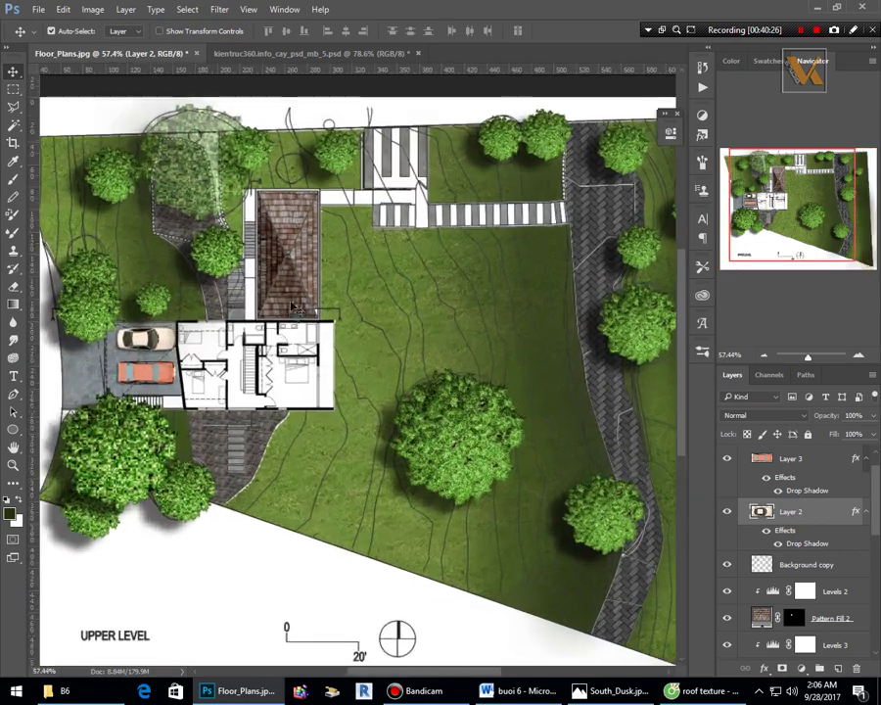
{"action": "scroll", "coordinate": [121, 412], "scroll_direction": "up", "scroll_amount": 4}
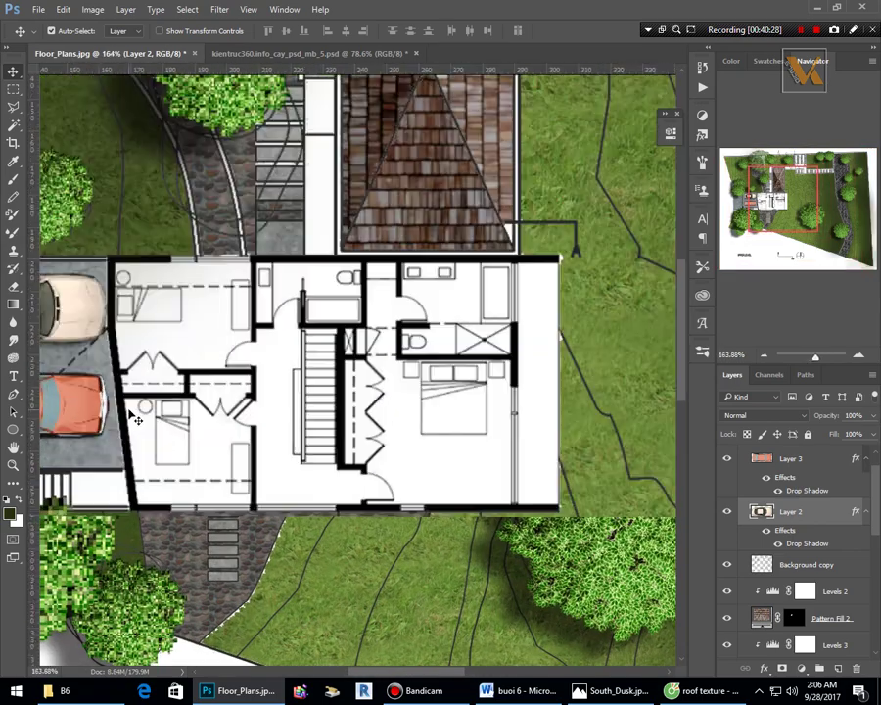
{"action": "scroll", "coordinate": [352, 528], "scroll_direction": "down", "scroll_amount": 1}
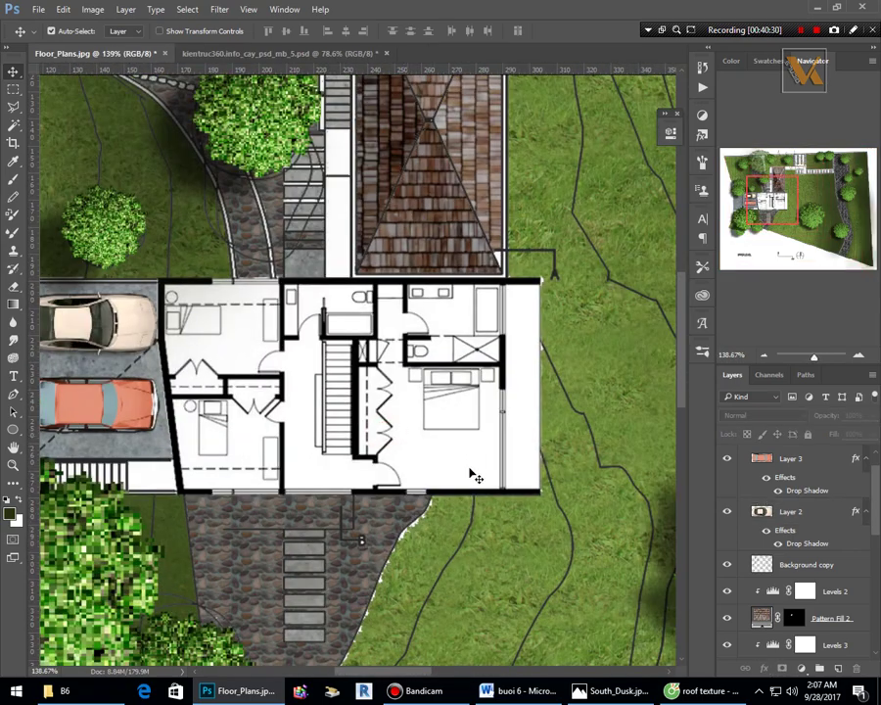
{"action": "scroll", "coordinate": [773, 612], "scroll_direction": "down", "scroll_amount": 8}
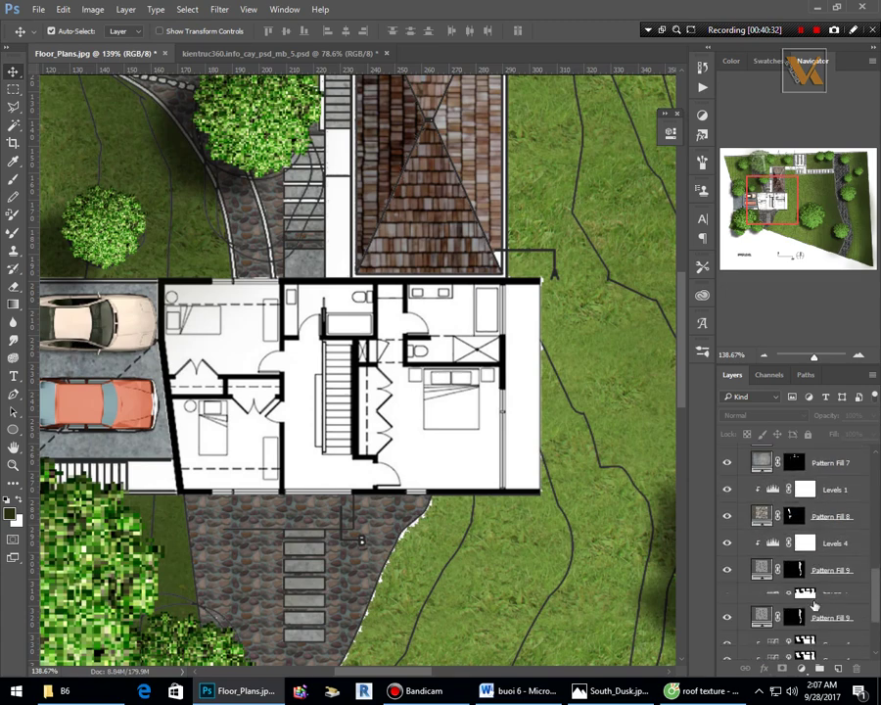
{"action": "scroll", "coordinate": [591, 524], "scroll_direction": "up", "scroll_amount": 2}
{"action": "scroll", "coordinate": [801, 550], "scroll_direction": "up", "scroll_amount": 7}
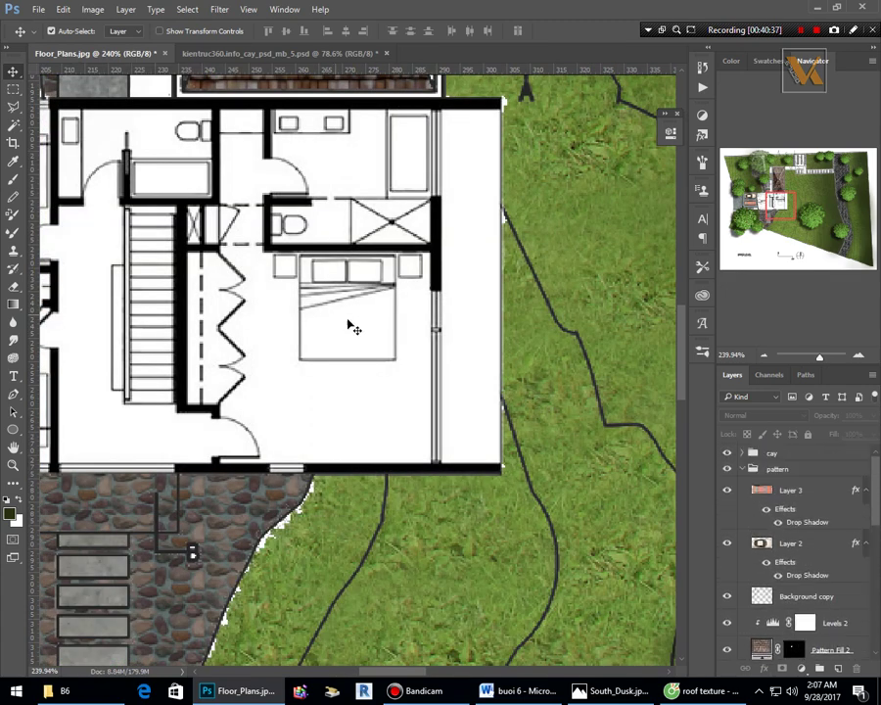
{"action": "scroll", "coordinate": [351, 326], "scroll_direction": "down", "scroll_amount": 3}
{"action": "scroll", "coordinate": [445, 340], "scroll_direction": "up", "scroll_amount": 1}
{"action": "left_click", "coordinate": [441, 333]}
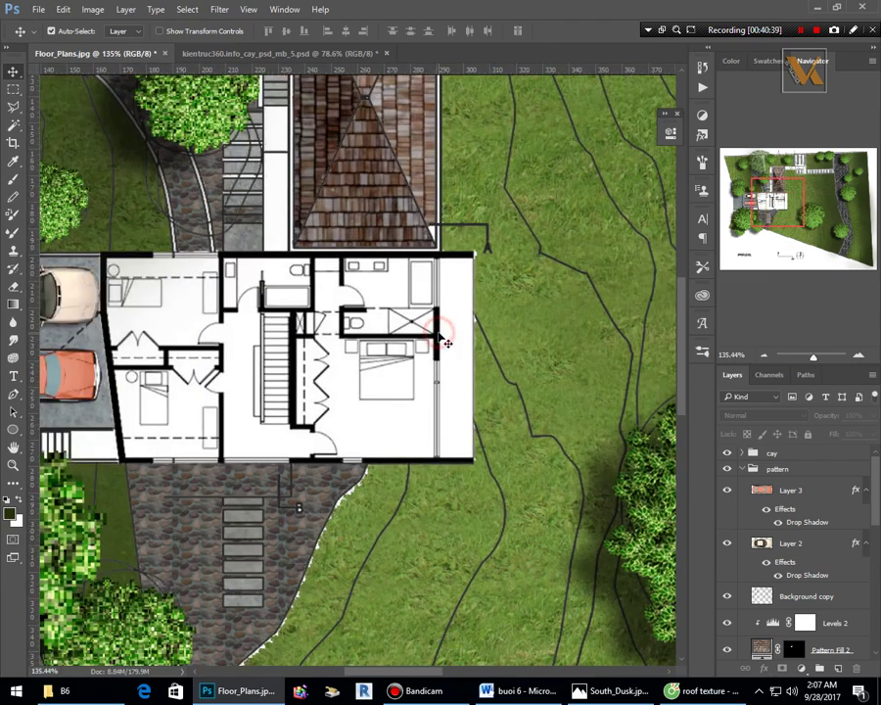
{"action": "scroll", "coordinate": [481, 425], "scroll_direction": "down", "scroll_amount": 2}
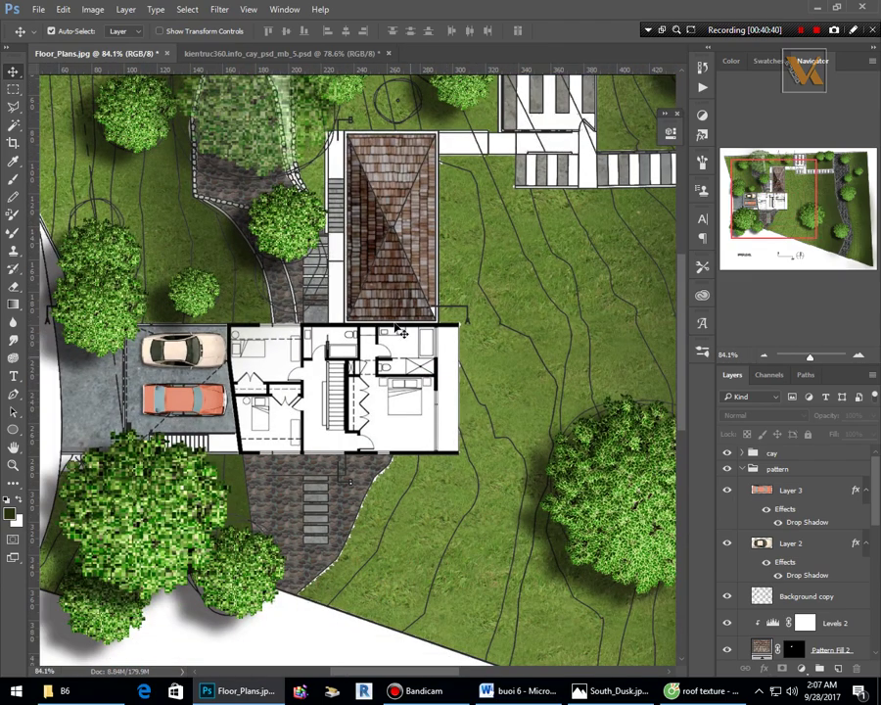
On the Background layer, select the floors of the lower-left bedroom, the hall, the master bedroom and its bathroom with the Magic Wand.
{"action": "scroll", "coordinate": [402, 333], "scroll_direction": "up", "scroll_amount": 1}
{"action": "scroll", "coordinate": [201, 447], "scroll_direction": "up", "scroll_amount": 5}
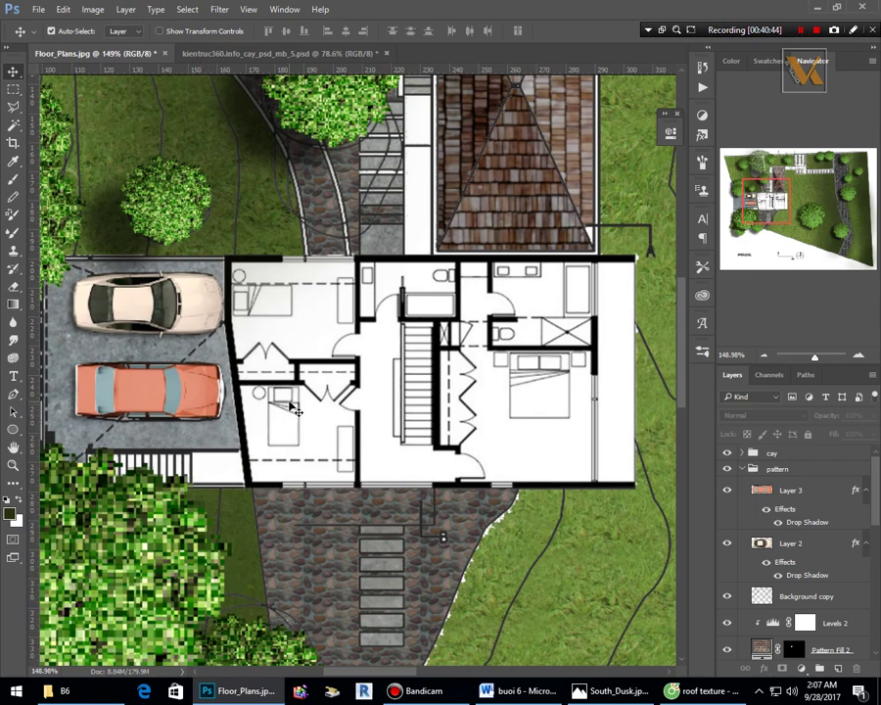
{"action": "scroll", "coordinate": [783, 602], "scroll_direction": "down", "scroll_amount": 10}
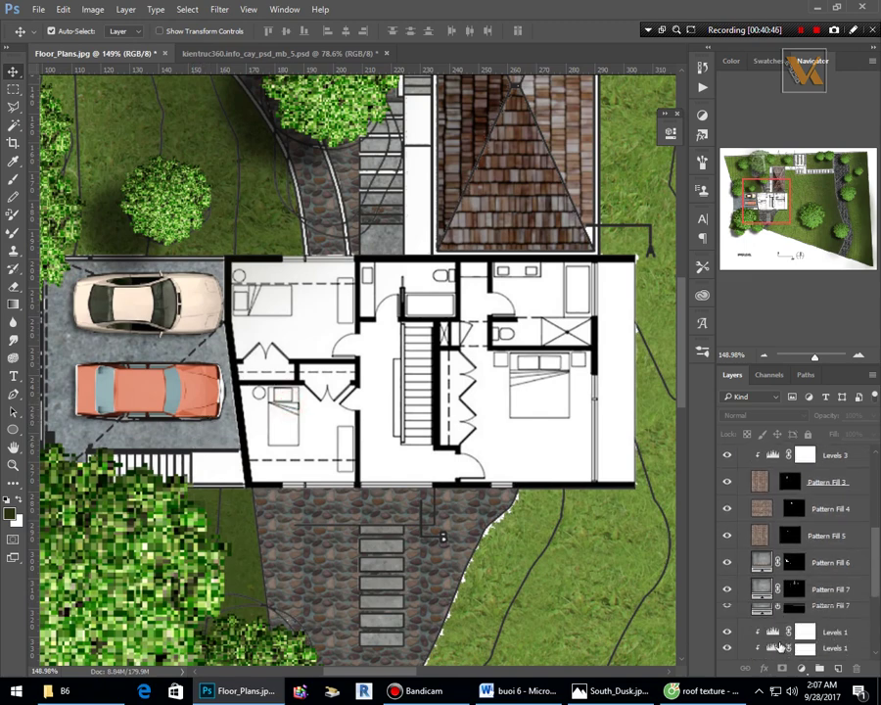
{"action": "left_click", "coordinate": [783, 646]}
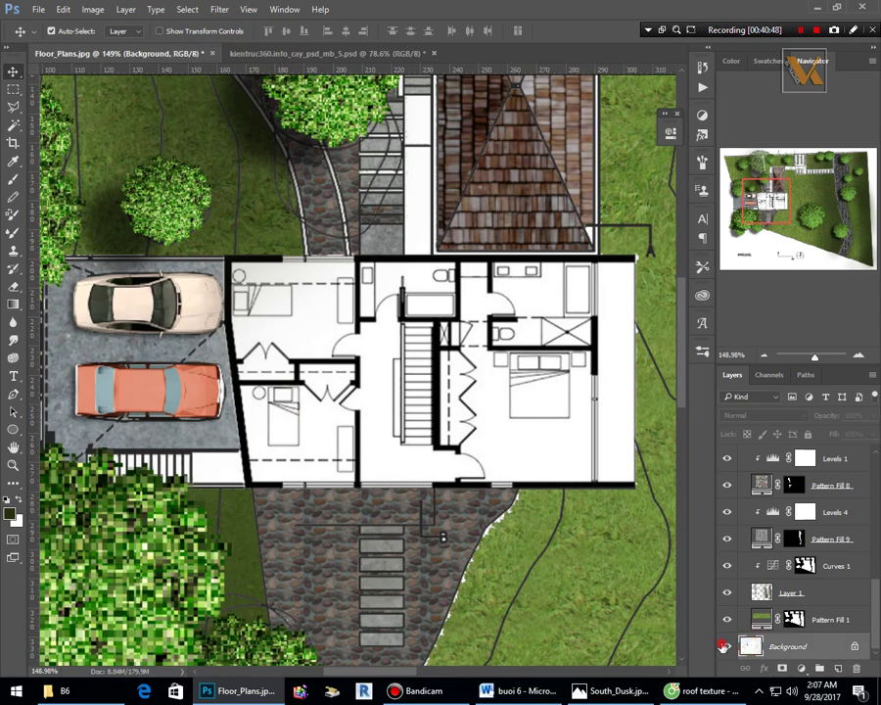
{"action": "left_click", "coordinate": [726, 646]}
{"action": "left_click", "coordinate": [726, 646]}
{"action": "left_click", "coordinate": [14, 125]}
{"action": "left_click", "coordinate": [324, 432]}
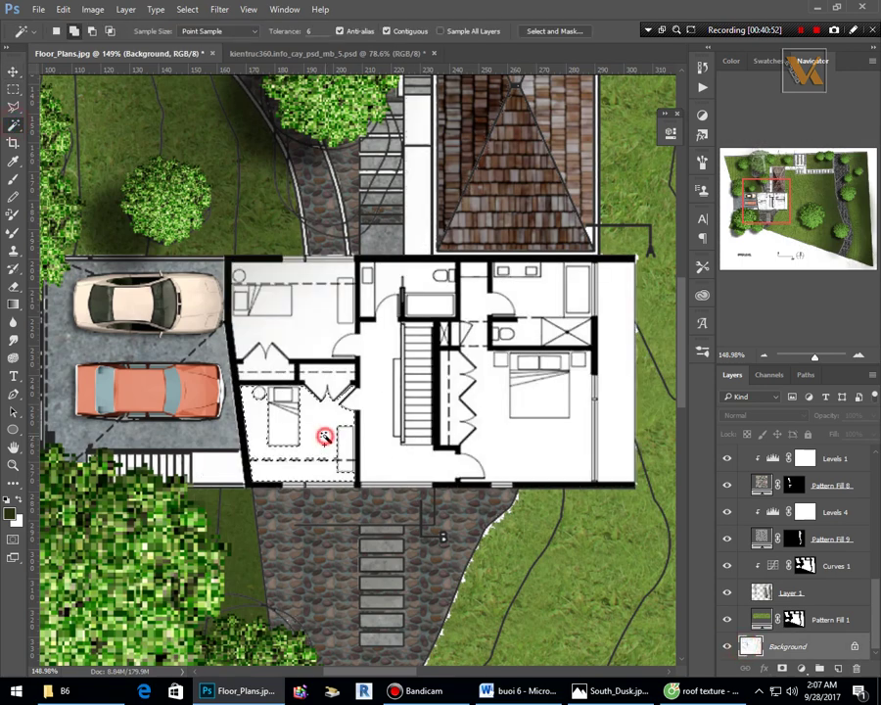
{"action": "left_click", "coordinate": [383, 440], "text": "shift"}
{"action": "left_click", "coordinate": [526, 442], "text": "shift"}
{"action": "left_click", "coordinate": [546, 297], "text": "shift"}
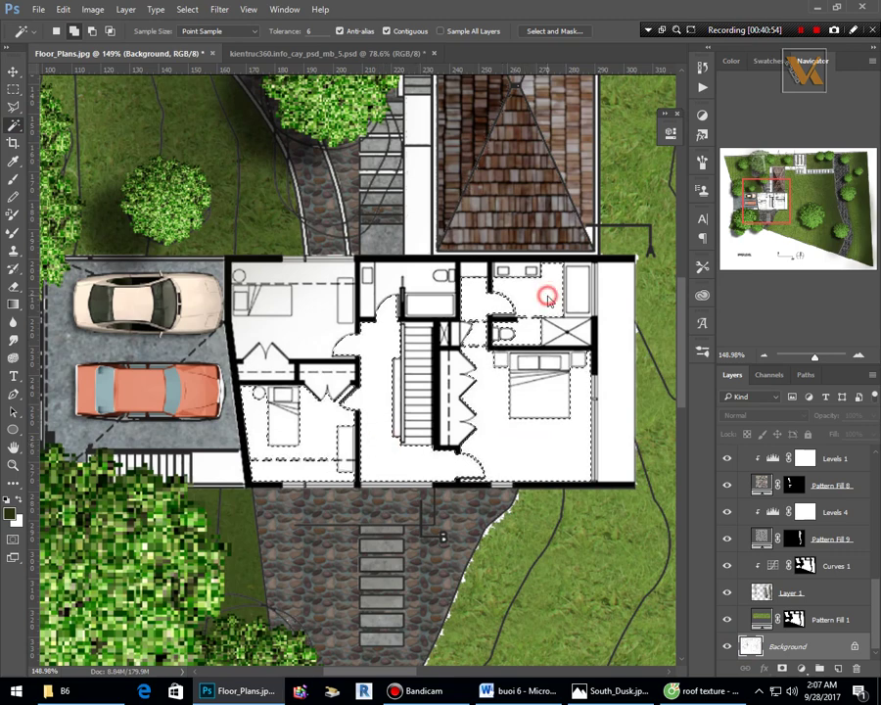
Add the upper middle bathroom, upper-left bedroom, both closets and the narrow strip at the house's right end to the floor selection.
{"action": "left_click", "coordinate": [388, 276], "text": "shift"}
{"action": "left_click", "coordinate": [306, 321], "text": "shift"}
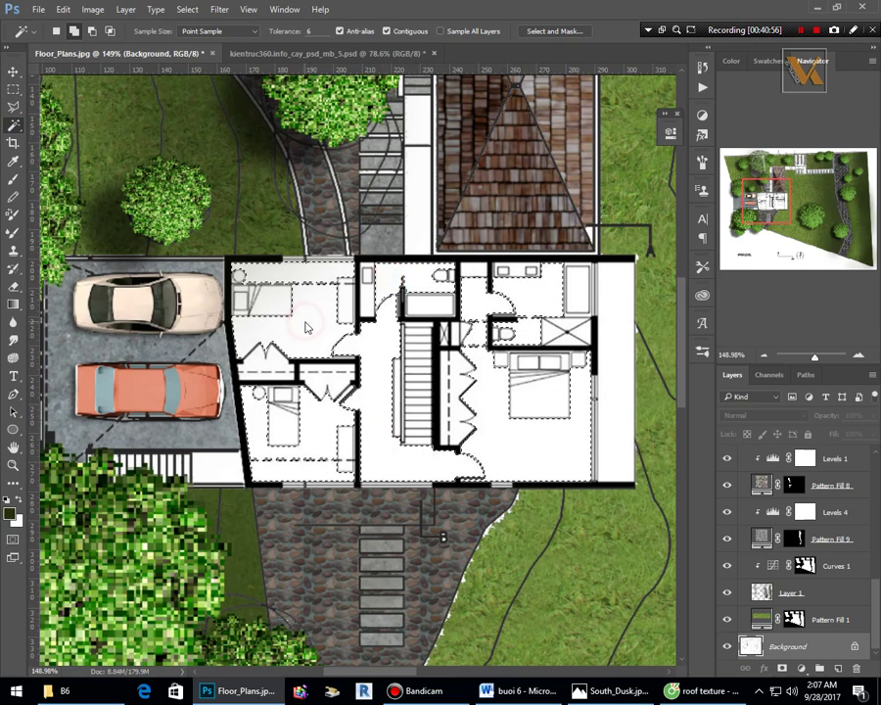
{"action": "left_click", "coordinate": [283, 366], "text": "shift"}
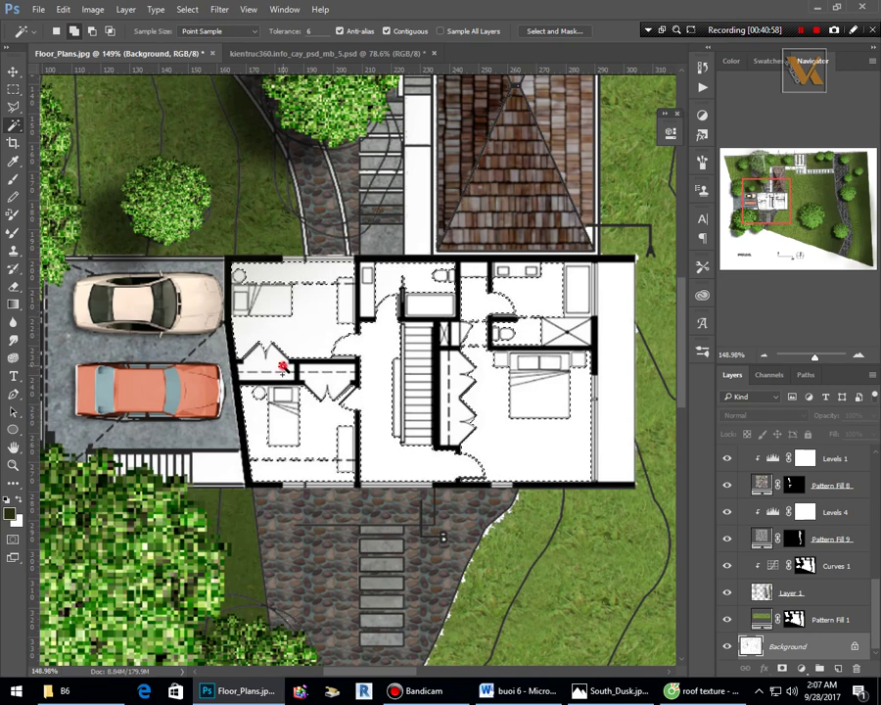
{"action": "left_click", "coordinate": [323, 384], "text": "shift"}
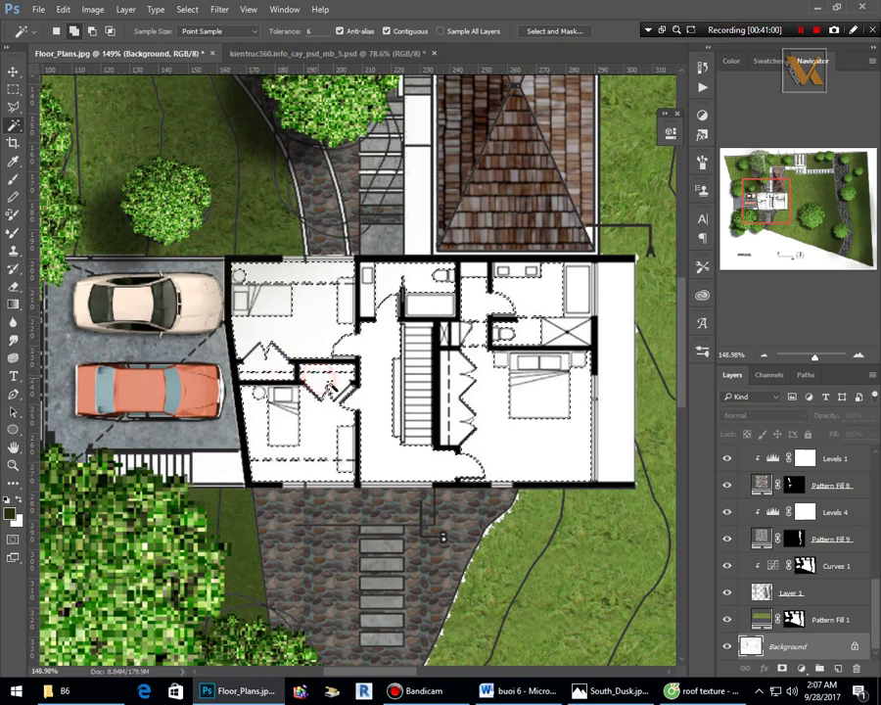
{"action": "left_click", "coordinate": [612, 336], "text": "shift"}
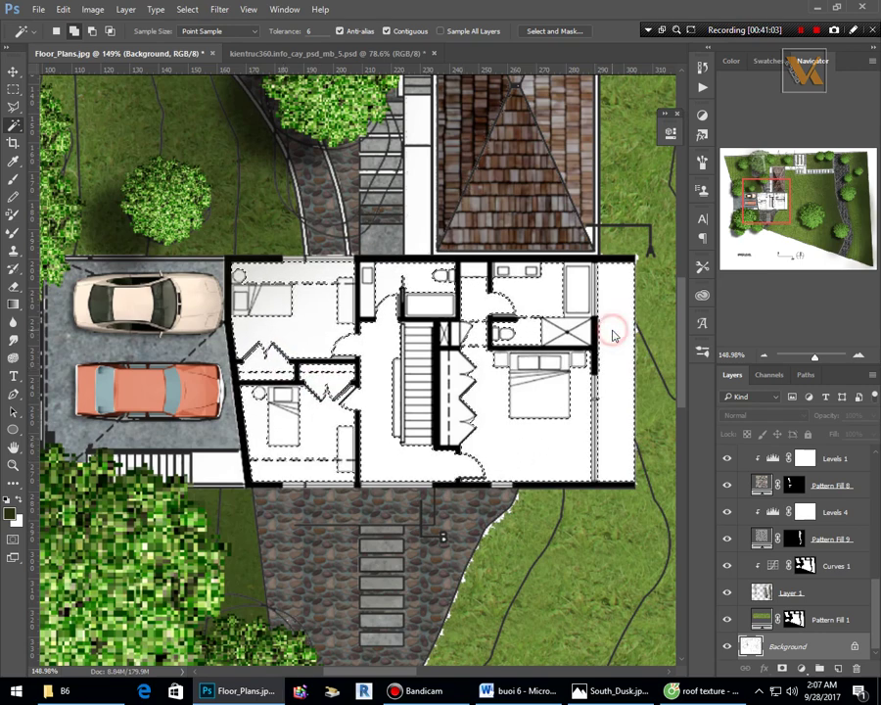
Create a Pattern fill layer from the floor selection using the wood pattern with vertical planks.
{"action": "left_click", "coordinate": [804, 669]}
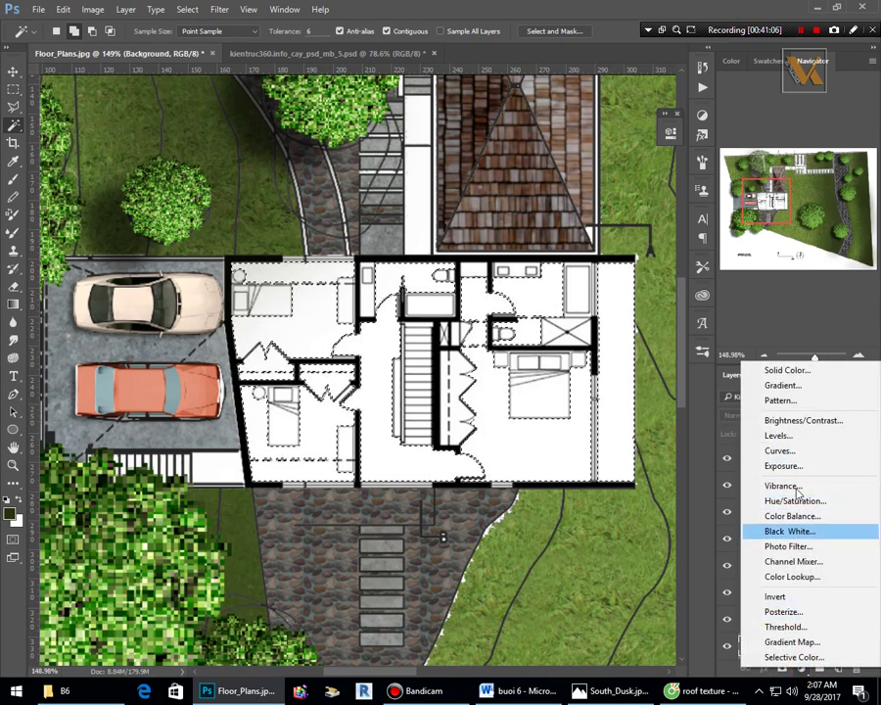
{"action": "left_click", "coordinate": [780, 400]}
{"action": "left_click", "coordinate": [516, 163]}
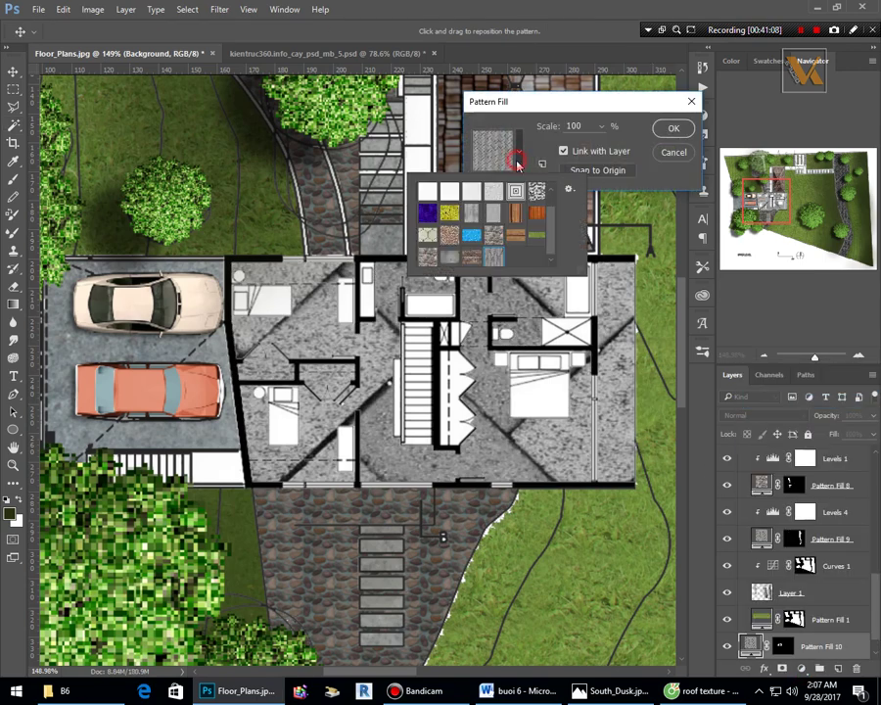
{"action": "left_click", "coordinate": [518, 235]}
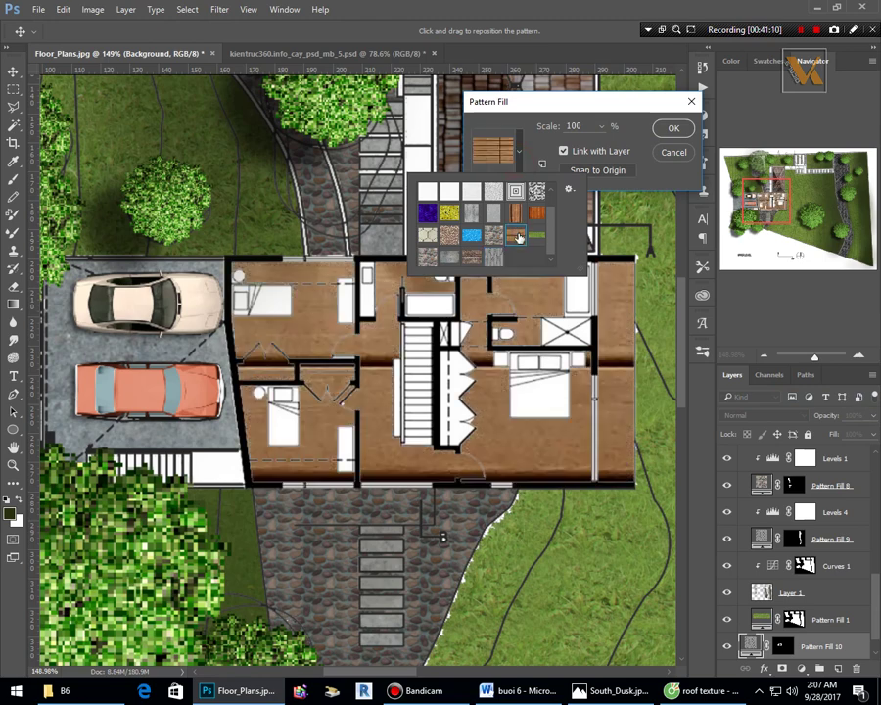
{"action": "left_click", "coordinate": [516, 217]}
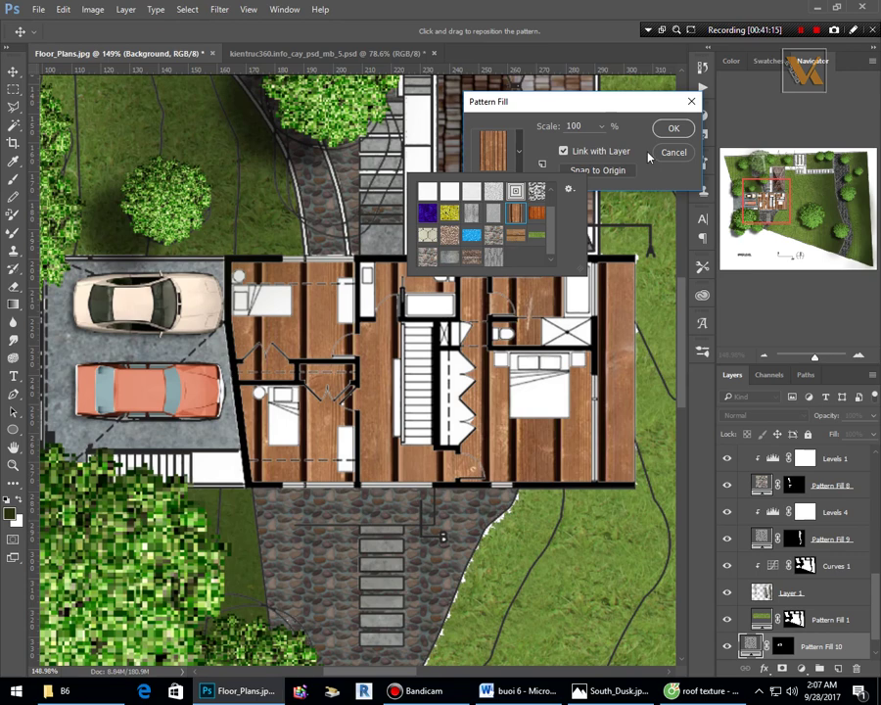
Set the wood floor pattern's scale to 15% and apply the fill.
{"action": "left_click", "coordinate": [589, 127]}
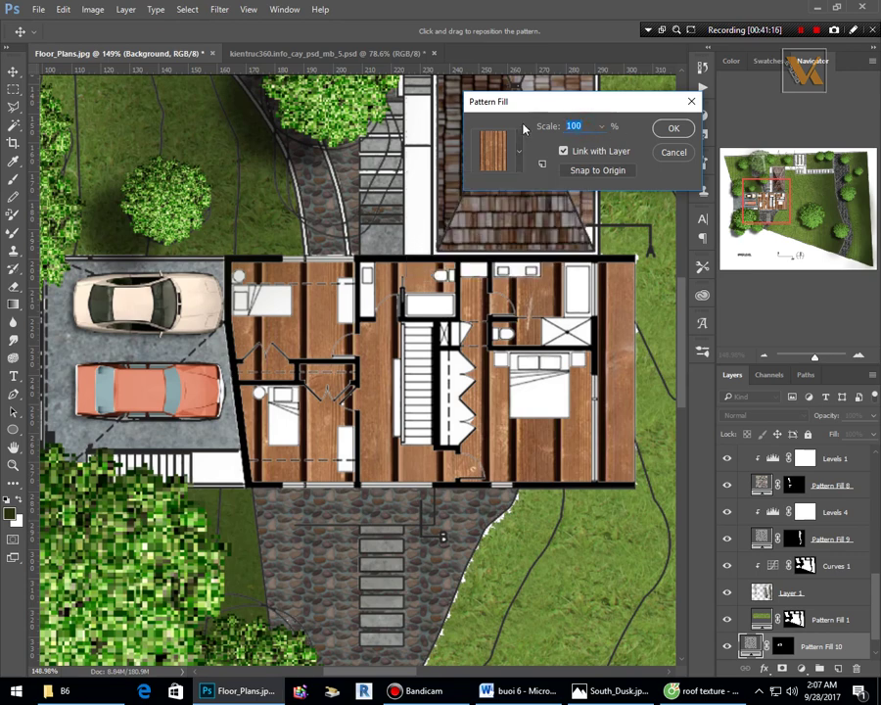
{"action": "type", "text": "3020"}
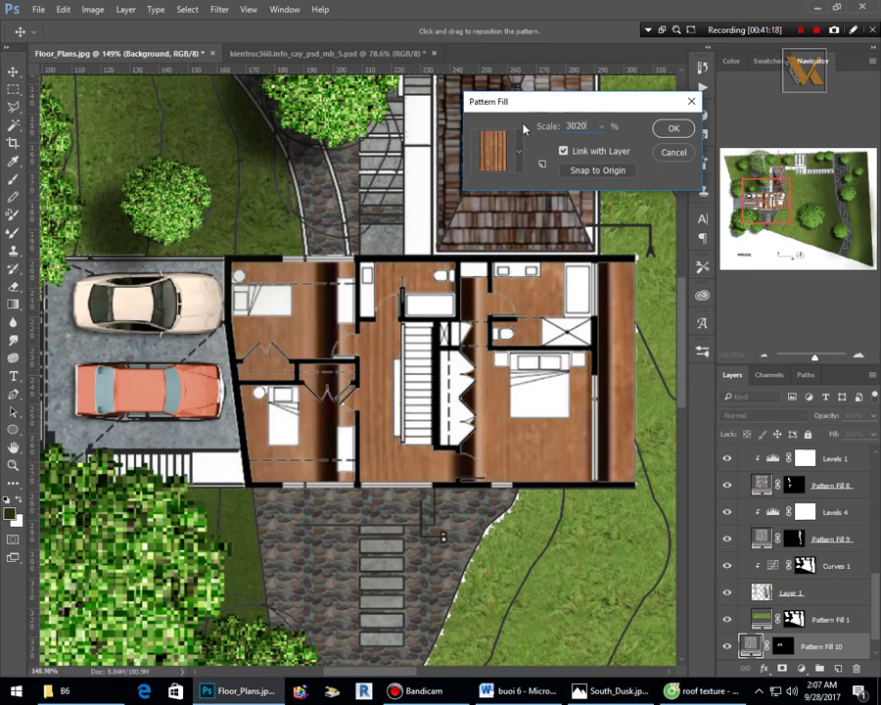
{"action": "key", "text": "BackSpace"}
{"action": "key", "text": "BackSpace"}
{"action": "key", "text": "BackSpace"}
{"action": "key", "text": "BackSpace"}
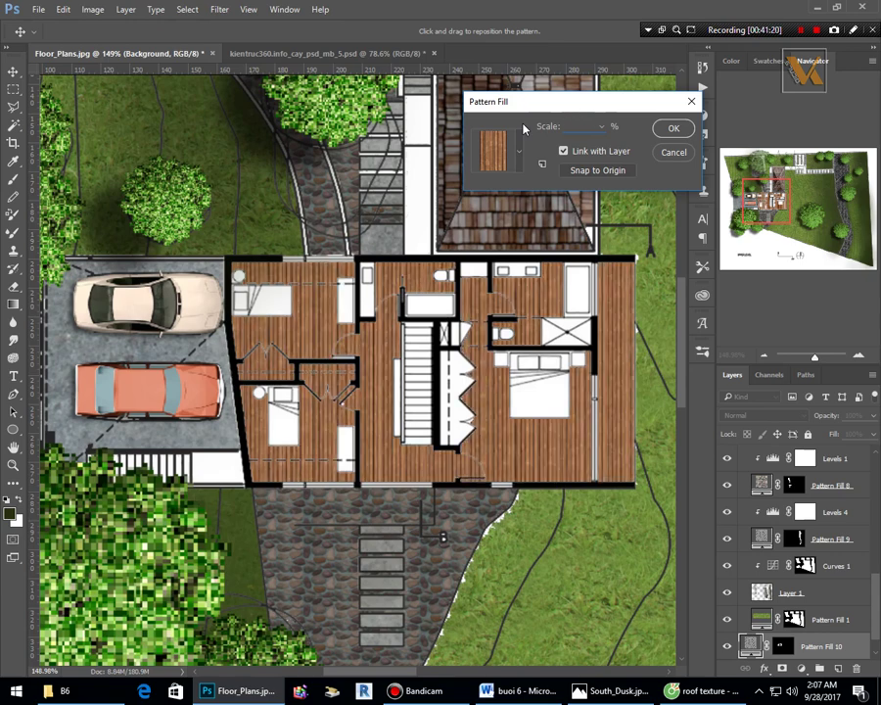
{"action": "type", "text": "15"}
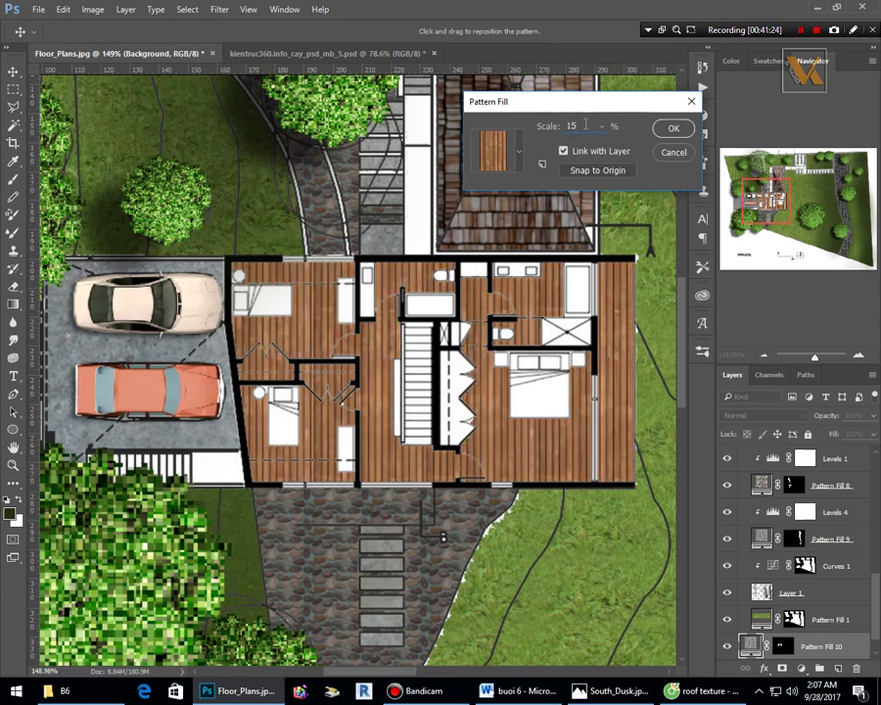
{"action": "left_click", "coordinate": [674, 130]}
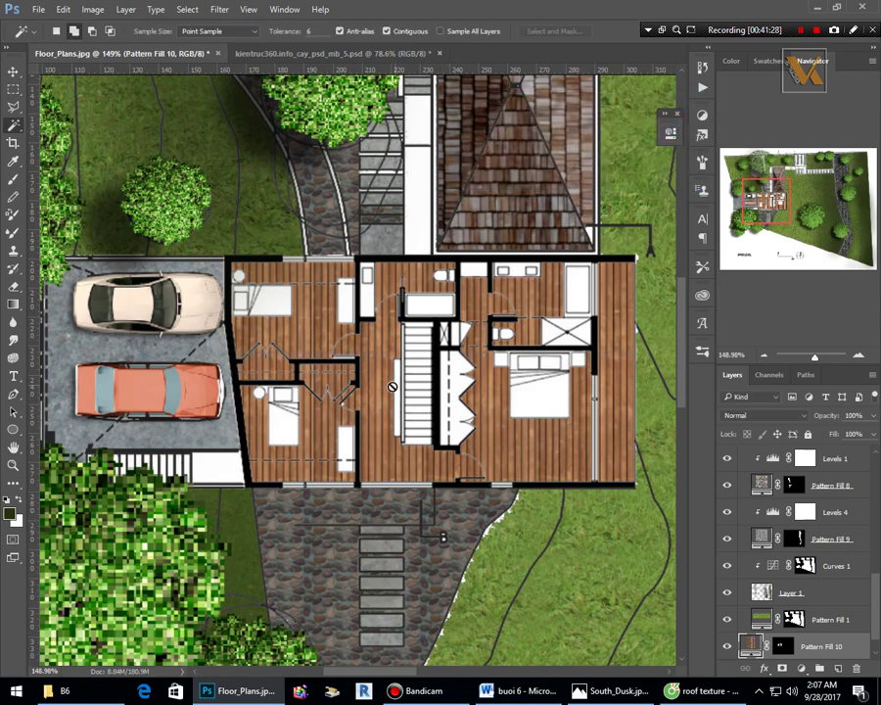
Outline a shadow strip along the house's slanted garage wall and lower wall with the Polygonal Lasso.
{"action": "key", "text": "v"}
{"action": "left_click", "coordinate": [360, 380]}
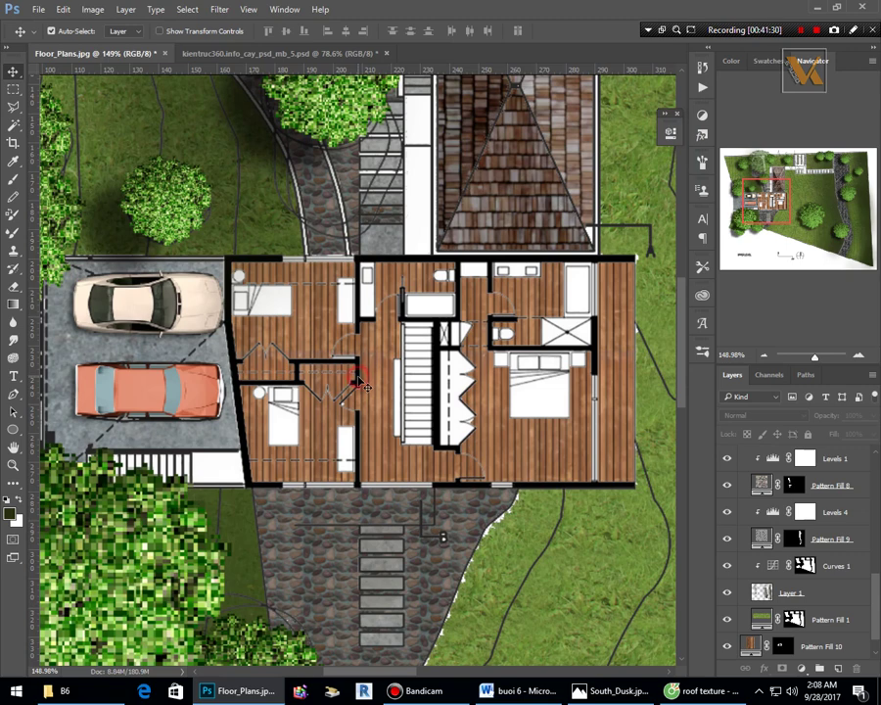
{"action": "left_click", "coordinate": [15, 89]}
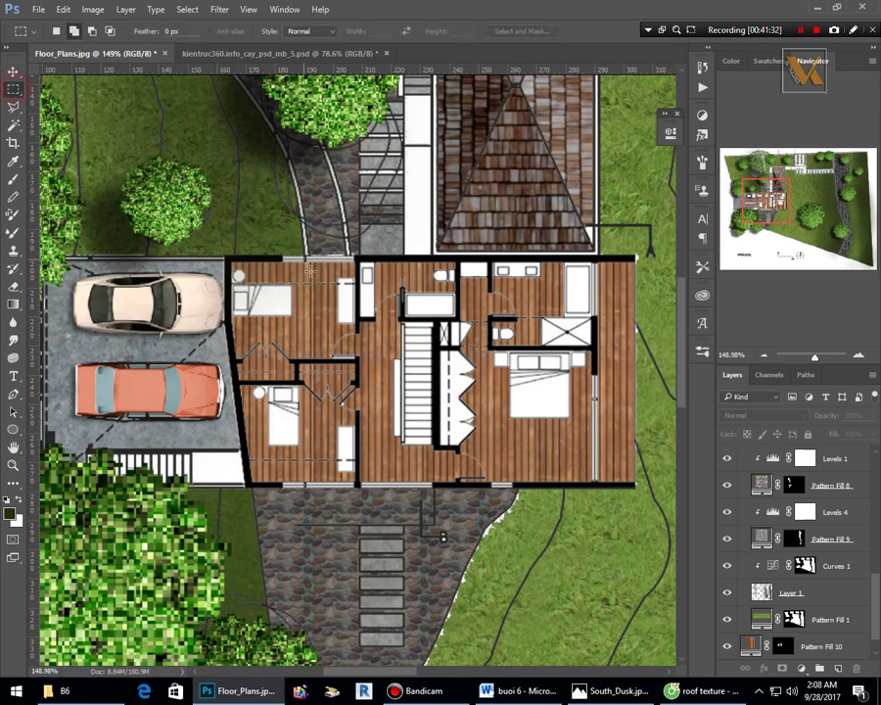
{"action": "left_click", "coordinate": [14, 106]}
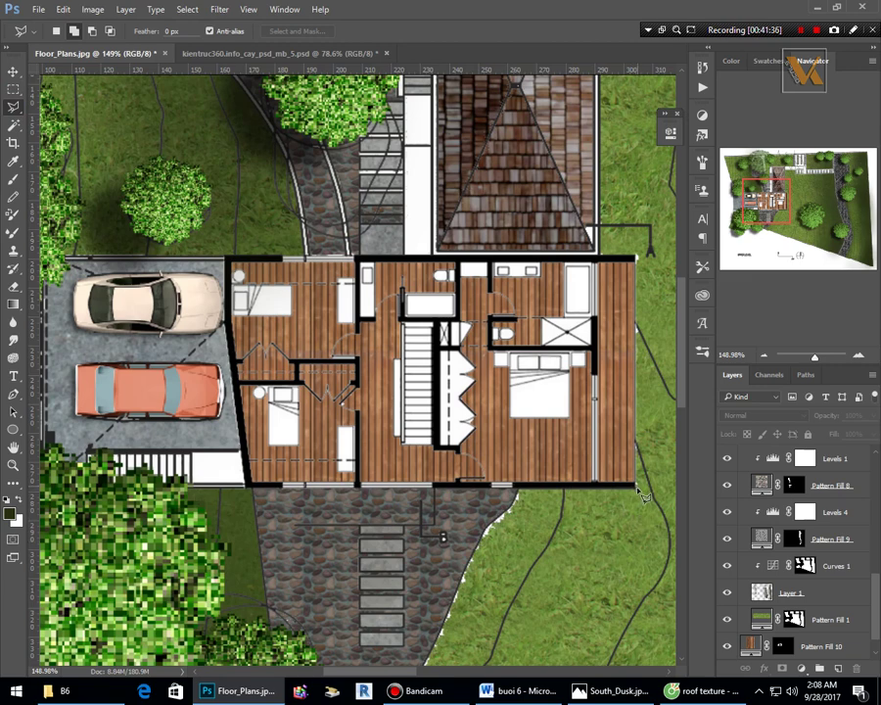
{"action": "left_click", "coordinate": [560, 517]}
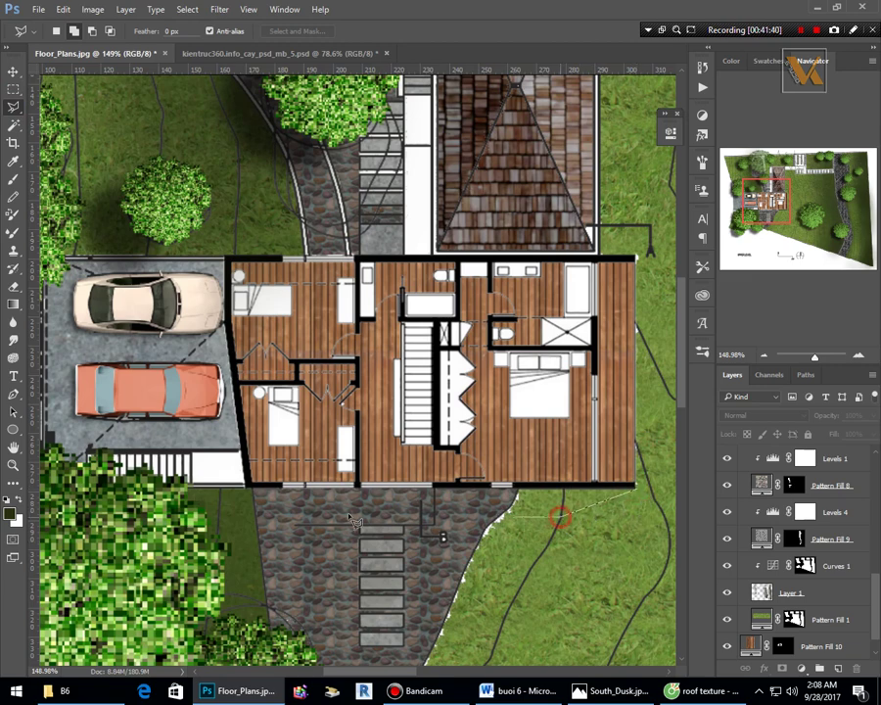
{"action": "left_click", "coordinate": [227, 518]}
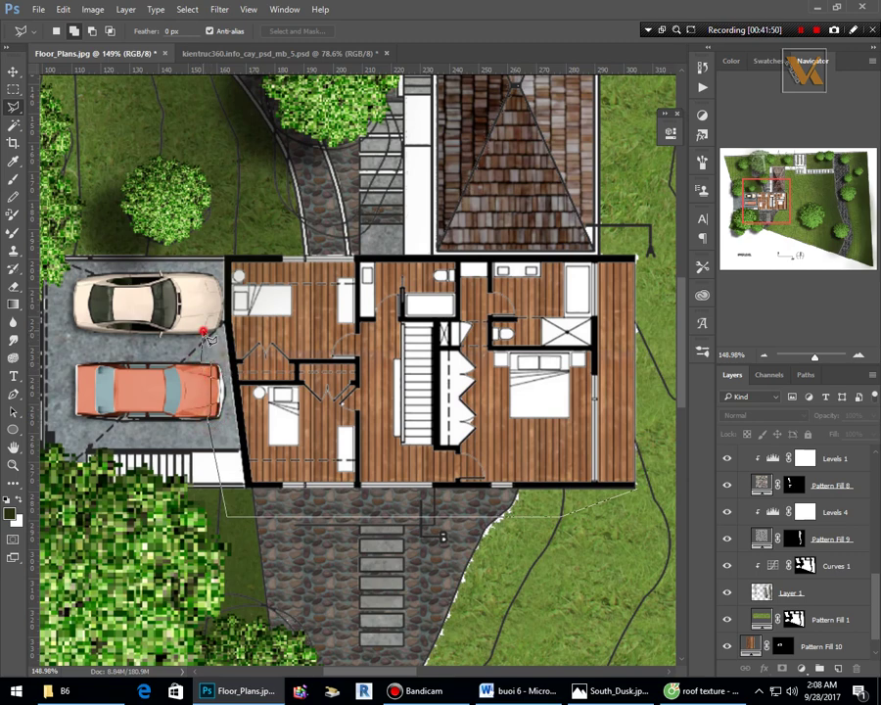
{"action": "left_click", "coordinate": [205, 278]}
{"action": "left_click", "coordinate": [231, 263]}
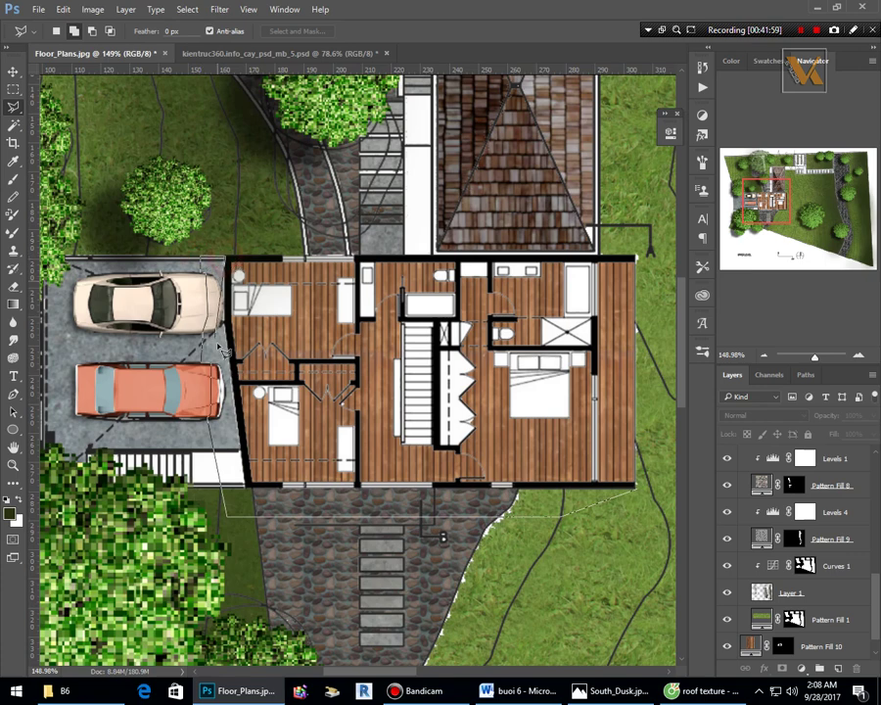
{"action": "left_click", "coordinate": [243, 487]}
{"action": "left_click", "coordinate": [634, 489]}
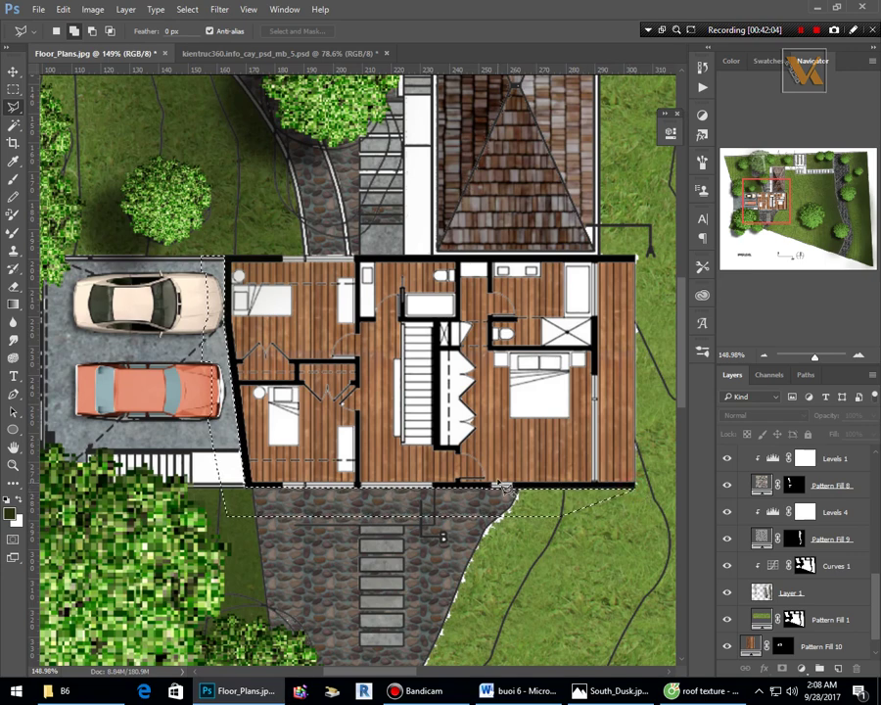
Add a new layer above the wood floor fill and brush shading into the selected strip at 10% opacity.
{"action": "scroll", "coordinate": [441, 528], "scroll_direction": "down", "scroll_amount": 3}
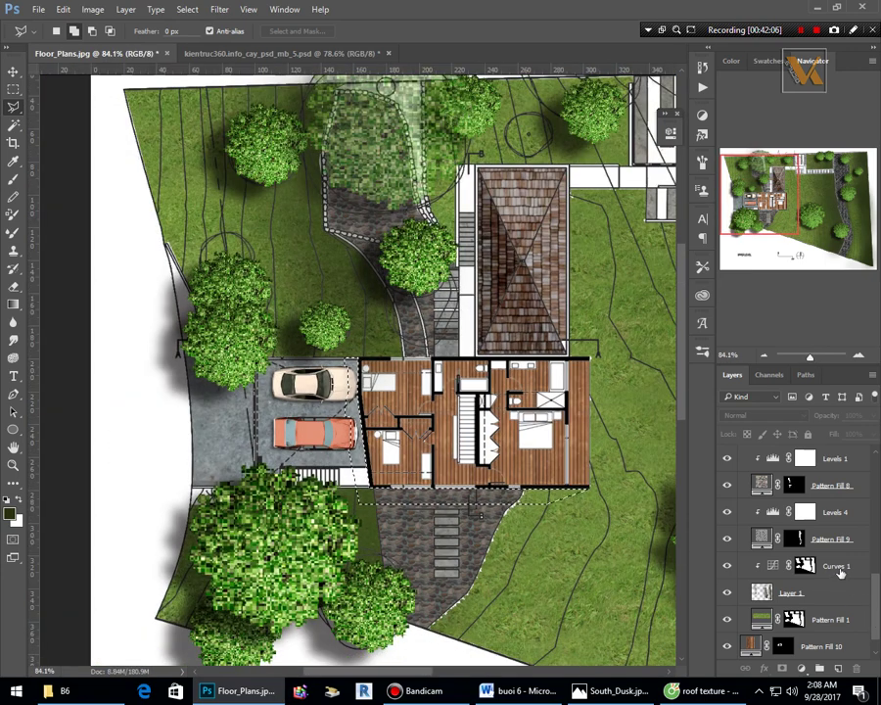
{"action": "scroll", "coordinate": [836, 597], "scroll_direction": "down", "scroll_amount": 1}
{"action": "left_click", "coordinate": [812, 618]}
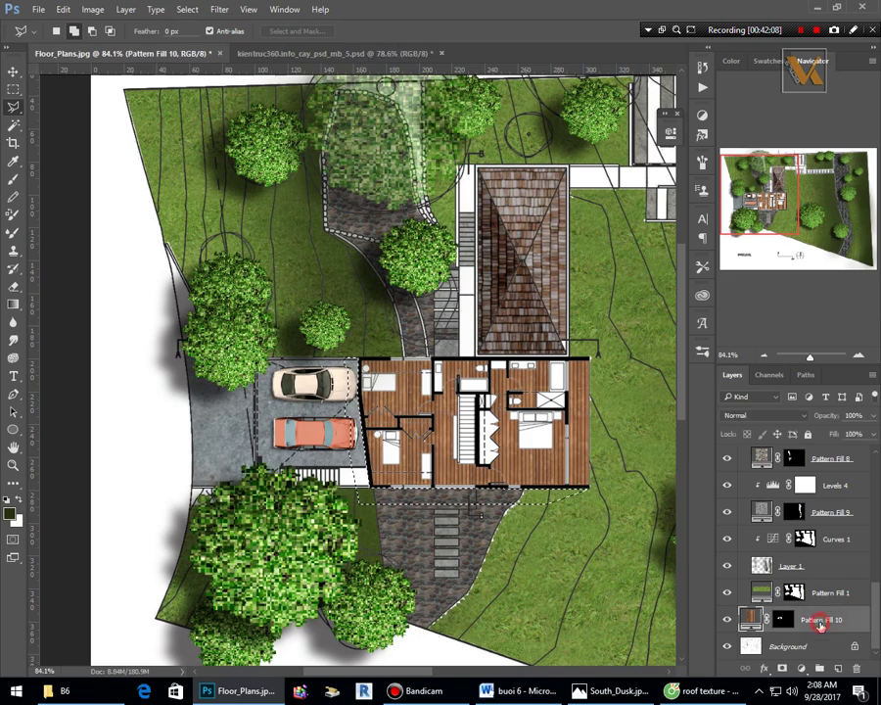
{"action": "left_click", "coordinate": [838, 668]}
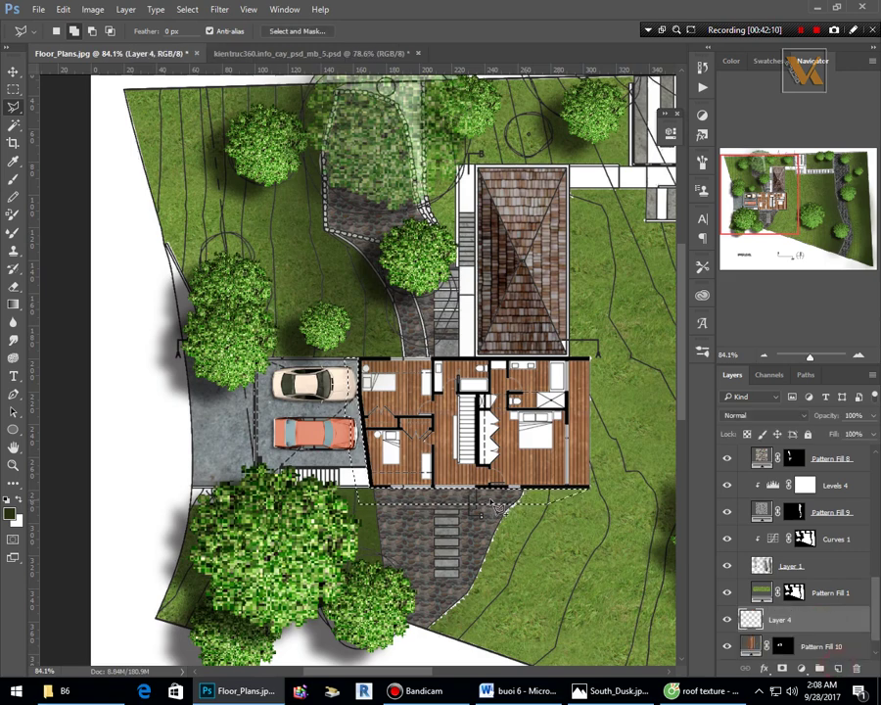
{"action": "key", "text": "b"}
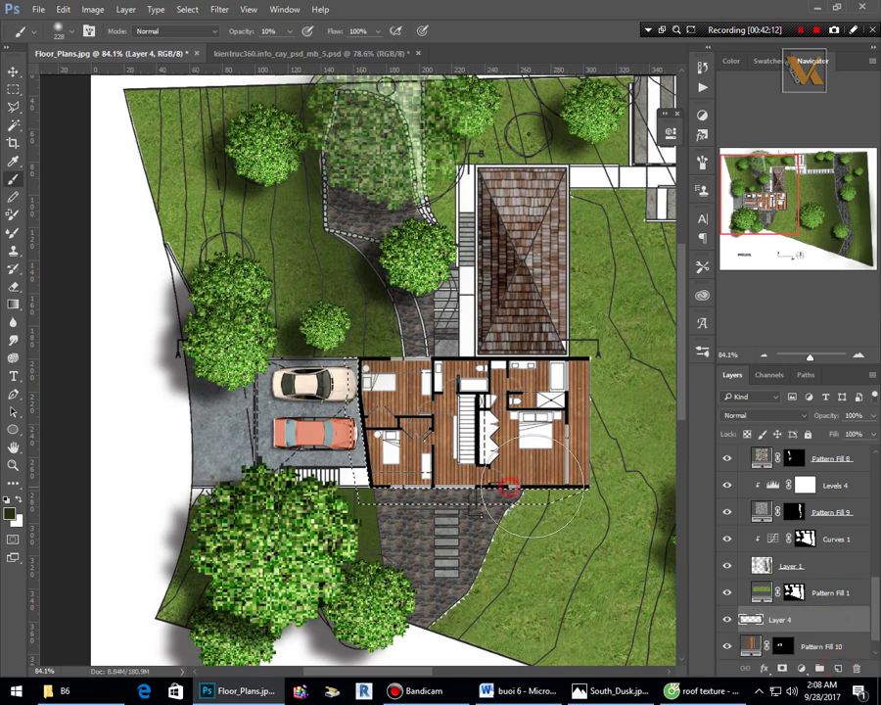
{"action": "left_click_drag", "start_coordinate": [554, 472], "coordinate": [521, 486]}
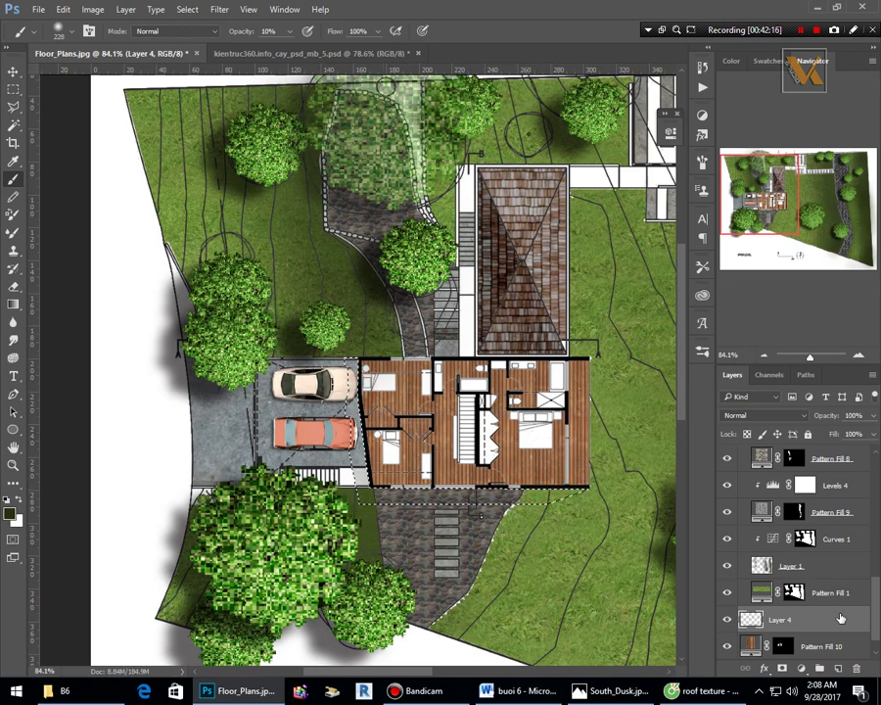
Move the shading layer to the top of the pattern group and darken the house's shadow strip with dark grey 272727.
{"action": "mouse_move", "coordinate": [840, 617]}
{"action": "left_mouse_down"}
{"action": "mouse_move", "coordinate": [849, 323]}
{"action": "mouse_move", "coordinate": [844, 431]}
{"action": "mouse_move", "coordinate": [812, 479]}
{"action": "left_mouse_up"}
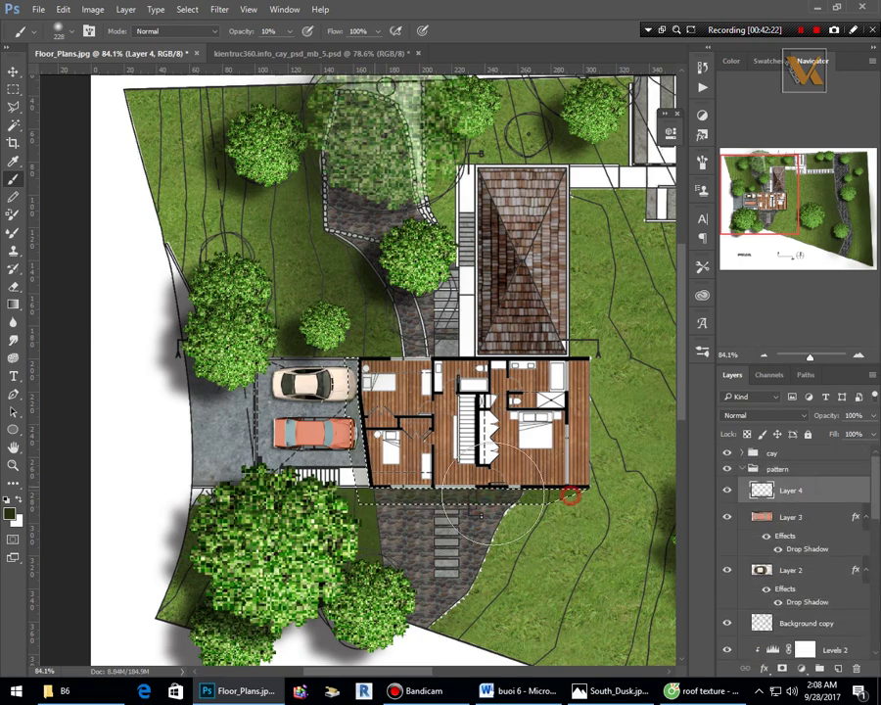
{"action": "left_click", "coordinate": [9, 513]}
{"action": "left_click", "coordinate": [345, 277]}
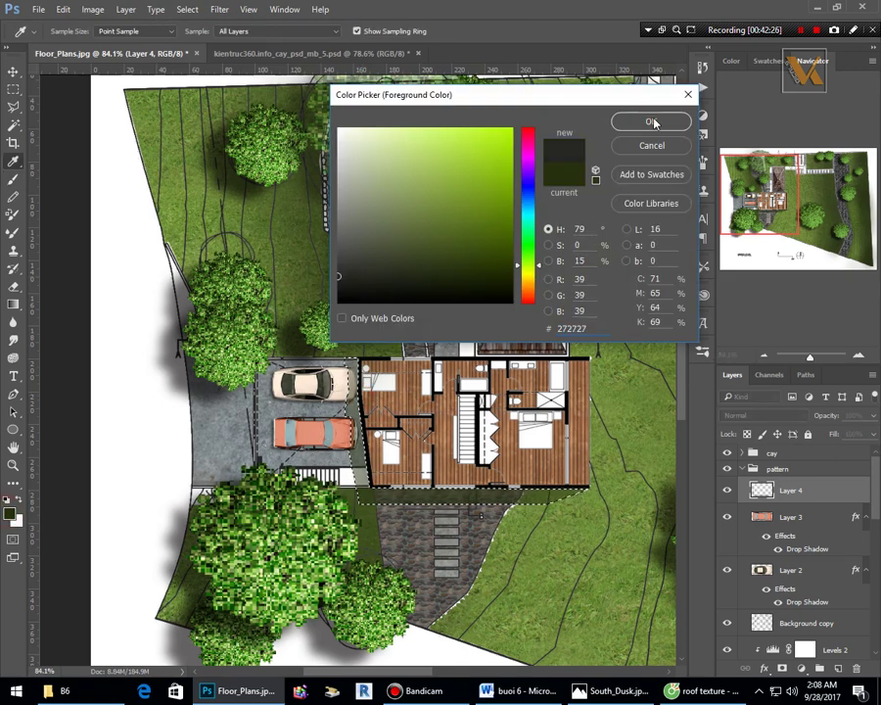
{"action": "left_click", "coordinate": [654, 122]}
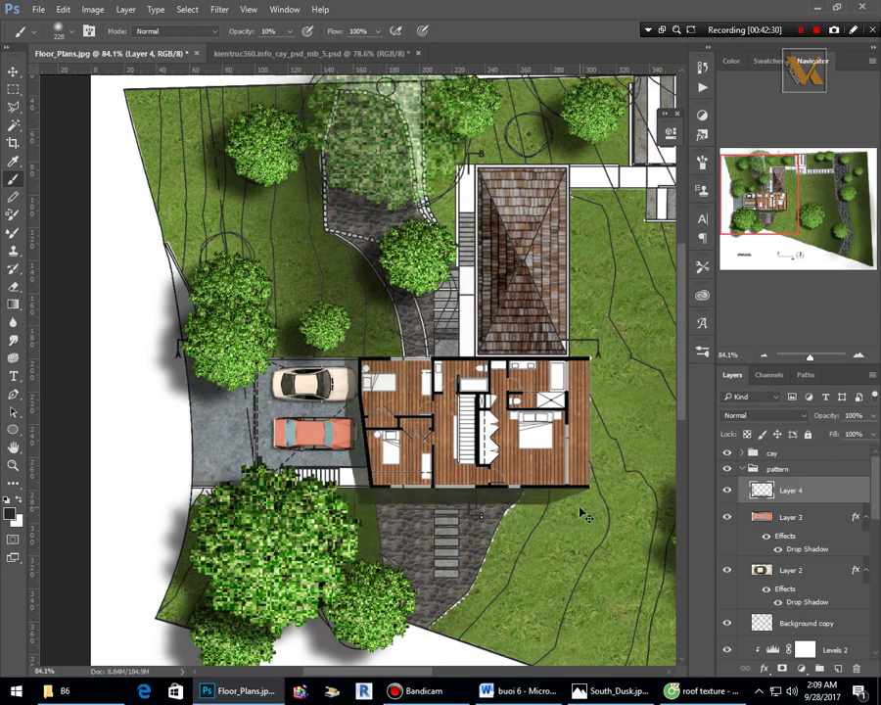
{"action": "scroll", "coordinate": [585, 516], "scroll_direction": "down", "scroll_amount": 4}
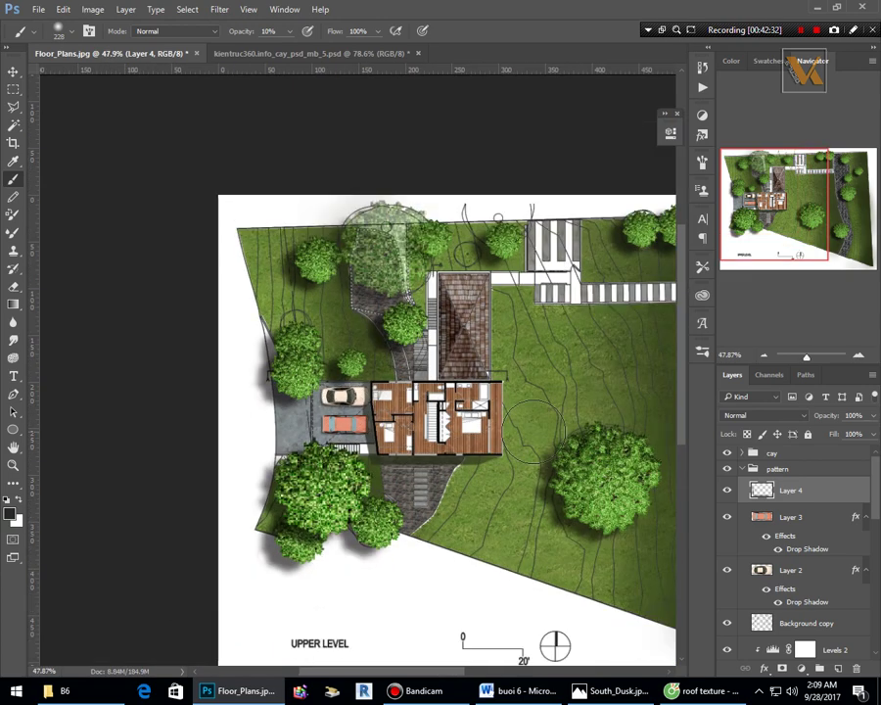
{"action": "scroll", "coordinate": [514, 416], "scroll_direction": "up", "scroll_amount": 4}
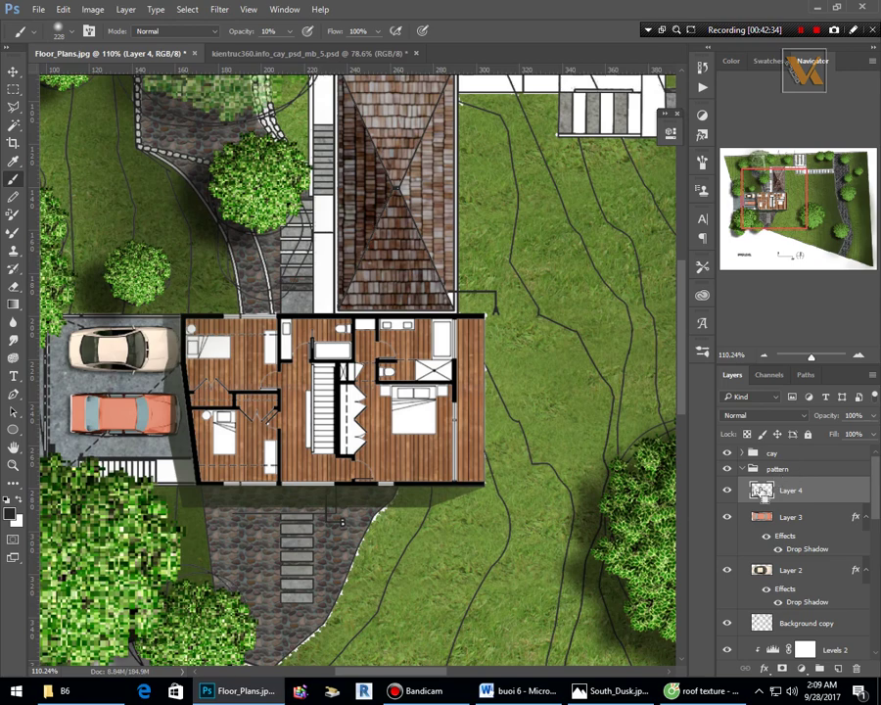
Load the house shadow layer's painted area as a selection, brush more dark shading into it at 10% opacity, and deselect.
{"action": "left_click", "coordinate": [762, 491], "text": "ctrl"}
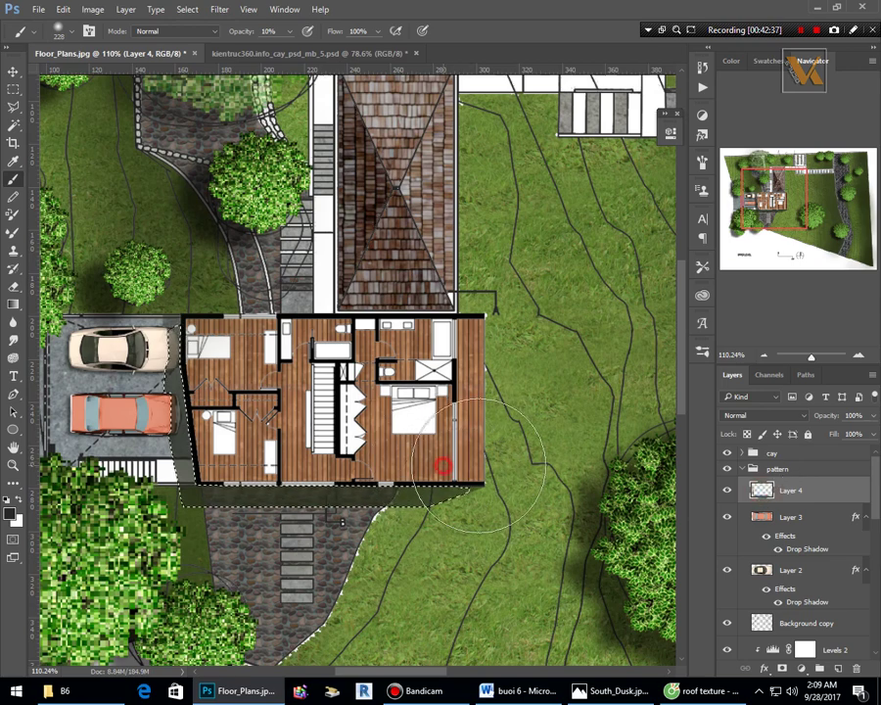
{"action": "mouse_move", "coordinate": [443, 466]}
{"action": "left_mouse_down"}
{"action": "mouse_move", "coordinate": [496, 488]}
{"action": "mouse_move", "coordinate": [457, 491]}
{"action": "mouse_move", "coordinate": [514, 493]}
{"action": "mouse_move", "coordinate": [492, 477]}
{"action": "mouse_move", "coordinate": [473, 492]}
{"action": "mouse_move", "coordinate": [446, 493]}
{"action": "mouse_move", "coordinate": [440, 466]}
{"action": "mouse_move", "coordinate": [254, 352]}
{"action": "mouse_move", "coordinate": [289, 329]}
{"action": "mouse_move", "coordinate": [277, 345]}
{"action": "mouse_move", "coordinate": [260, 298]}
{"action": "left_mouse_up"}
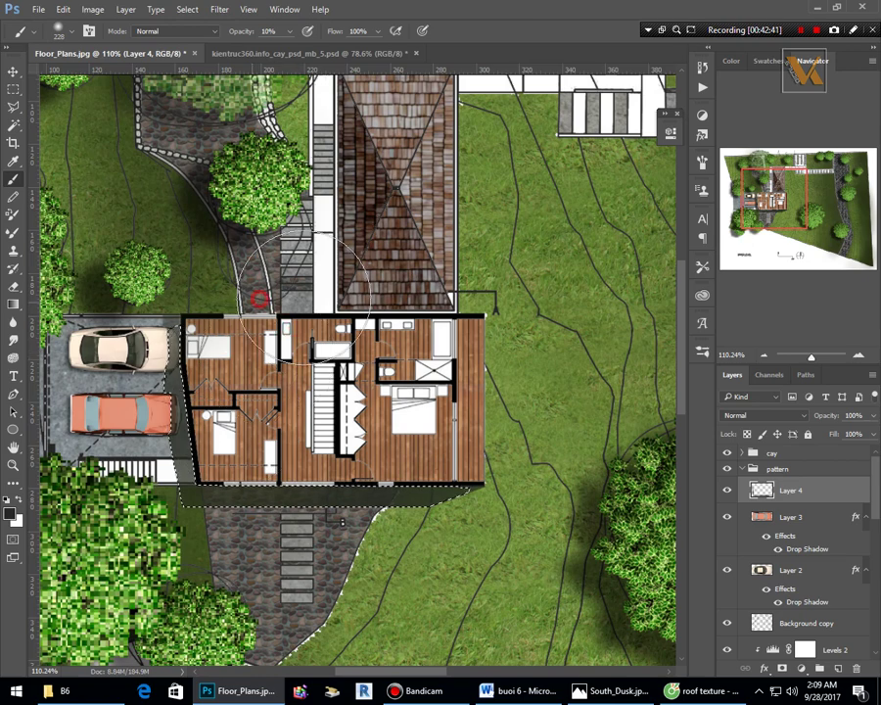
{"action": "scroll", "coordinate": [442, 415], "scroll_direction": "down", "scroll_amount": 2}
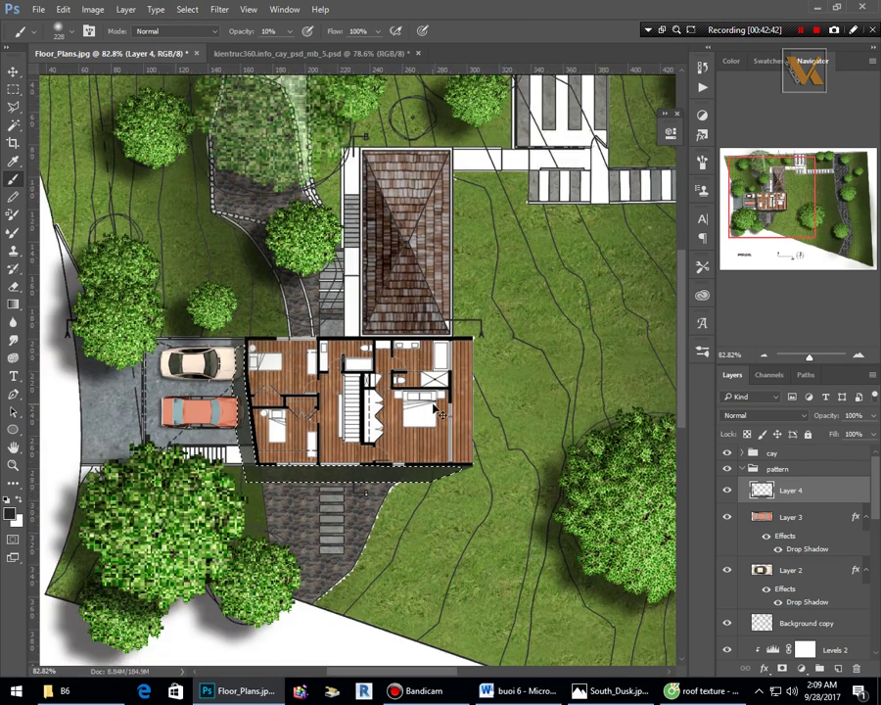
{"action": "scroll", "coordinate": [359, 354], "scroll_direction": "down", "scroll_amount": 2}
{"action": "scroll", "coordinate": [406, 253], "scroll_direction": "up", "scroll_amount": 2}
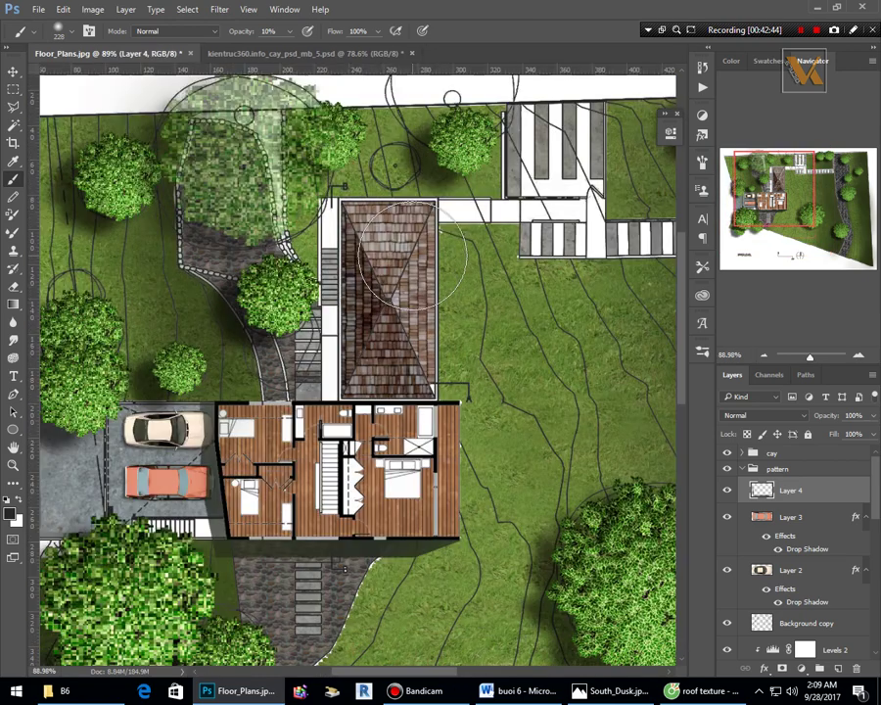
On the house shadow layer, outline a shadow strip along the shingle-roofed building's stair side with the Polygonal Lasso.
{"action": "scroll", "coordinate": [406, 253], "scroll_direction": "up", "scroll_amount": 1}
{"action": "key", "text": "v"}
{"action": "left_click", "coordinate": [385, 328]}
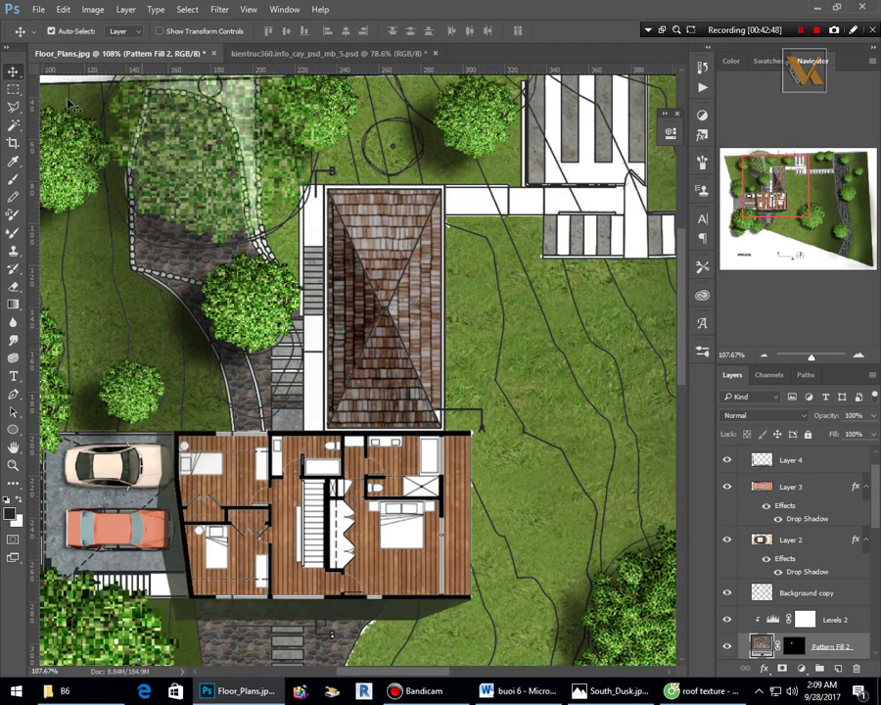
{"action": "left_click", "coordinate": [13, 108]}
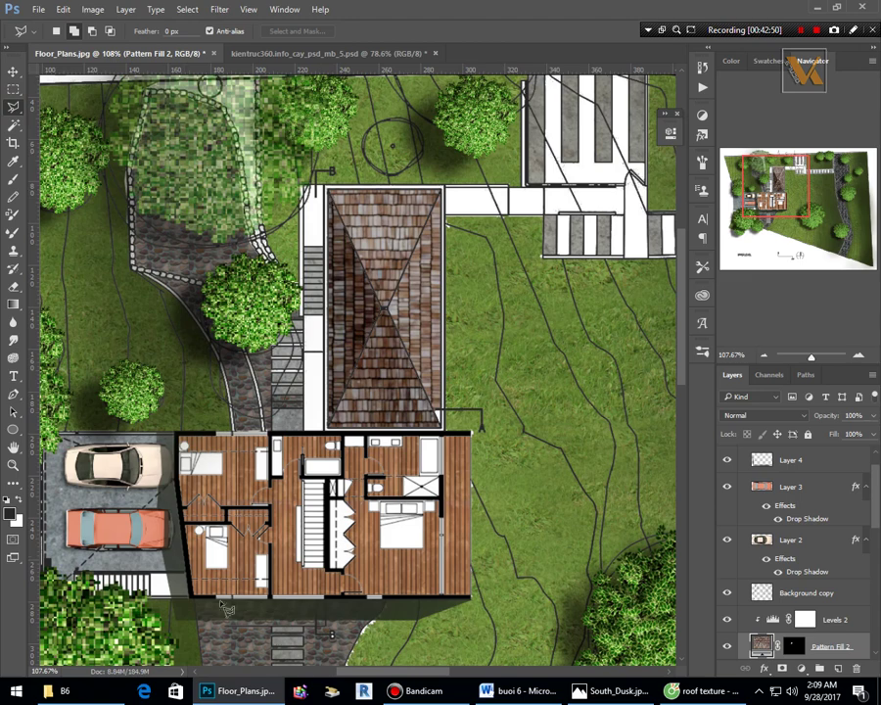
{"action": "key", "text": "v"}
{"action": "left_click", "coordinate": [263, 611]}
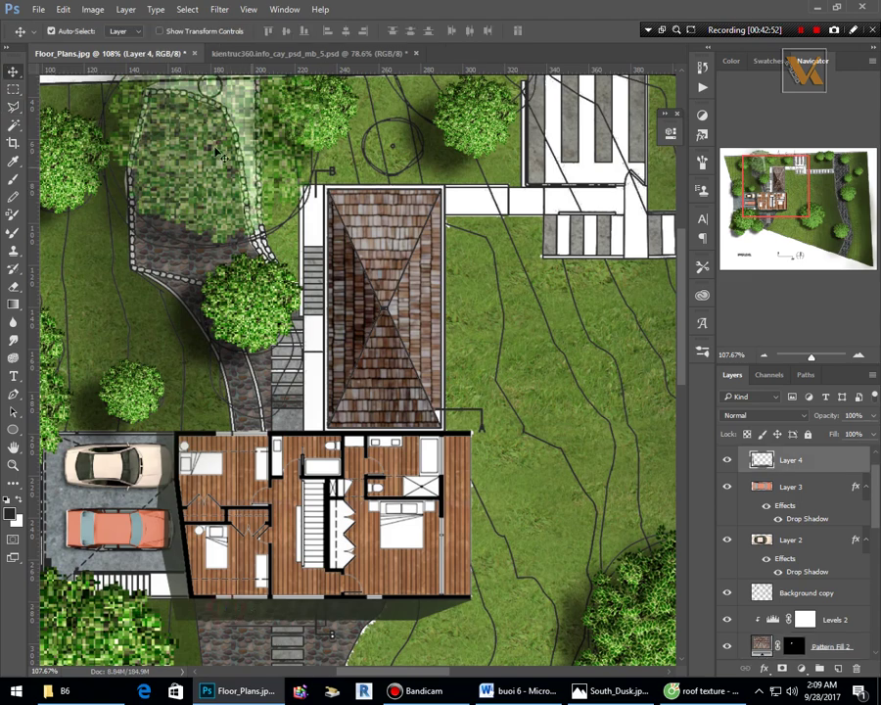
{"action": "left_click", "coordinate": [13, 107]}
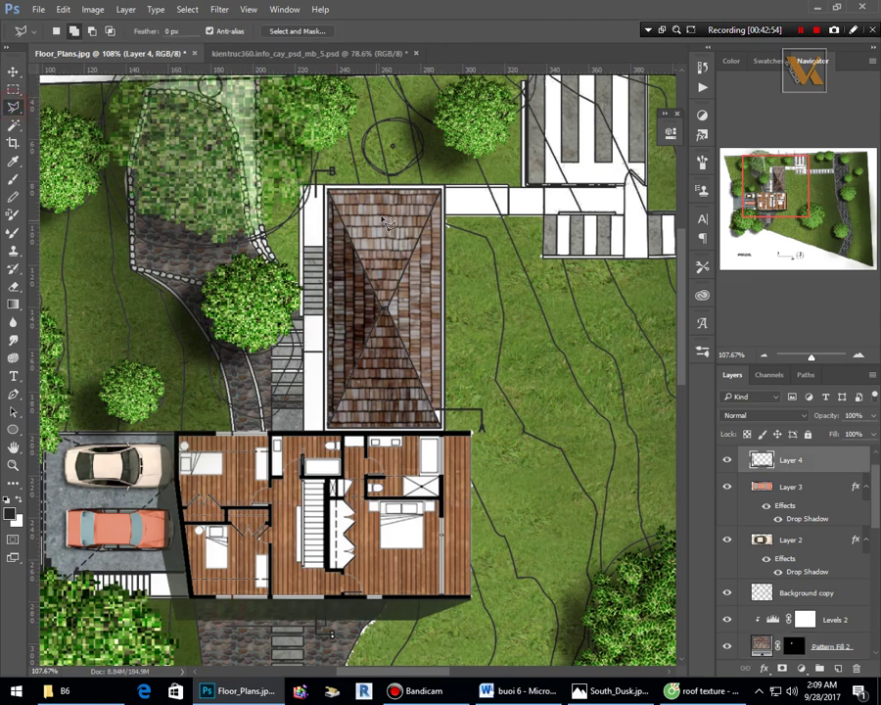
{"action": "left_click", "coordinate": [313, 193]}
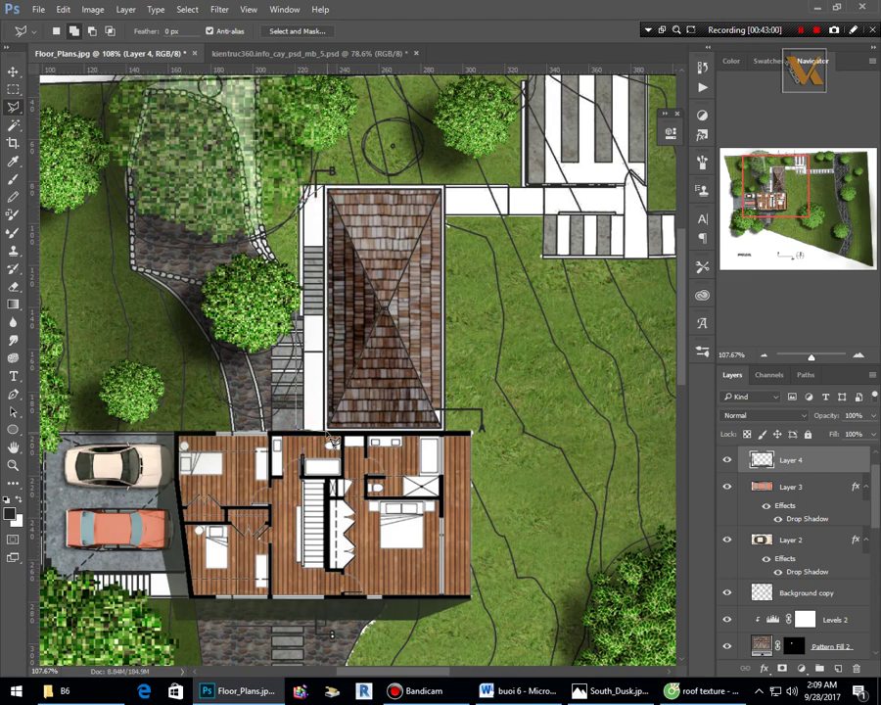
{"action": "left_click", "coordinate": [332, 438]}
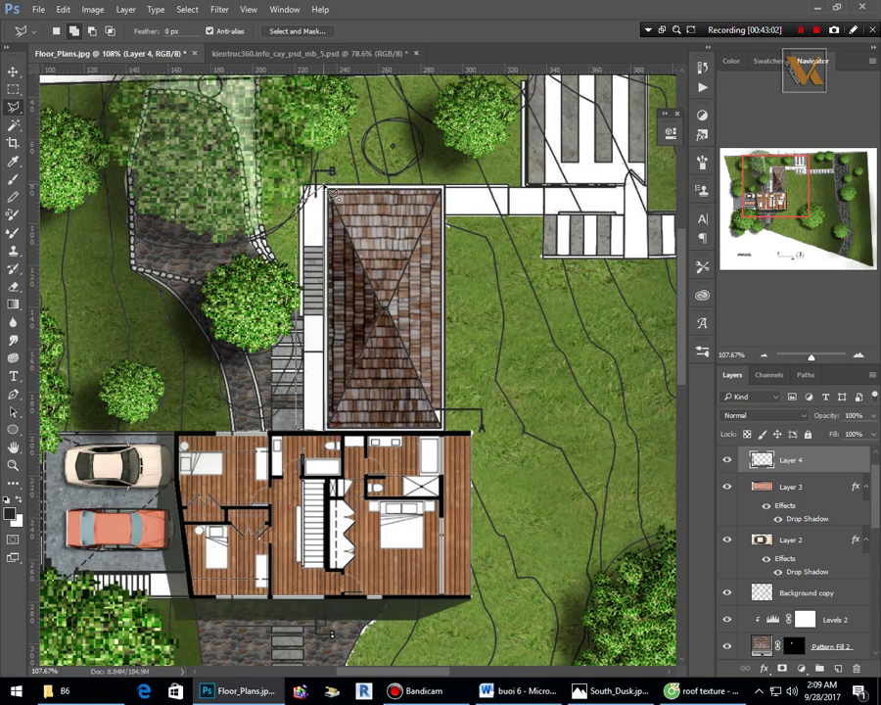
{"action": "double_click", "coordinate": [335, 198]}
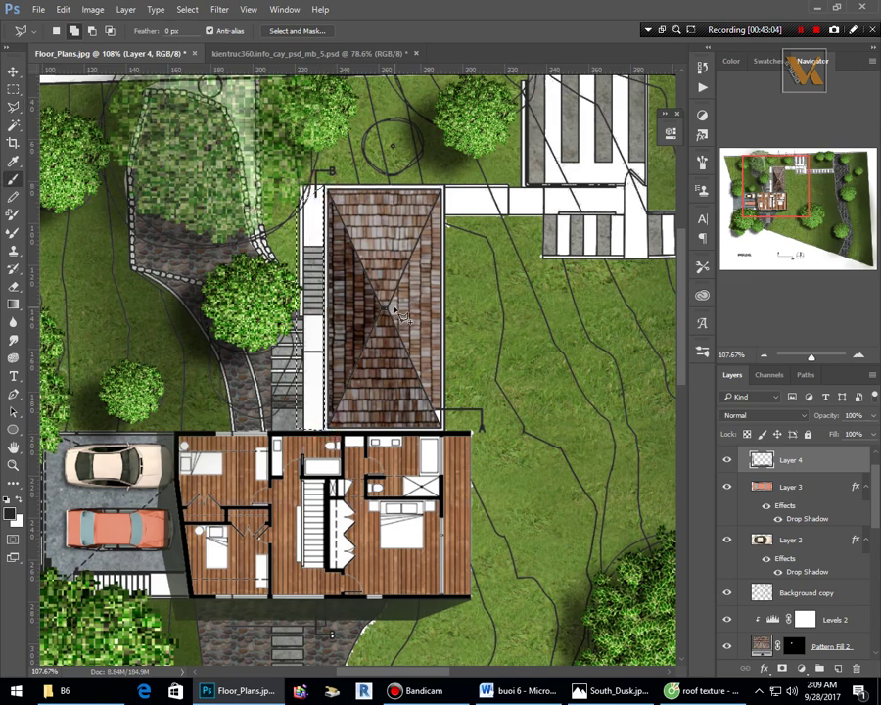
Brush dark shading at 10% opacity into the strip, add the adjoining roof slope to the selection and shade it too.
{"action": "key", "text": "b"}
{"action": "mouse_move", "coordinate": [313, 421]}
{"action": "left_mouse_down"}
{"action": "mouse_move", "coordinate": [313, 216]}
{"action": "mouse_move", "coordinate": [360, 275]}
{"action": "mouse_move", "coordinate": [333, 279]}
{"action": "mouse_move", "coordinate": [341, 318]}
{"action": "mouse_move", "coordinate": [473, 321]}
{"action": "mouse_move", "coordinate": [313, 230]}
{"action": "mouse_move", "coordinate": [298, 232]}
{"action": "mouse_move", "coordinate": [293, 254]}
{"action": "mouse_move", "coordinate": [305, 256]}
{"action": "left_mouse_up"}
{"action": "left_click", "coordinate": [13, 105]}
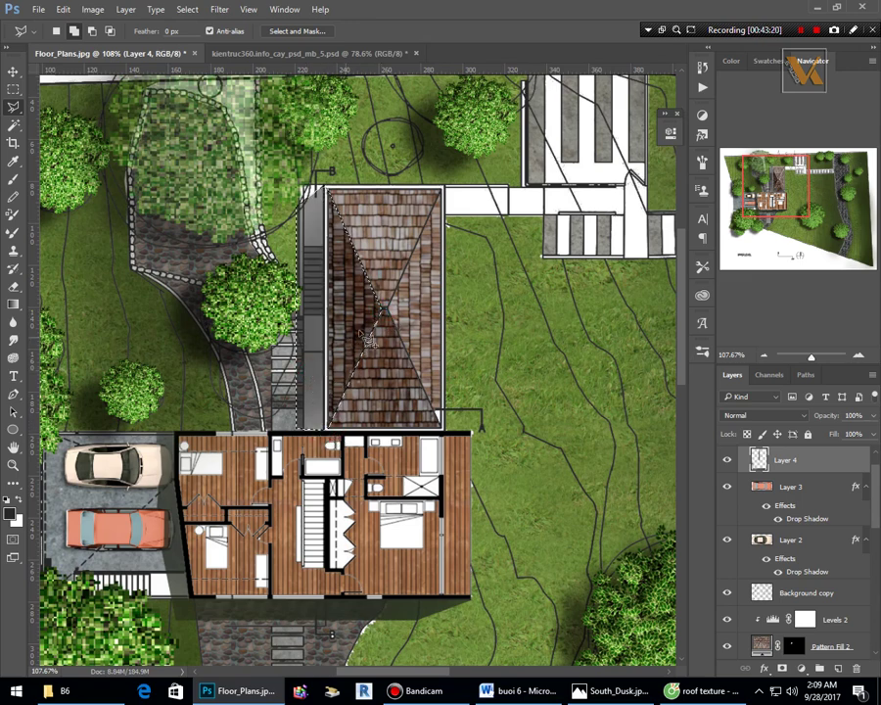
{"action": "key", "text": "b"}
{"action": "mouse_move", "coordinate": [341, 225]}
{"action": "left_mouse_down"}
{"action": "mouse_move", "coordinate": [313, 219]}
{"action": "mouse_move", "coordinate": [359, 264]}
{"action": "mouse_move", "coordinate": [344, 298]}
{"action": "mouse_move", "coordinate": [373, 209]}
{"action": "mouse_move", "coordinate": [371, 274]}
{"action": "mouse_move", "coordinate": [344, 290]}
{"action": "left_mouse_up"}
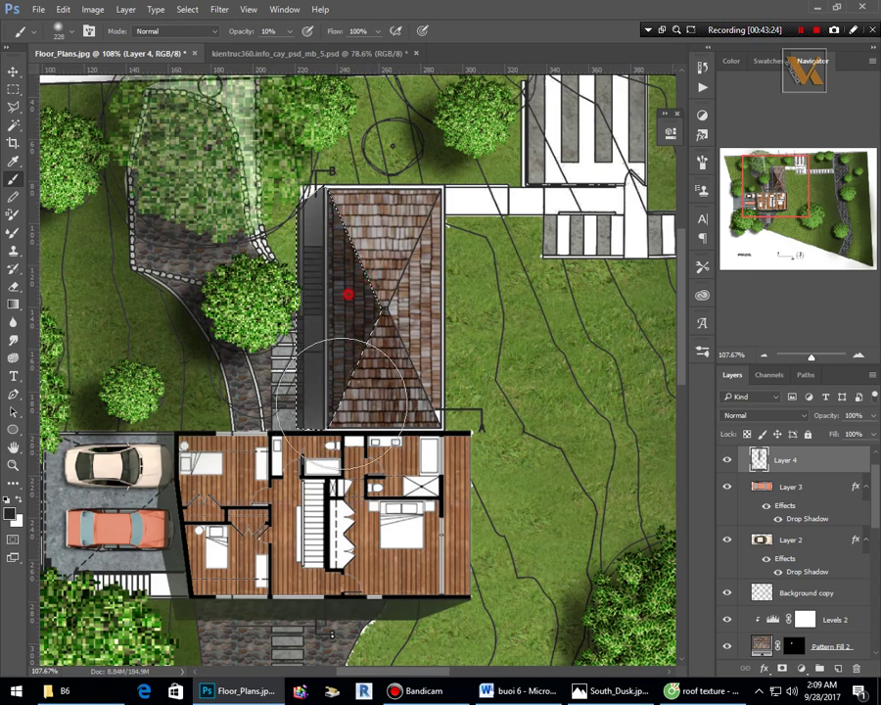
{"action": "scroll", "coordinate": [283, 240], "scroll_direction": "down", "scroll_amount": 6}
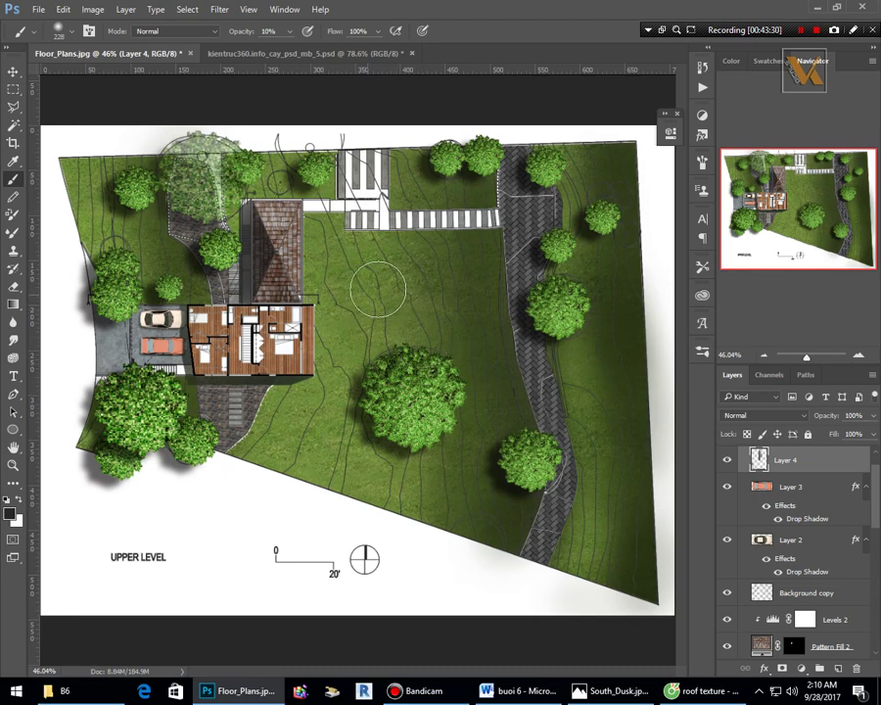
Add a new layer above the cay group and brush soft dark shading onto the site's trees at 10% opacity.
{"action": "scroll", "coordinate": [790, 484], "scroll_direction": "up", "scroll_amount": 1}
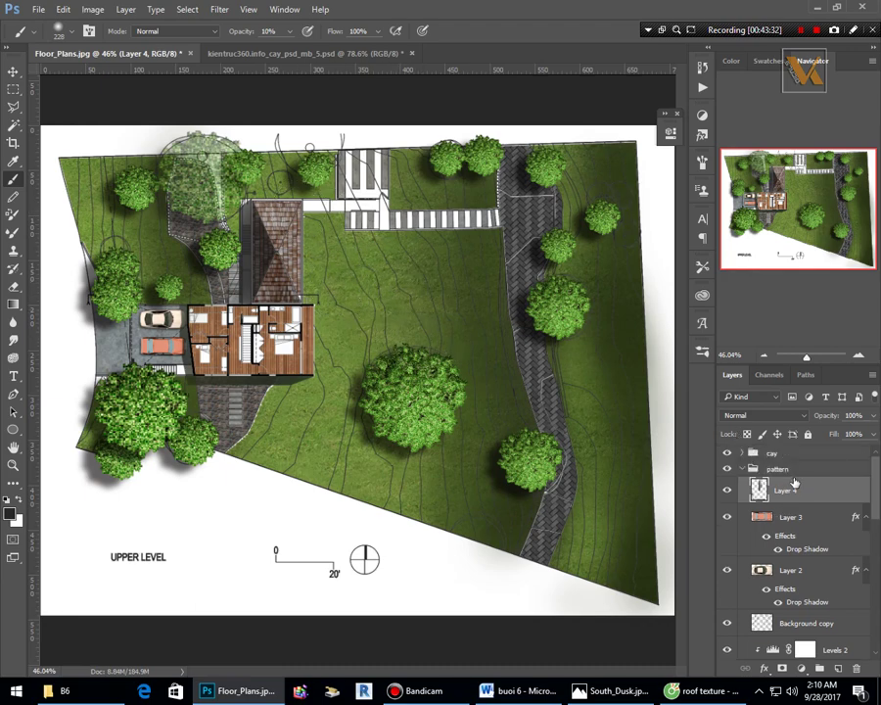
{"action": "left_click", "coordinate": [805, 455]}
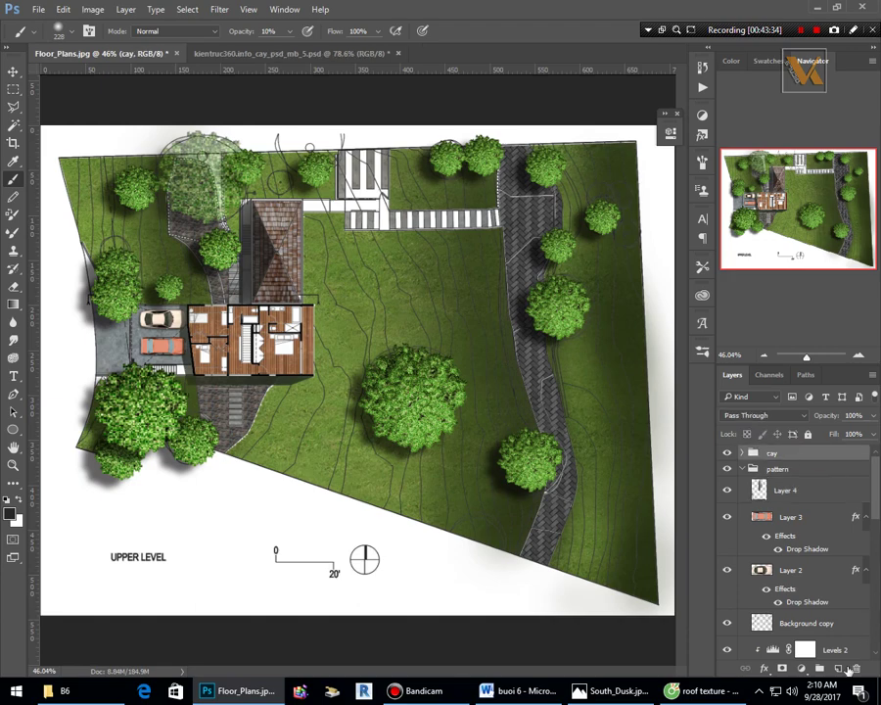
{"action": "left_click", "coordinate": [838, 670]}
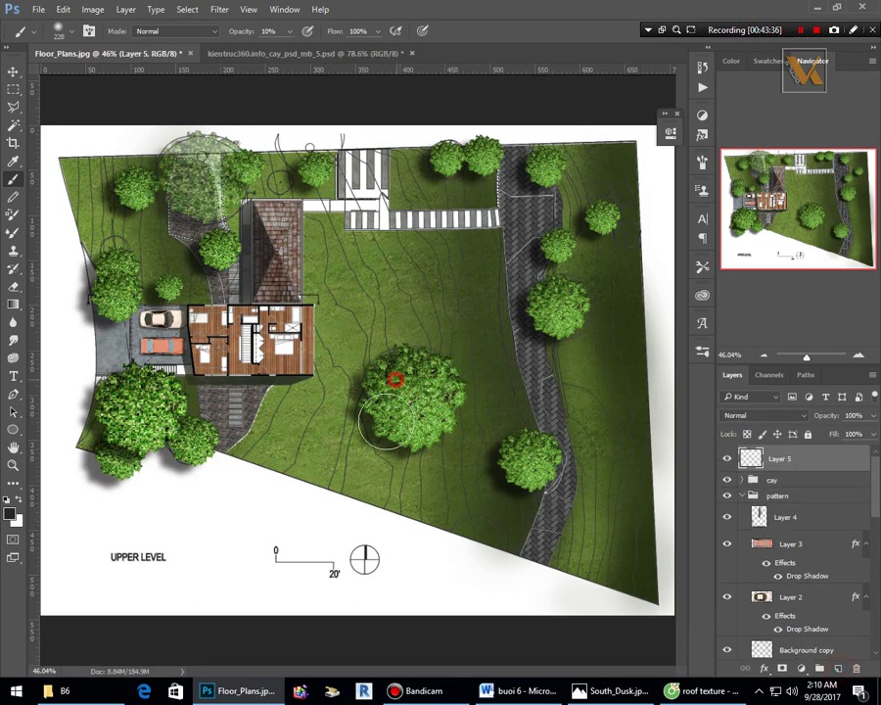
{"action": "mouse_move", "coordinate": [368, 389]}
{"action": "left_mouse_down"}
{"action": "mouse_move", "coordinate": [388, 436]}
{"action": "mouse_move", "coordinate": [358, 422]}
{"action": "mouse_move", "coordinate": [387, 415]}
{"action": "left_mouse_up"}
{"action": "mouse_move", "coordinate": [505, 468]}
{"action": "left_mouse_down"}
{"action": "mouse_move", "coordinate": [513, 474]}
{"action": "mouse_move", "coordinate": [499, 464]}
{"action": "mouse_move", "coordinate": [529, 468]}
{"action": "mouse_move", "coordinate": [510, 478]}
{"action": "mouse_move", "coordinate": [513, 470]}
{"action": "left_mouse_up"}
{"action": "mouse_move", "coordinate": [538, 311]}
{"action": "left_mouse_down"}
{"action": "mouse_move", "coordinate": [531, 318]}
{"action": "mouse_move", "coordinate": [533, 311]}
{"action": "mouse_move", "coordinate": [563, 339]}
{"action": "mouse_move", "coordinate": [530, 309]}
{"action": "mouse_move", "coordinate": [554, 246]}
{"action": "mouse_move", "coordinate": [534, 241]}
{"action": "left_mouse_up"}
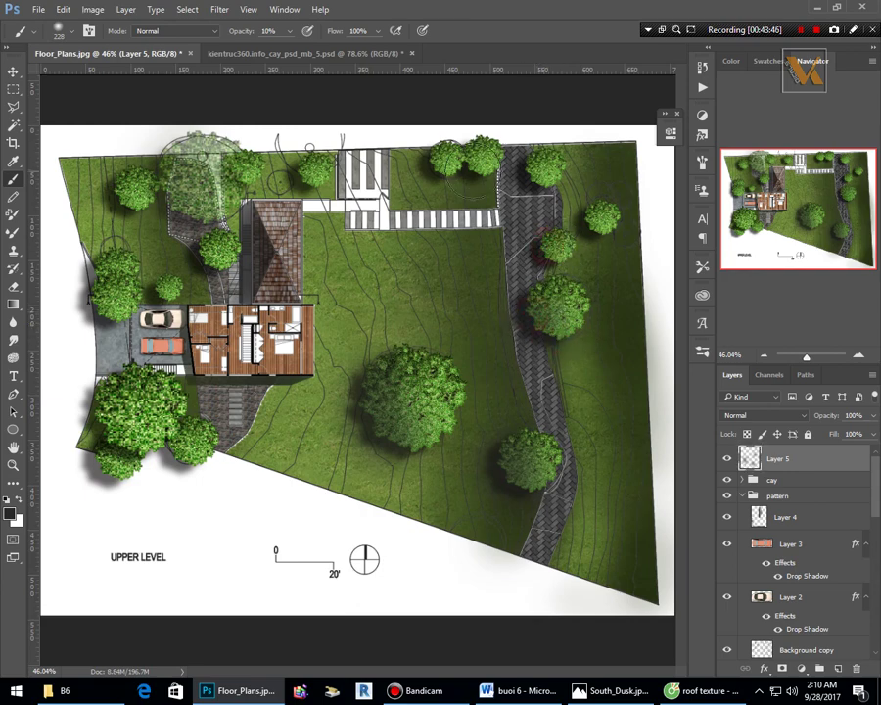
{"action": "mouse_move", "coordinate": [98, 299]}
{"action": "left_mouse_down"}
{"action": "mouse_move", "coordinate": [110, 415]}
{"action": "mouse_move", "coordinate": [98, 466]}
{"action": "mouse_move", "coordinate": [123, 474]}
{"action": "mouse_move", "coordinate": [185, 447]}
{"action": "mouse_move", "coordinate": [192, 460]}
{"action": "mouse_move", "coordinate": [117, 391]}
{"action": "mouse_move", "coordinate": [137, 300]}
{"action": "mouse_move", "coordinate": [213, 250]}
{"action": "mouse_move", "coordinate": [170, 165]}
{"action": "mouse_move", "coordinate": [172, 147]}
{"action": "mouse_move", "coordinate": [129, 192]}
{"action": "mouse_move", "coordinate": [132, 203]}
{"action": "left_mouse_up"}
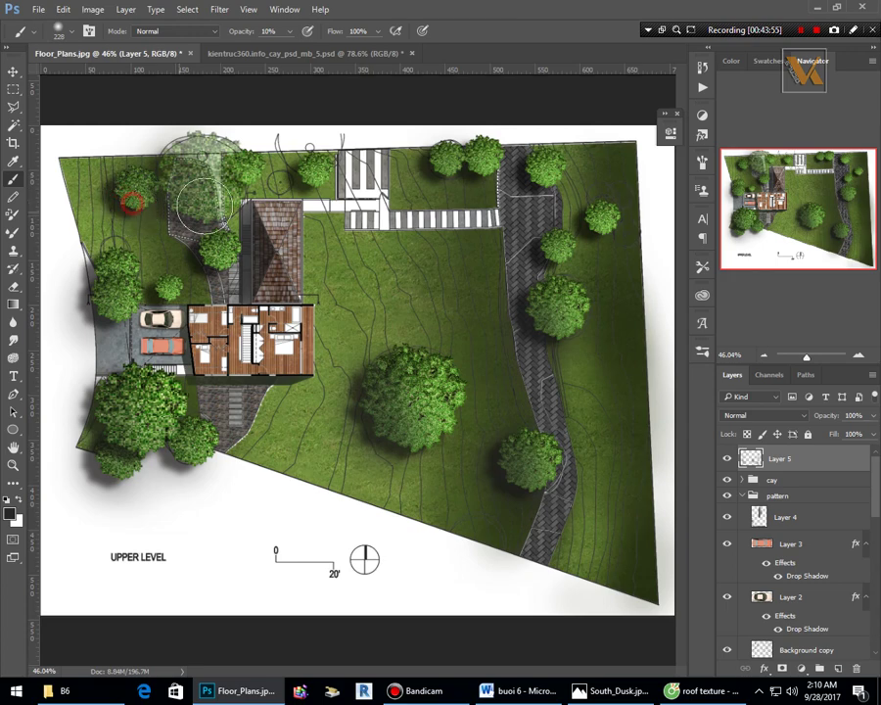
{"action": "left_click_drag", "start_coordinate": [277, 181], "coordinate": [331, 196]}
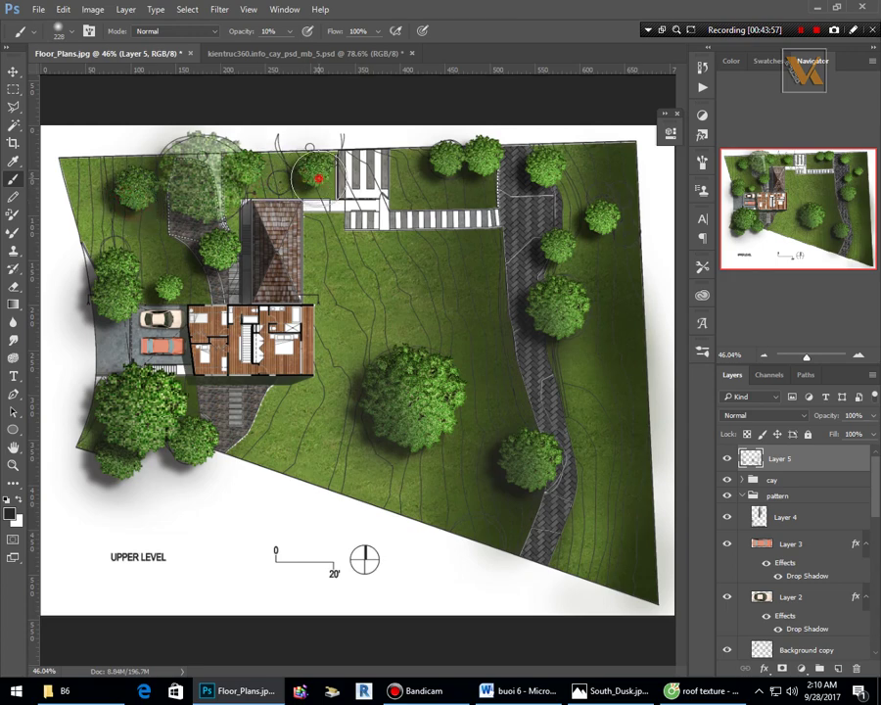
Select the Background layer holding the original plan drawing and toggle its visibility off and on to check it.
{"action": "scroll", "coordinate": [393, 326], "scroll_direction": "down", "scroll_amount": 3}
{"action": "scroll", "coordinate": [403, 313], "scroll_direction": "up", "scroll_amount": 1}
{"action": "scroll", "coordinate": [326, 330], "scroll_direction": "up", "scroll_amount": 4}
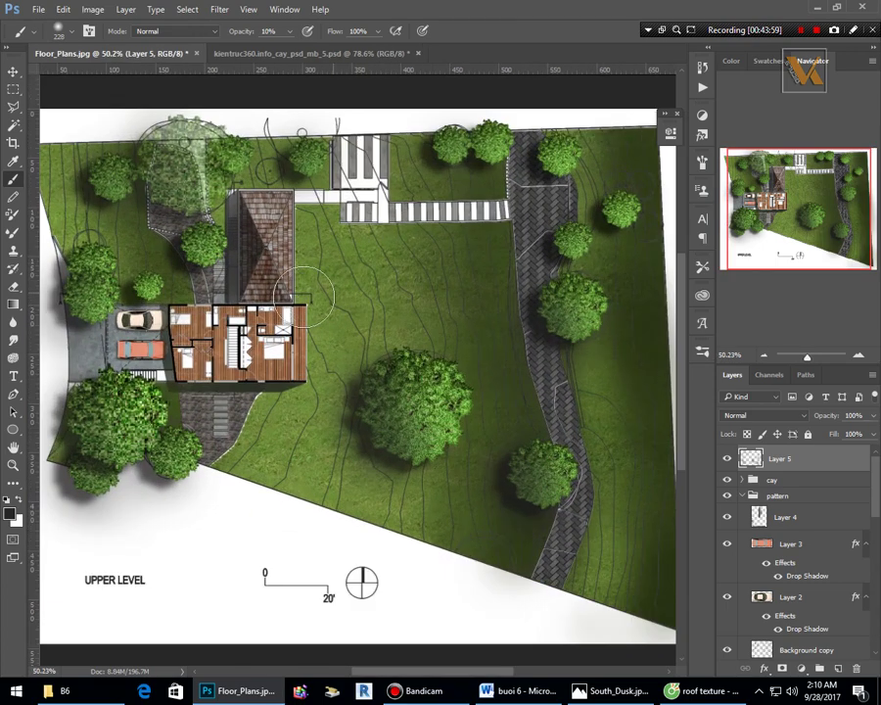
{"action": "key", "text": "v"}
{"action": "scroll", "coordinate": [228, 362], "scroll_direction": "up", "scroll_amount": 5}
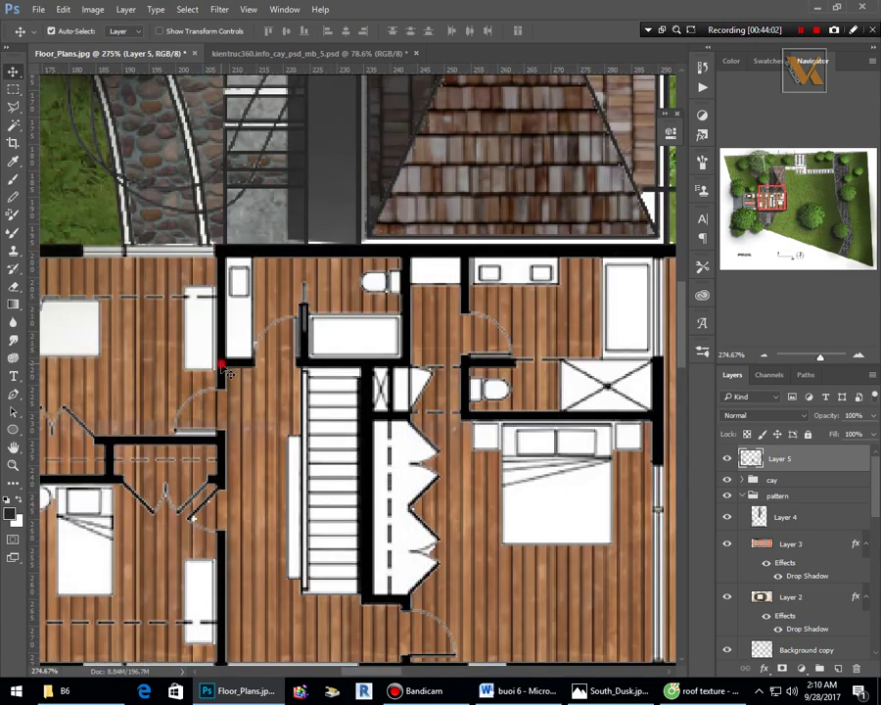
{"action": "left_click", "coordinate": [225, 372]}
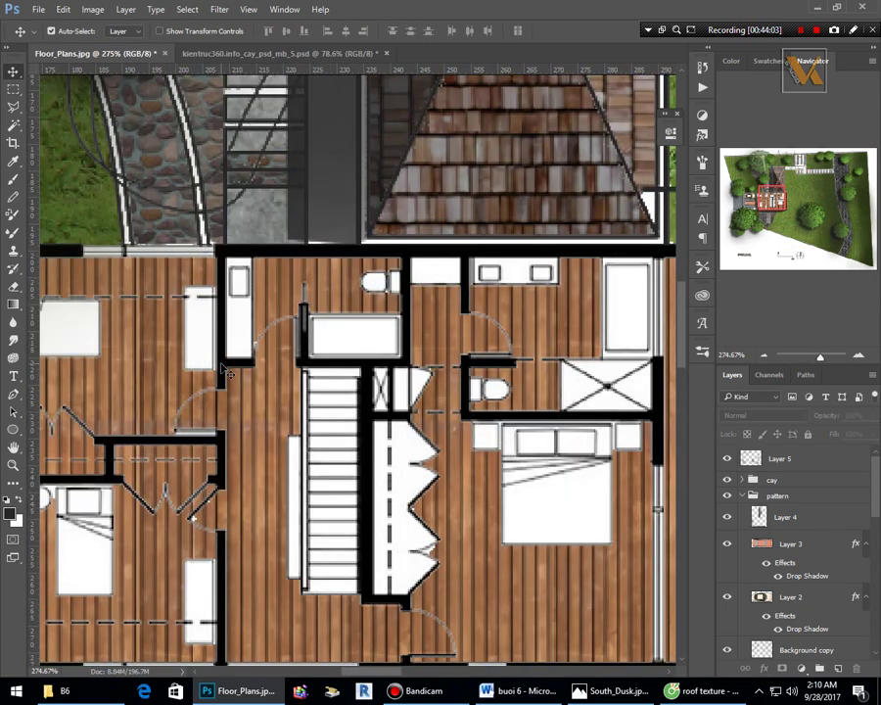
{"action": "scroll", "coordinate": [226, 364], "scroll_direction": "down", "scroll_amount": 3}
{"action": "scroll", "coordinate": [787, 555], "scroll_direction": "down", "scroll_amount": 2}
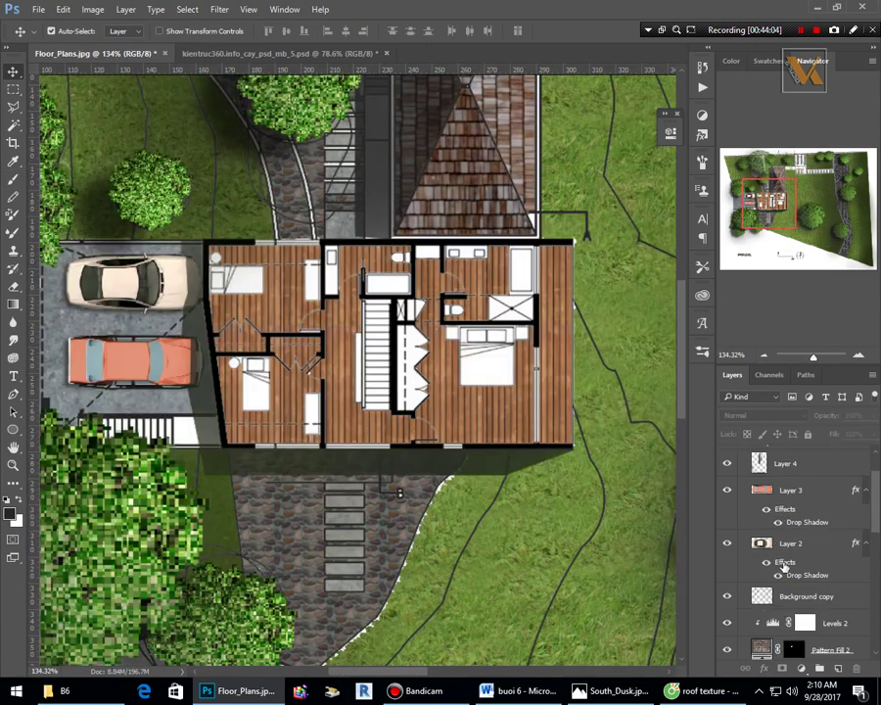
{"action": "scroll", "coordinate": [787, 555], "scroll_direction": "up", "scroll_amount": 2}
{"action": "left_click_drag", "start_coordinate": [878, 500], "coordinate": [878, 646]}
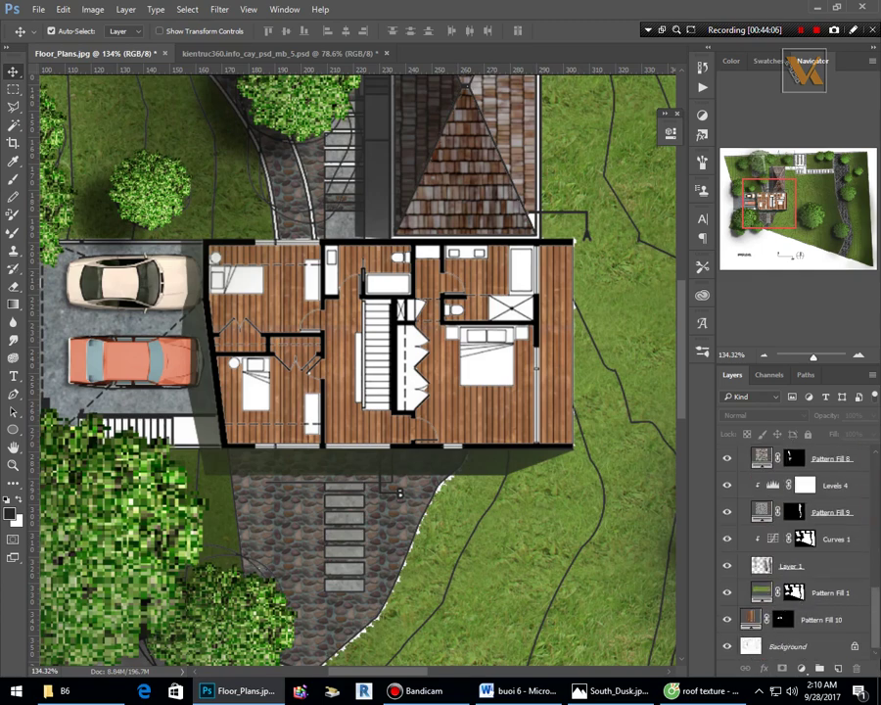
{"action": "left_click", "coordinate": [788, 646]}
{"action": "left_click", "coordinate": [726, 646]}
{"action": "left_click", "coordinate": [726, 646]}
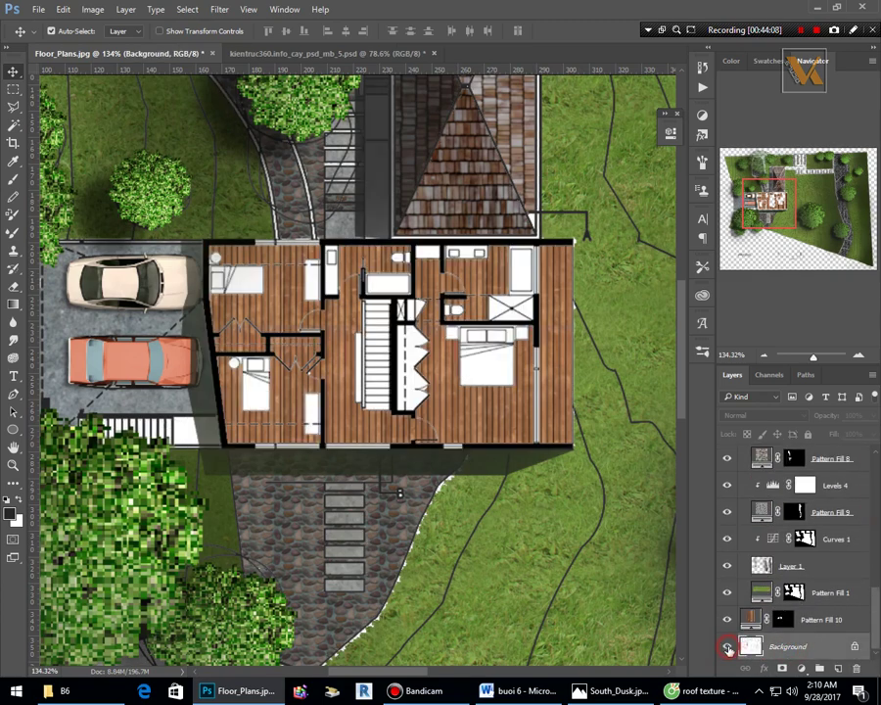
Outline the whole house along its outer walls with the Polygonal Lasso.
{"action": "left_click", "coordinate": [13, 103]}
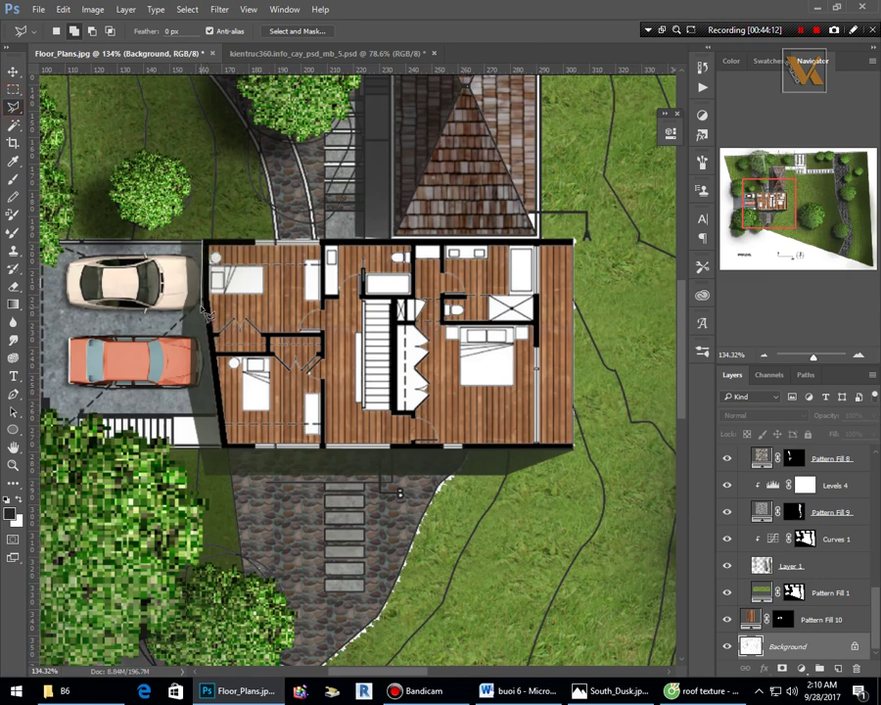
{"action": "left_click", "coordinate": [222, 451]}
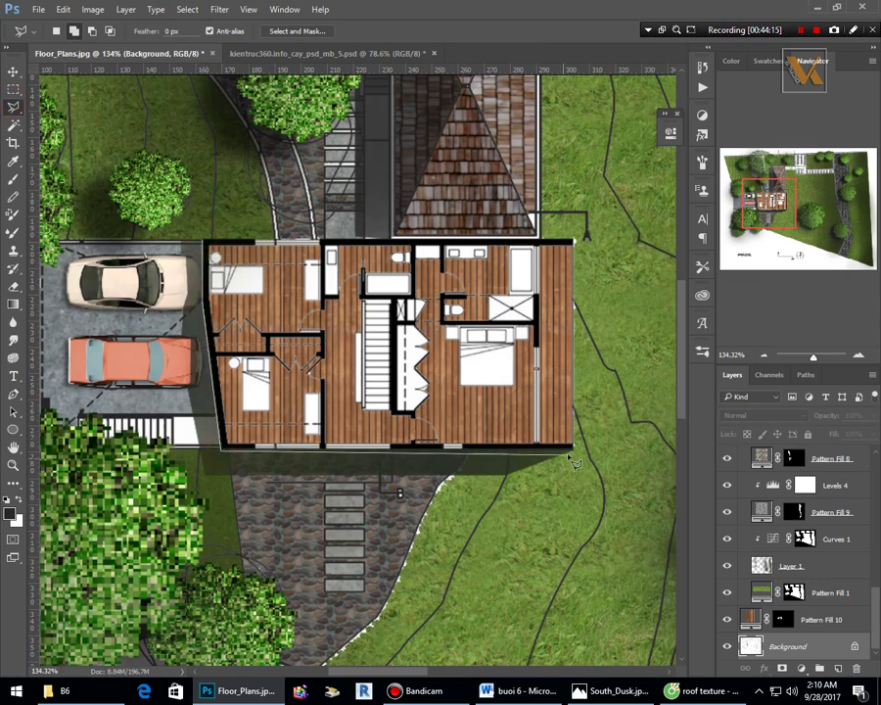
{"action": "left_click", "coordinate": [582, 238]}
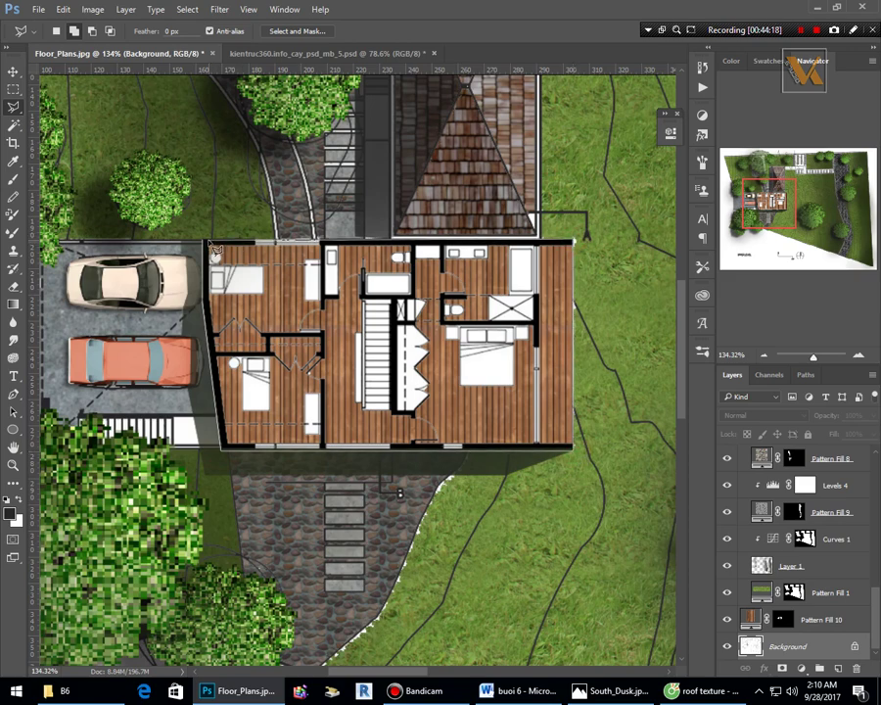
{"action": "left_click", "coordinate": [209, 242]}
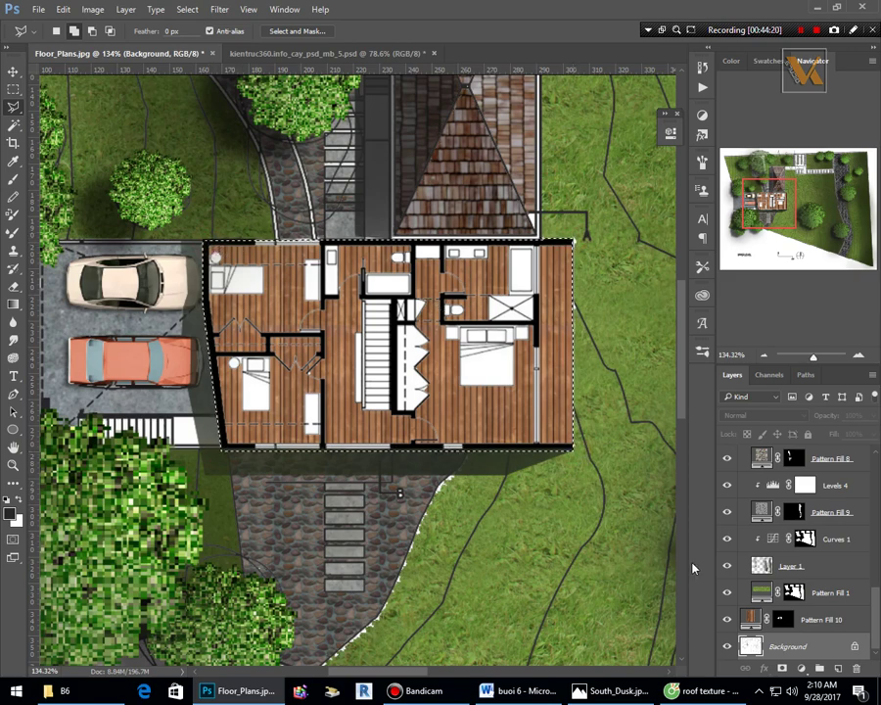
Copy the selected house drawing to a new layer and move that layer to the top of the layer stack.
{"action": "right_click", "coordinate": [363, 295]}
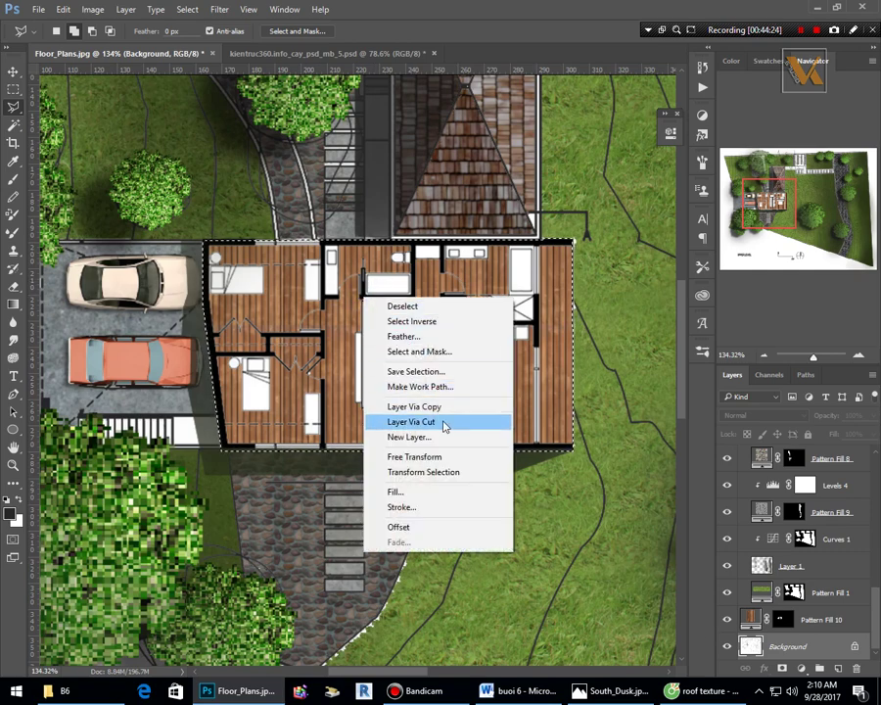
{"action": "left_click", "coordinate": [444, 408]}
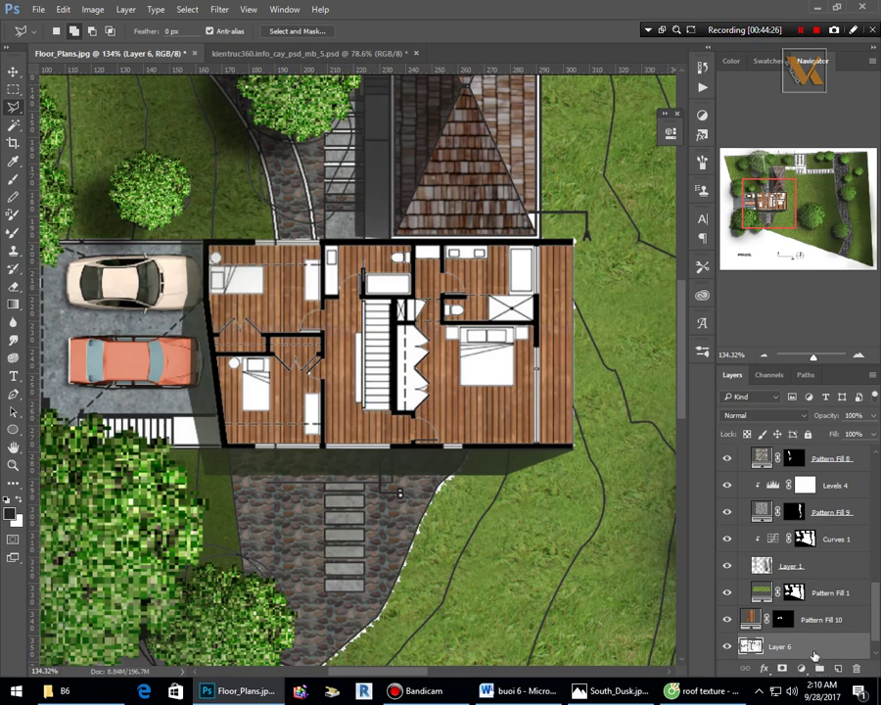
{"action": "left_click_drag", "start_coordinate": [820, 622], "coordinate": [766, 461]}
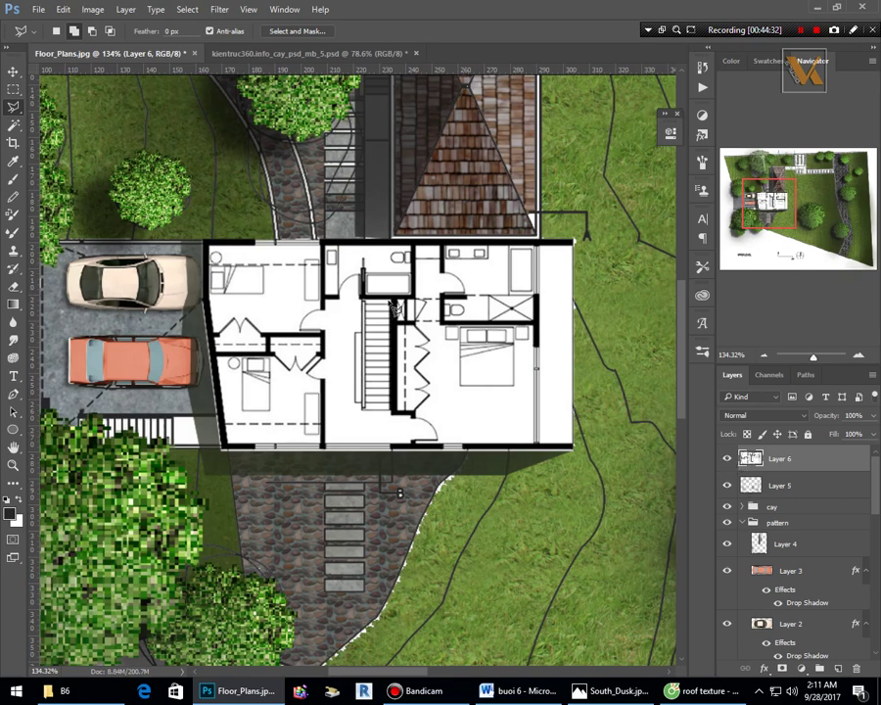
Delete all white areas from the house layer using a non-contiguous Magic Wand selection at tolerance 6, and clear the selection.
{"action": "left_click", "coordinate": [14, 127]}
{"action": "left_click", "coordinate": [450, 401]}
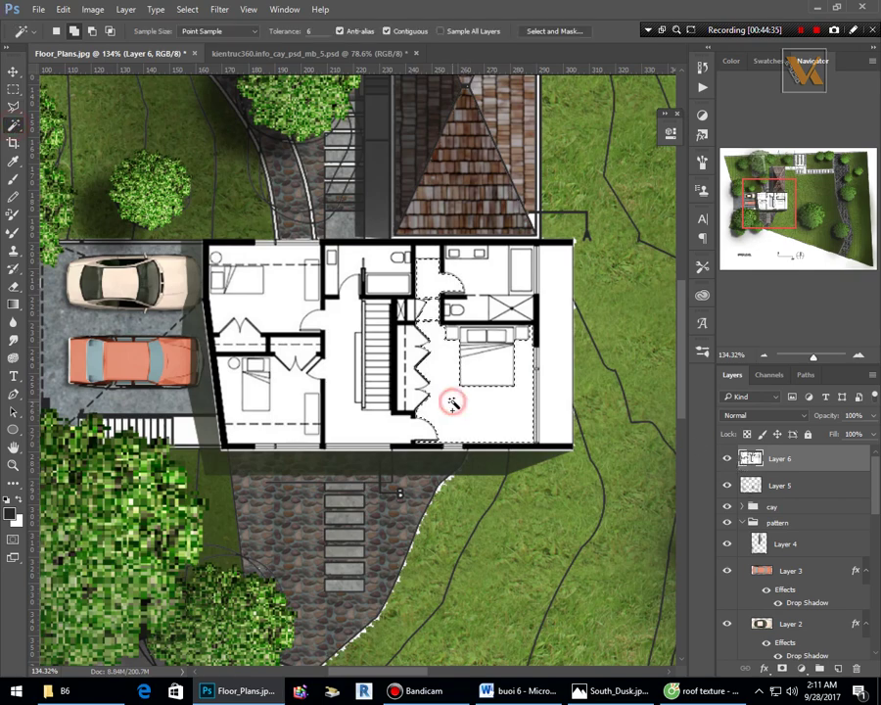
{"action": "left_click", "coordinate": [387, 31]}
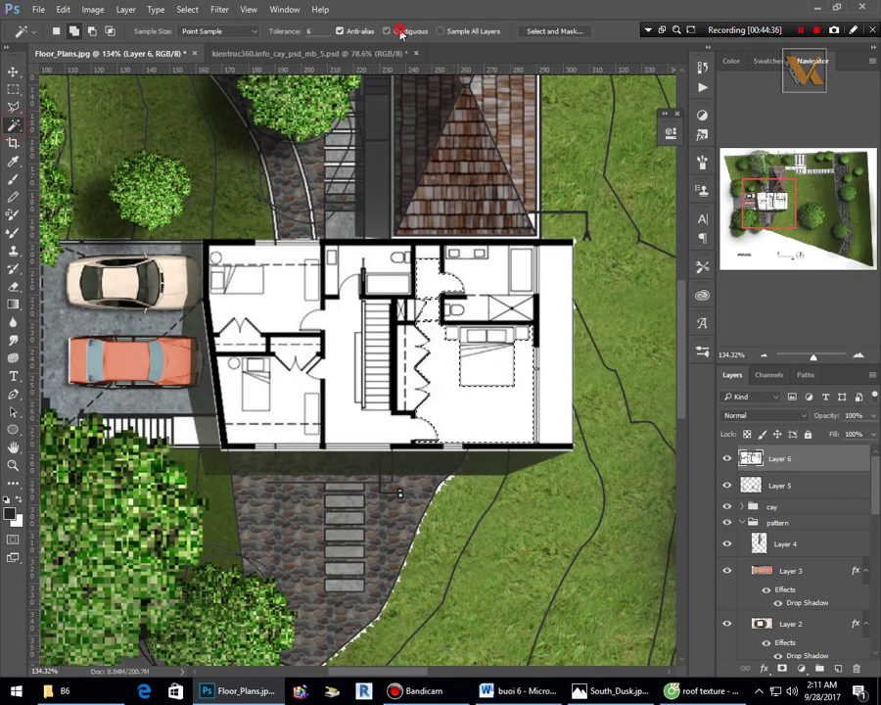
{"action": "left_click", "coordinate": [469, 411]}
{"action": "key", "text": "Delete"}
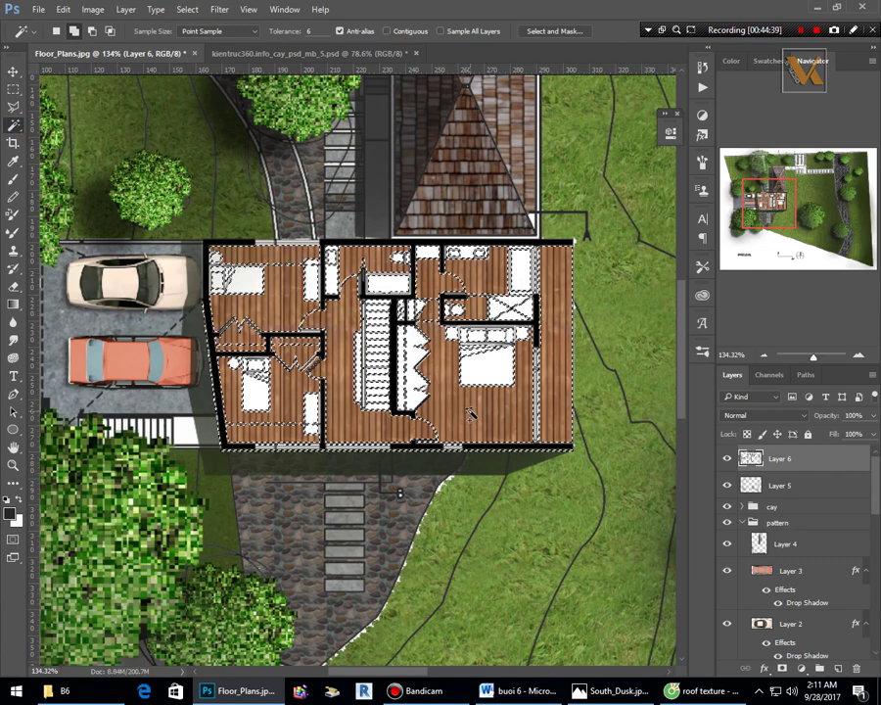
{"action": "key", "text": "ctrl+d"}
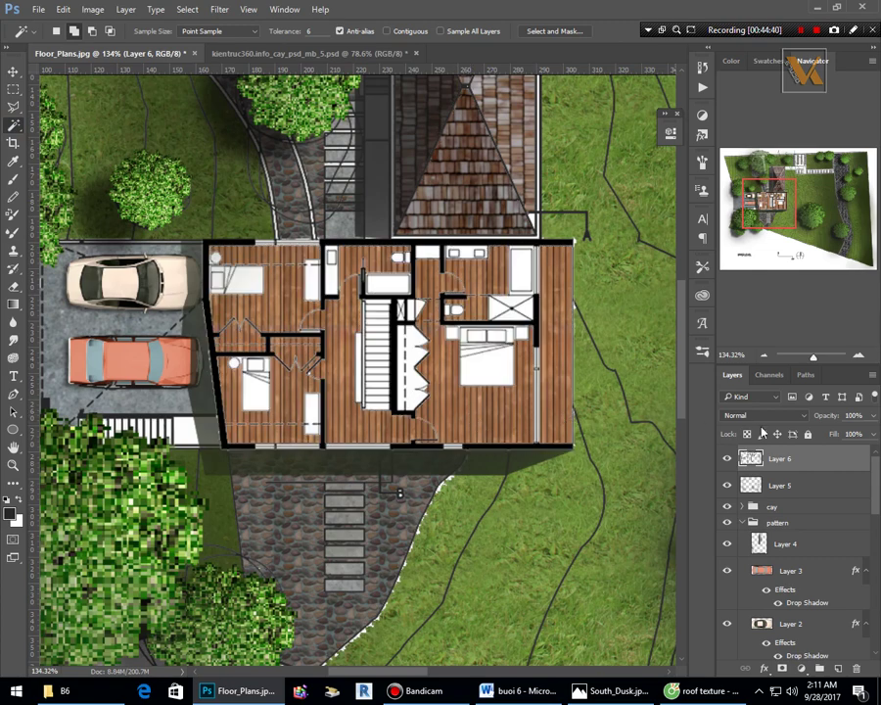
Add two stacked drop shadows to the house layer, each Multiply at 50% opacity, 30° angle, 5 px distance and 5 px size.
{"action": "double_click", "coordinate": [861, 460]}
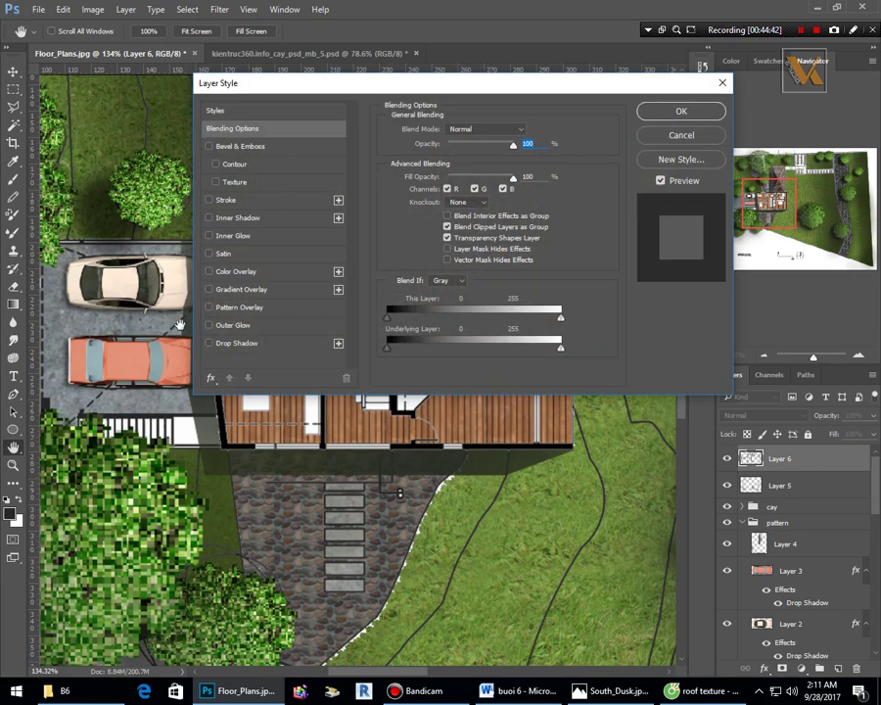
{"action": "left_click", "coordinate": [231, 344]}
{"action": "left_click_drag", "start_coordinate": [394, 81], "coordinate": [491, 159]}
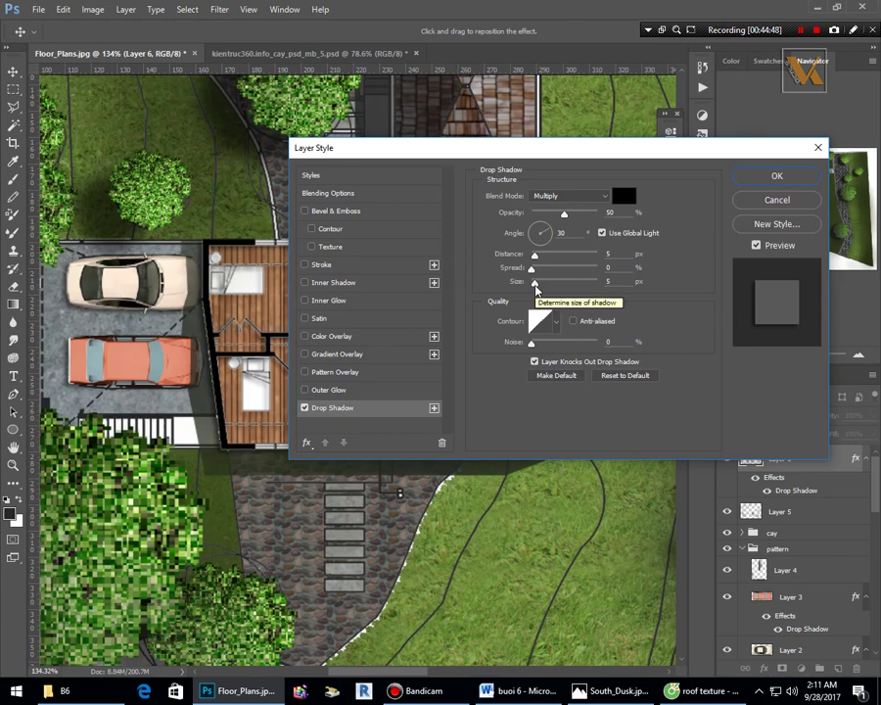
{"action": "left_click", "coordinate": [434, 409]}
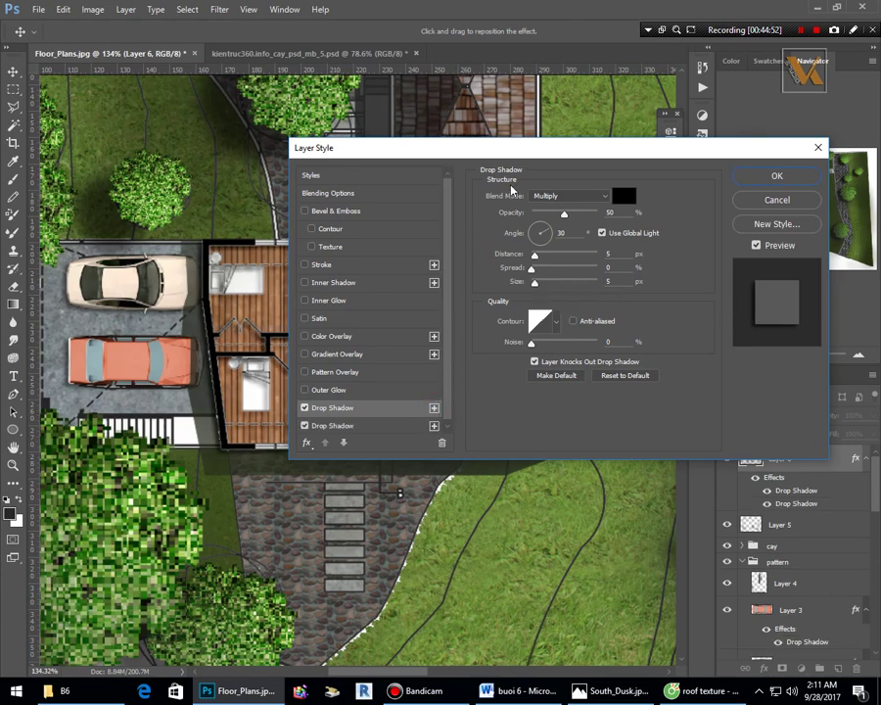
{"action": "mouse_move", "coordinate": [456, 149]}
{"action": "left_mouse_down"}
{"action": "mouse_move", "coordinate": [737, 235]}
{"action": "mouse_move", "coordinate": [508, 143]}
{"action": "mouse_move", "coordinate": [462, 139]}
{"action": "left_mouse_up"}
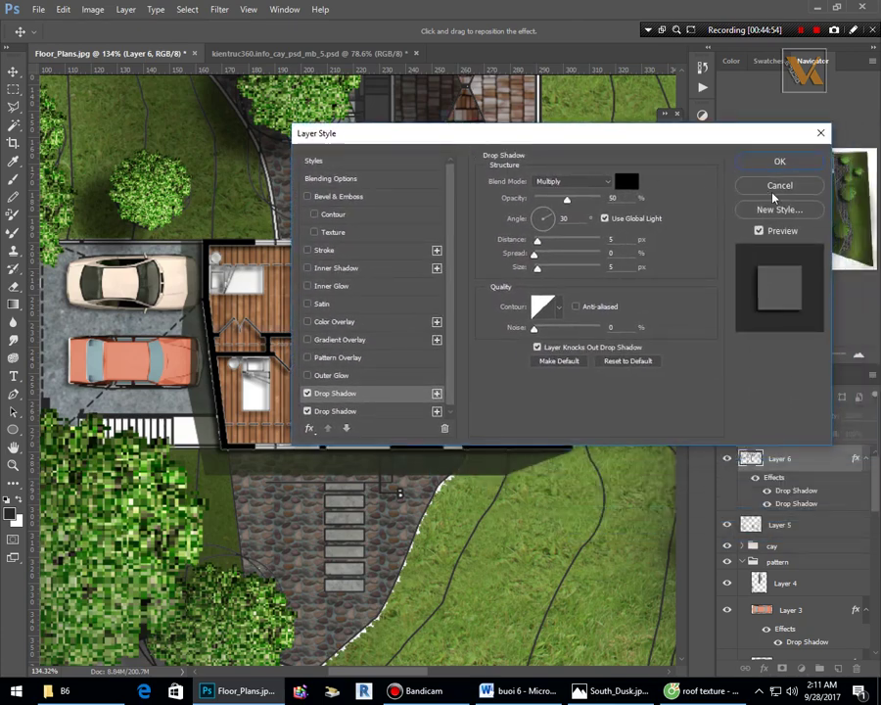
{"action": "left_click", "coordinate": [780, 186]}
Examine the shadows on the house's walls and furniture up close, and review the overall rendered site plan.
{"action": "scroll", "coordinate": [253, 403], "scroll_direction": "down", "scroll_amount": 5}
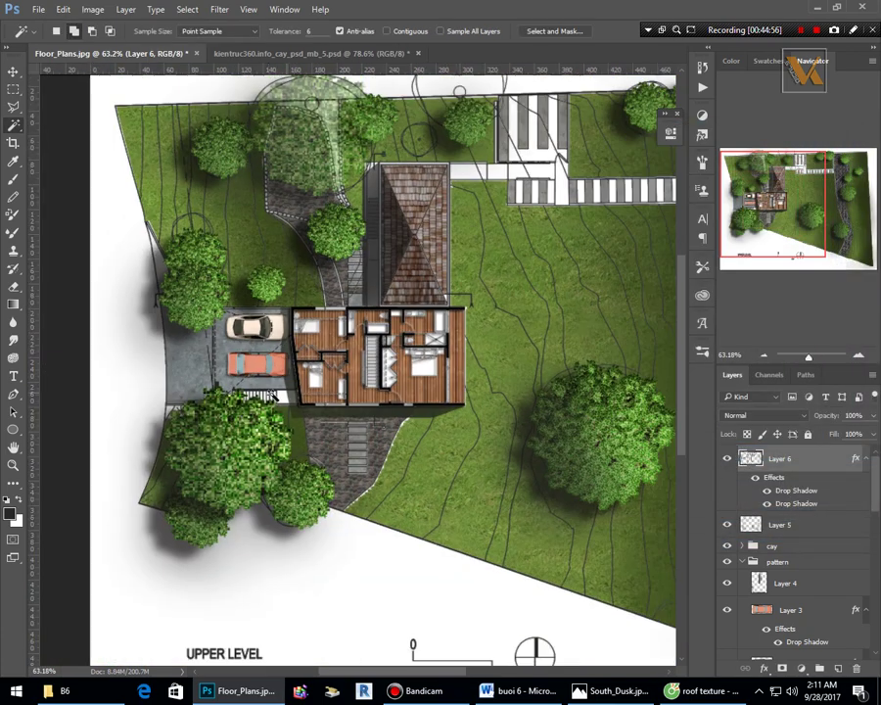
{"action": "scroll", "coordinate": [232, 333], "scroll_direction": "up", "scroll_amount": 6}
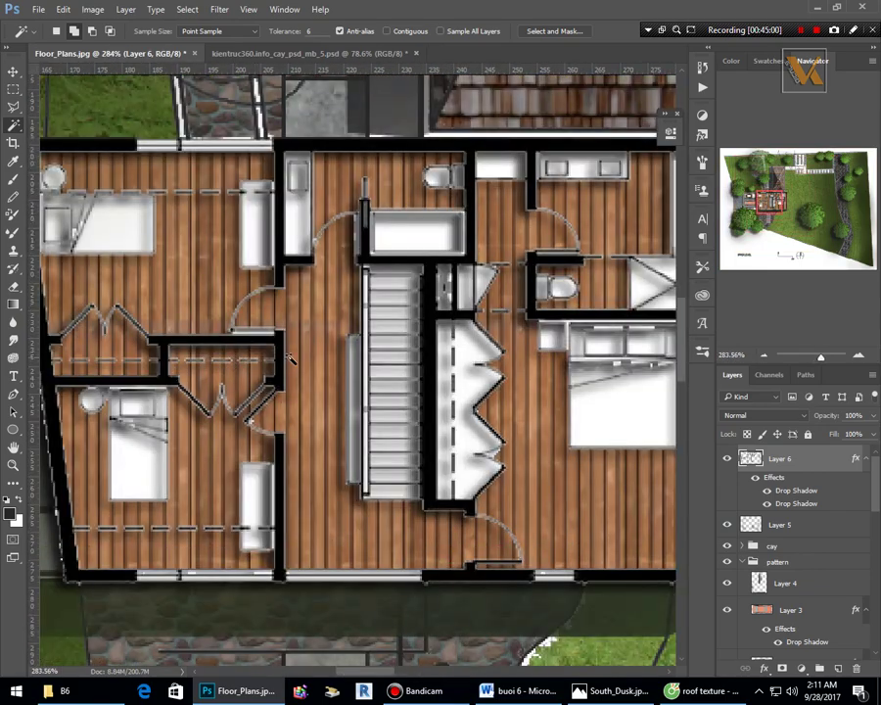
{"action": "scroll", "coordinate": [289, 359], "scroll_direction": "down", "scroll_amount": 2}
{"action": "scroll", "coordinate": [300, 339], "scroll_direction": "down", "scroll_amount": 1}
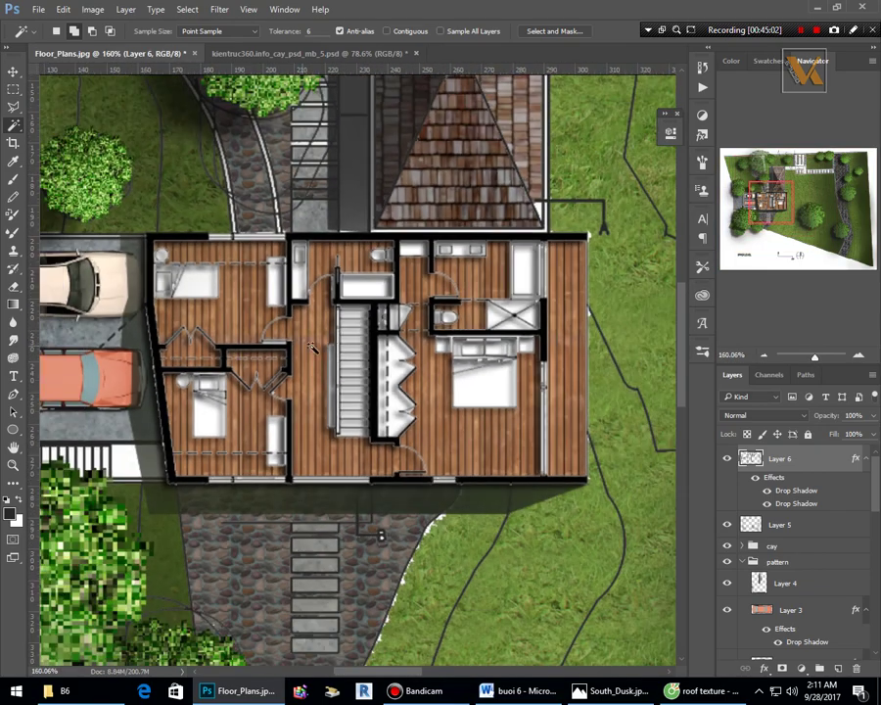
{"action": "scroll", "coordinate": [208, 416], "scroll_direction": "up", "scroll_amount": 2}
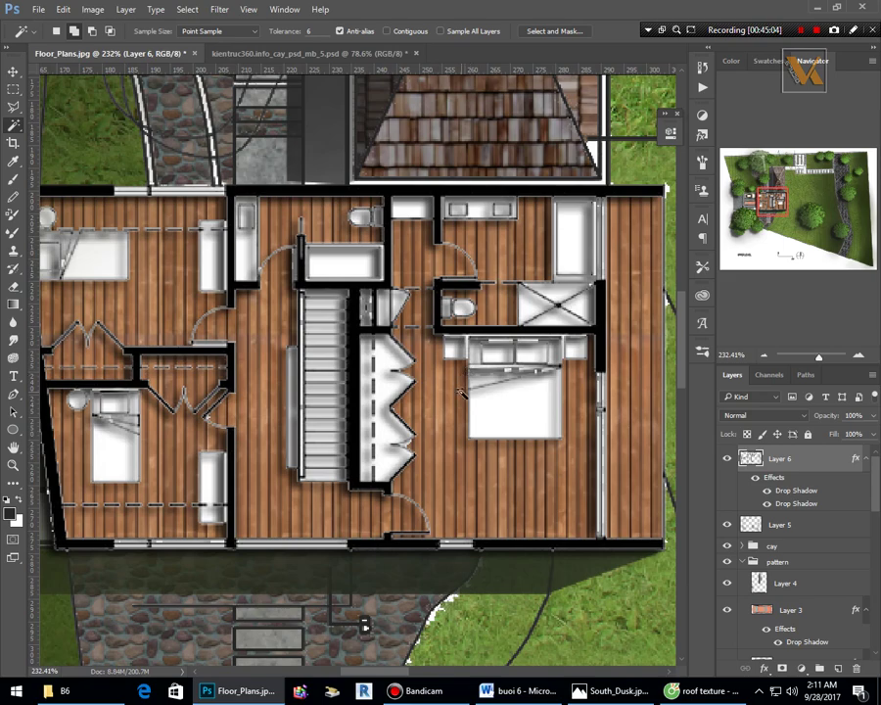
{"action": "scroll", "coordinate": [462, 391], "scroll_direction": "down", "scroll_amount": 4}
{"action": "scroll", "coordinate": [380, 409], "scroll_direction": "down", "scroll_amount": 2}
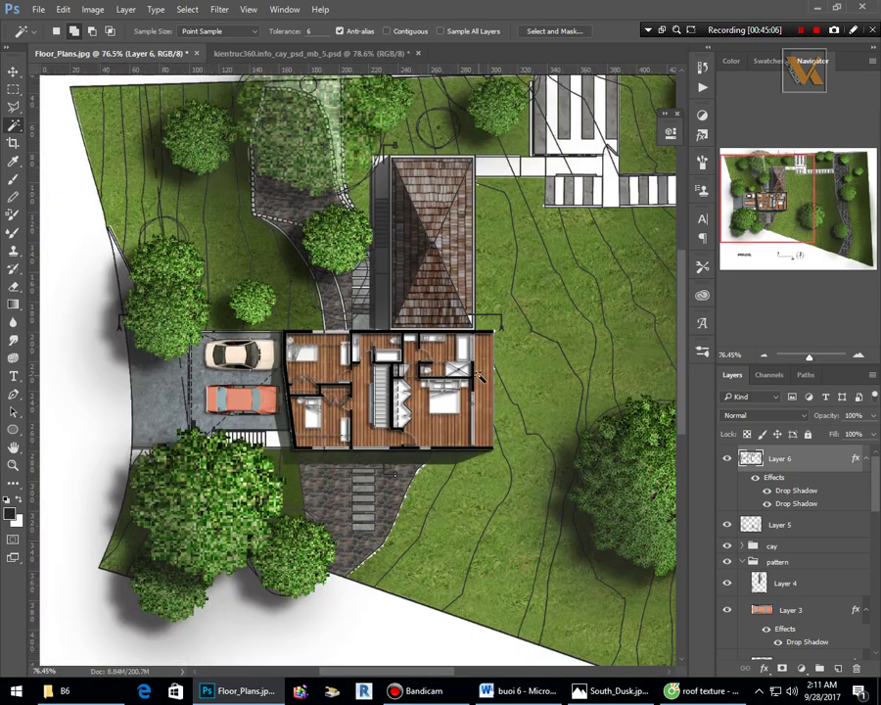
{"action": "scroll", "coordinate": [429, 421], "scroll_direction": "up", "scroll_amount": 4}
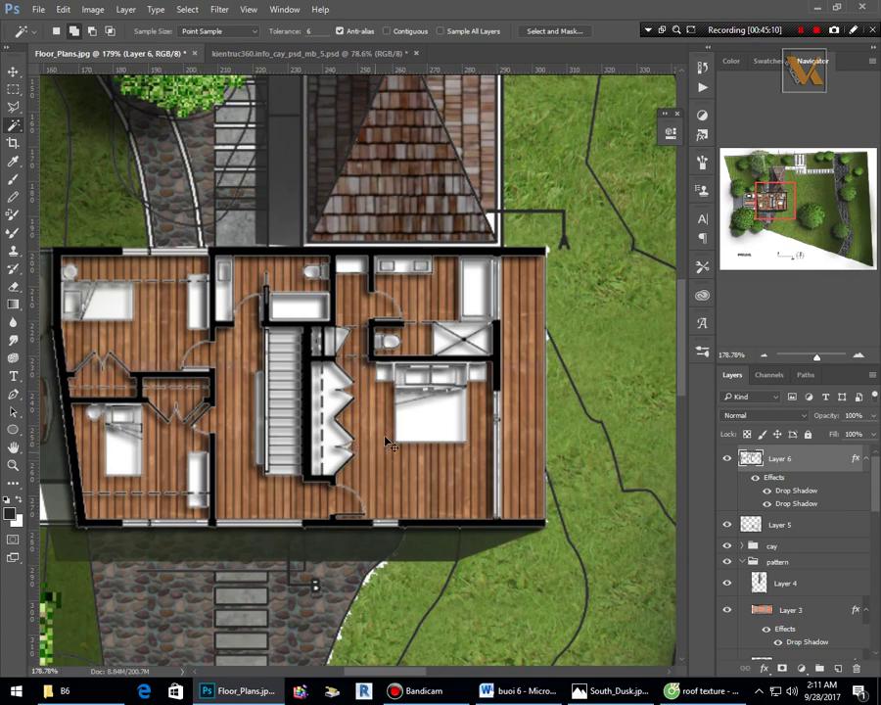
{"action": "left_click_drag", "start_coordinate": [345, 291], "coordinate": [483, 464]}
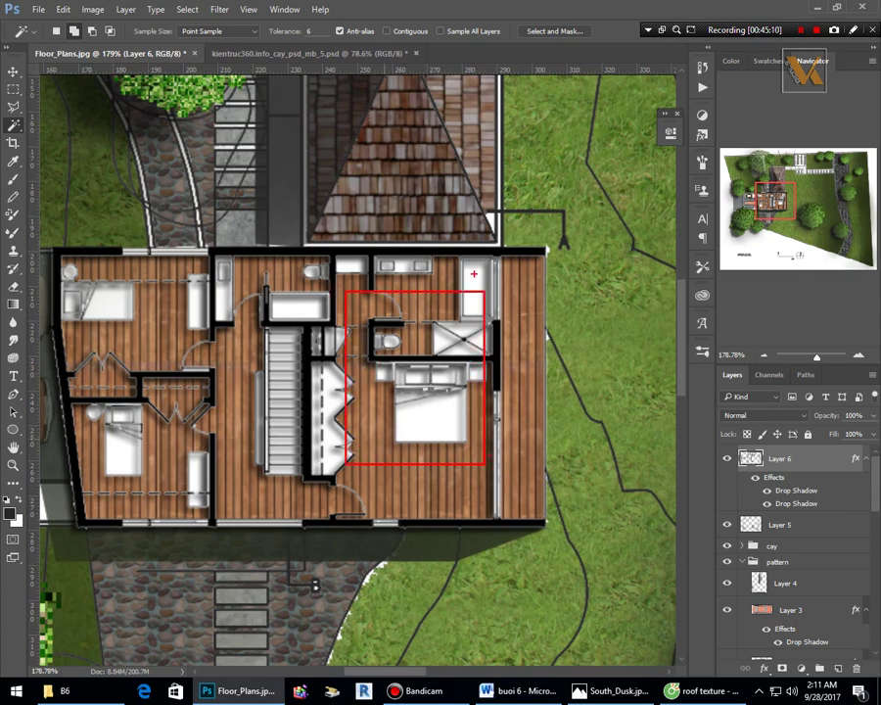
{"action": "left_click_drag", "start_coordinate": [341, 249], "coordinate": [518, 367]}
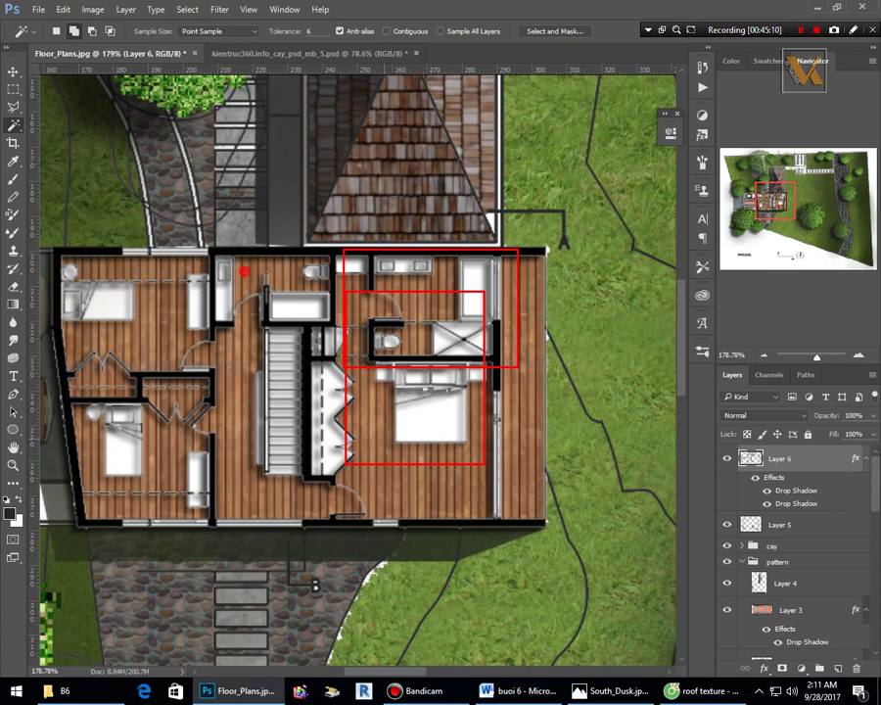
{"action": "left_click_drag", "start_coordinate": [244, 272], "coordinate": [379, 506]}
{"action": "left_click_drag", "start_coordinate": [50, 245], "coordinate": [284, 526]}
{"action": "scroll", "coordinate": [396, 486], "scroll_direction": "down", "scroll_amount": 8}
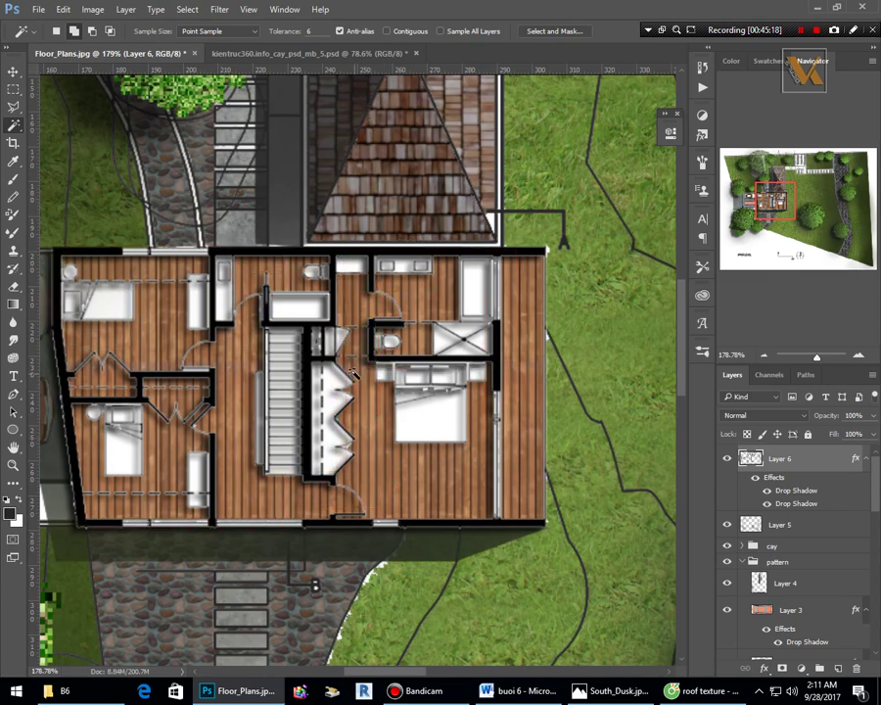
{"action": "scroll", "coordinate": [361, 393], "scroll_direction": "up", "scroll_amount": 2}
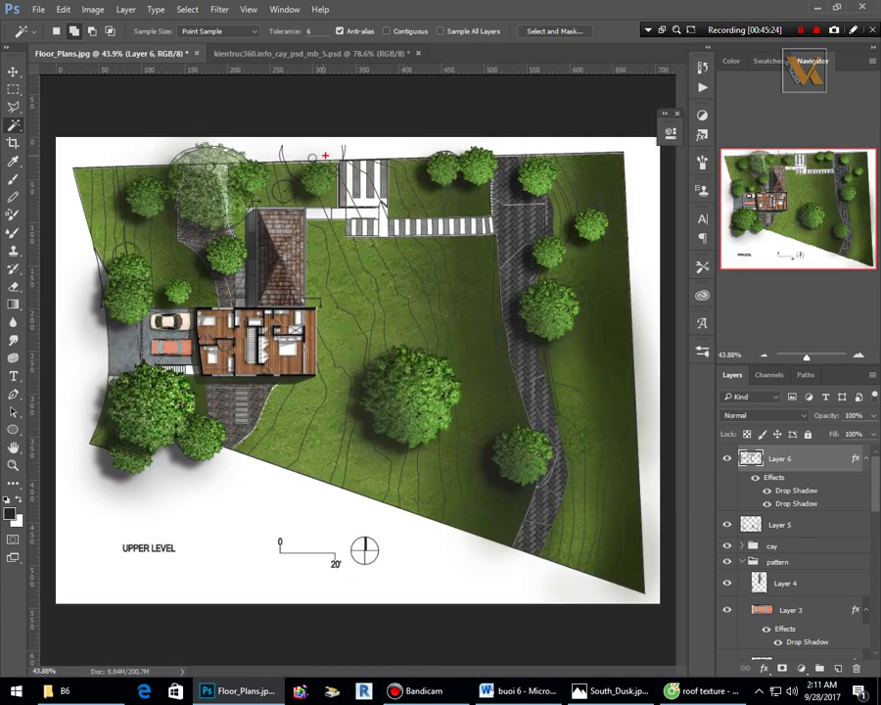
{"action": "left_click_drag", "start_coordinate": [294, 143], "coordinate": [531, 289]}
Save the document with its layers as Floor_Plans in Photoshop PSD format, within the Buổi 6 folder.
{"action": "key", "text": "ctrl+shift+s"}
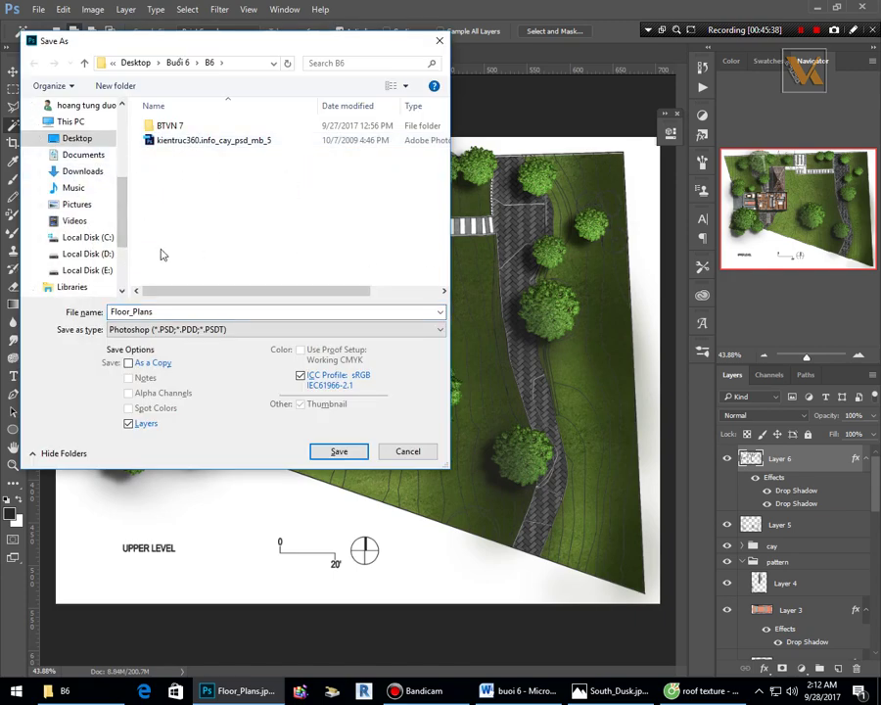
{"action": "left_click_drag", "start_coordinate": [124, 232], "coordinate": [128, 150]}
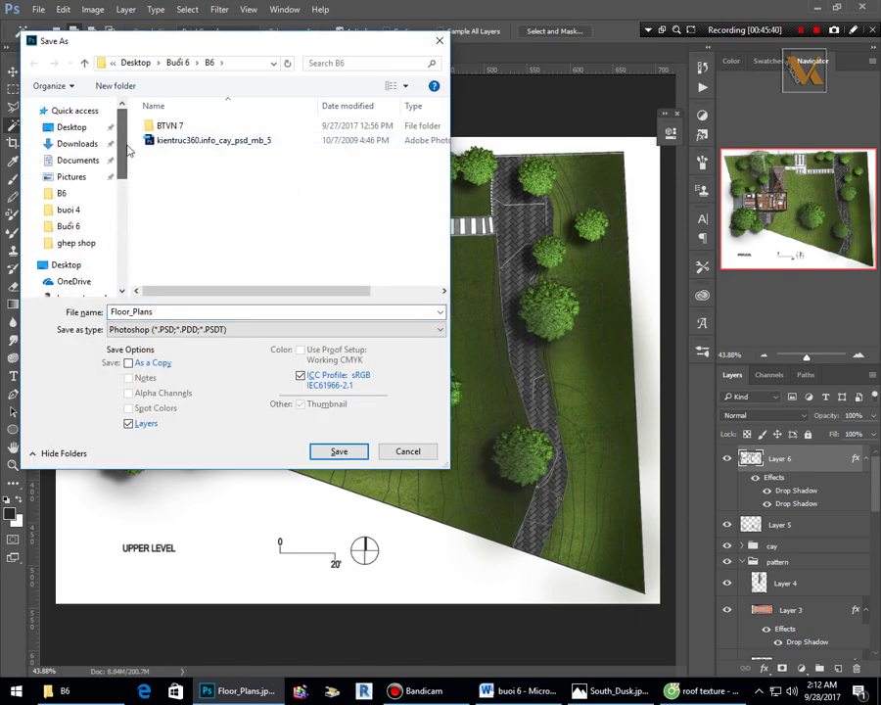
{"action": "left_click", "coordinate": [83, 195]}
{"action": "left_click", "coordinate": [89, 195]}
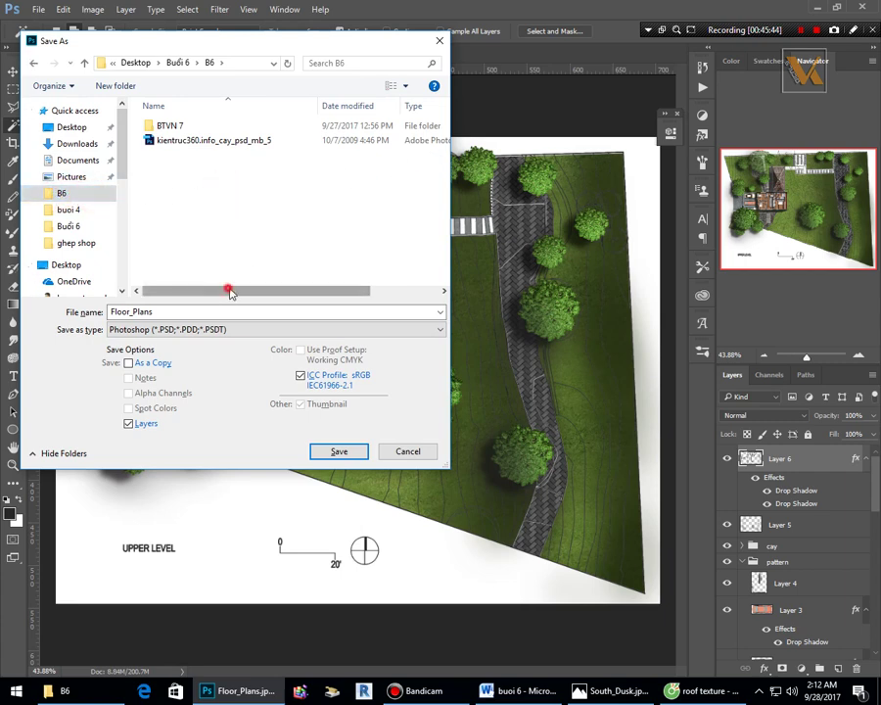
{"action": "left_click_drag", "start_coordinate": [230, 290], "coordinate": [258, 199]}
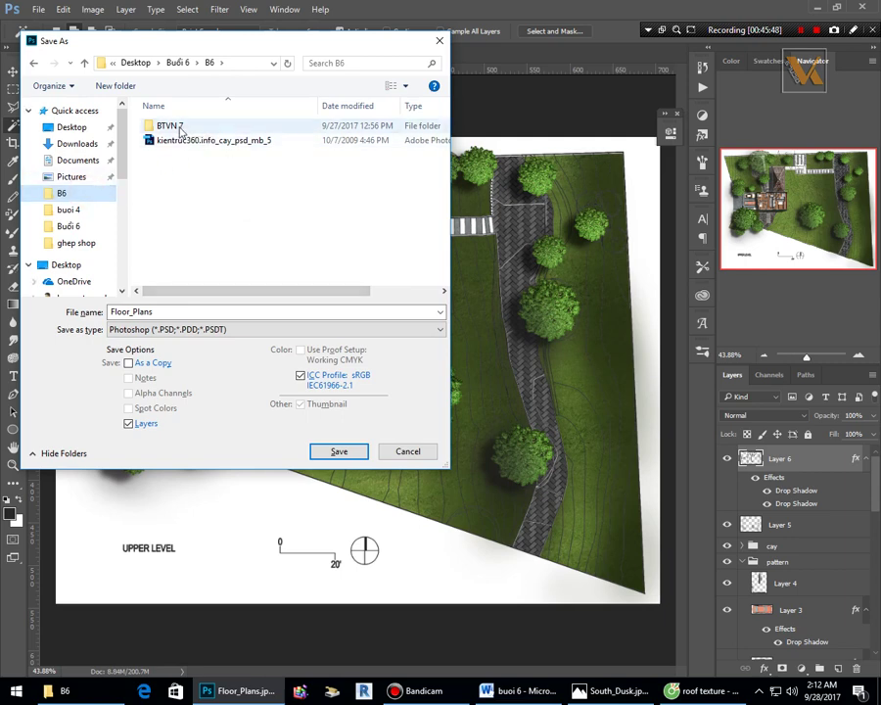
{"action": "scroll", "coordinate": [90, 230], "scroll_direction": "down", "scroll_amount": 4}
{"action": "scroll", "coordinate": [90, 245], "scroll_direction": "down", "scroll_amount": 3}
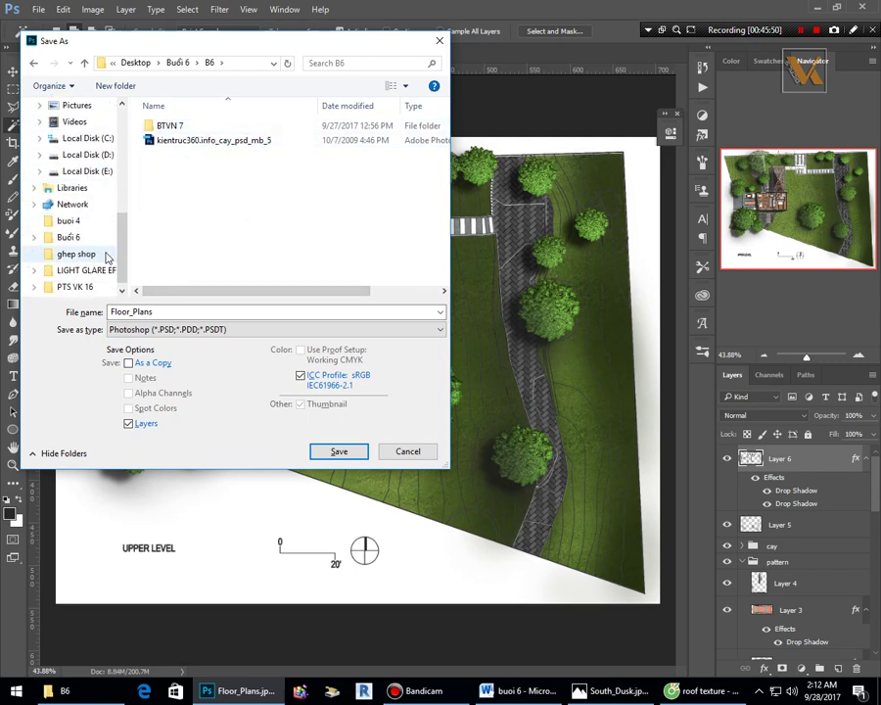
{"action": "left_click", "coordinate": [91, 220]}
{"action": "double_click", "coordinate": [194, 127]}
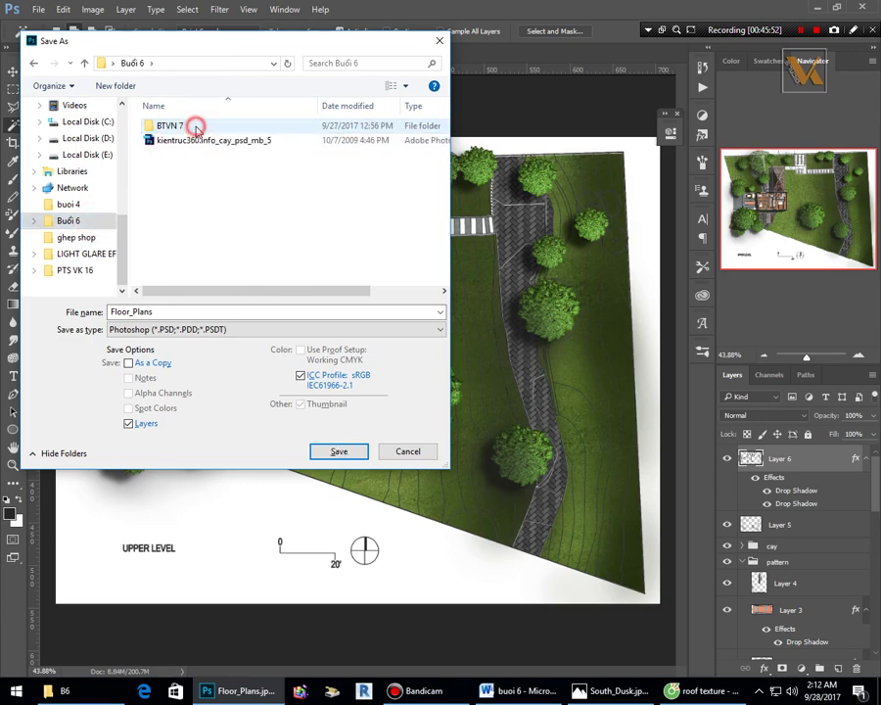
{"action": "left_click", "coordinate": [332, 450]}
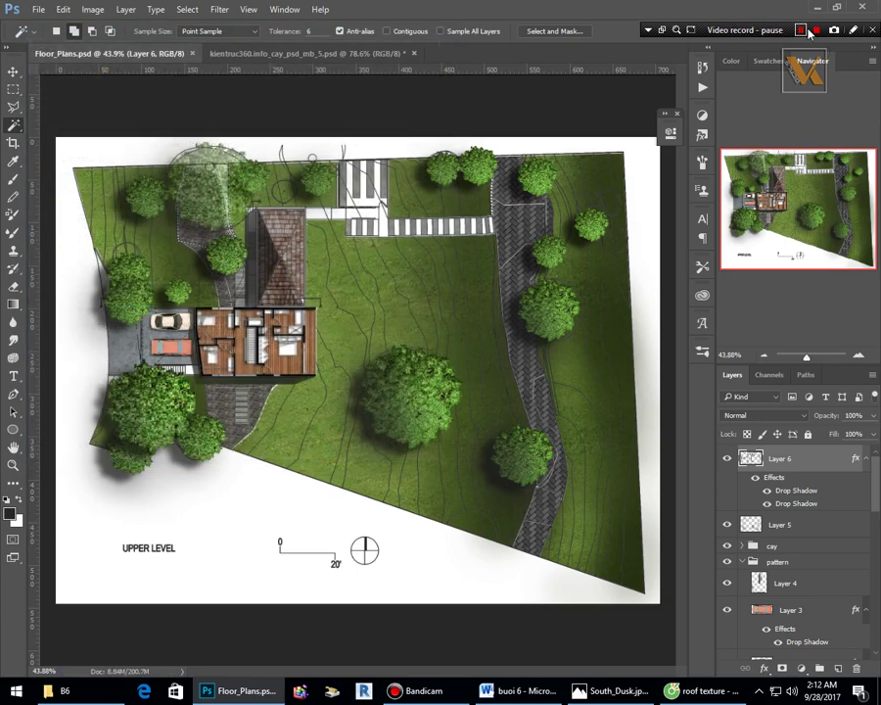